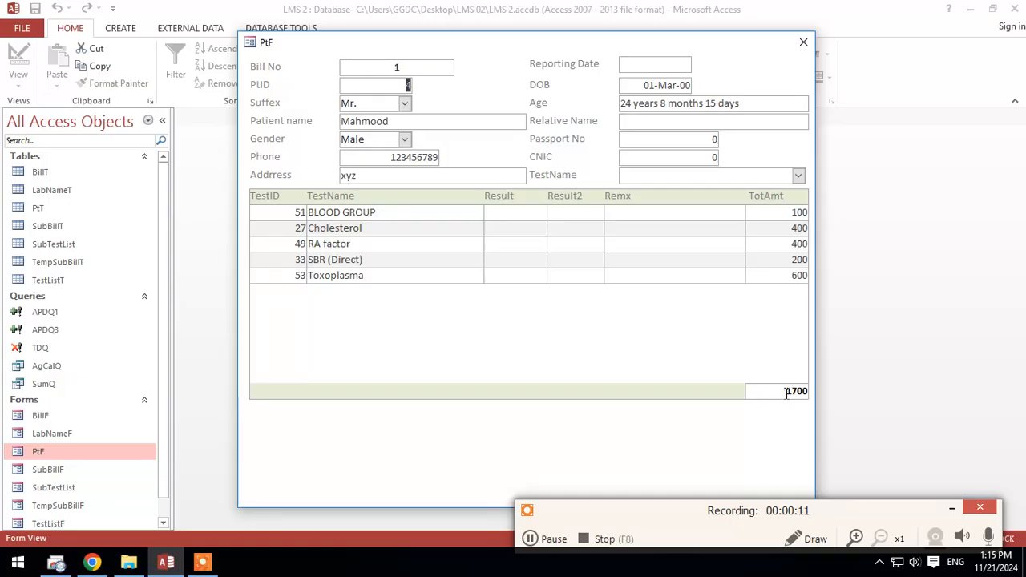
# Step: Open the PtF form in Design View and add a text box about 2.7 inches wide below the subform
pyautogui.click(786, 392)
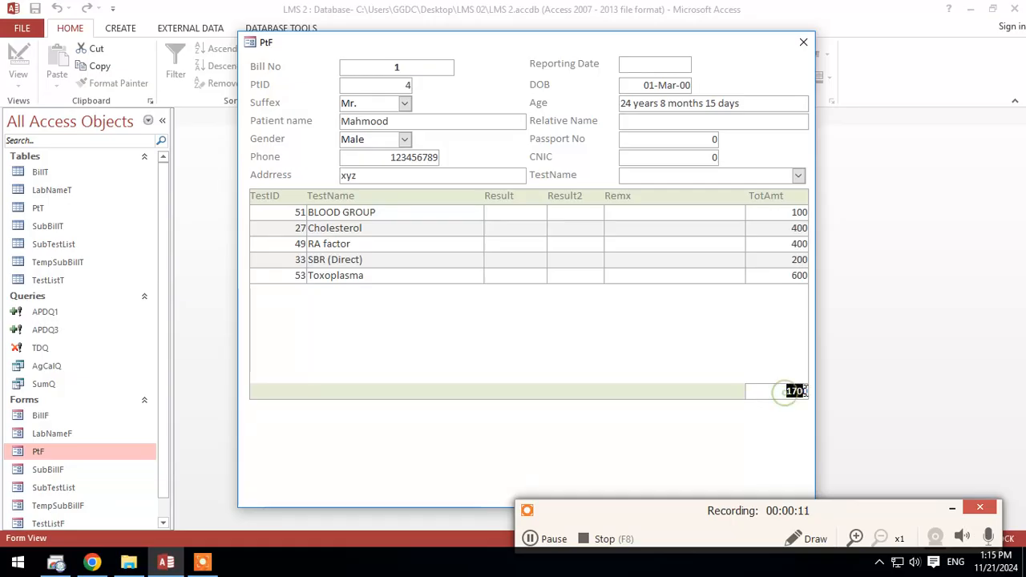
pyautogui.rightClick(659, 424)
pyautogui.click(687, 396)
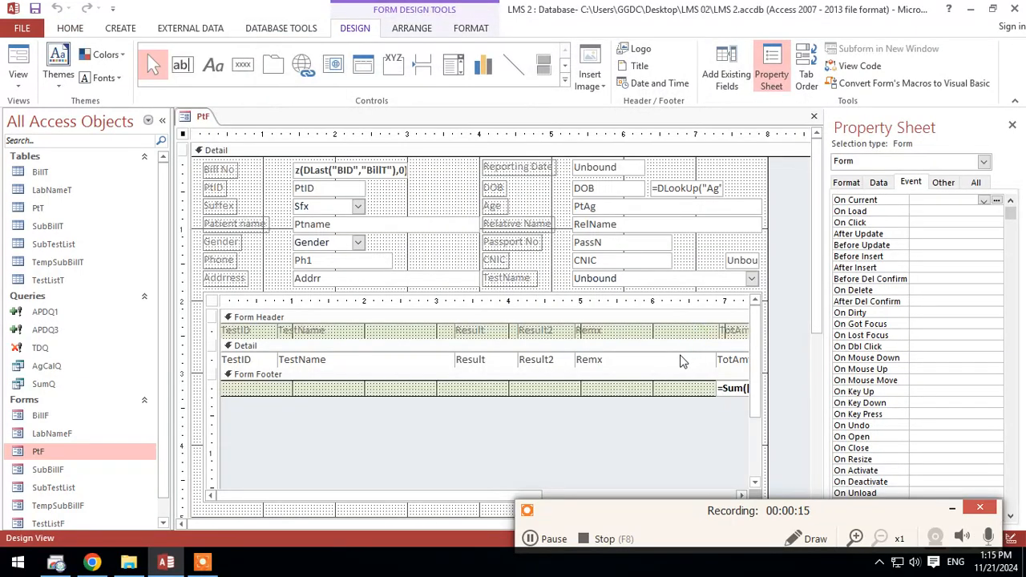
pyautogui.scroll(-4, 680, 362)
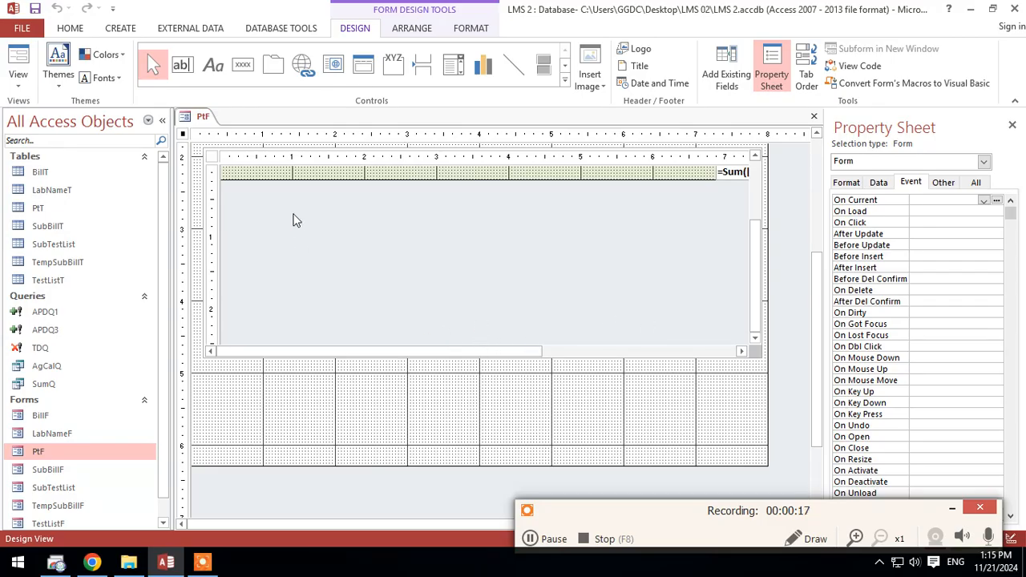
pyautogui.click(182, 64)
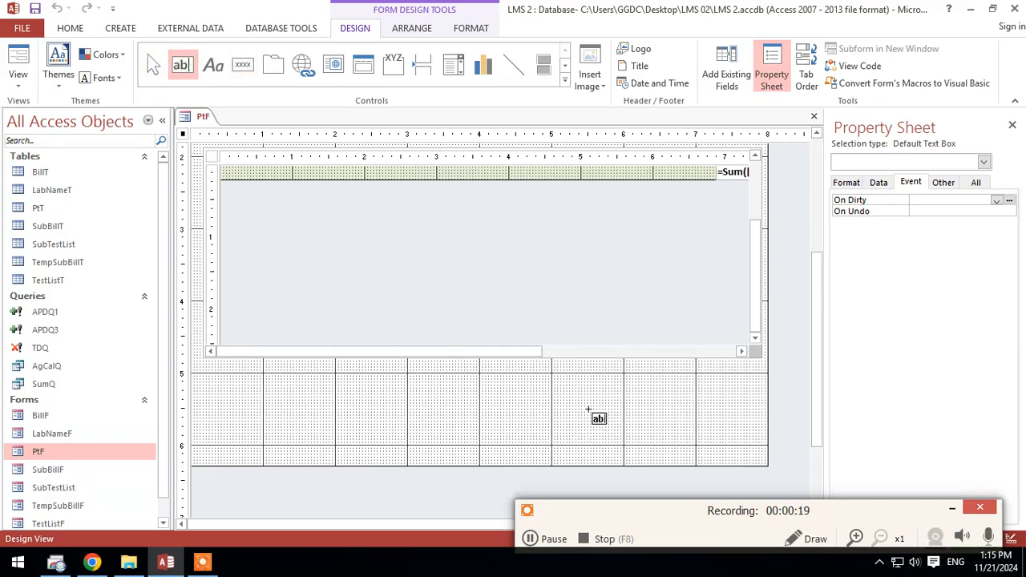
pyautogui.moveTo(547, 380); pyautogui.dragTo(741, 395)
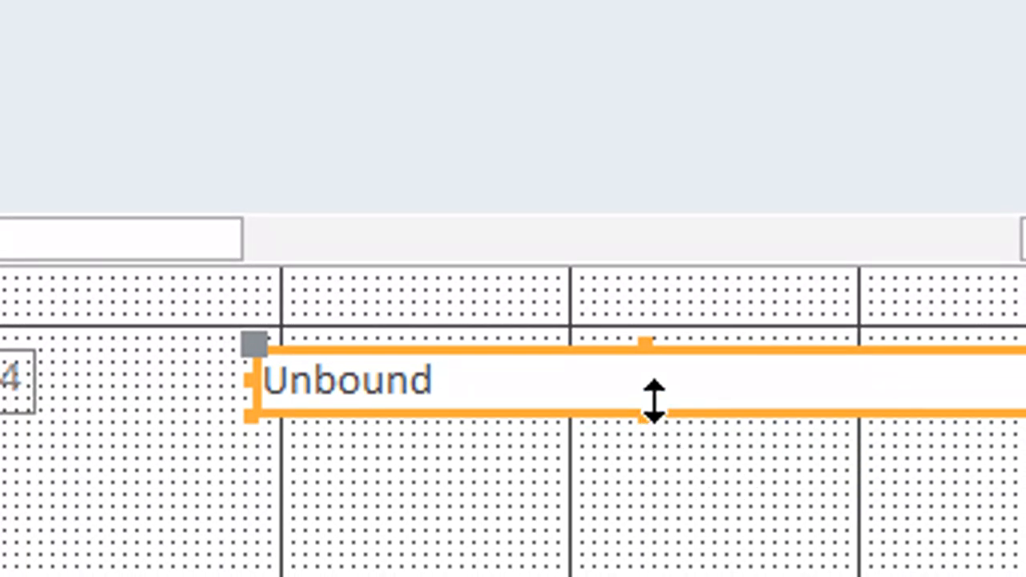
# Step: Check the names of the main form, its subform control and the total text box in the subform's footer
pyautogui.click(692, 476)
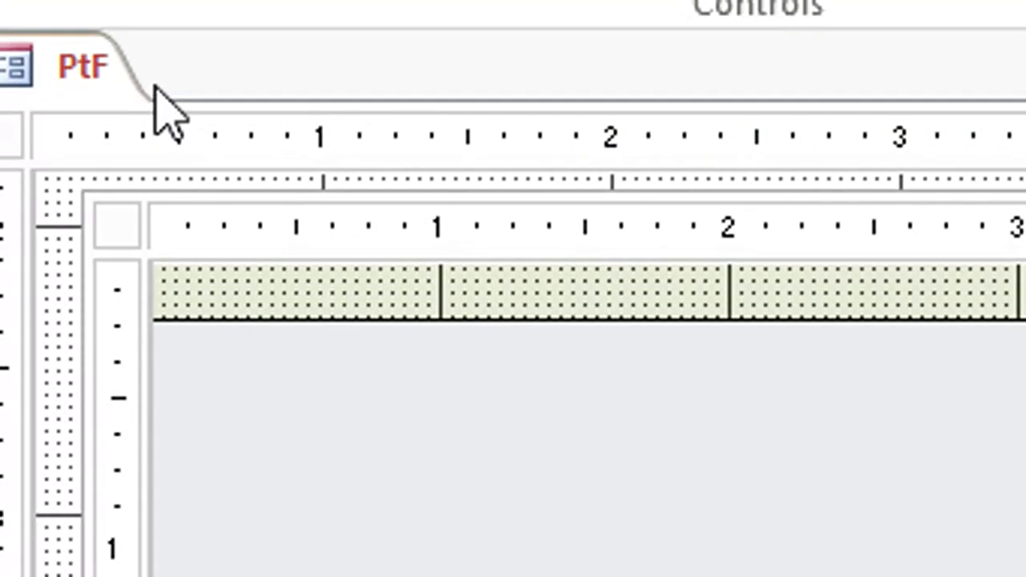
pyautogui.click(92, 79)
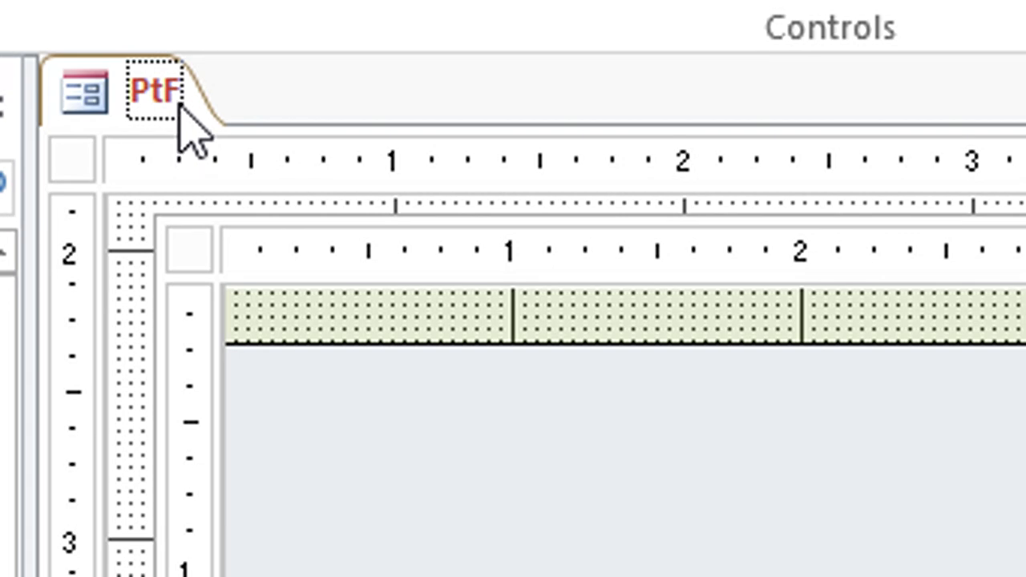
pyautogui.click(246, 209)
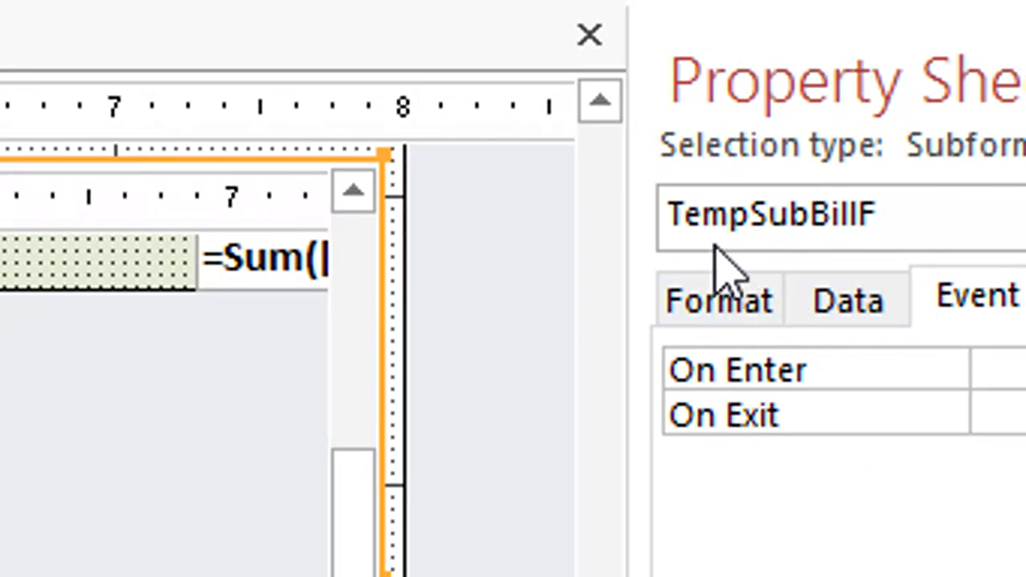
pyautogui.click(286, 271)
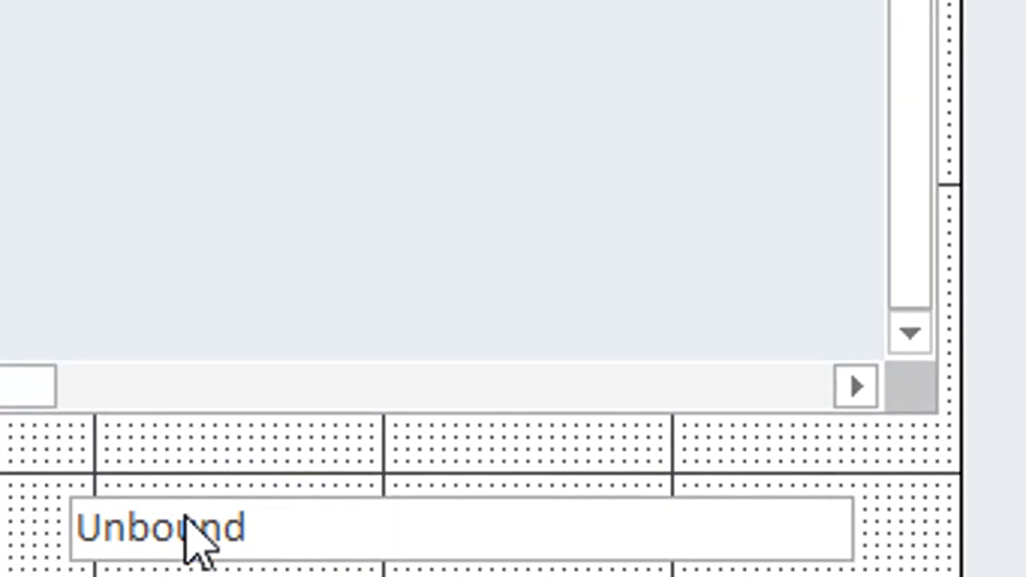
# Step: Enter the expression =forms!ptf!tempsubbillf!text33 in the new unbound text box below the subform
pyautogui.click(186, 474)
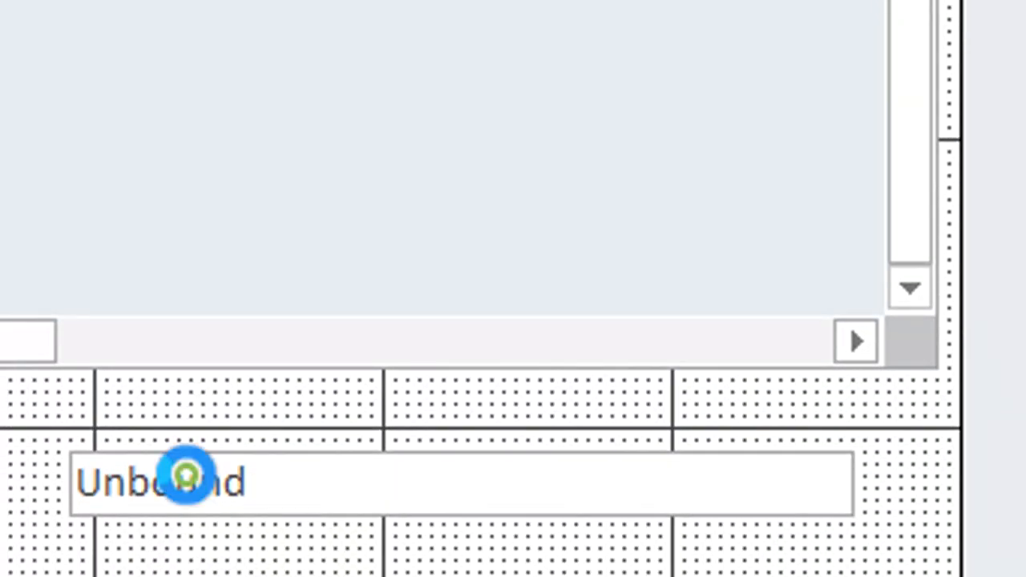
pyautogui.click(187, 476)
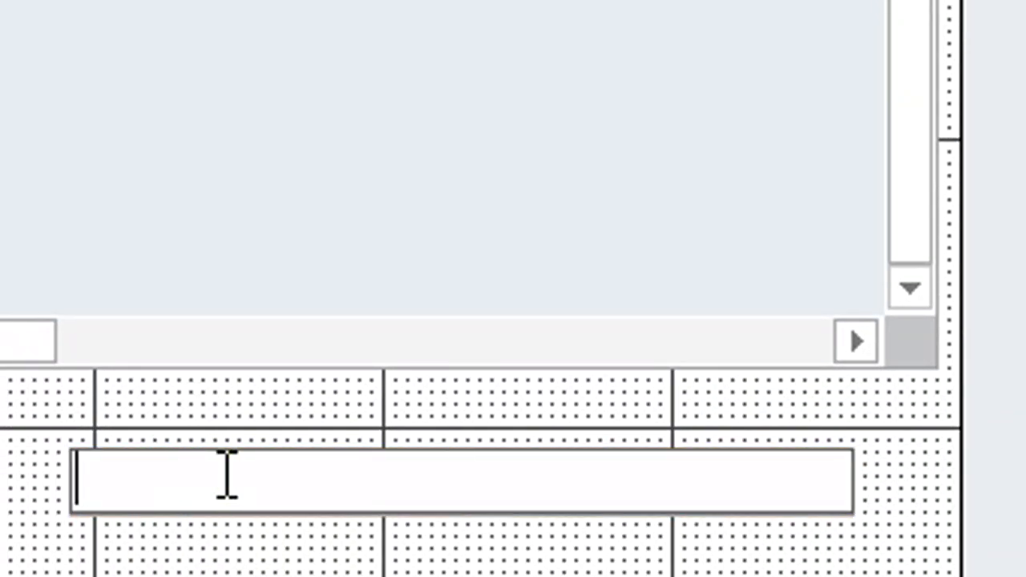
pyautogui.write('=for')
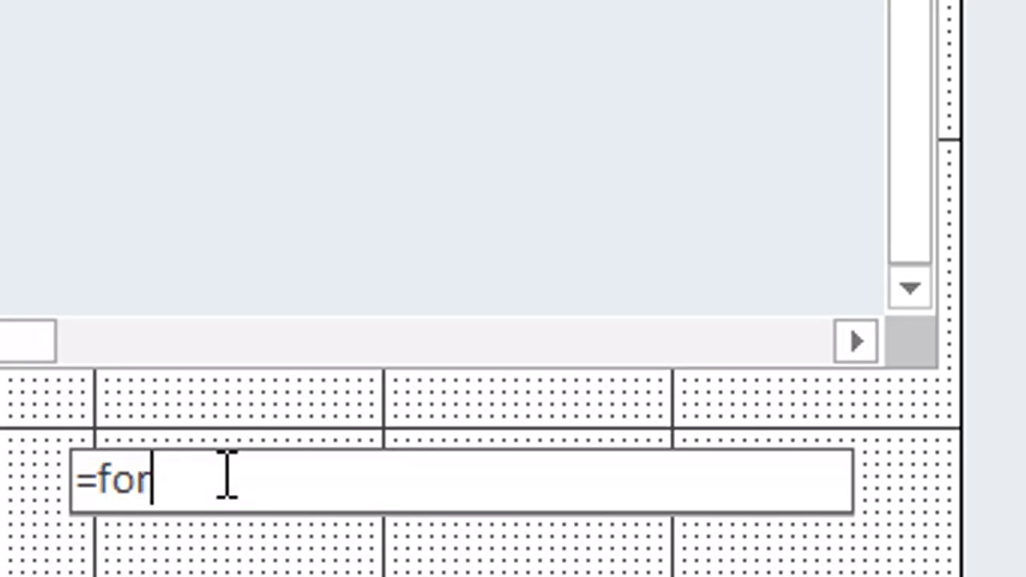
pyautogui.write('ms!')
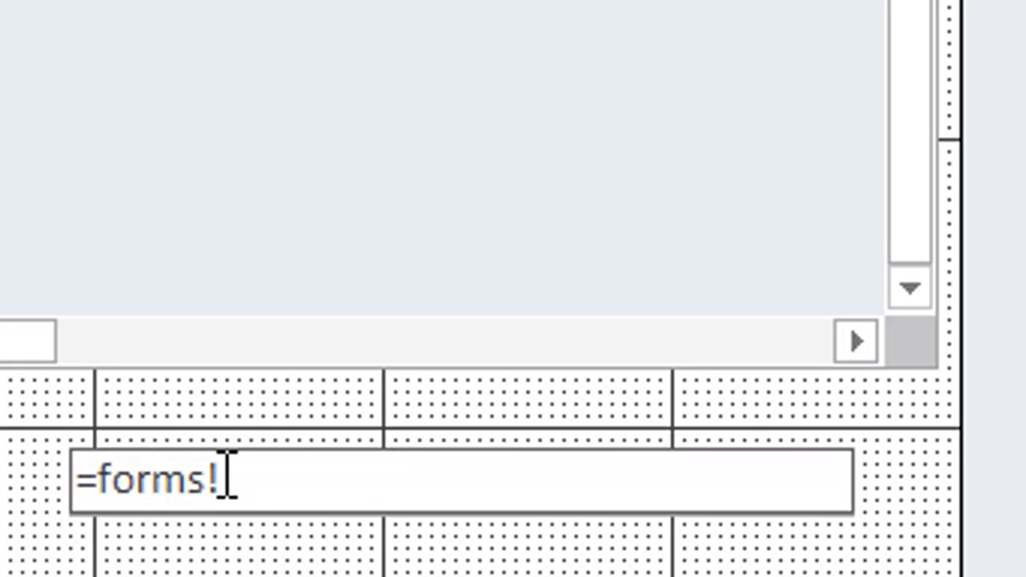
pyautogui.write('ptf!')
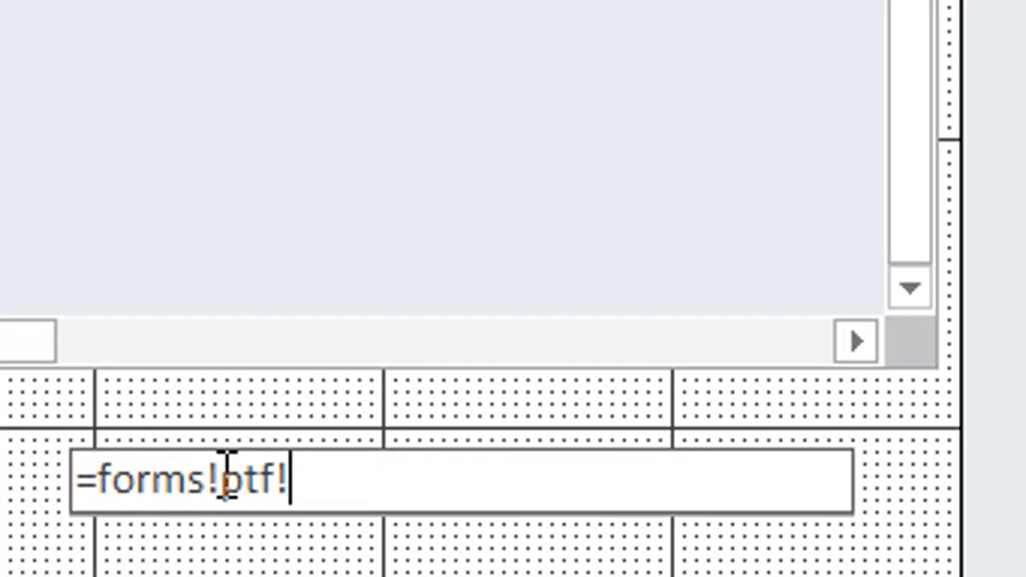
pyautogui.write('tempsub')
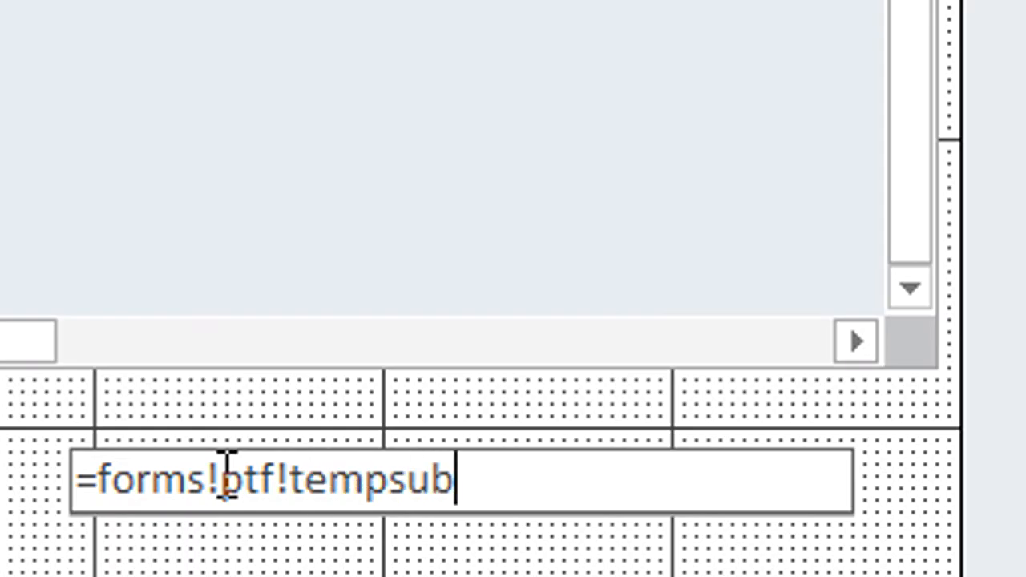
pyautogui.write('bi')
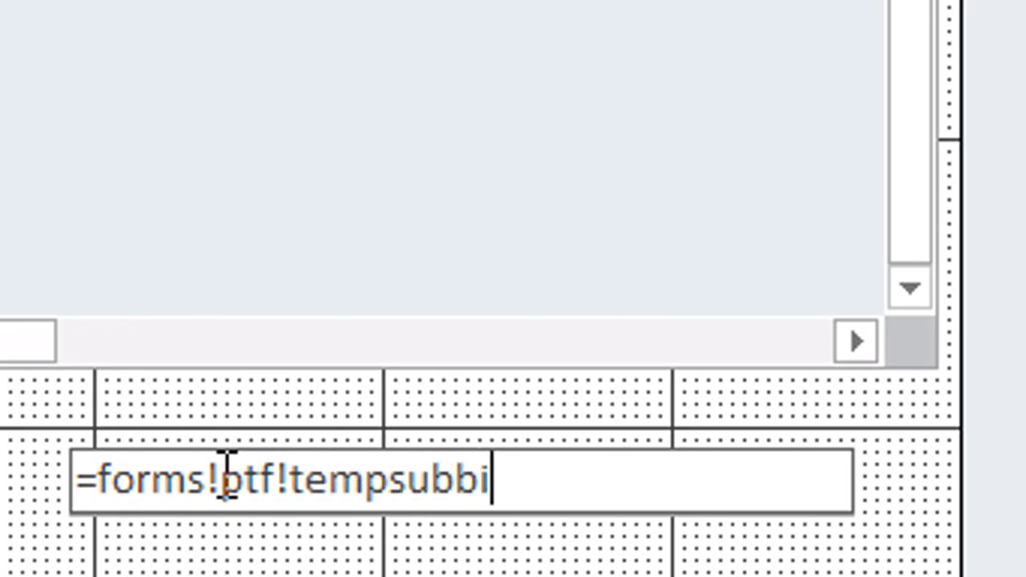
pyautogui.write('llf!')
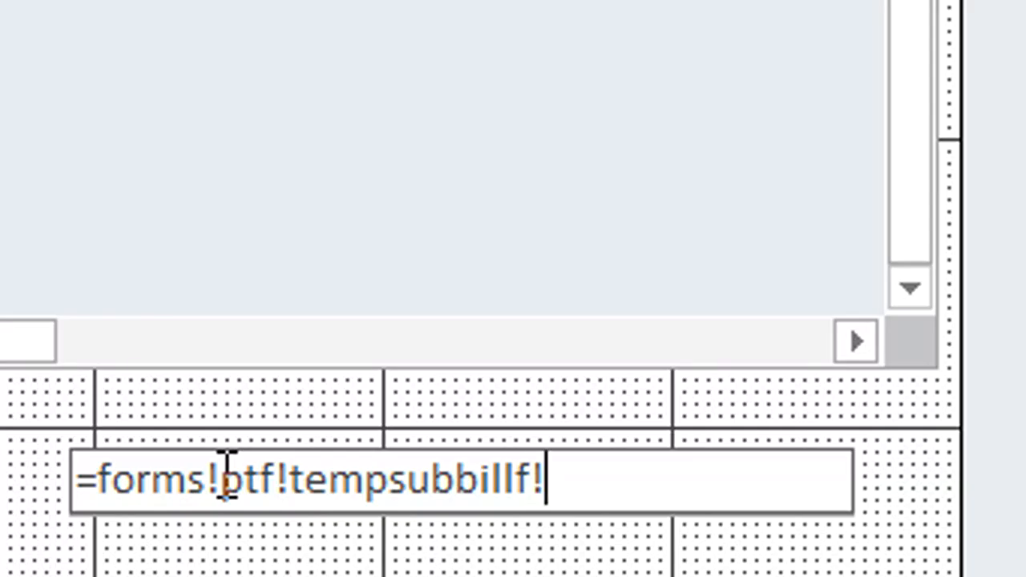
pyautogui.write('text33')
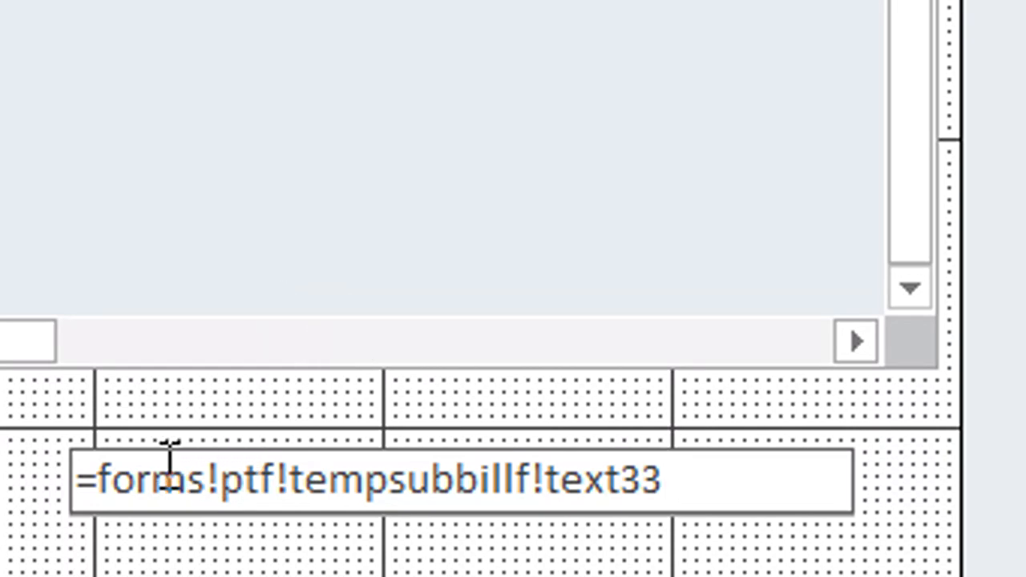
pyautogui.click(197, 474)
pyautogui.moveTo(197, 475); pyautogui.dragTo(98, 478)
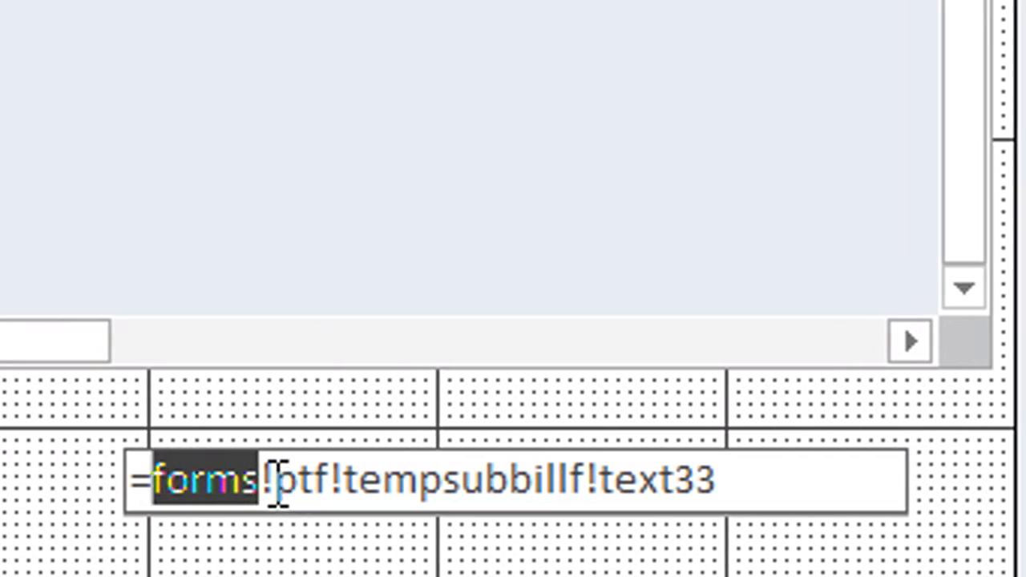
pyautogui.moveTo(275, 481); pyautogui.dragTo(591, 481)
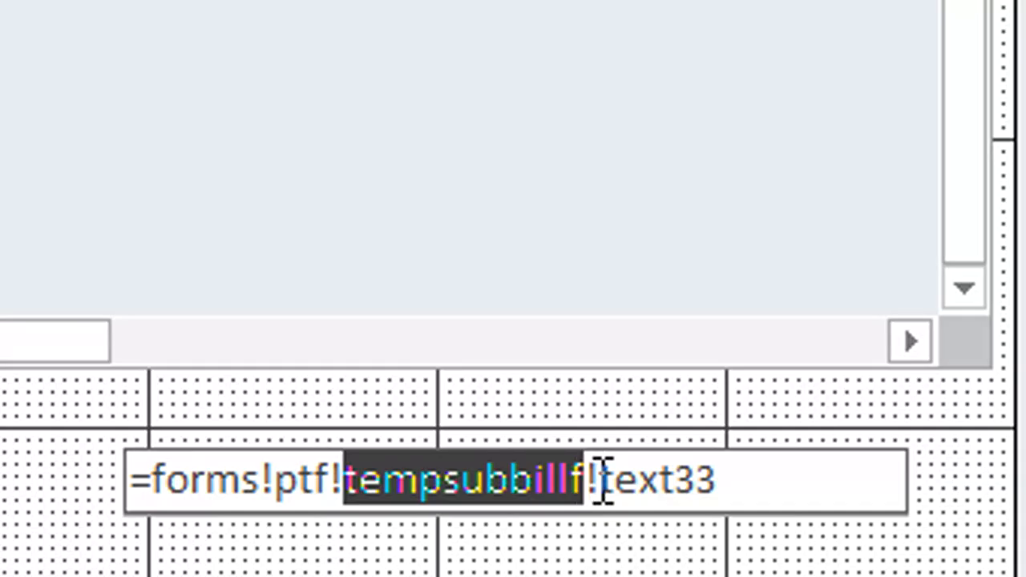
pyautogui.moveTo(600, 481); pyautogui.dragTo(729, 481)
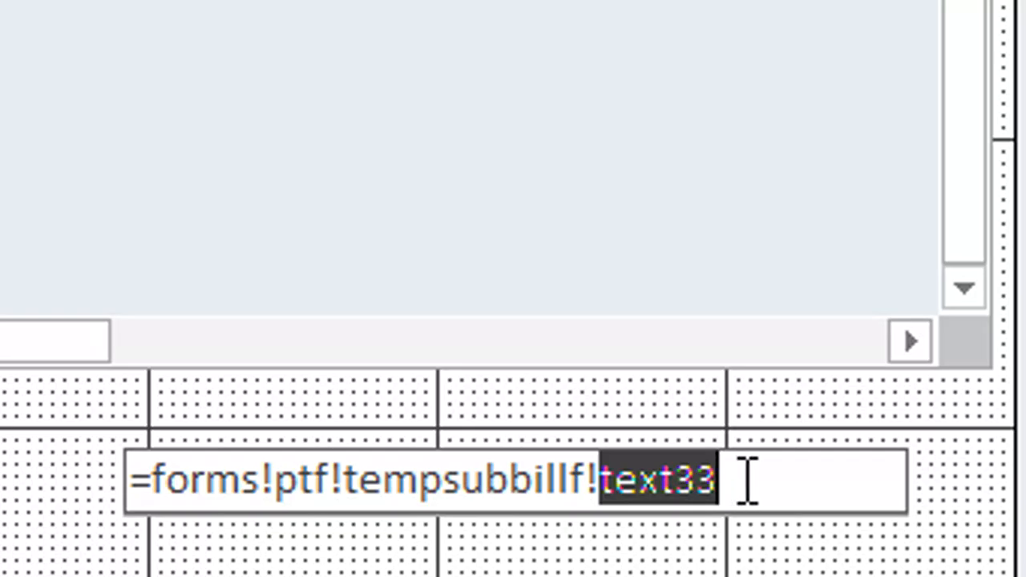
pyautogui.click(747, 481)
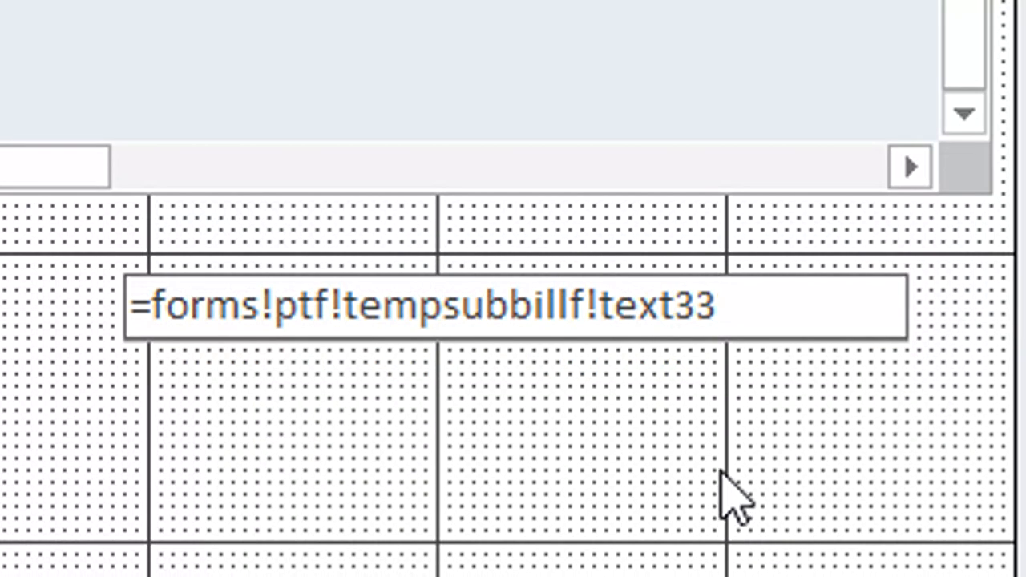
pyautogui.click(719, 472)
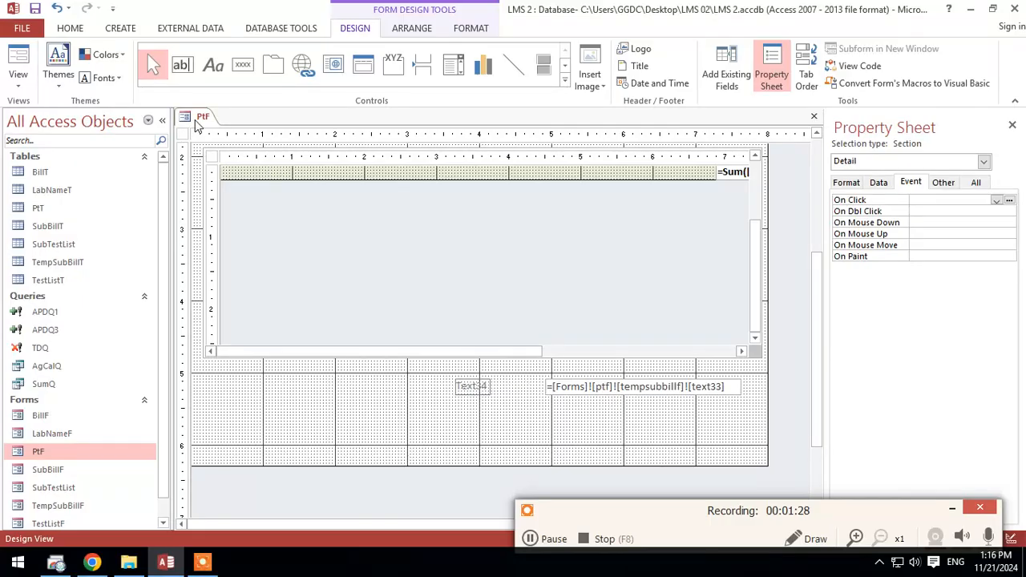
# Step: Preview the form in Form View and compare the new text box's value with the subform's footer total
pyautogui.rightClick(200, 120)
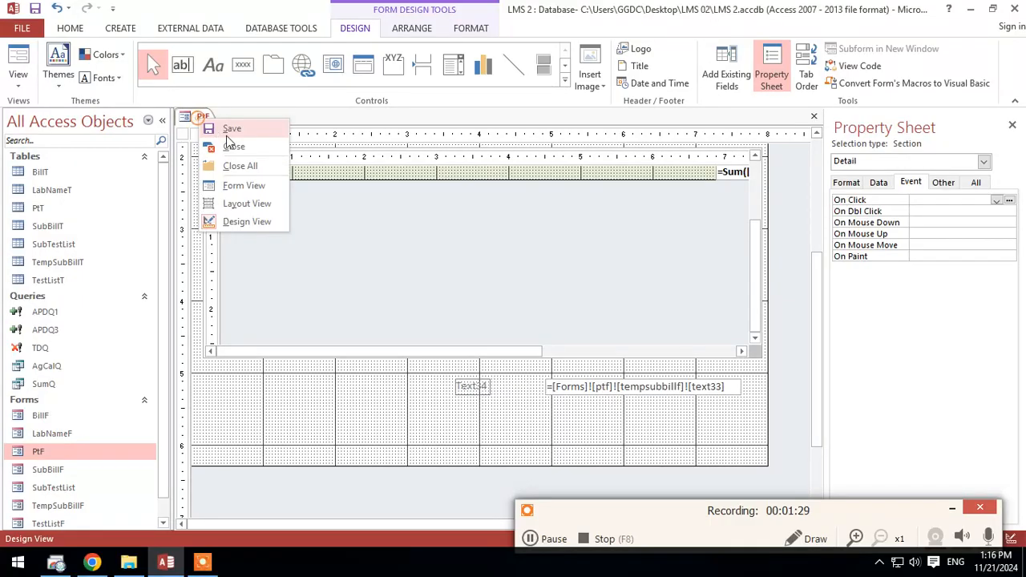
pyautogui.click(242, 186)
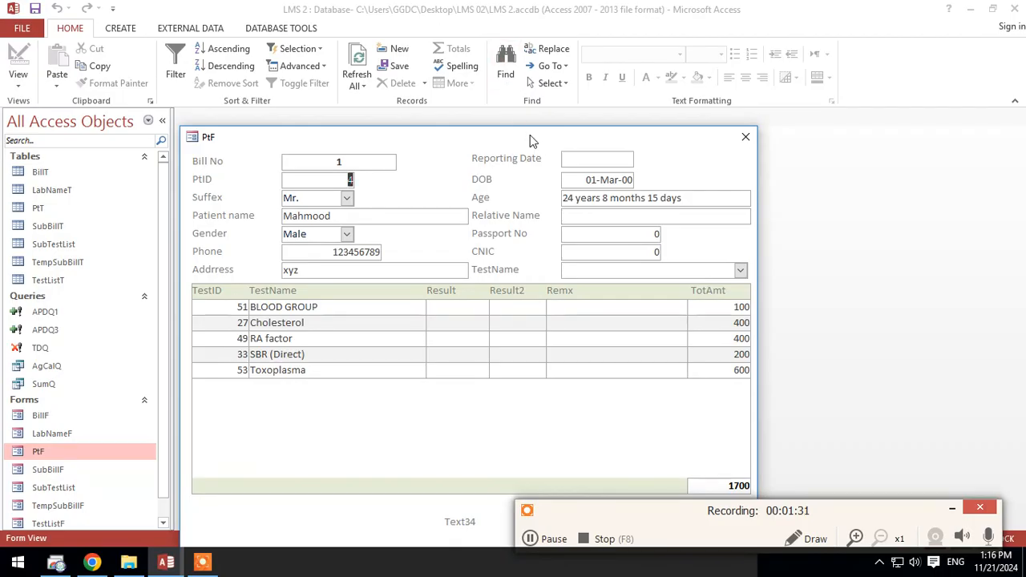
pyautogui.moveTo(535, 137); pyautogui.dragTo(555, 32)
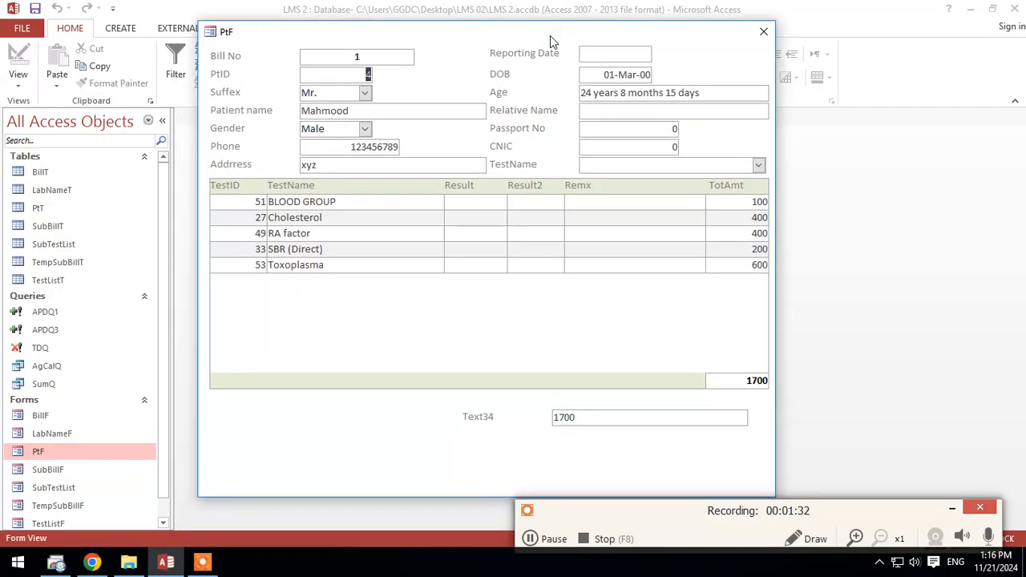
pyautogui.doubleClick(573, 417)
pyautogui.click(753, 380)
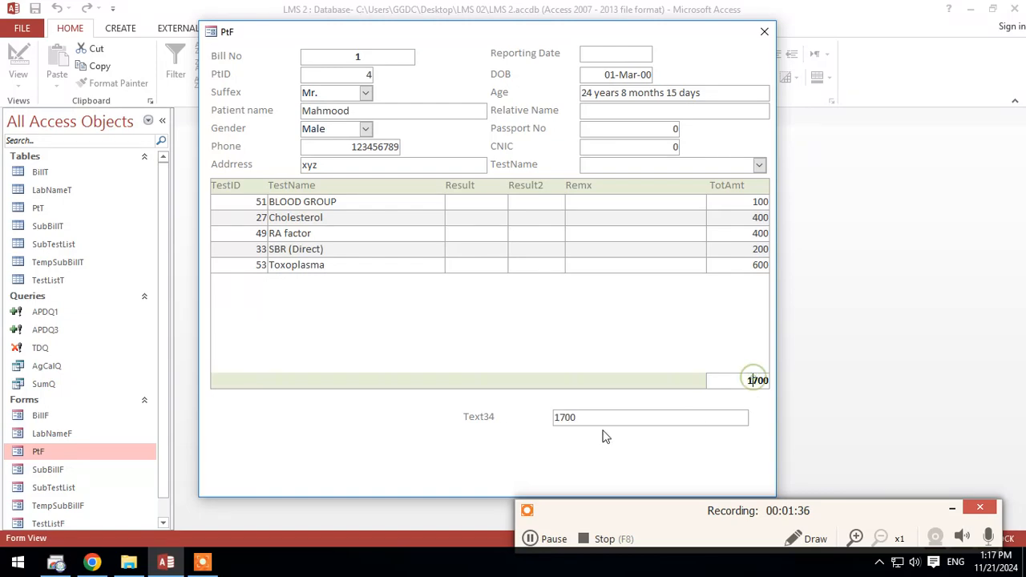
# Step: Back in Design View, narrow the new text box to about 0.9 inch and right-align its contents
pyautogui.rightClick(607, 472)
pyautogui.click(650, 347)
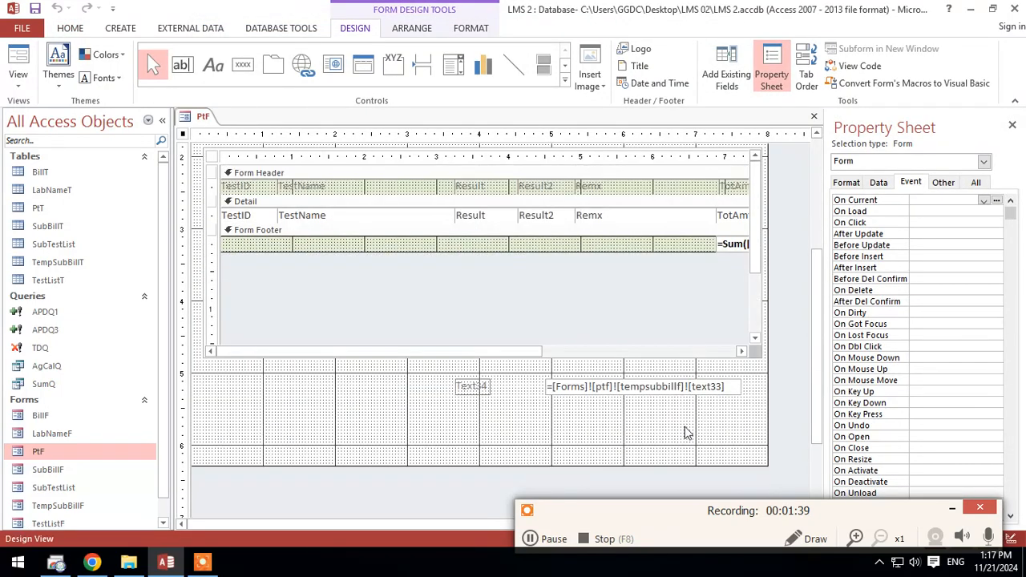
pyautogui.click(679, 390)
pyautogui.moveTo(738, 386); pyautogui.dragTo(611, 388)
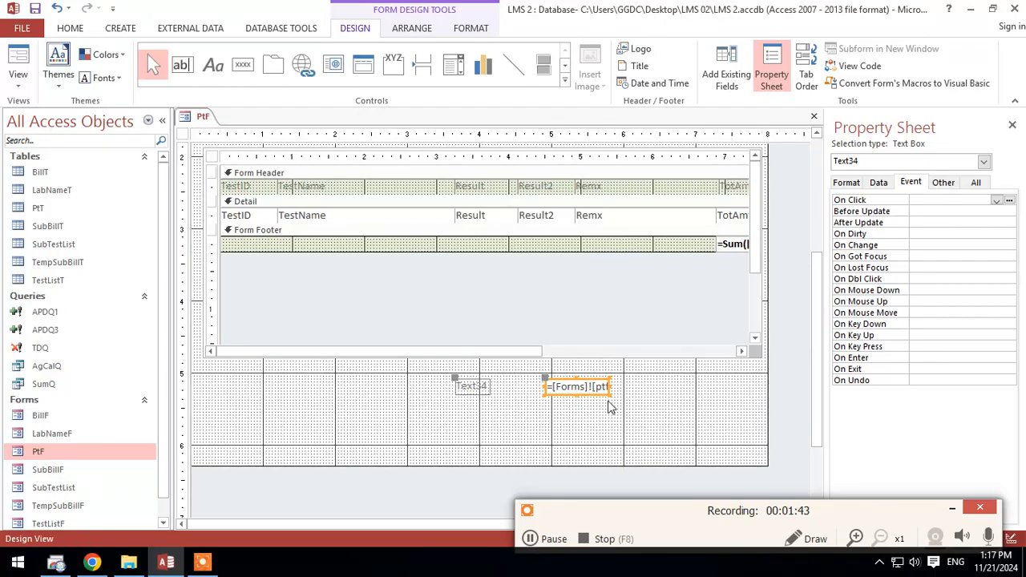
pyautogui.click(465, 29)
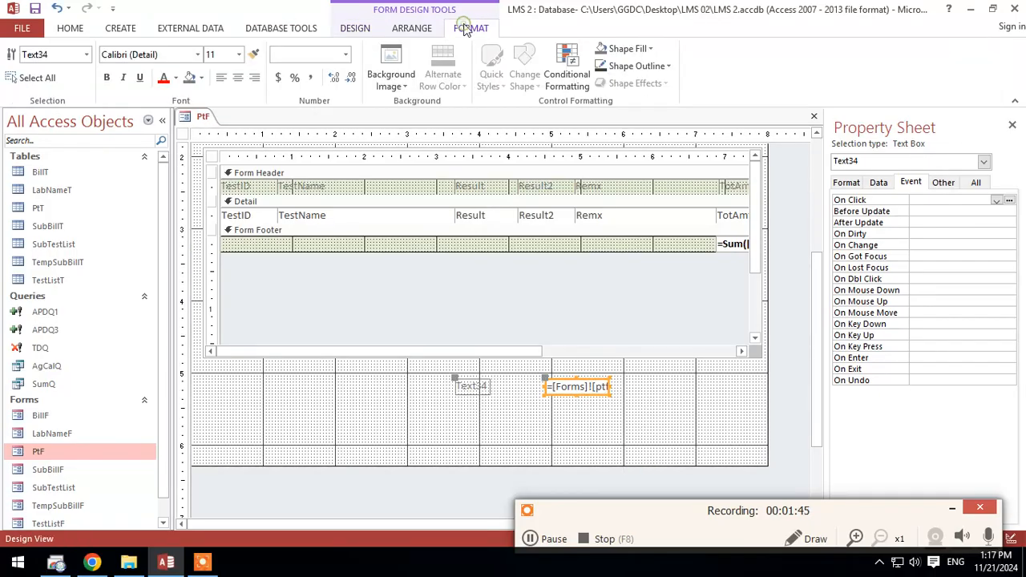
pyautogui.click(254, 80)
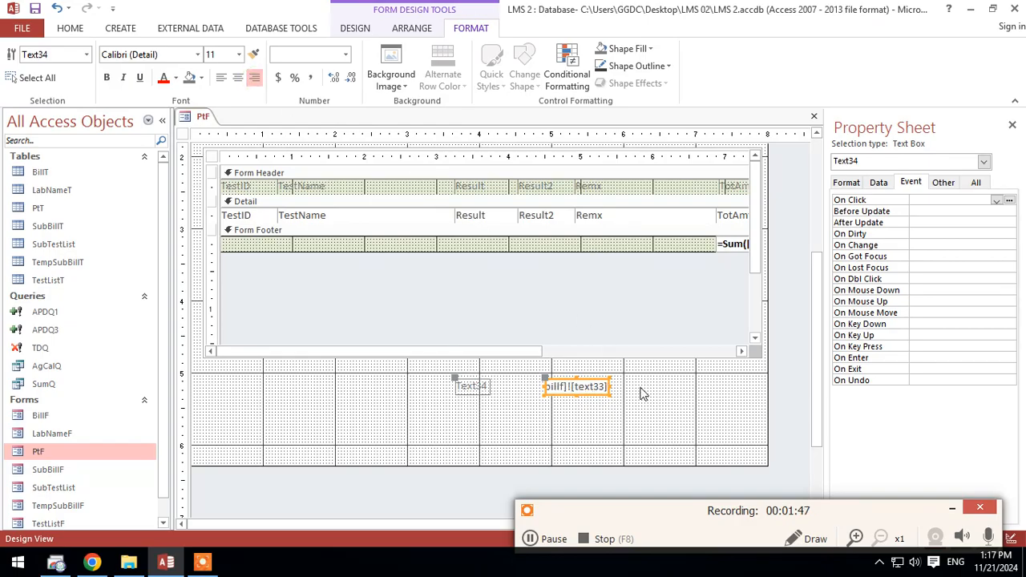
# Step: Move the text box and its label under the subform's right end, and change the label's caption to Total Amount
pyautogui.moveTo(649, 417); pyautogui.dragTo(618, 375)
pyautogui.click(617, 377)
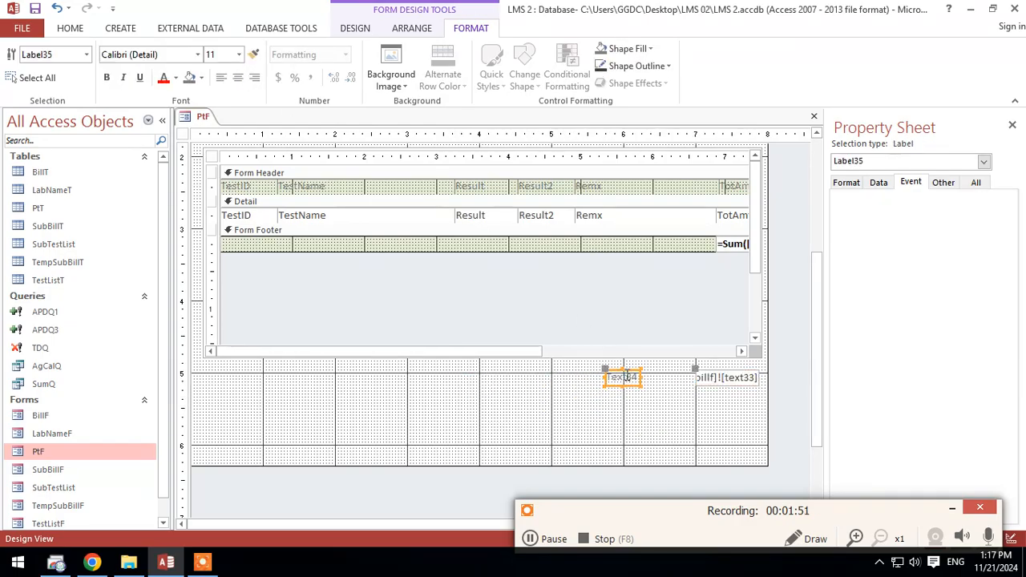
pyautogui.doubleClick(609, 376)
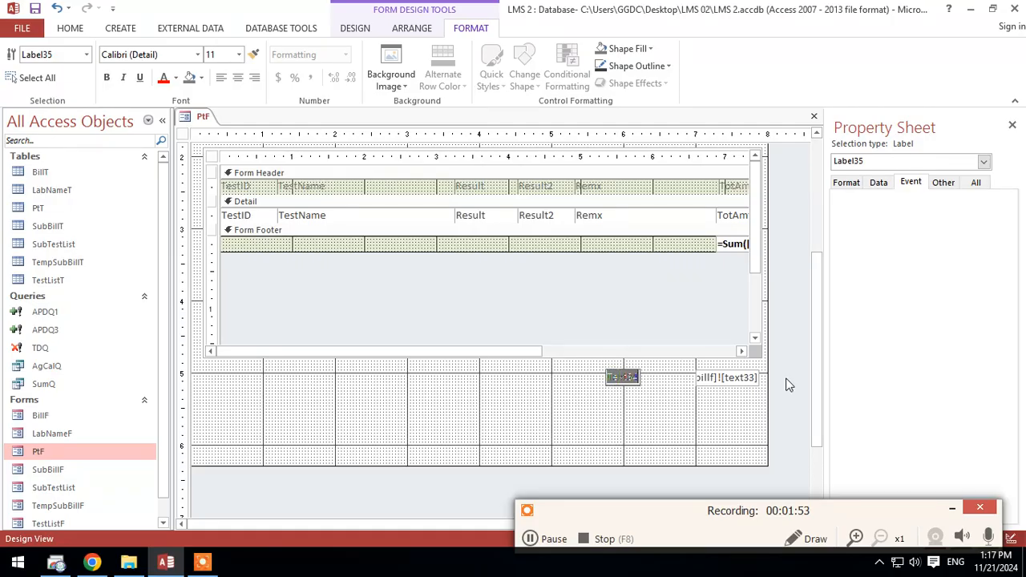
pyautogui.write('Total Amount')
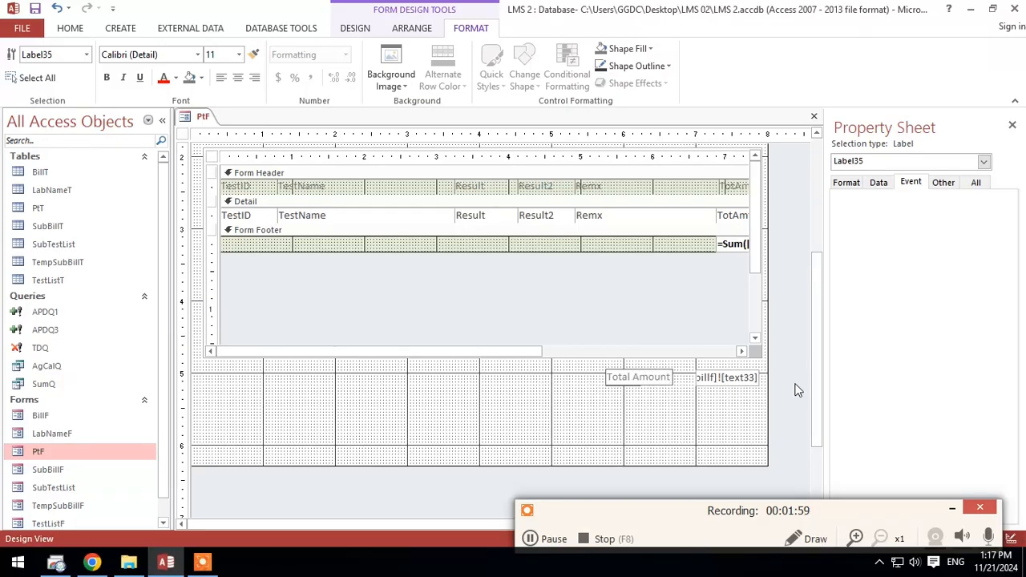
# Step: Make the Total Amount label and its text box bold in the Automatic font color, and shorten the Detail section to about 5.4 inches
pyautogui.moveTo(603, 364); pyautogui.dragTo(761, 415)
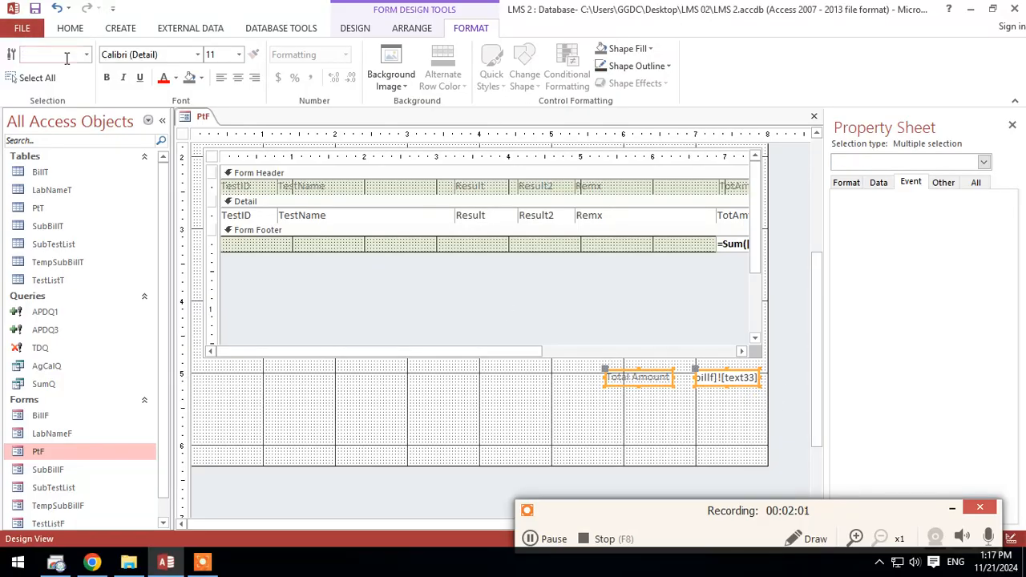
pyautogui.click(107, 78)
pyautogui.click(176, 77)
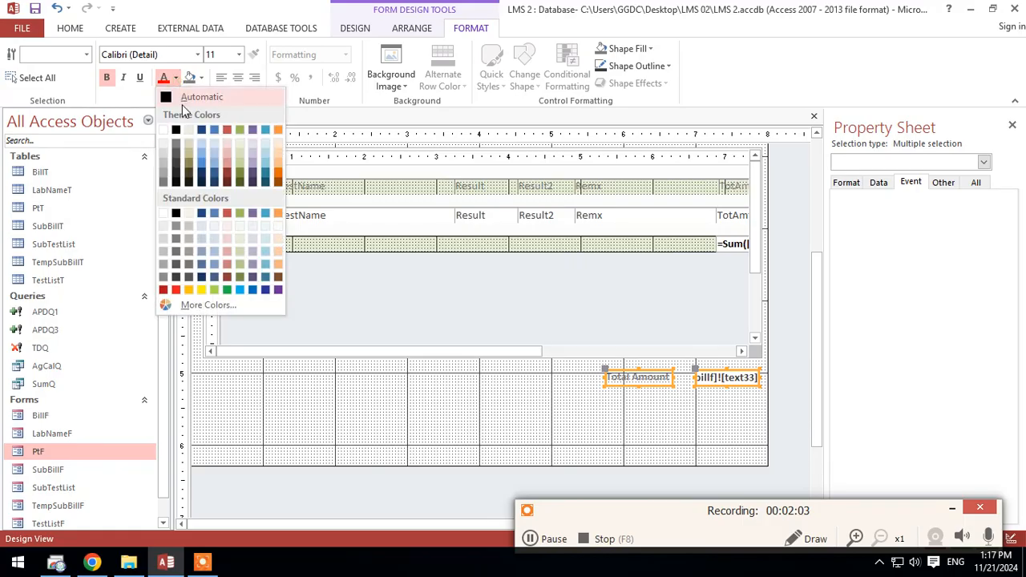
pyautogui.click(201, 93)
pyautogui.moveTo(557, 465); pyautogui.dragTo(572, 404)
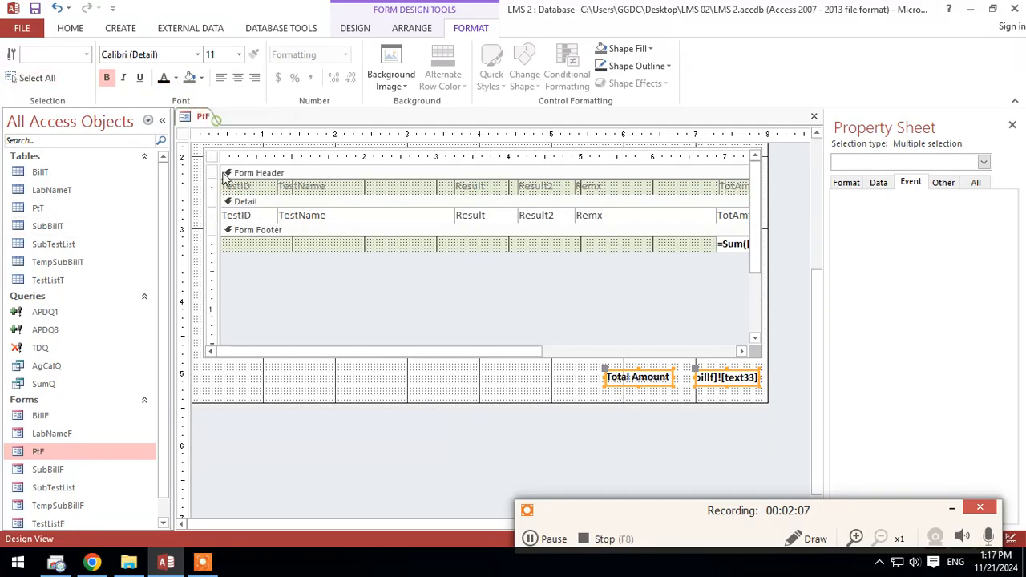
# Step: Preview the PtF form in Form View and compare the Total Amount box with the subform's footer total
pyautogui.rightClick(204, 118)
pyautogui.click(240, 178)
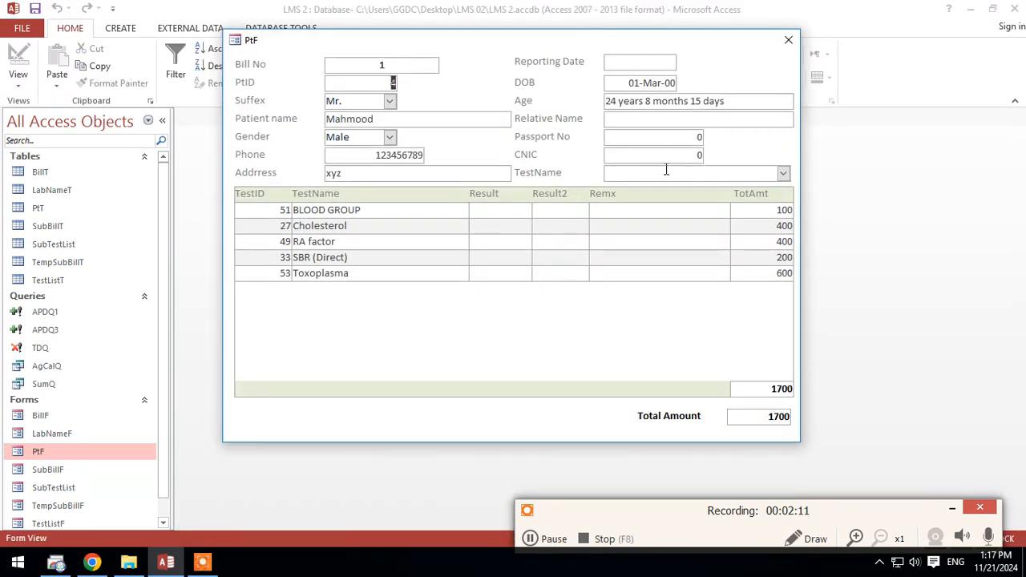
pyautogui.doubleClick(765, 412)
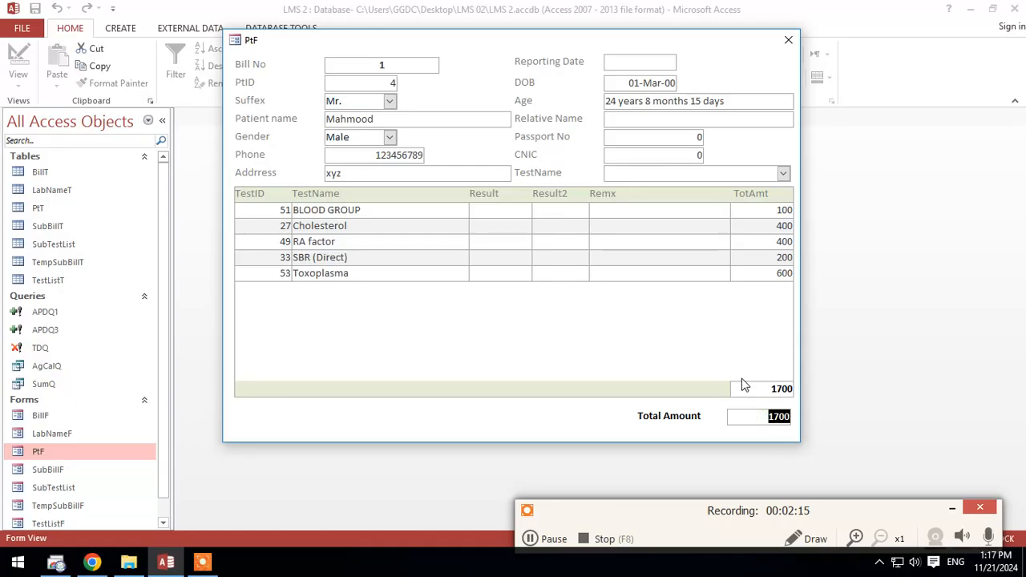
pyautogui.click(743, 416)
pyautogui.doubleClick(774, 417)
pyautogui.rightClick(678, 391)
pyautogui.rightClick(690, 318)
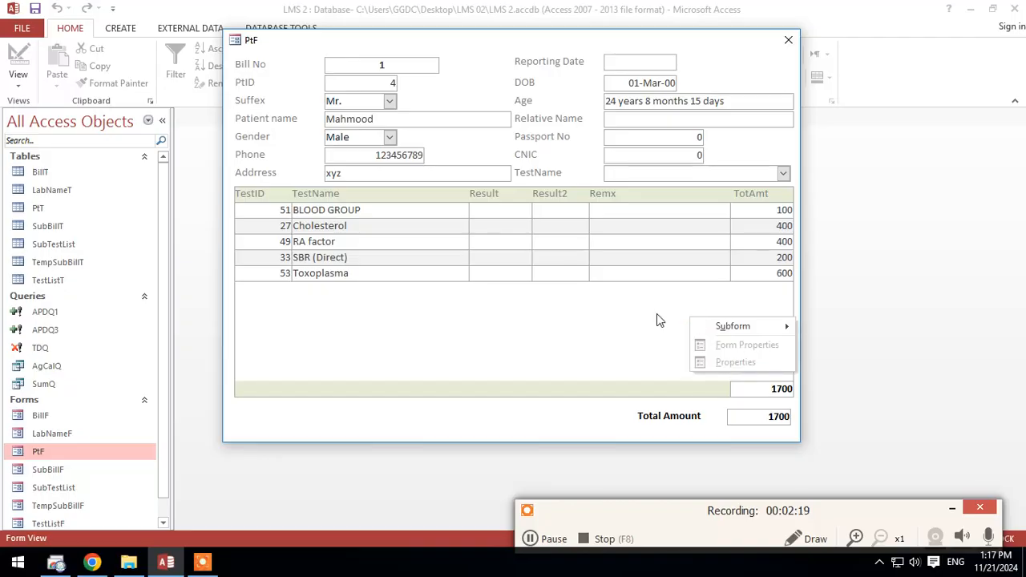
pyautogui.rightClick(655, 314)
pyautogui.click(602, 347)
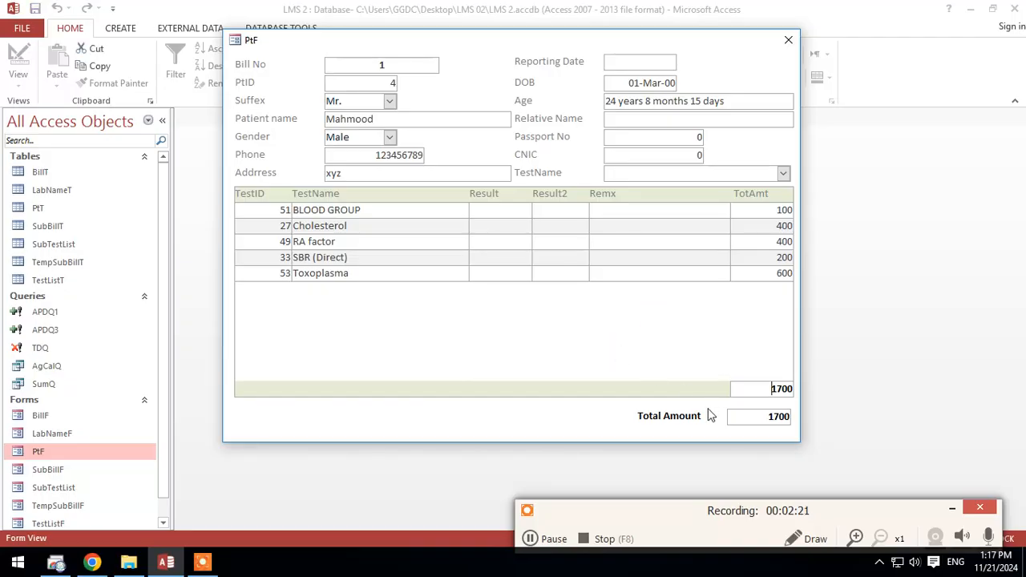
# Step: Back in Design View, shift the Total Amount label and its text box slightly right to line up with the subform's edge
pyautogui.rightClick(553, 429)
pyautogui.click(584, 304)
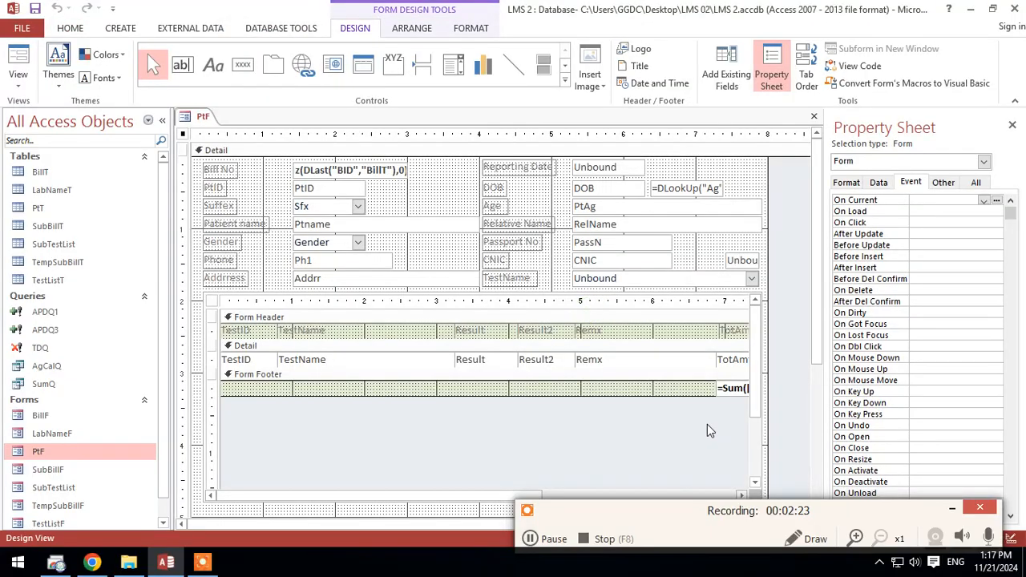
pyautogui.moveTo(772, 469); pyautogui.dragTo(609, 454)
pyautogui.click(527, 456)
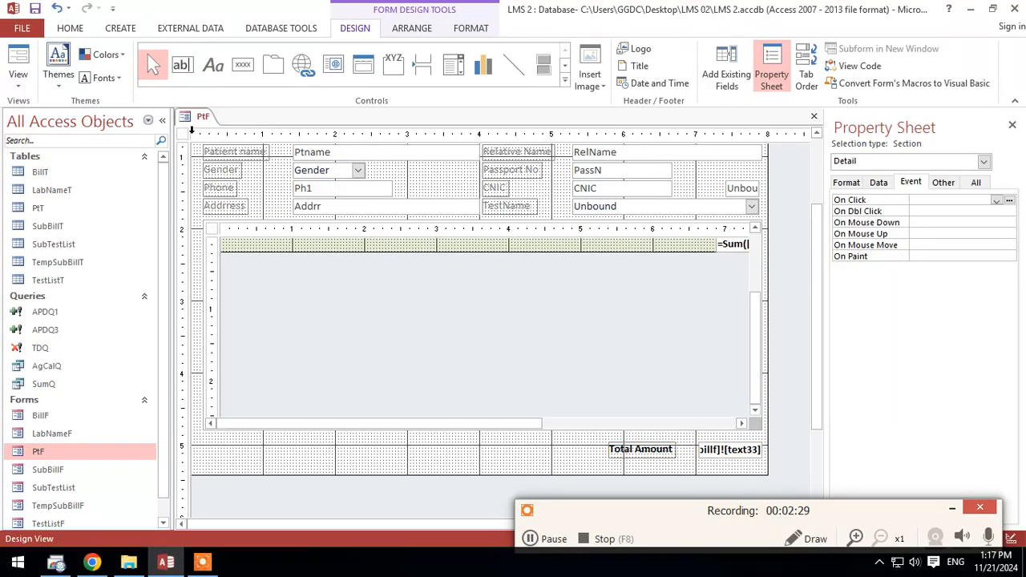
# Step: Reopen the form in Form View, add the ESR test to the bill, and check that both totals match
pyautogui.rightClick(202, 115)
pyautogui.click(218, 120)
pyautogui.click(22, 57)
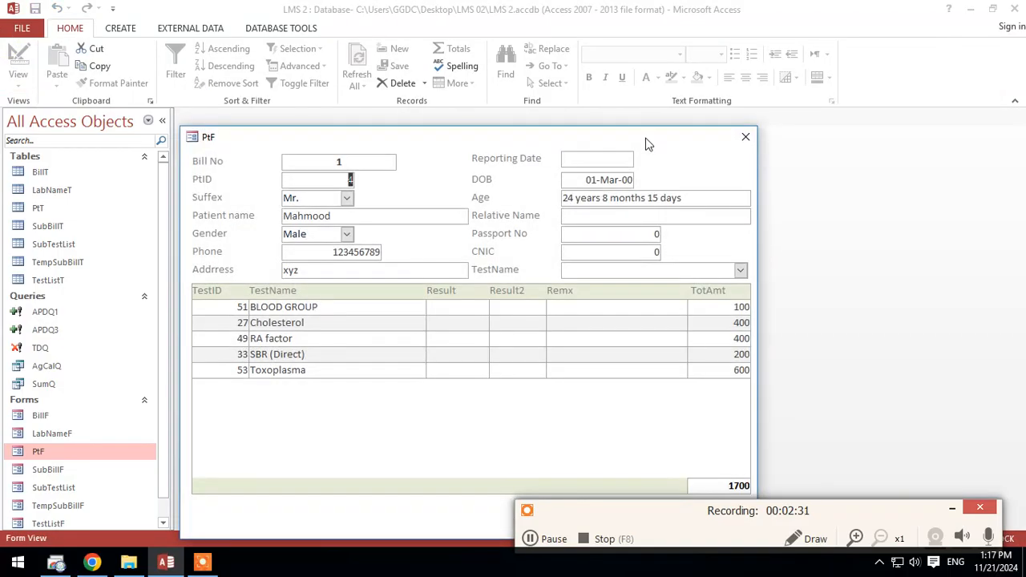
pyautogui.moveTo(623, 137); pyautogui.dragTo(657, 36)
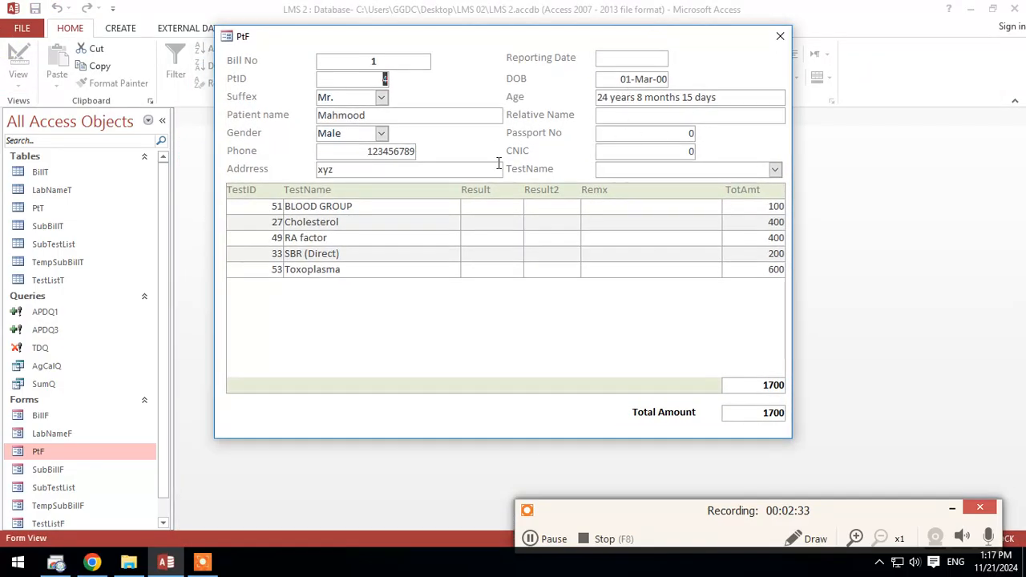
pyautogui.click(773, 170)
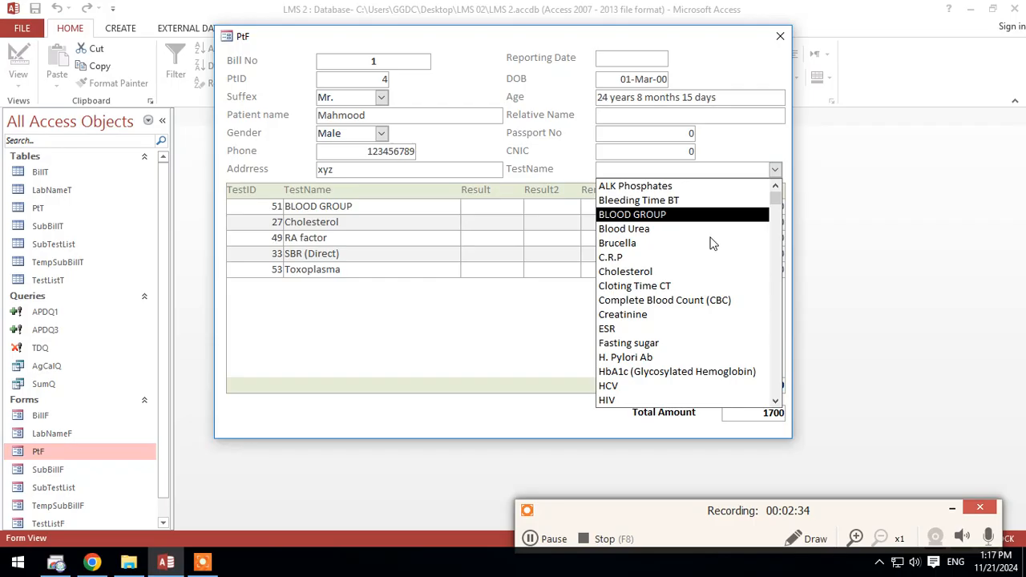
pyautogui.click(627, 329)
pyautogui.click(752, 386)
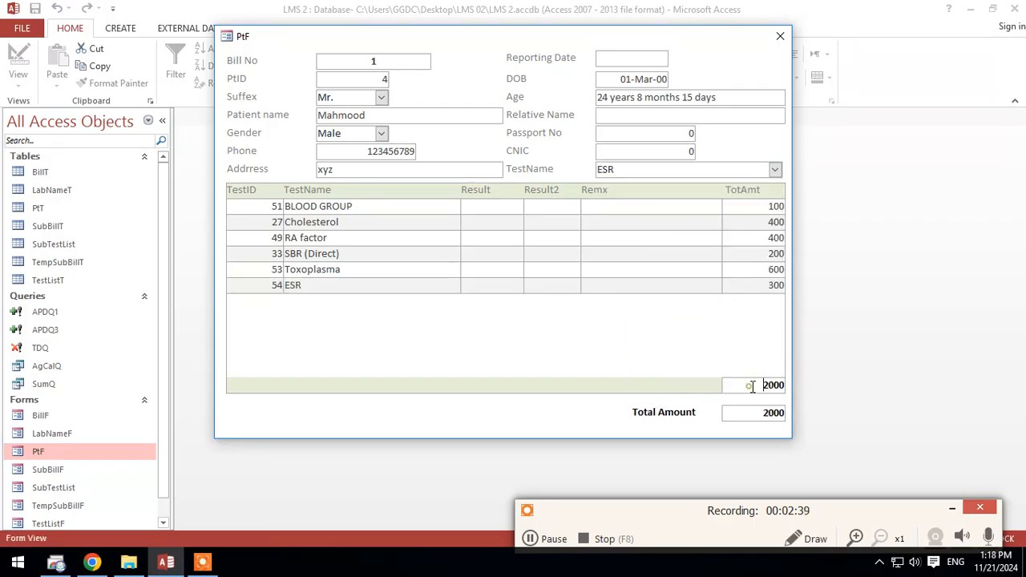
pyautogui.moveTo(757, 410); pyautogui.dragTo(800, 411)
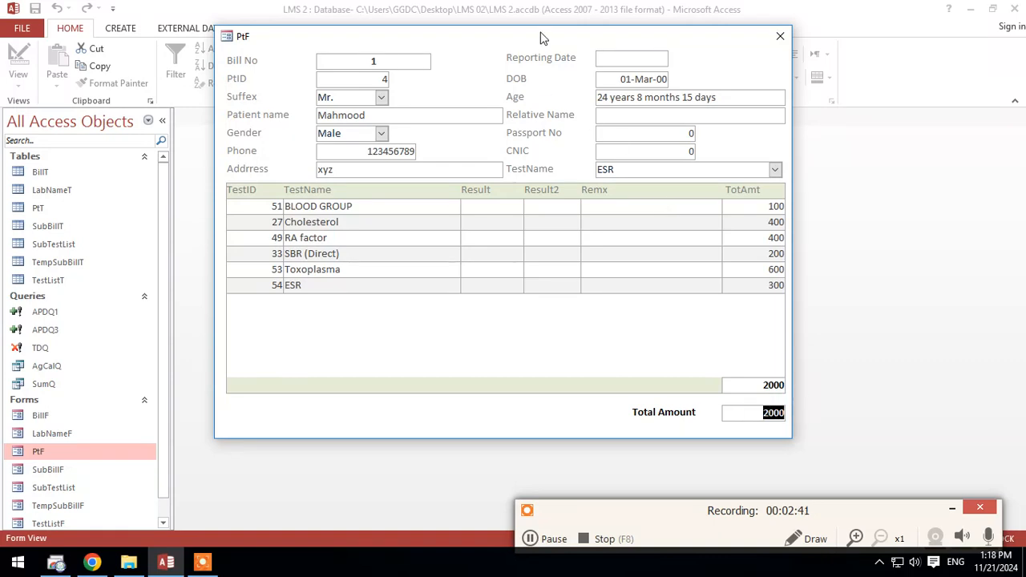
# Step: Add the Complete Blood Count (CBC) test to the bill and check its new subform row
pyautogui.moveTo(542, 36); pyautogui.dragTo(557, 82)
pyautogui.rightClick(559, 84)
pyautogui.click(582, 83)
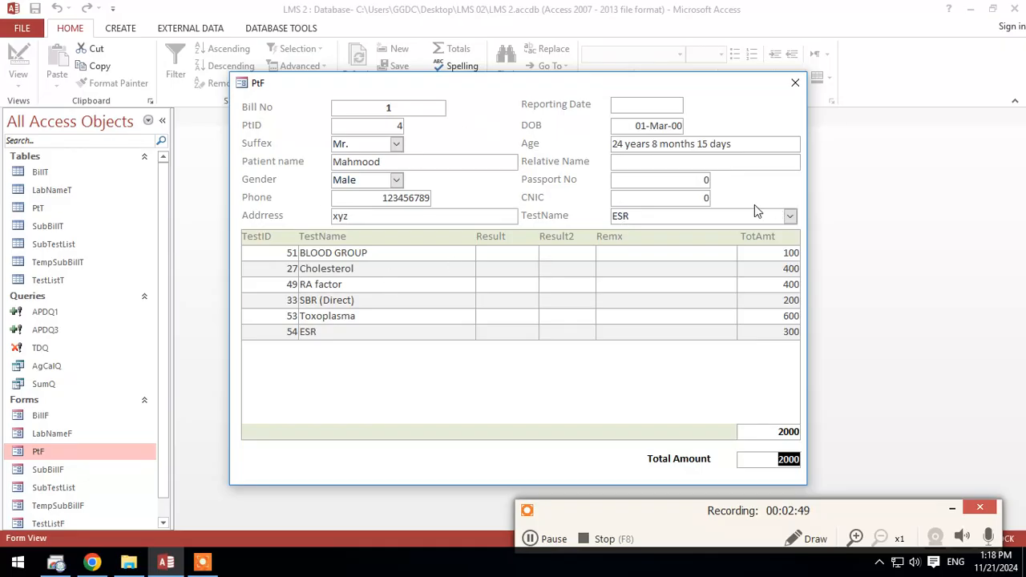
pyautogui.click(790, 216)
pyautogui.scroll(3, 659, 296)
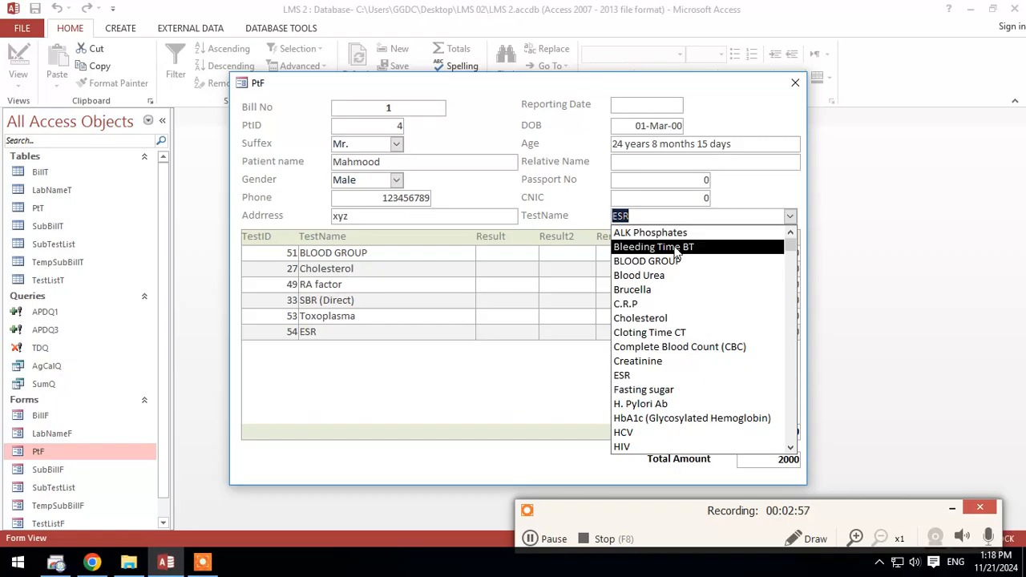
pyautogui.write('complete Blood Count (CBC')
pyautogui.press('Return')
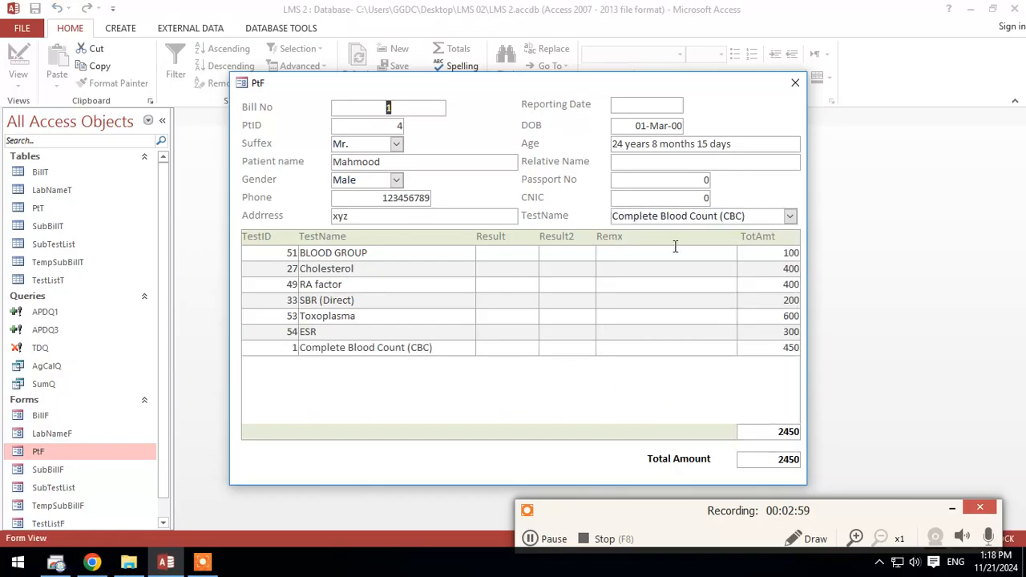
pyautogui.moveTo(457, 349); pyautogui.dragTo(297, 337)
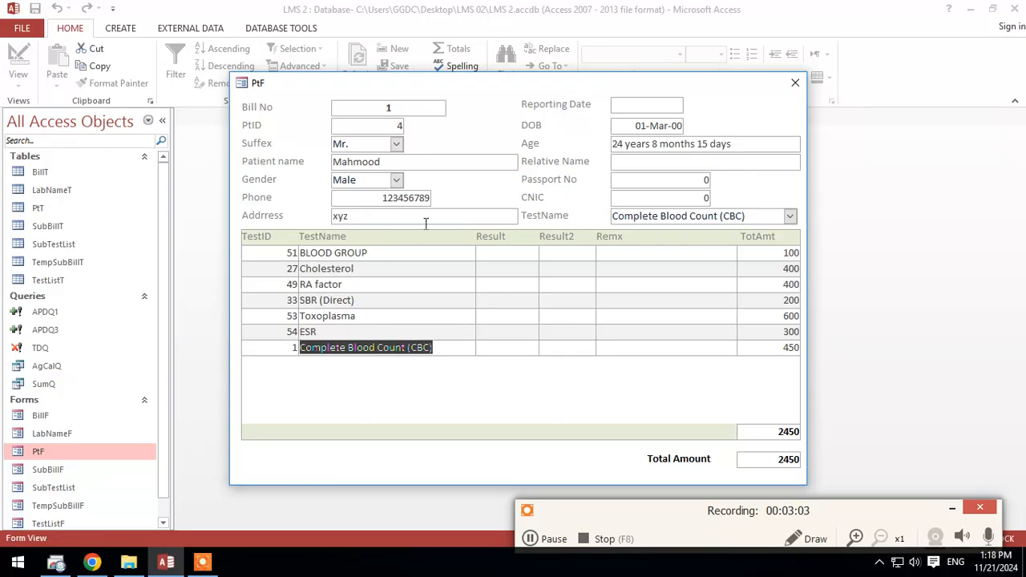
# Step: In Design View, set the Visible property of the TestID text box in the subform's Detail section to No
pyautogui.rightClick(503, 204)
pyautogui.click(553, 244)
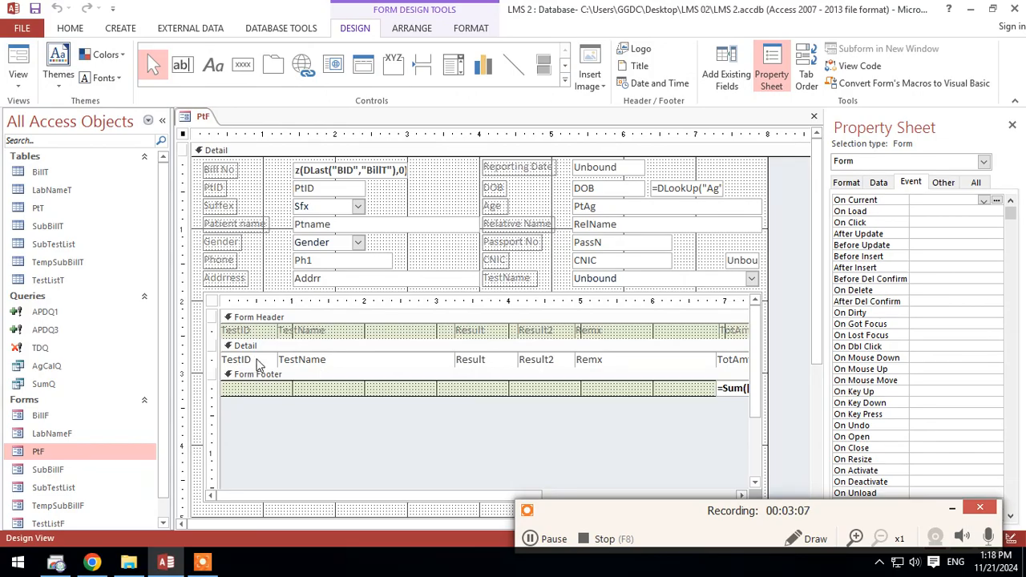
pyautogui.click(257, 363)
pyautogui.click(257, 359)
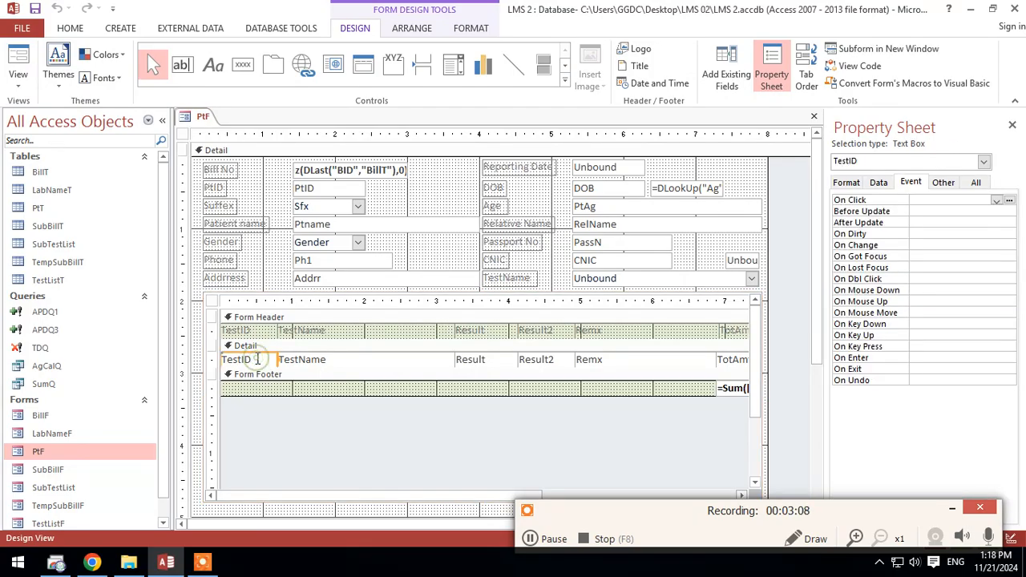
pyautogui.click(974, 184)
pyautogui.click(937, 245)
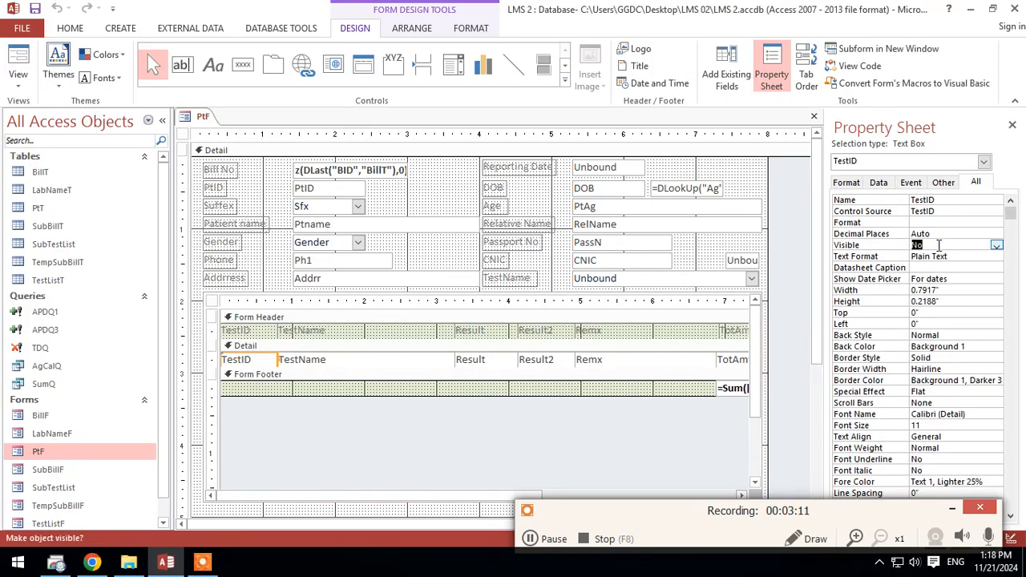
# Step: Delete the TestID label from the subform's Form Header
pyautogui.click(244, 336)
pyautogui.click(249, 335)
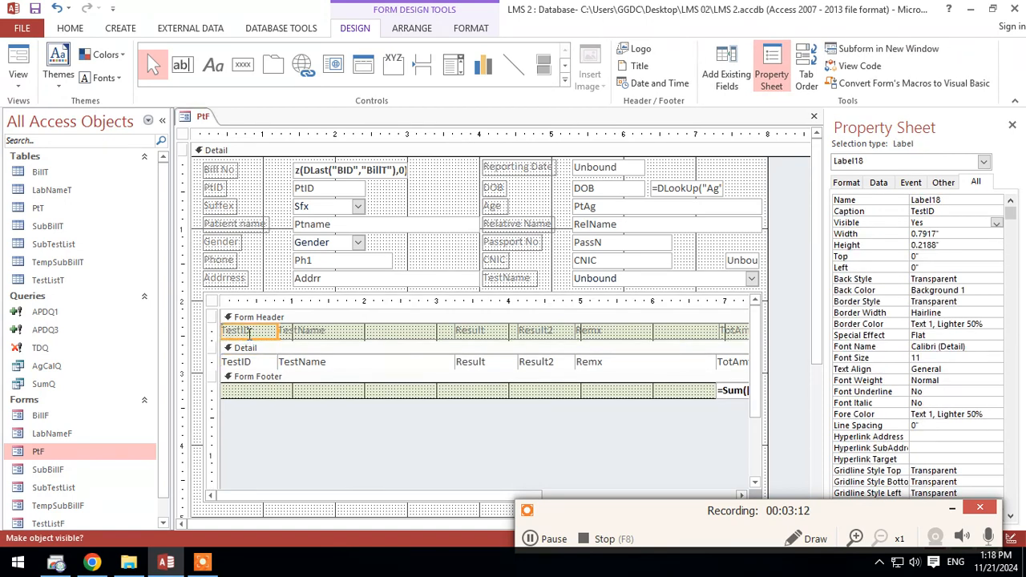
pyautogui.press('Delete')
pyautogui.moveTo(259, 339); pyautogui.dragTo(263, 341)
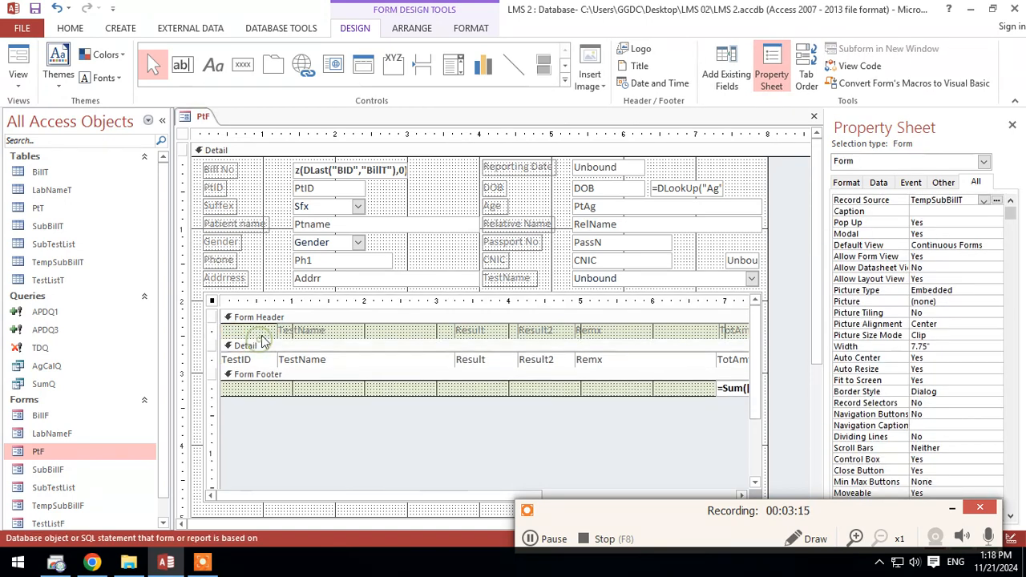
# Step: Move the remaining subform header labels, detail fields and footer sum together to the left edge, over the hidden TestID field
pyautogui.click(215, 330)
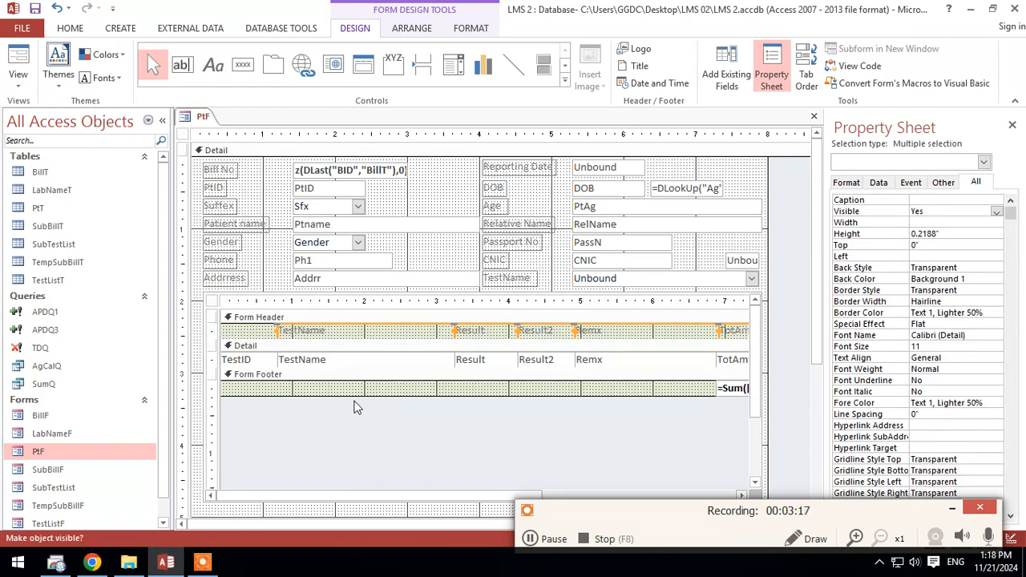
pyautogui.moveTo(320, 388); pyautogui.dragTo(736, 330)
pyautogui.moveTo(569, 496); pyautogui.dragTo(312, 489)
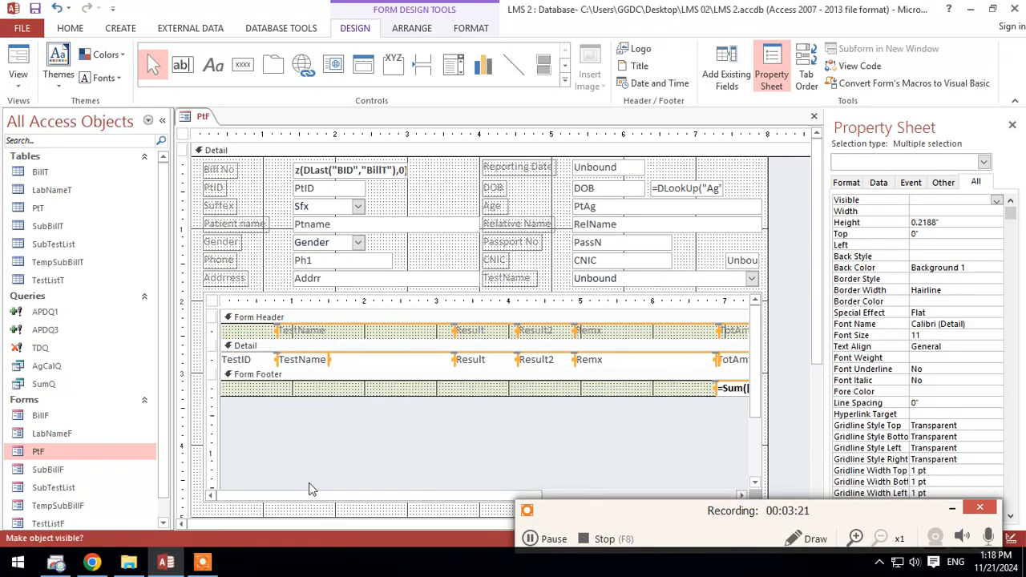
pyautogui.press('Left')
pyautogui.press('Left')
pyautogui.press('Left')
pyautogui.press('Left')
pyautogui.press('Left')
pyautogui.press('Left')
pyautogui.press('Left')
pyautogui.press('Left')
pyautogui.press('Left')
pyautogui.press('Left')
pyautogui.press('Left')
pyautogui.press('Left')
pyautogui.press('Left')
pyautogui.press('Left')
pyautogui.press('Left')
pyautogui.press('Left')
pyautogui.press('Left')
pyautogui.press('Left')
pyautogui.press('Left')
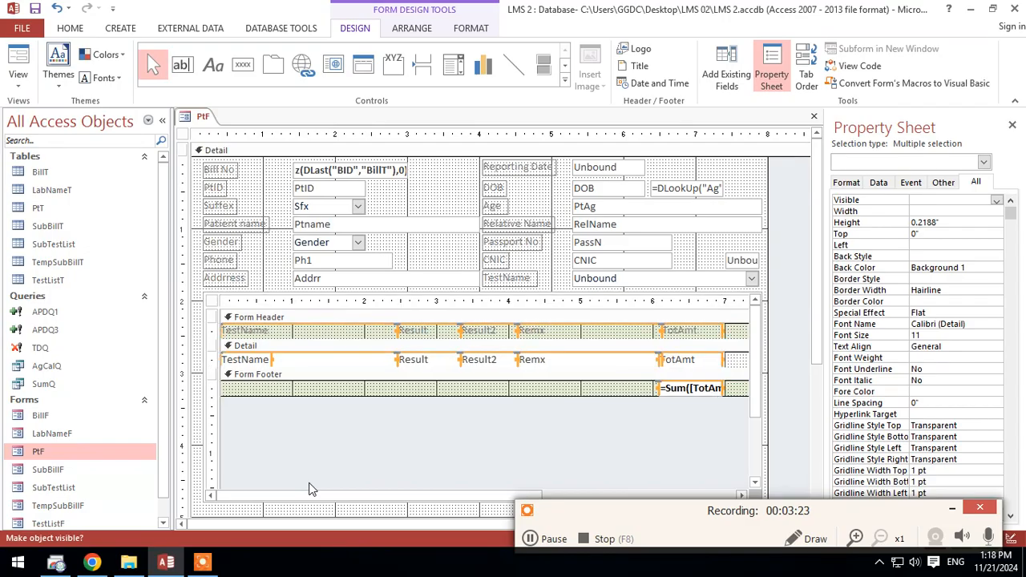
# Step: Narrow the subform's design area to end at the TotAmt column, and reduce the subform control's width to about 6.96 inches
pyautogui.click(433, 453)
pyautogui.moveTo(398, 495); pyautogui.dragTo(594, 498)
pyautogui.moveTo(574, 361); pyautogui.dragTo(517, 367)
pyautogui.click(766, 360)
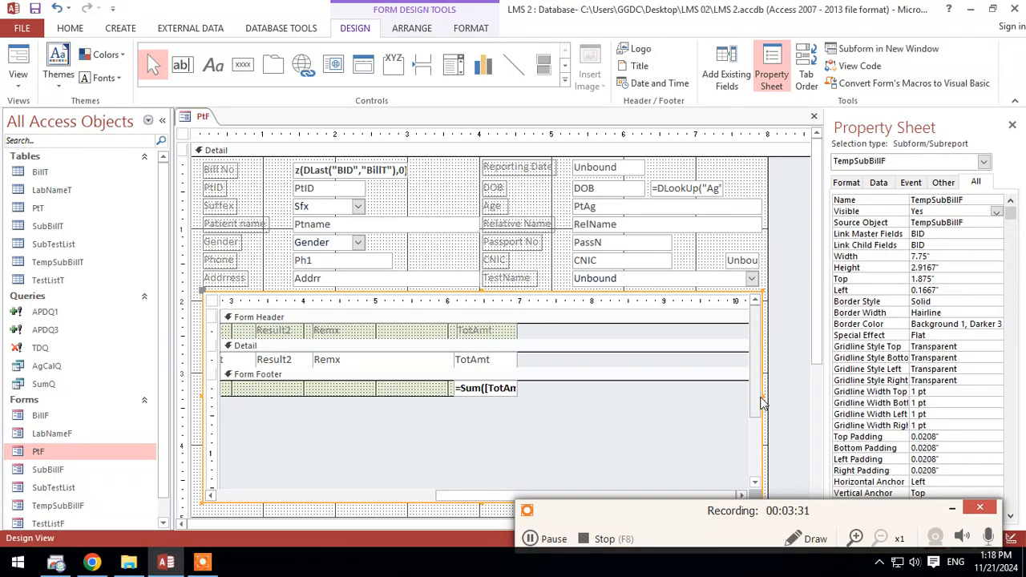
pyautogui.click(792, 397)
pyautogui.moveTo(792, 393); pyautogui.dragTo(704, 396)
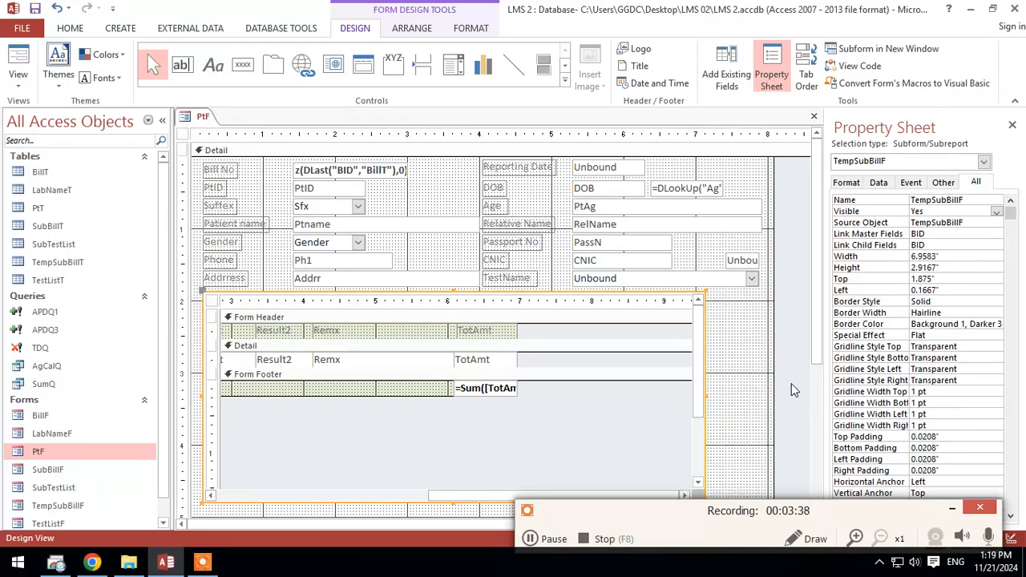
# Step: Preview the narrowed subform in Form View, and return to Design View
pyautogui.click(18, 60)
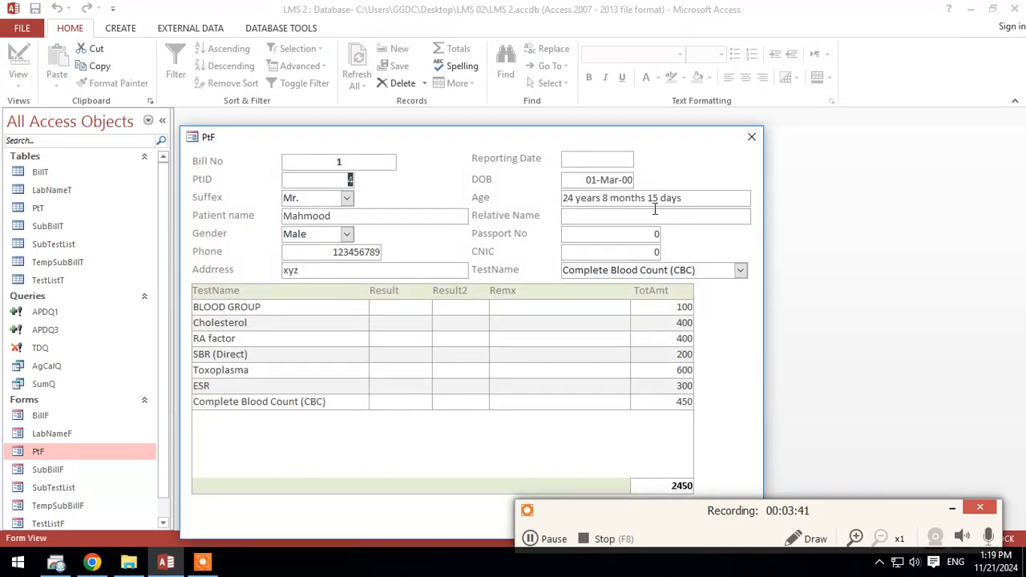
pyautogui.moveTo(494, 140); pyautogui.dragTo(534, 83)
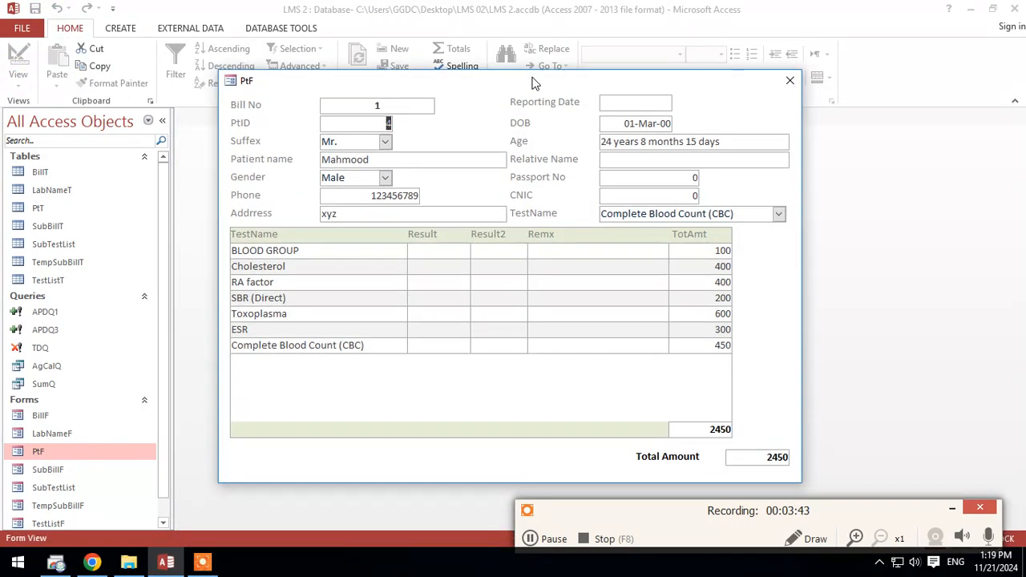
pyautogui.rightClick(775, 309)
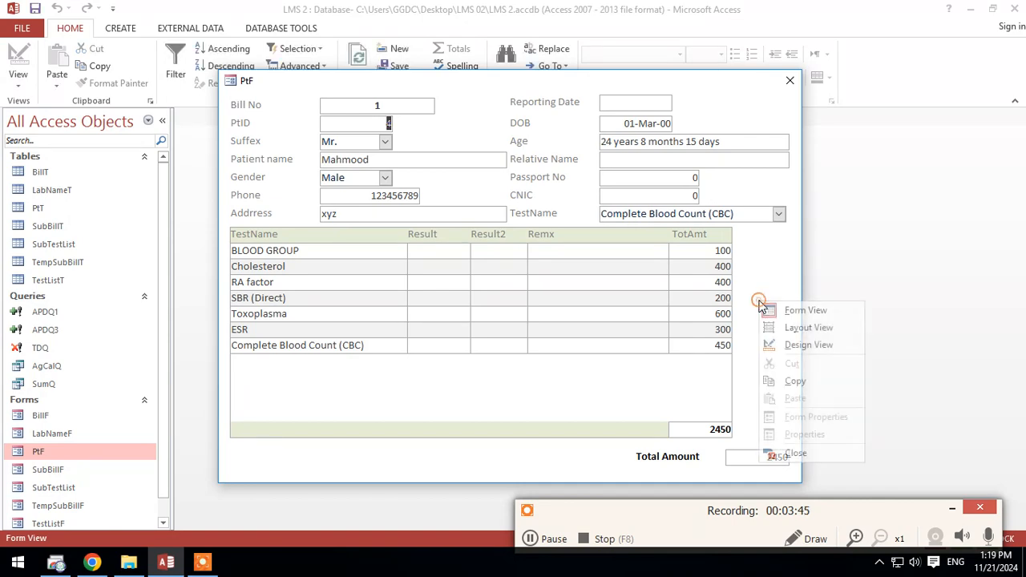
pyautogui.click(785, 339)
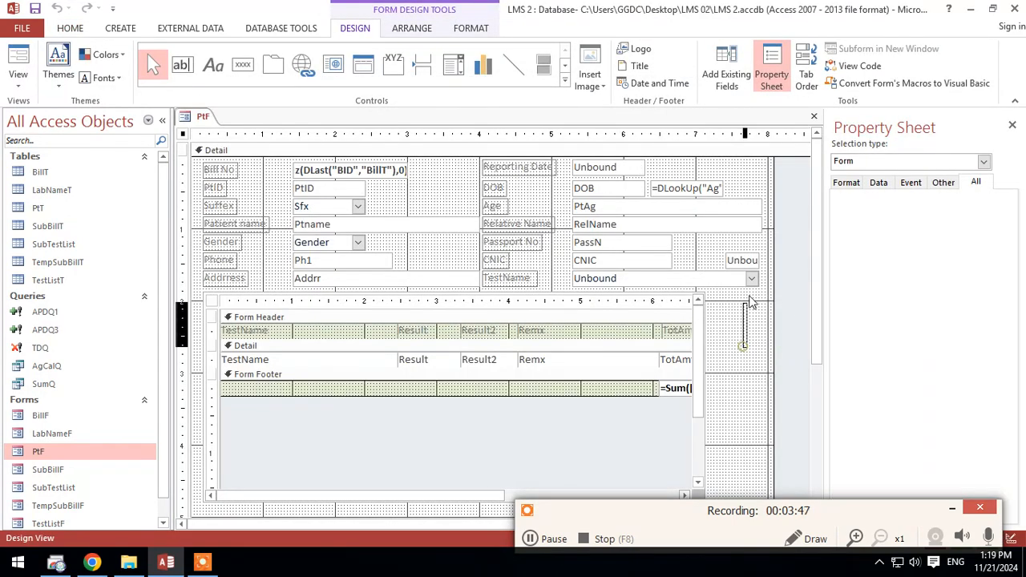
# Step: Move the hidden T1 text box next to the CNIC field, and narrow the Ptname and Addrr boxes to about 2.25 inches
pyautogui.click(745, 266)
pyautogui.moveTo(746, 265); pyautogui.dragTo(691, 262)
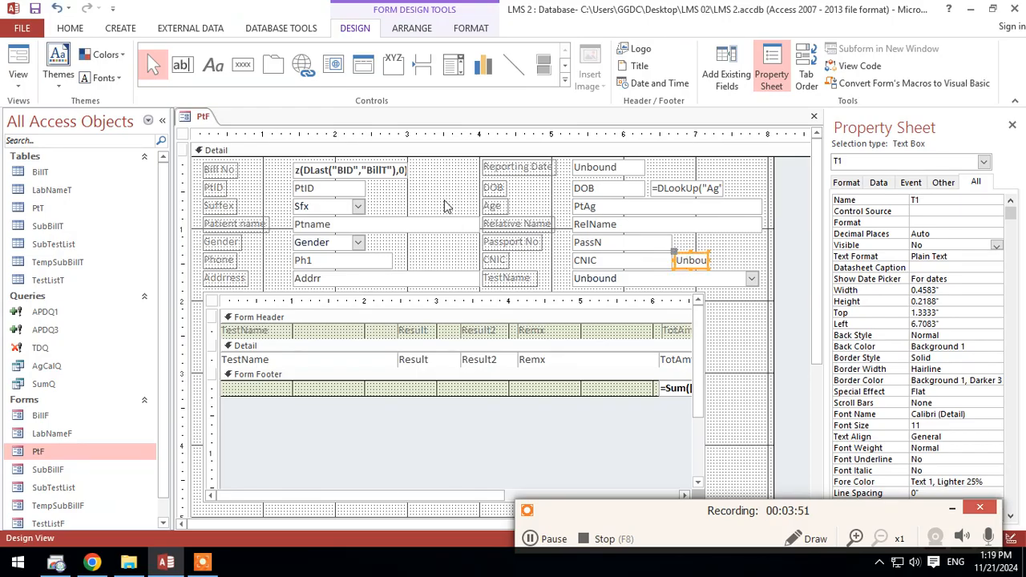
pyautogui.moveTo(462, 191); pyautogui.dragTo(444, 285)
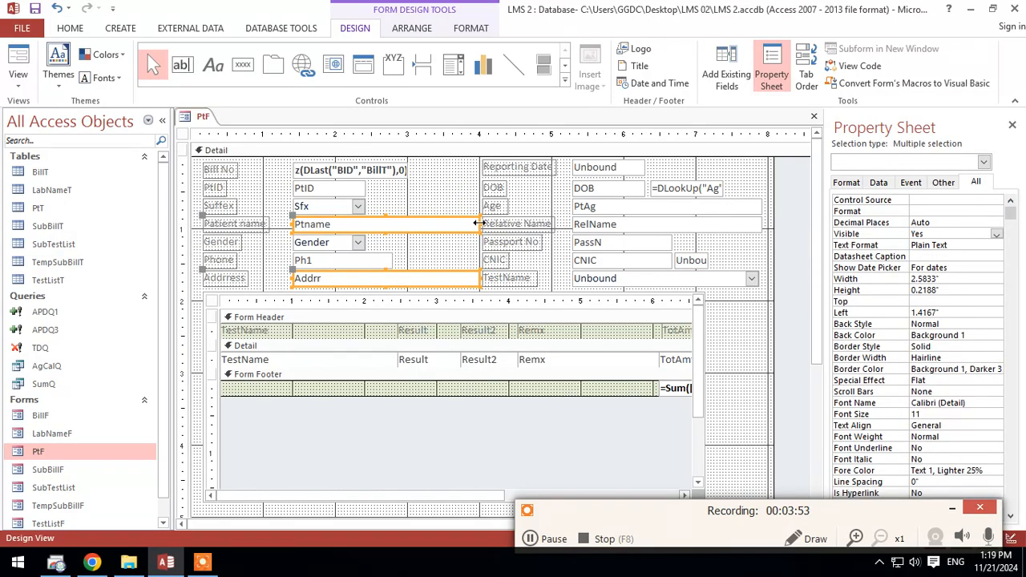
pyautogui.moveTo(479, 223); pyautogui.dragTo(457, 225)
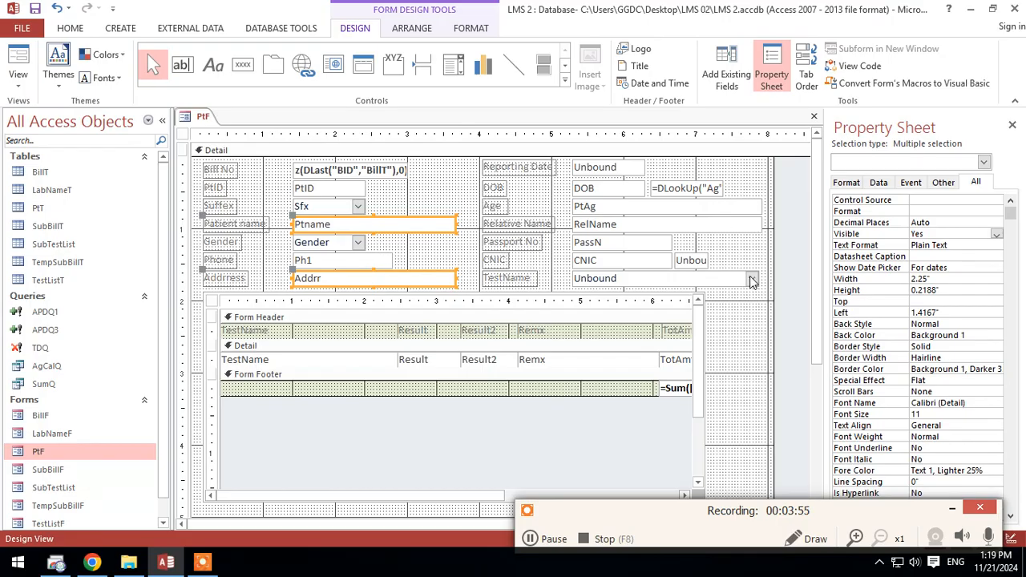
# Step: Narrow the PtAg, RelName and TestName fields to about 2.3 inches, and shift the second column of labels and fields left beside Ptname
pyautogui.moveTo(770, 287); pyautogui.dragTo(736, 209)
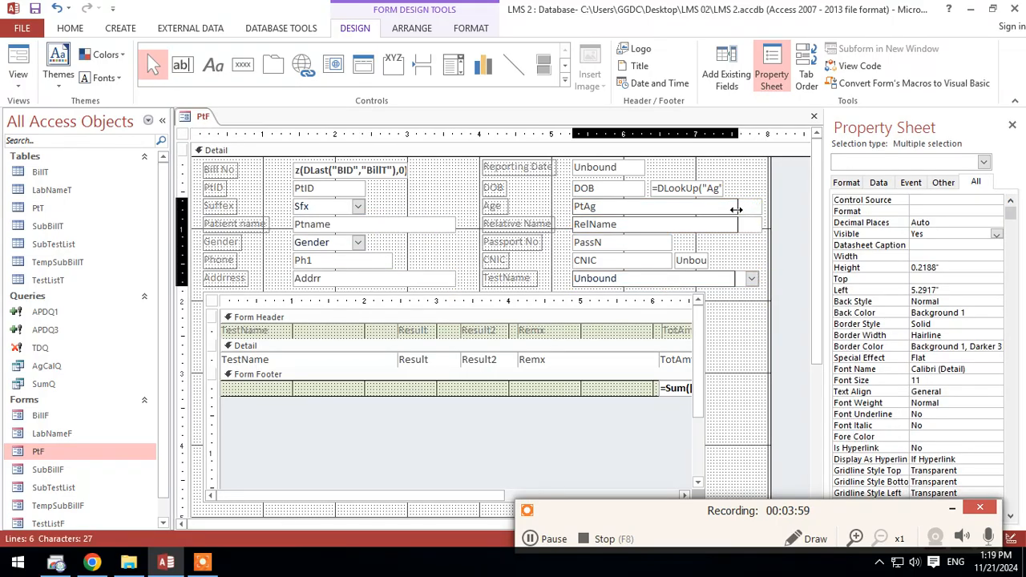
pyautogui.moveTo(748, 284); pyautogui.dragTo(470, 168)
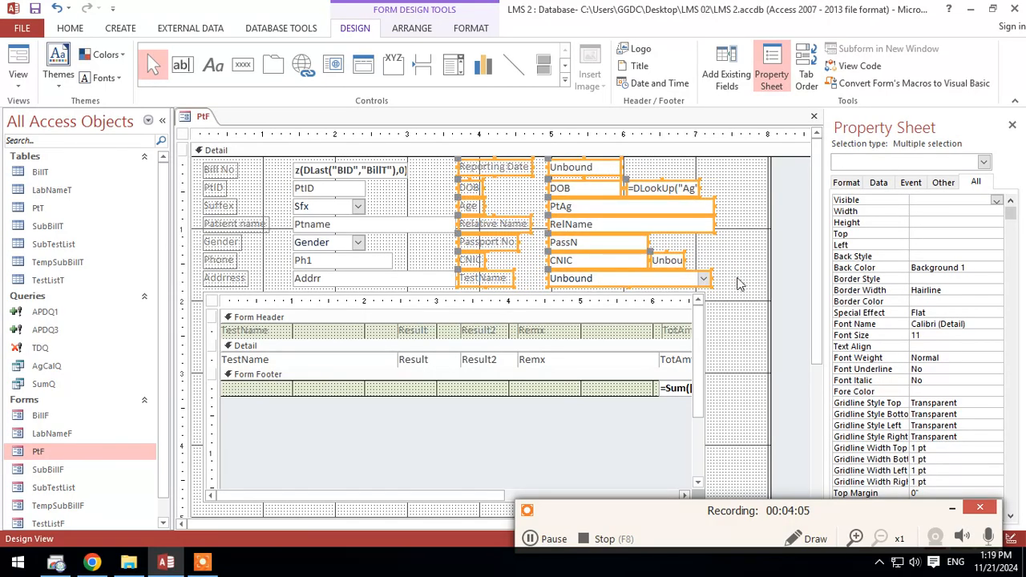
pyautogui.click(738, 278)
pyautogui.click(697, 327)
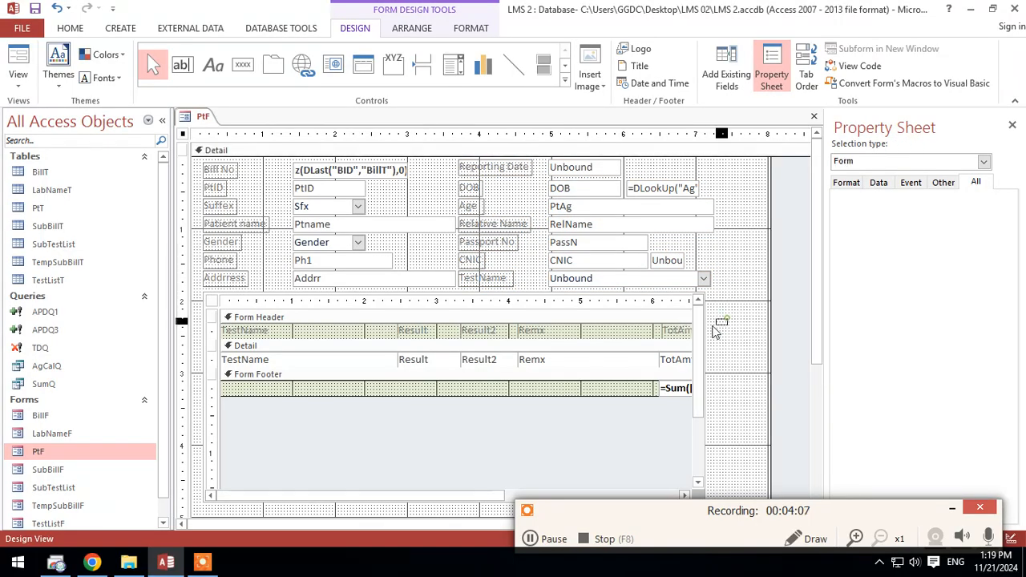
# Step: Widen the subform control to about 7.04 inches, and narrow the main form to end just beyond it
pyautogui.moveTo(707, 396); pyautogui.dragTo(713, 395)
pyautogui.moveTo(762, 362); pyautogui.dragTo(718, 358)
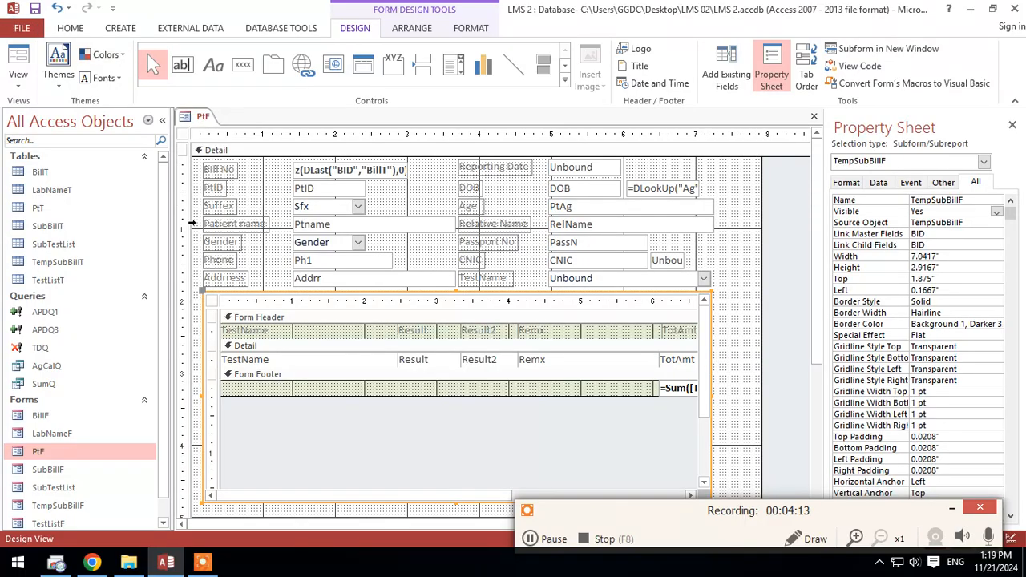
pyautogui.click(530, 539)
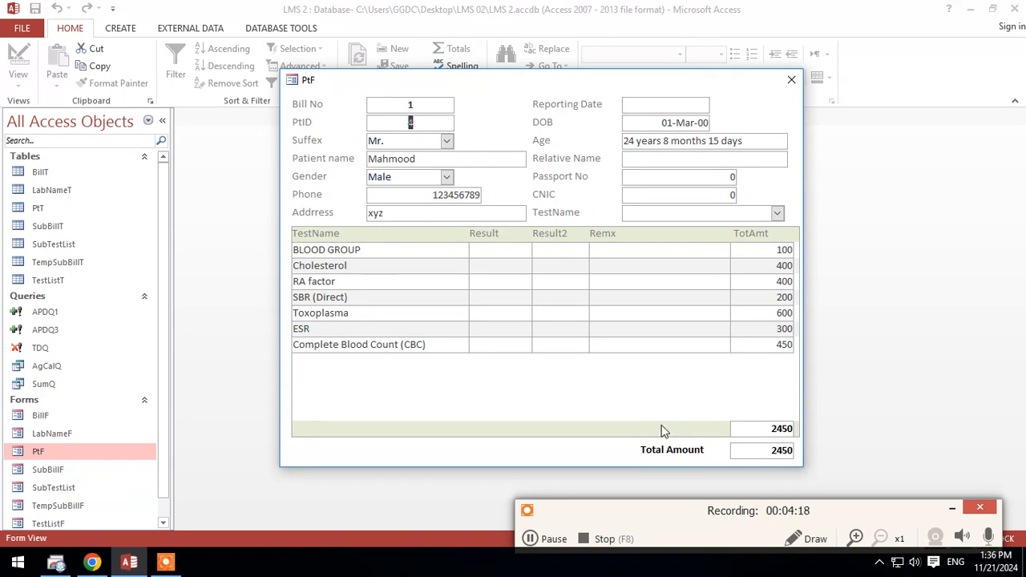
pyautogui.click(553, 538)
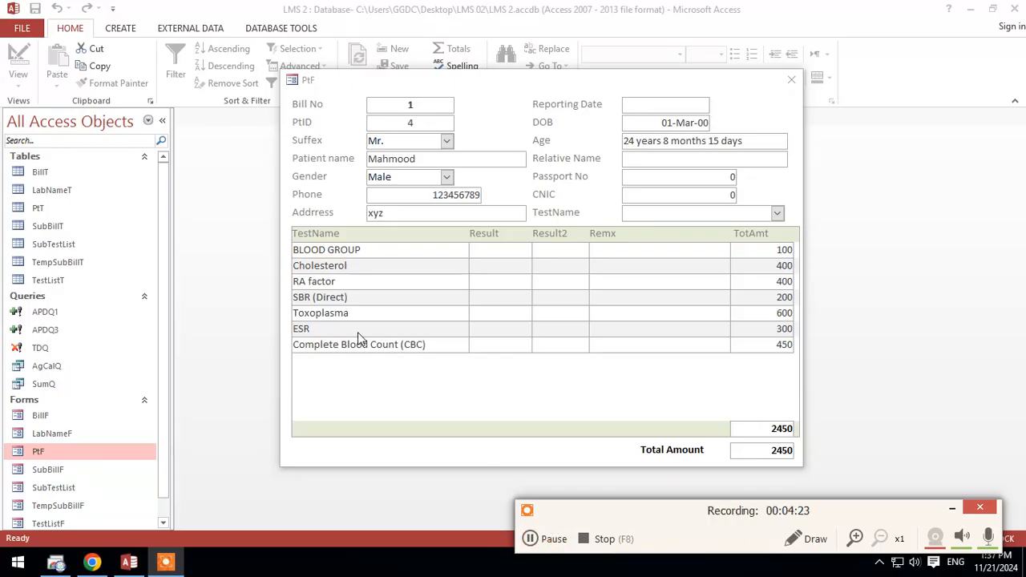
# Step: Open the TempSubBillT and SubTestList tables, and move the PtF form window aside to examine their records
pyautogui.click(345, 350)
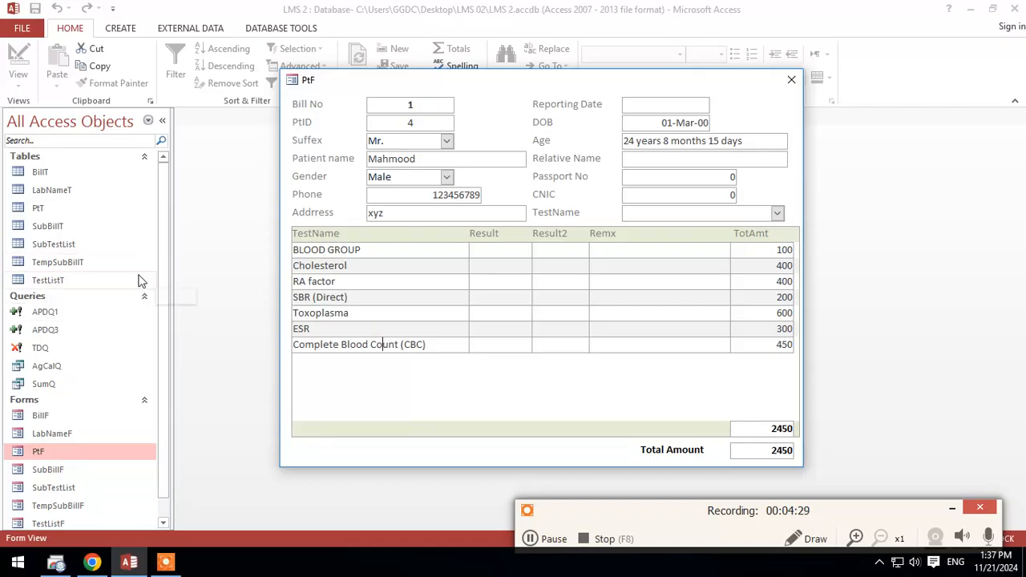
pyautogui.doubleClick(58, 262)
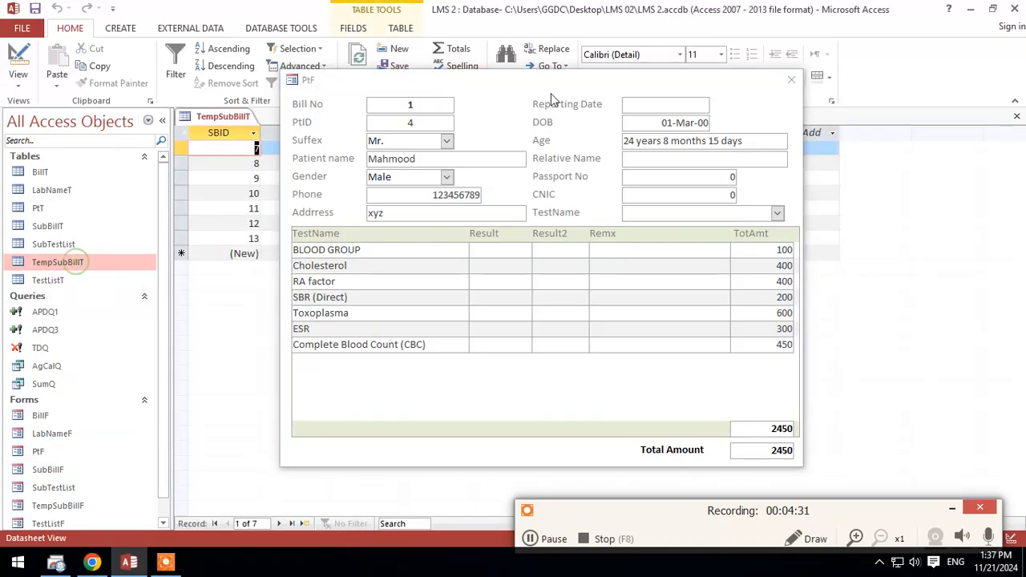
pyautogui.moveTo(566, 77); pyautogui.dragTo(584, 188)
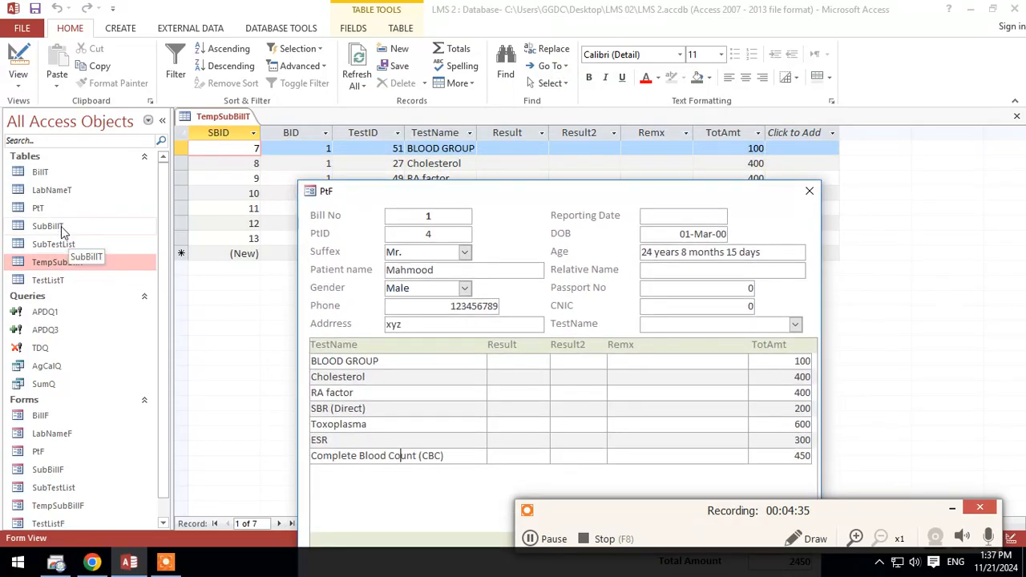
pyautogui.doubleClick(73, 244)
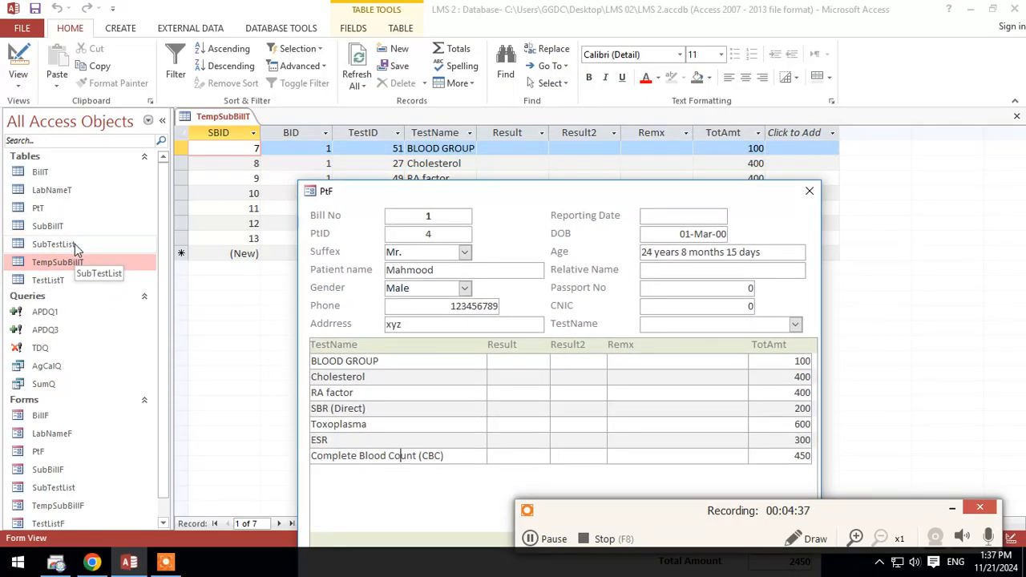
pyautogui.moveTo(473, 187); pyautogui.dragTo(678, 85)
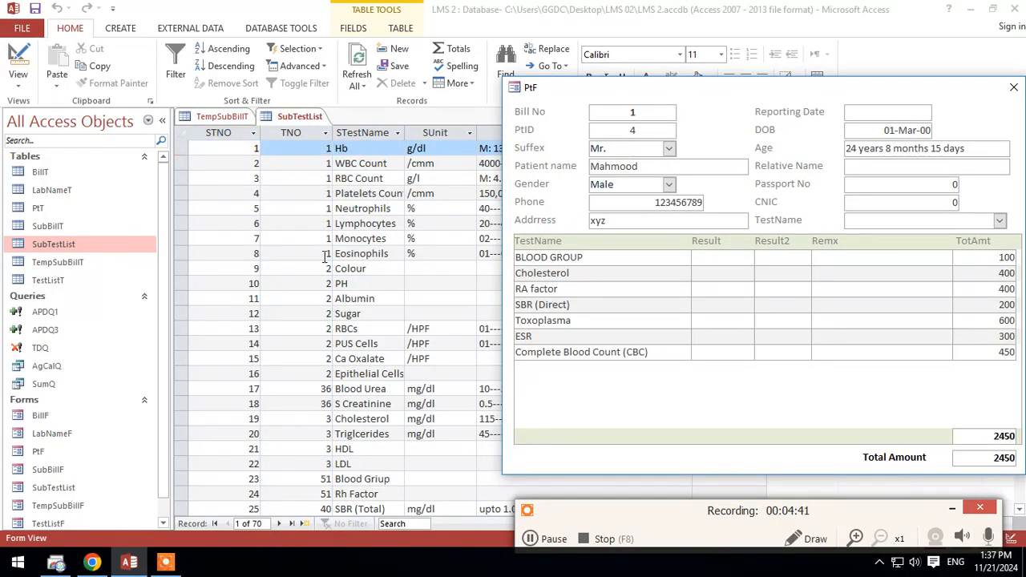
pyautogui.moveTo(650, 101); pyautogui.dragTo(456, 112)
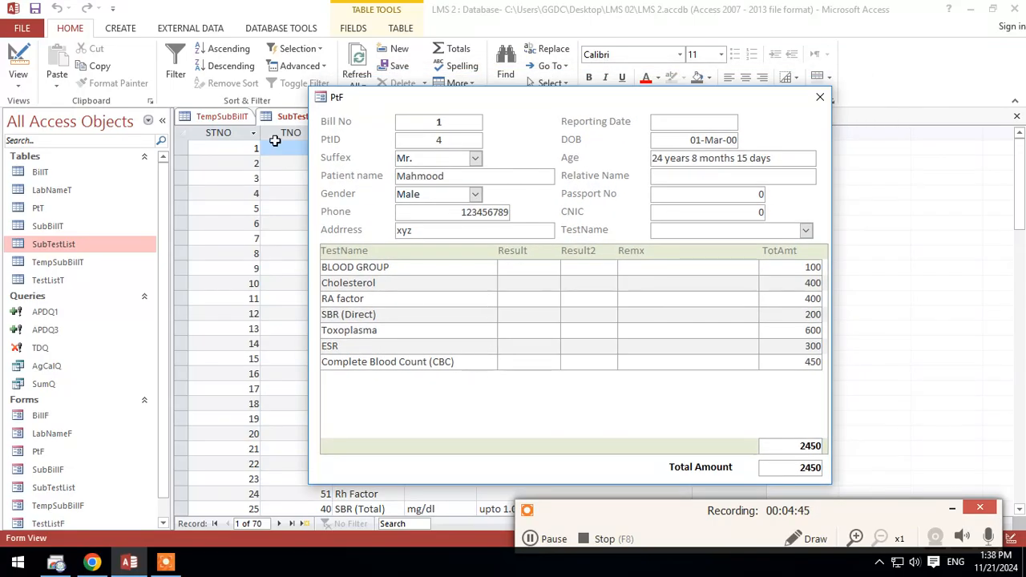
pyautogui.moveTo(400, 105); pyautogui.dragTo(407, 124)
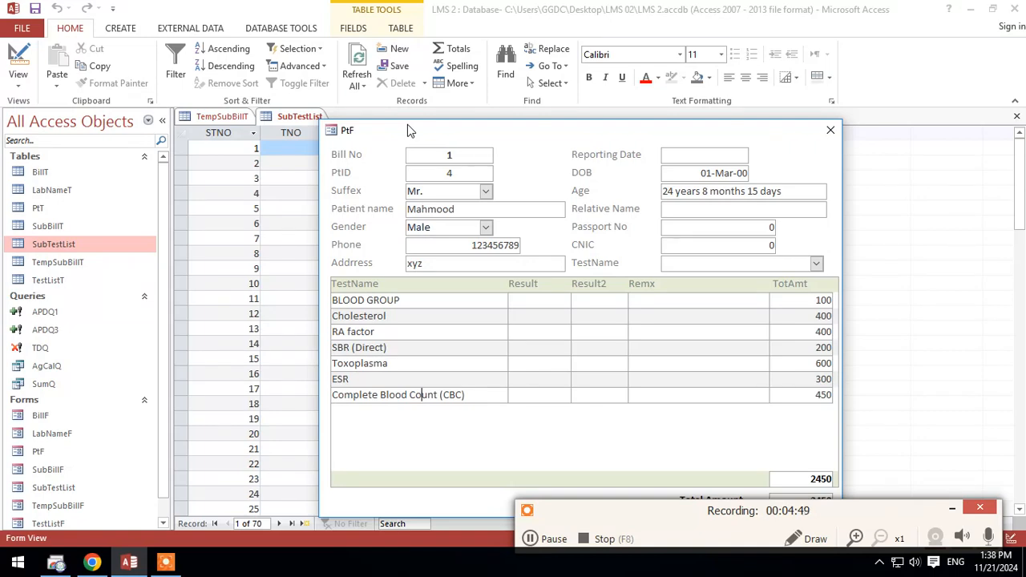
# Step: Close the PtF form and the SubTestList and TempSubBillT tables
pyautogui.click(831, 131)
pyautogui.rightClick(301, 116)
pyautogui.press('Escape')
pyautogui.rightClick(227, 117)
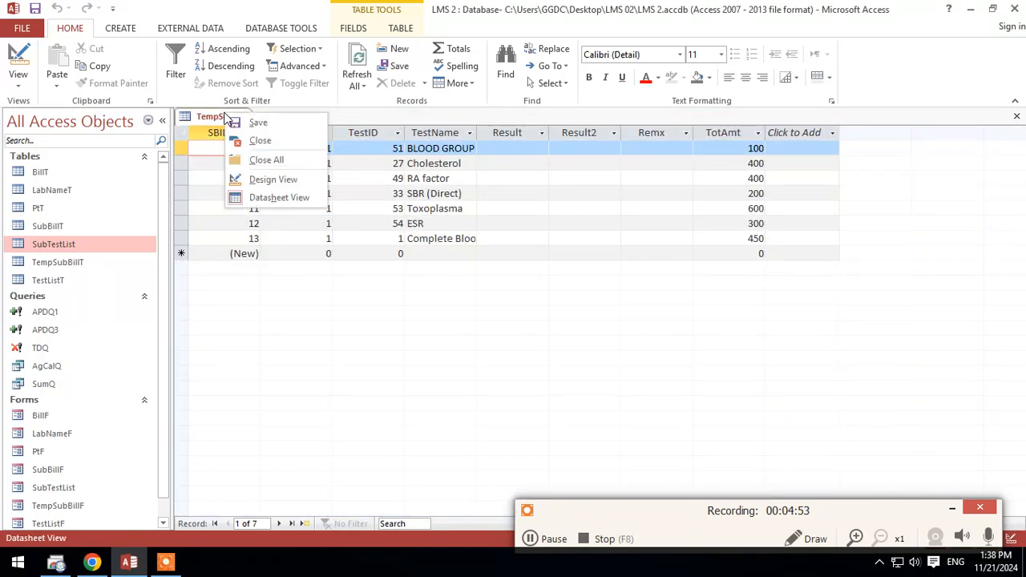
pyautogui.click(258, 142)
# Step: Create a query in Design View based on the SubTestList table, and enlarge its field list to show all fields
pyautogui.click(113, 30)
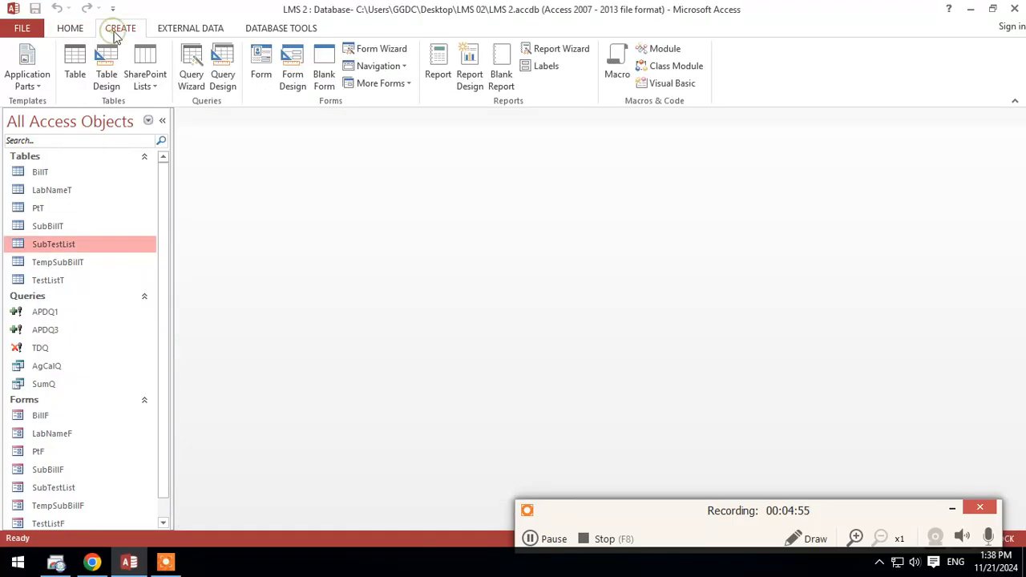
pyautogui.click(221, 80)
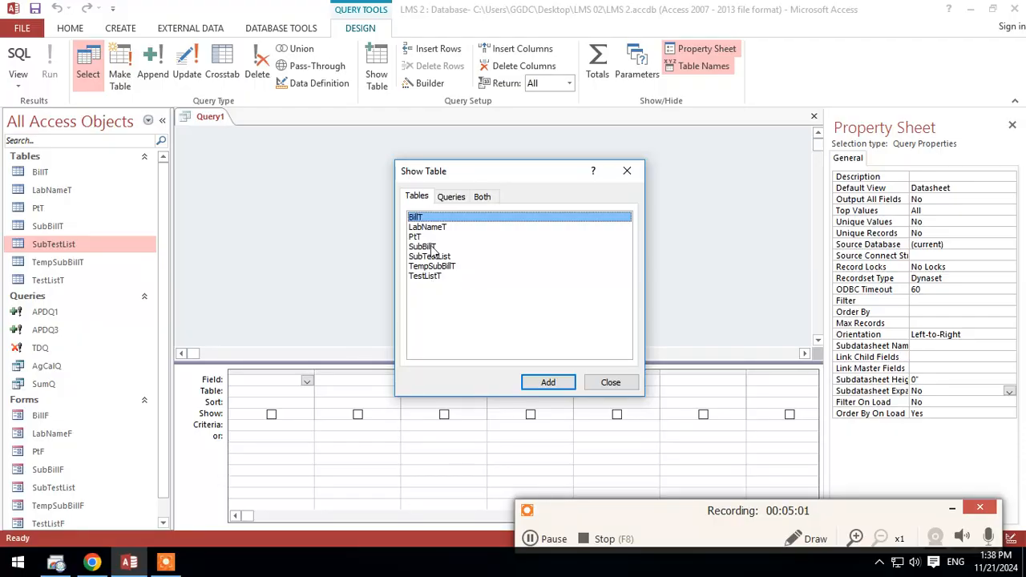
pyautogui.click(429, 247)
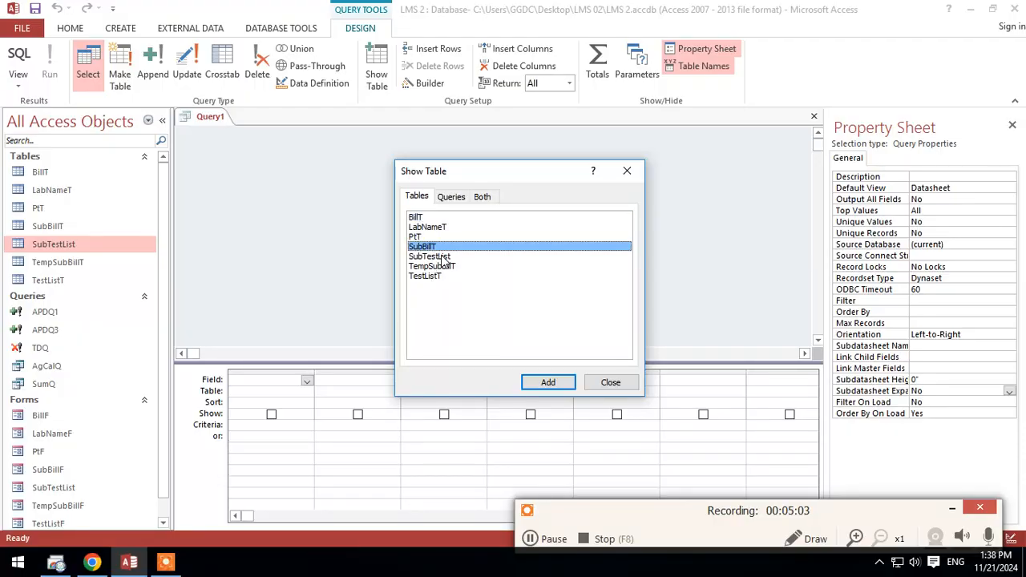
pyautogui.doubleClick(442, 257)
pyautogui.click(610, 382)
pyautogui.moveTo(281, 238); pyautogui.dragTo(306, 291)
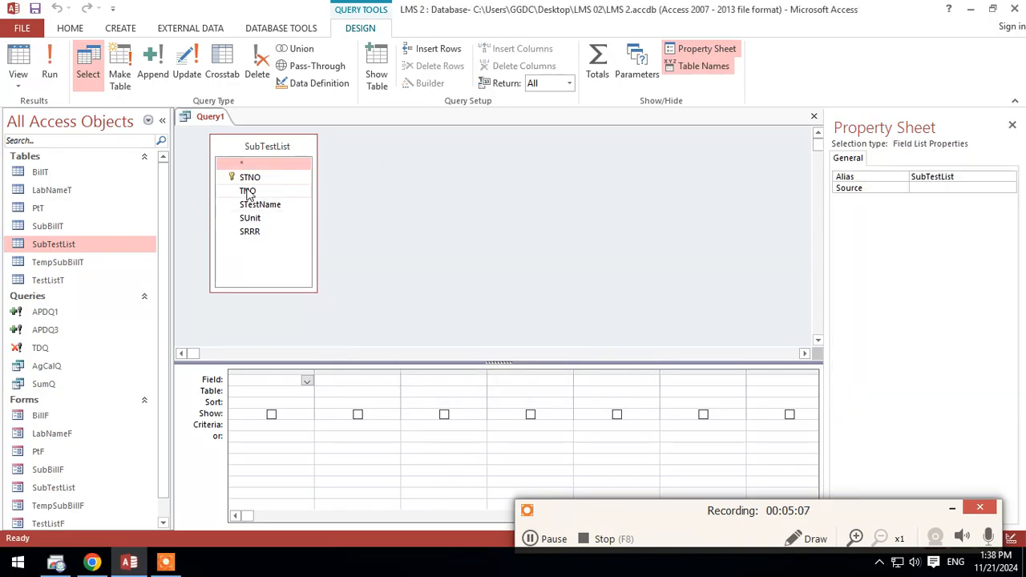
# Step: Add the STNO and TNO fields to the query grid, and remove the empty column between them
pyautogui.moveTo(248, 193); pyautogui.dragTo(332, 391)
pyautogui.moveTo(259, 183); pyautogui.dragTo(280, 391)
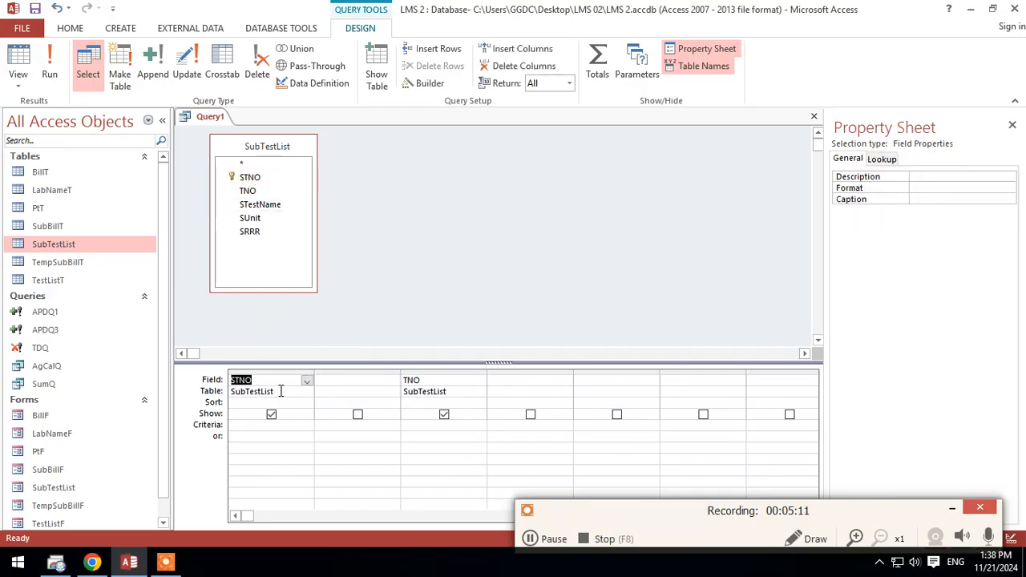
pyautogui.click(373, 370)
pyautogui.press('Delete')
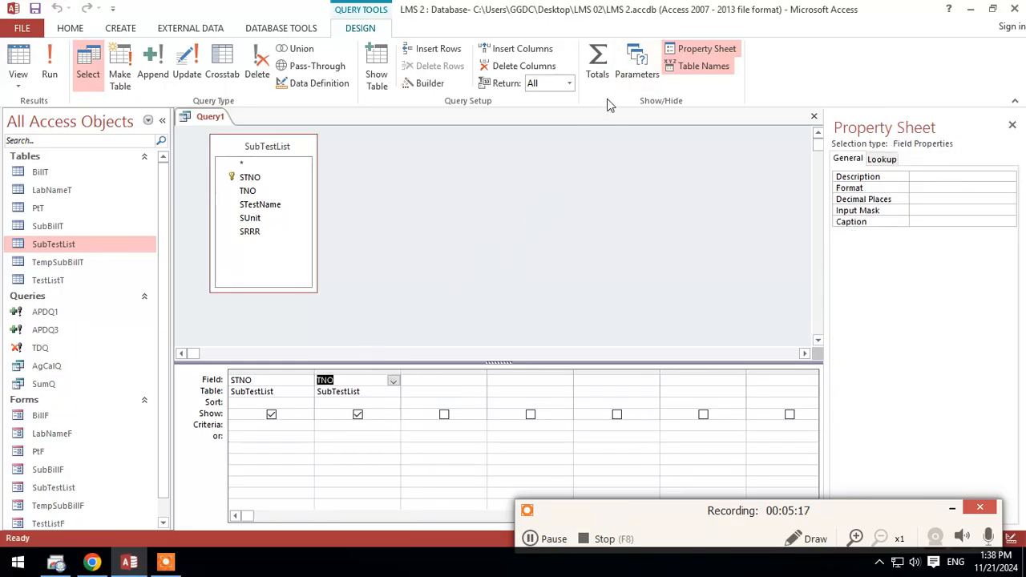
# Step: Turn on totals for the query, and set the STNO field's total to Sum while TNO stays grouped
pyautogui.click(598, 64)
pyautogui.click(290, 405)
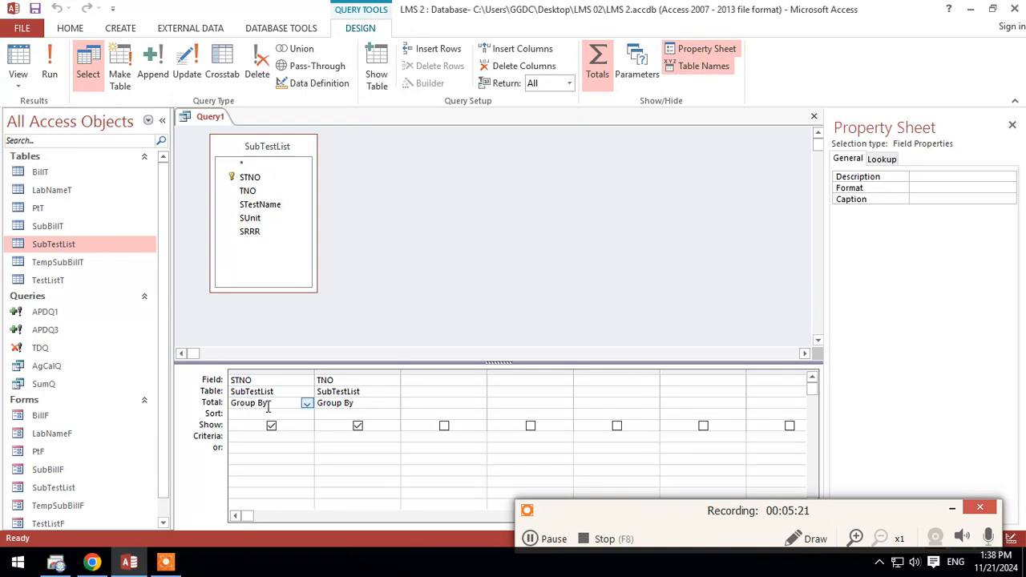
pyautogui.click(306, 403)
pyautogui.click(275, 426)
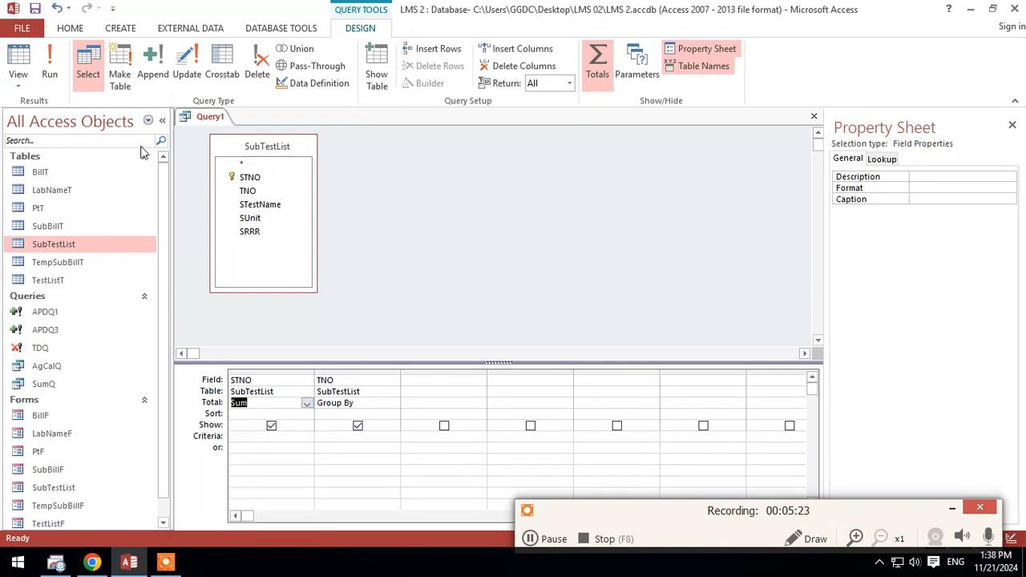
# Step: Preview the query's summed results in Datasheet View, and return to Design View
pyautogui.click(18, 57)
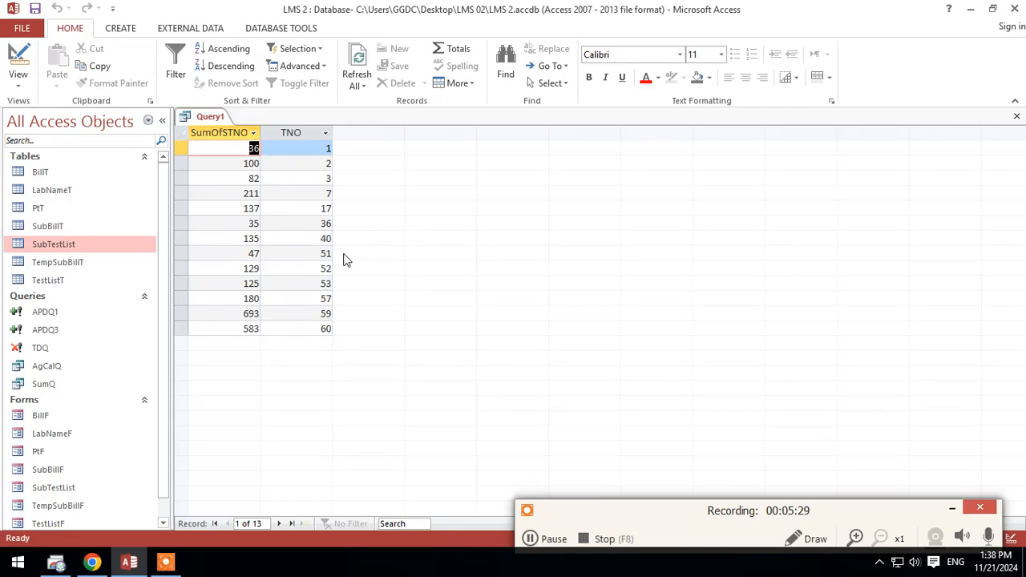
pyautogui.rightClick(202, 117)
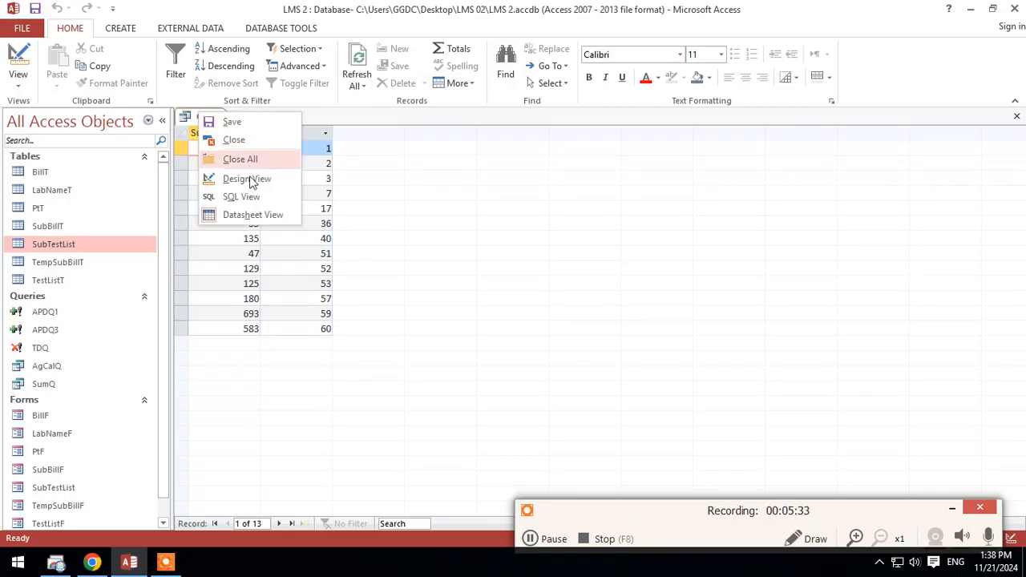
pyautogui.click(250, 177)
# Step: Set the STNO field's total to Count, and view the query's results as a datasheet
pyautogui.click(307, 403)
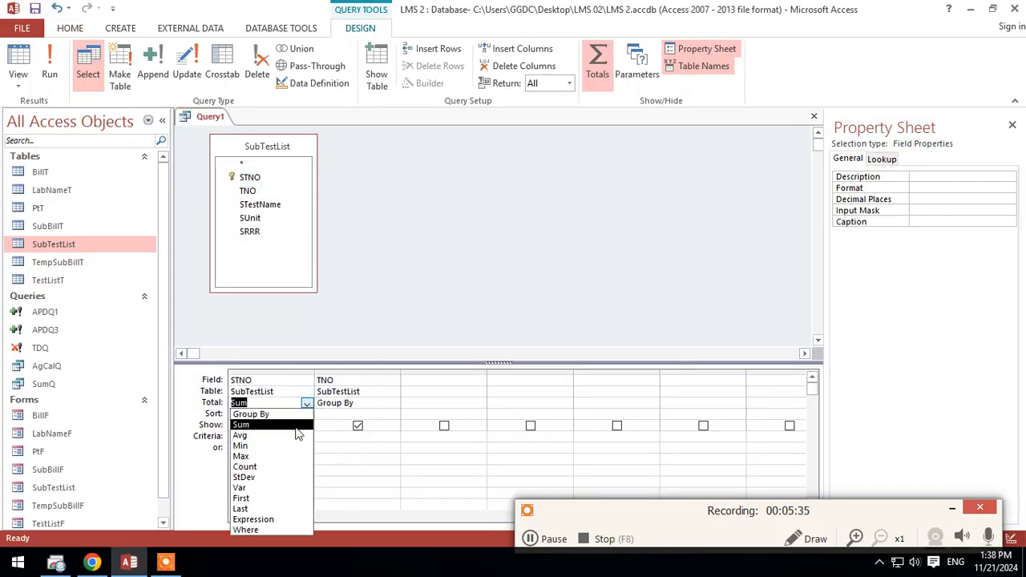
pyautogui.click(277, 467)
pyautogui.click(19, 72)
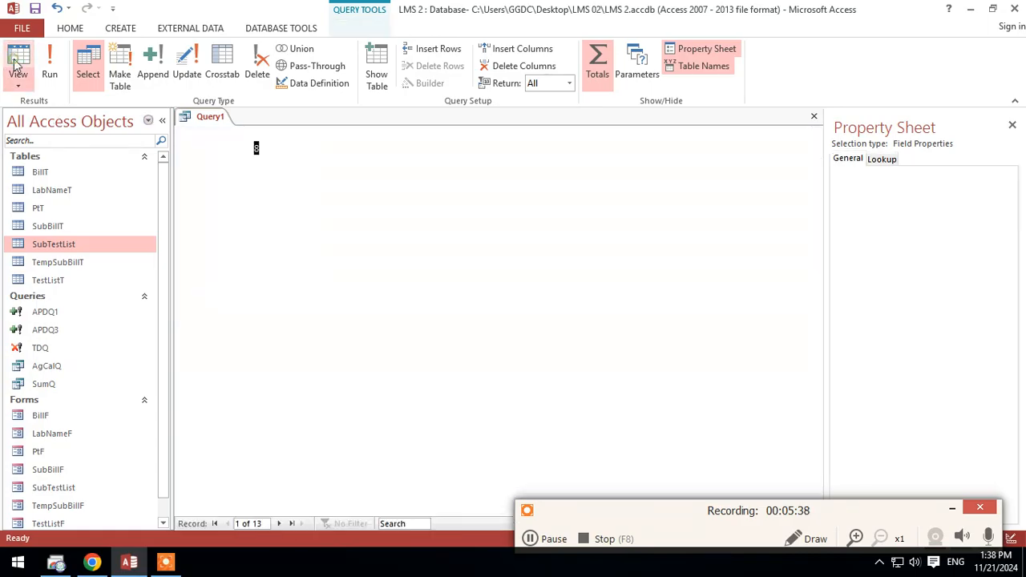
# Step: Move the TNO column in front of the STNO count column in the datasheet
pyautogui.click(271, 168)
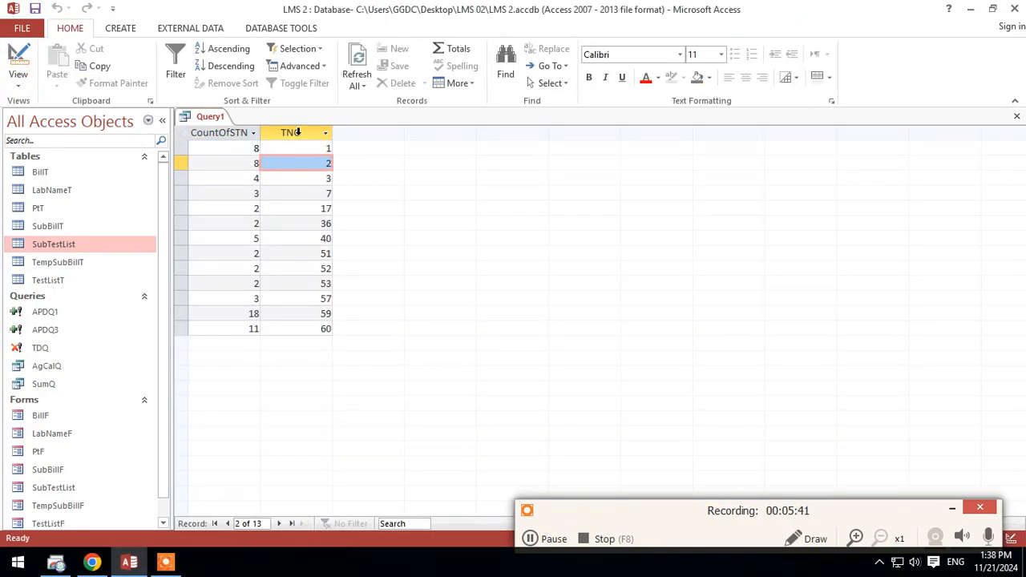
pyautogui.click(298, 132)
pyautogui.moveTo(298, 132); pyautogui.dragTo(194, 129)
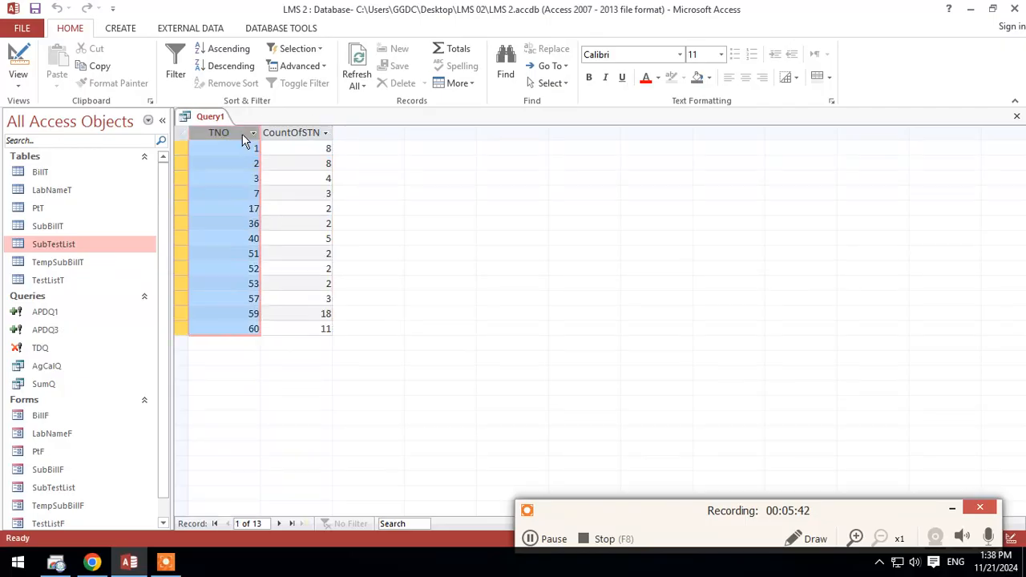
# Step: View the query's SQL statement, and return to Design View
pyautogui.rightClick(194, 120)
pyautogui.click(243, 204)
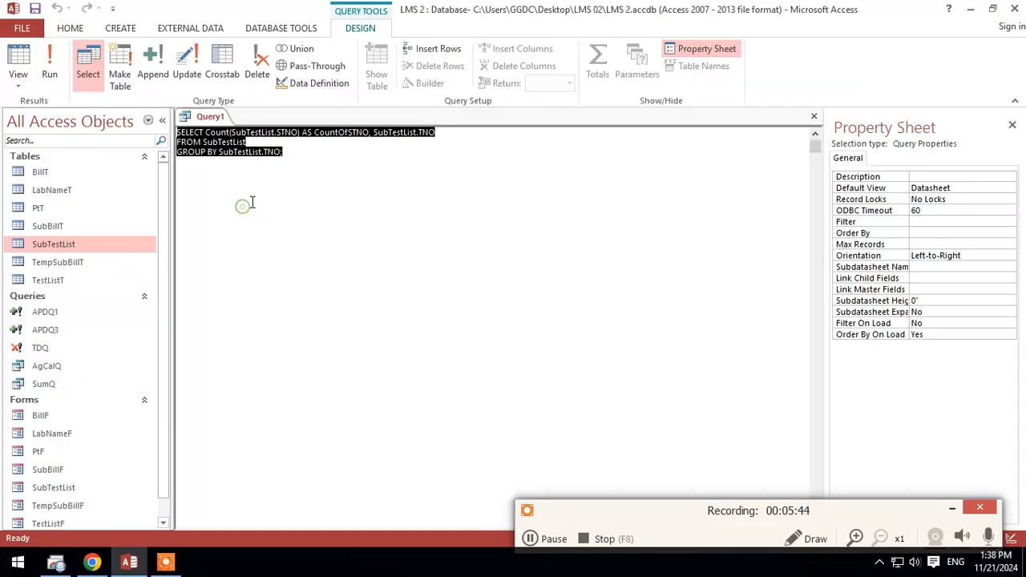
pyautogui.rightClick(200, 119)
pyautogui.click(250, 183)
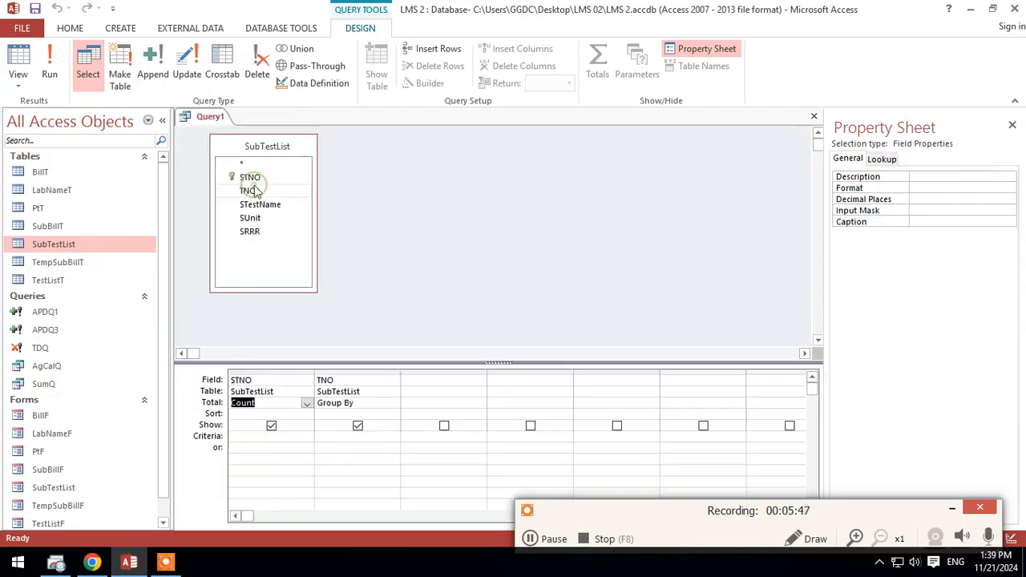
# Step: Reopen the query in SQL View, select the whole SELECT statement to examine it, and go back to Design View
pyautogui.rightClick(208, 118)
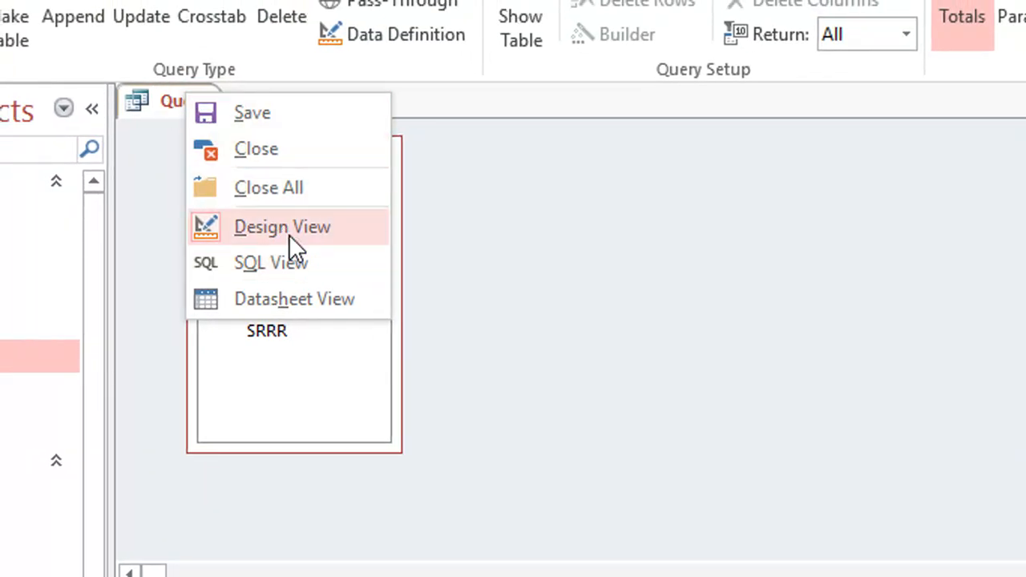
pyautogui.click(347, 239)
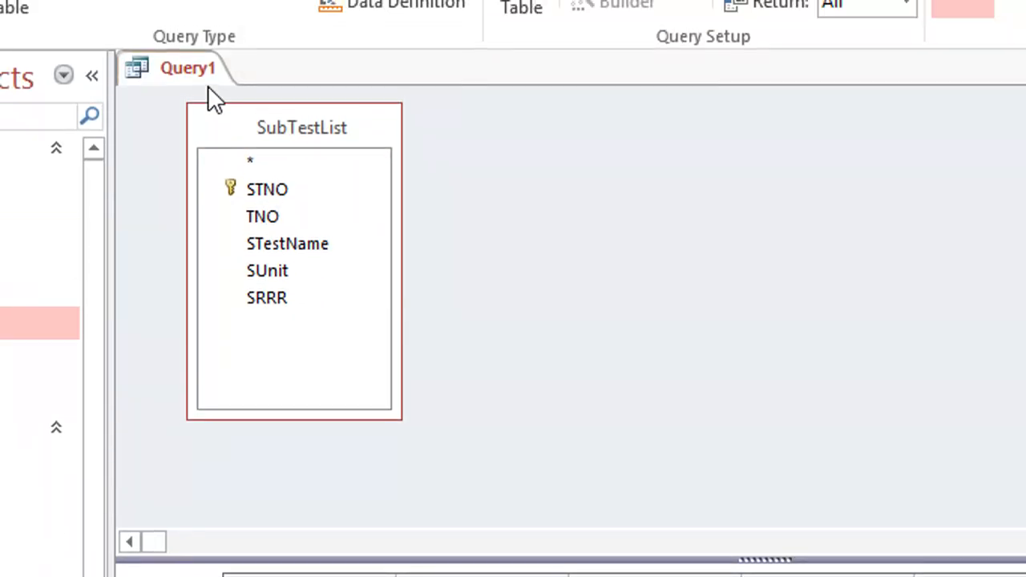
pyautogui.rightClick(208, 87)
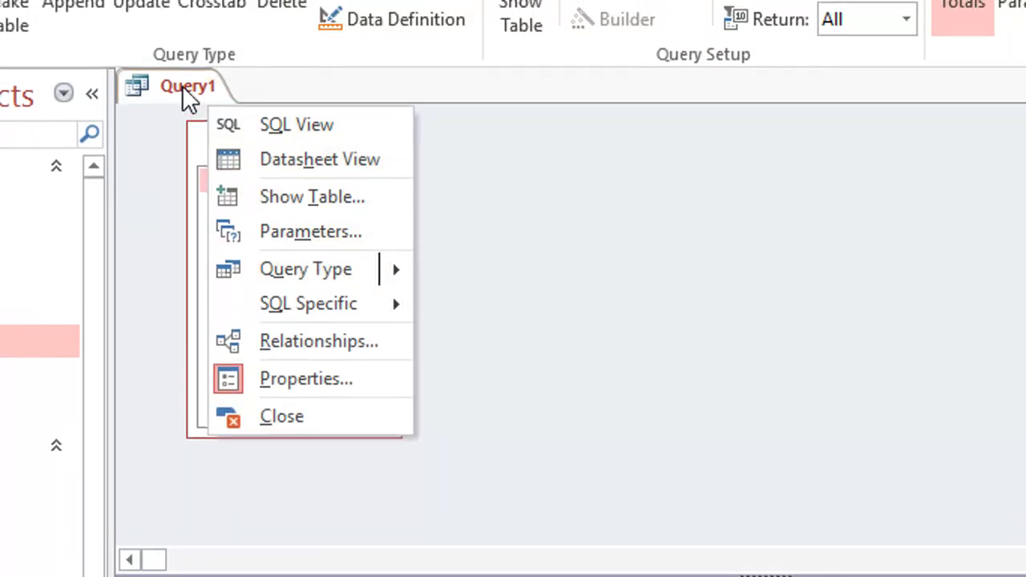
pyautogui.rightClick(186, 72)
pyautogui.click(268, 257)
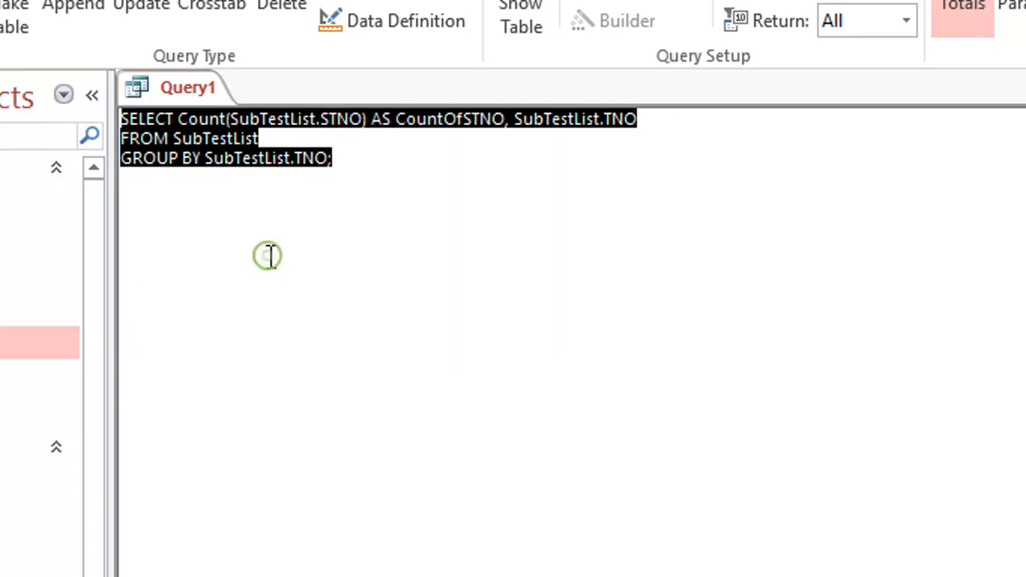
pyautogui.click(292, 256)
pyautogui.moveTo(362, 172); pyautogui.dragTo(148, 118)
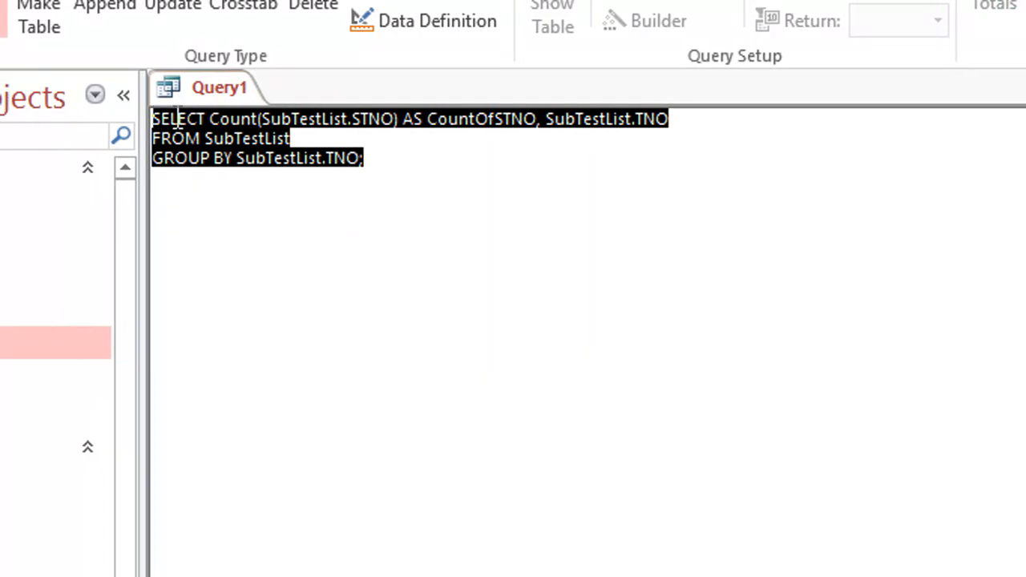
pyautogui.rightClick(240, 89)
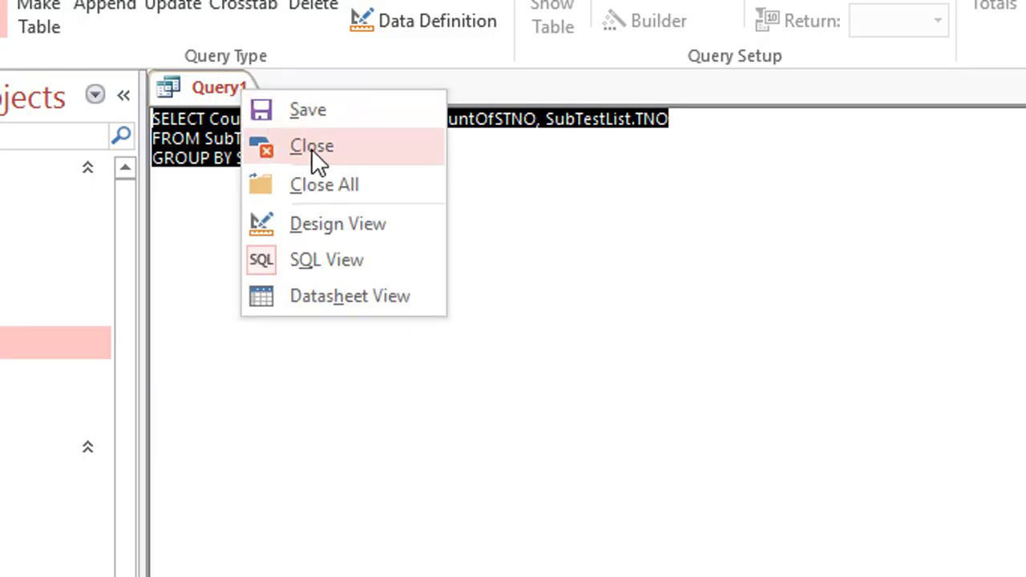
pyautogui.click(335, 231)
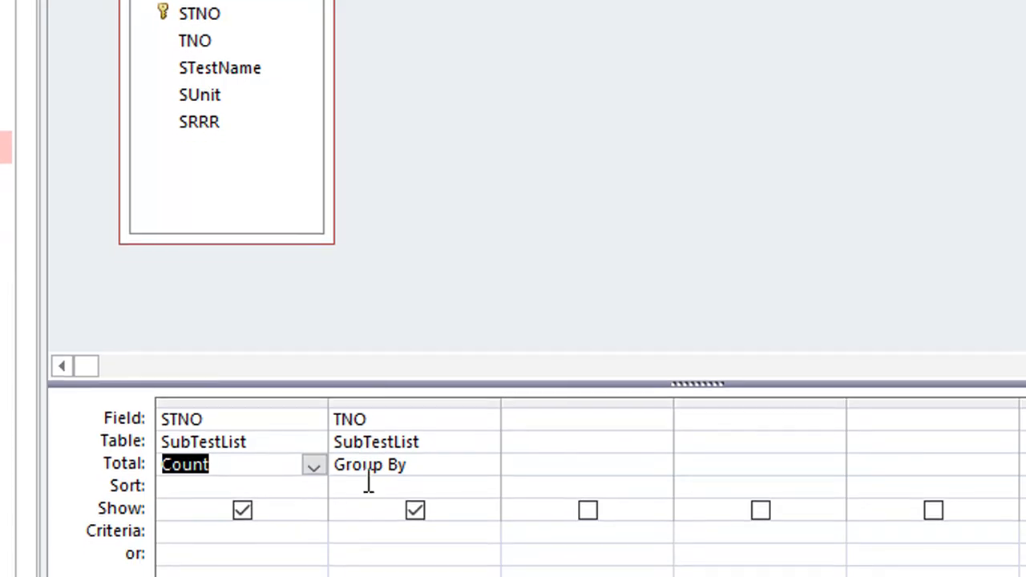
# Step: Add the STestName field from SubTestList as the first column of the query grid
pyautogui.moveTo(236, 74); pyautogui.dragTo(193, 433)
pyautogui.click(566, 431)
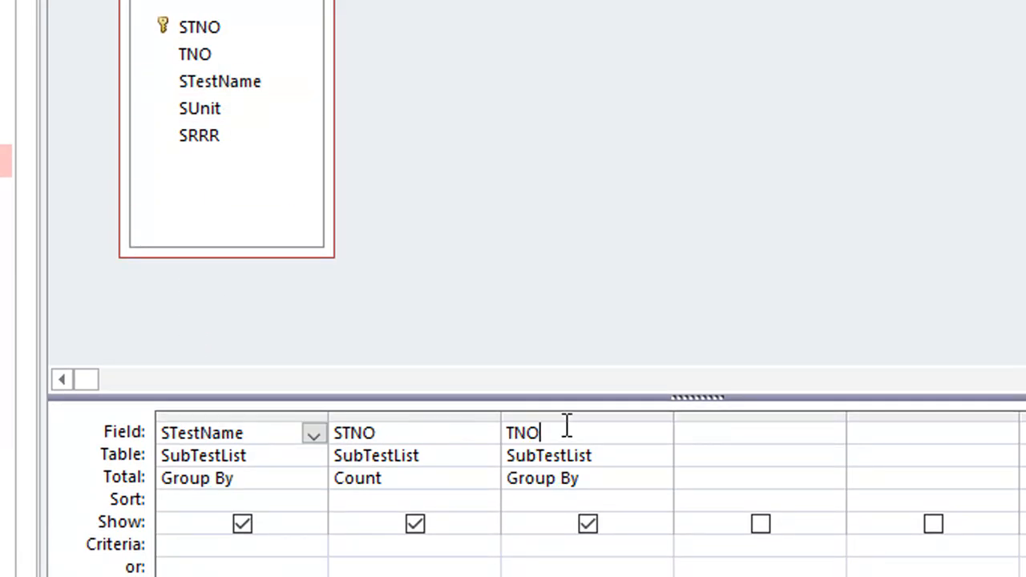
# Step: Move the TNO column to the front of the query grid, check the datasheet, and return to Design View
pyautogui.click(568, 414)
pyautogui.moveTo(568, 414); pyautogui.dragTo(216, 437)
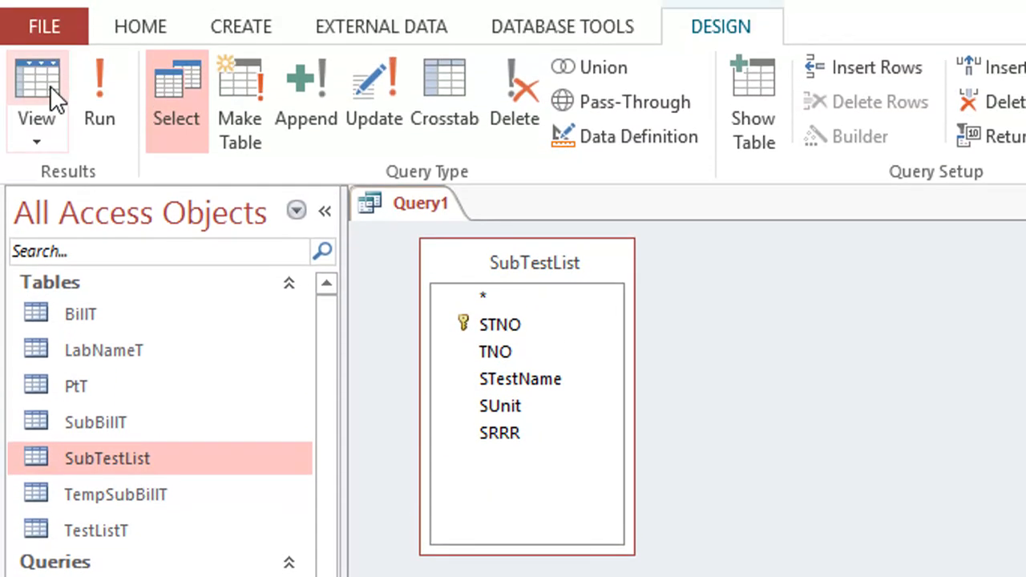
pyautogui.click(50, 85)
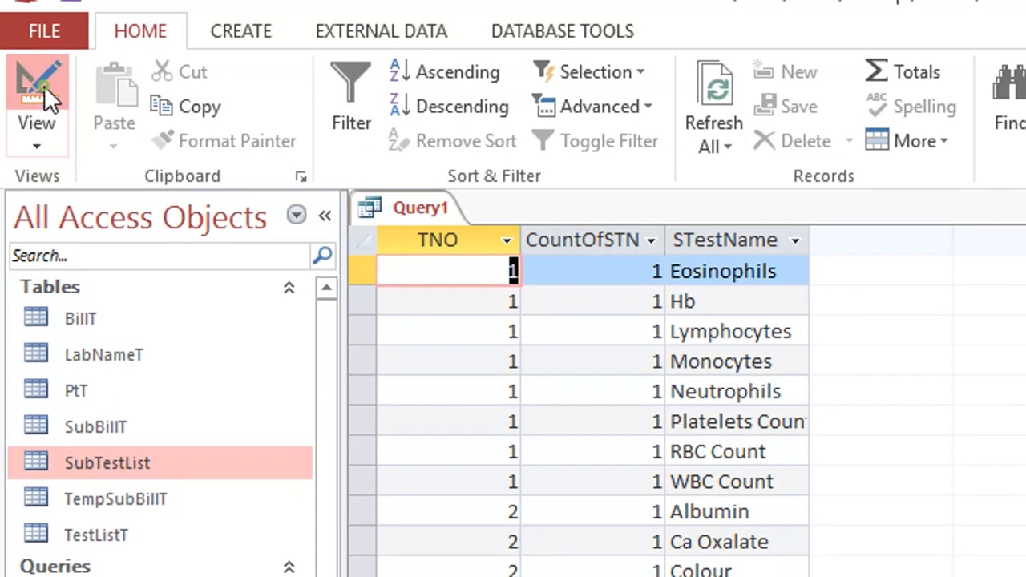
pyautogui.click(44, 88)
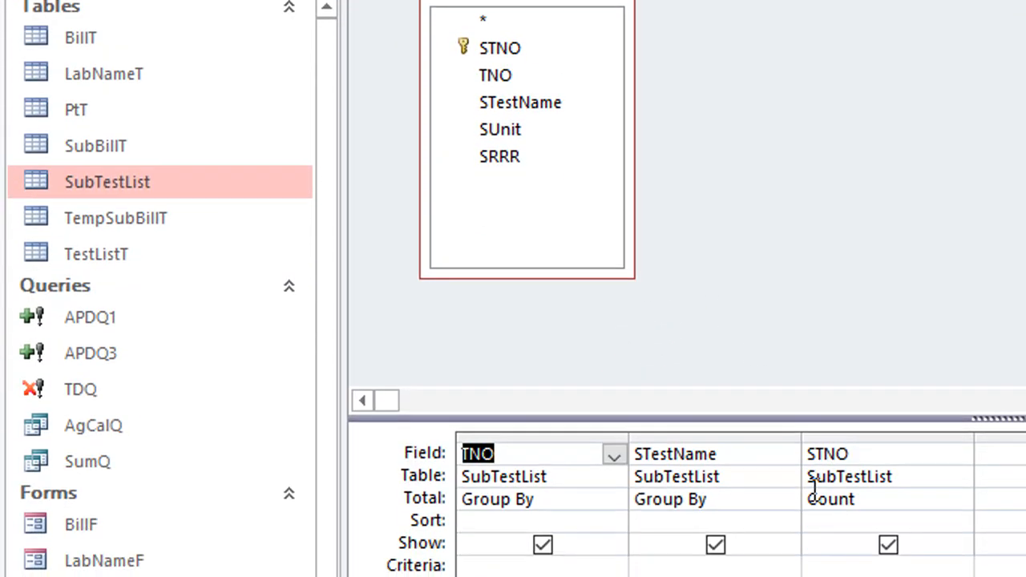
# Step: Remove the STestName column from the query grid and add the TestListT table to the query
pyautogui.click(732, 438)
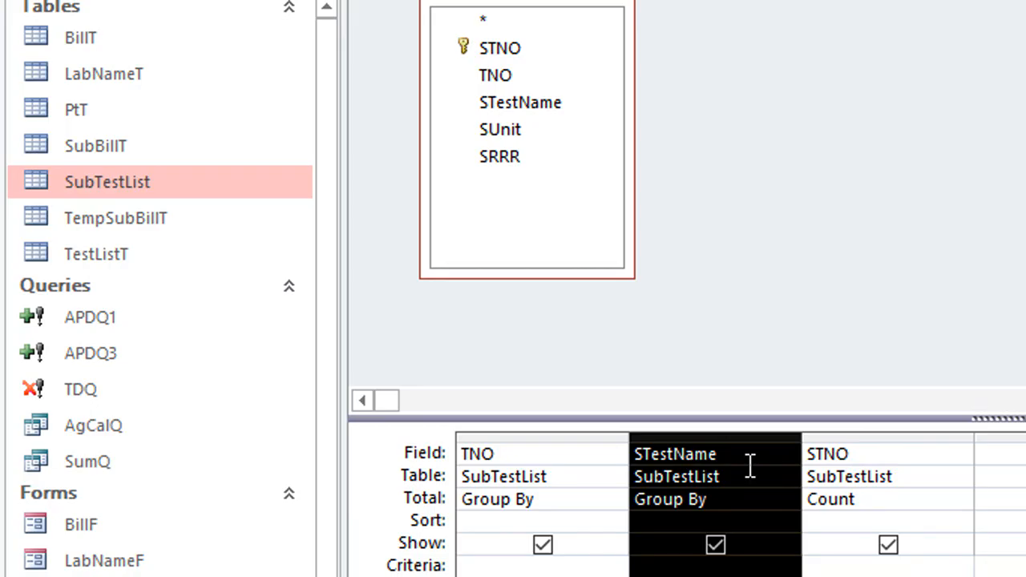
pyautogui.press('Delete')
pyautogui.rightClick(795, 192)
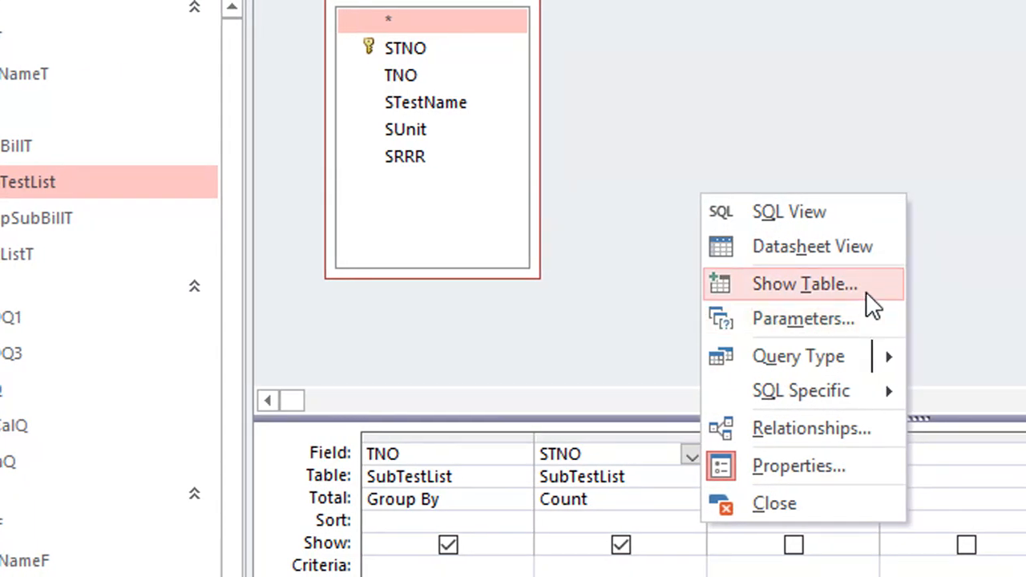
pyautogui.click(866, 291)
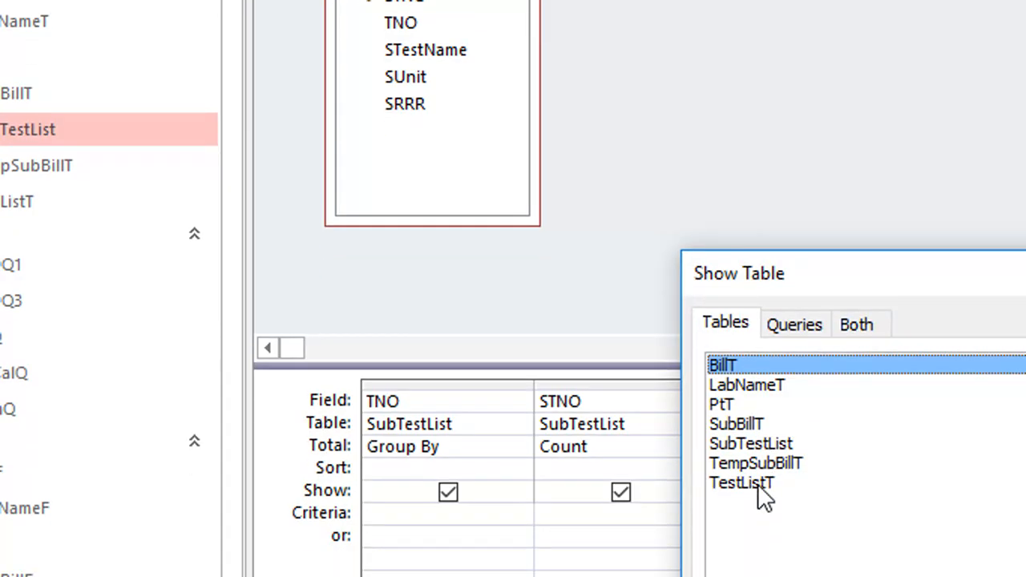
pyautogui.doubleClick(758, 484)
pyautogui.click(871, 273)
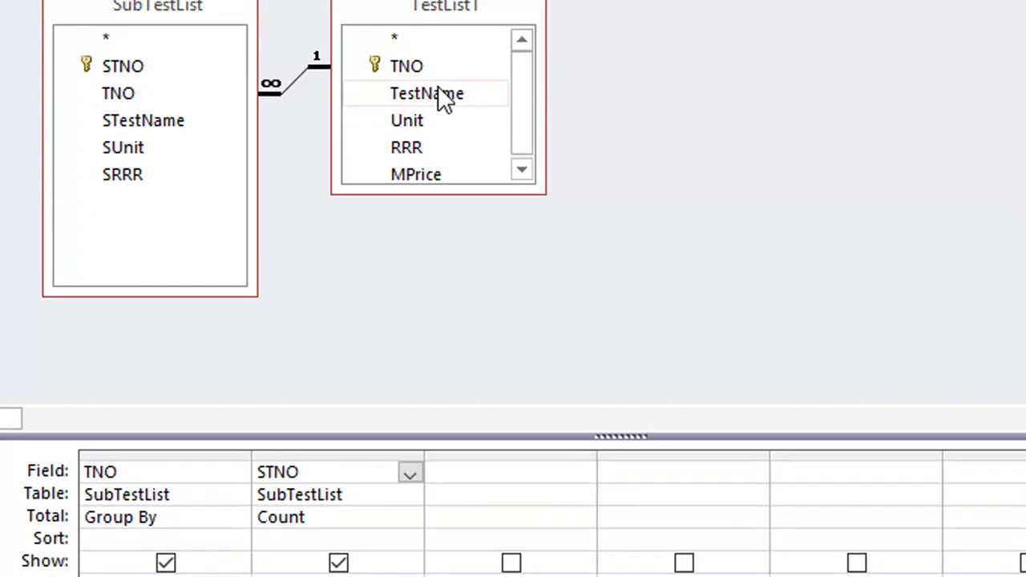
# Step: Add TestName from TestListT as a grouped query column, and place it between TNO and the STNO count in the datasheet
pyautogui.moveTo(445, 94); pyautogui.dragTo(120, 521)
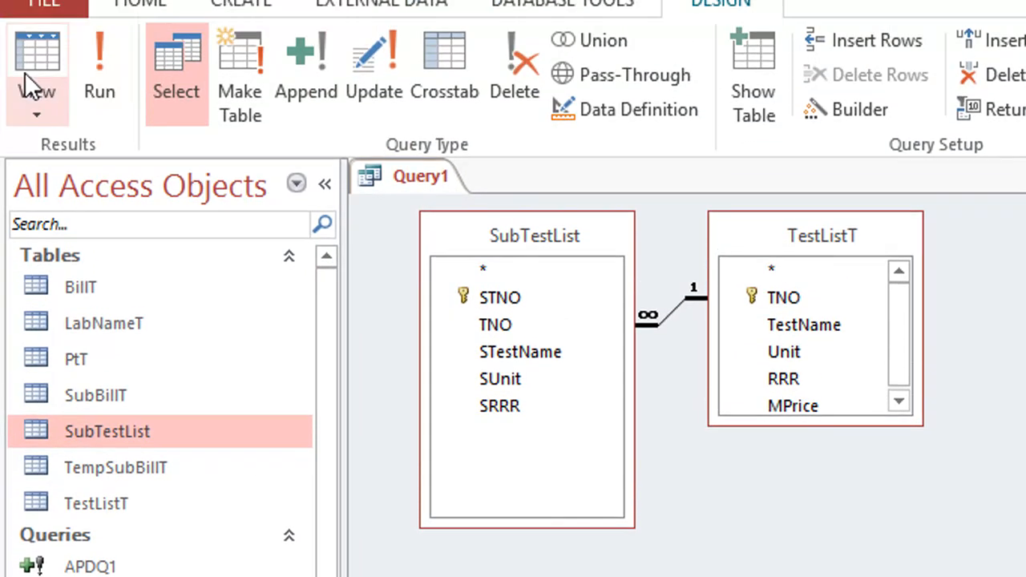
pyautogui.click(26, 76)
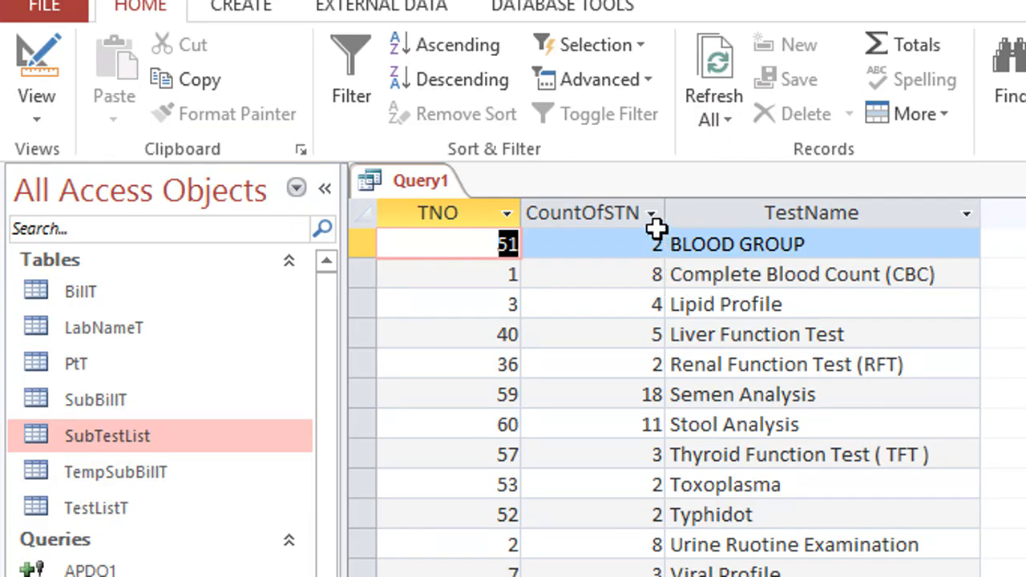
pyautogui.click(714, 201)
pyautogui.moveTo(715, 201); pyautogui.dragTo(565, 245)
# Step: Examine the subtest counts of the first tests in the datasheet, from BLOOD GROUP through Liver Function Test
pyautogui.click(718, 304)
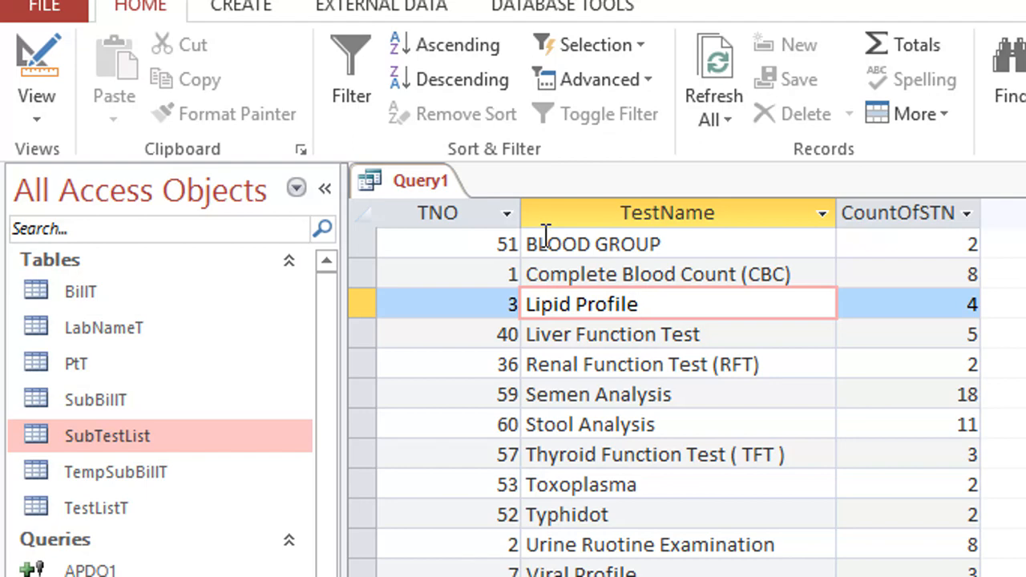
pyautogui.click(710, 259)
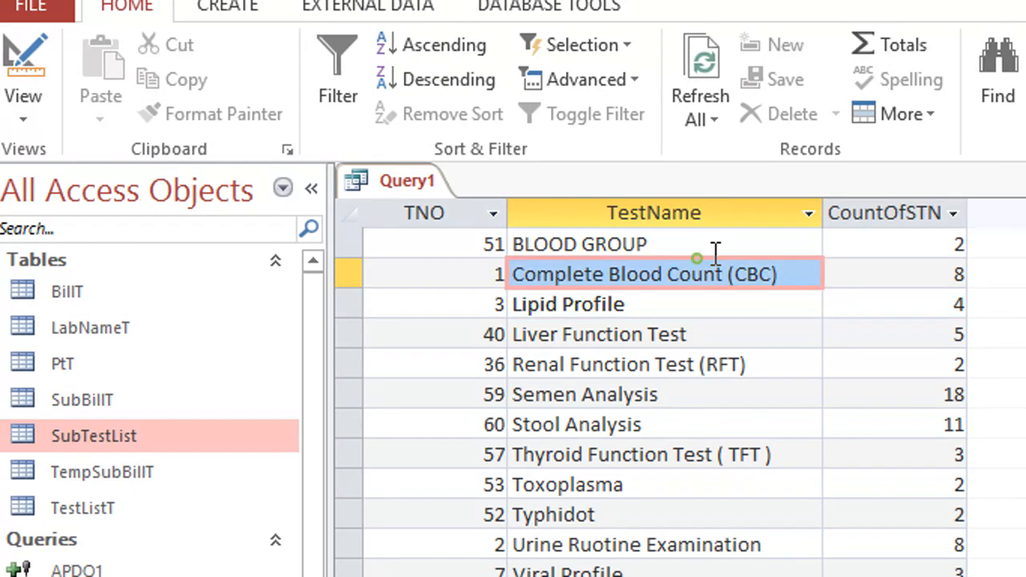
pyautogui.click(767, 242)
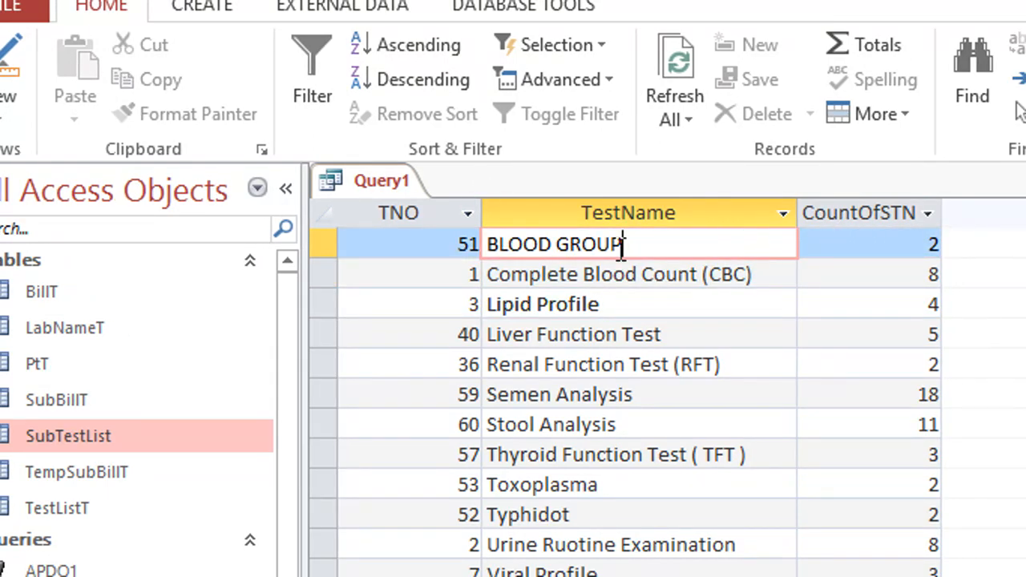
pyautogui.click(882, 242)
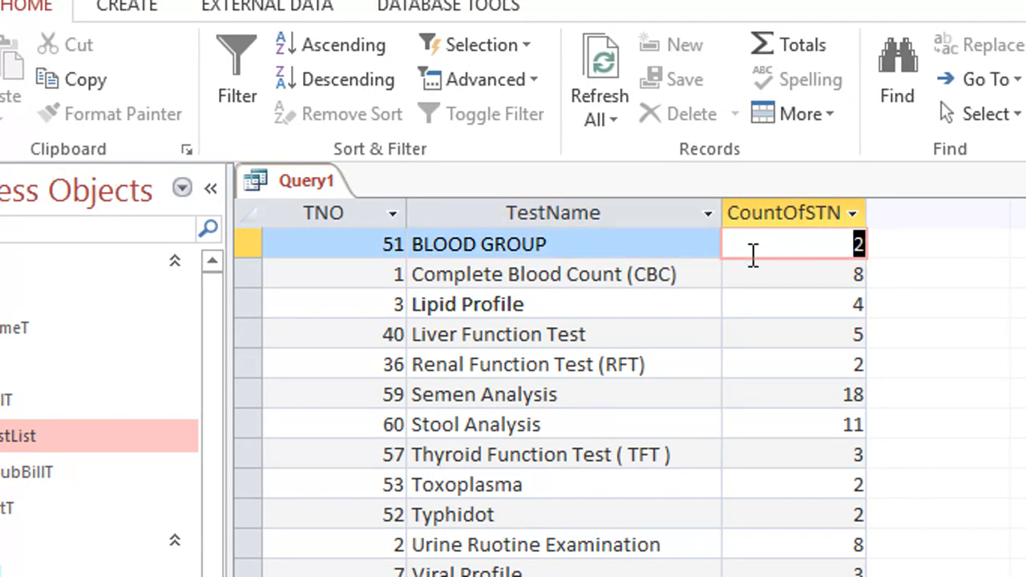
pyautogui.click(833, 244)
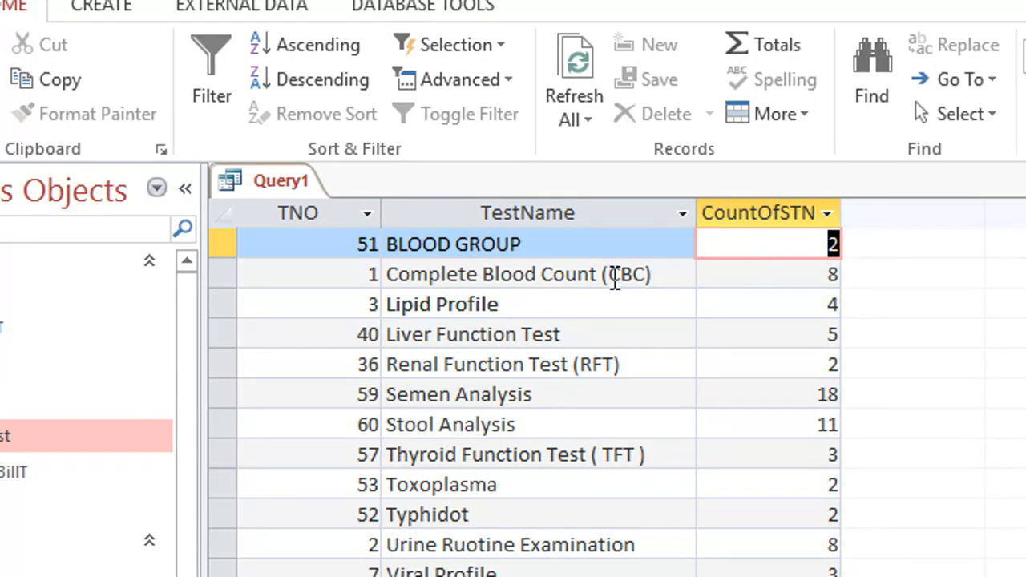
pyautogui.click(614, 275)
pyautogui.moveTo(764, 276); pyautogui.dragTo(844, 279)
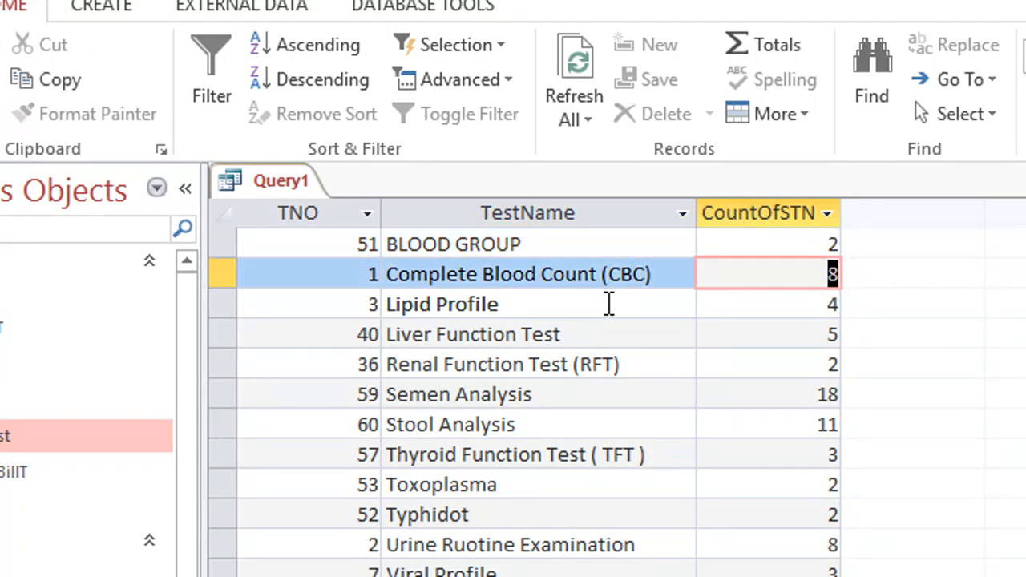
pyautogui.click(607, 303)
pyautogui.moveTo(759, 301); pyautogui.dragTo(844, 306)
pyautogui.moveTo(749, 344); pyautogui.dragTo(834, 343)
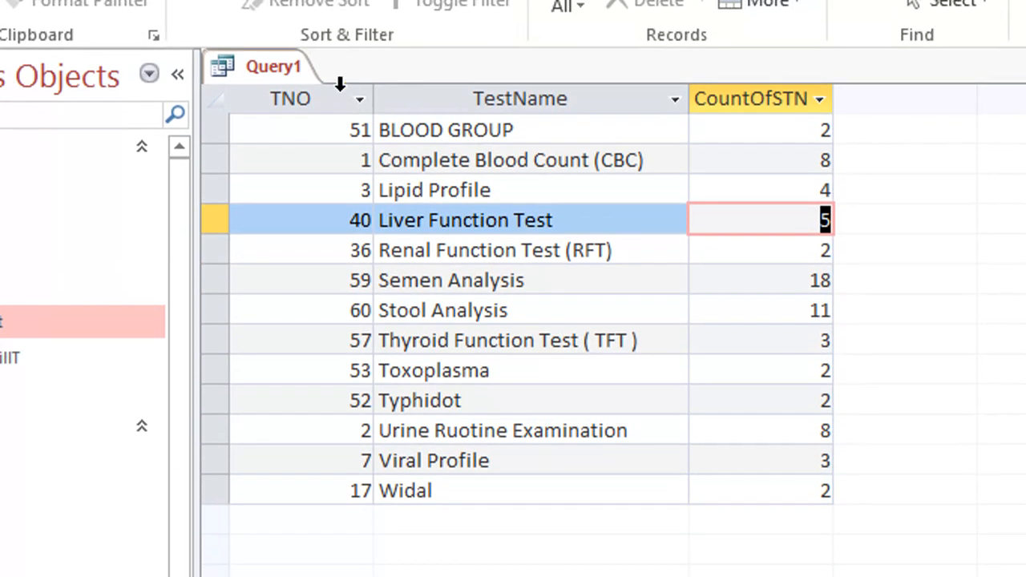
# Step: Save the query as TestCounter
pyautogui.rightClick(286, 25)
pyautogui.click(353, 109)
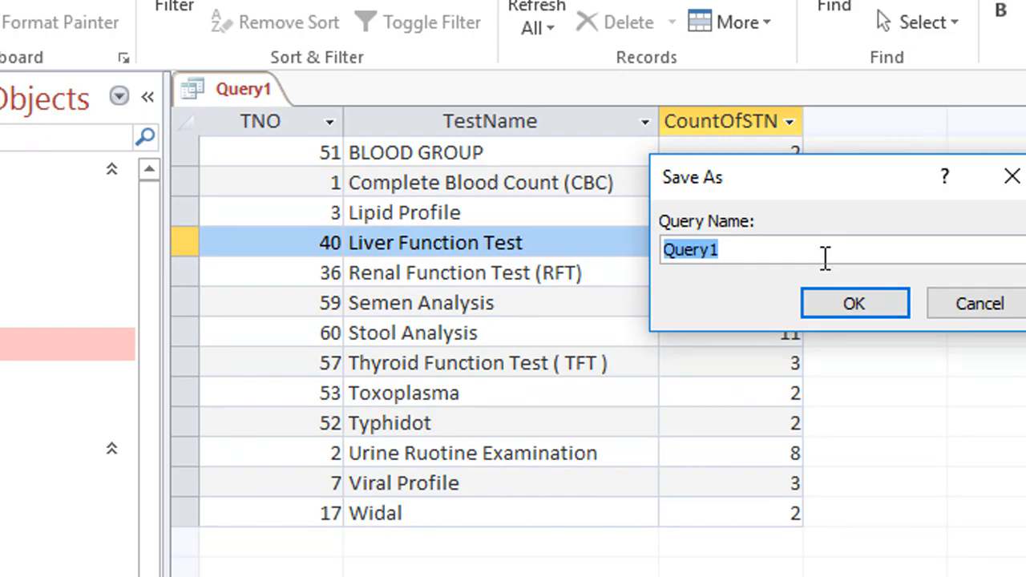
pyautogui.write('TE')
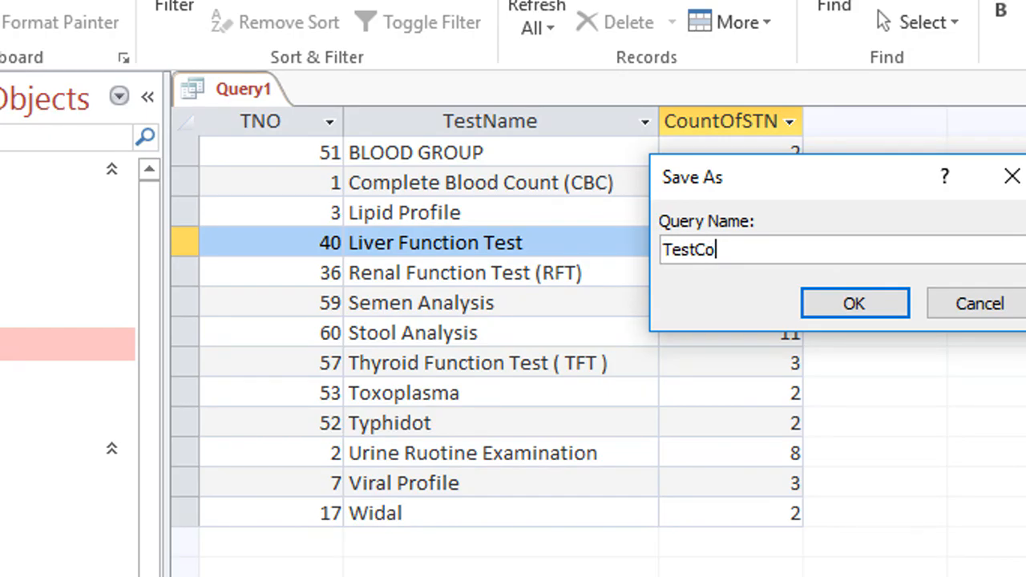
pyautogui.write('stCounter')
pyautogui.click(830, 302)
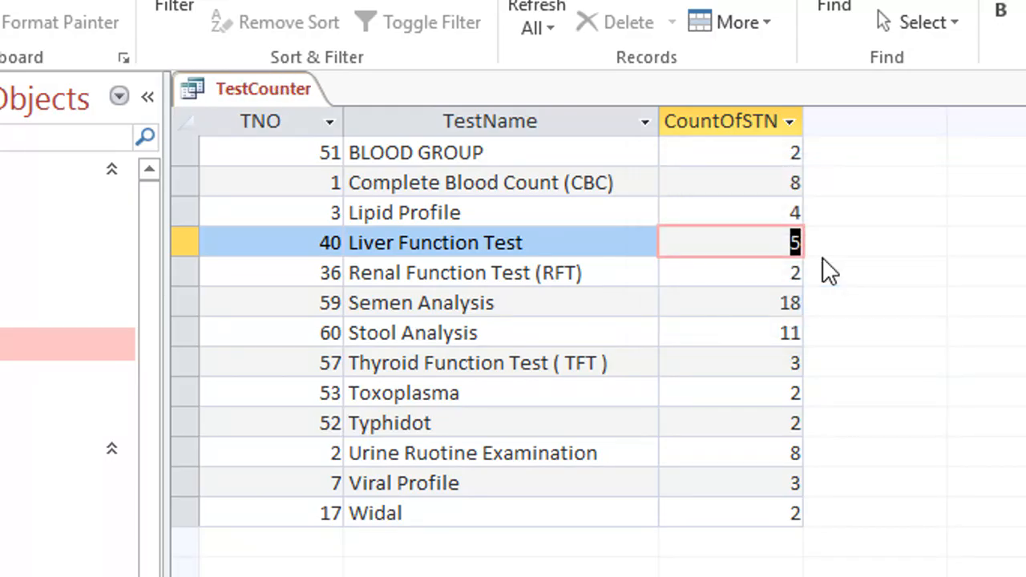
# Step: Check the TestCounter query in Design View and Datasheet View, and close it
pyautogui.rightClick(286, 102)
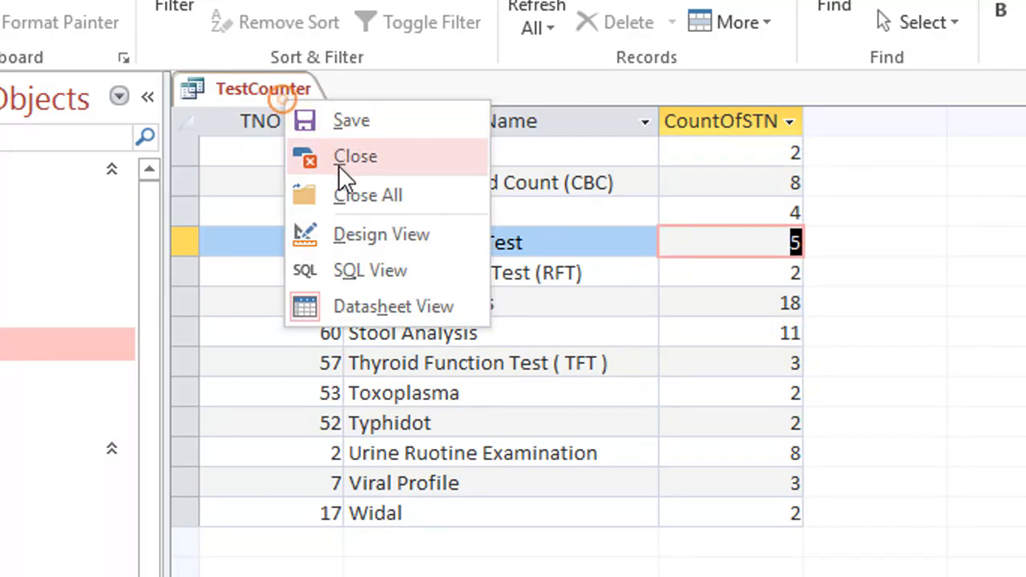
pyautogui.click(375, 245)
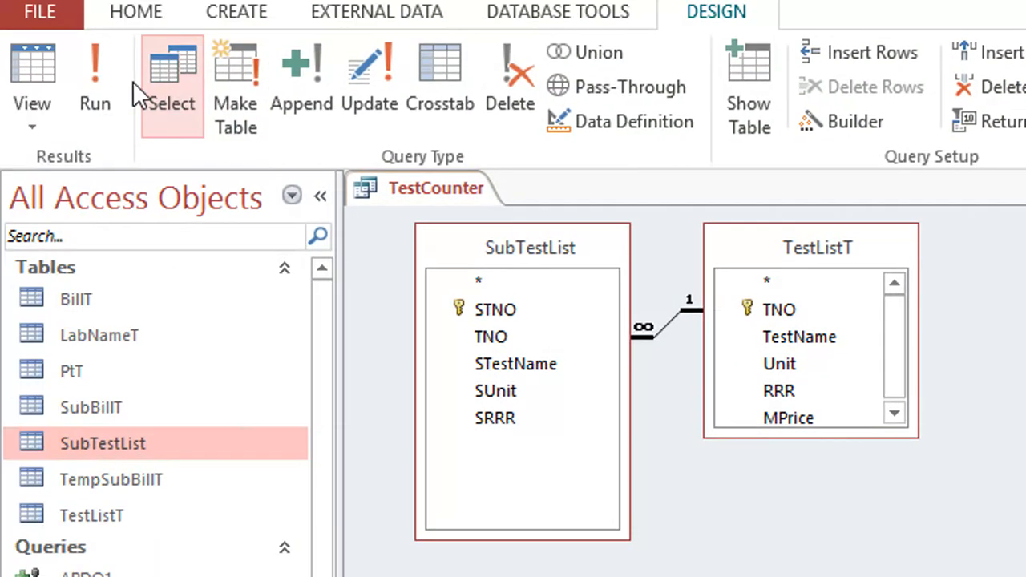
pyautogui.click(35, 88)
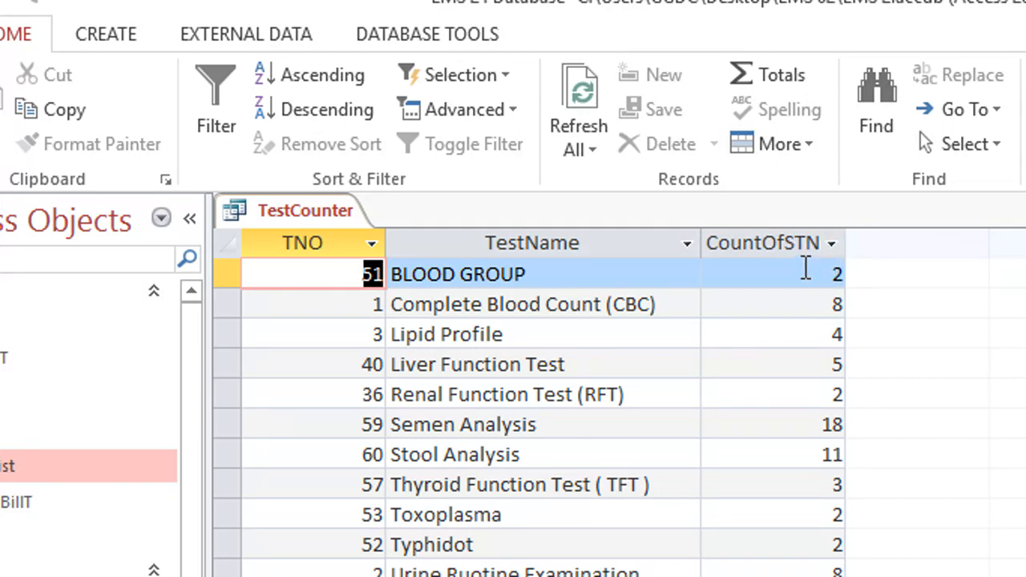
pyautogui.rightClick(351, 210)
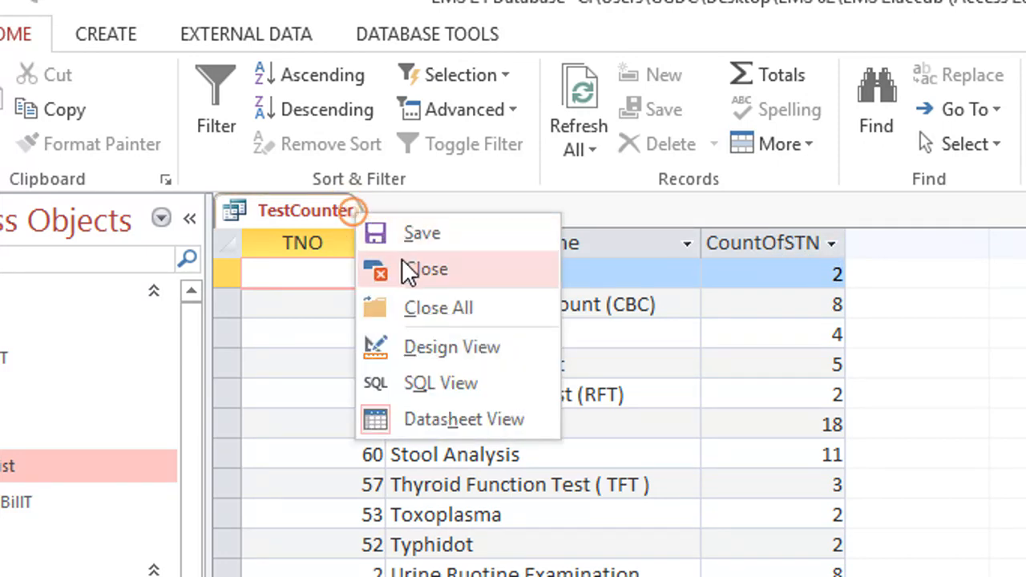
pyautogui.click(376, 272)
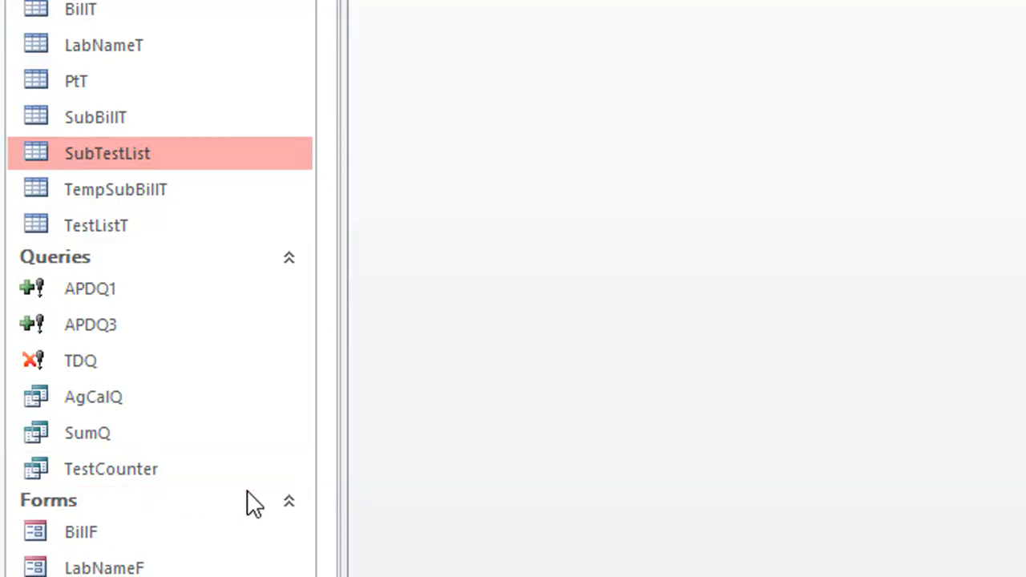
# Step: Open the PtF form and switch it to Design View
pyautogui.click(80, 433)
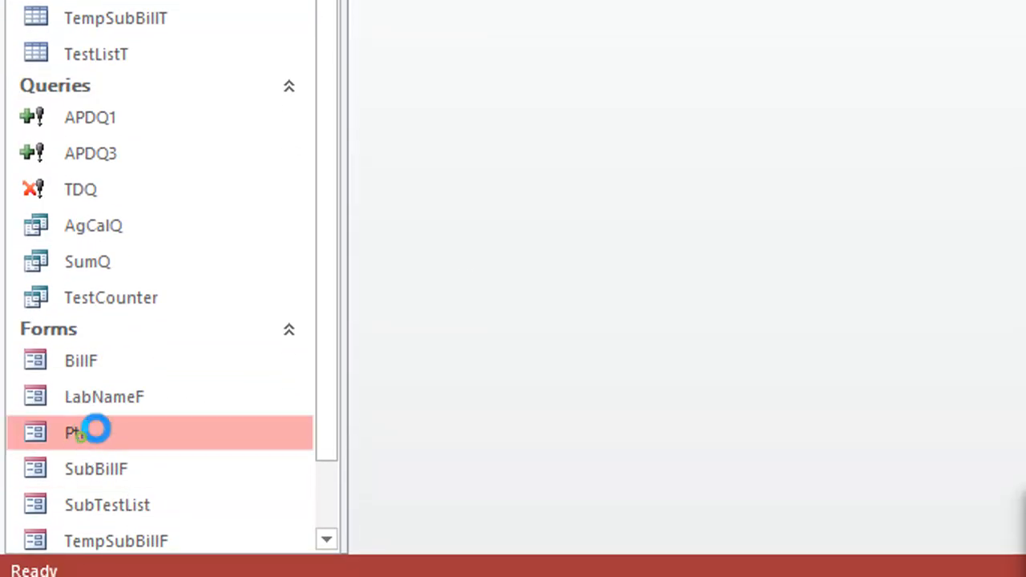
pyautogui.doubleClick(88, 433)
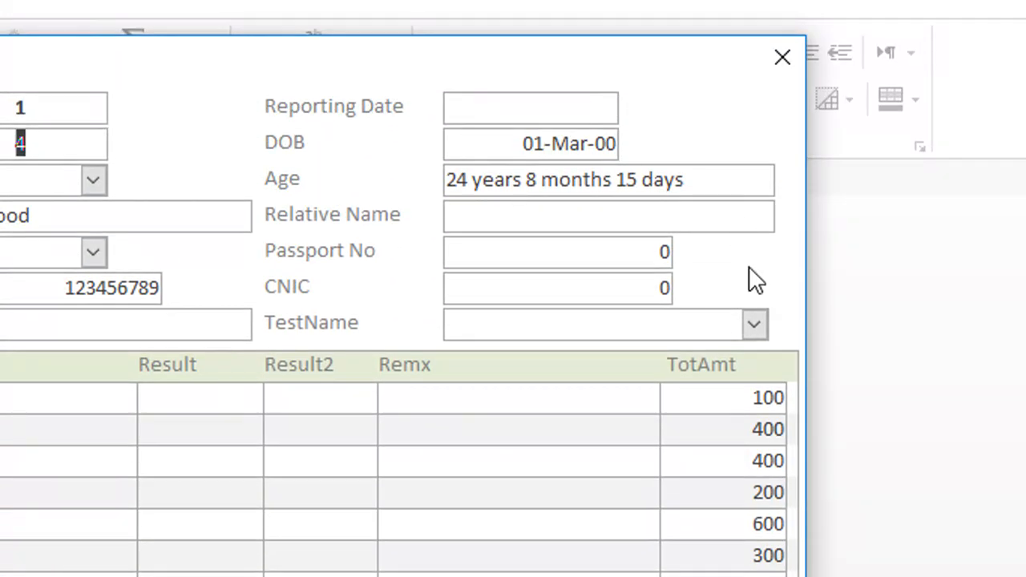
pyautogui.rightClick(748, 267)
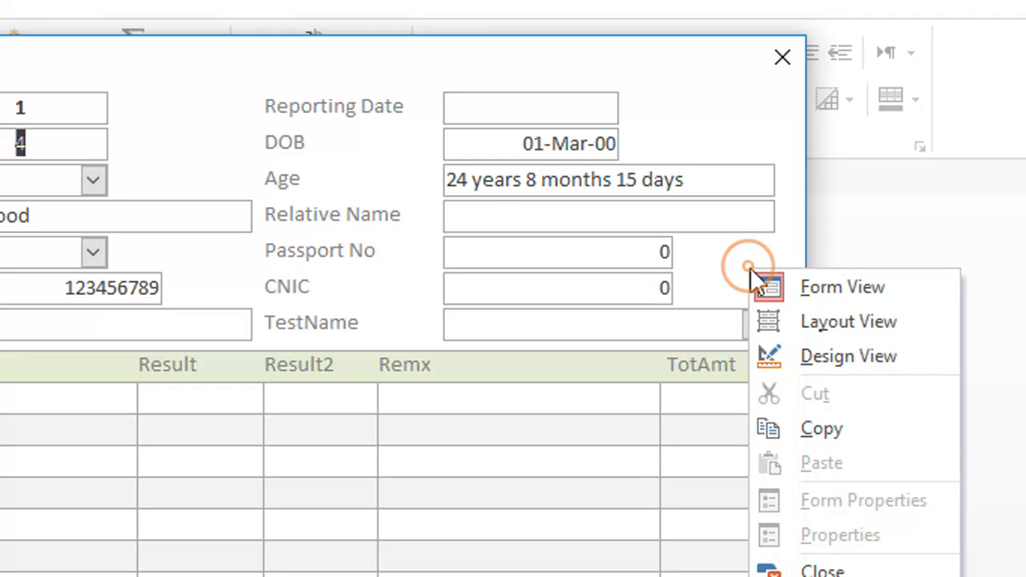
pyautogui.click(801, 353)
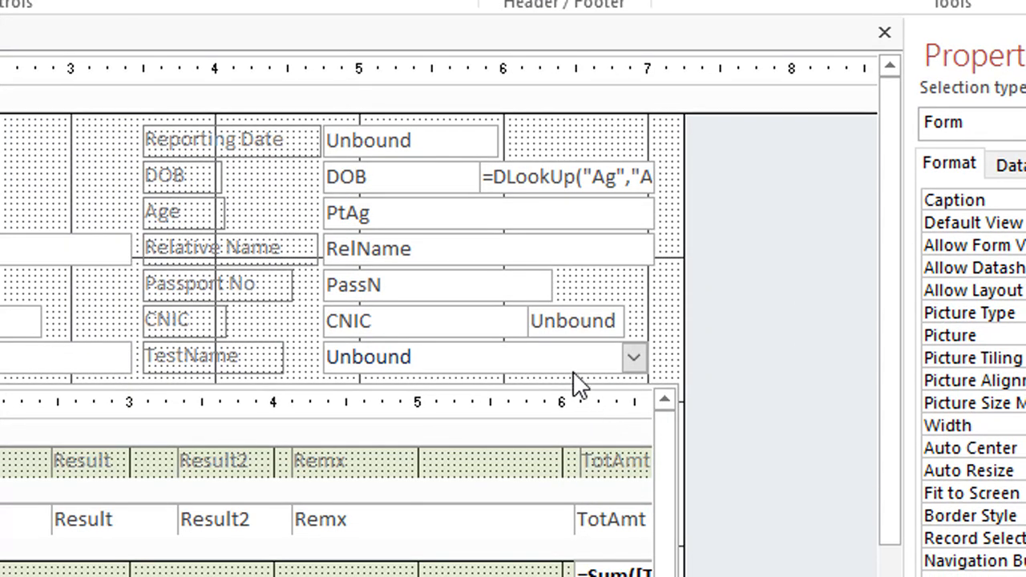
pyautogui.click(574, 312)
pyautogui.click(621, 290)
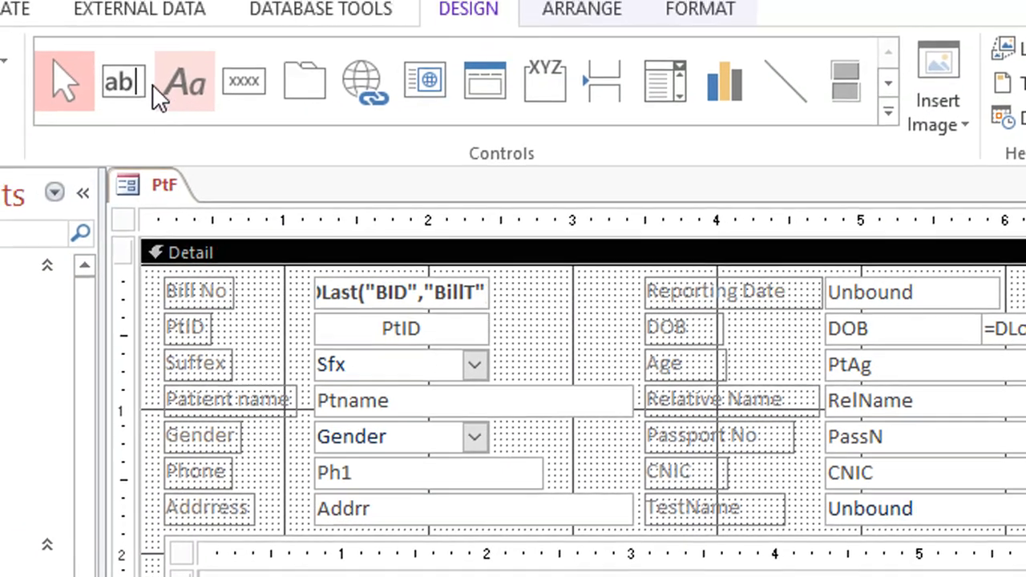
# Step: Add an unbound text box beside the Passport No field in the form's Detail section, and delete its attached label
pyautogui.click(121, 83)
pyautogui.moveTo(802, 405); pyautogui.dragTo(879, 441)
pyautogui.click(686, 422)
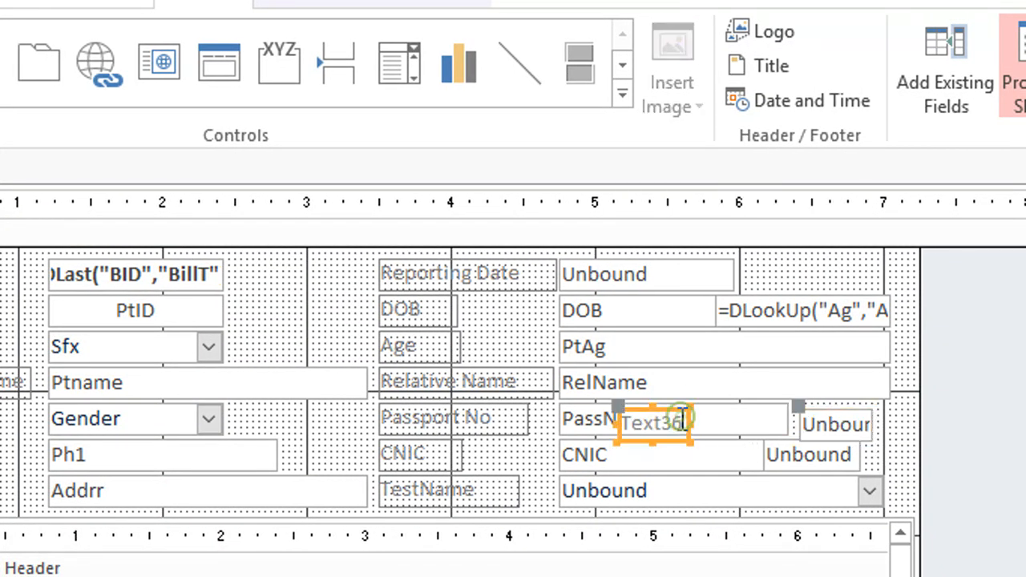
pyautogui.press('Delete')
pyautogui.click(839, 426)
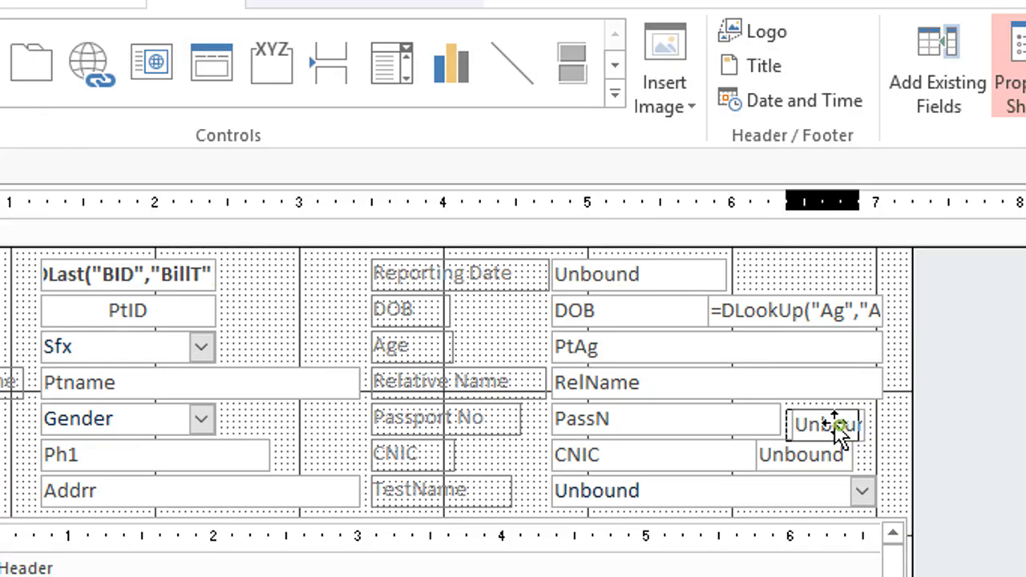
# Step: Start a lookup expression in the new text box with CountofSTNO as the field to return
pyautogui.click(825, 418)
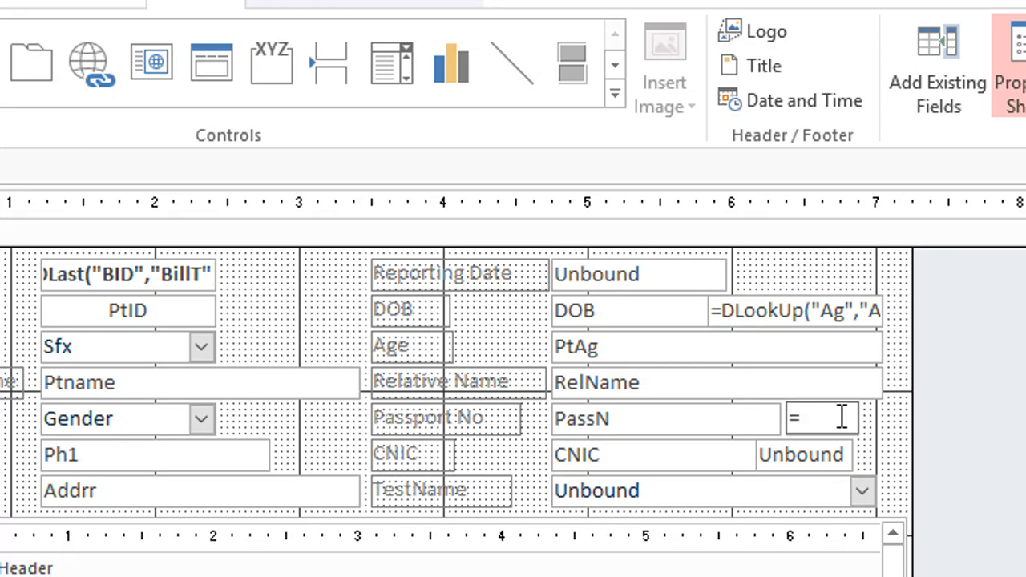
pyautogui.write('=lookup("",""CountofSTNO')
# Step: Extend the lookup expression with TestCounter as its source and TNO = as its criterion, and try to apply it
pyautogui.press('Right')
pyautogui.press('Right')
pyautogui.press('Right')
pyautogui.write('TestCounter')
pyautogui.write('TND')
pyautogui.click(841, 461)
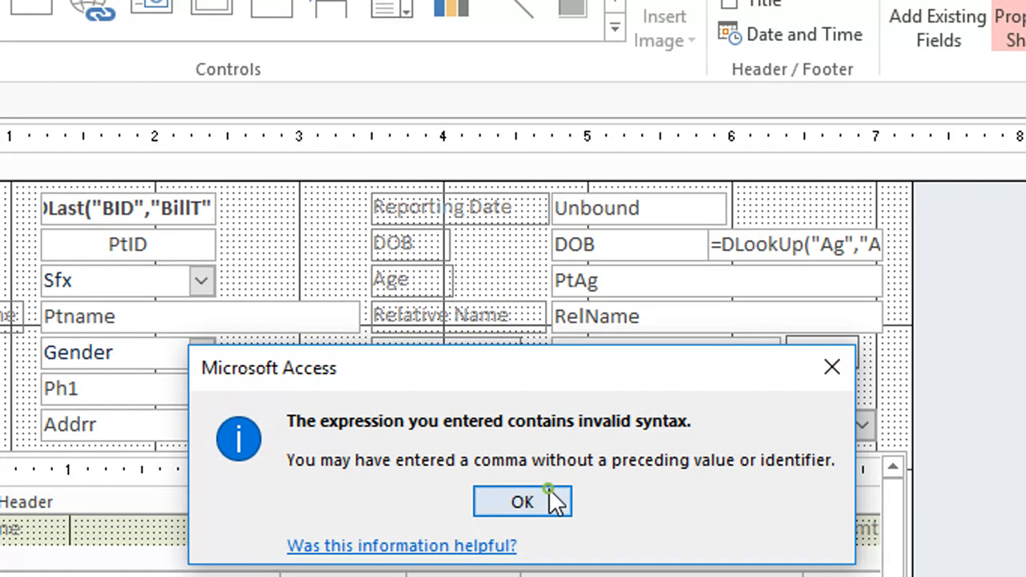
pyautogui.click(545, 567)
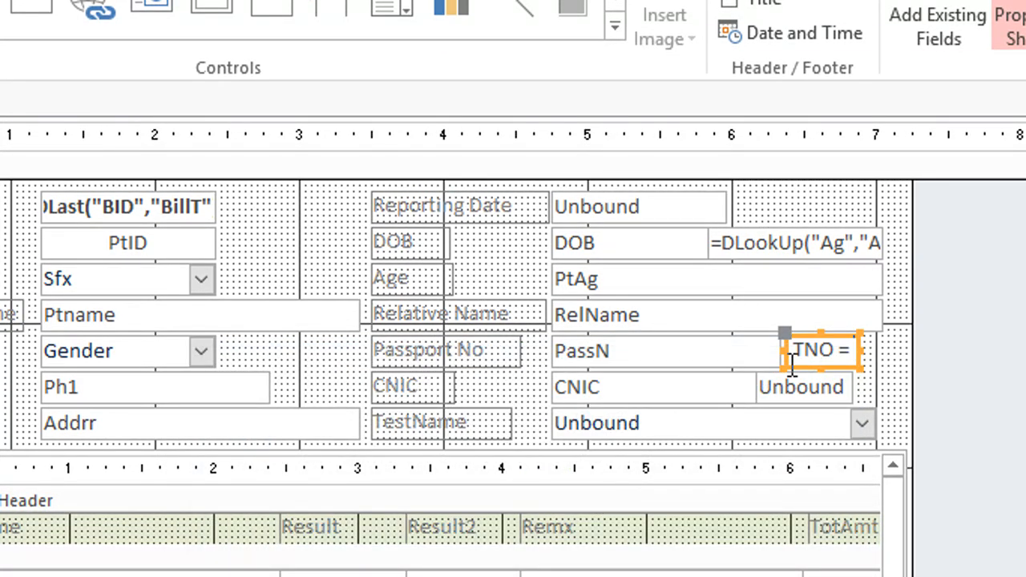
# Step: Add the closing parenthesis to the lookup expression in the new text box and try to apply it
pyautogui.click(870, 368)
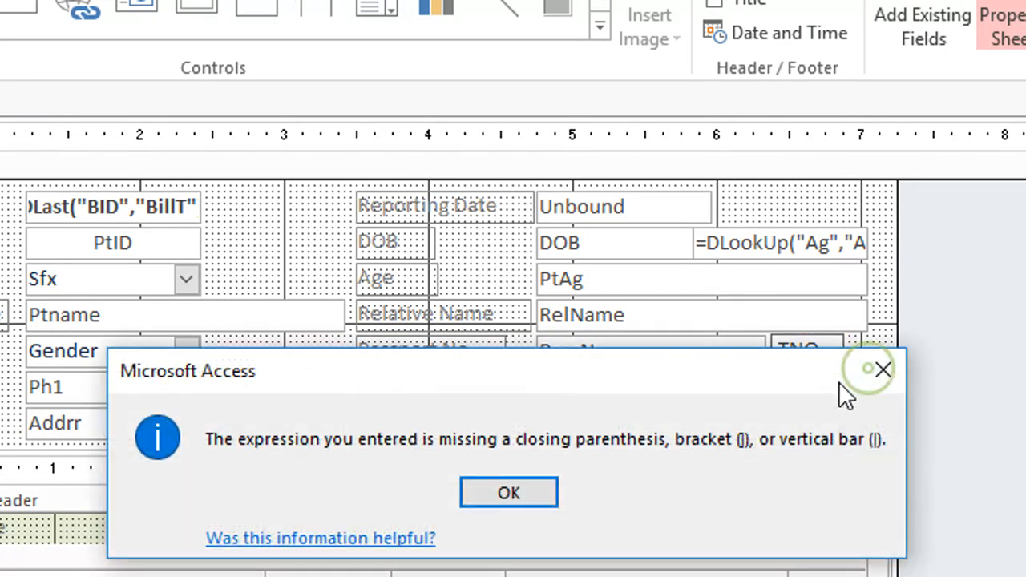
pyautogui.click(545, 491)
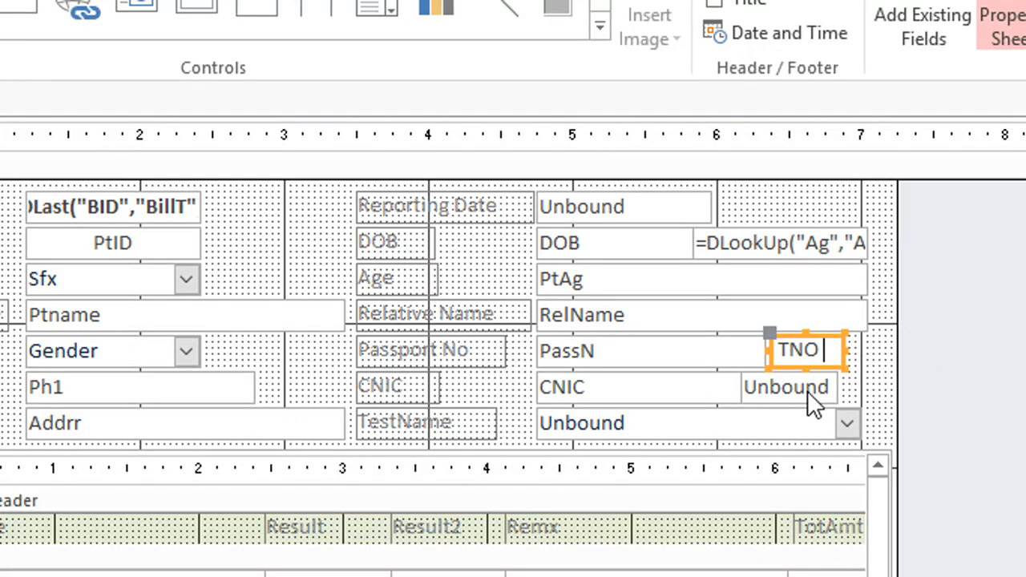
pyautogui.write(')')
pyautogui.click(849, 379)
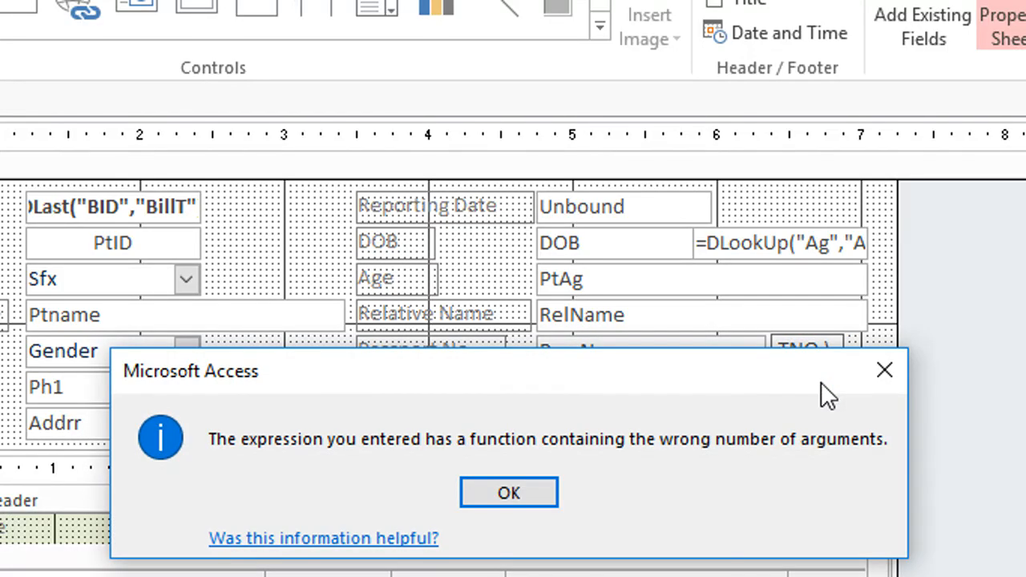
pyautogui.click(520, 494)
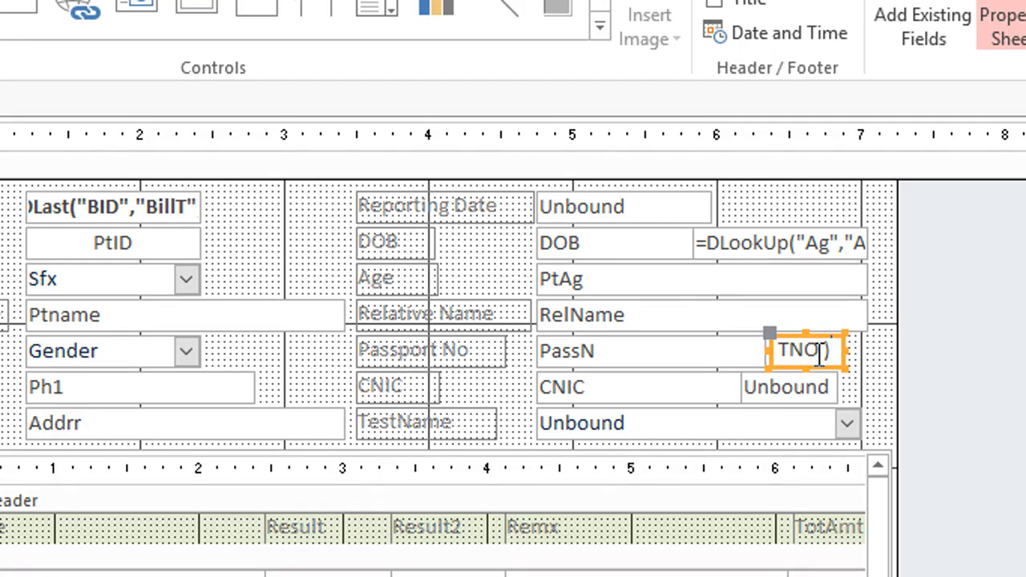
# Step: Remove the TNO criterion from the lookup expression and try to apply it again
pyautogui.click(820, 352)
pyautogui.press('BackSpace')
pyautogui.press('BackSpace')
pyautogui.press('BackSpace')
pyautogui.press('BackSpace')
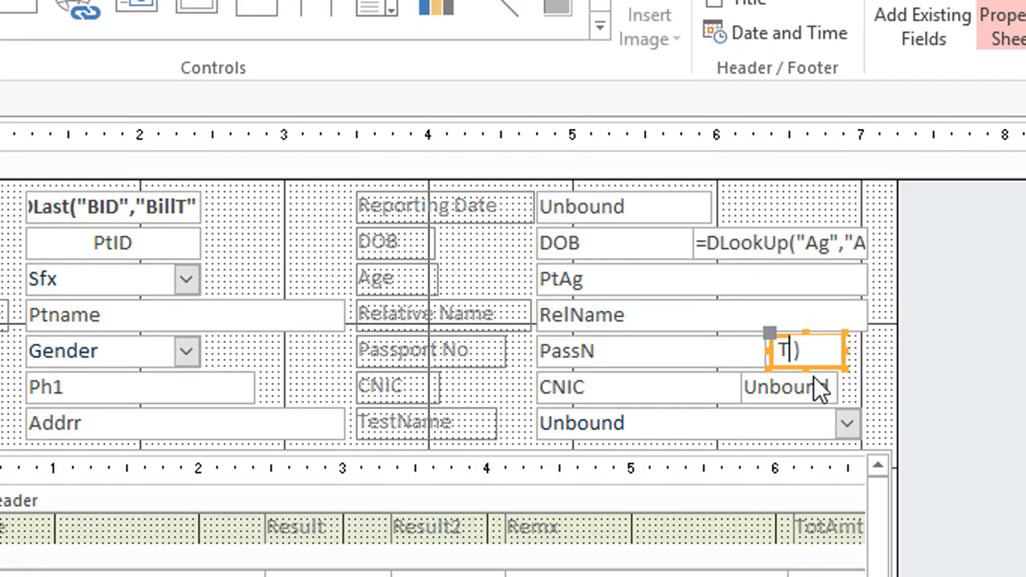
pyautogui.click(853, 375)
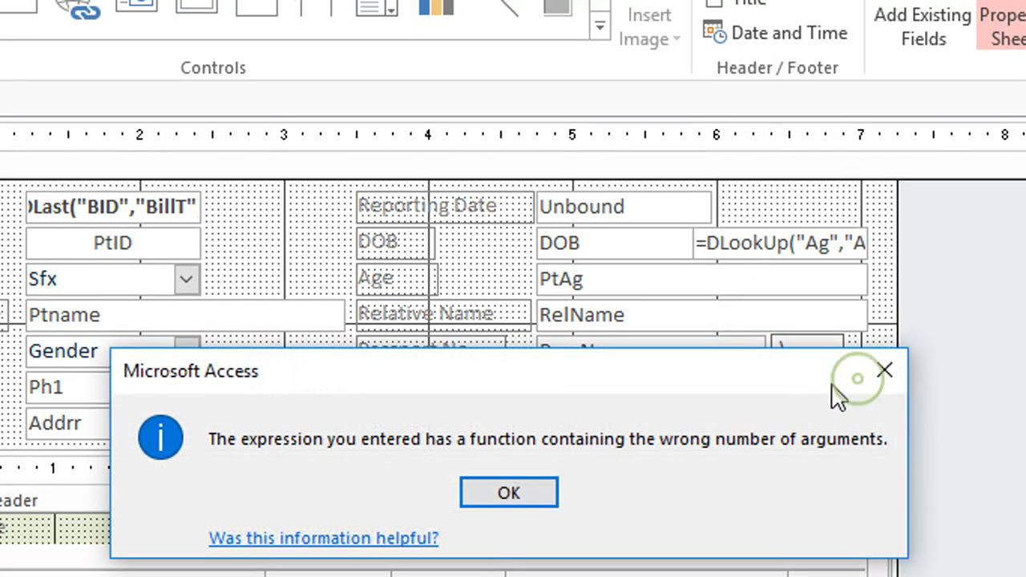
pyautogui.click(515, 487)
# Step: Cut the whole expression out of the text box and bring up the box's properties
pyautogui.click(800, 352)
pyautogui.moveTo(800, 349); pyautogui.dragTo(756, 348)
pyautogui.click(784, 349)
pyautogui.press('F4')
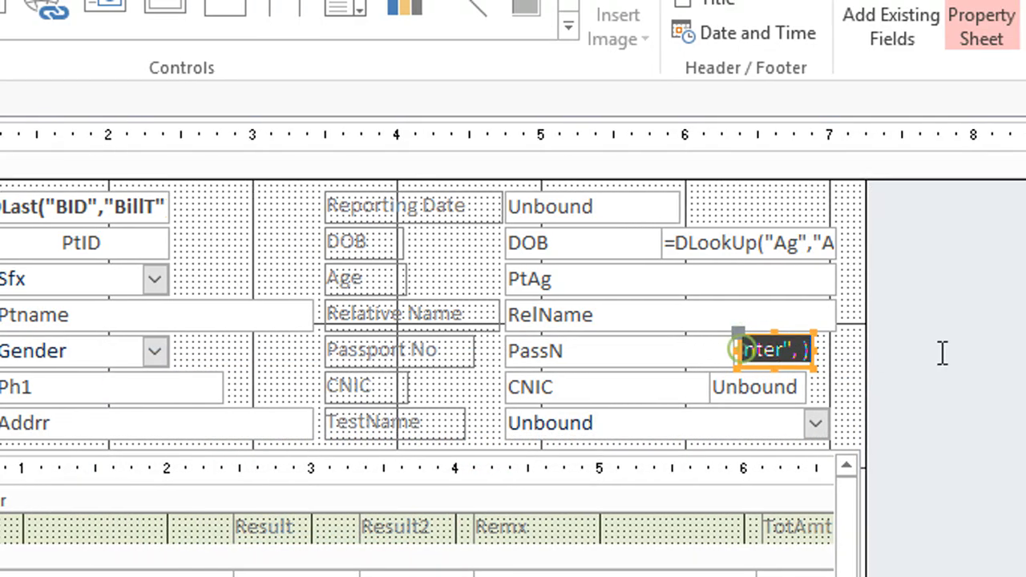
pyautogui.press('Delete')
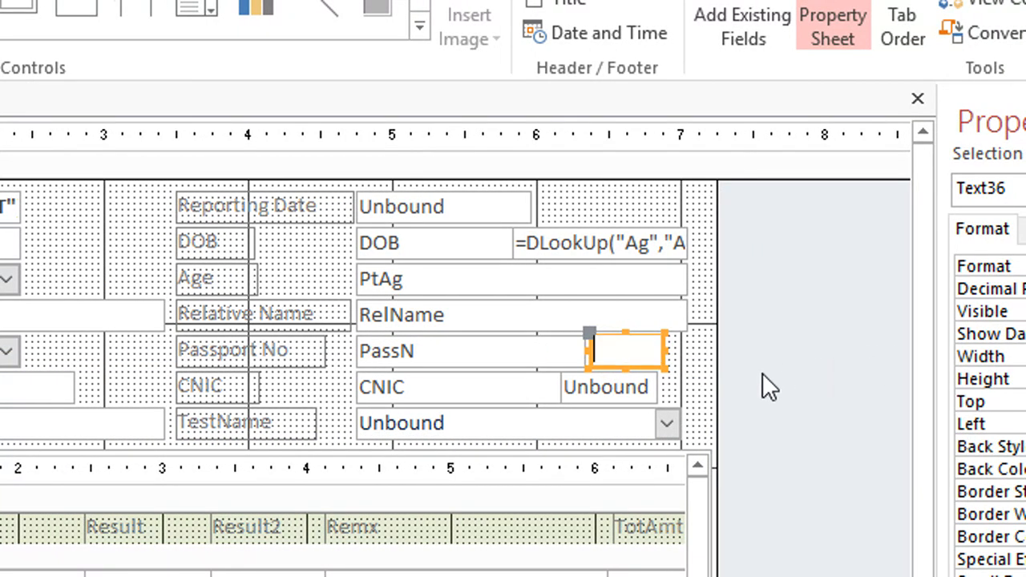
pyautogui.click(659, 384)
pyautogui.click(651, 352)
pyautogui.rightClick(651, 353)
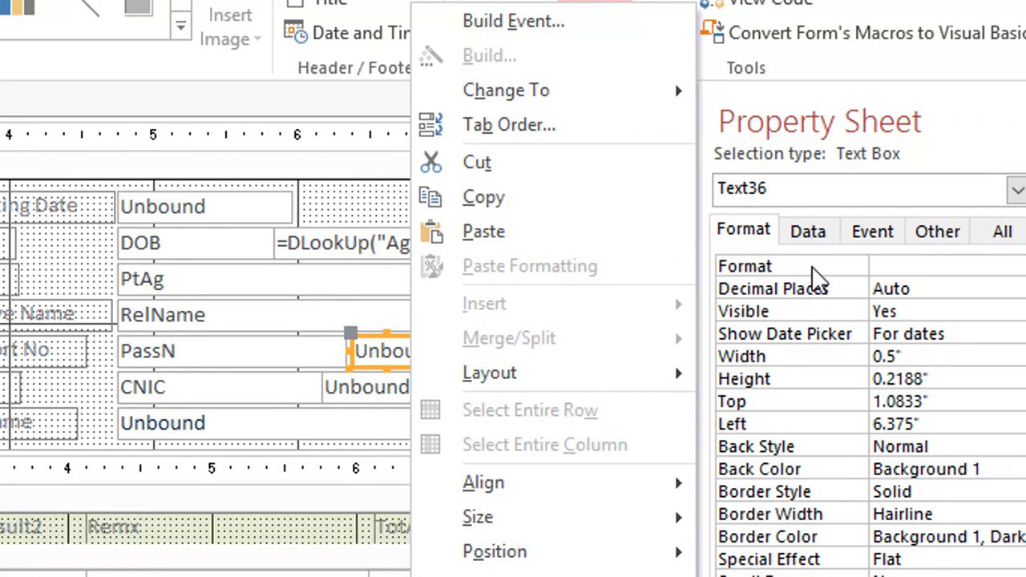
# Step: Paste the lookup expression into the text box's Control Source in the Zoom window
pyautogui.click(881, 270)
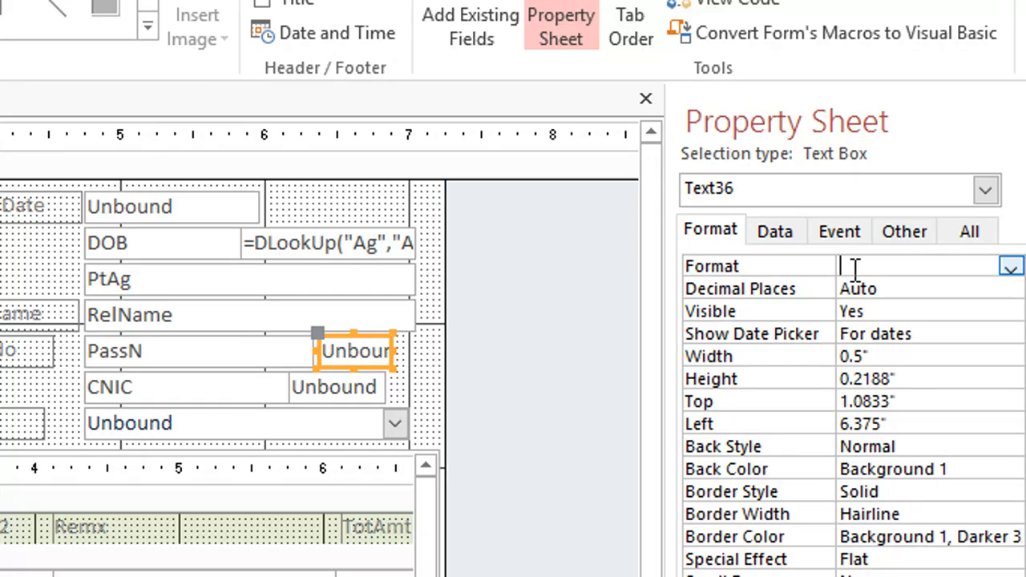
pyautogui.click(958, 234)
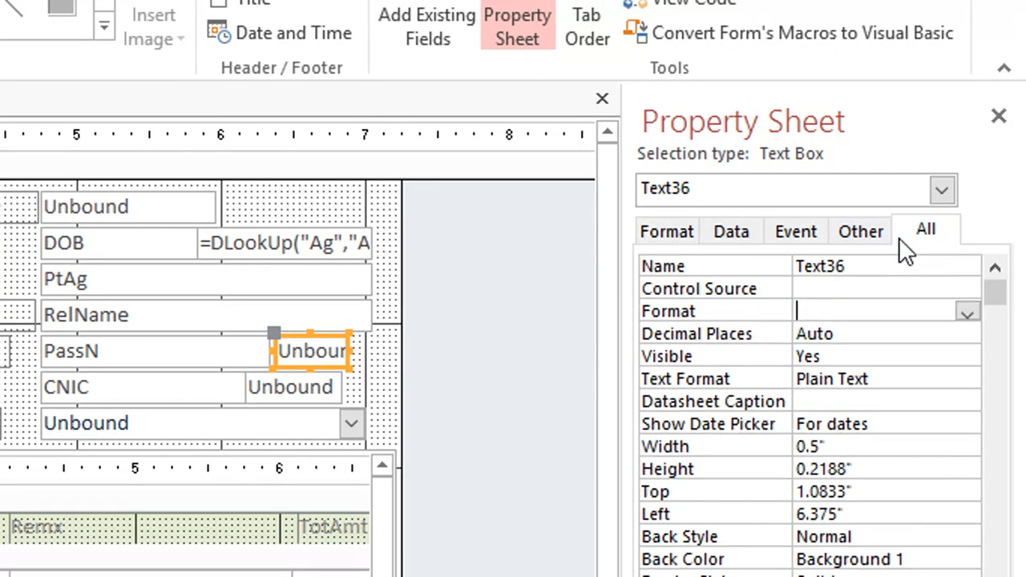
pyautogui.rightClick(842, 311)
pyautogui.click(834, 290)
pyautogui.rightClick(826, 292)
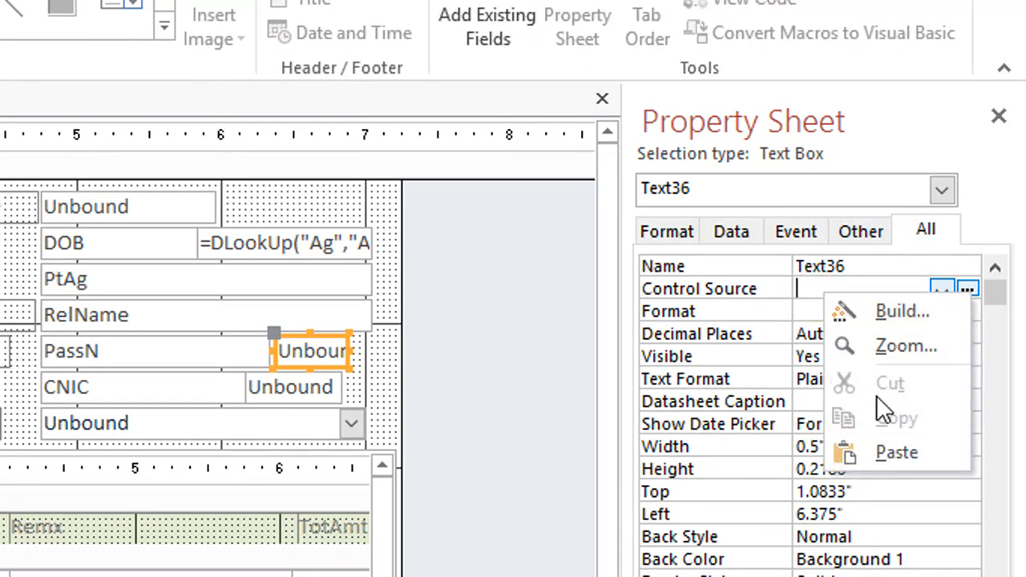
pyautogui.click(904, 346)
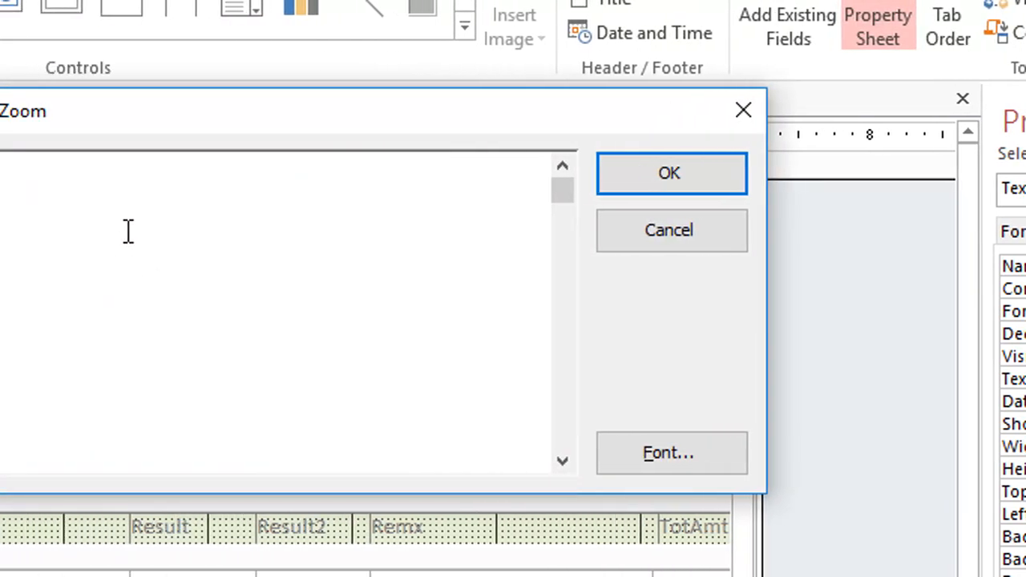
pyautogui.write('=lookup("CountofSTNO","TestCounter", )')
# Step: Enter STNO = T1 as the third argument of the lookup expression and try to confirm it
pyautogui.click(355, 162)
pyautogui.press('Delete')
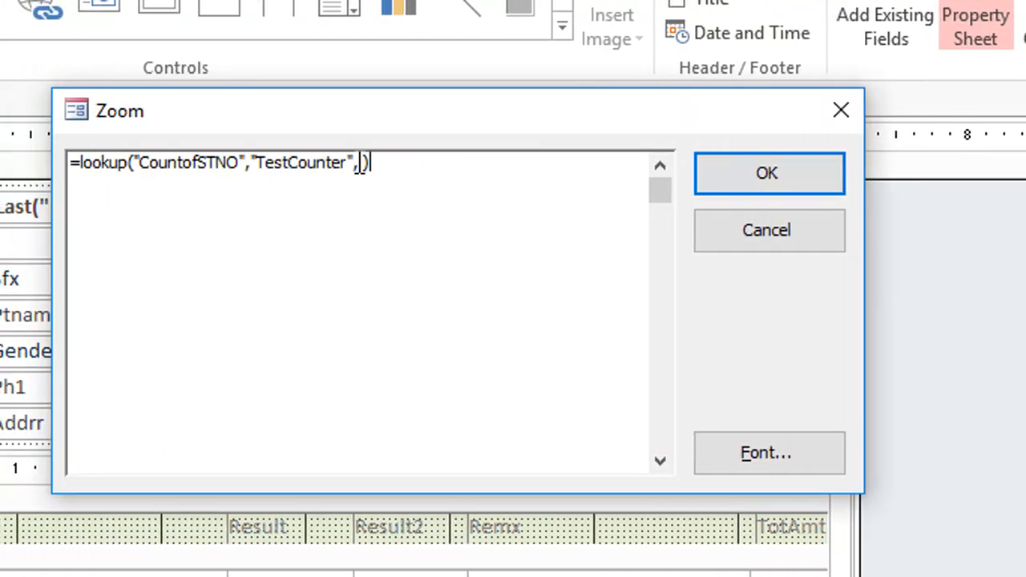
pyautogui.write('STNO = T1')
pyautogui.click(357, 165)
pyautogui.click(778, 183)
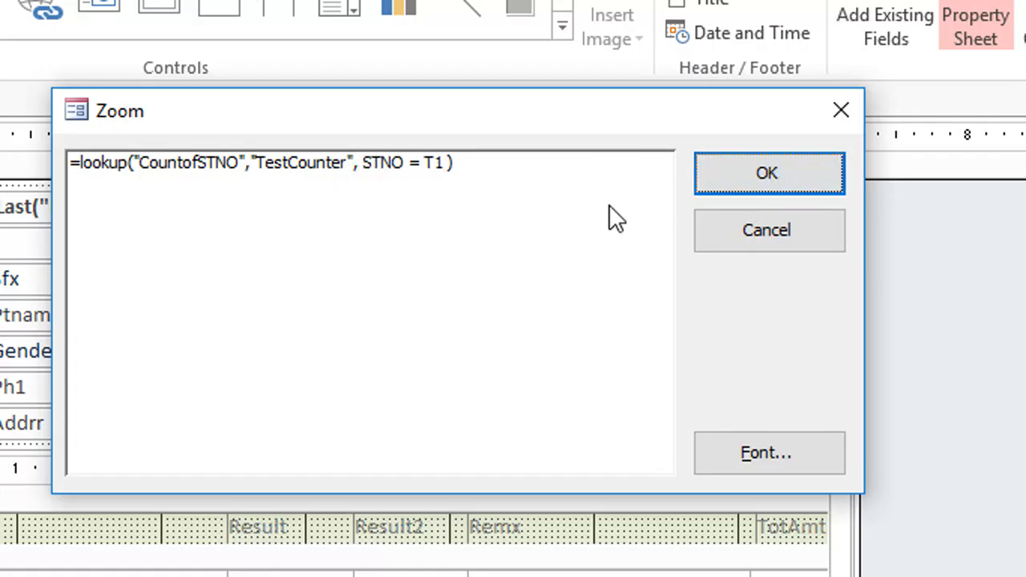
# Step: Correct the expression's criterion to TNO = T1 and try to apply it
pyautogui.click(370, 168)
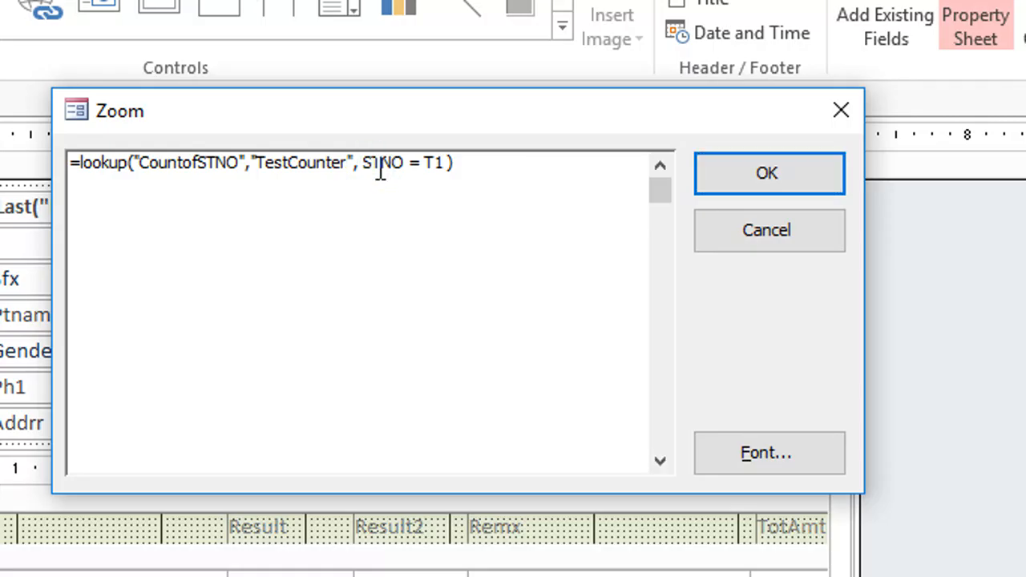
pyautogui.press('BackSpace')
pyautogui.click(769, 167)
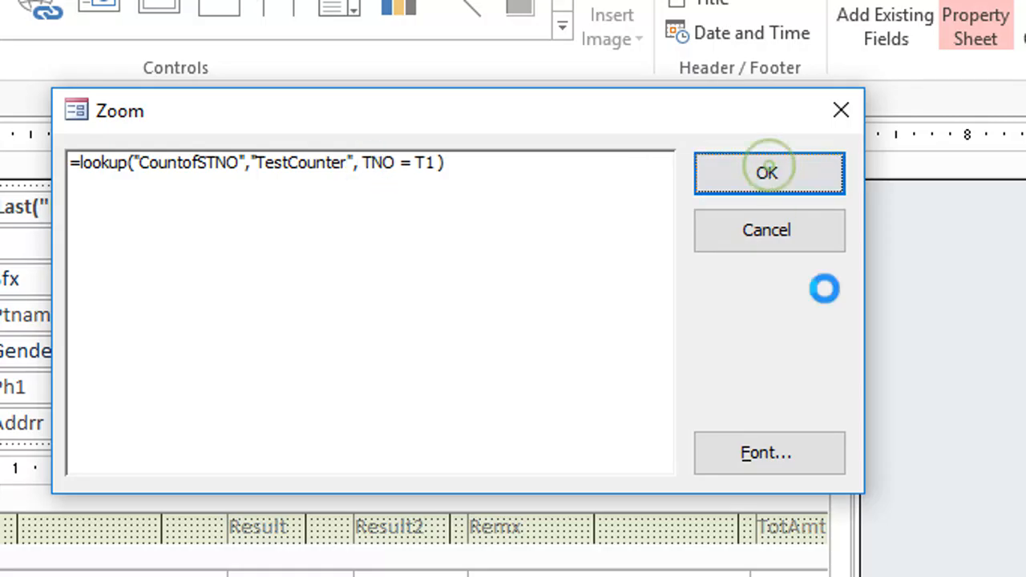
pyautogui.click(493, 486)
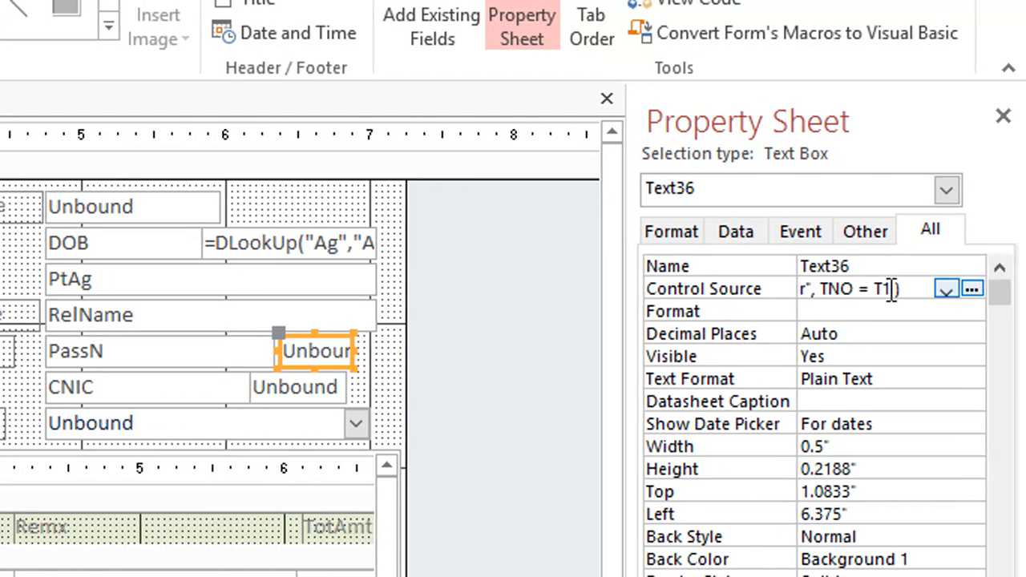
# Step: Reselect the lookup expression in the text box's Control Source and try once more to apply it
pyautogui.moveTo(913, 287); pyautogui.dragTo(776, 279)
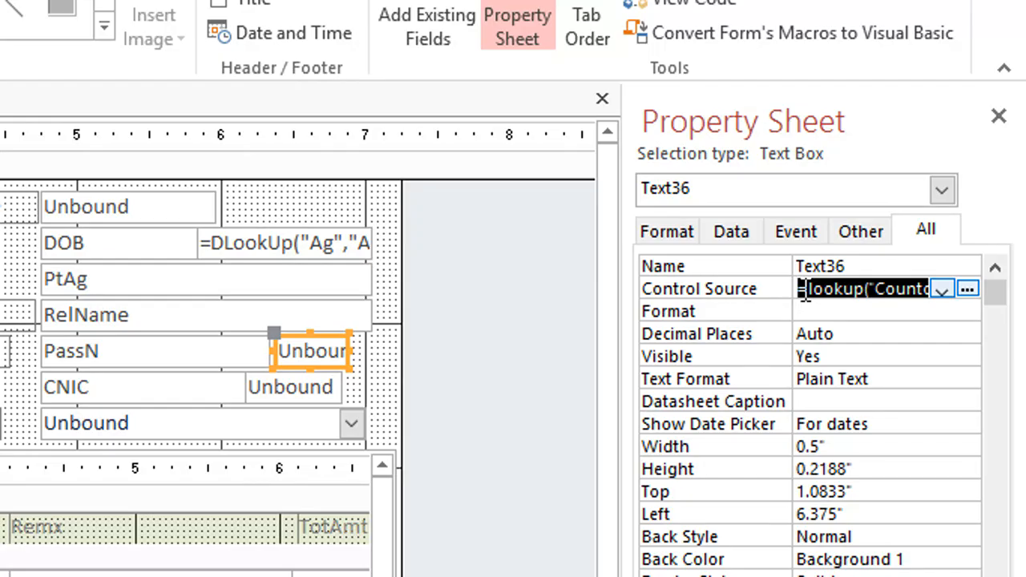
pyautogui.click(812, 290)
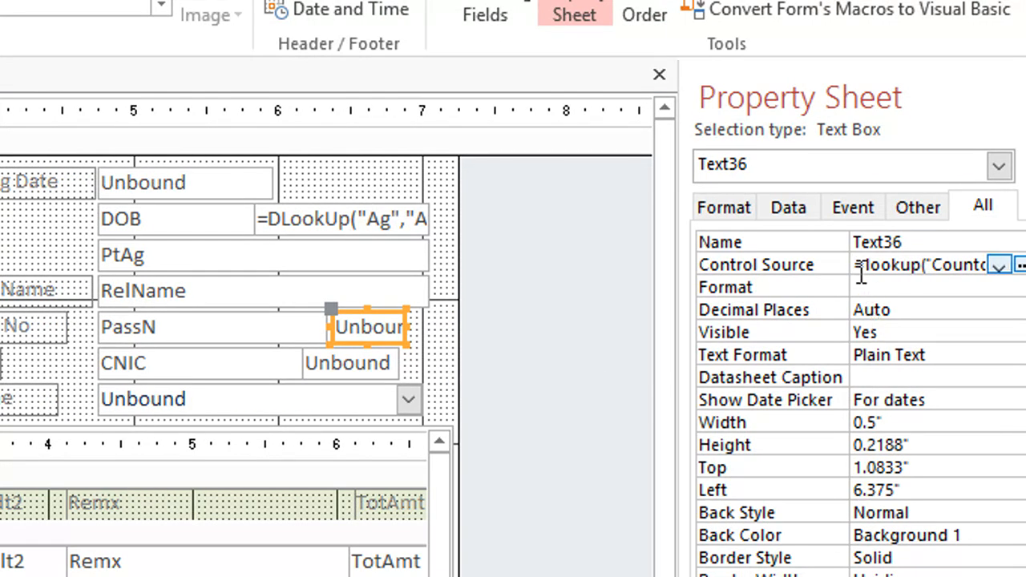
pyautogui.moveTo(854, 264); pyautogui.dragTo(988, 270)
pyautogui.moveTo(913, 258); pyautogui.dragTo(621, 264)
pyautogui.click(872, 264)
pyautogui.click(912, 265)
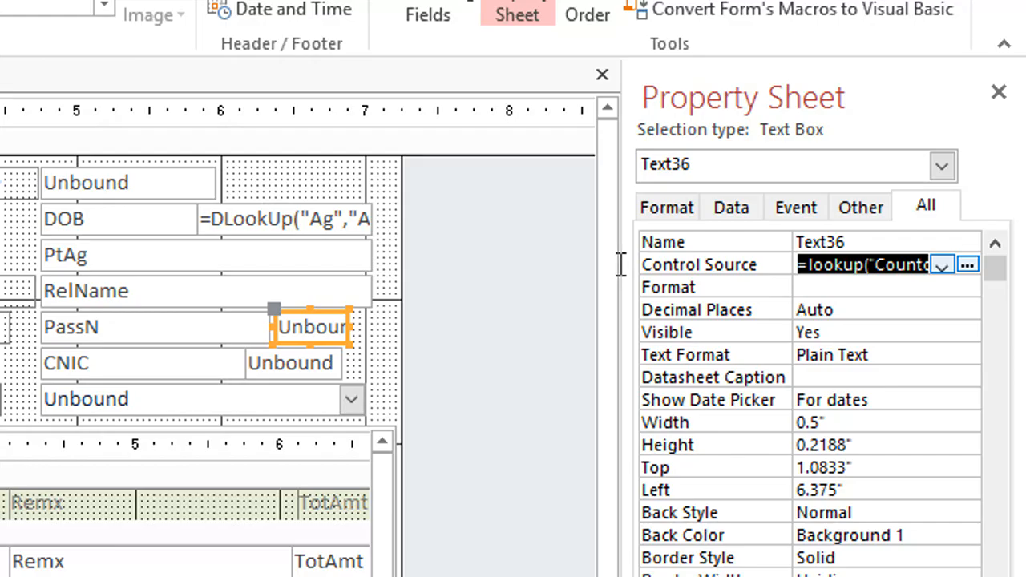
pyautogui.click(898, 311)
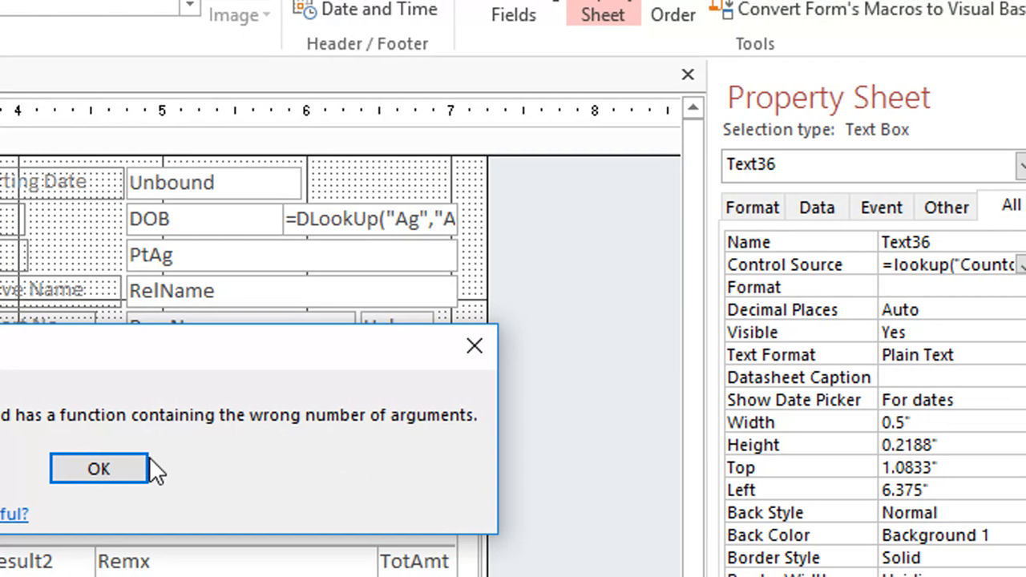
pyautogui.click(154, 463)
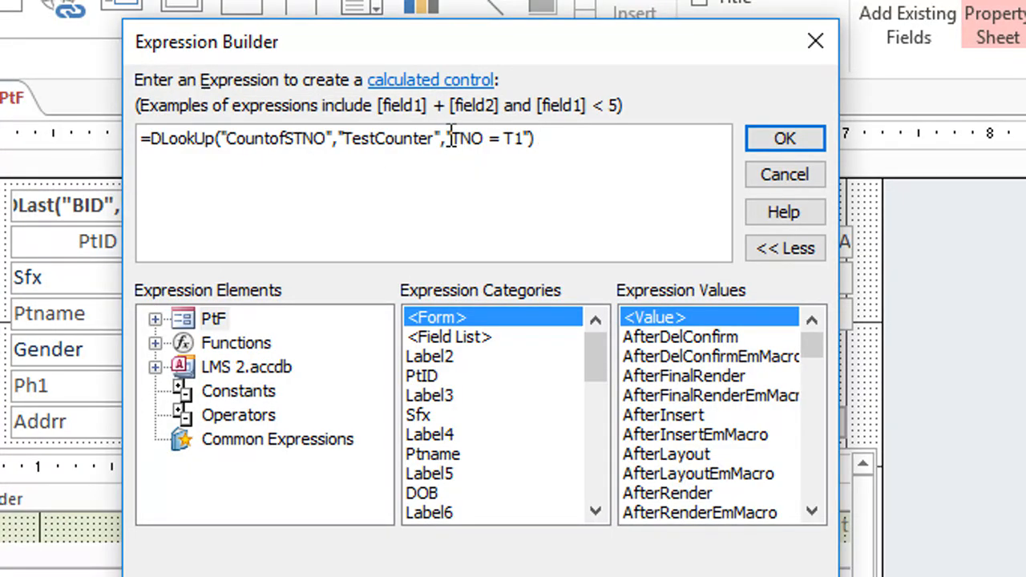
# Step: Review and apply =DLookUp("CountofSTNO","TestCounter","TNO = T1") as the text box's expression in the Expression Builder
pyautogui.click(532, 139)
pyautogui.moveTo(345, 138); pyautogui.dragTo(485, 140)
pyautogui.click(510, 141)
pyautogui.click(798, 391)
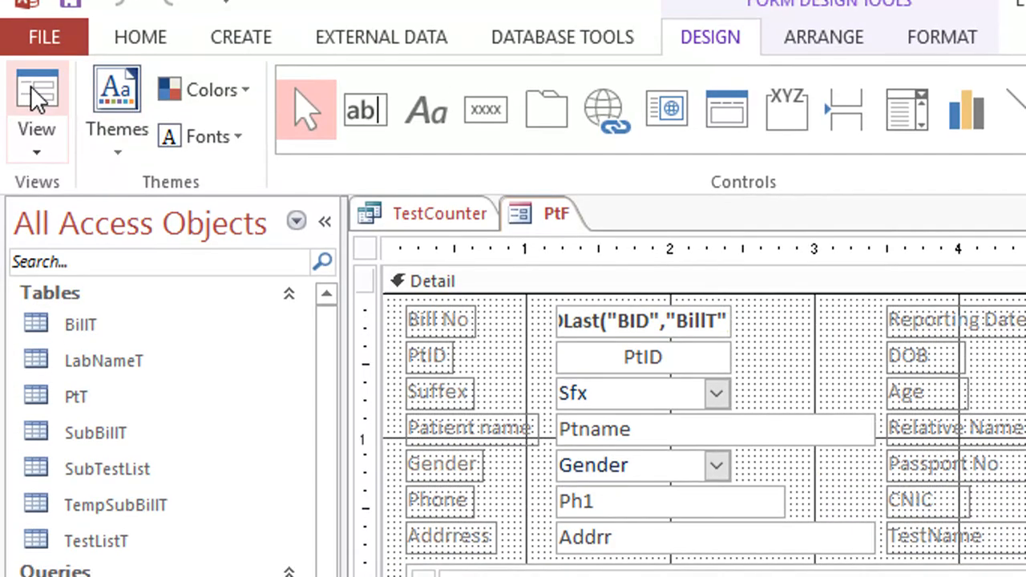
# Step: Show PtF in Form View, choose Complete Blood Count (CBC) as TestName, and check the count beside Passport No
pyautogui.click(33, 97)
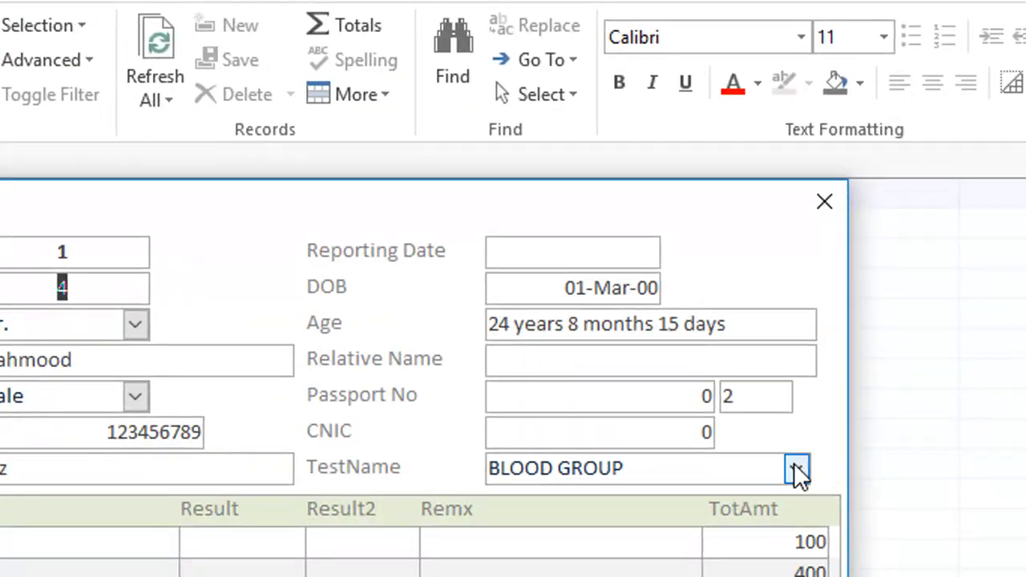
pyautogui.click(794, 465)
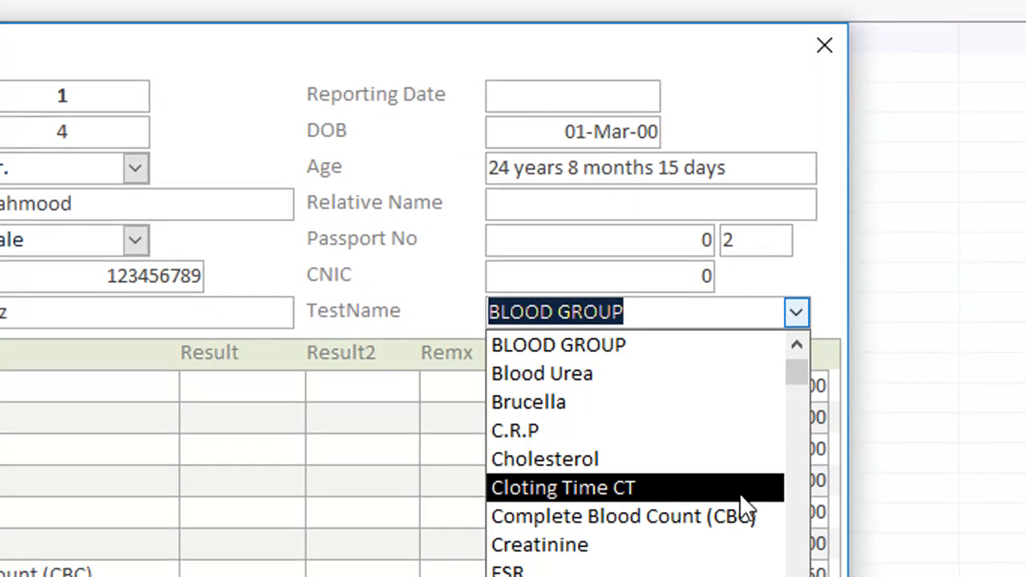
pyautogui.click(742, 513)
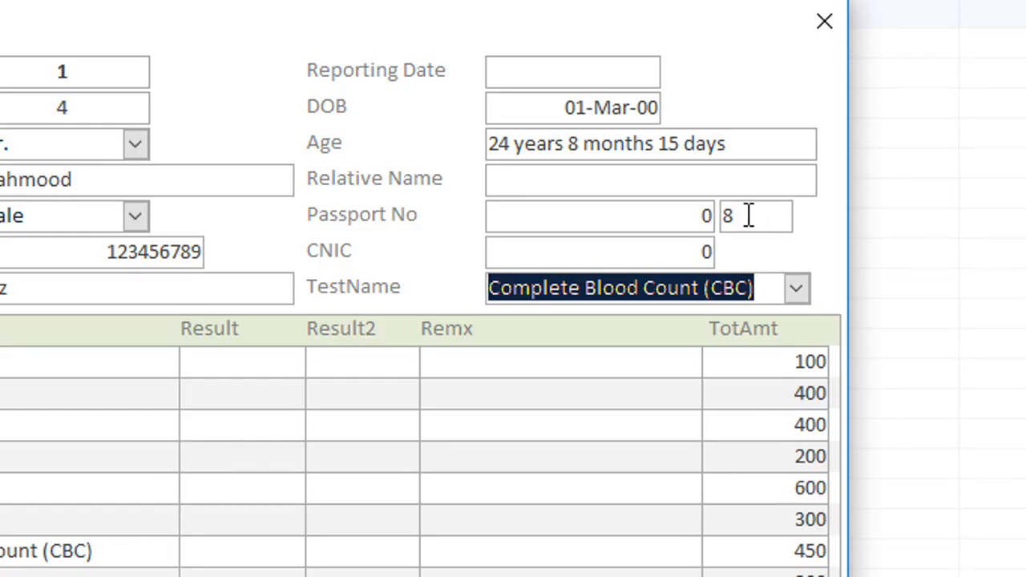
pyautogui.moveTo(748, 215); pyautogui.dragTo(713, 210)
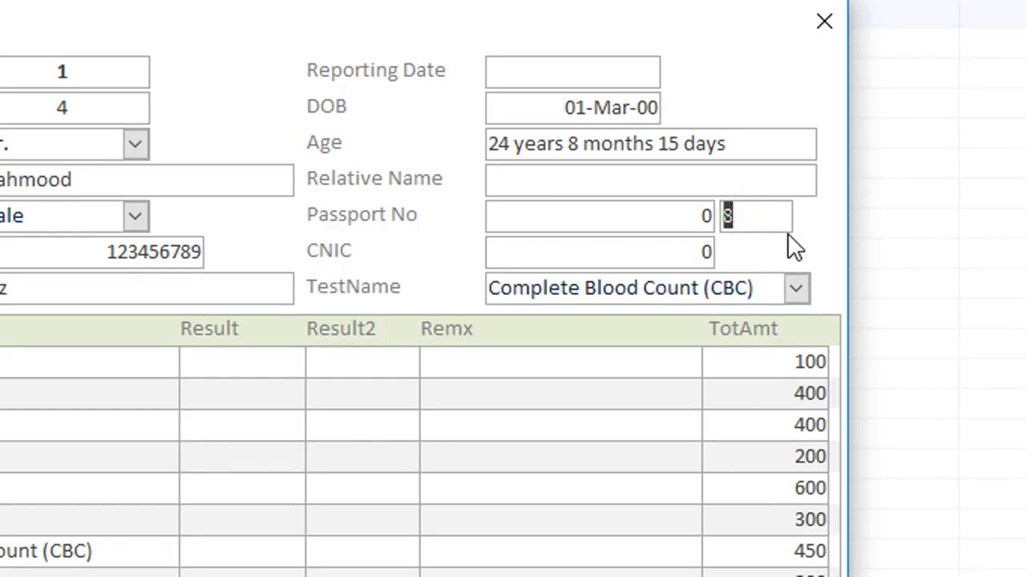
# Step: Widen the lookup text box to about 0.67 inches in Design View and name it T2
pyautogui.rightClick(812, 236)
pyautogui.click(867, 324)
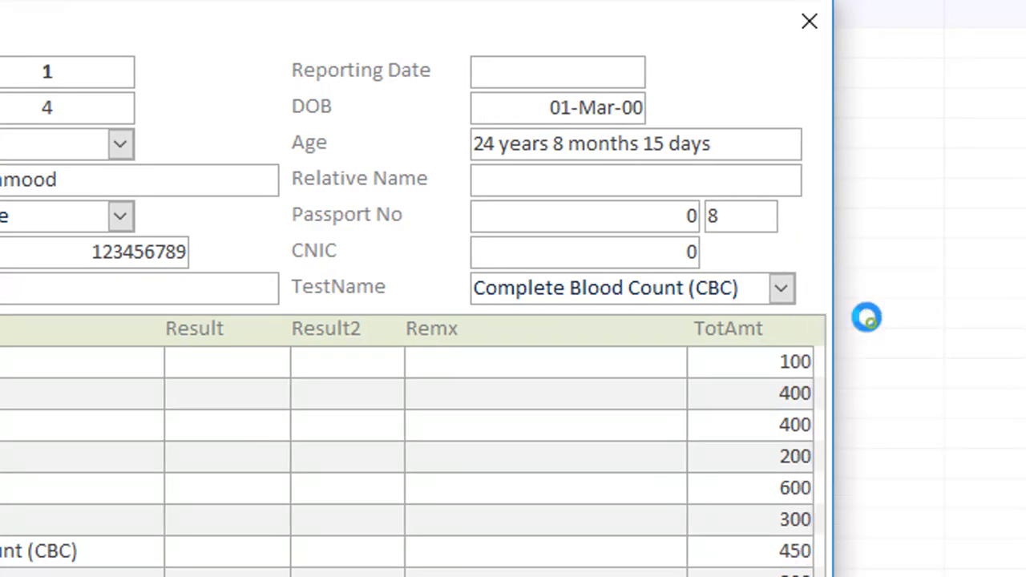
pyautogui.click(792, 233)
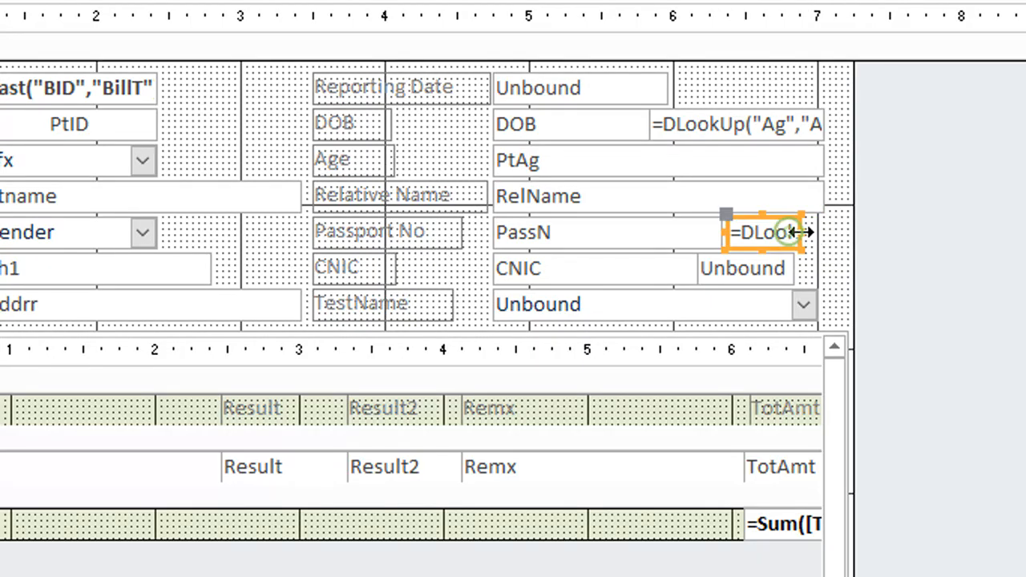
pyautogui.moveTo(800, 233); pyautogui.dragTo(824, 233)
pyautogui.press('F4')
pyautogui.doubleClick(874, 146)
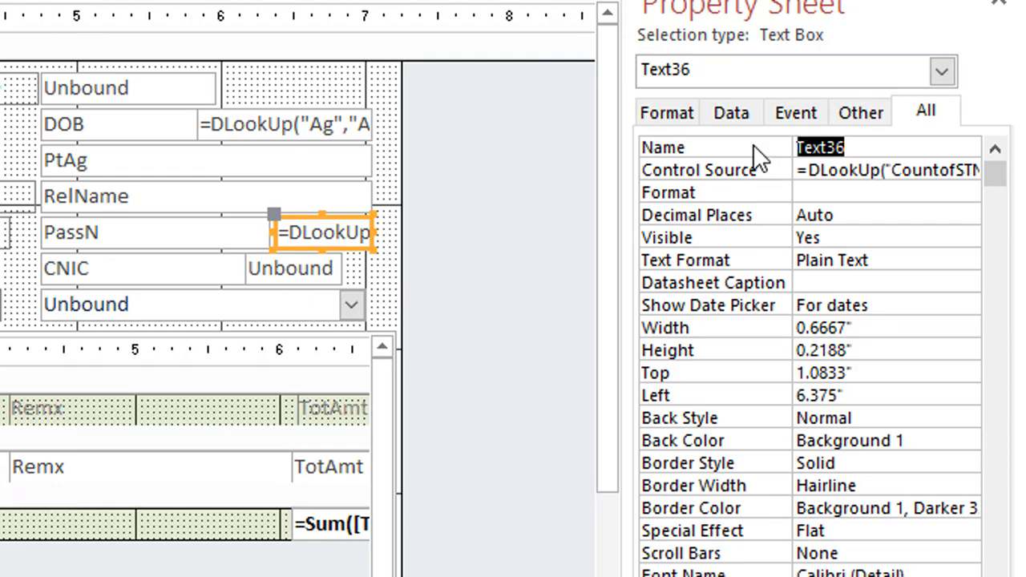
pyautogui.write('T2')
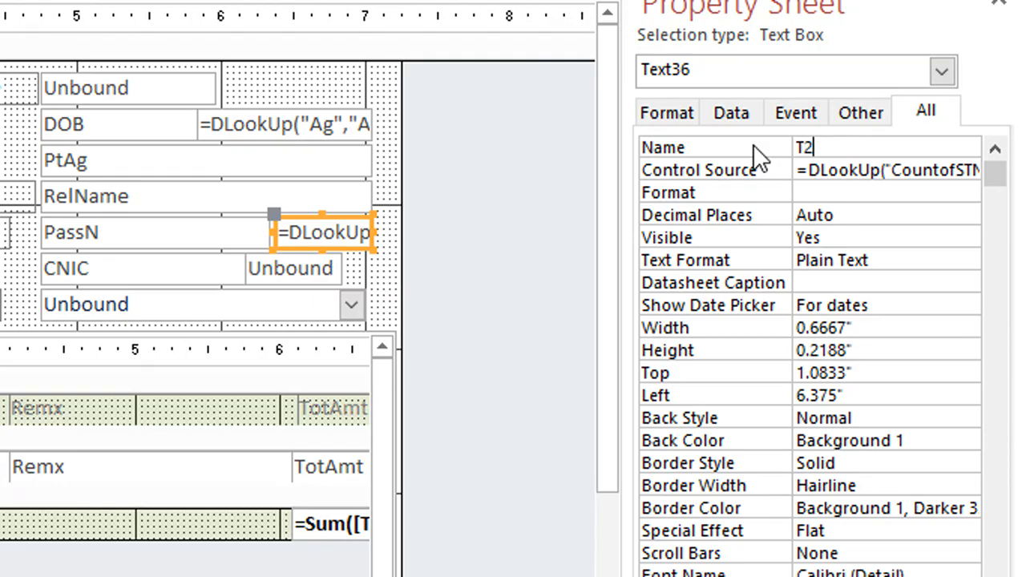
# Step: Save the PtF form and close the TestCounter query
pyautogui.hotkey('ctrl', 's')
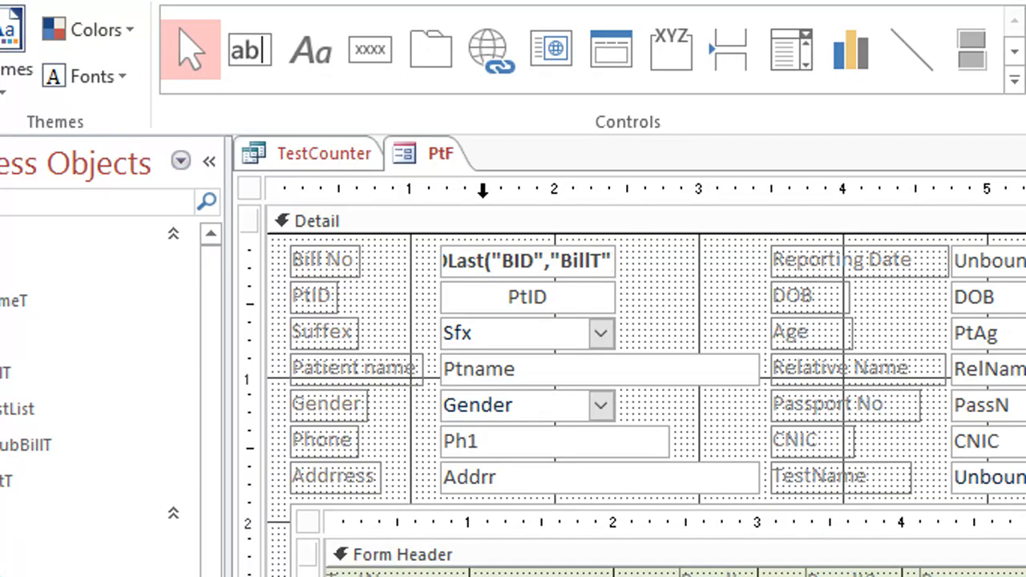
pyautogui.rightClick(437, 153)
pyautogui.click(473, 172)
pyautogui.rightClick(436, 153)
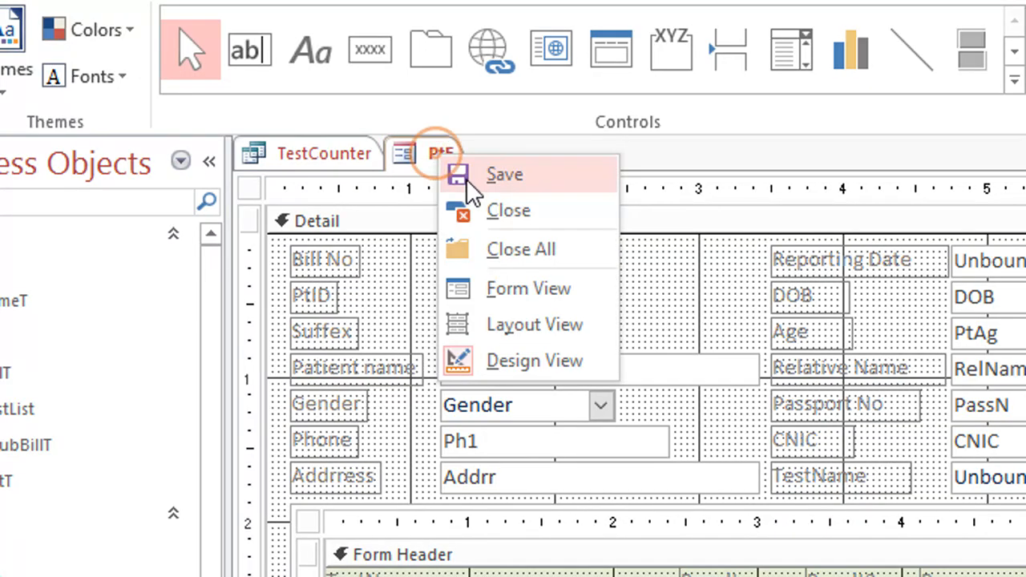
pyautogui.click(474, 174)
pyautogui.click(337, 152)
pyautogui.rightClick(337, 152)
pyautogui.click(393, 184)
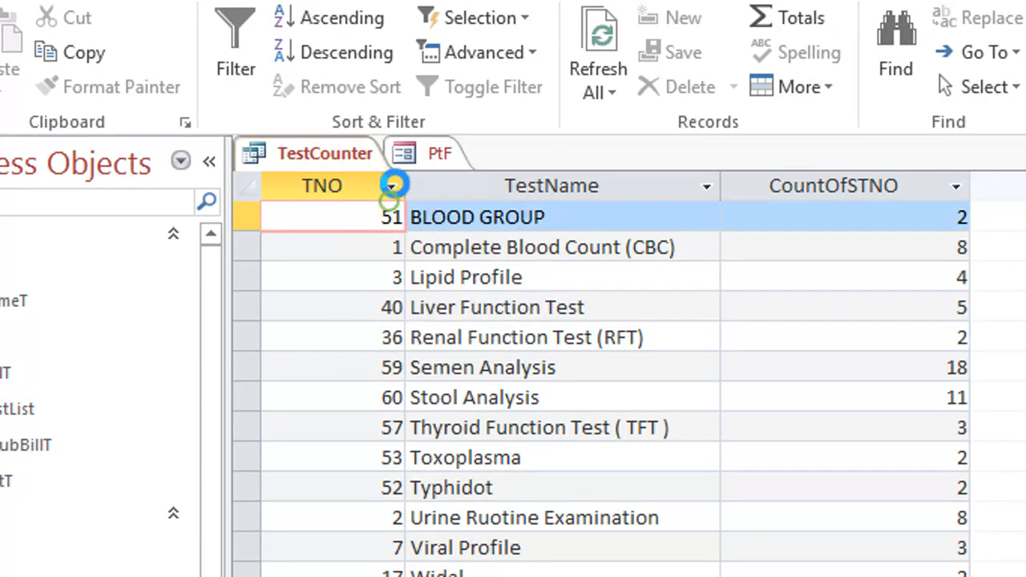
# Step: Close the TestCounter query and the PtF form
pyautogui.rightClick(291, 151)
pyautogui.click(321, 176)
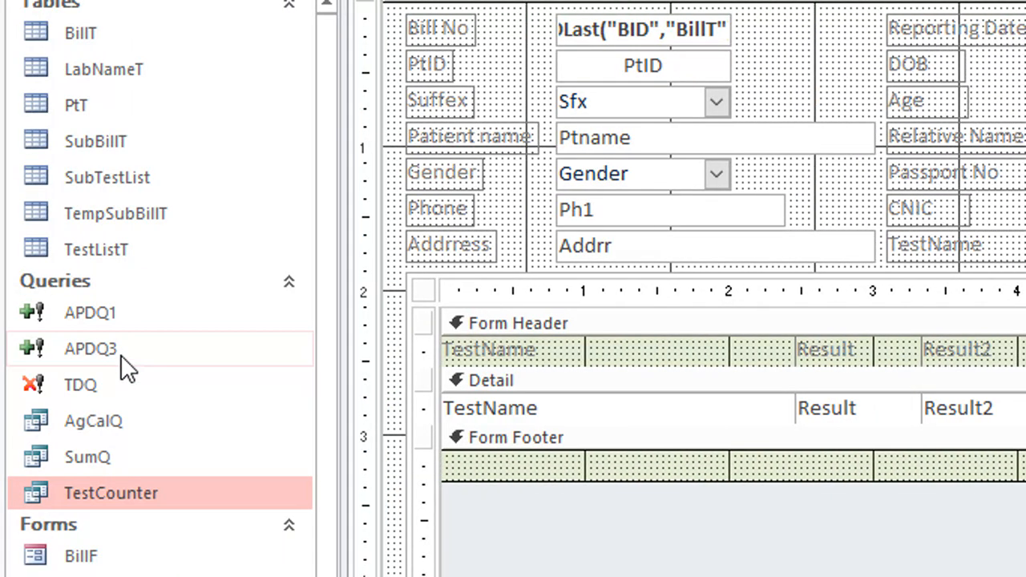
pyautogui.click(120, 354)
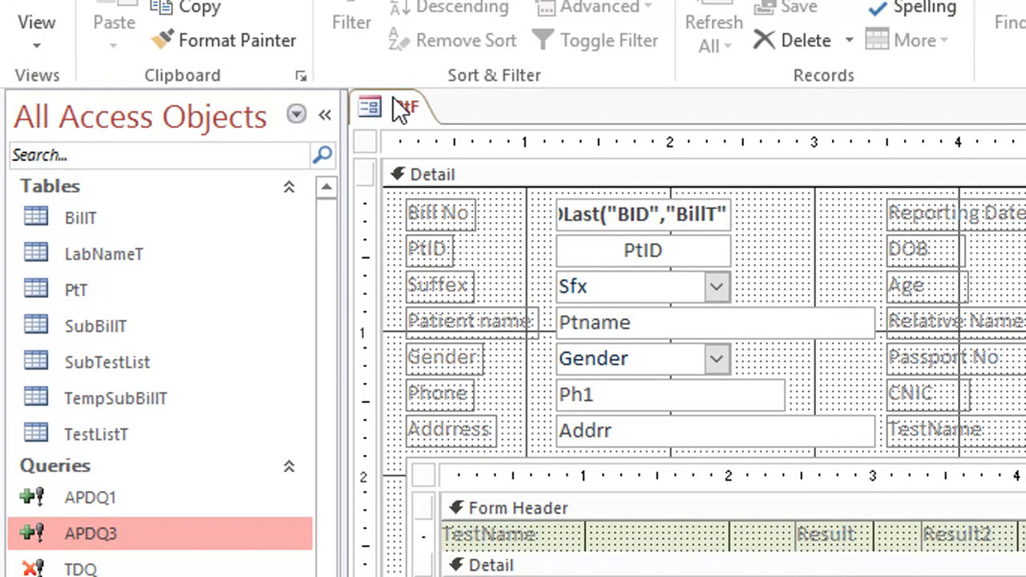
pyautogui.rightClick(403, 109)
pyautogui.click(448, 157)
# Step: Review the fields, append targets and criteria of the APDQ3 append query in Design View, and close it
pyautogui.rightClick(132, 522)
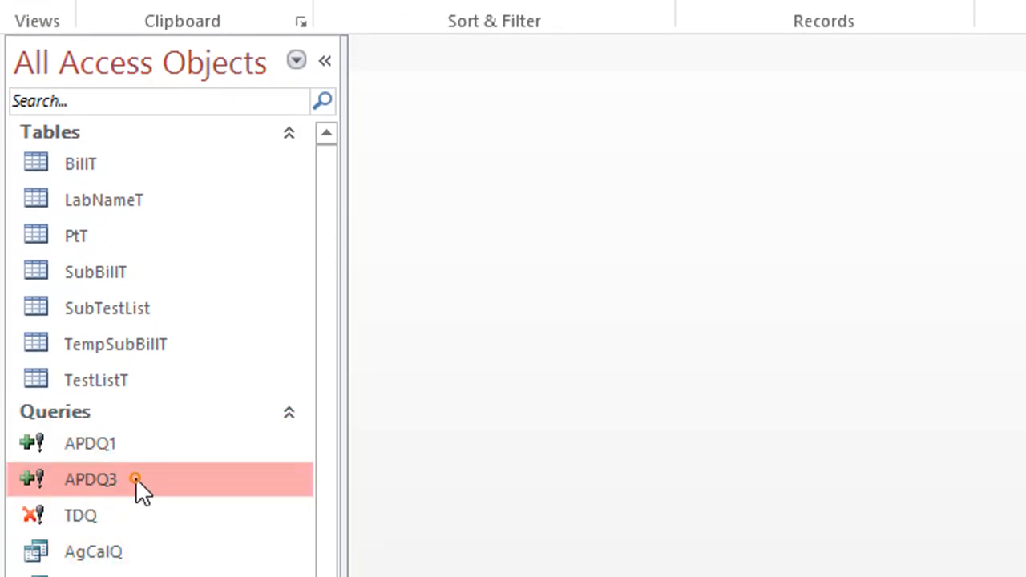
pyautogui.click(240, 565)
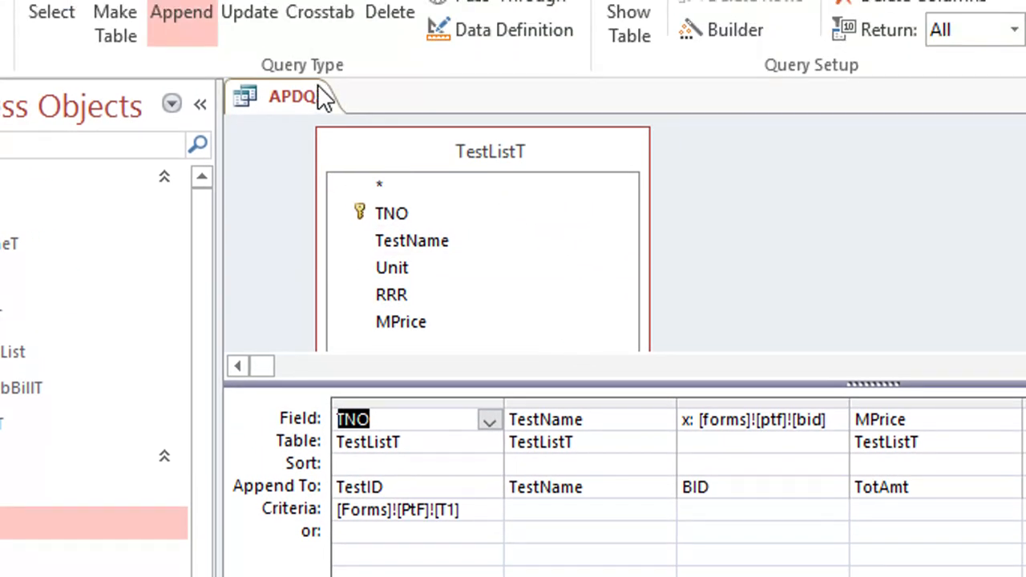
pyautogui.rightClick(300, 20)
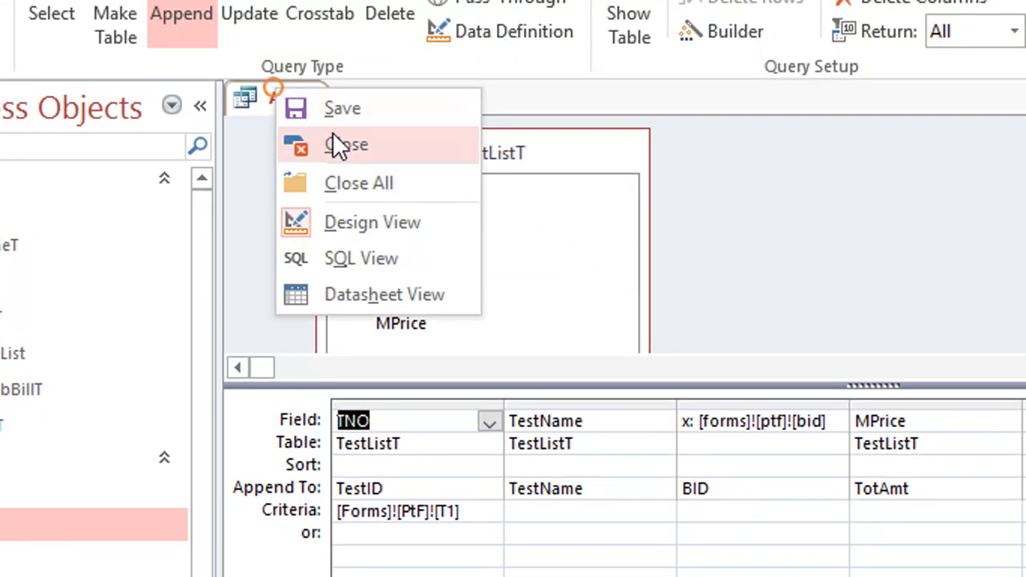
pyautogui.click(339, 68)
pyautogui.rightClick(73, 497)
pyautogui.click(140, 545)
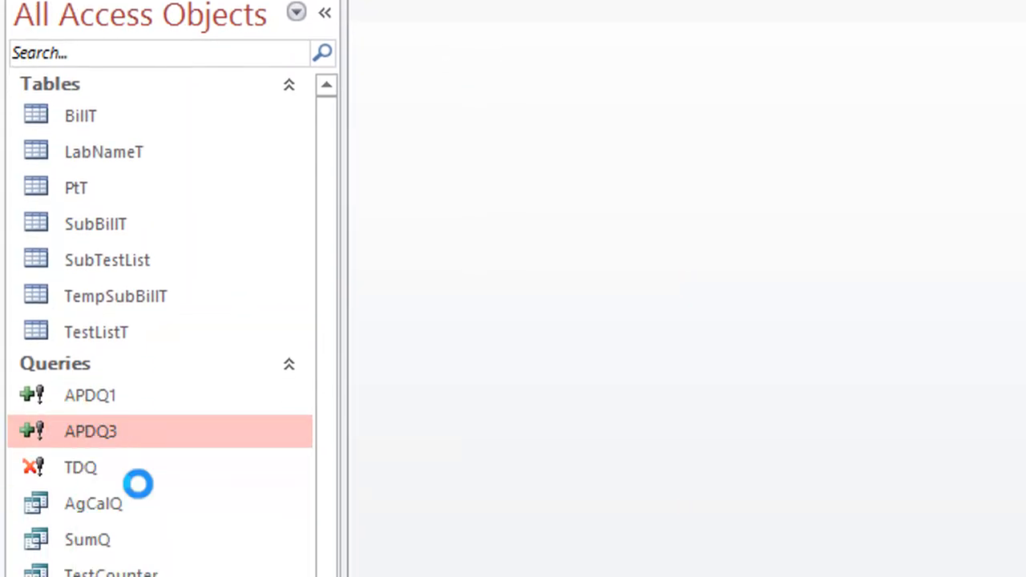
pyautogui.rightClick(399, 10)
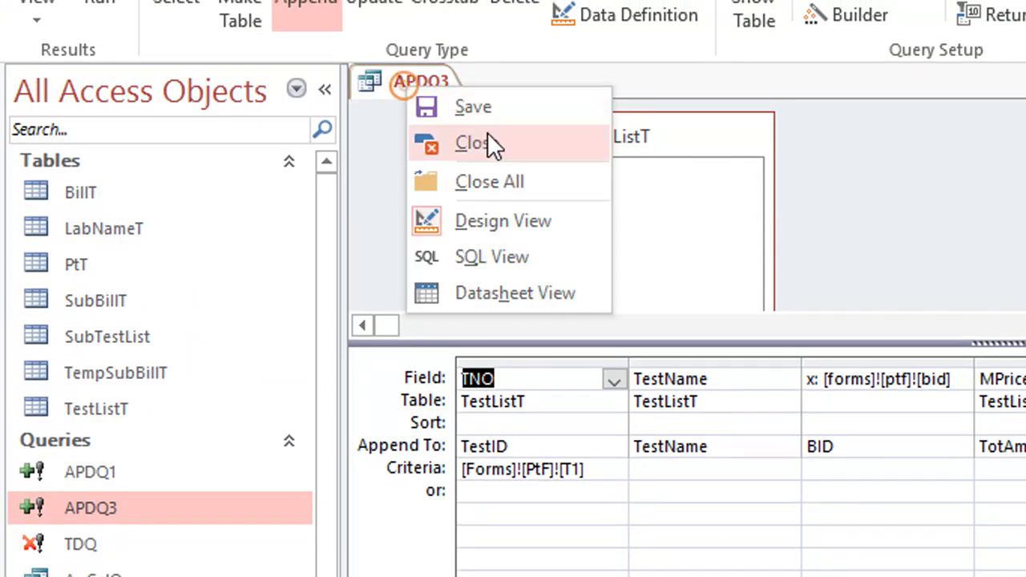
pyautogui.click(486, 67)
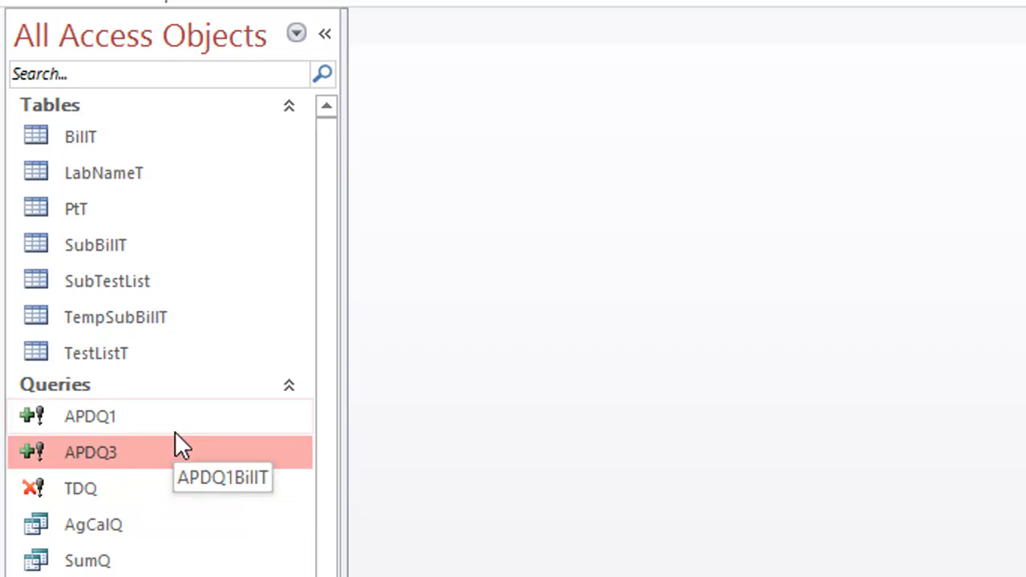
# Step: Open the TempSubBillT table in Design View and insert a blank field row directly below TestID
pyautogui.rightClick(163, 319)
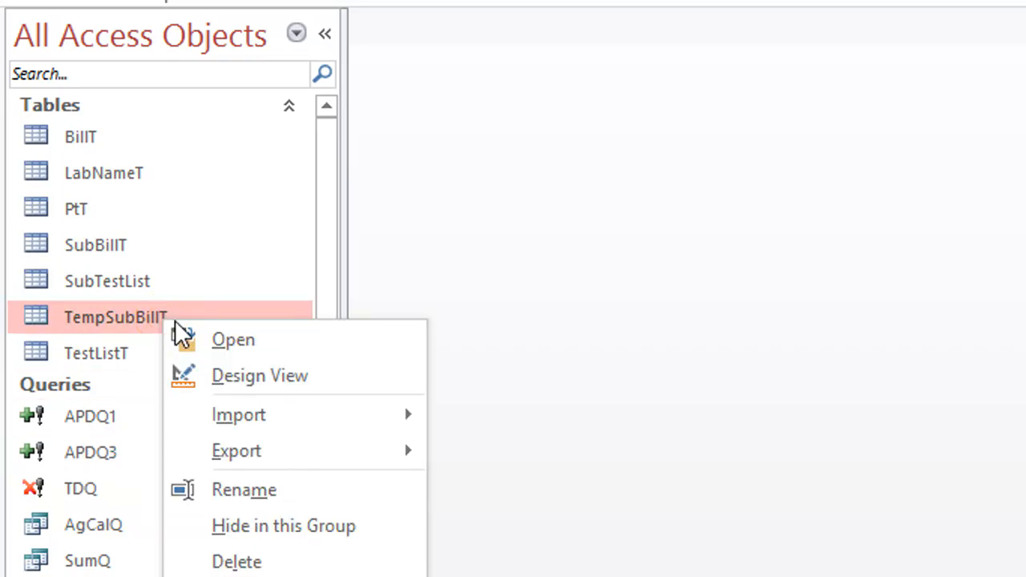
pyautogui.click(268, 377)
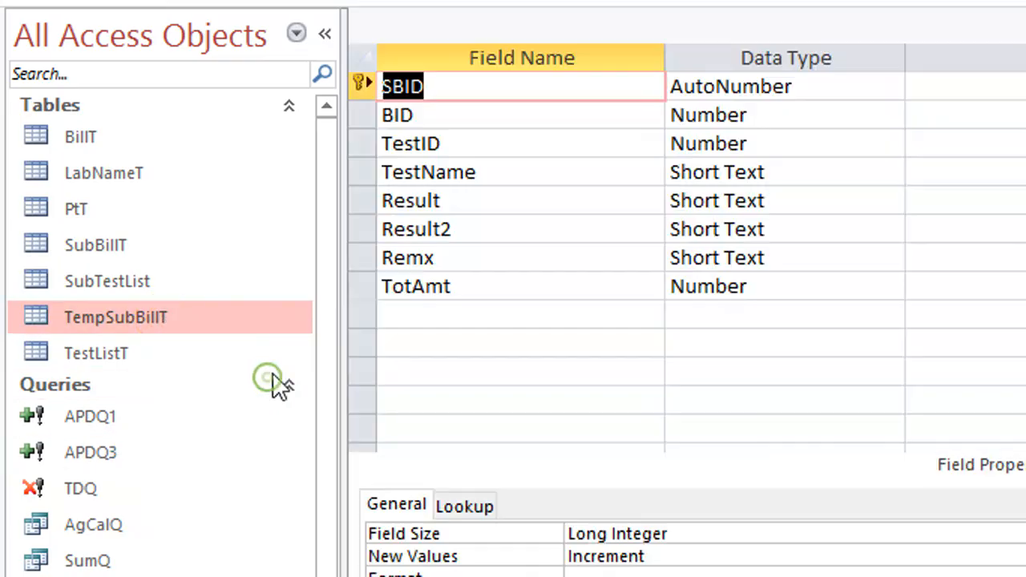
pyautogui.rightClick(372, 141)
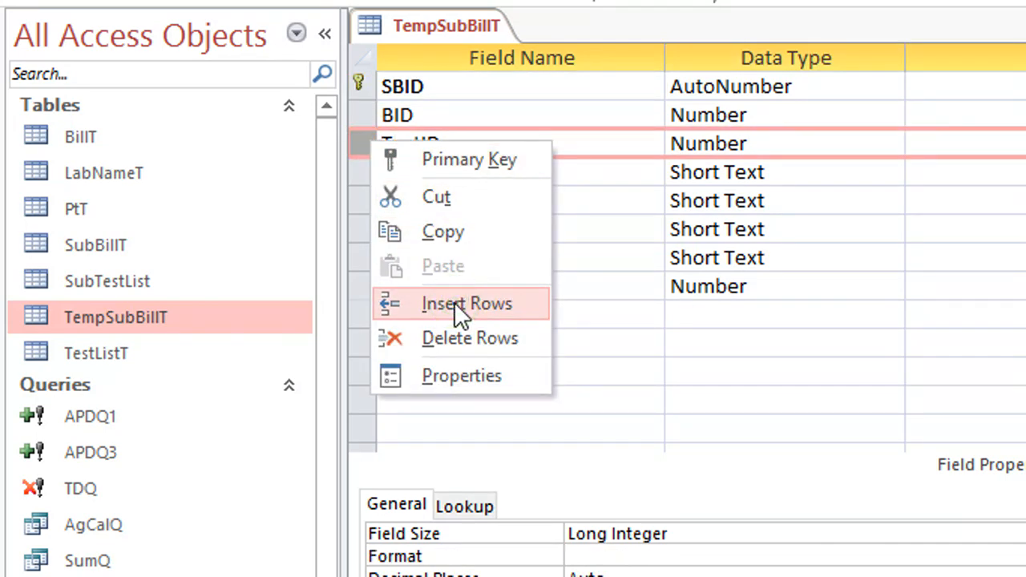
pyautogui.click(454, 303)
pyautogui.click(371, 173)
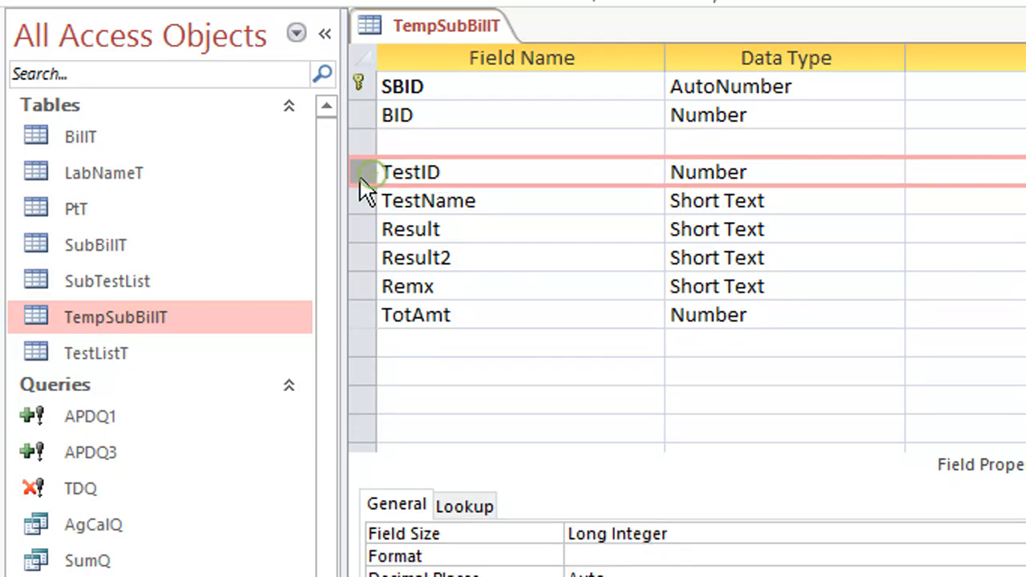
pyautogui.moveTo(360, 174); pyautogui.dragTo(364, 138)
# Step: Name the blank field in TempSubBillT SubTestID and set its data type to Number
pyautogui.click(405, 173)
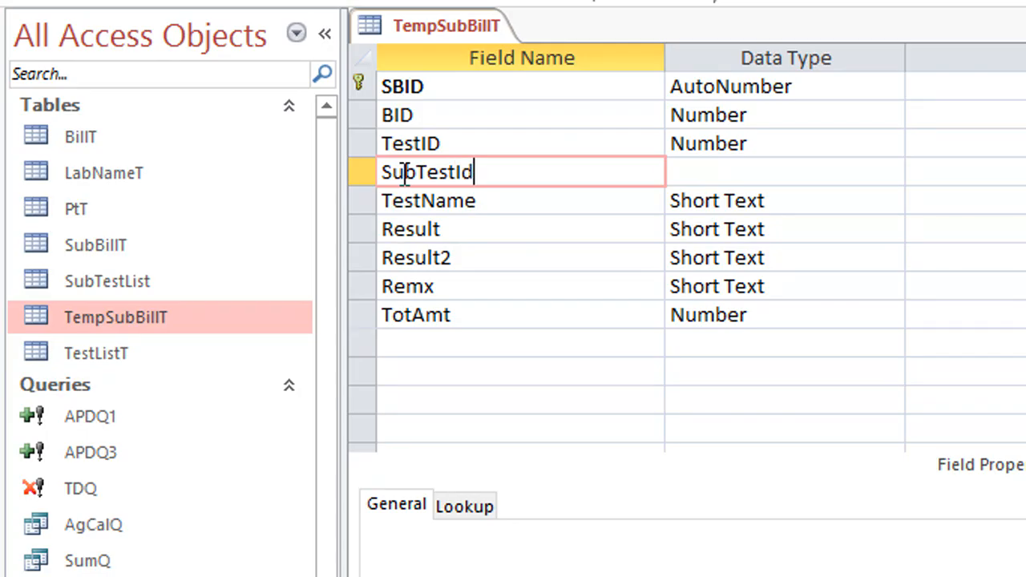
pyautogui.press('Tab')
pyautogui.write('Number')
pyautogui.press('Tab')
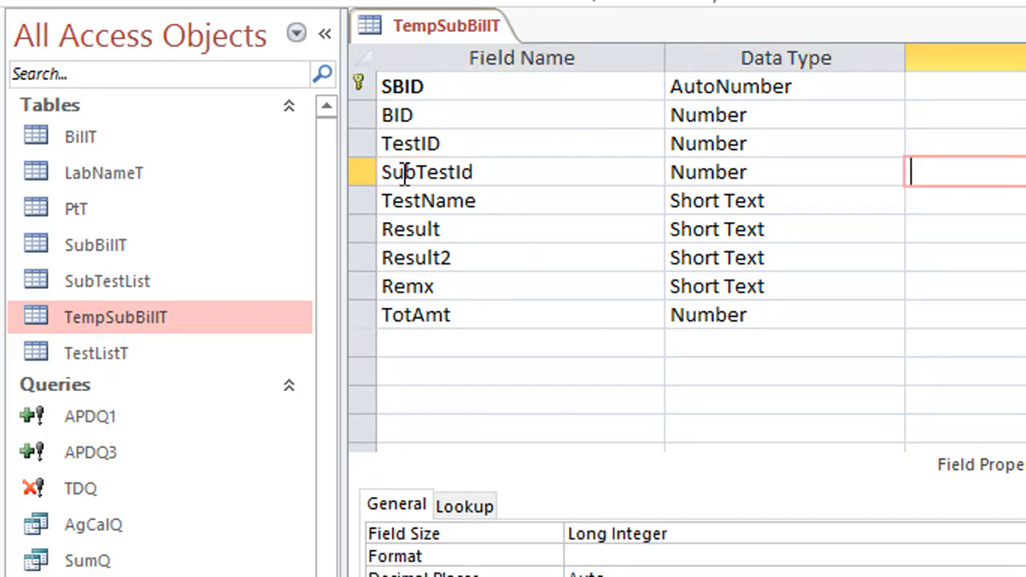
pyautogui.moveTo(484, 172); pyautogui.dragTo(465, 175)
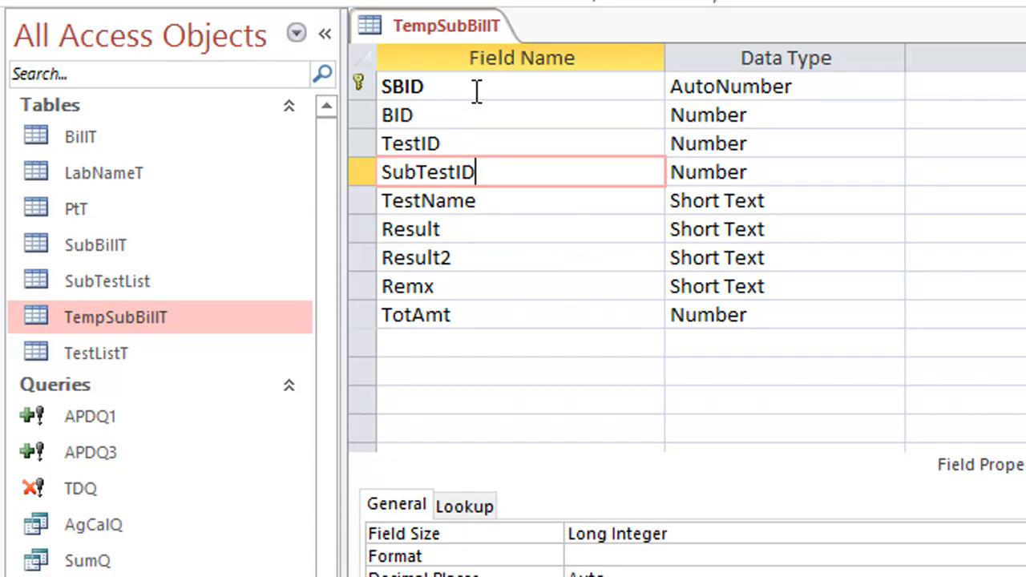
pyautogui.write('D')
# Step: Save the TempSubBillT table design and close the table
pyautogui.rightClick(479, 34)
pyautogui.click(499, 115)
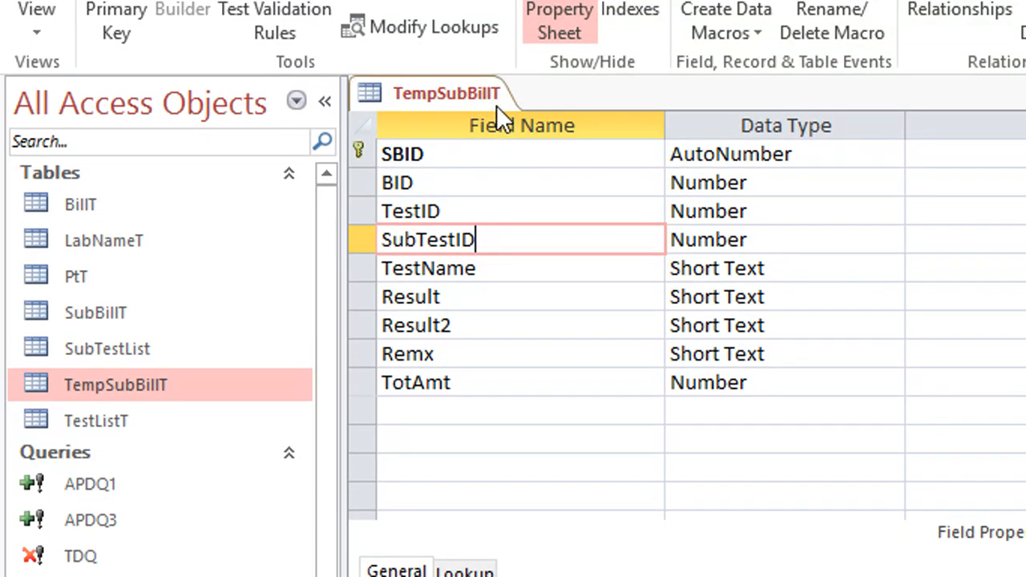
pyautogui.rightClick(496, 105)
pyautogui.click(533, 122)
pyautogui.rightClick(484, 89)
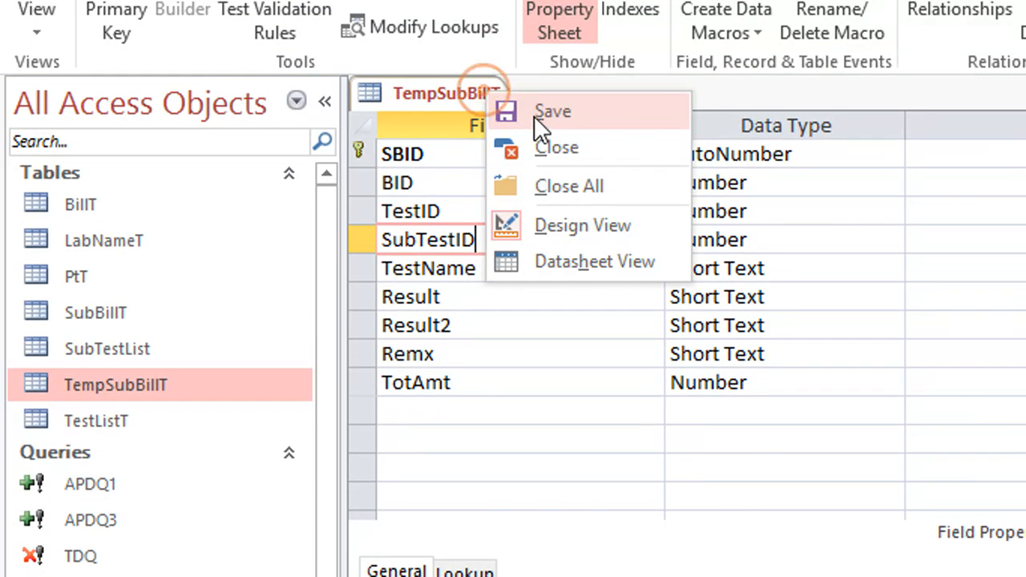
pyautogui.click(533, 115)
pyautogui.rightClick(470, 91)
pyautogui.click(506, 144)
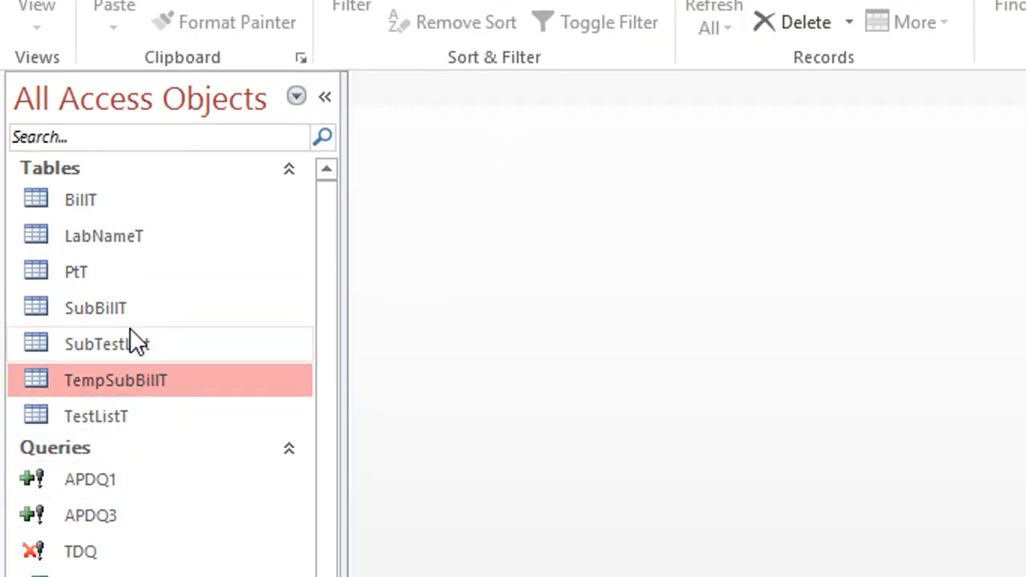
# Step: Open the SubBillT table in Design View and insert a blank field row between TestID and TestName
pyautogui.click(141, 346)
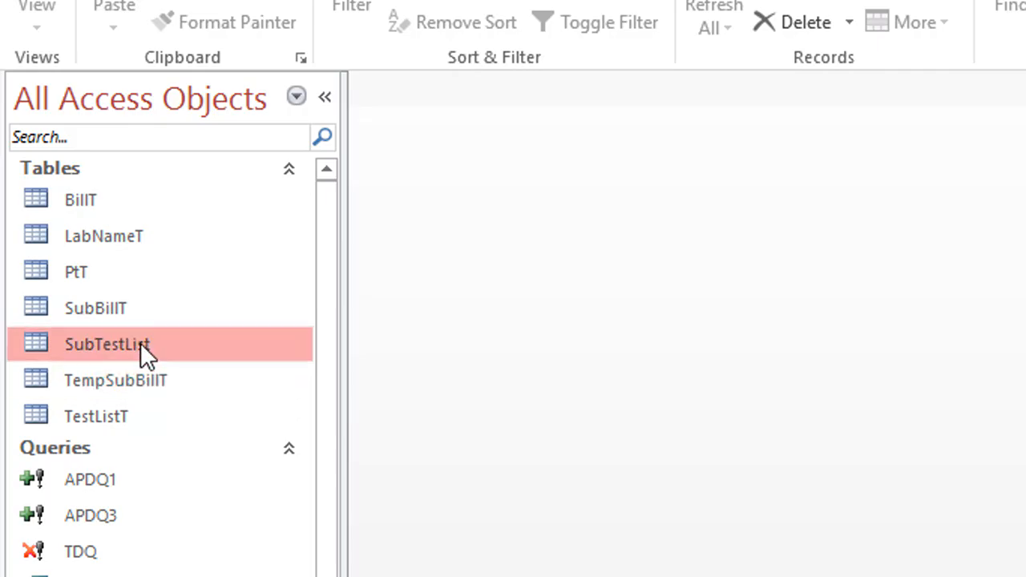
pyautogui.rightClick(140, 342)
pyautogui.rightClick(109, 311)
pyautogui.click(201, 370)
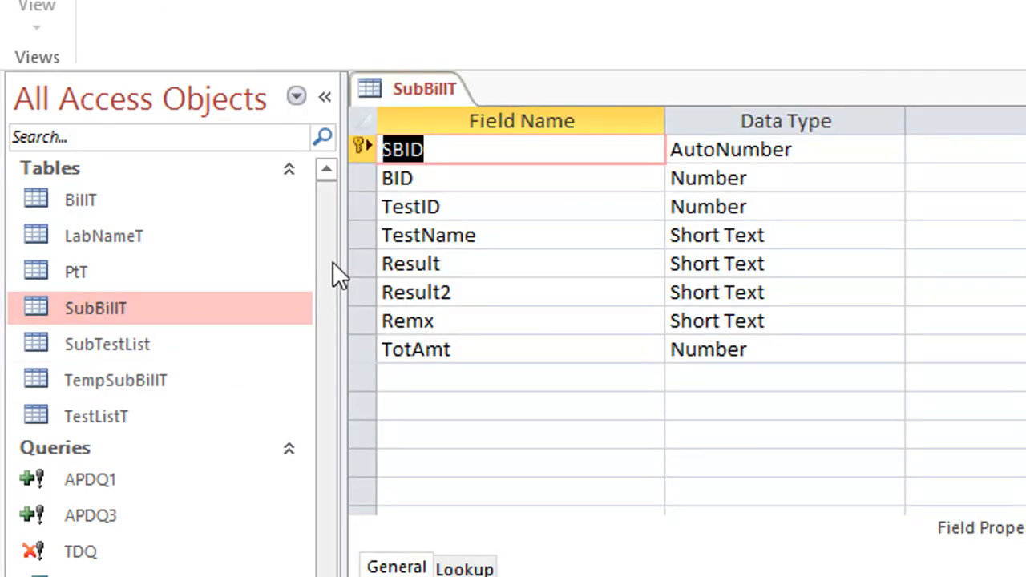
pyautogui.click(362, 206)
pyautogui.rightClick(363, 205)
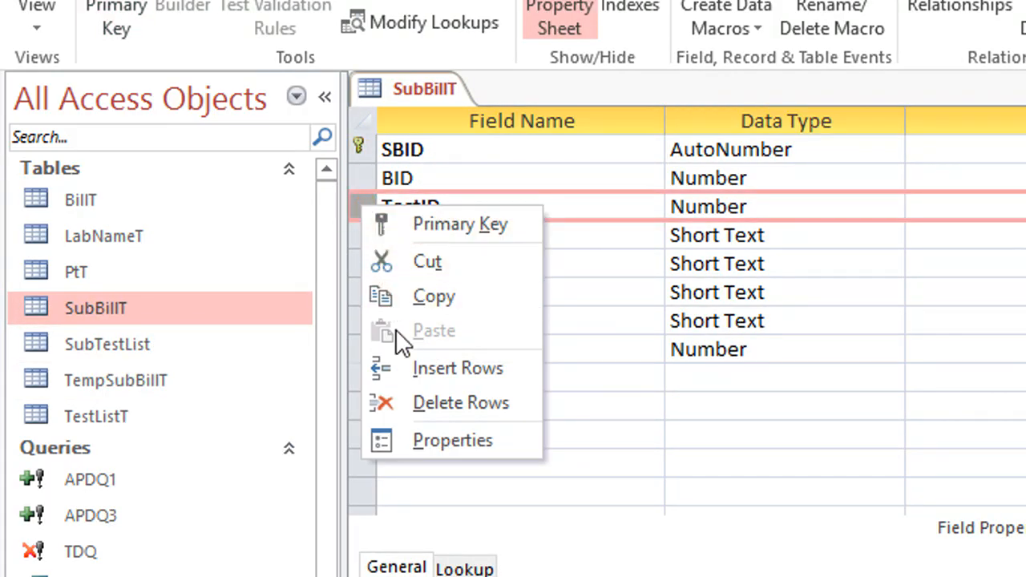
pyautogui.click(403, 367)
pyautogui.click(365, 232)
pyautogui.moveTo(365, 232); pyautogui.dragTo(373, 214)
# Step: Name the blank field in SubBillT SubTestID and set its data type to Number
pyautogui.click(385, 232)
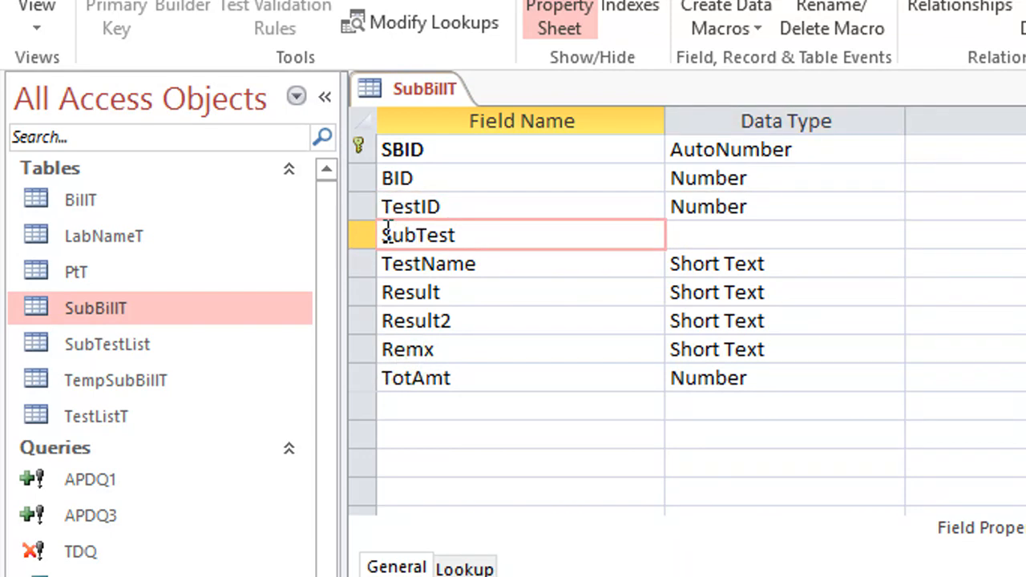
pyautogui.write('SubTestID')
pyautogui.press('Tab')
pyautogui.write('n')
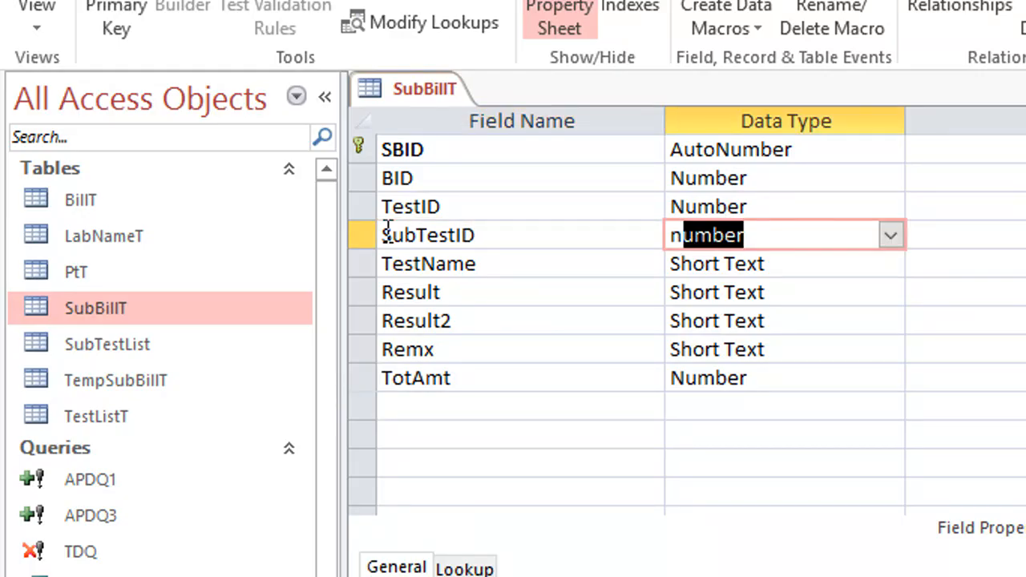
pyautogui.press('Tab')
pyautogui.click(371, 263)
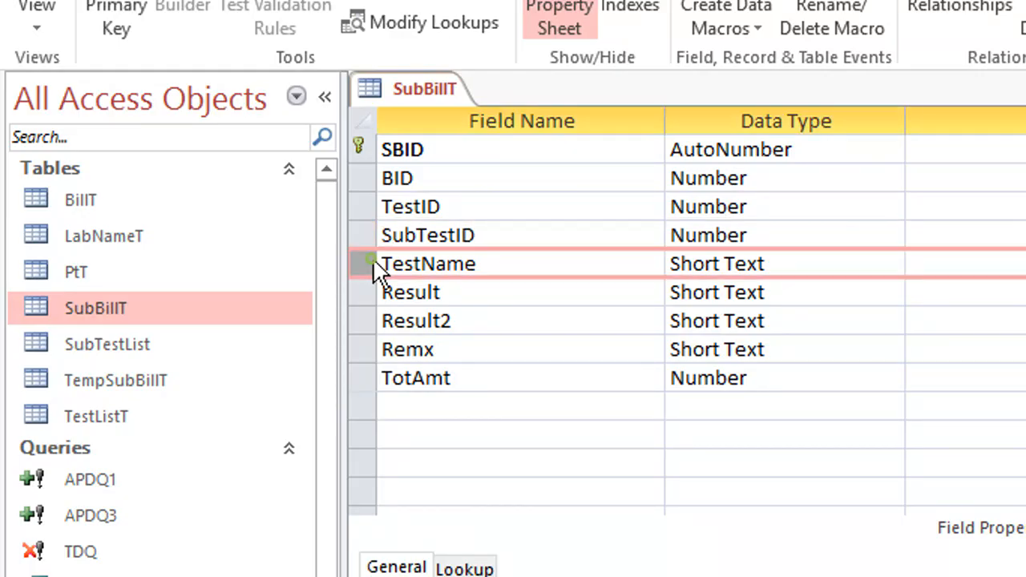
pyautogui.rightClick(373, 258)
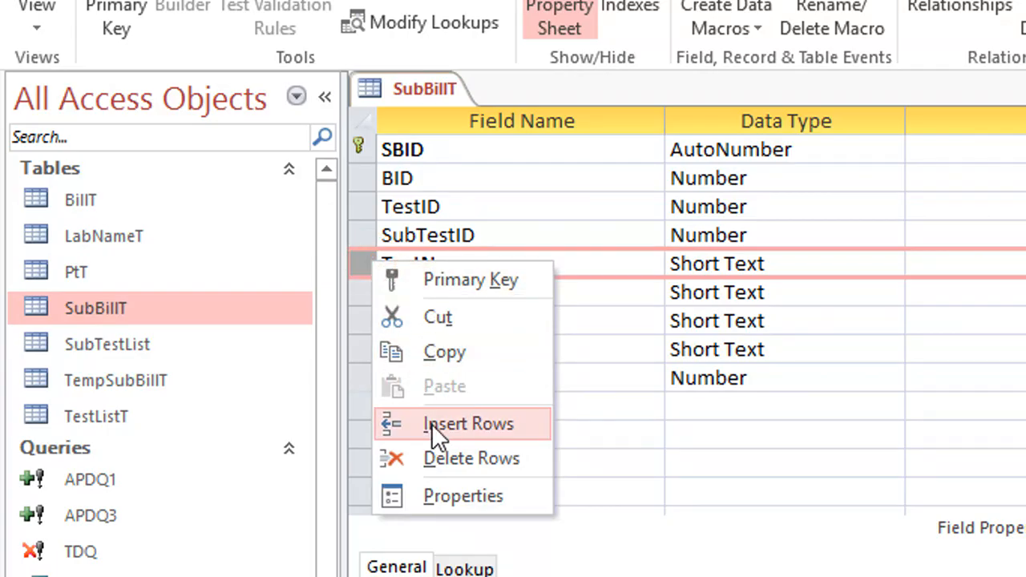
pyautogui.click(473, 427)
pyautogui.click(452, 269)
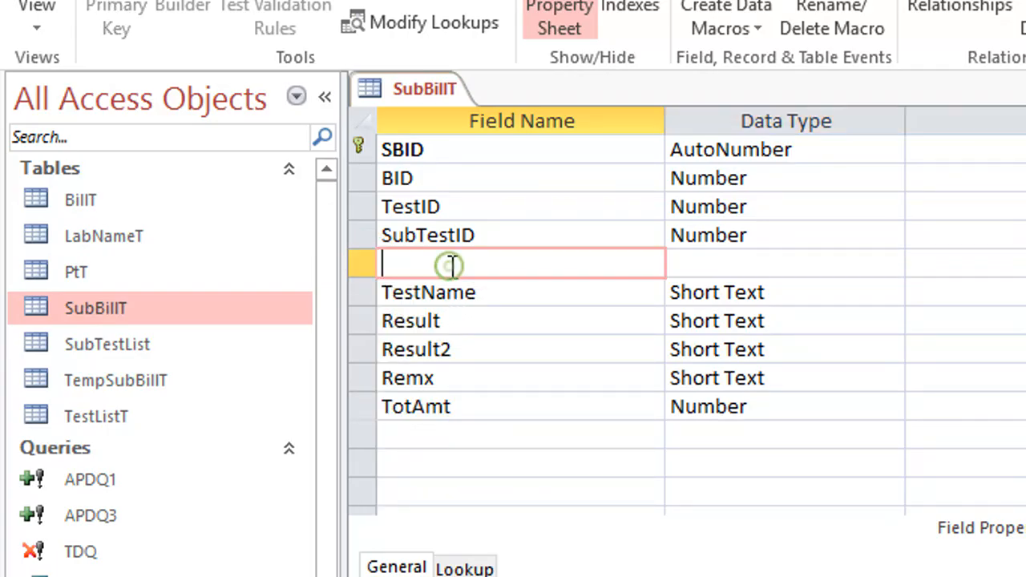
pyautogui.click(364, 292)
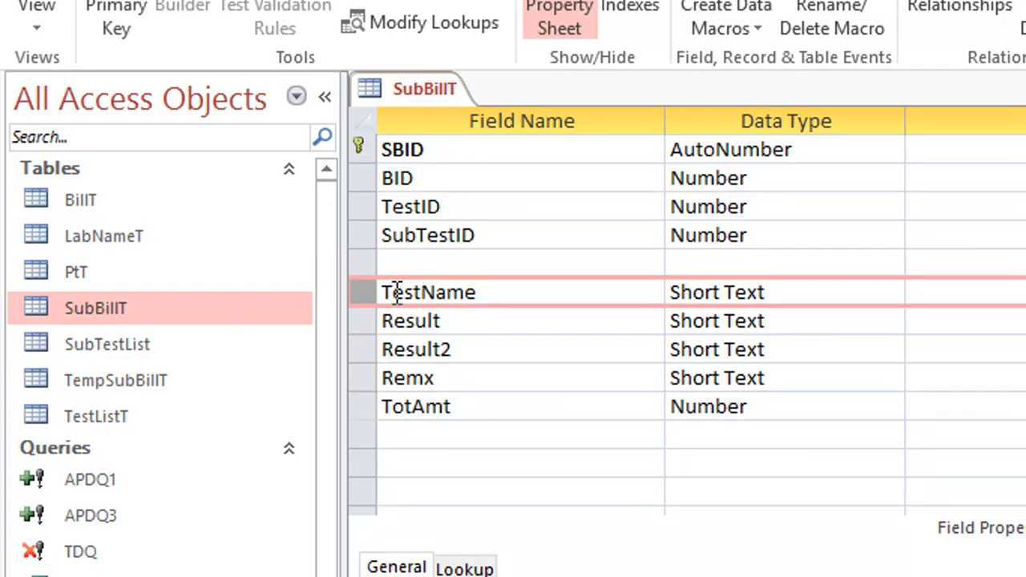
pyautogui.hotkey('ctrl', 'z')
# Step: Save and close the SubBillT table
pyautogui.rightClick(445, 100)
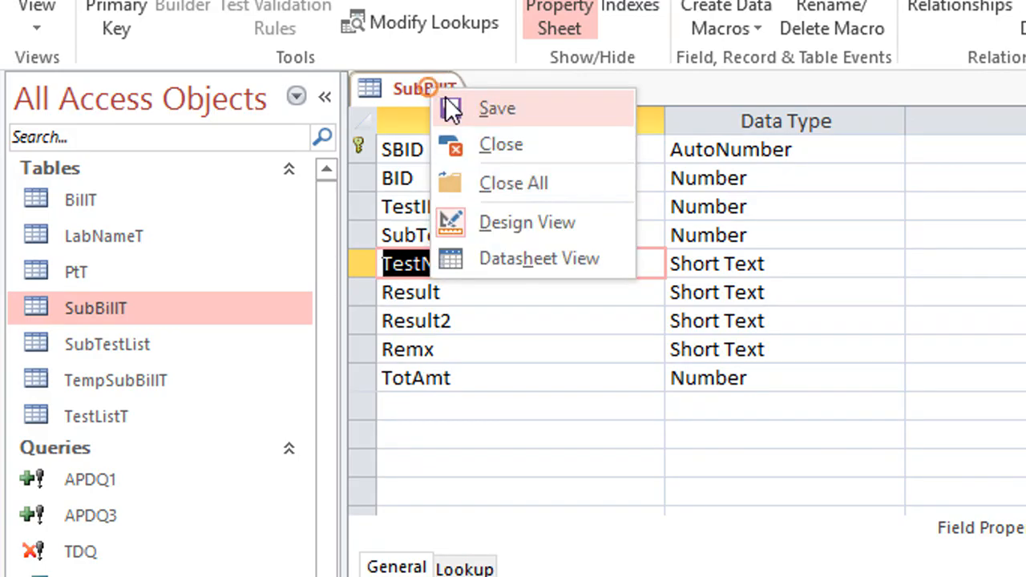
pyautogui.click(486, 156)
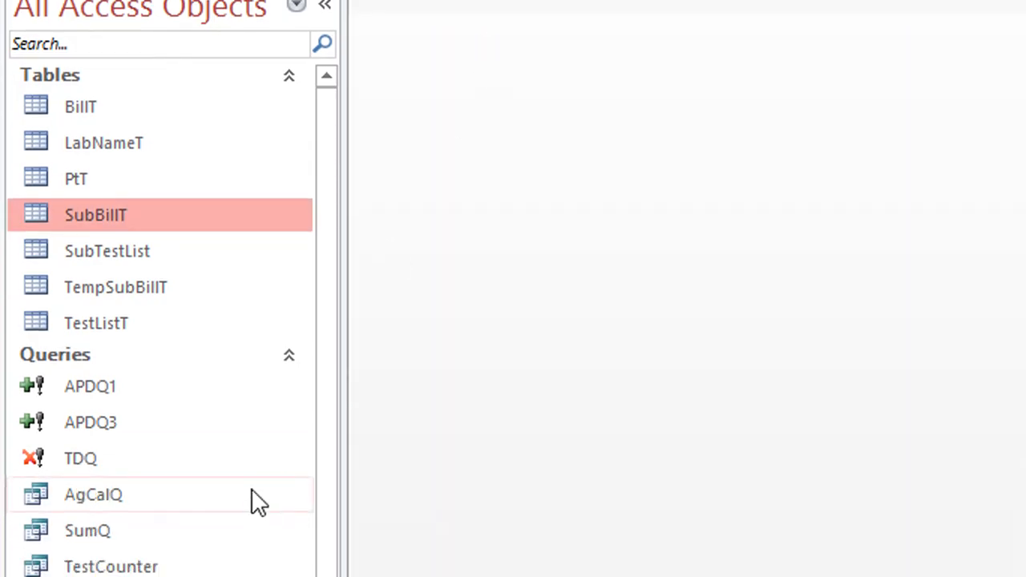
# Step: Copy the APDQ3 append query and paste it as a new query named APDQ2
pyautogui.rightClick(108, 331)
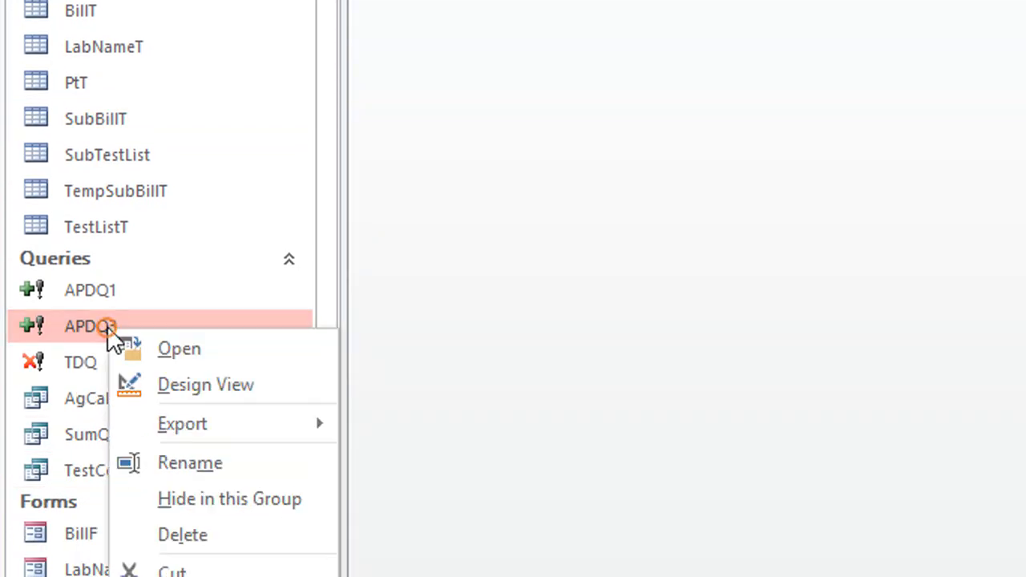
pyautogui.click(212, 505)
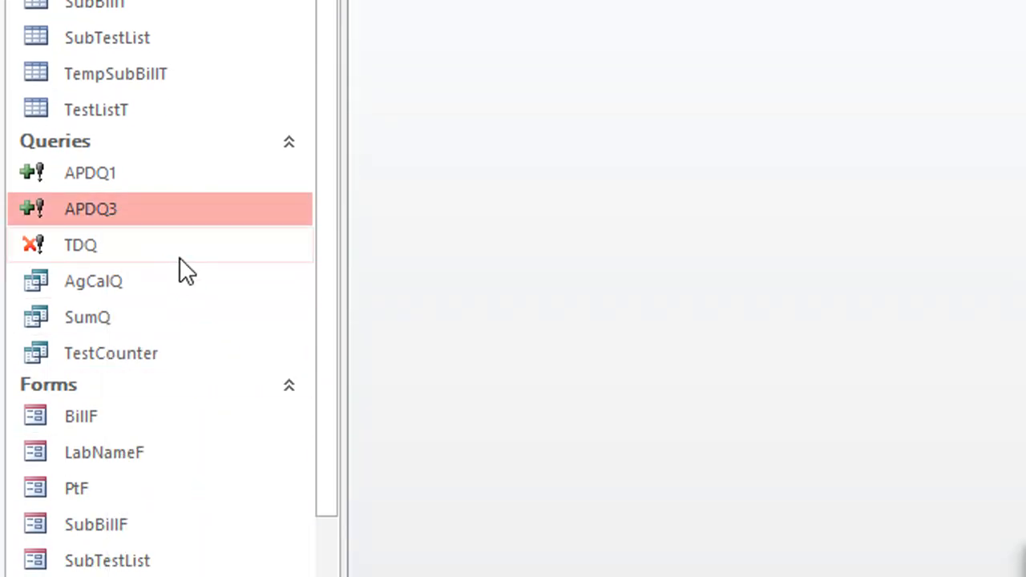
pyautogui.click(856, 88)
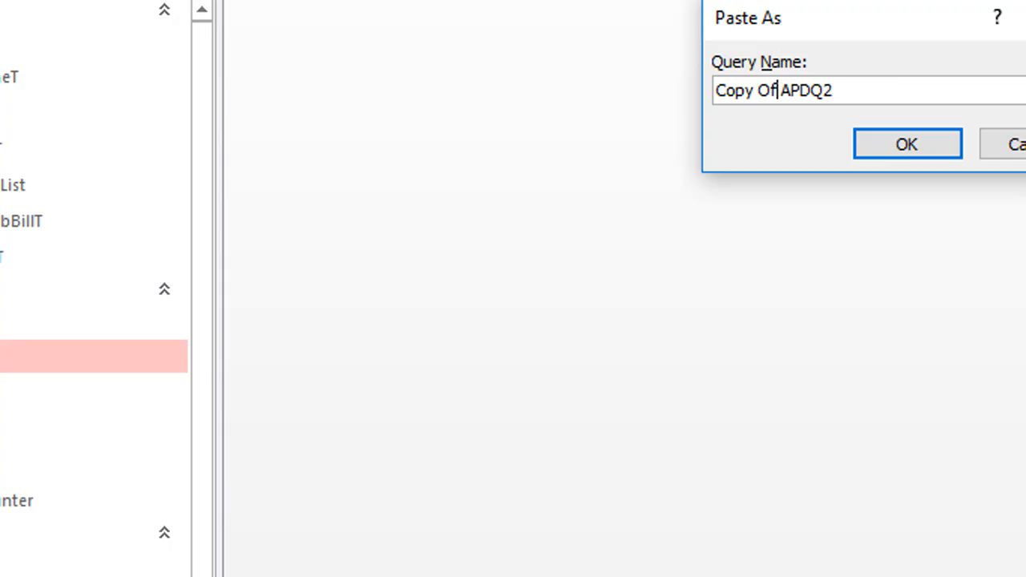
pyautogui.press('BackSpace')
pyautogui.press('BackSpace')
pyautogui.press('BackSpace')
pyautogui.press('BackSpace')
pyautogui.press('BackSpace')
pyautogui.press('BackSpace')
pyautogui.press('BackSpace')
pyautogui.press('BackSpace')
pyautogui.press('Return')
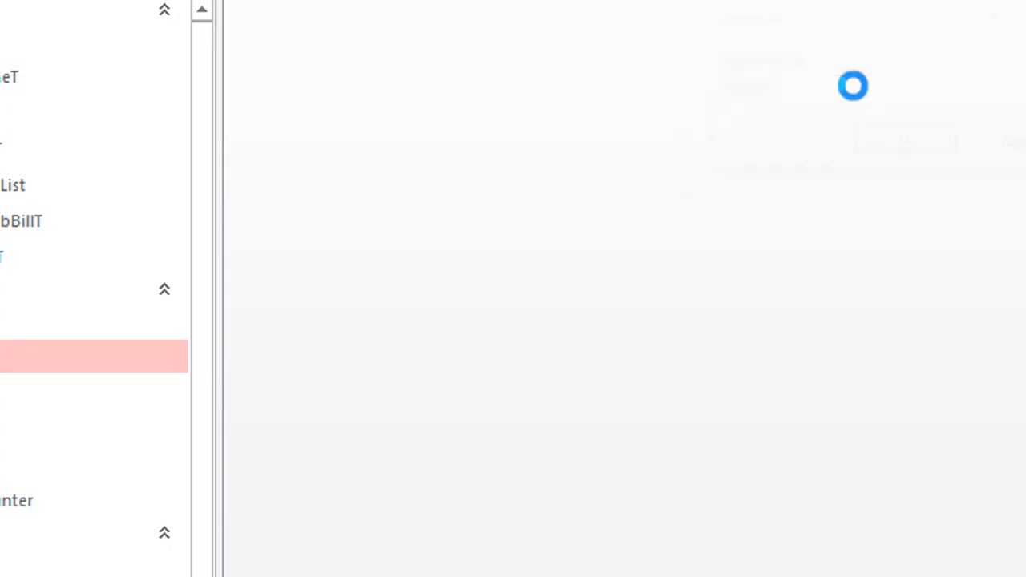
# Step: Open APDQ2 in Design View and enlarge the table area above the design grid to show all TestListT fields
pyautogui.rightClick(5, 356)
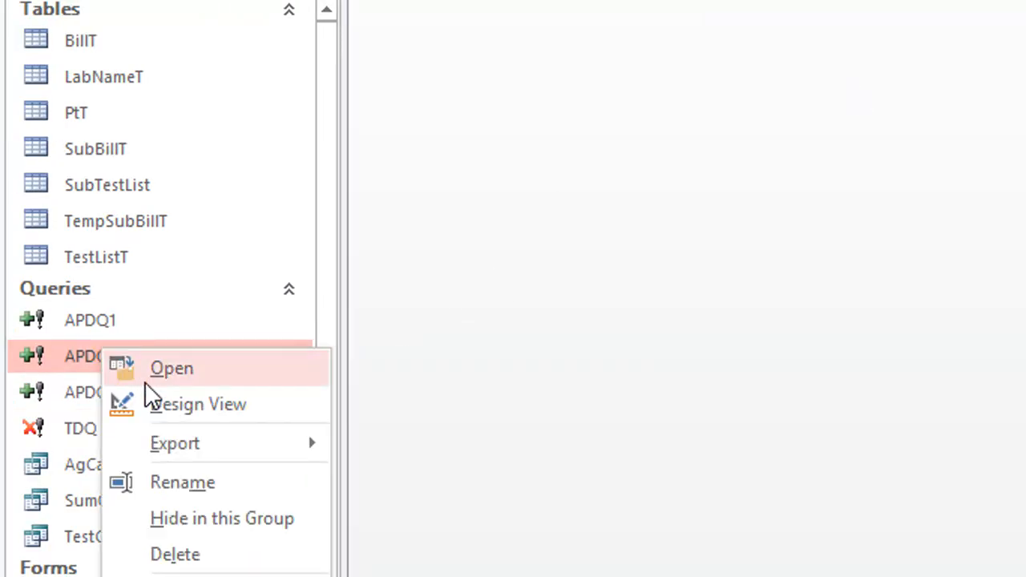
pyautogui.click(34, 402)
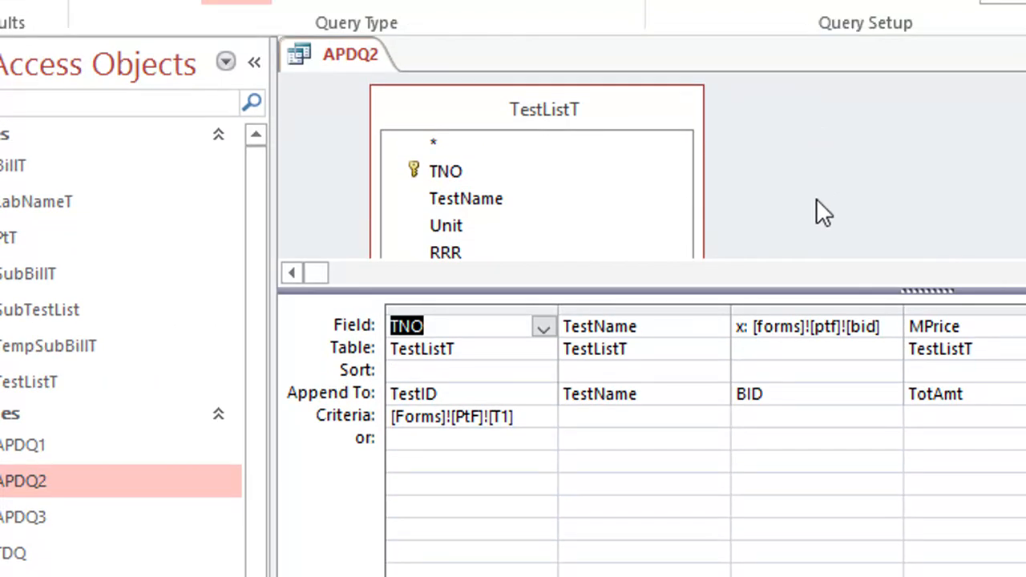
pyautogui.moveTo(825, 290); pyautogui.dragTo(881, 415)
pyautogui.click(874, 371)
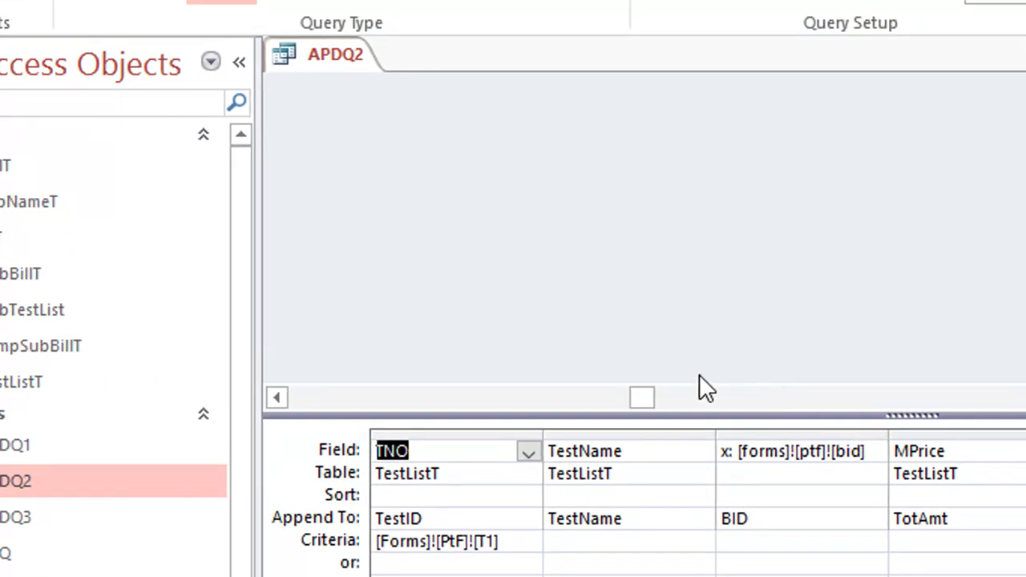
pyautogui.click(331, 396)
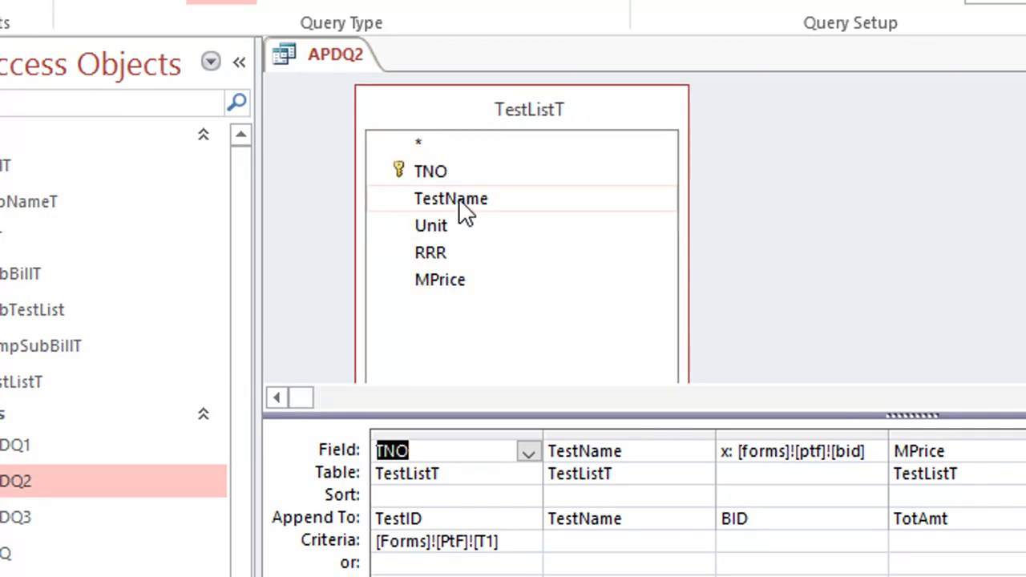
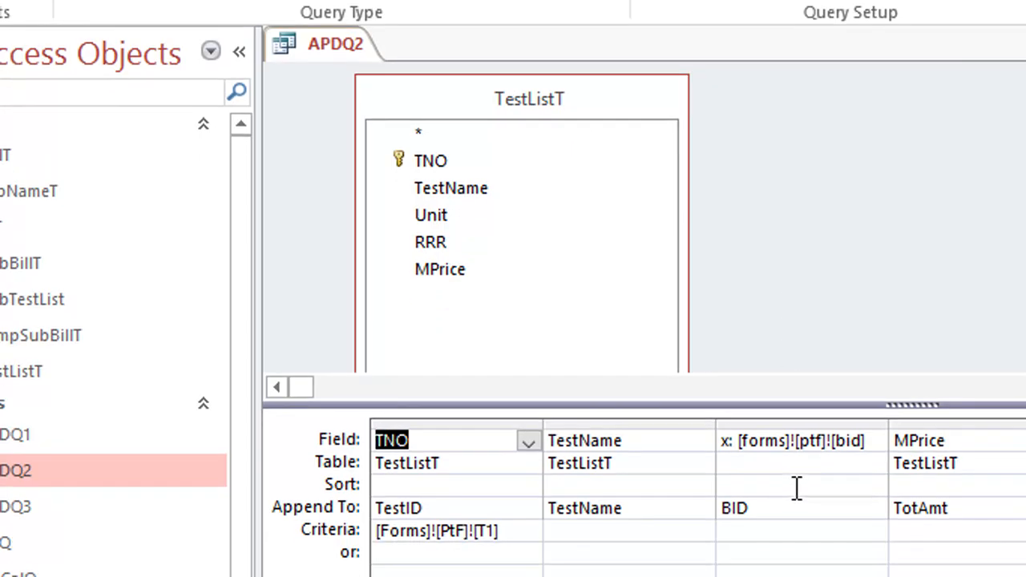
# Step: Add the SubBillT table to the query and enlarge its field list
pyautogui.rightClick(834, 130)
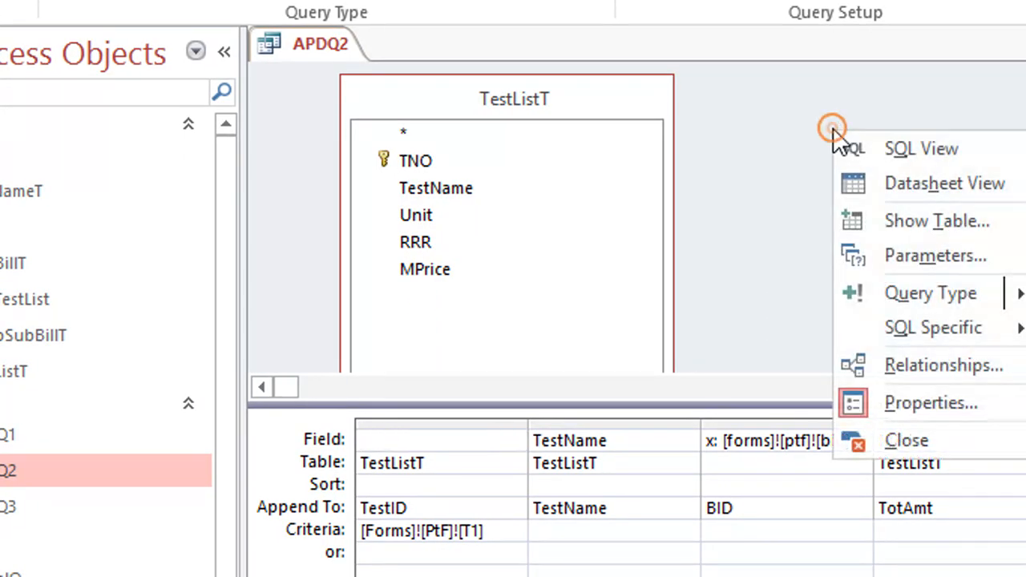
pyautogui.moveTo(874, 294)
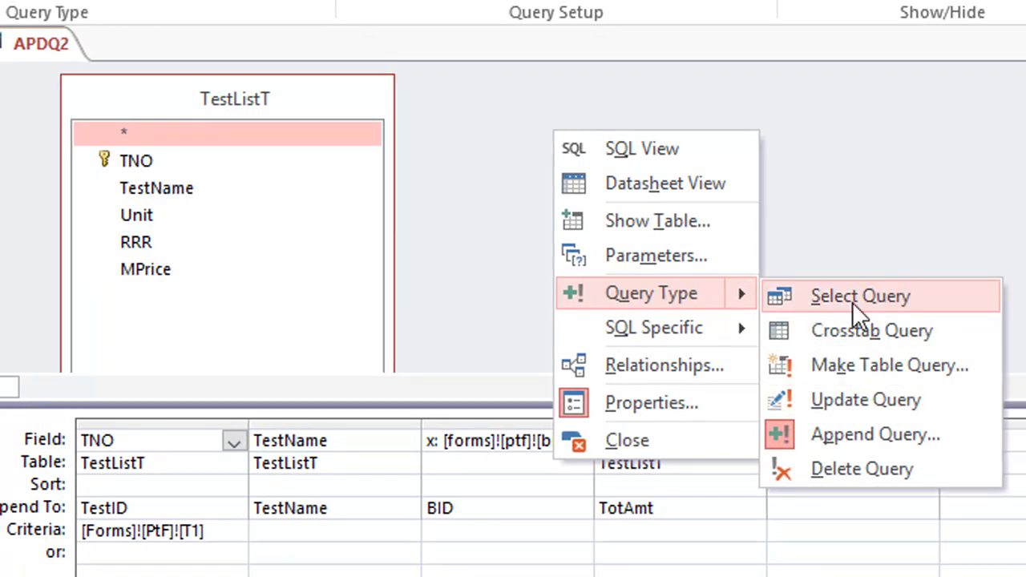
pyautogui.click(696, 220)
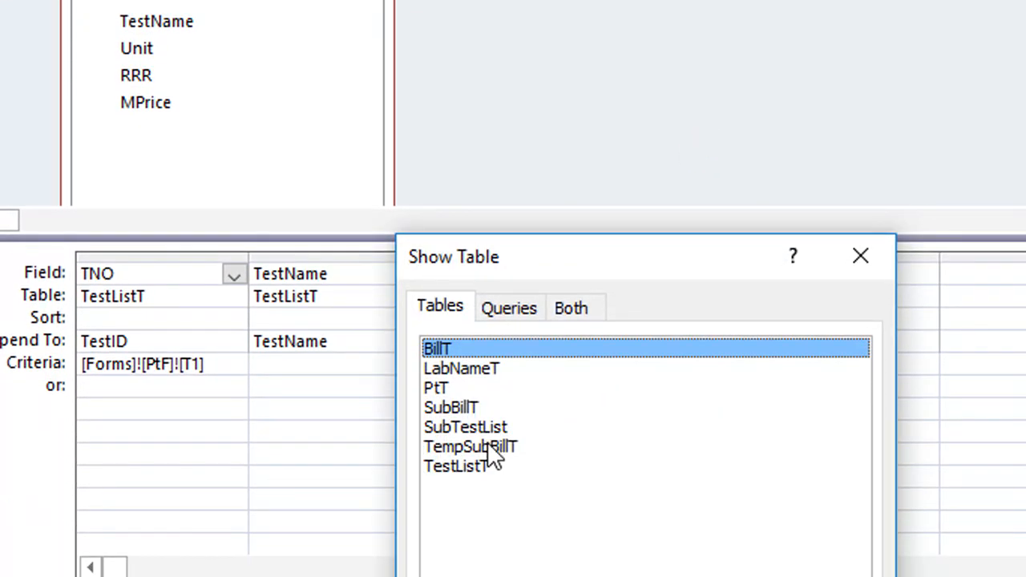
pyautogui.doubleClick(462, 407)
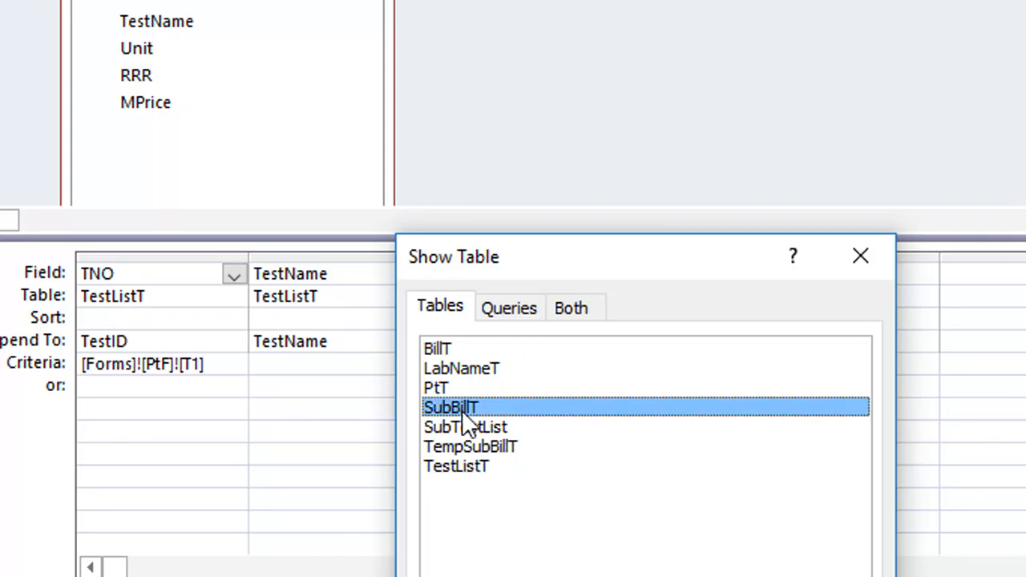
pyautogui.click(856, 256)
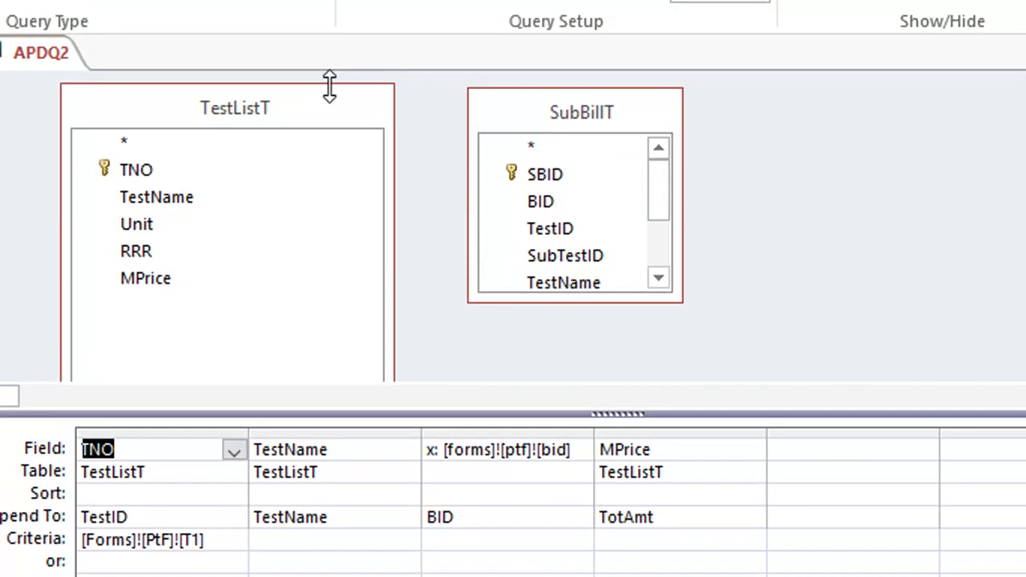
pyautogui.rightClick(307, 103)
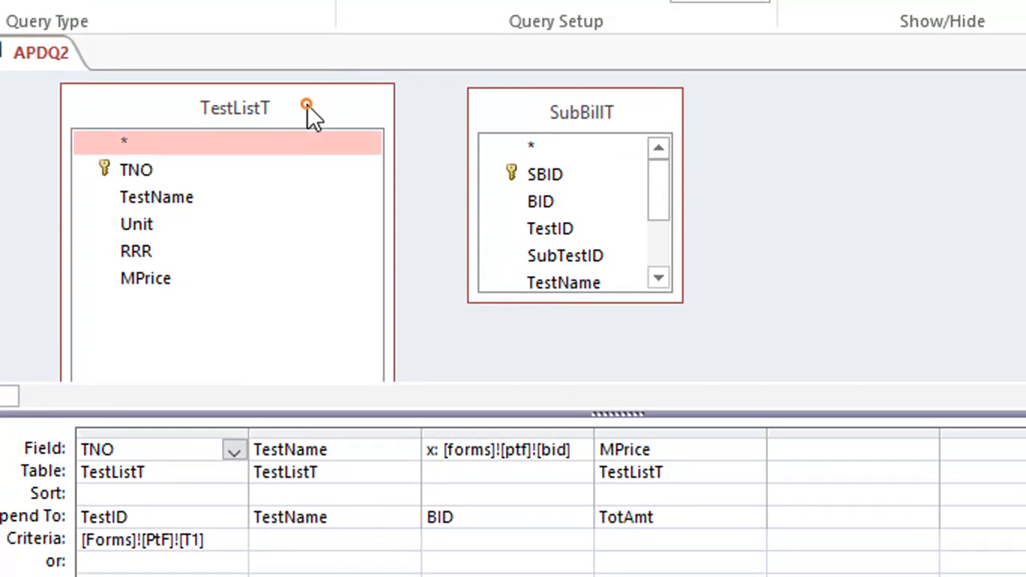
pyautogui.click(818, 241)
pyautogui.moveTo(631, 297); pyautogui.dragTo(622, 374)
# Step: Set the source table of the TNO column to SubBillT
pyautogui.click(210, 473)
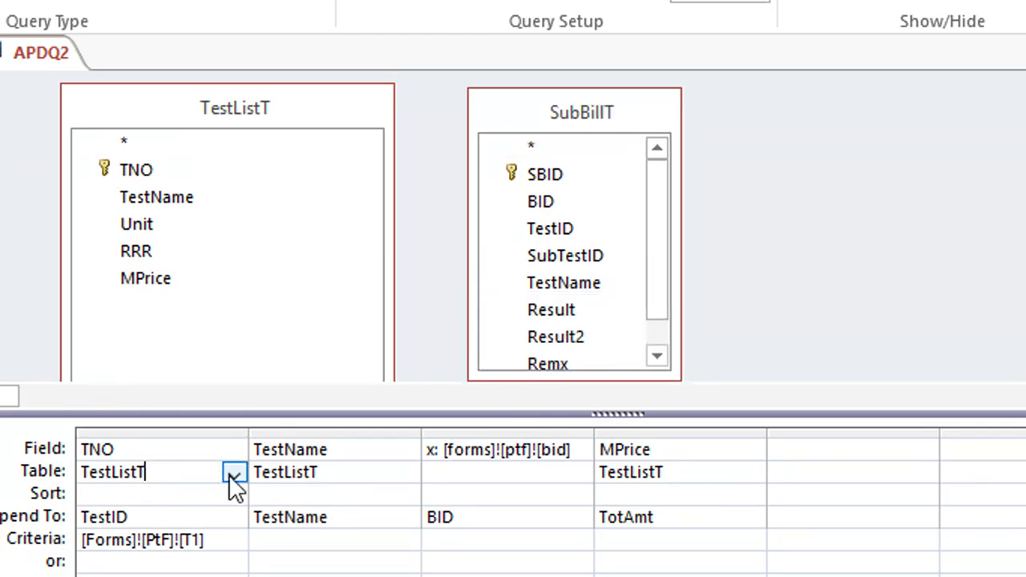
pyautogui.click(232, 473)
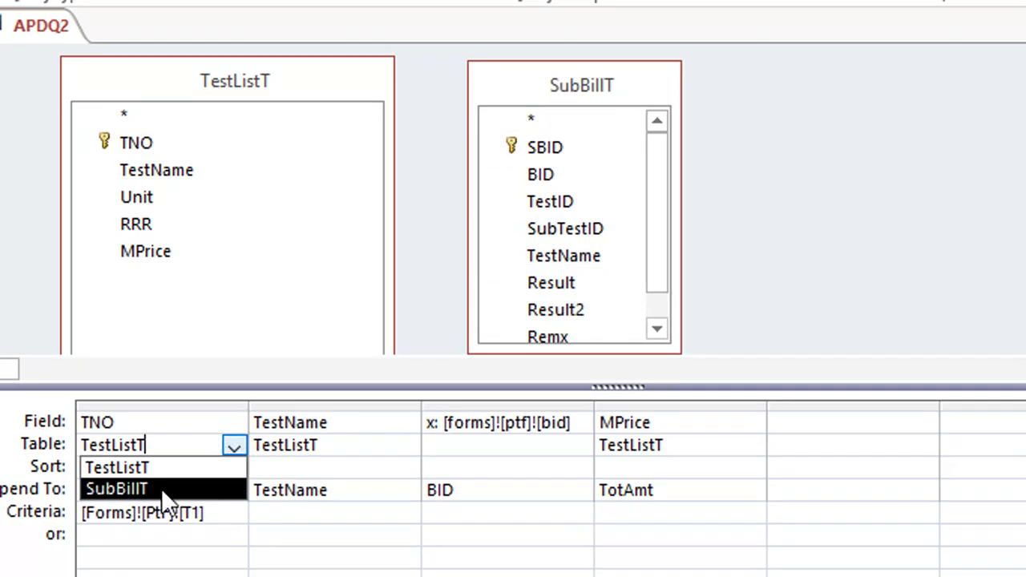
pyautogui.click(162, 489)
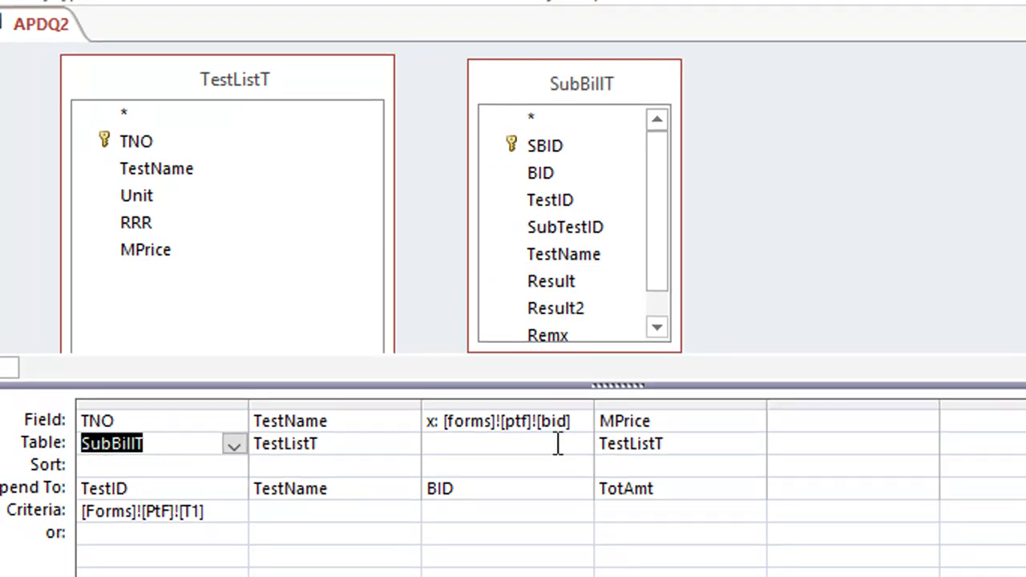
# Step: Delete the MPrice column and remove the TestListT table from the query, putting SubBillT in its place
pyautogui.click(699, 446)
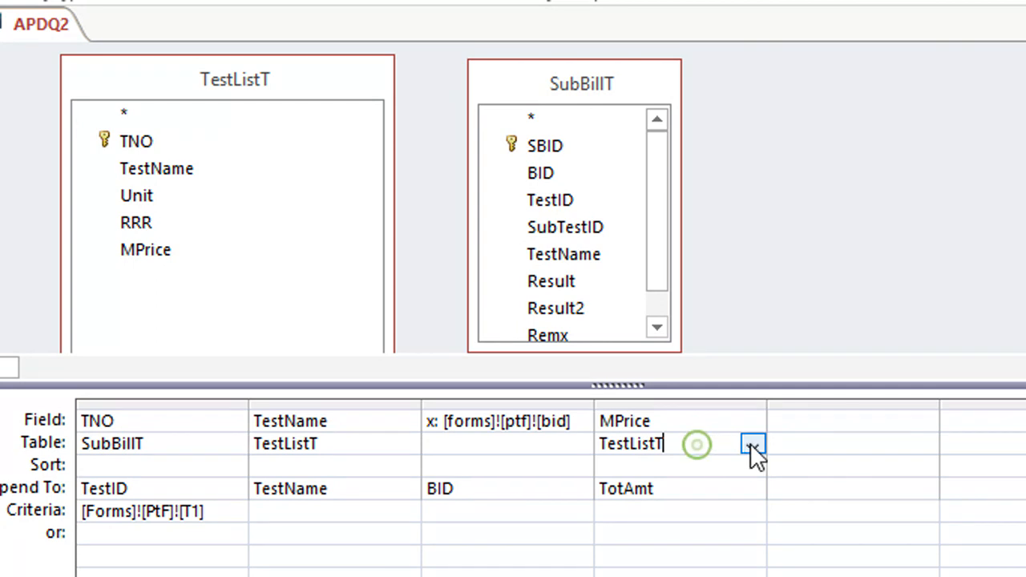
pyautogui.click(721, 403)
pyautogui.press('Delete')
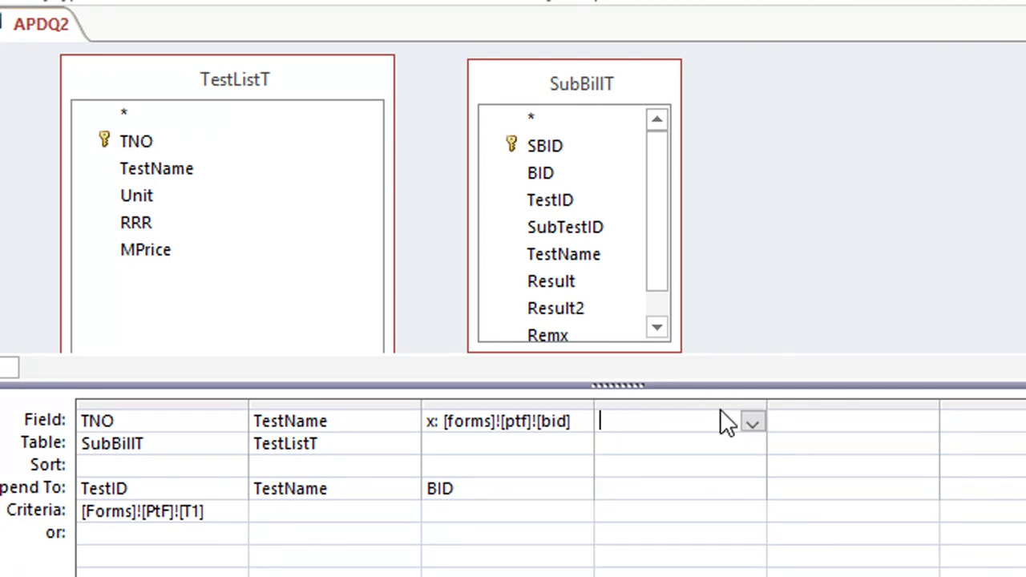
pyautogui.rightClick(279, 80)
pyautogui.click(333, 109)
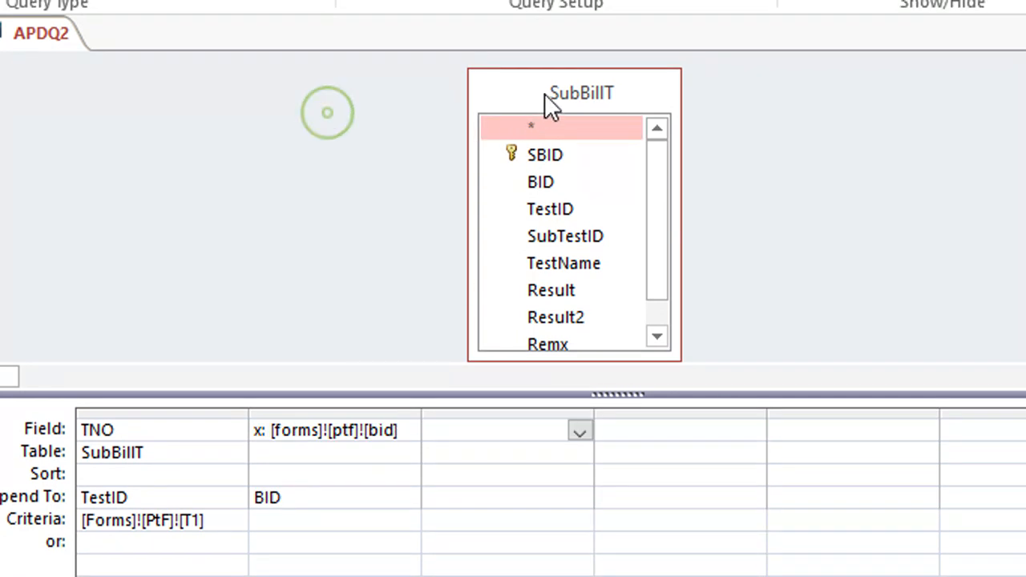
pyautogui.moveTo(550, 96); pyautogui.dragTo(149, 89)
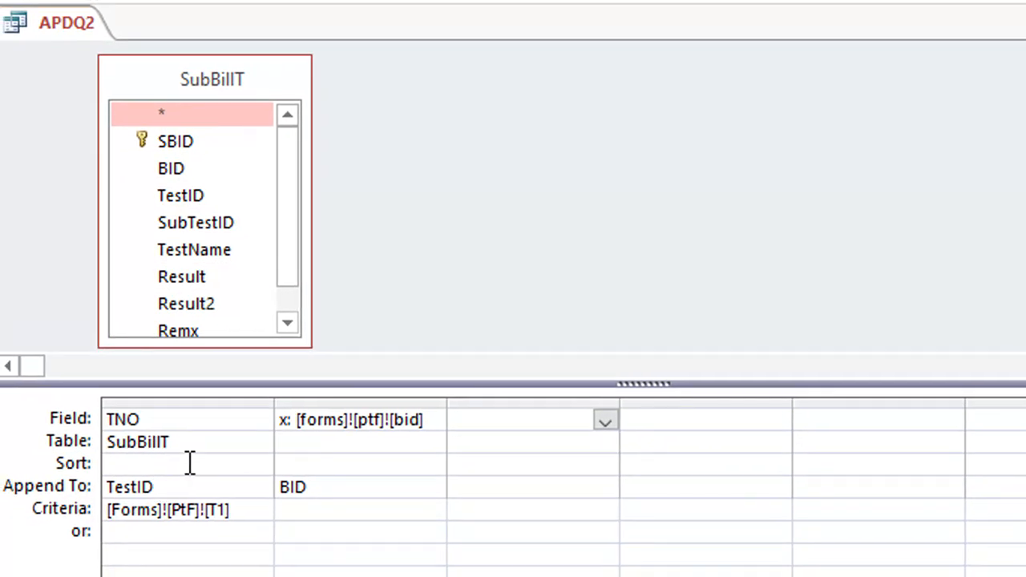
pyautogui.click(193, 423)
pyautogui.click(258, 421)
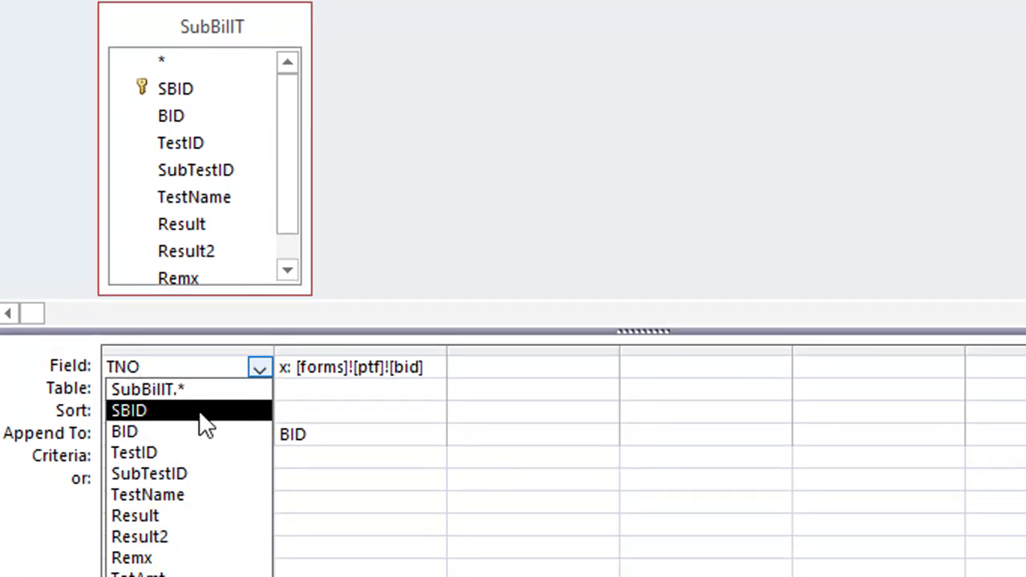
pyautogui.click(163, 411)
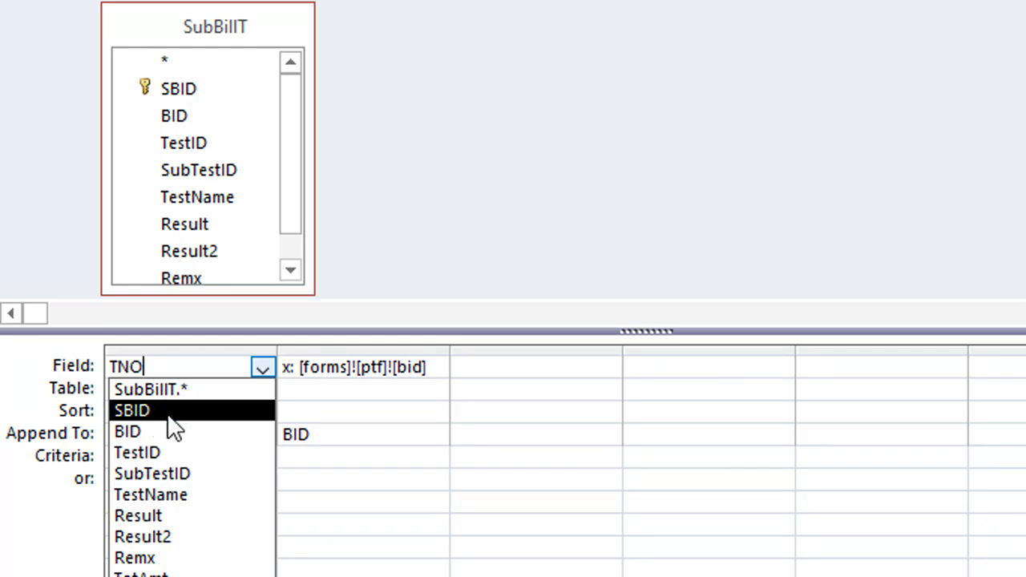
pyautogui.click(394, 238)
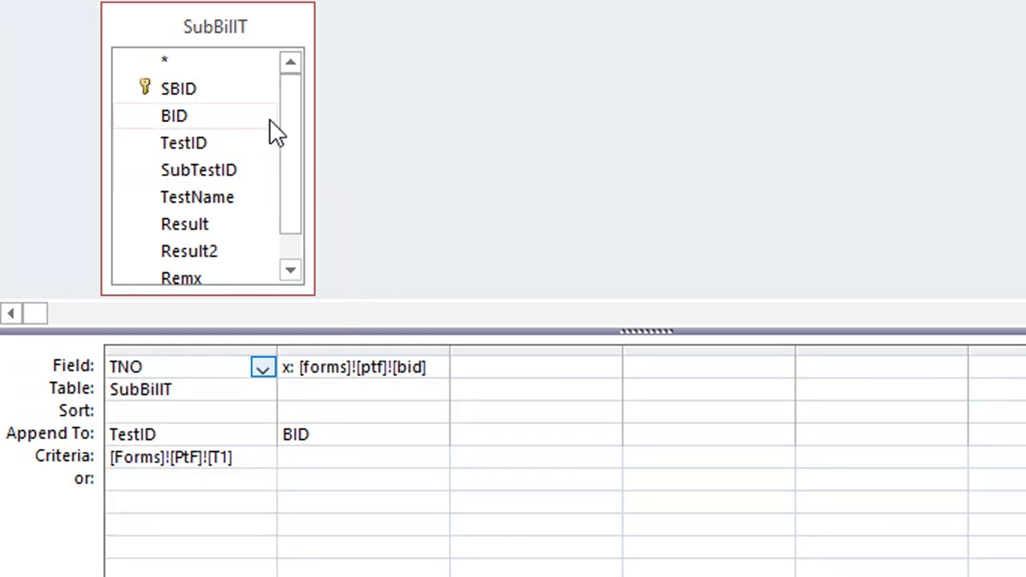
# Step: Add the SubTestList table to the query
pyautogui.rightClick(394, 62)
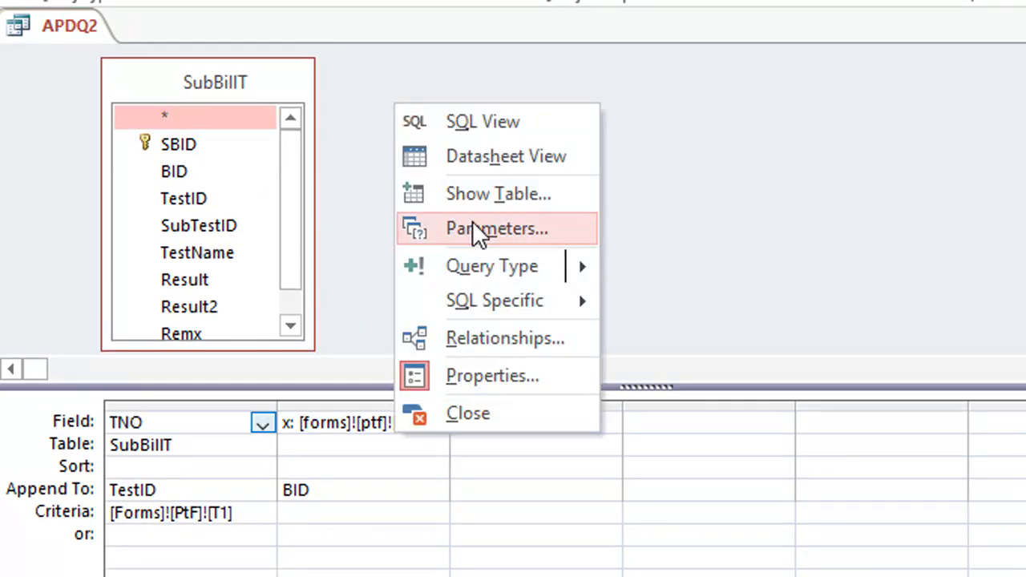
pyautogui.click(522, 196)
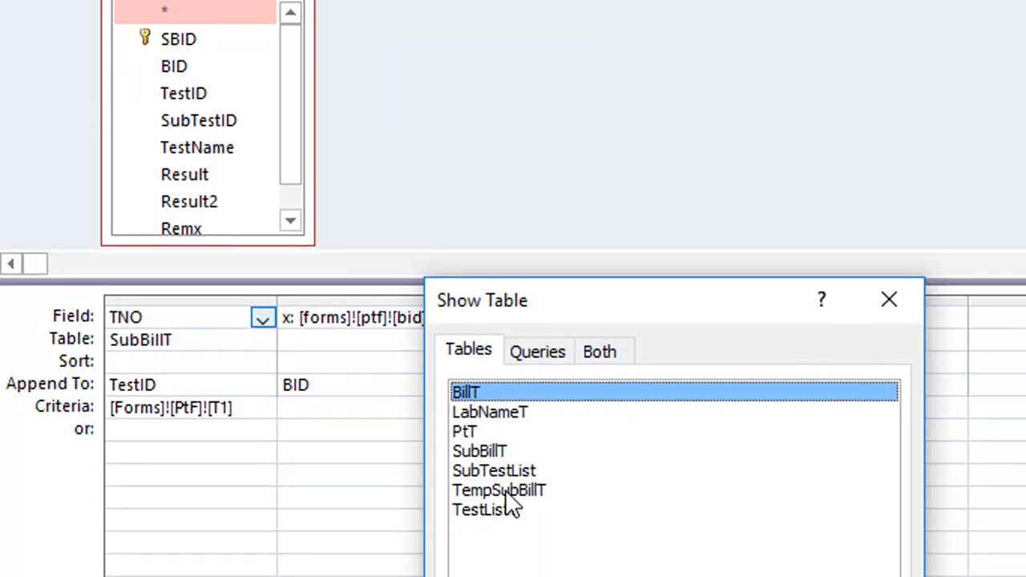
pyautogui.doubleClick(519, 471)
pyautogui.click(278, 84)
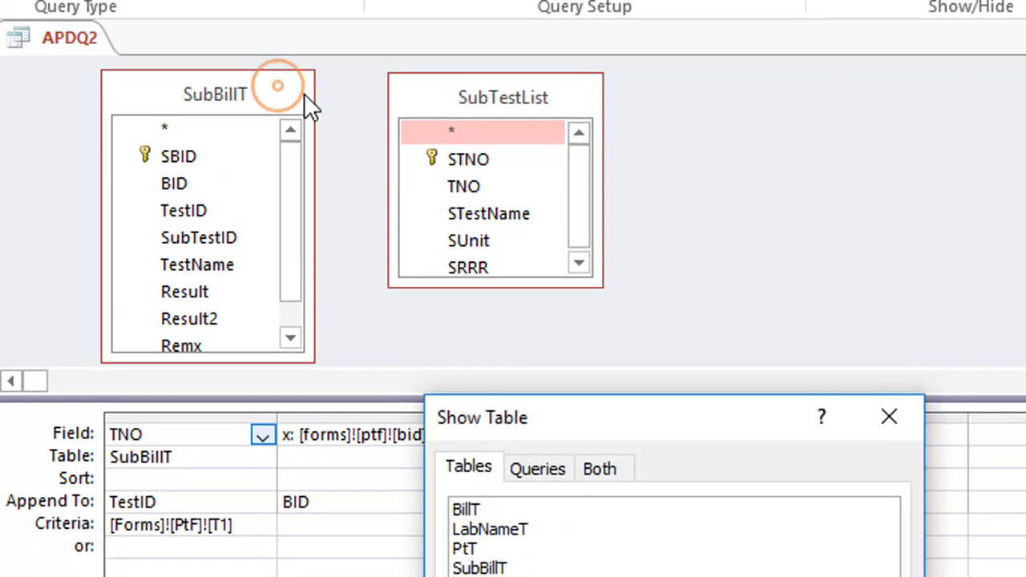
pyautogui.click(887, 420)
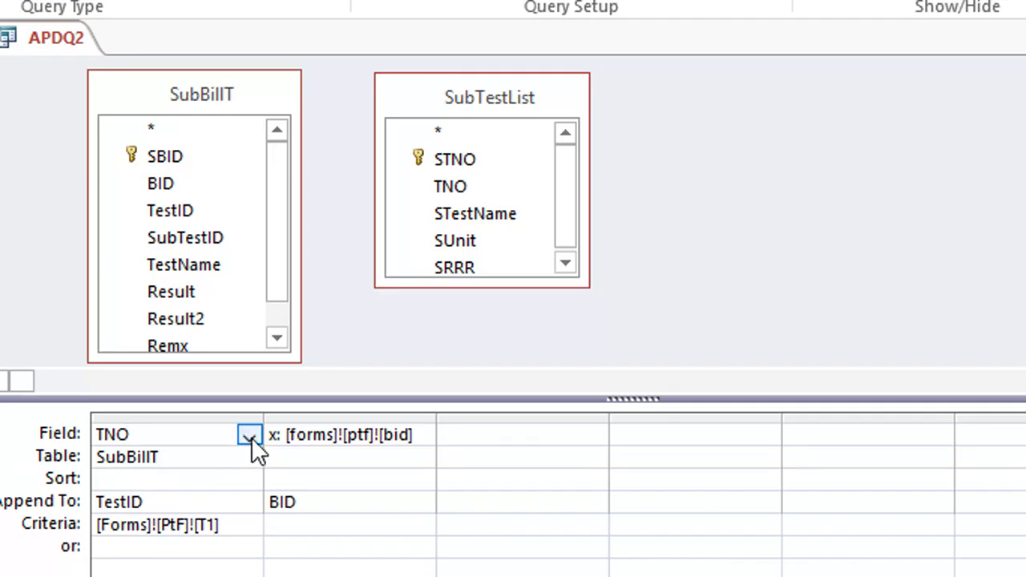
# Step: Change the TNO column to the STNO field from the SubTestList table
pyautogui.click(249, 436)
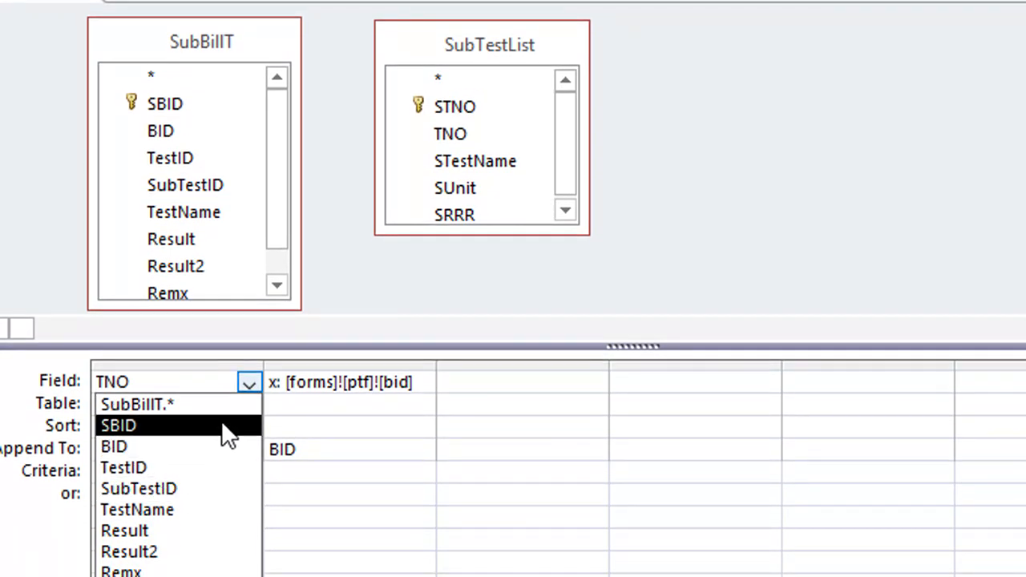
pyautogui.click(471, 451)
pyautogui.click(214, 407)
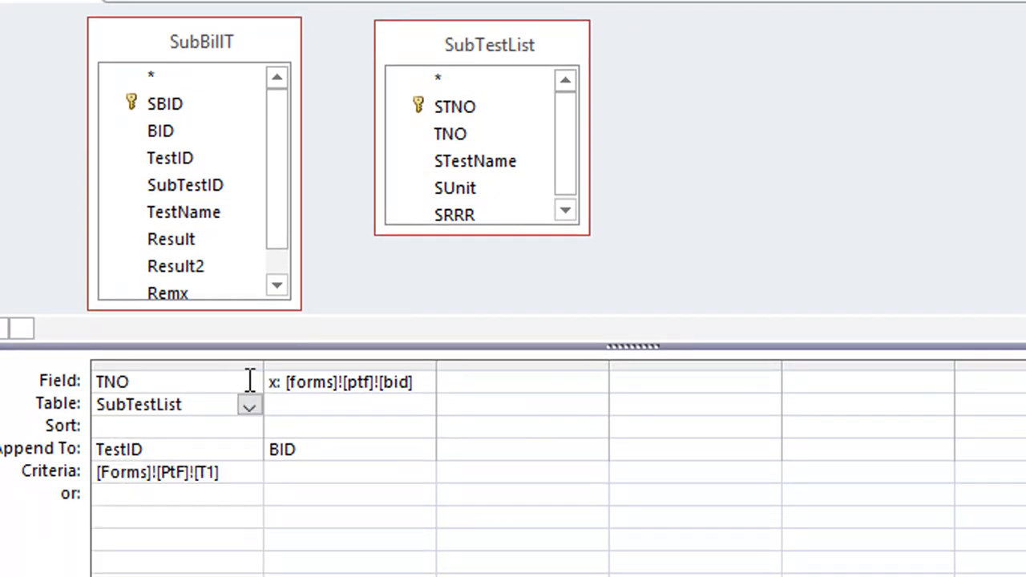
pyautogui.click(249, 382)
pyautogui.click(115, 433)
# Step: Remove the SubBillT table from the query, then move SubTestList into its place and enlarge it to show all fields
pyautogui.rightClick(256, 30)
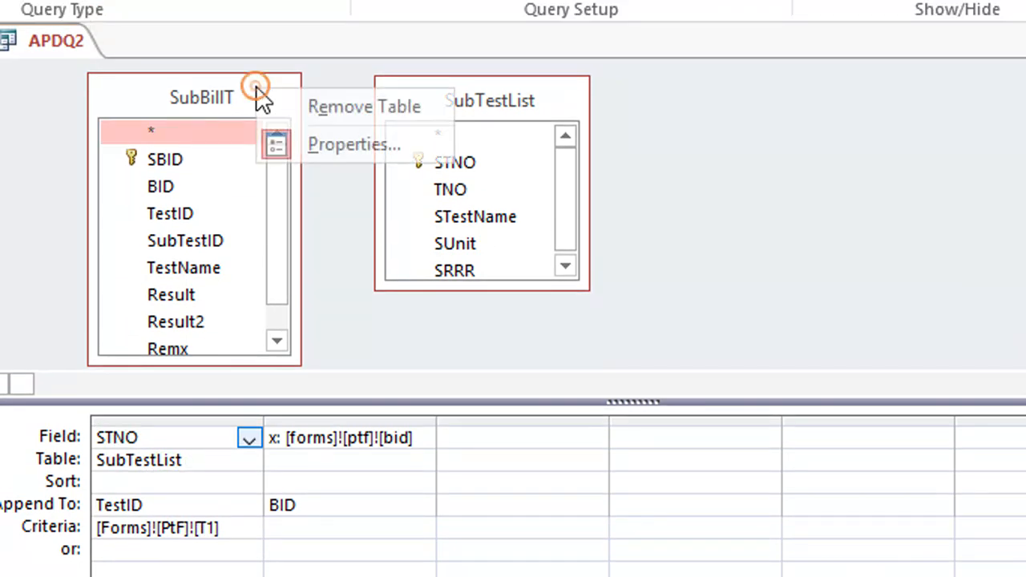
pyautogui.click(327, 114)
pyautogui.moveTo(433, 110); pyautogui.dragTo(202, 87)
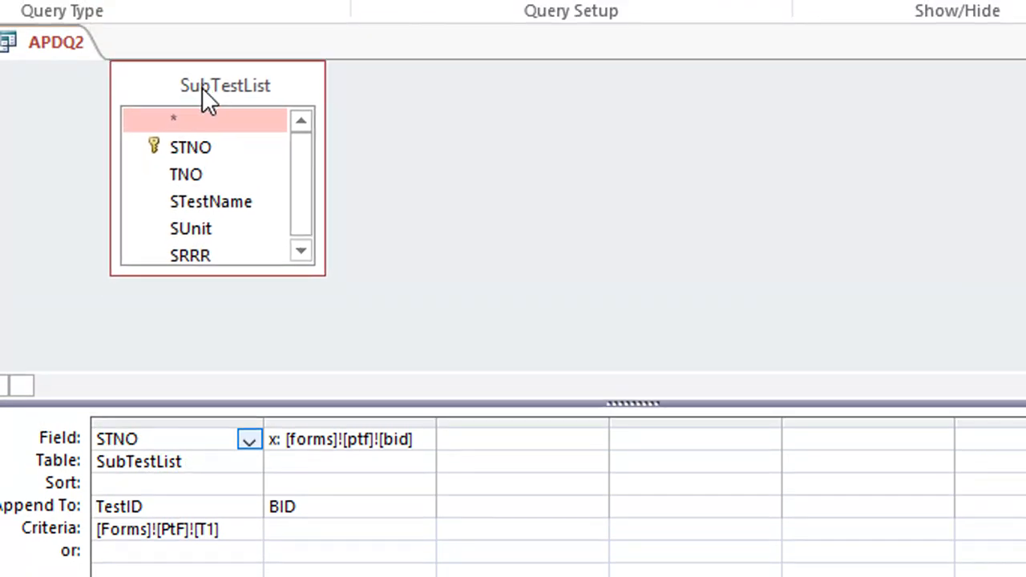
pyautogui.moveTo(321, 272); pyautogui.dragTo(340, 335)
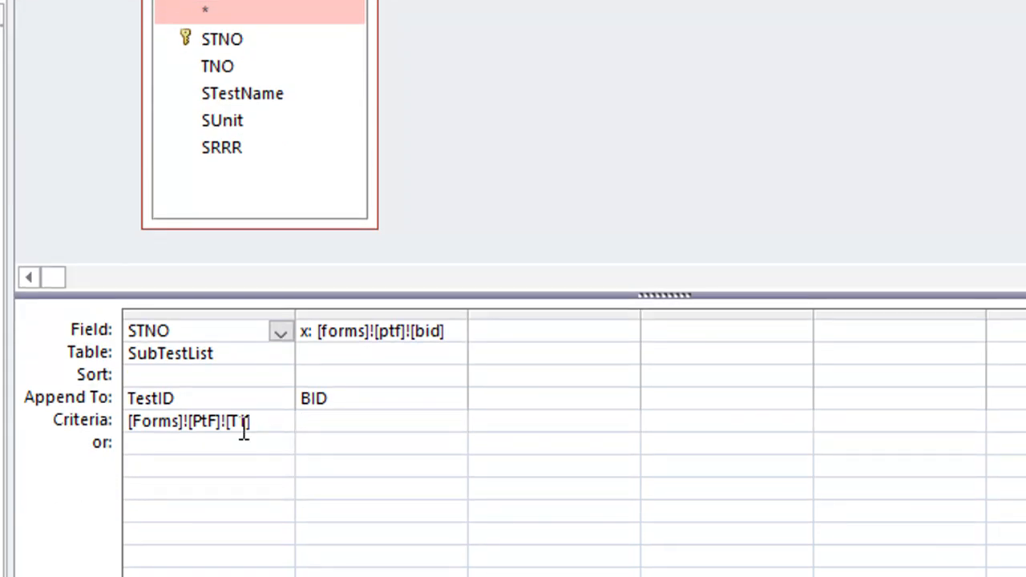
# Step: Insert TNO from SubTestList as the first column and move the [Forms]![PtF]![T1] criterion from STNO to it
pyautogui.doubleClick(241, 421)
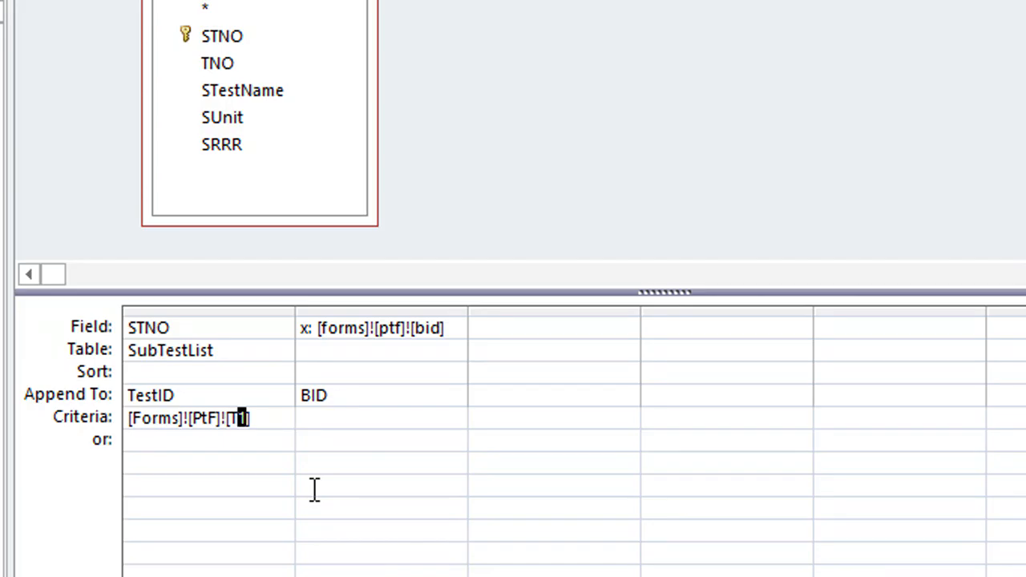
pyautogui.moveTo(232, 64); pyautogui.dragTo(165, 352)
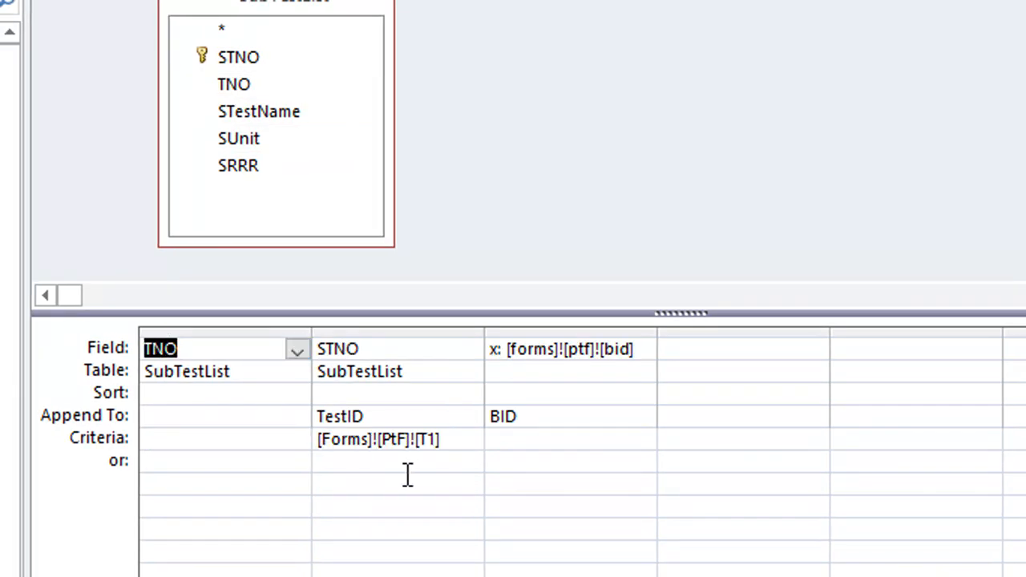
pyautogui.moveTo(467, 441); pyautogui.dragTo(314, 442)
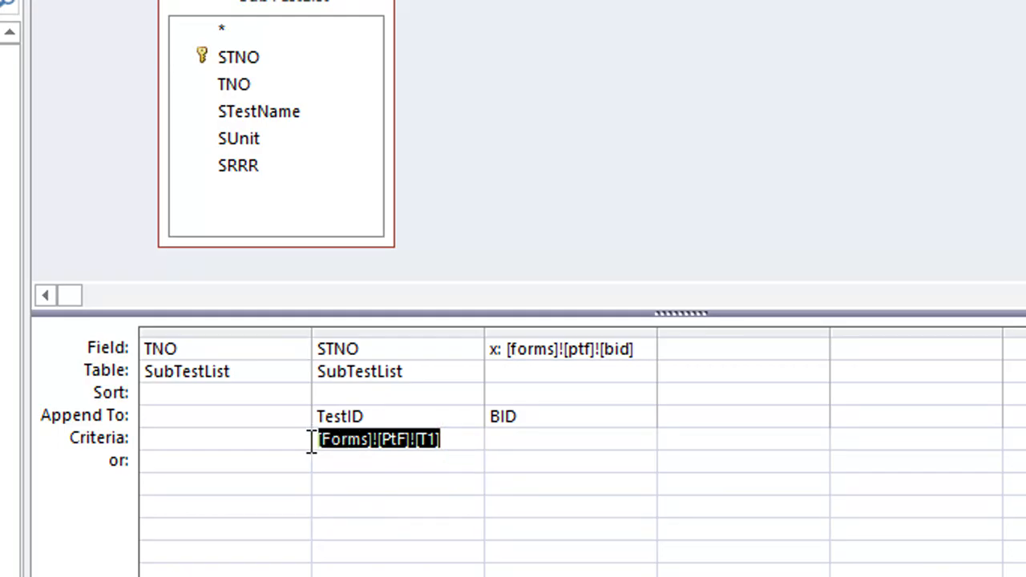
pyautogui.hotkey('ctrl', 'x')
pyautogui.click(229, 441)
pyautogui.hotkey('ctrl', 'v')
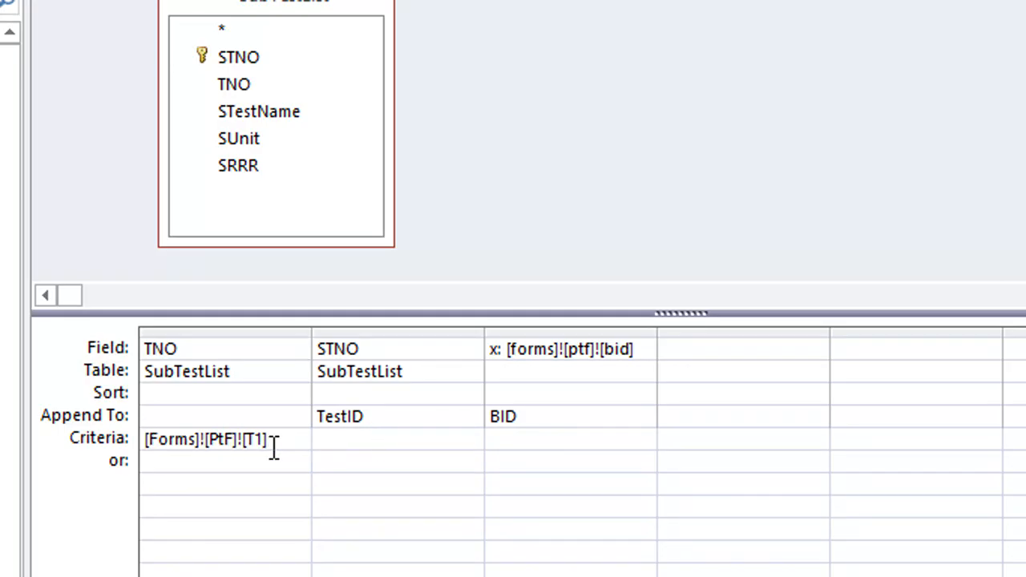
# Step: Set the TNO column to append to TestID and the STNO column to append to SubTestID
pyautogui.click(238, 394)
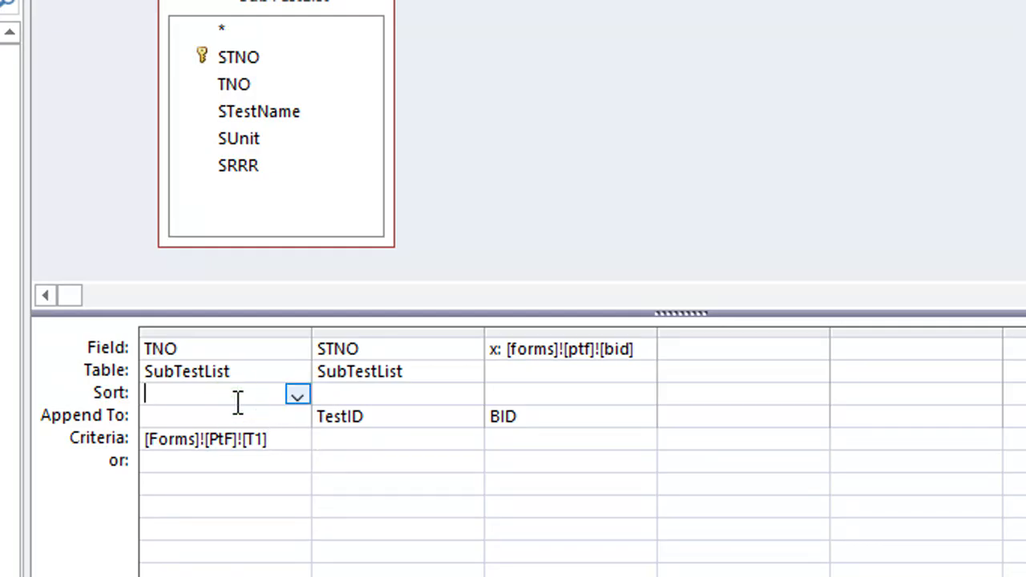
pyautogui.click(298, 396)
pyautogui.click(465, 528)
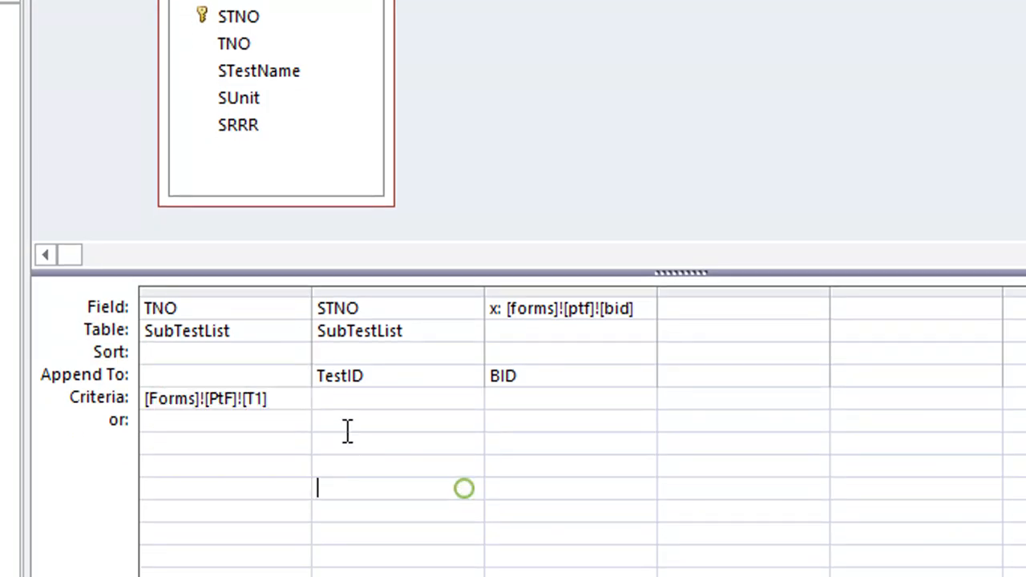
pyautogui.click(294, 419)
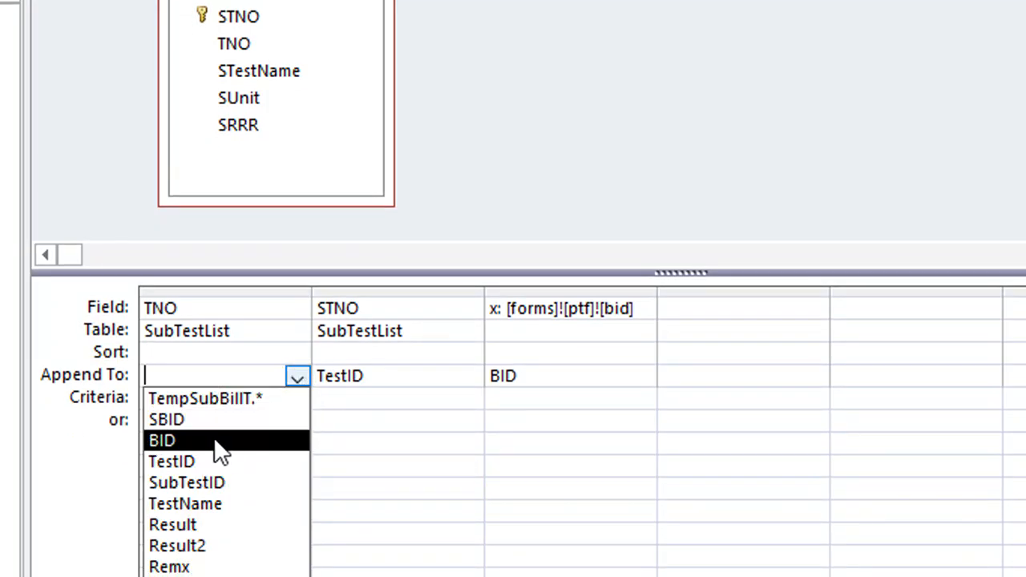
pyautogui.click(228, 462)
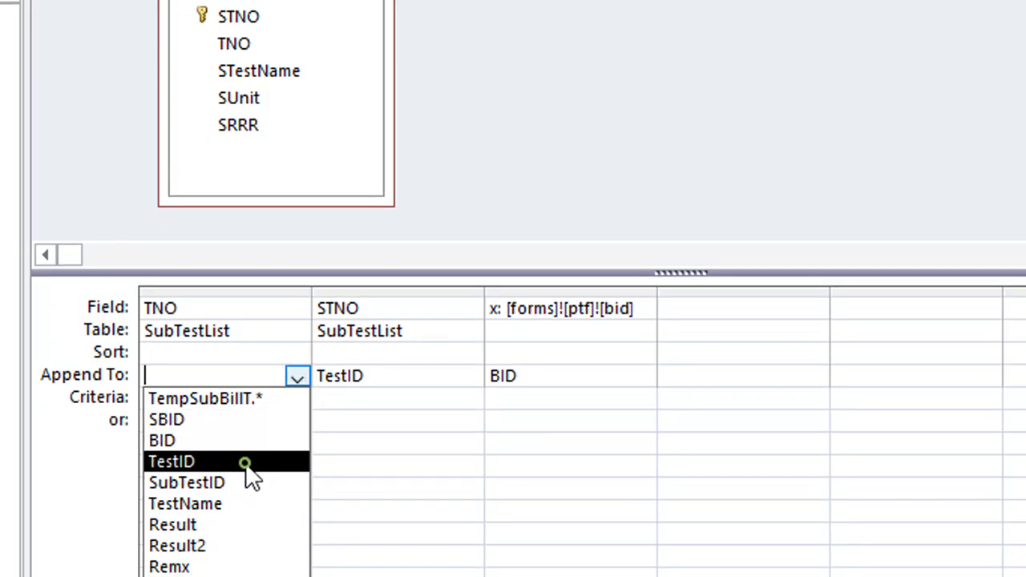
pyautogui.click(423, 375)
pyautogui.click(471, 377)
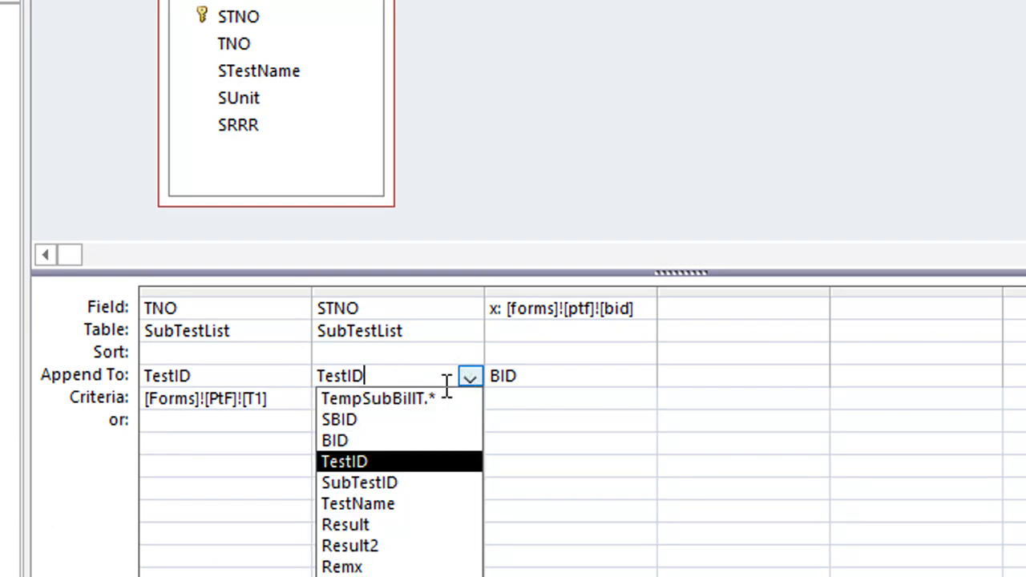
pyautogui.click(412, 483)
pyautogui.click(604, 375)
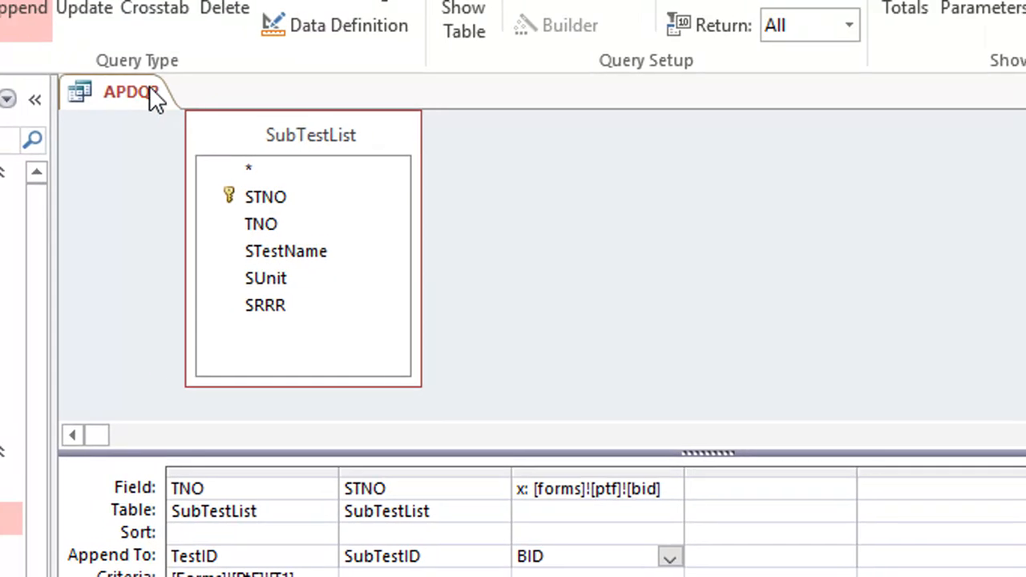
# Step: Save and close the APDQ2 query
pyautogui.rightClick(151, 94)
pyautogui.click(222, 110)
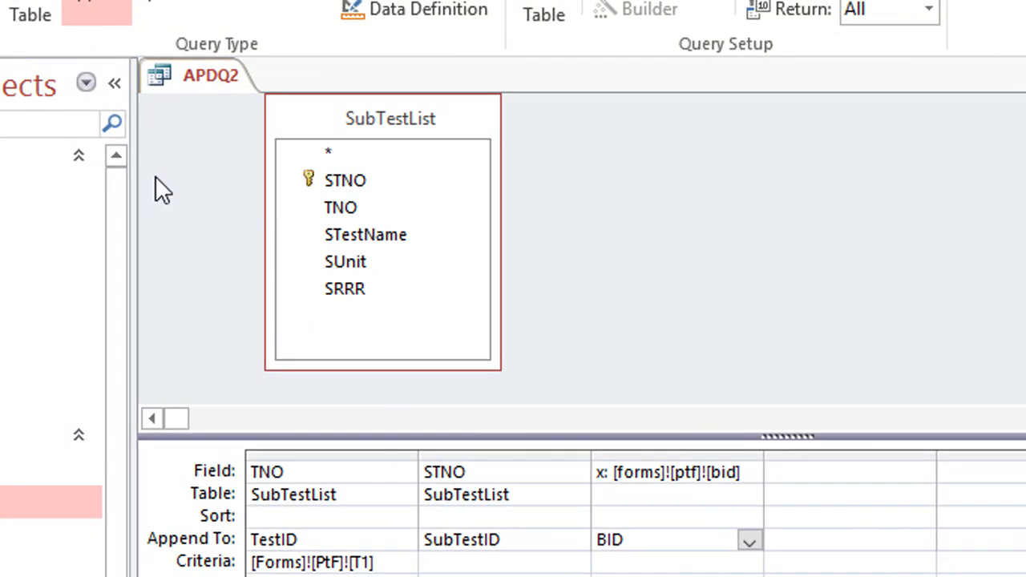
pyautogui.rightClick(146, 72)
pyautogui.click(252, 140)
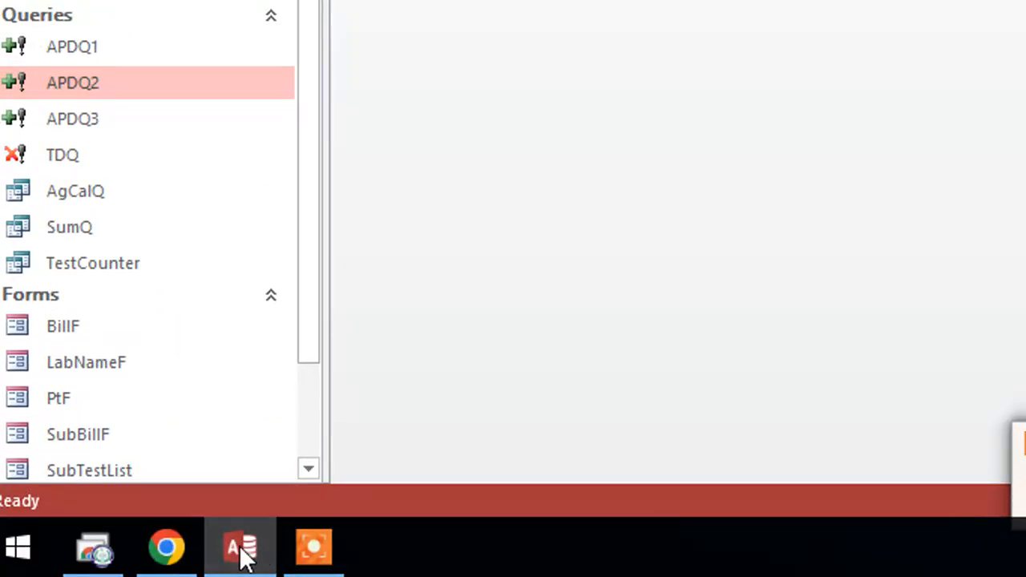
# Step: Open the PtF form in design view and bring up the After Update event code of the TestName combo box
pyautogui.click(244, 557)
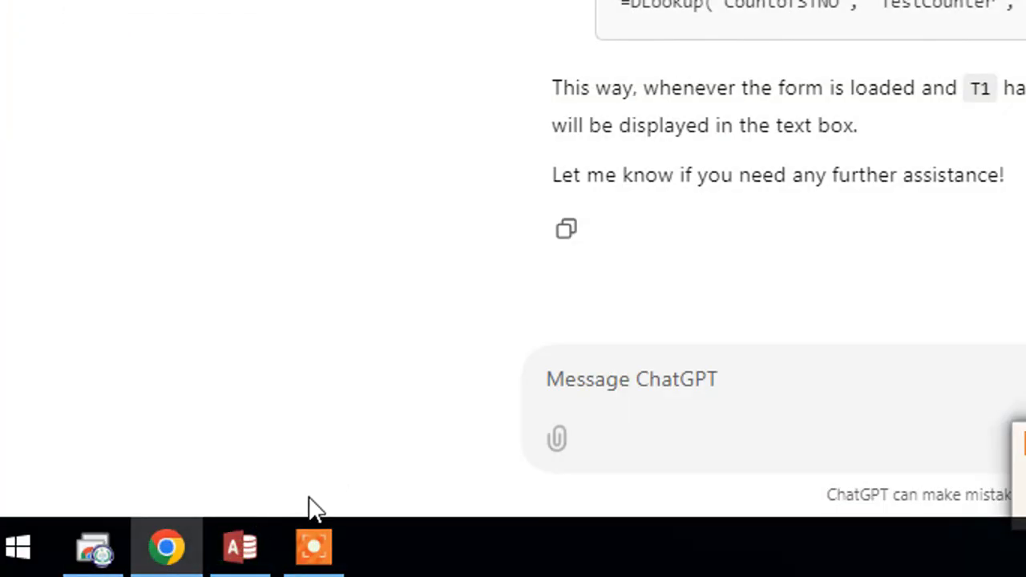
pyautogui.click(241, 549)
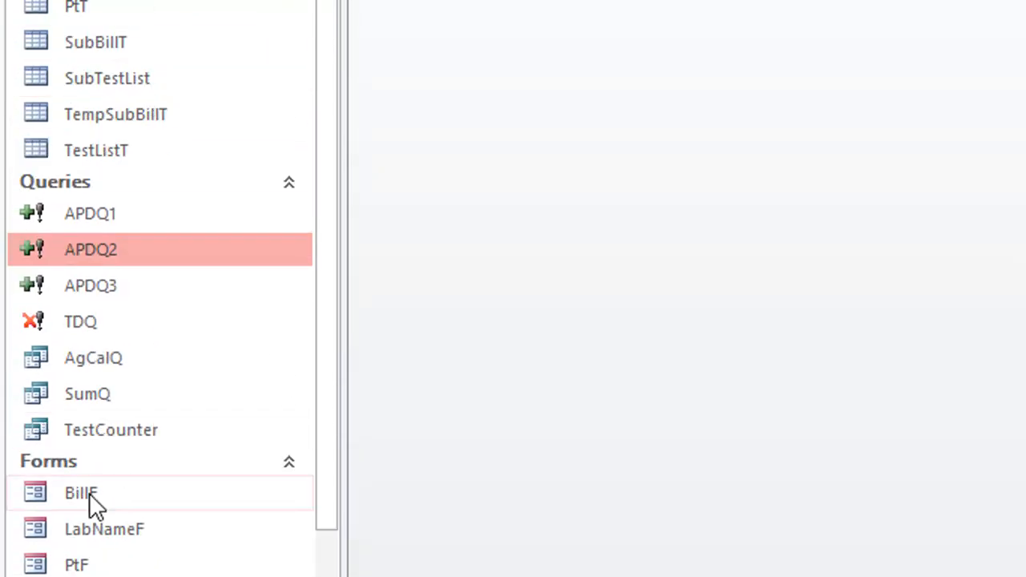
pyautogui.rightClick(77, 472)
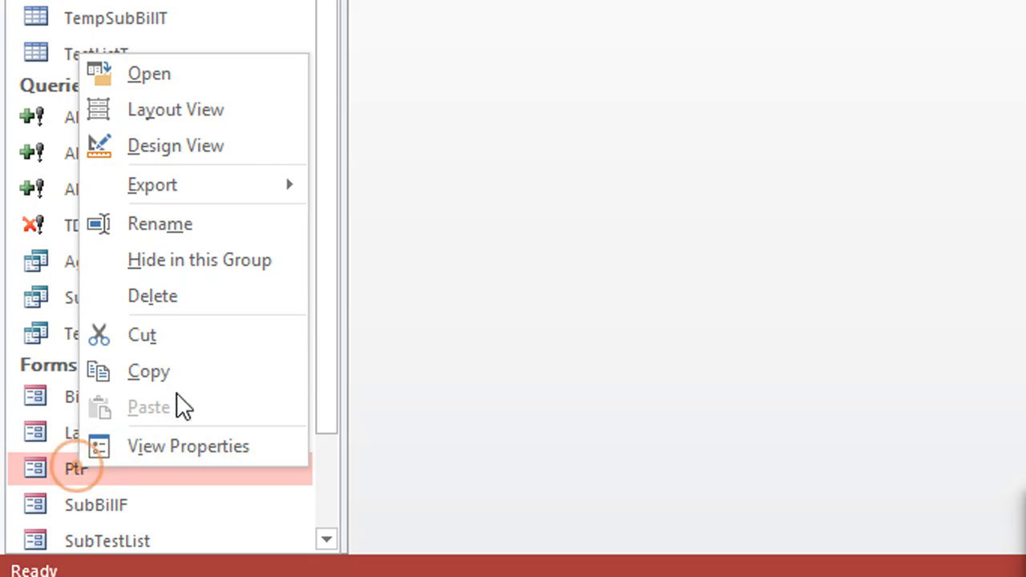
pyautogui.click(240, 152)
pyautogui.click(806, 196)
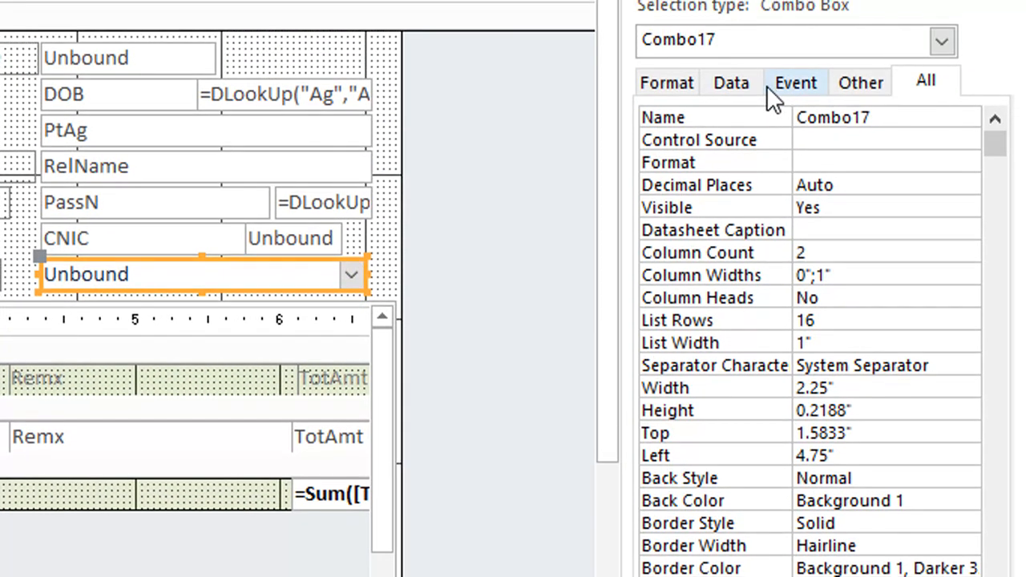
pyautogui.click(796, 81)
pyautogui.click(935, 163)
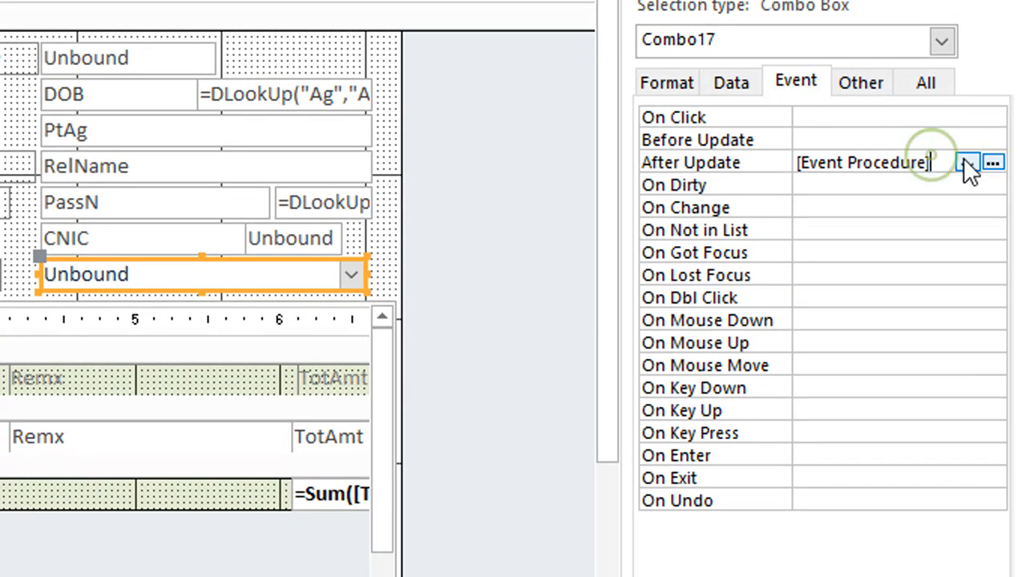
pyautogui.click(992, 162)
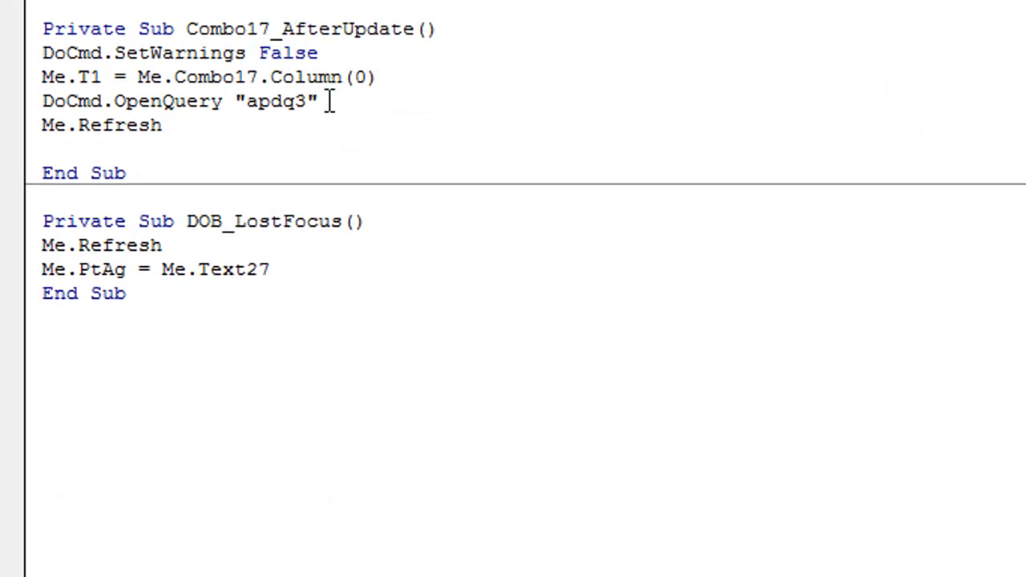
# Step: Add a DoCmd.OpenQuery "apdq2" line after the "apdq3" line in Combo17_AfterUpdate, and close the code editor
pyautogui.click(384, 82)
pyautogui.press('Return')
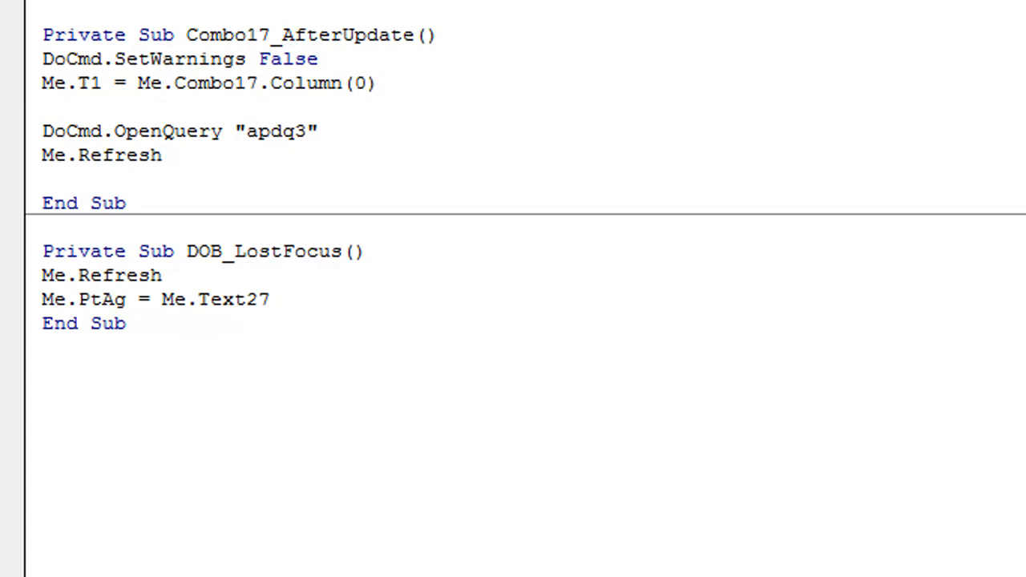
pyautogui.press('BackSpace')
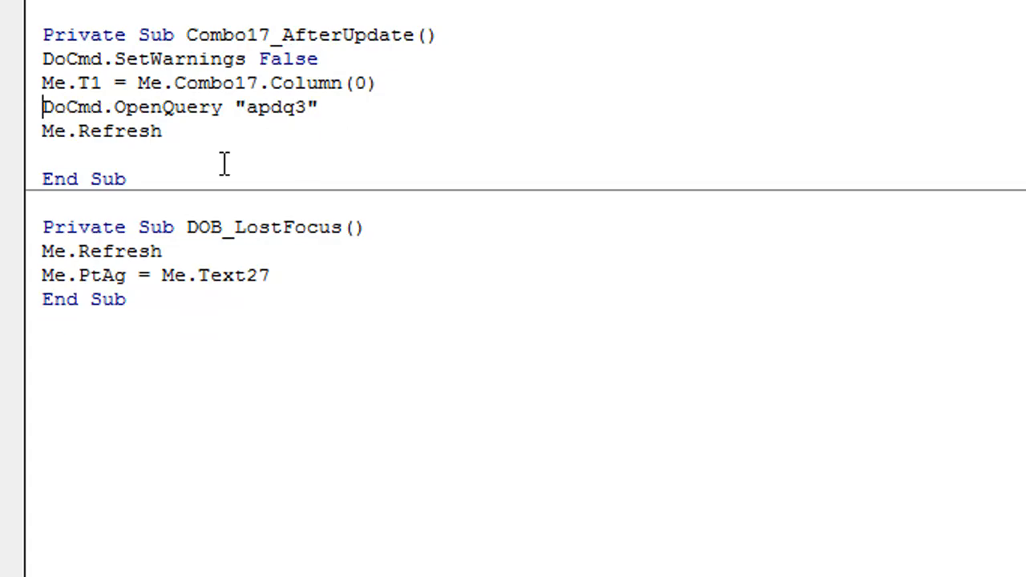
pyautogui.moveTo(321, 108); pyautogui.dragTo(42, 107)
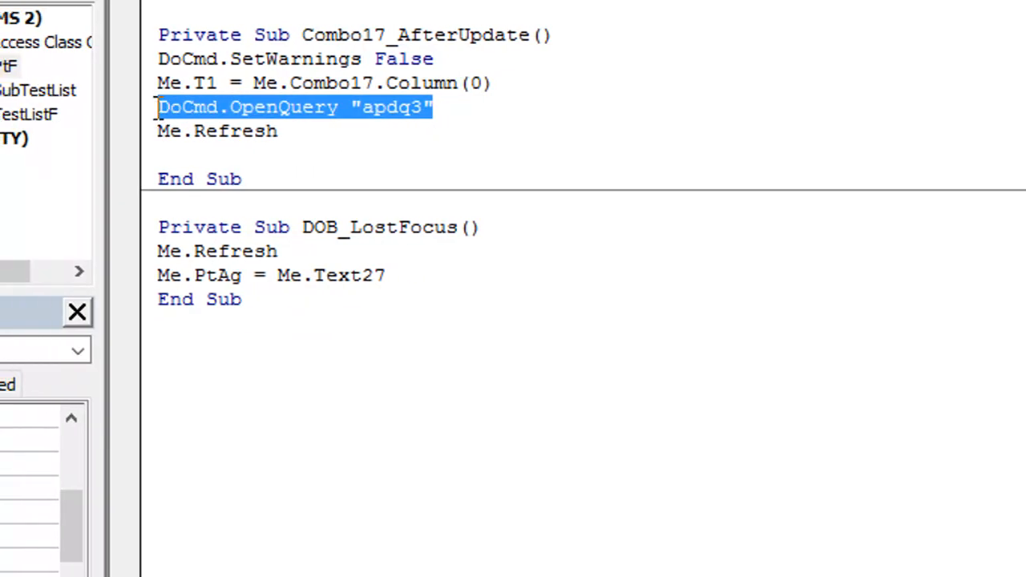
pyautogui.hotkey('ctrl', 'c')
pyautogui.click(445, 108)
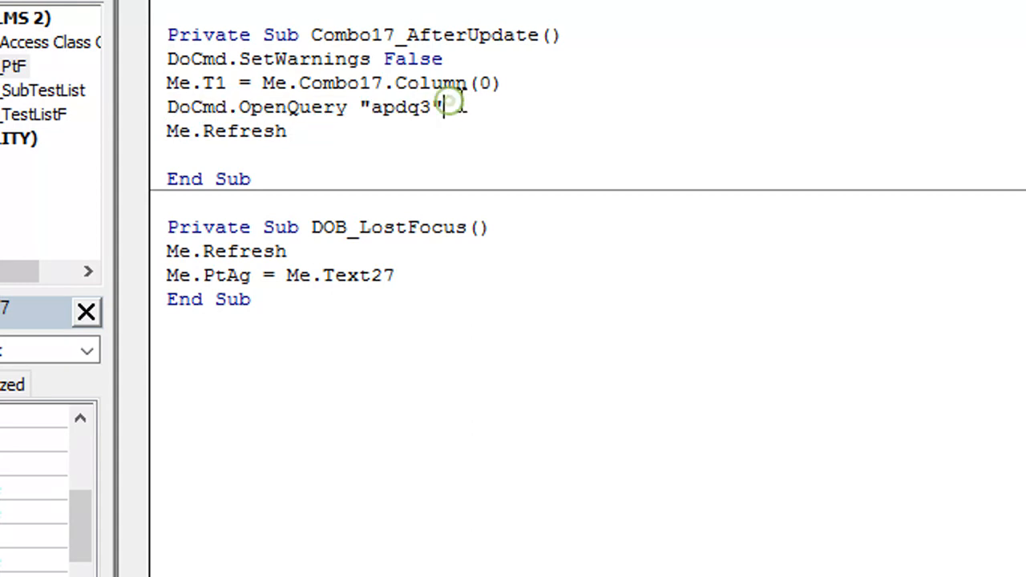
pyautogui.press('Return')
pyautogui.hotkey('ctrl', 'v')
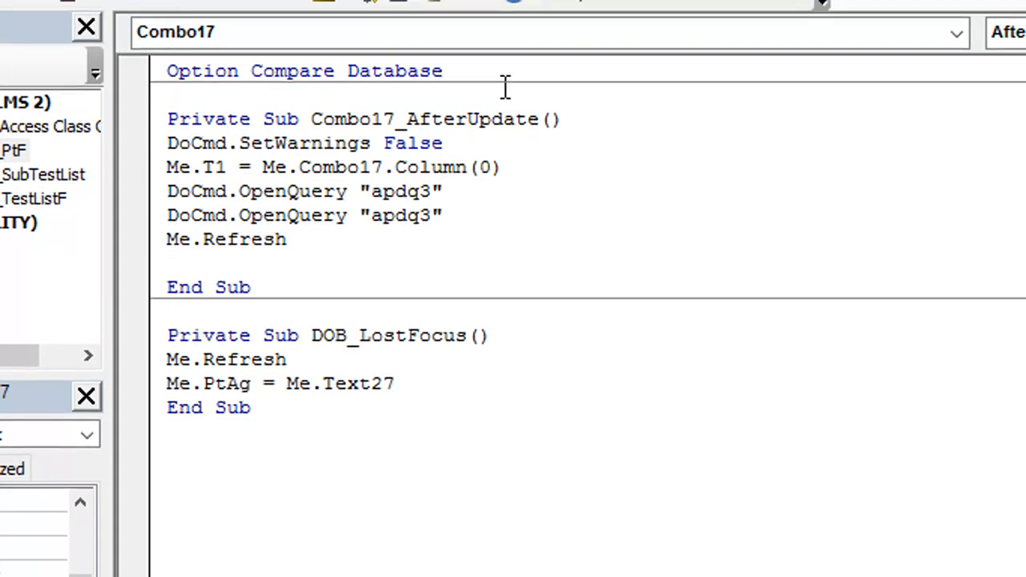
pyautogui.moveTo(418, 130); pyautogui.dragTo(433, 130)
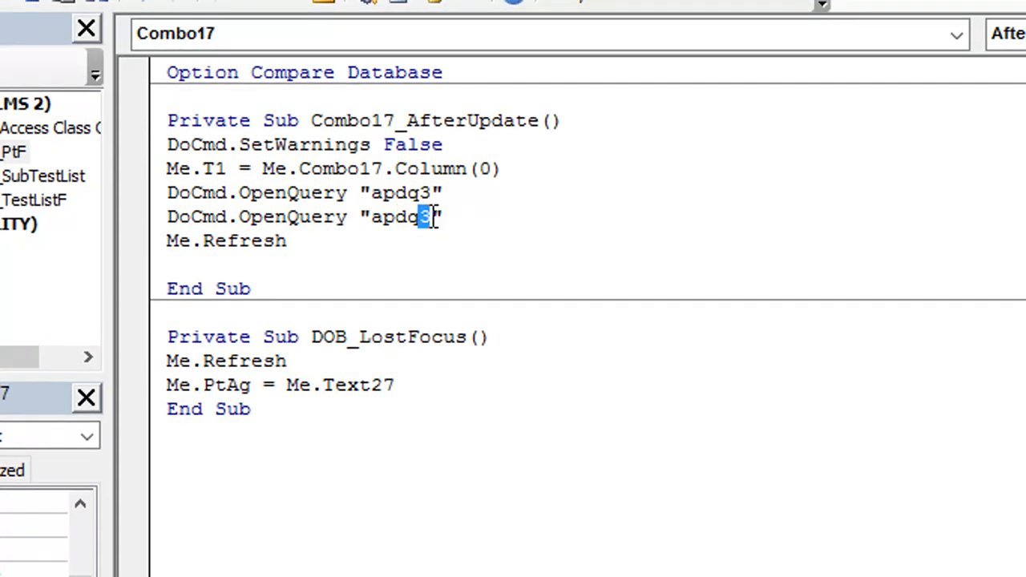
pyautogui.write('2')
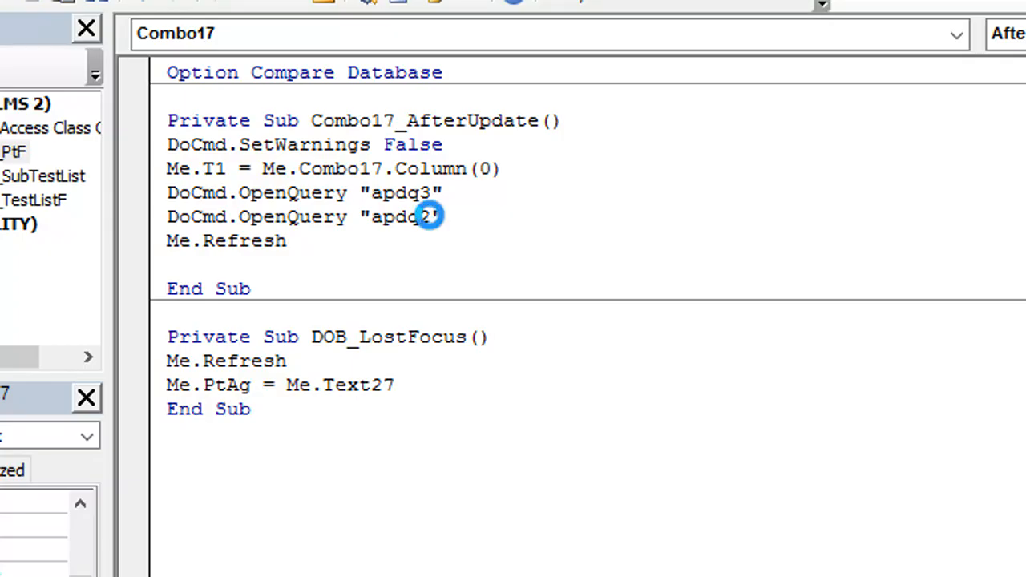
pyautogui.click(948, 16)
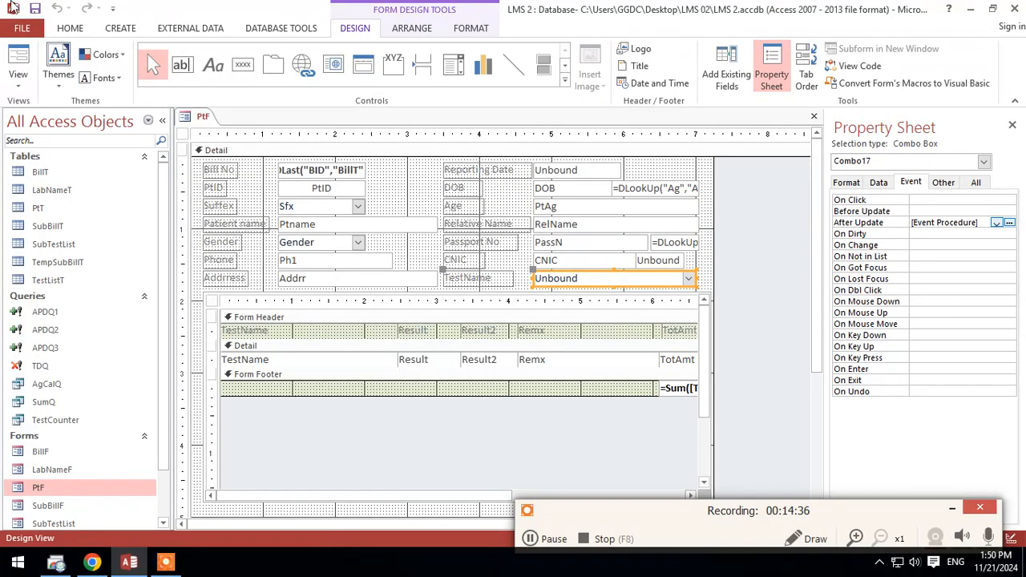
# Step: Show PtF in form view and add the test Complete Blood Count (CBC) to the bill
pyautogui.click(18, 64)
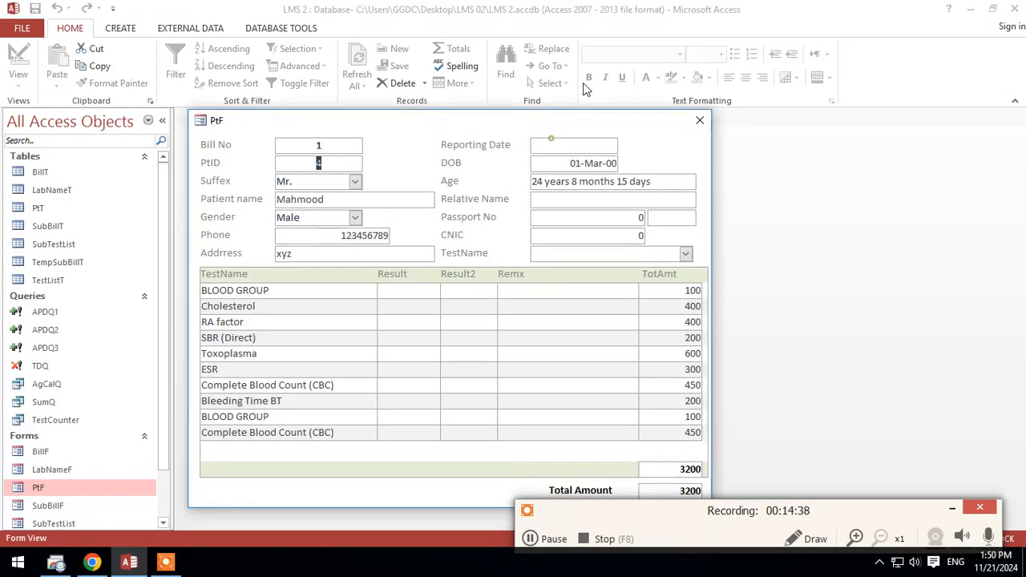
pyautogui.moveTo(552, 128); pyautogui.dragTo(595, 46)
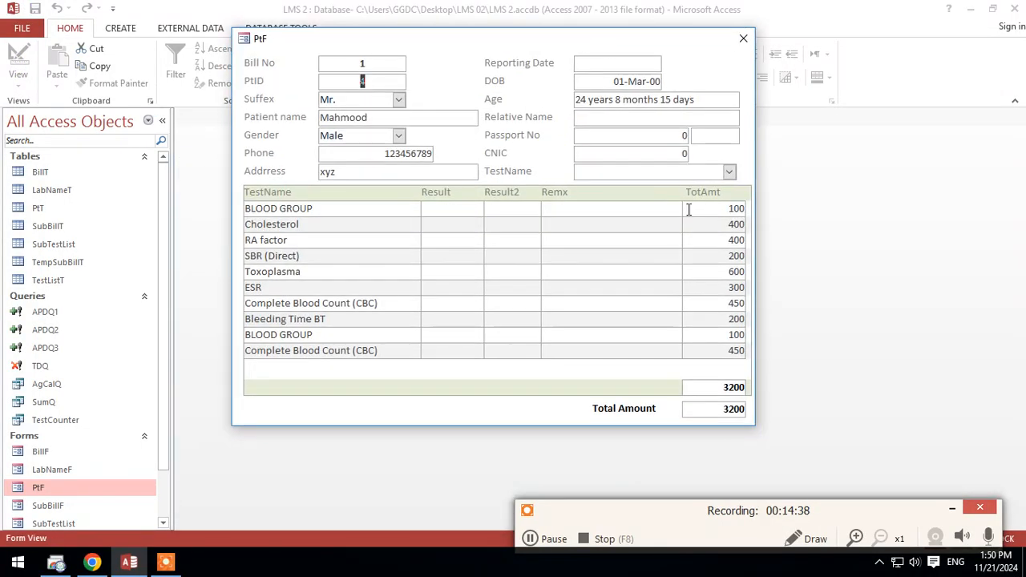
pyautogui.click(728, 171)
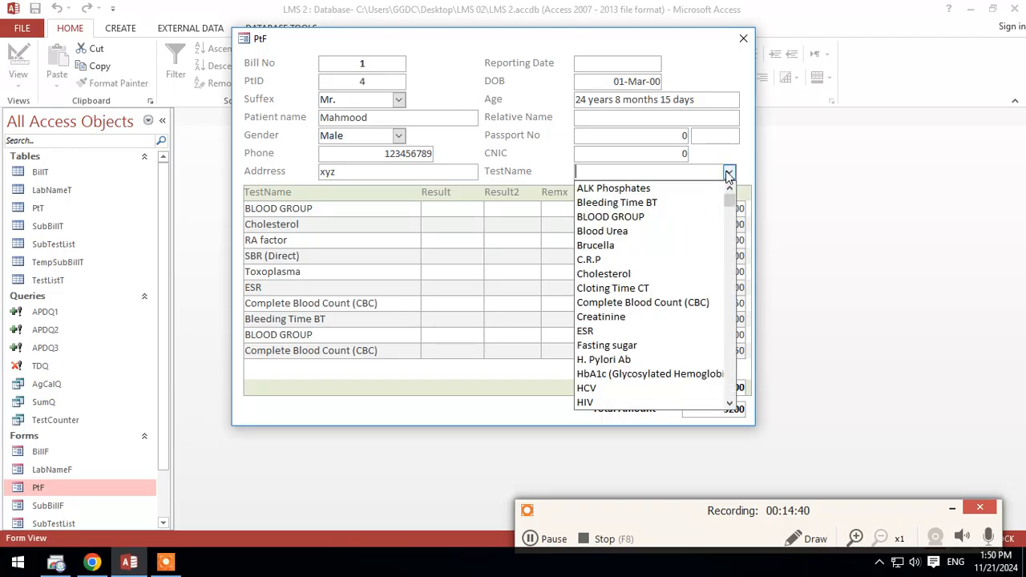
pyautogui.click(639, 303)
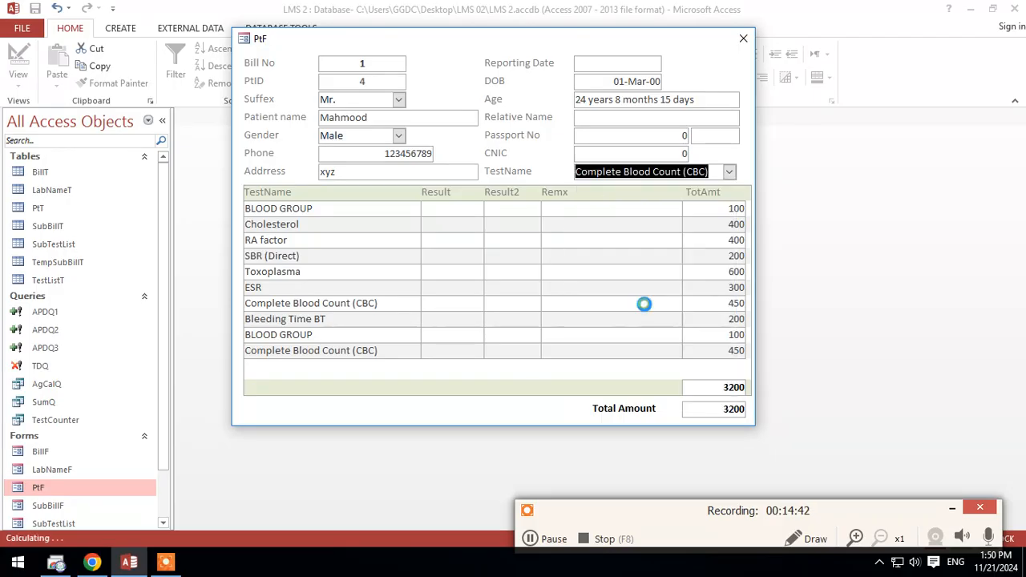
pyautogui.scroll(-1, 653, 322)
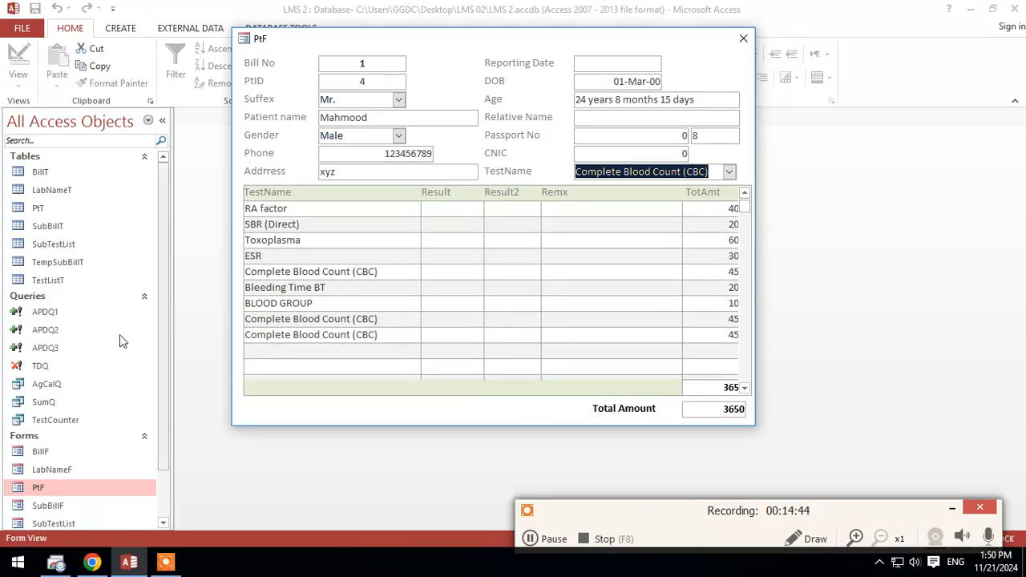
# Step: Open the TempSubBillT table clear of the PtF form and examine the records appended for the bill's tests and subtests
pyautogui.moveTo(505, 41); pyautogui.dragTo(588, 223)
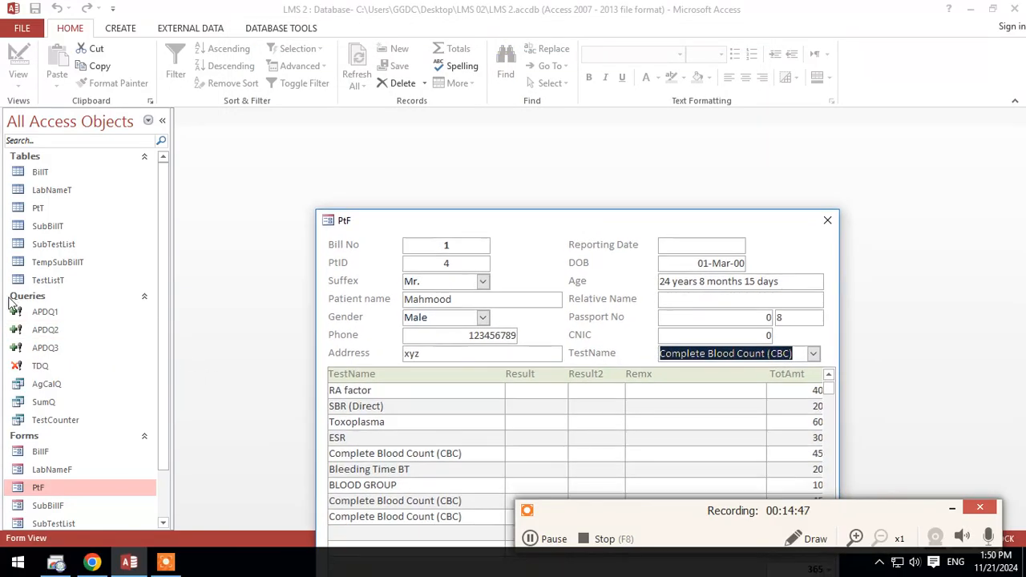
pyautogui.doubleClick(64, 262)
pyautogui.moveTo(477, 230); pyautogui.dragTo(401, 439)
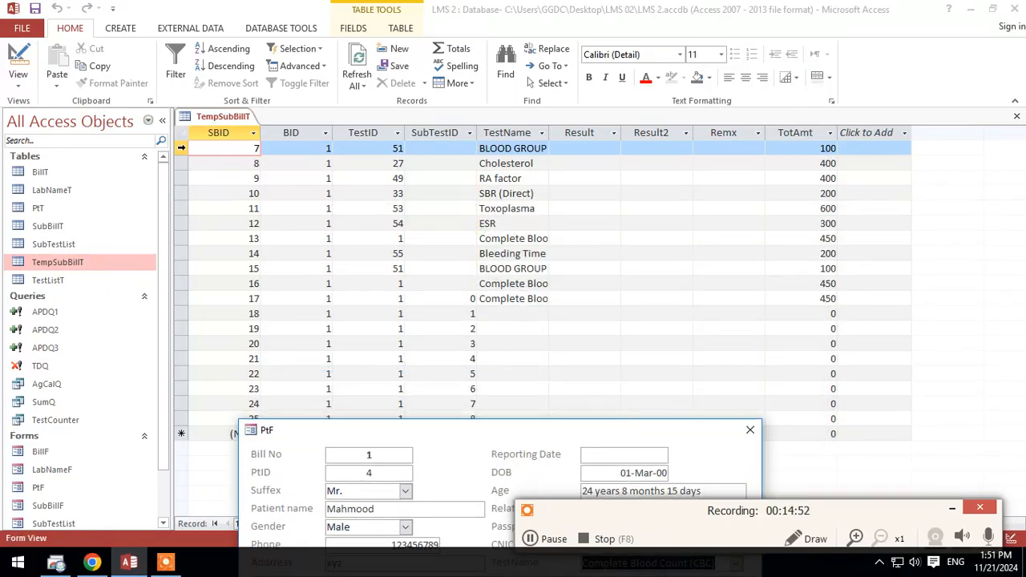
pyautogui.moveTo(181, 148); pyautogui.dragTo(178, 292)
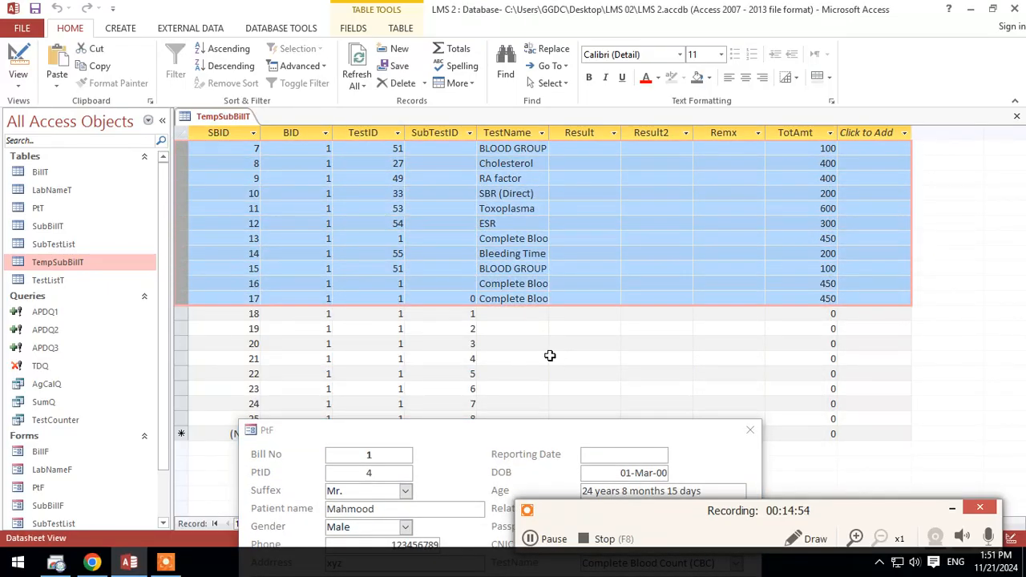
# Step: Bring the PtF form back into view and examine how the appended subtest rows appear in its test list
pyautogui.moveTo(537, 433); pyautogui.dragTo(559, 39)
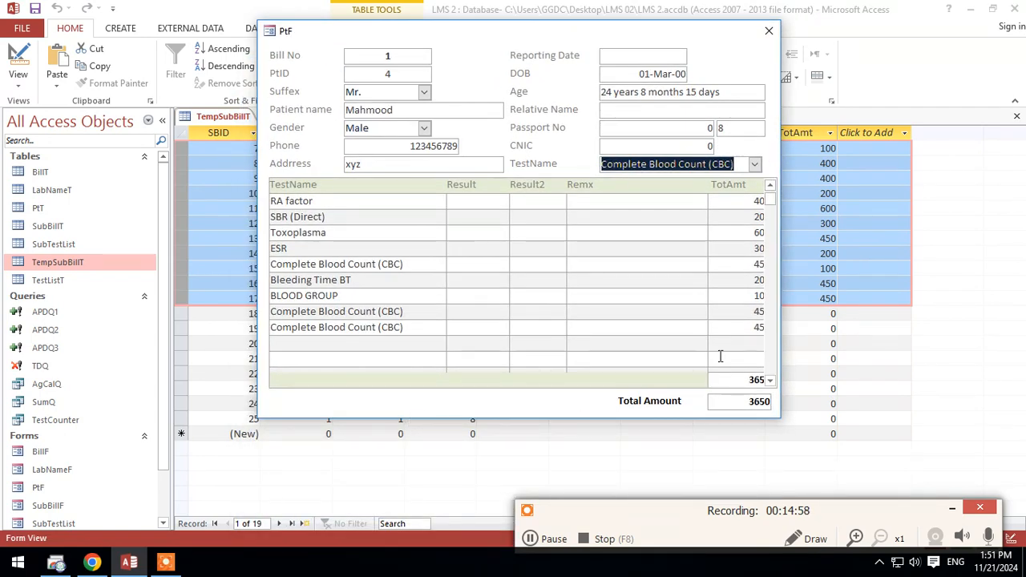
pyautogui.press('Return')
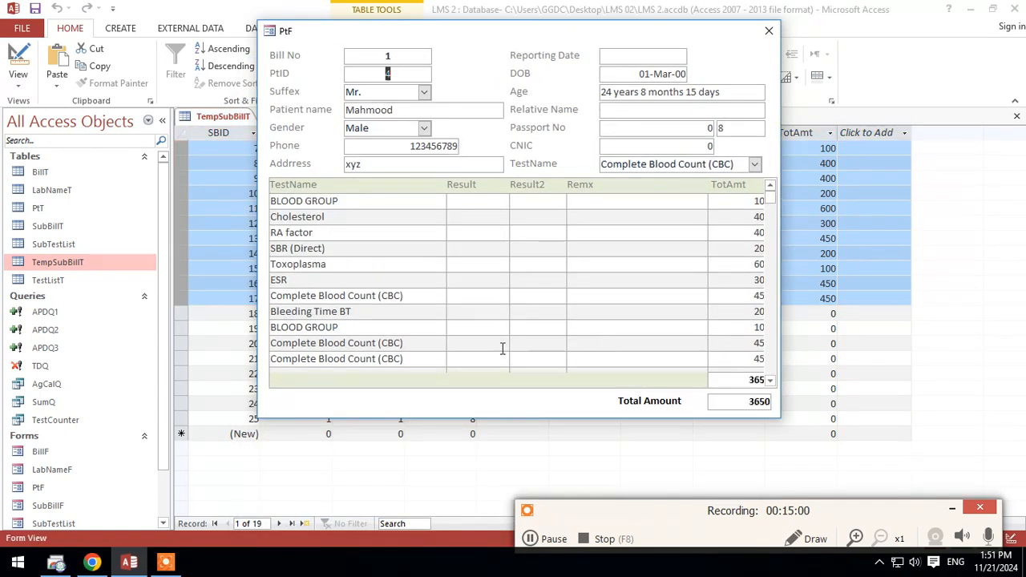
pyautogui.scroll(-3, 630, 350)
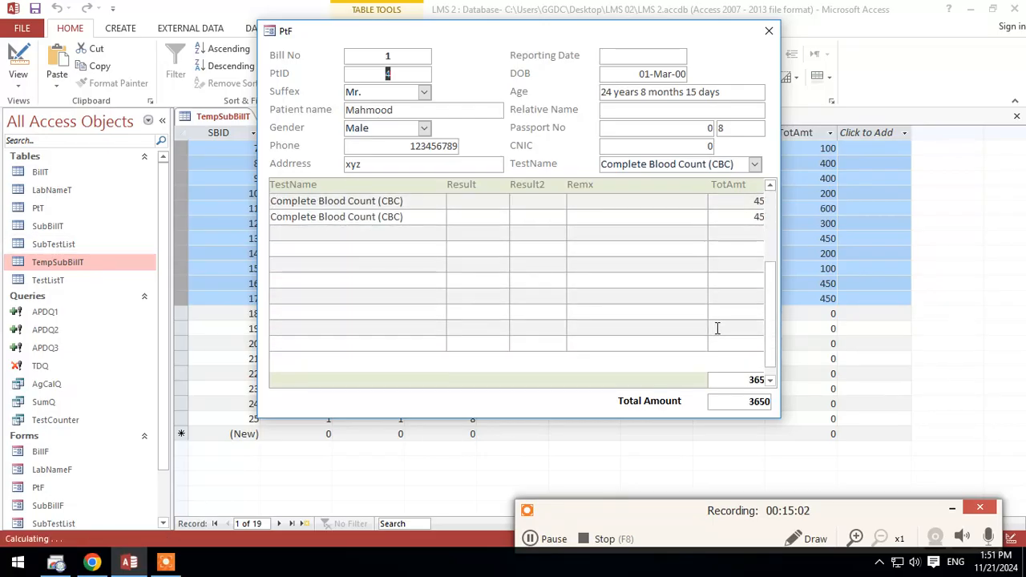
pyautogui.scroll(2, 521, 332)
pyautogui.scroll(1, 284, 249)
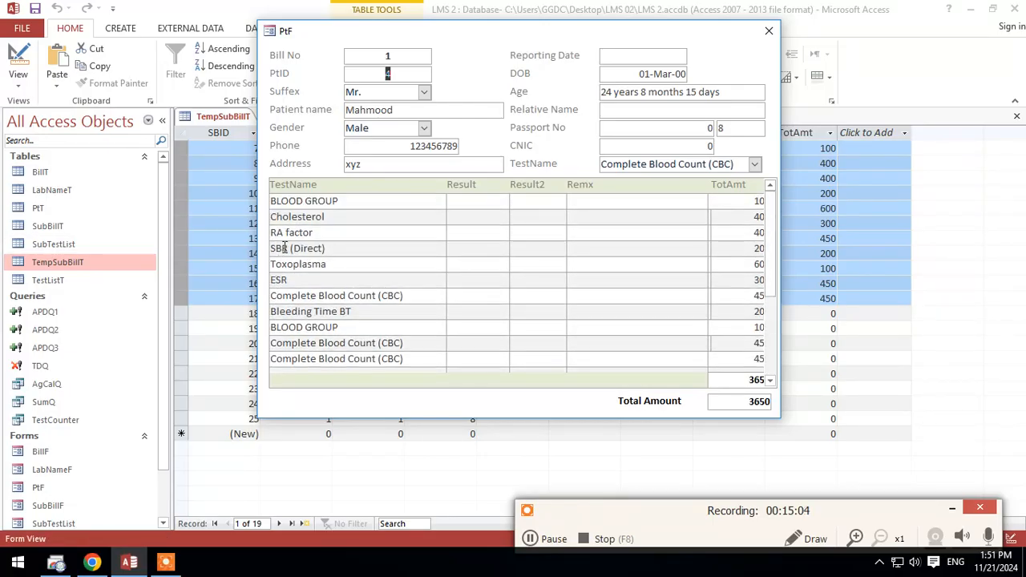
pyautogui.scroll(-1, 293, 256)
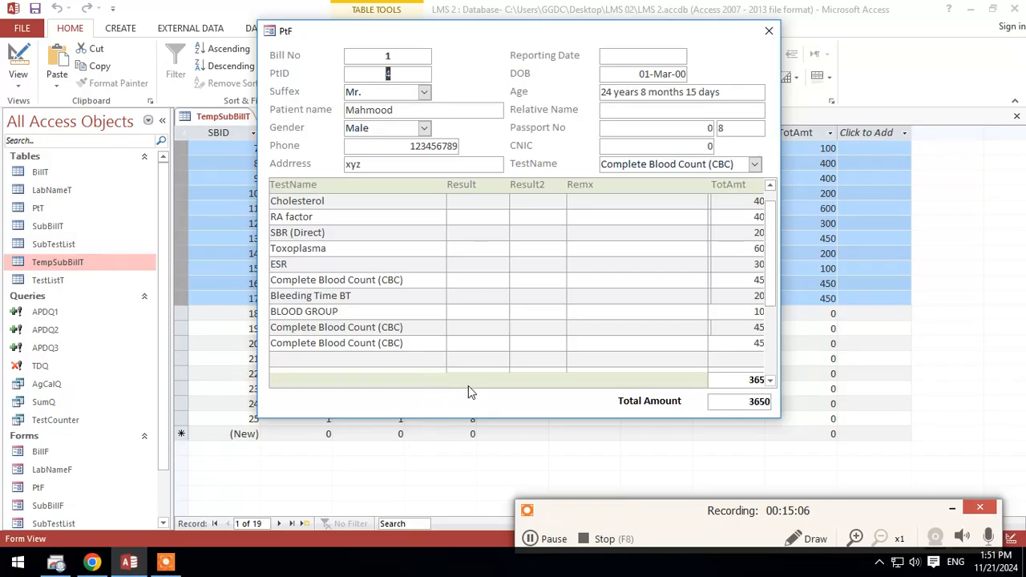
pyautogui.moveTo(771, 286); pyautogui.dragTo(779, 219)
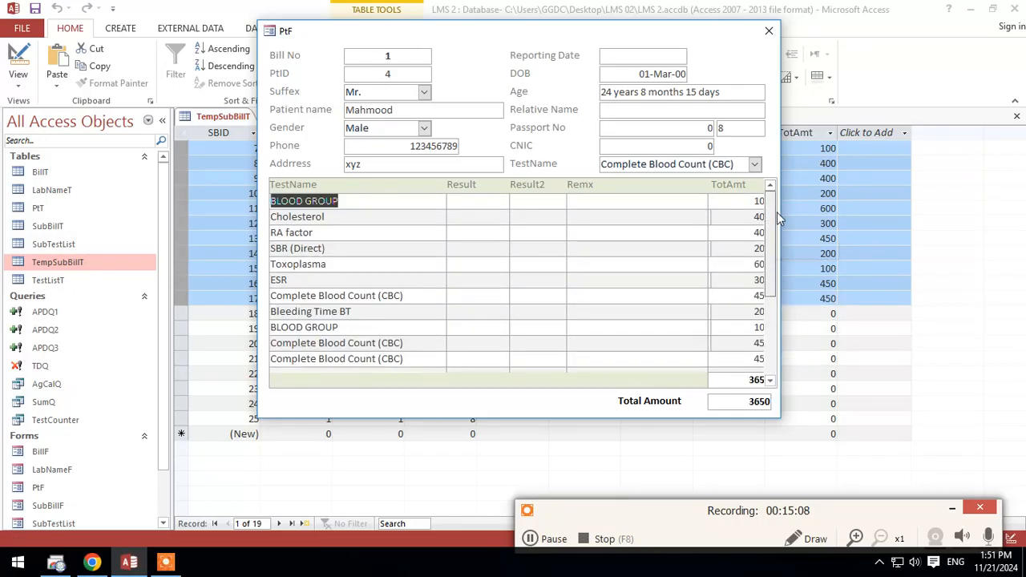
pyautogui.click(444, 383)
pyautogui.click(756, 345)
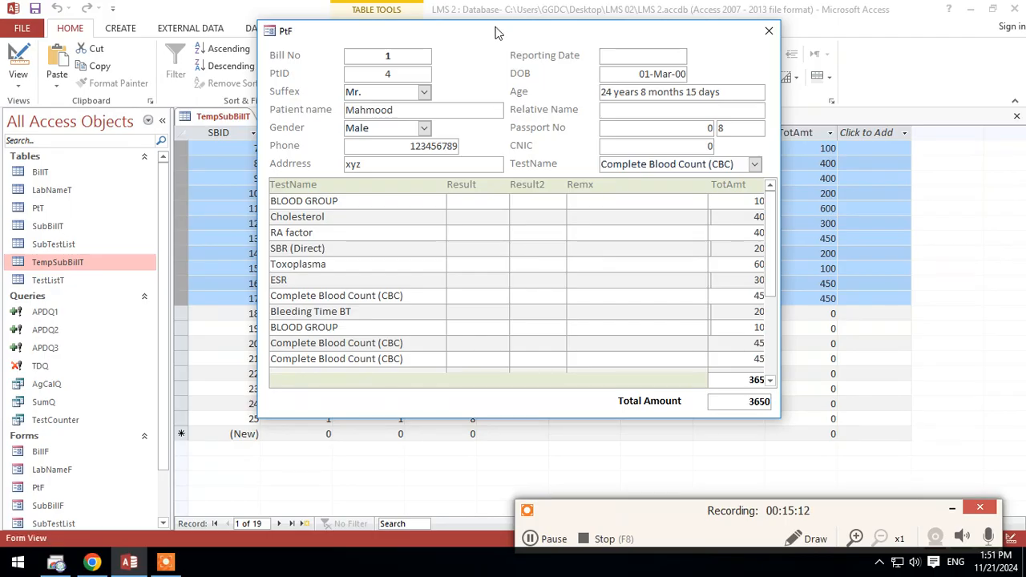
# Step: Widen the TestName column in the TempSubBillT datasheet and check the TotAmt value of the record with SubTestID 1
pyautogui.moveTo(497, 34); pyautogui.dragTo(536, 510)
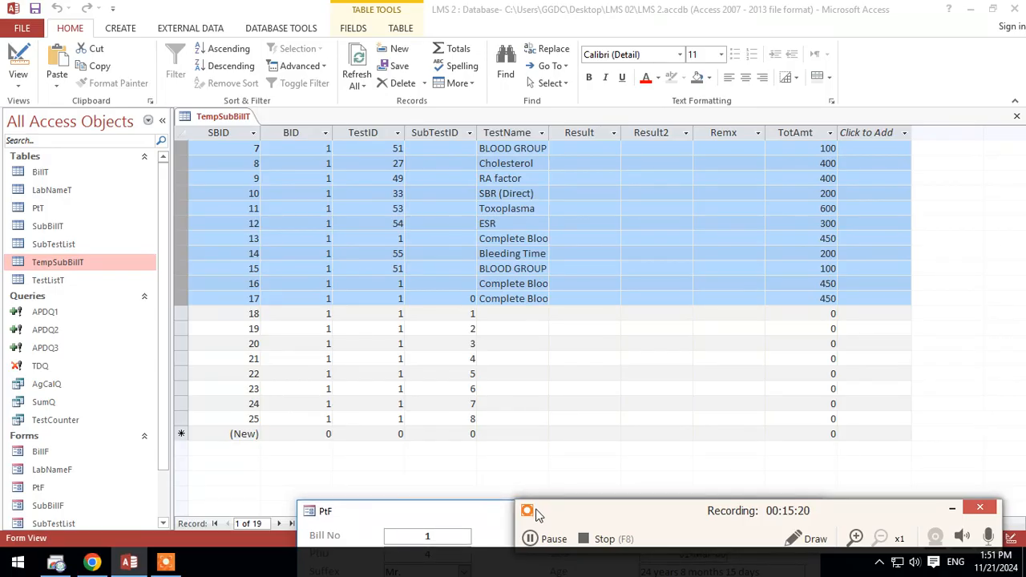
pyautogui.moveTo(537, 513); pyautogui.dragTo(518, 41)
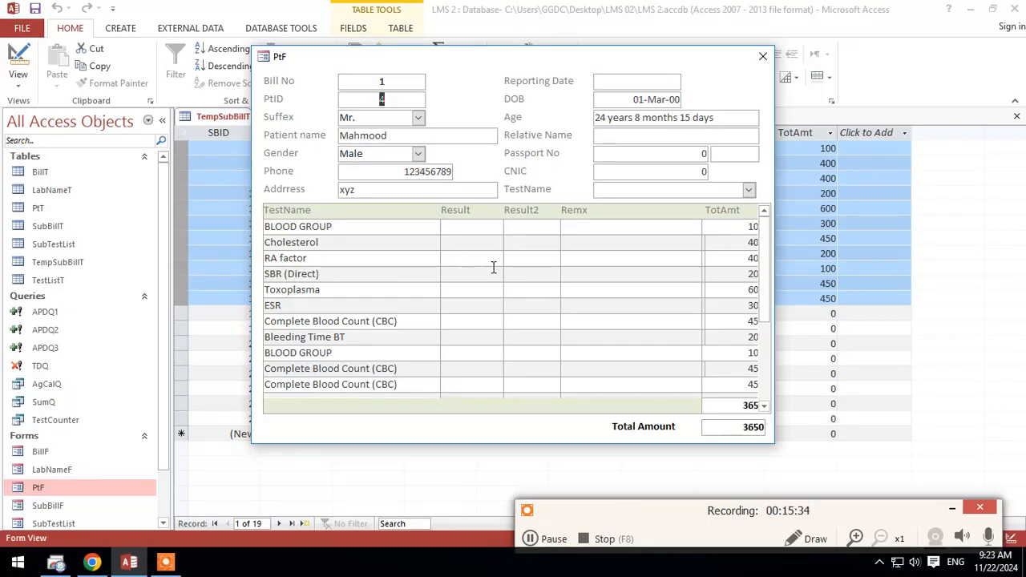
pyautogui.moveTo(683, 61); pyautogui.dragTo(676, 494)
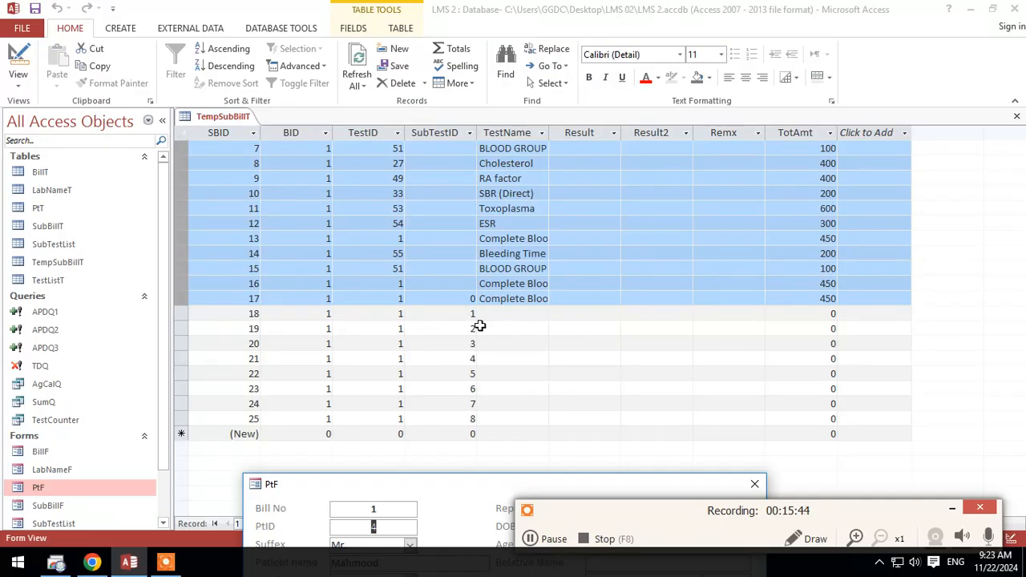
pyautogui.moveTo(553, 129); pyautogui.dragTo(580, 133)
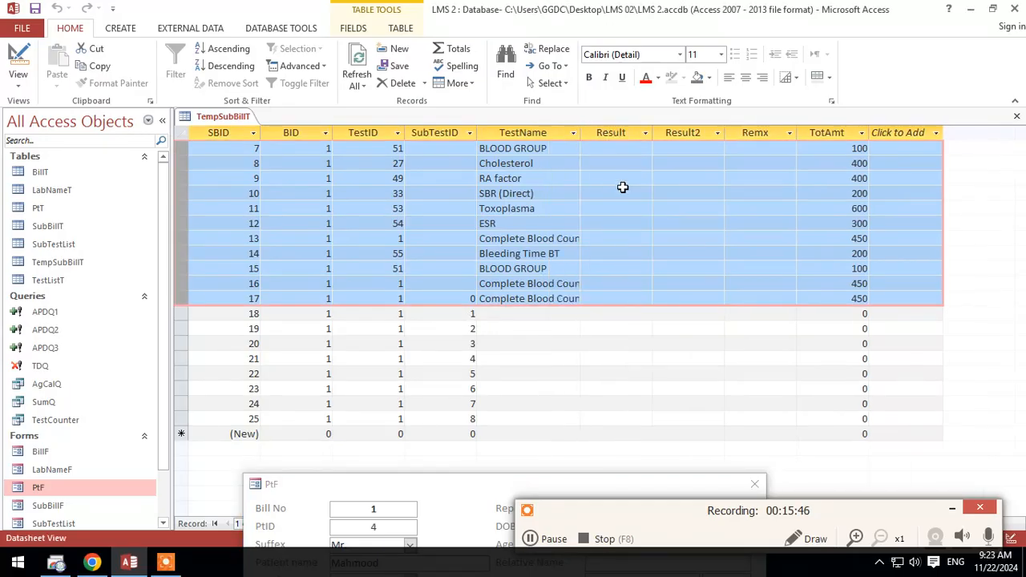
pyautogui.click(862, 315)
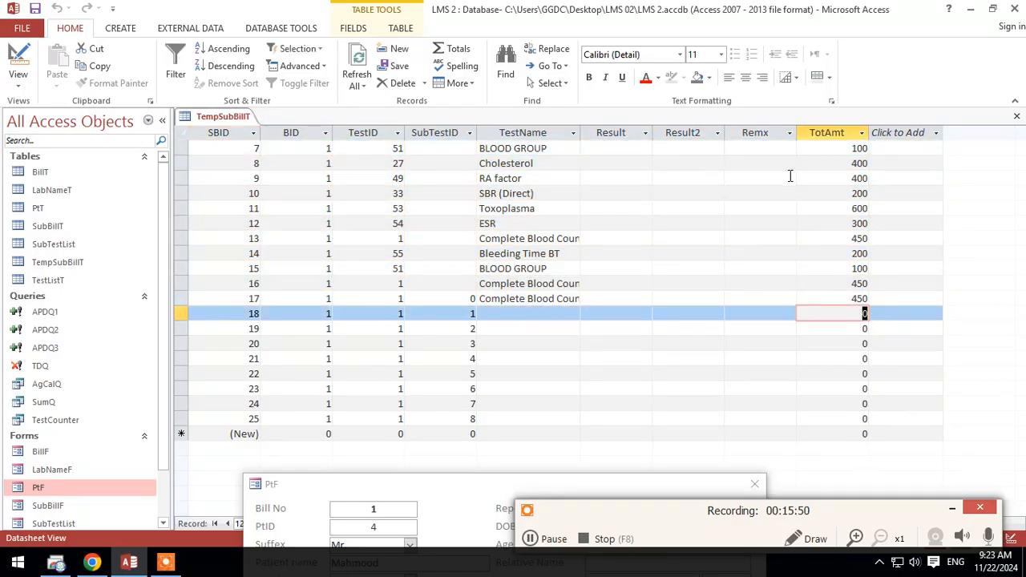
# Step: Move the PtF form back over the TempSubBillT datasheet and examine the last rows of its test list
pyautogui.moveTo(597, 484); pyautogui.dragTo(555, 9)
pyautogui.rightClick(645, 140)
pyautogui.click(657, 150)
pyautogui.scroll(-3, 595, 246)
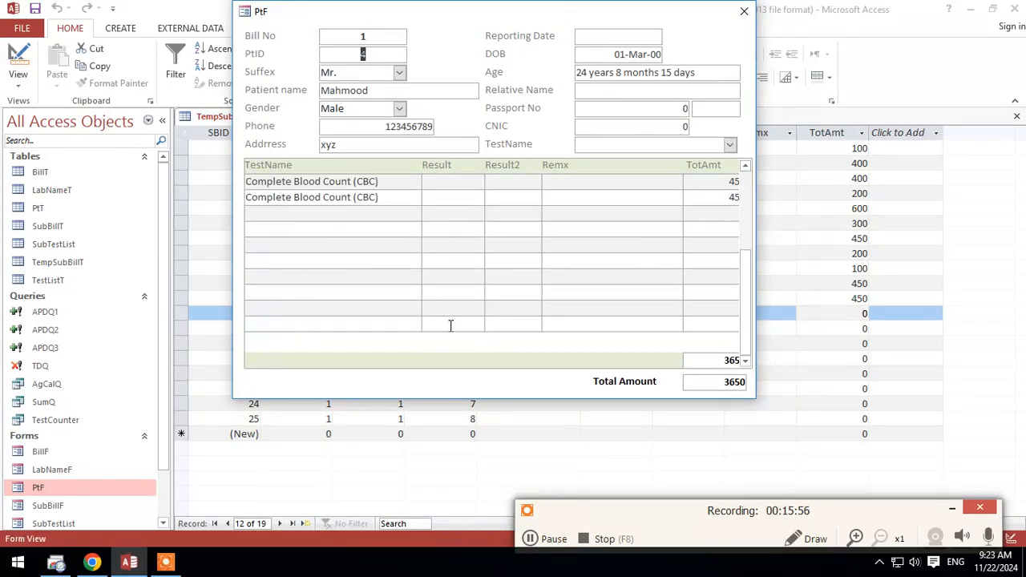
# Step: Close the PtF form, and save and close the TempSubBillT datasheet
pyautogui.scroll(2, 321, 293)
pyautogui.scroll(-2, 326, 291)
pyautogui.click(743, 12)
pyautogui.click(533, 316)
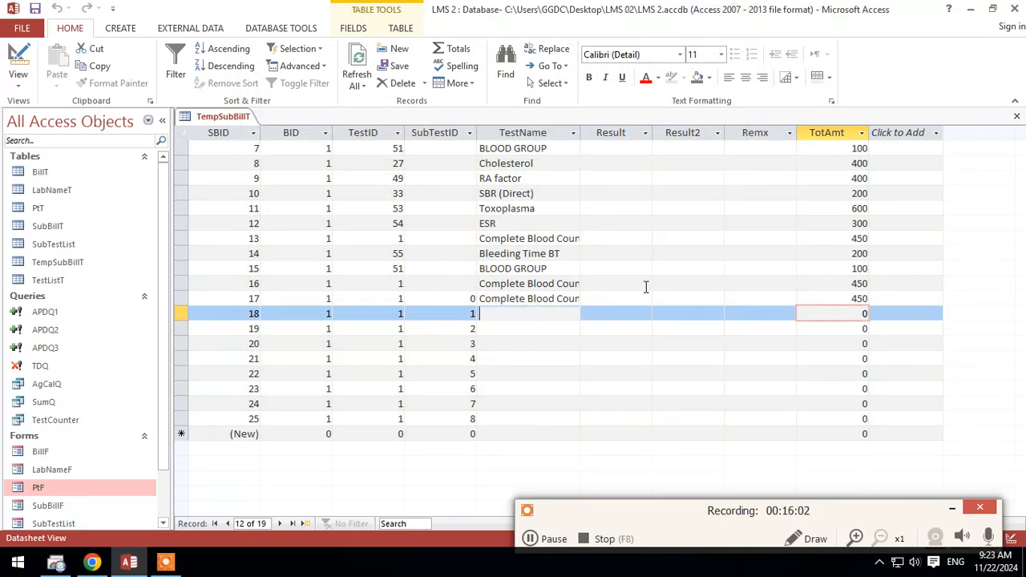
pyautogui.rightClick(208, 120)
pyautogui.click(229, 130)
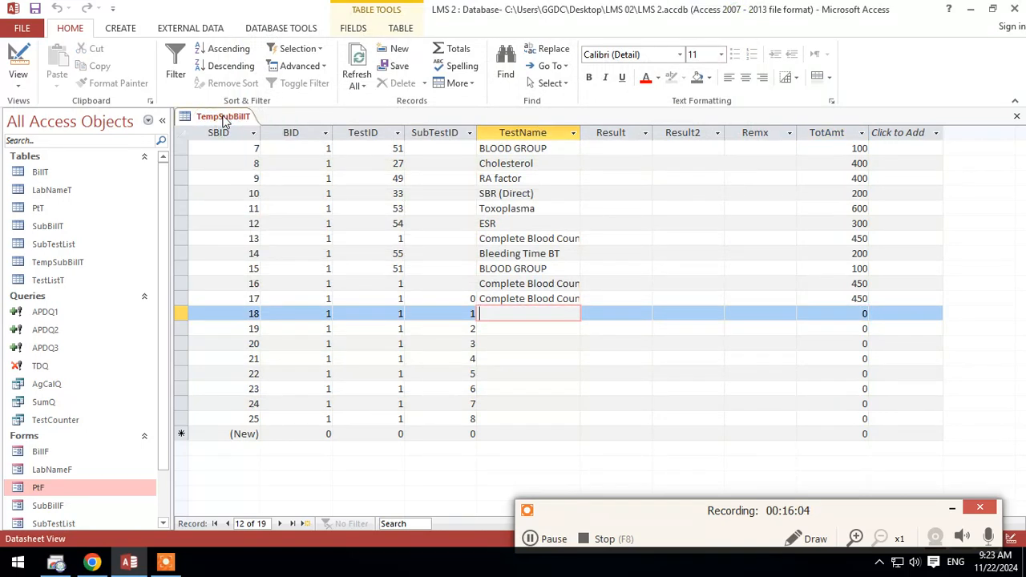
pyautogui.rightClick(223, 113)
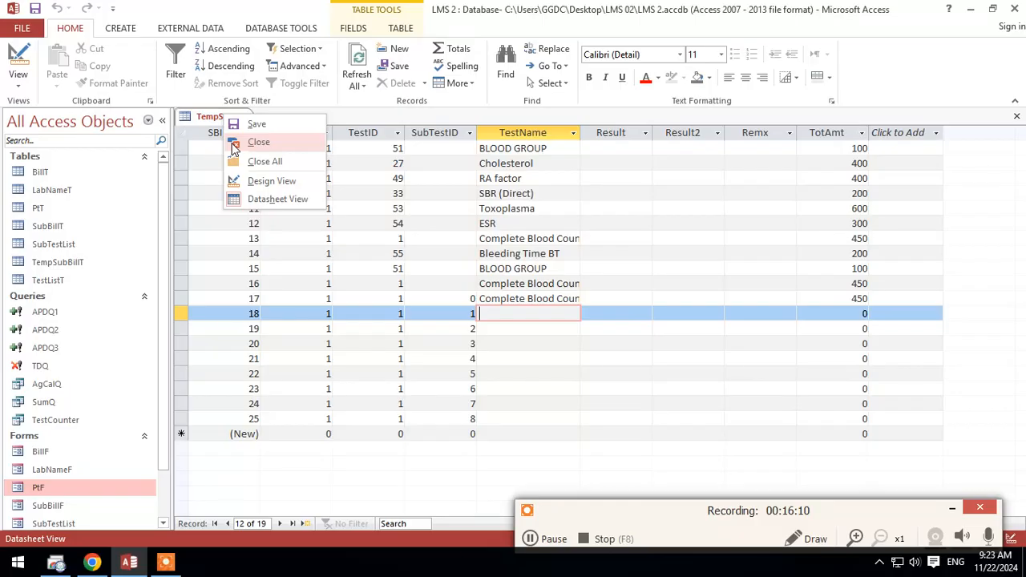
pyautogui.click(237, 142)
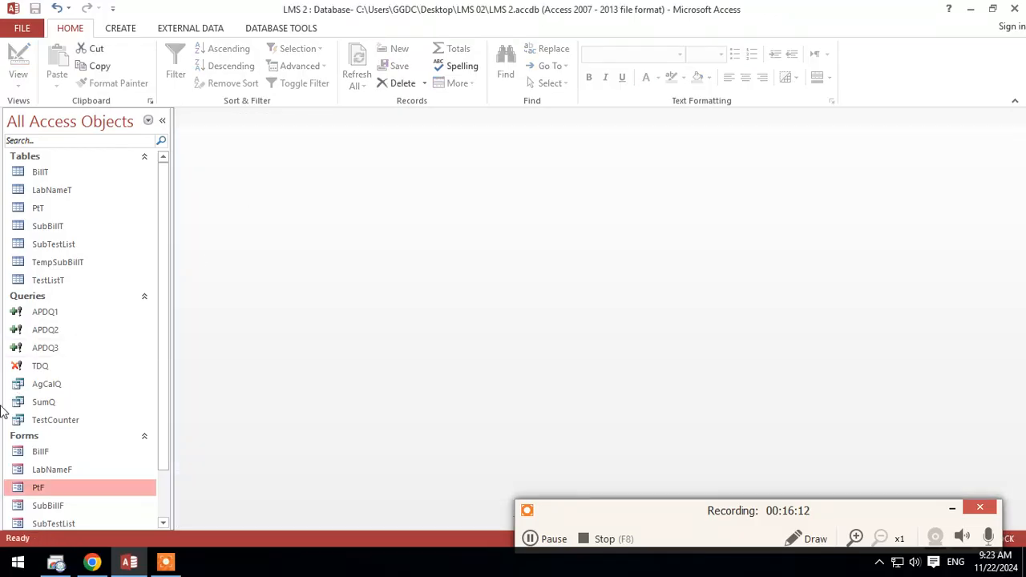
# Step: Open the APDQ2 query in Design View and add the STestName and SRRR fields from SubTestList to its grid
pyautogui.rightClick(68, 330)
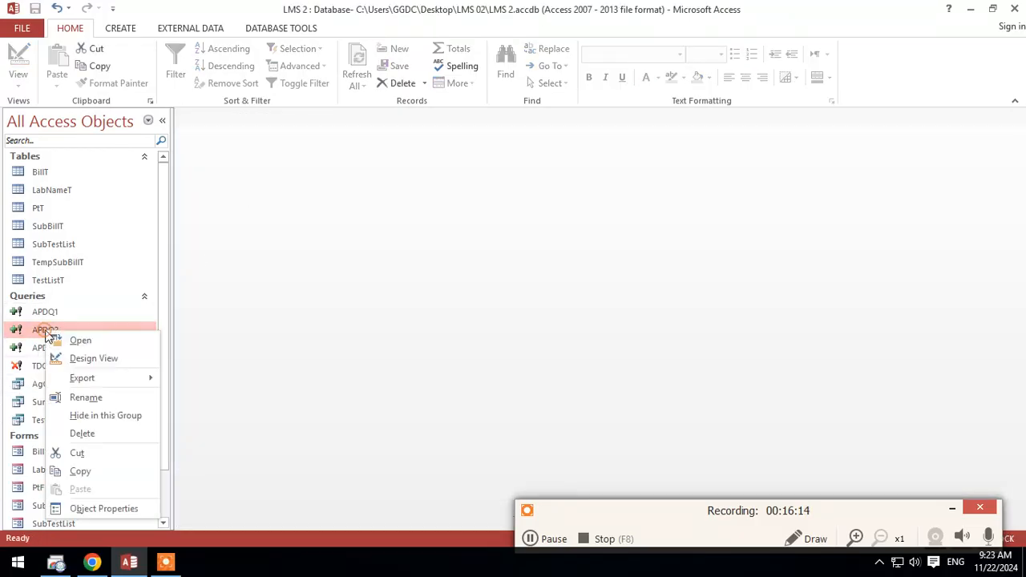
pyautogui.click(123, 355)
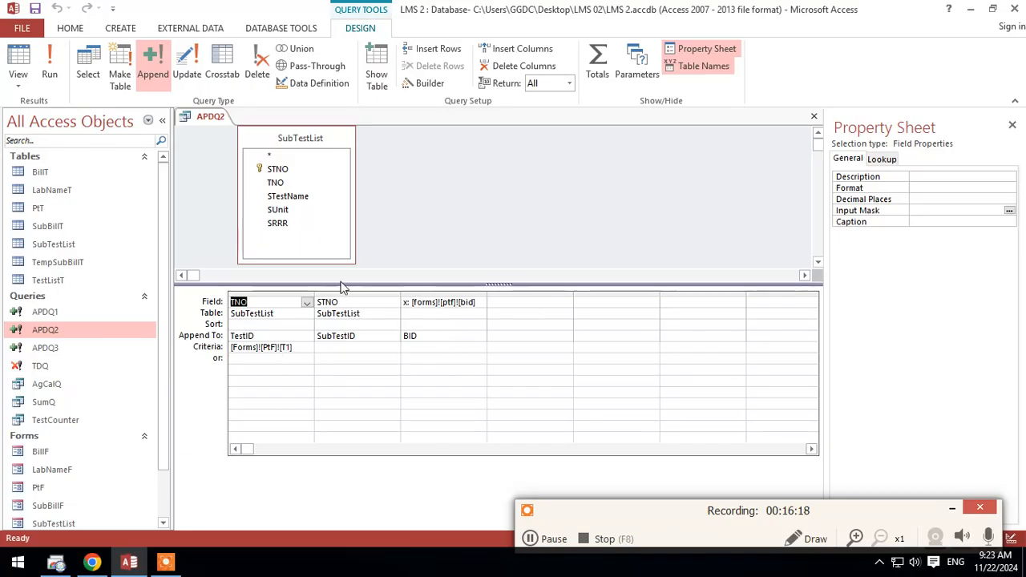
pyautogui.click(285, 196)
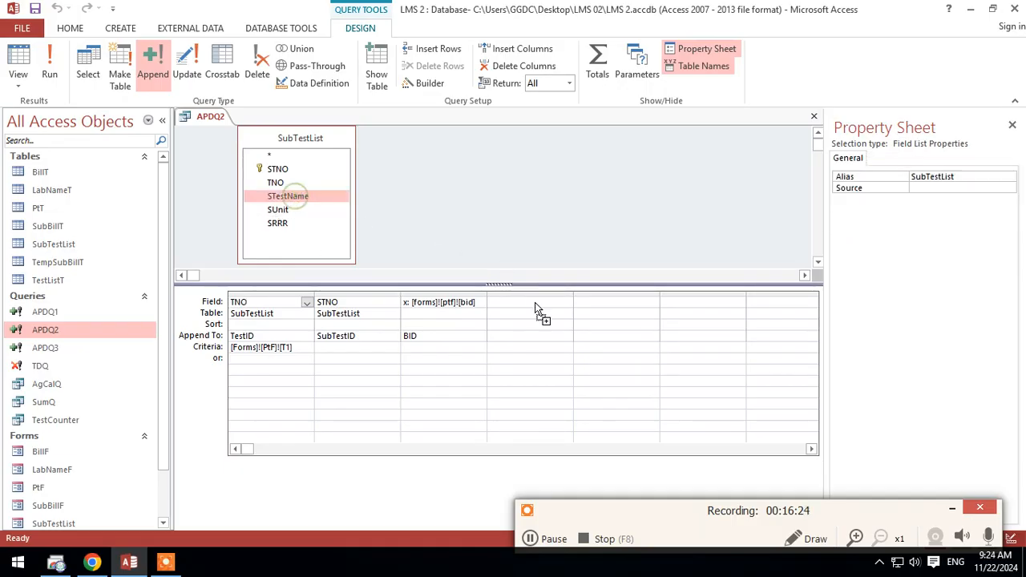
pyautogui.moveTo(542, 303); pyautogui.dragTo(529, 302)
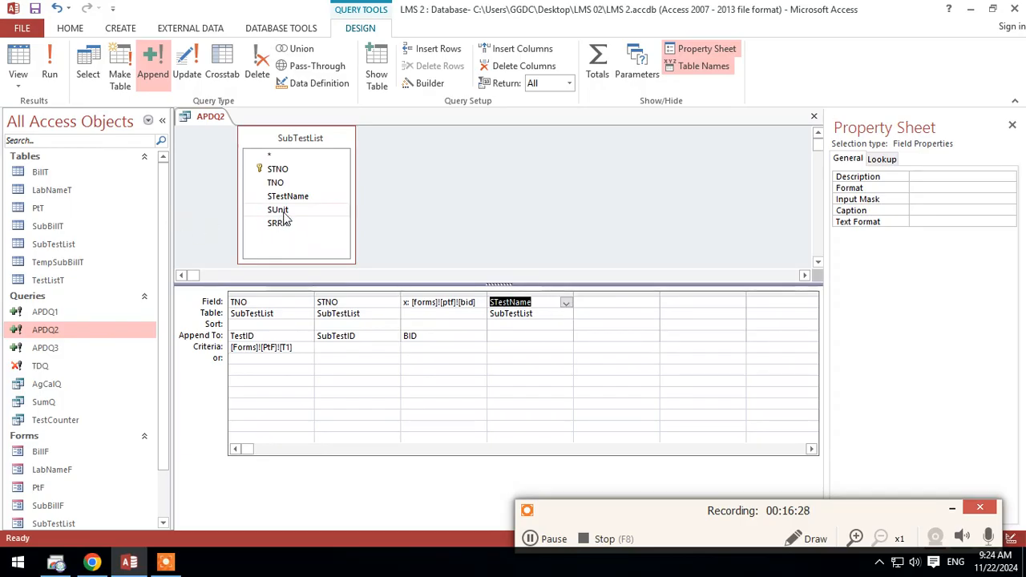
pyautogui.moveTo(284, 227); pyautogui.dragTo(616, 302)
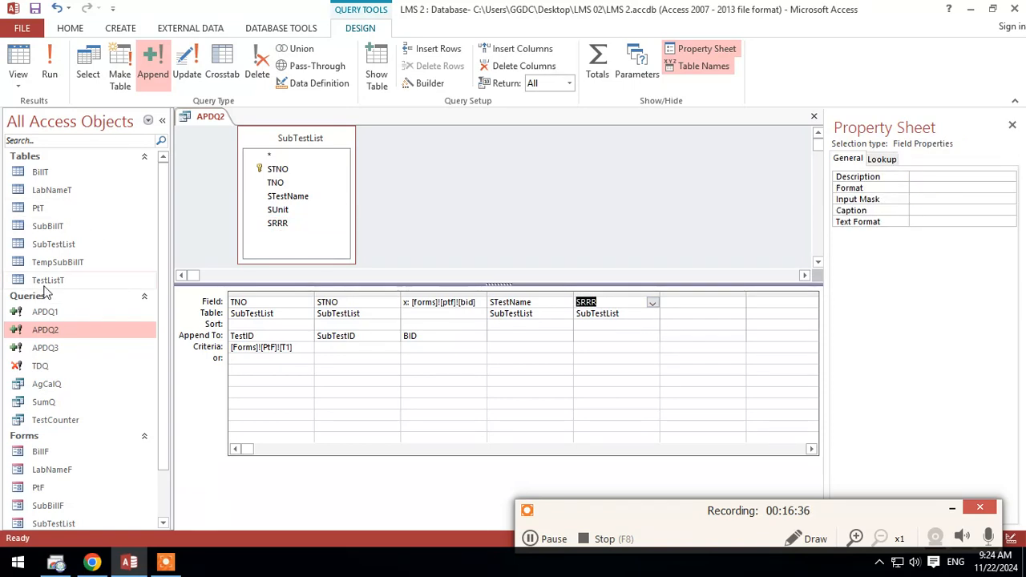
pyautogui.doubleClick(144, 264)
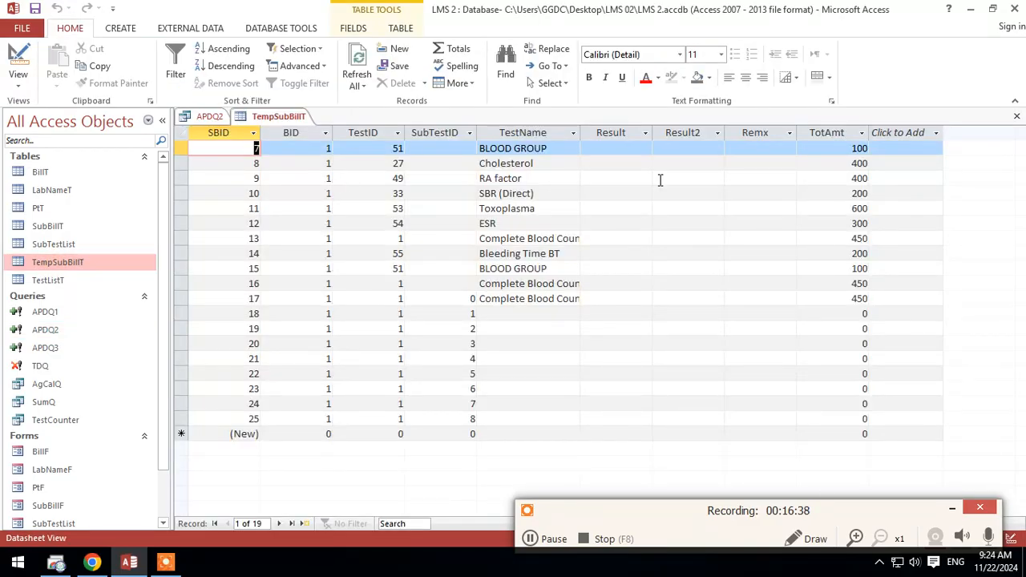
pyautogui.rightClick(270, 117)
pyautogui.click(268, 118)
pyautogui.rightClick(270, 117)
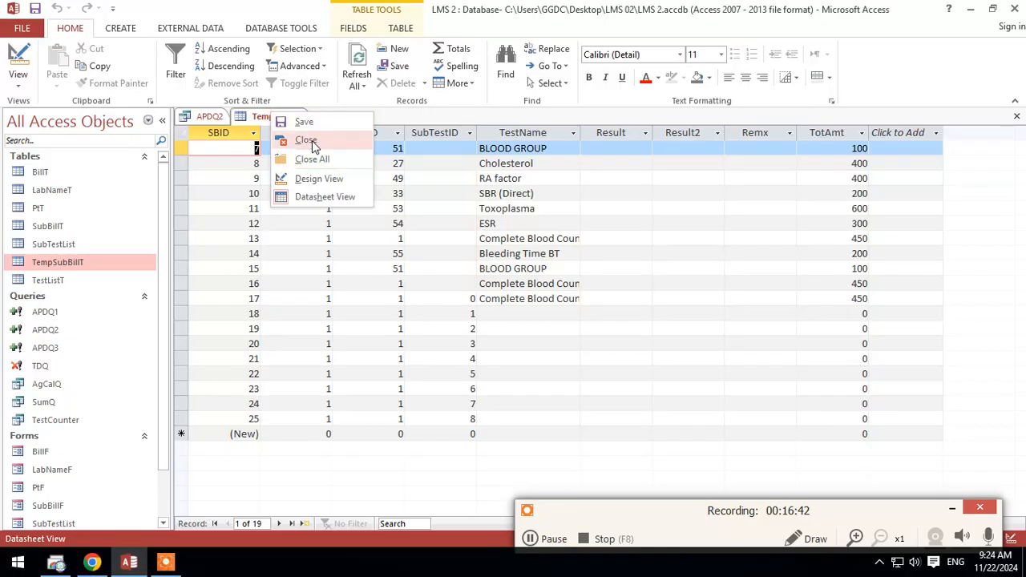
pyautogui.click(307, 140)
# Step: Open the TempSubBillT table in Design View and insert a blank field row above TotAmt
pyautogui.rightClick(51, 263)
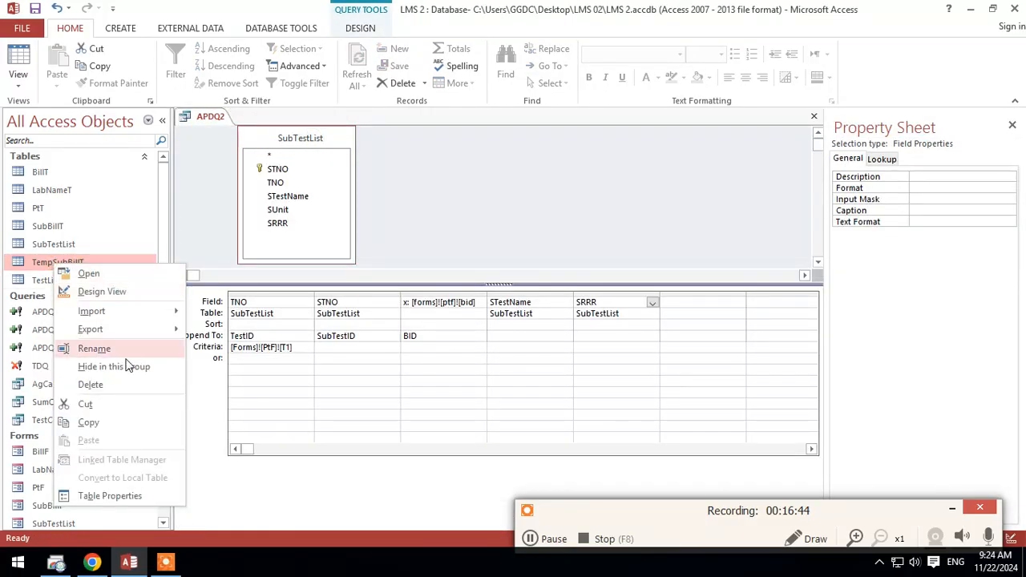
pyautogui.click(143, 290)
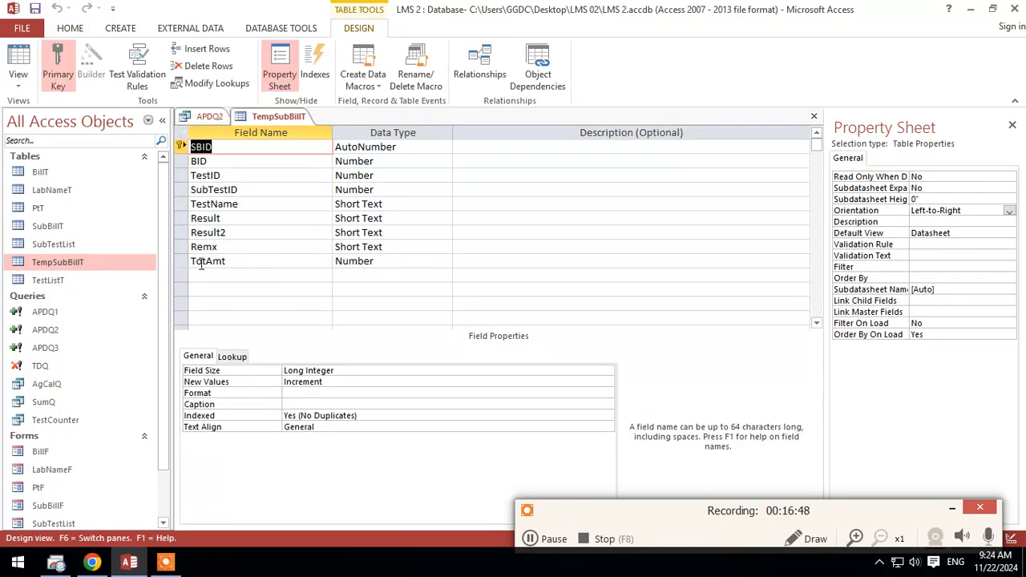
pyautogui.click(184, 248)
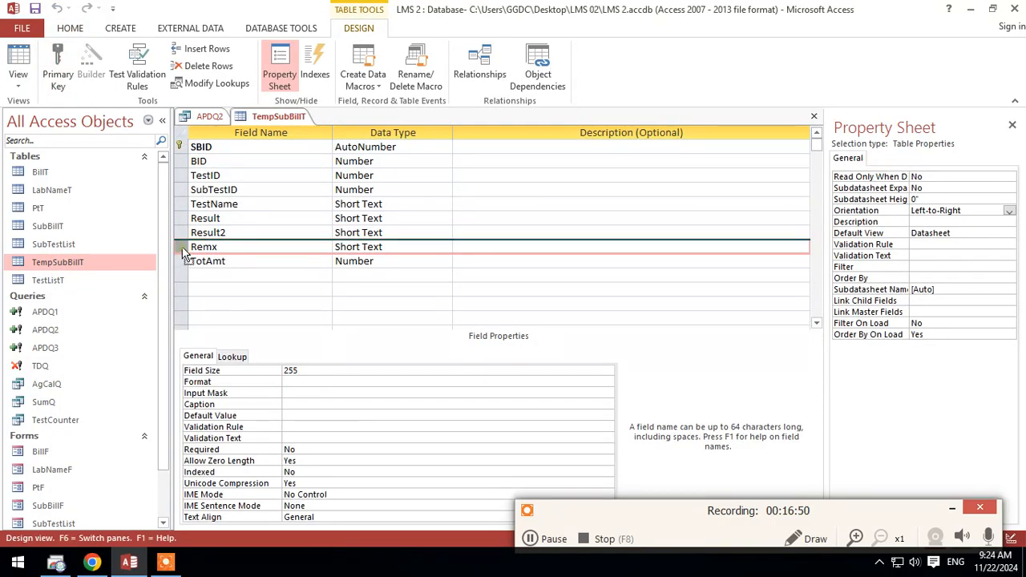
pyautogui.rightClick(182, 253)
pyautogui.press('Escape')
pyautogui.click(180, 261)
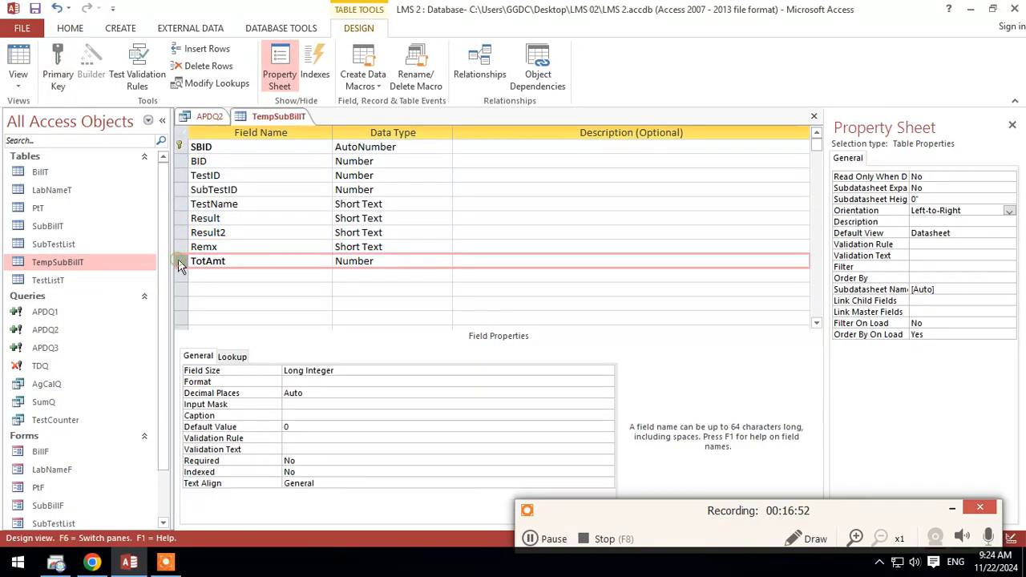
pyautogui.rightClick(181, 261)
pyautogui.click(222, 341)
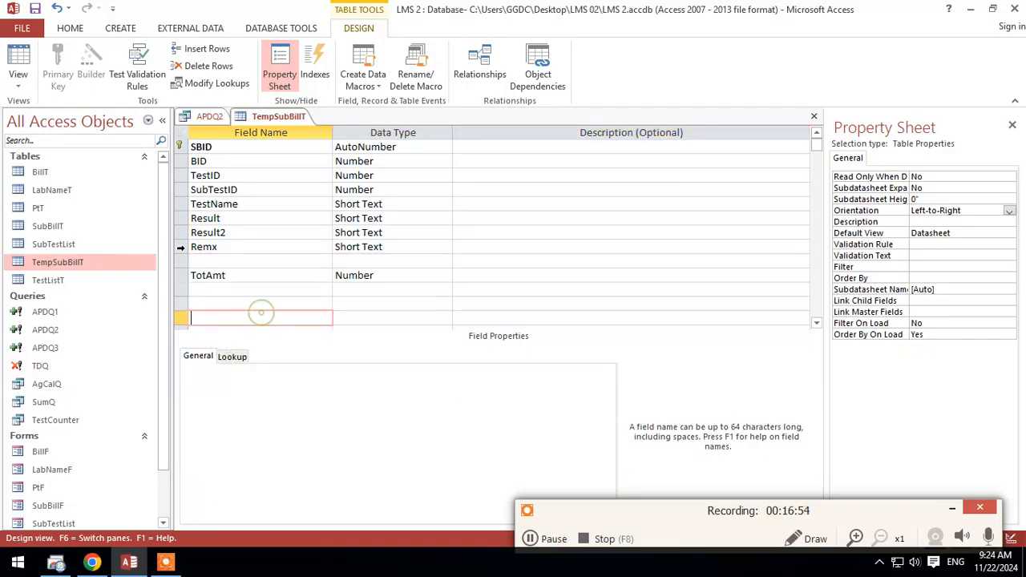
# Step: Place the blank row between Result2 and Remx, define it as a Short Text field named Untt, and save and close the table
pyautogui.click(181, 247)
pyautogui.moveTo(185, 270); pyautogui.dragTo(190, 269)
pyautogui.click(203, 245)
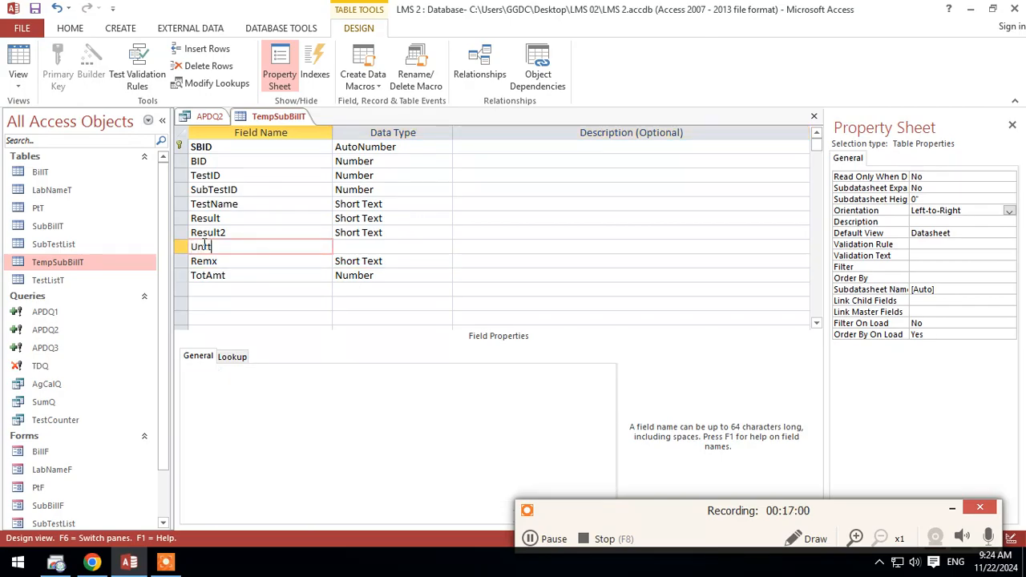
pyautogui.press('Tab')
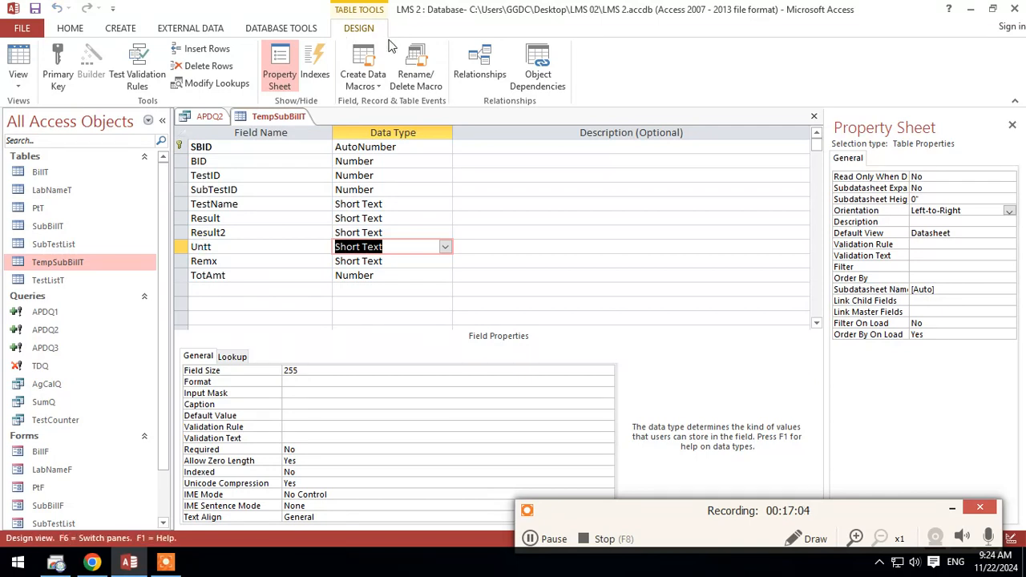
pyautogui.rightClick(297, 117)
pyautogui.click(319, 130)
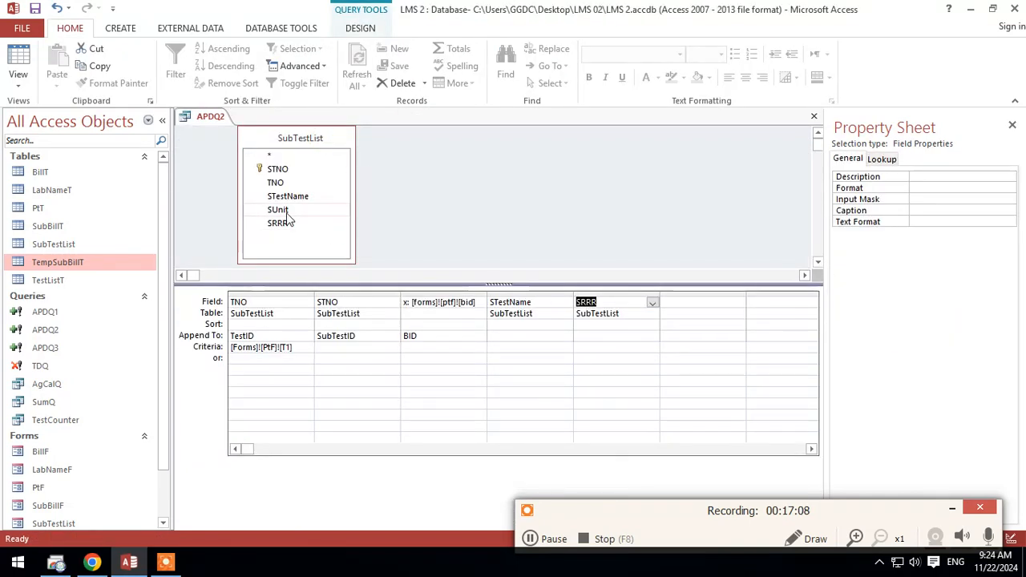
# Step: Add the SUnit field from SubTestList to the APDQ2 grid and save the query
pyautogui.moveTo(292, 210); pyautogui.dragTo(693, 315)
pyautogui.rightClick(225, 117)
pyautogui.click(228, 119)
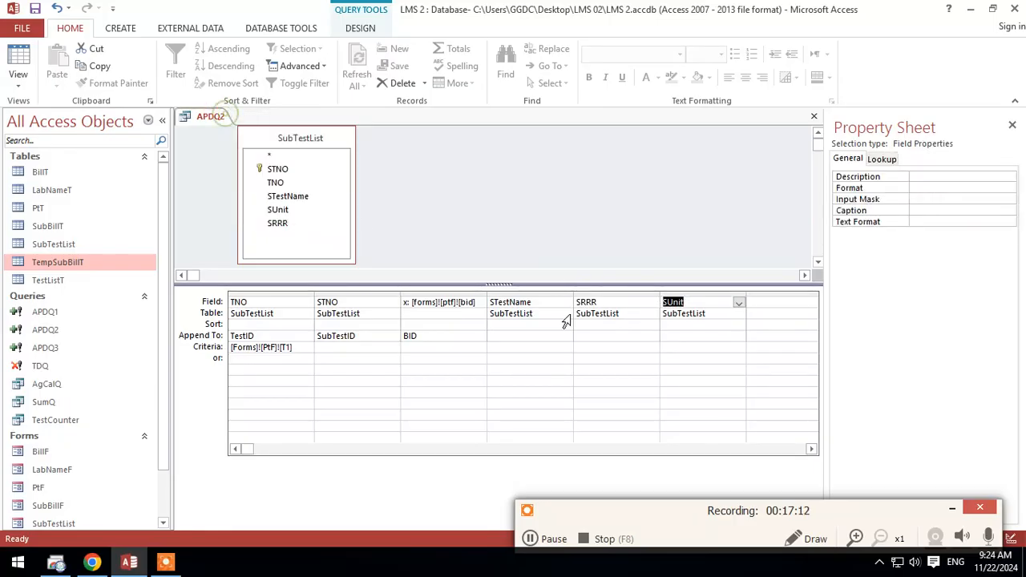
# Step: Set APDQ2 to append STestName to the TestName field and SRRR to the Remx field
pyautogui.click(544, 334)
pyautogui.click(565, 337)
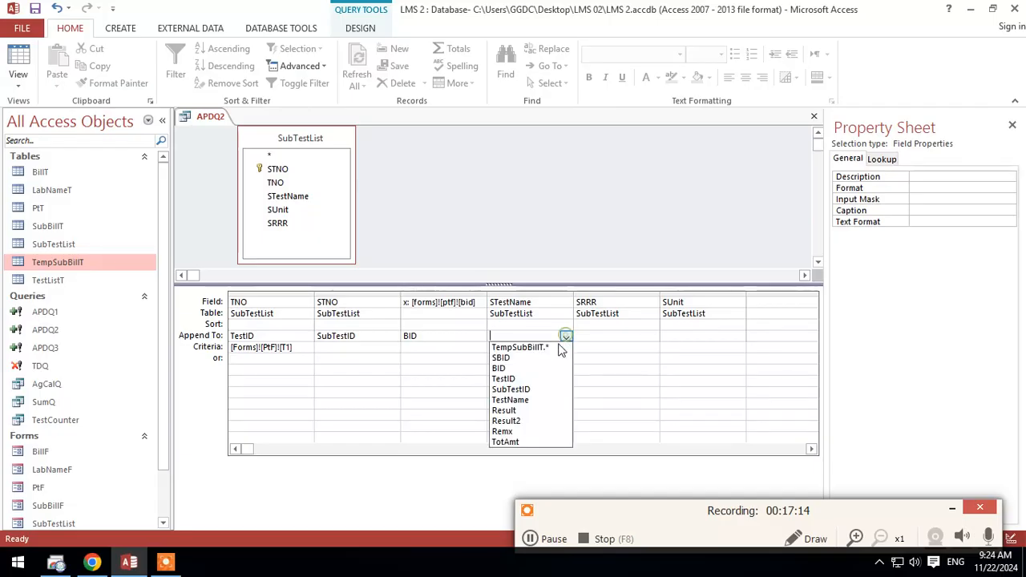
pyautogui.click(532, 401)
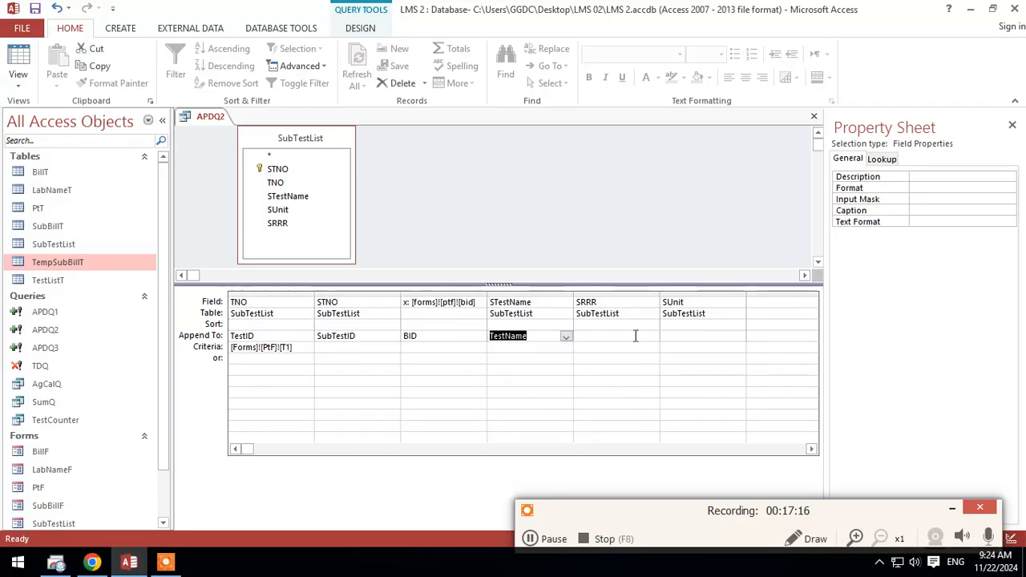
pyautogui.click(618, 336)
pyautogui.click(653, 337)
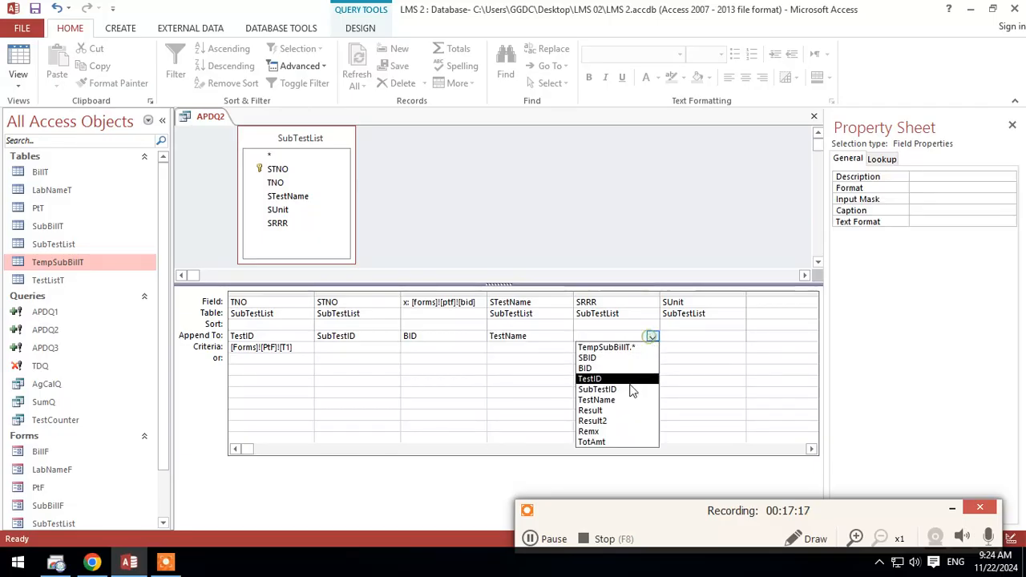
pyautogui.click(607, 437)
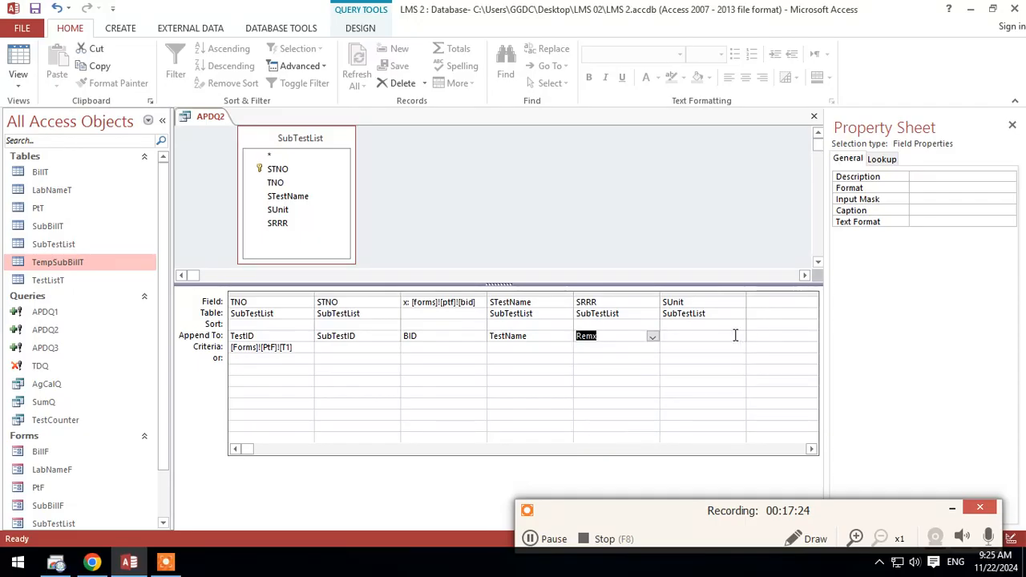
# Step: Check the destination fields offered for SUnit, and save, close and reopen APDQ2 in Design View to refresh them
pyautogui.click(735, 336)
pyautogui.click(738, 336)
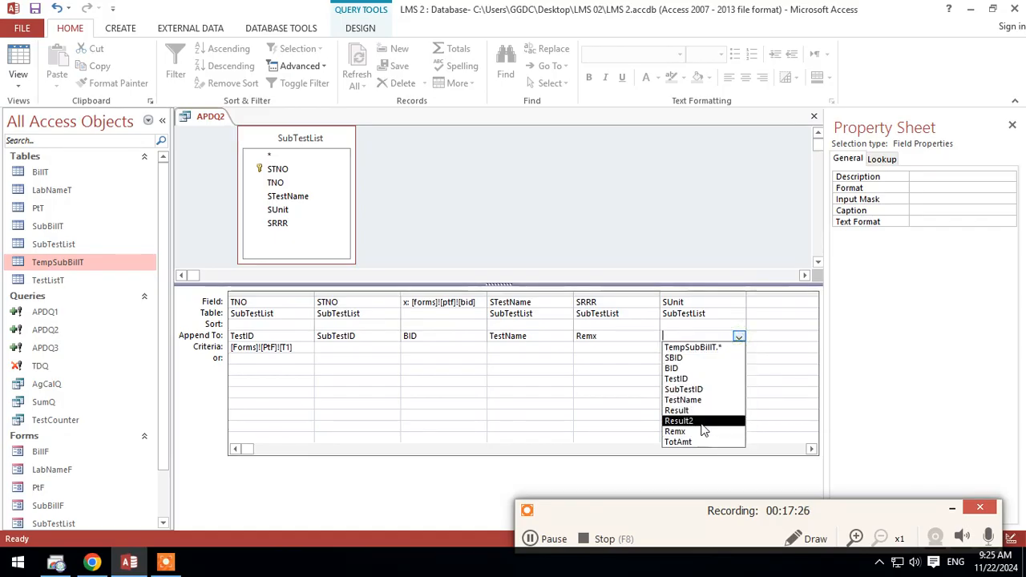
pyautogui.click(799, 393)
pyautogui.rightClick(206, 117)
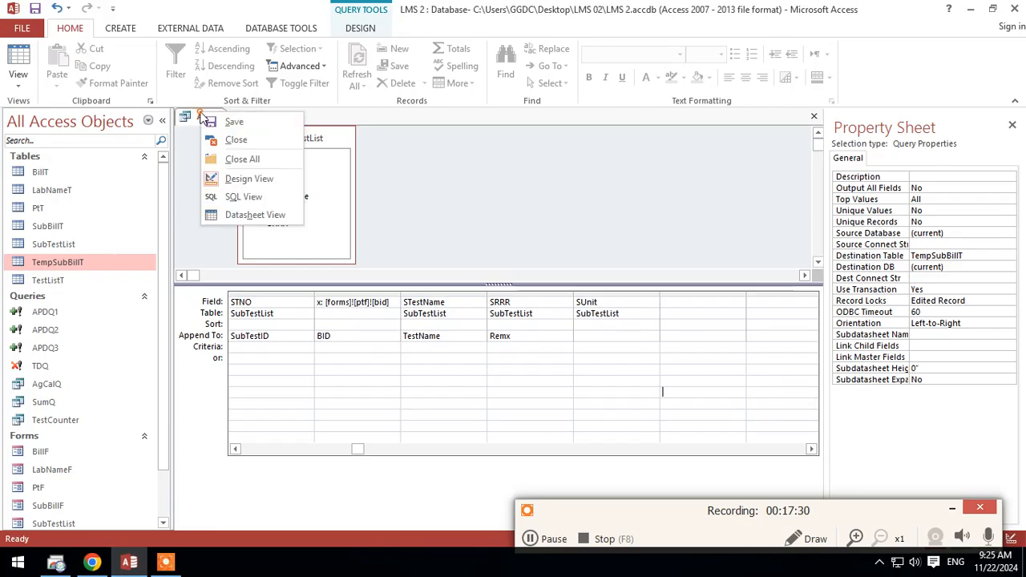
pyautogui.rightClick(206, 117)
pyautogui.click(271, 141)
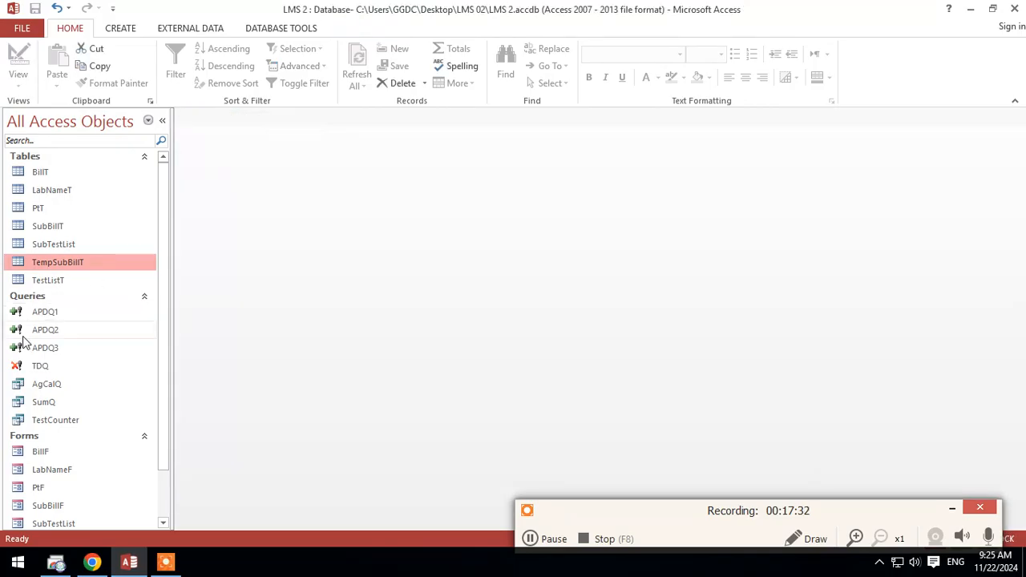
pyautogui.rightClick(42, 330)
pyautogui.click(94, 355)
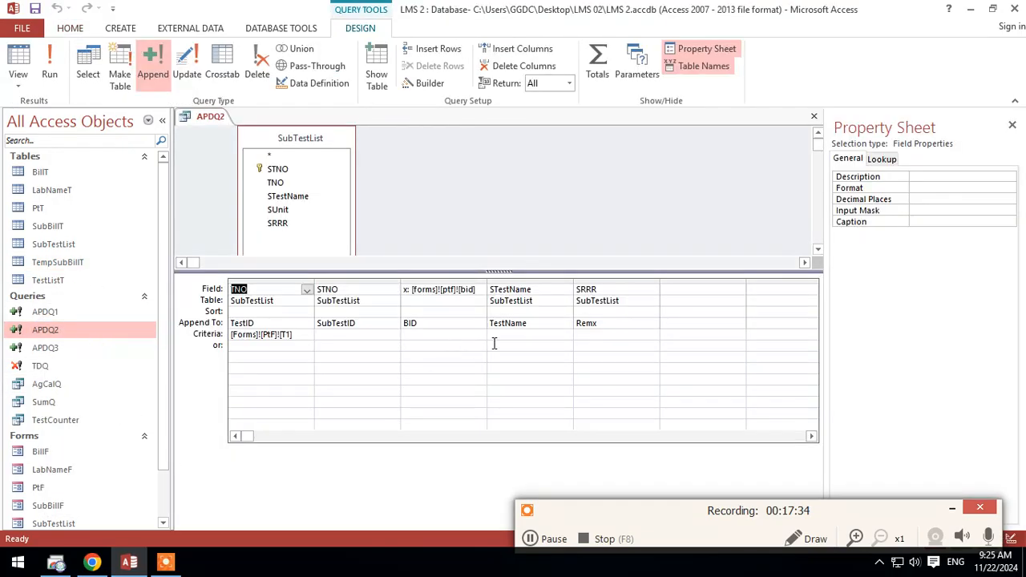
# Step: Add SubTestList's SUnit field to APDQ2 with Untt as its append destination, and save and close the query
pyautogui.click(672, 283)
pyautogui.click(685, 298)
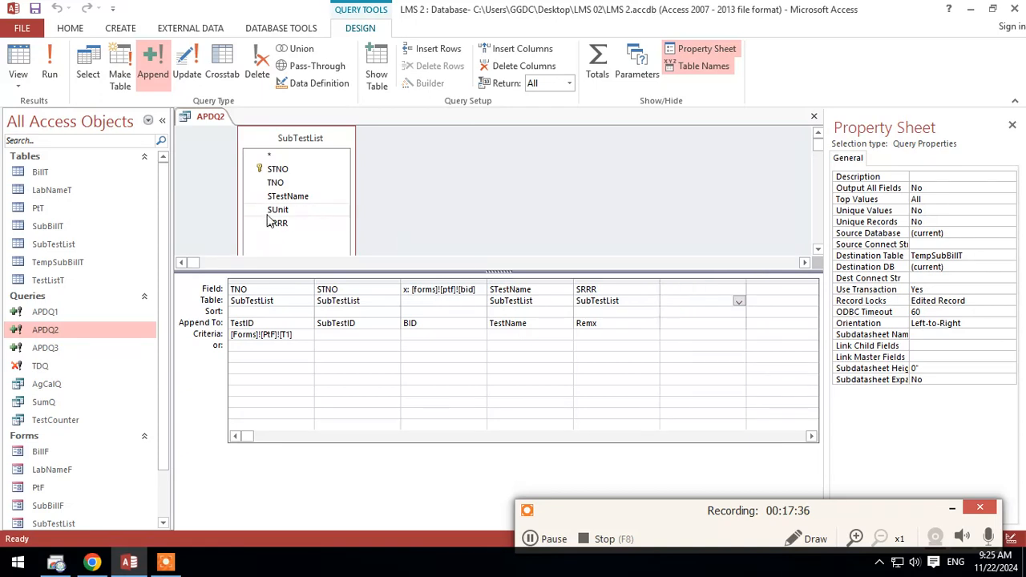
pyautogui.moveTo(273, 210); pyautogui.dragTo(691, 290)
pyautogui.click(739, 323)
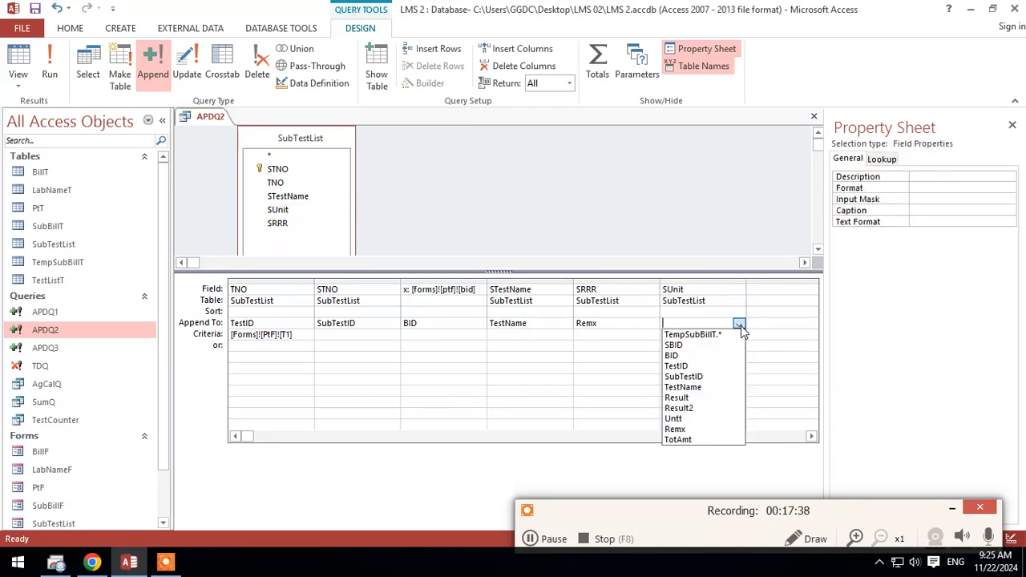
pyautogui.click(692, 419)
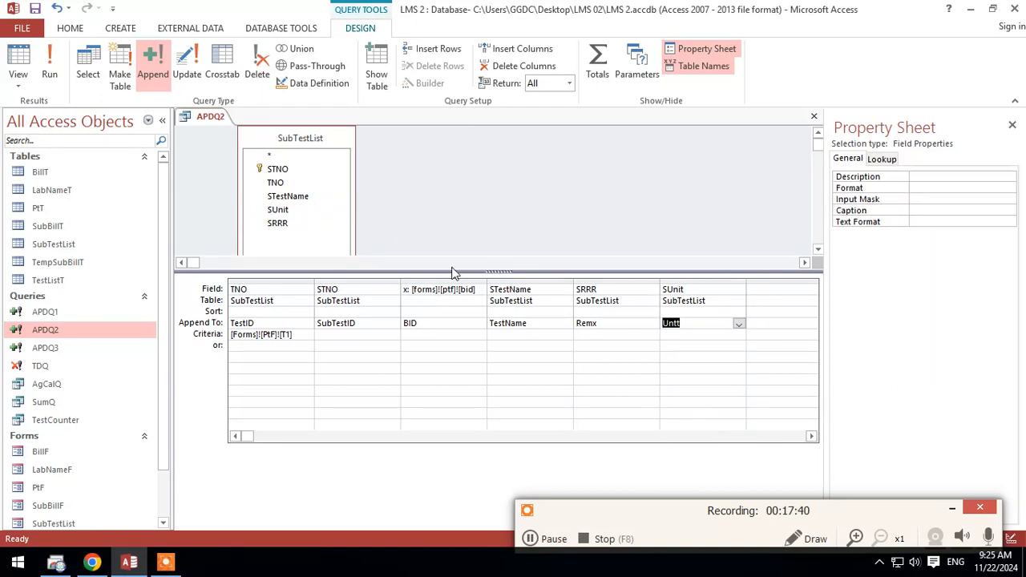
pyautogui.rightClick(205, 117)
pyautogui.click(218, 127)
pyautogui.rightClick(215, 117)
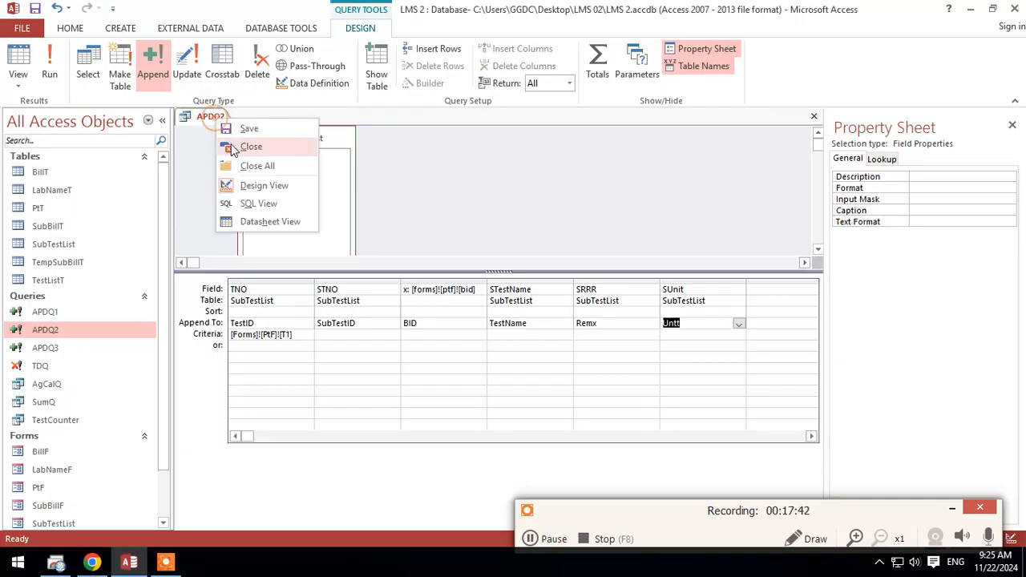
pyautogui.click(233, 145)
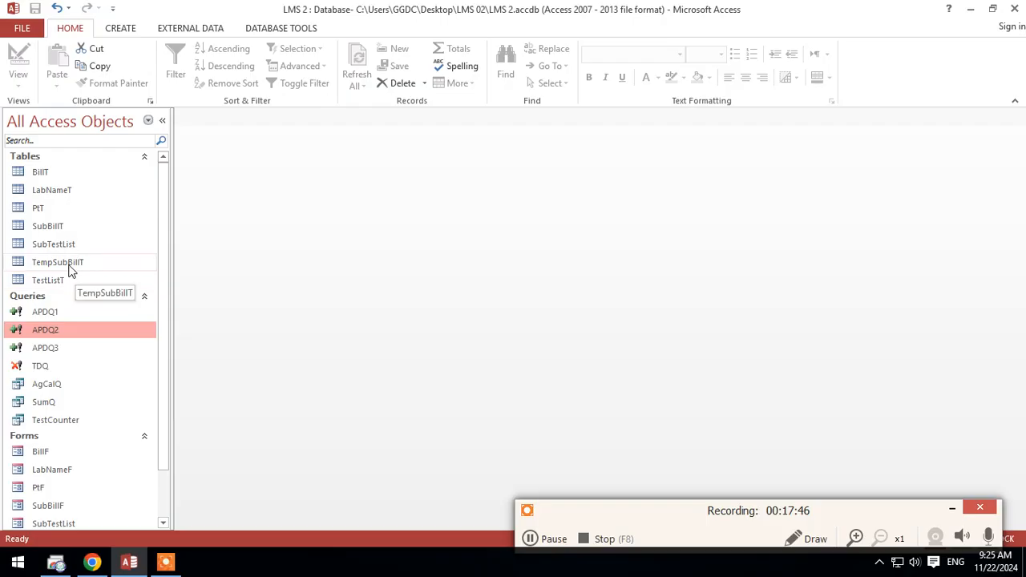
# Step: Delete all existing records from the TempSubBillT table
pyautogui.doubleClick(69, 264)
pyautogui.moveTo(182, 144); pyautogui.dragTo(220, 433)
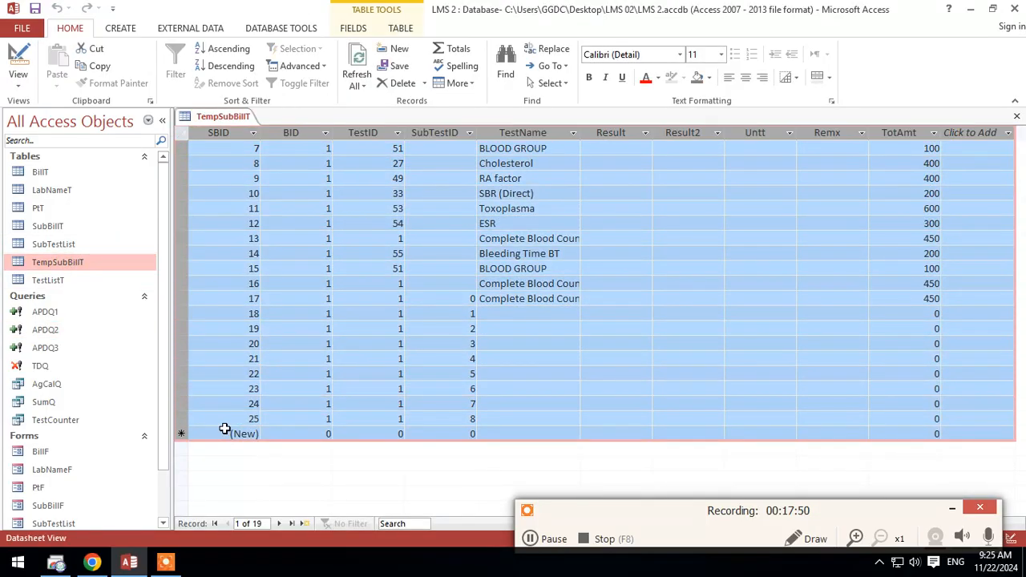
pyautogui.press('Delete')
pyautogui.rightClick(214, 117)
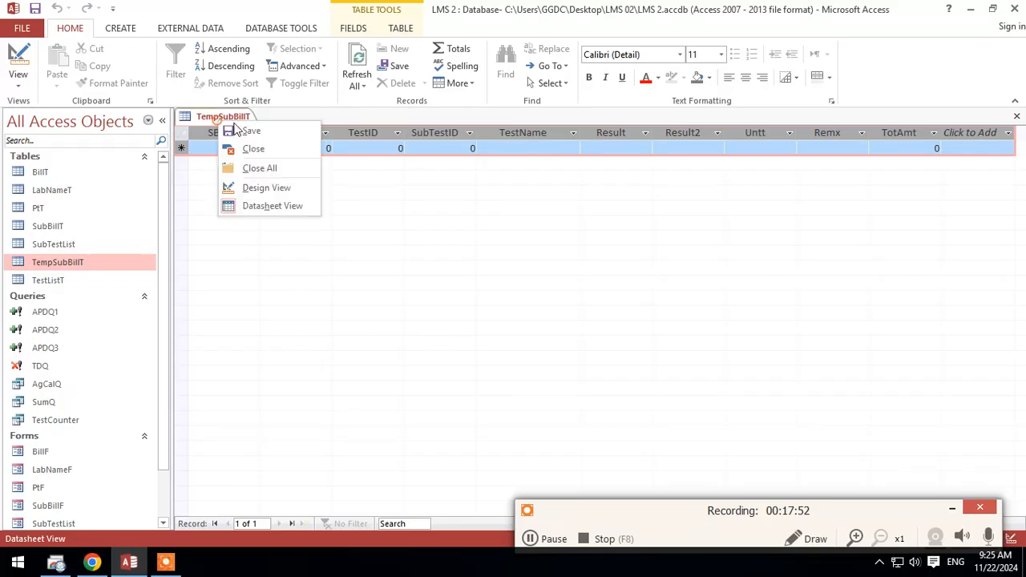
pyautogui.rightClick(239, 114)
pyautogui.click(269, 120)
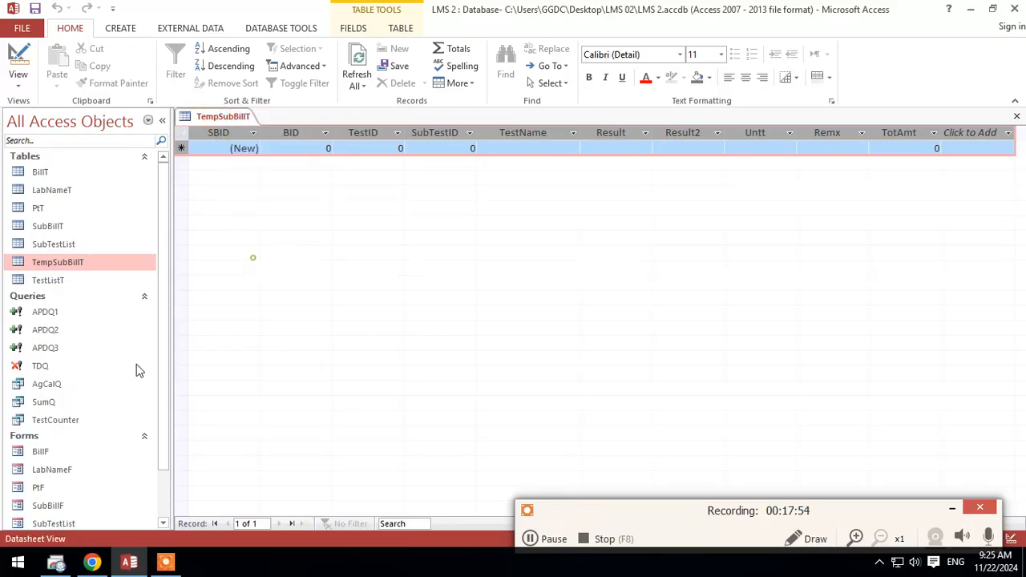
# Step: Open the PtF form and choose Complete Blood Count (CBC) as the TestName
pyautogui.doubleClick(38, 488)
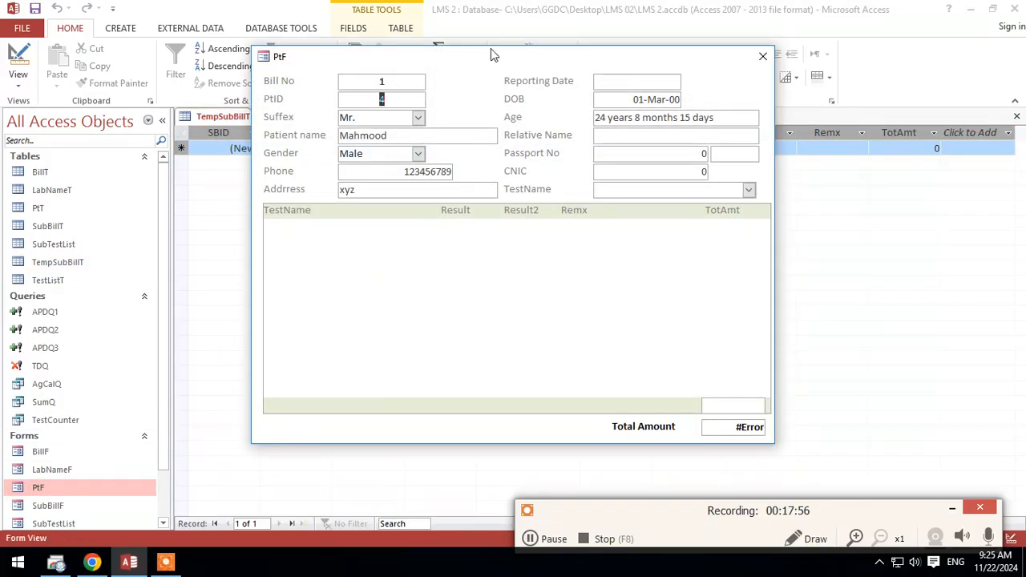
pyautogui.moveTo(487, 61); pyautogui.dragTo(488, 84)
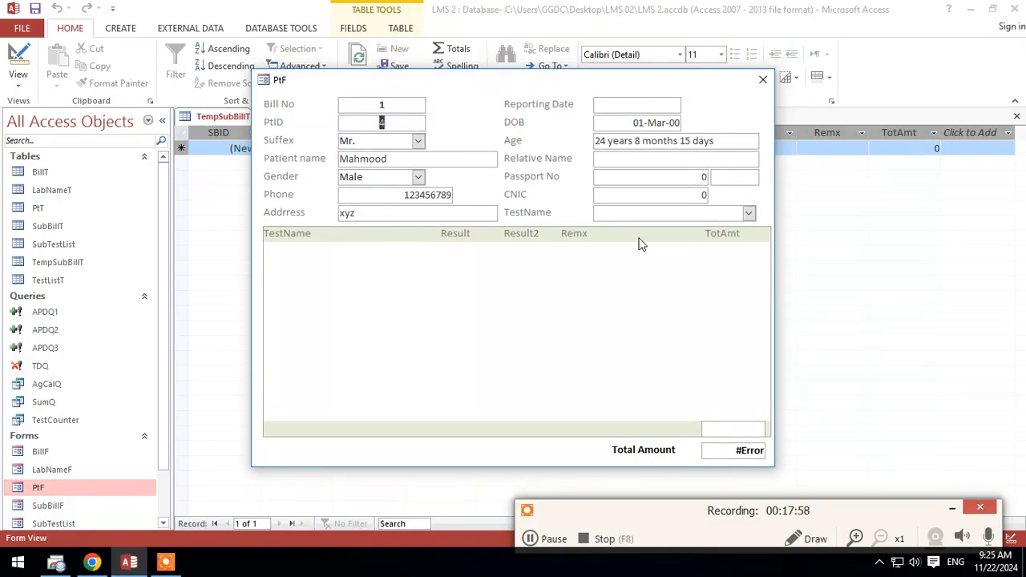
pyautogui.click(748, 213)
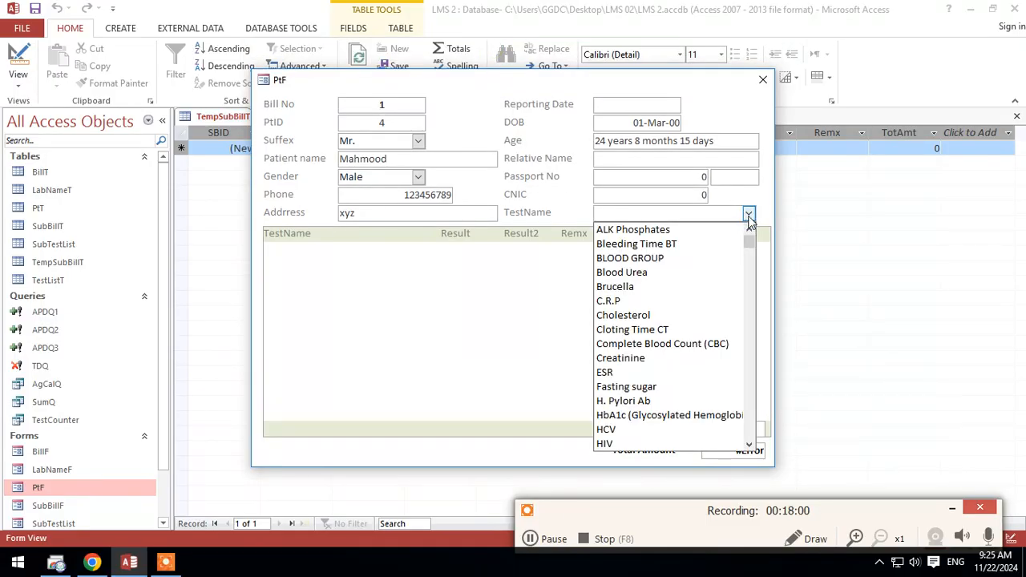
pyautogui.write('complete Blood Count (CBC')
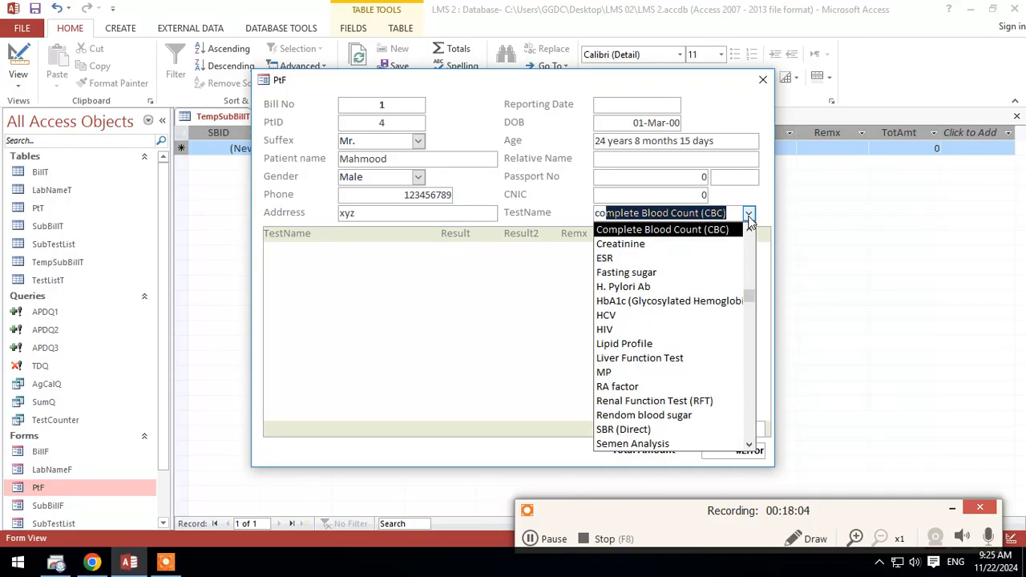
pyautogui.press('Return')
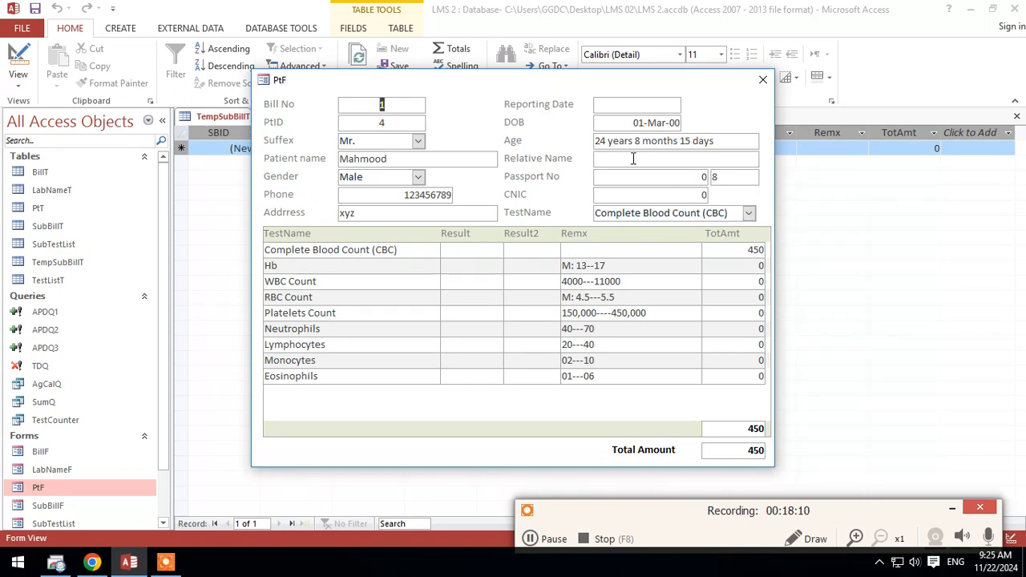
# Step: Refresh TempSubBillT and examine the TestName, Untt and Remx values of the appended CBC rows, comparing them with PtF's subform
pyautogui.moveTo(523, 92); pyautogui.dragTo(517, 149)
pyautogui.click(357, 61)
pyautogui.moveTo(408, 149); pyautogui.dragTo(406, 343)
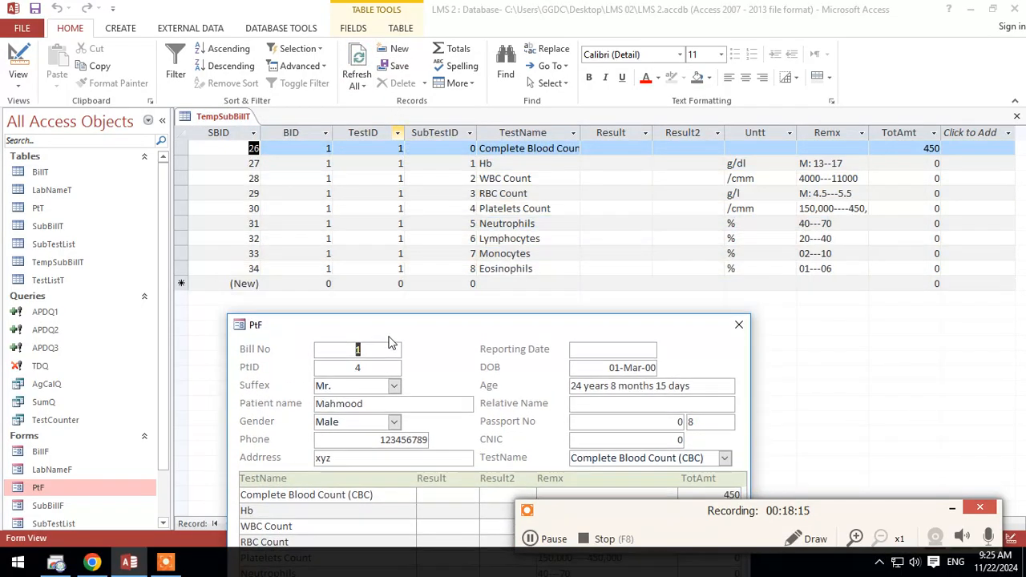
pyautogui.click(533, 132)
pyautogui.click(754, 132)
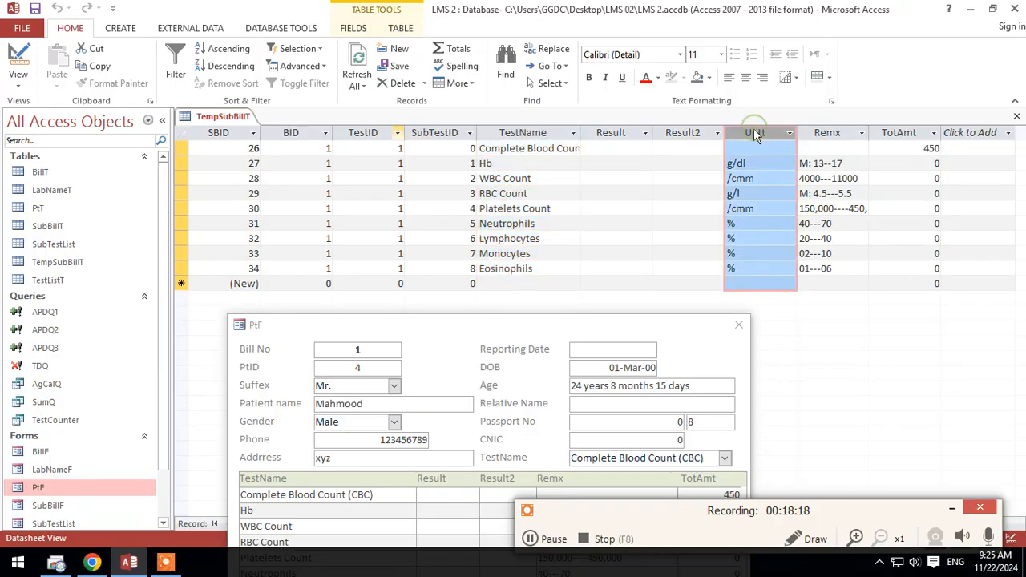
pyautogui.click(839, 132)
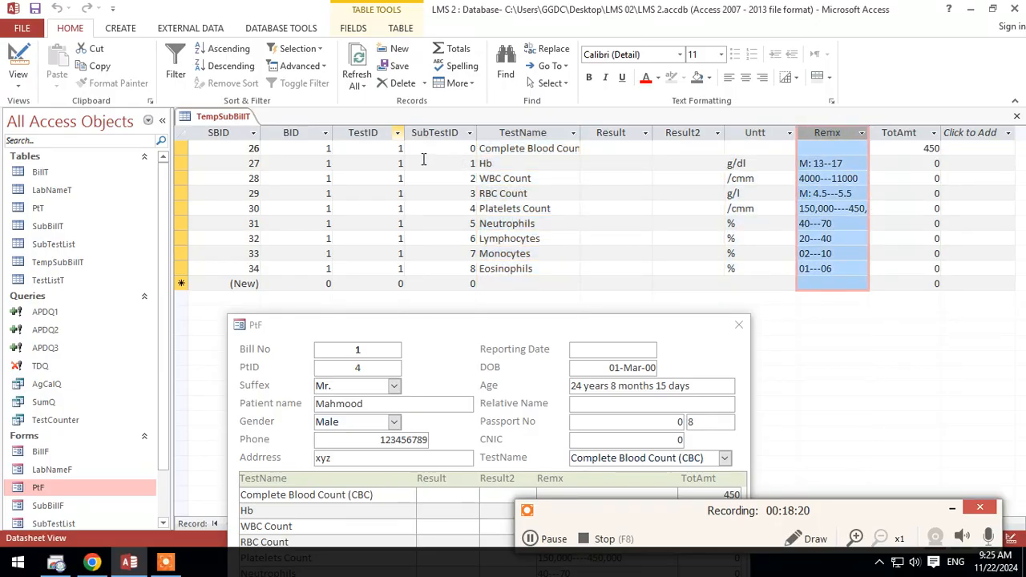
pyautogui.click(178, 149)
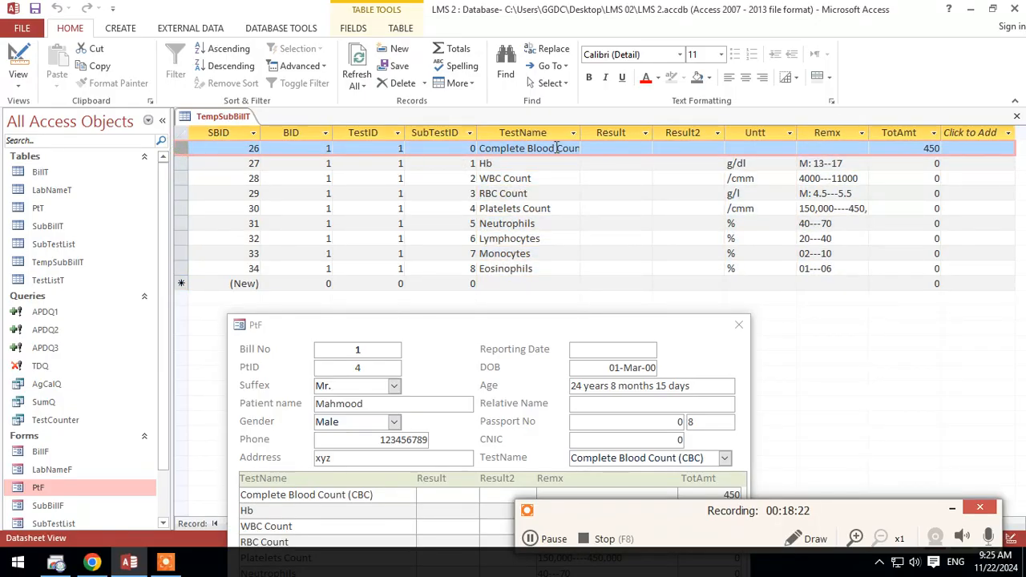
pyautogui.moveTo(583, 133); pyautogui.dragTo(605, 133)
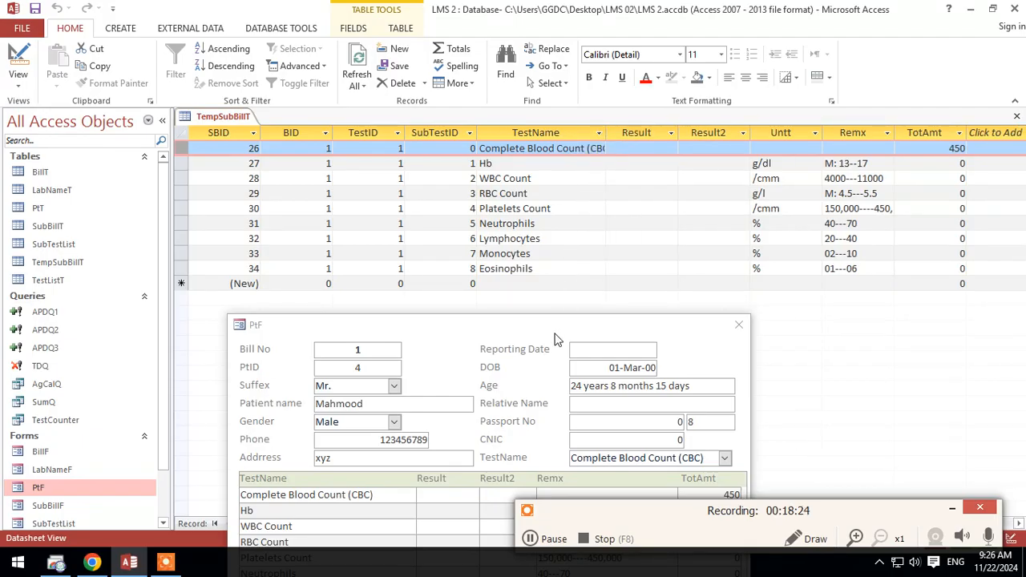
pyautogui.moveTo(553, 333); pyautogui.dragTo(621, 60)
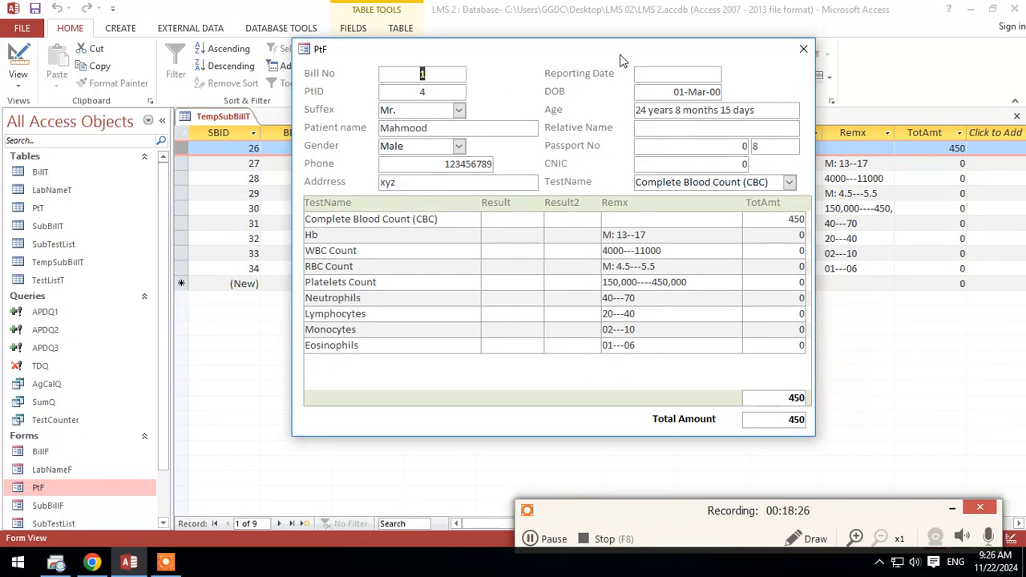
pyautogui.click(510, 234)
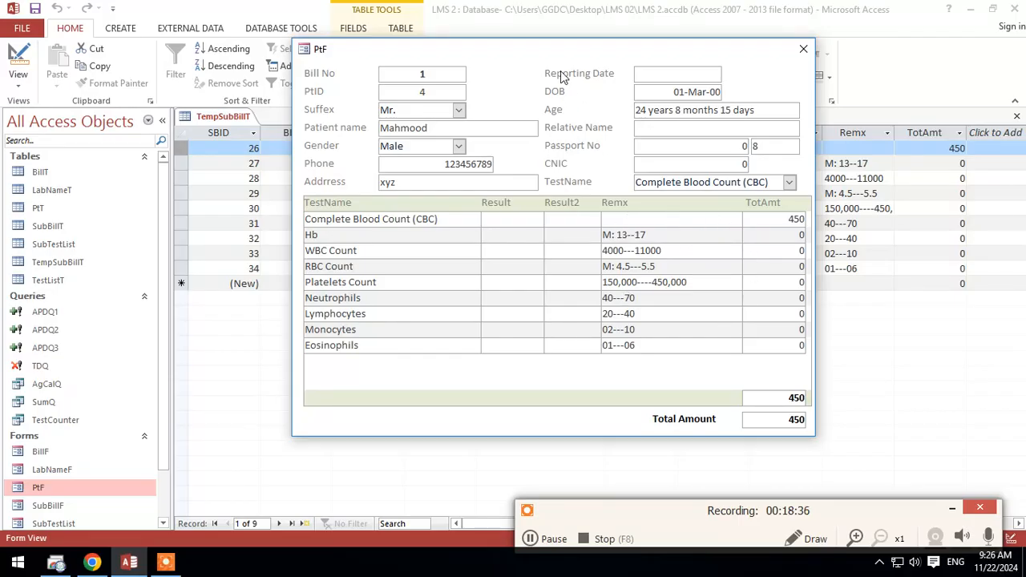
# Step: Switch PtF to Design View and widen the form and its subform to about 8 inches
pyautogui.rightClick(511, 65)
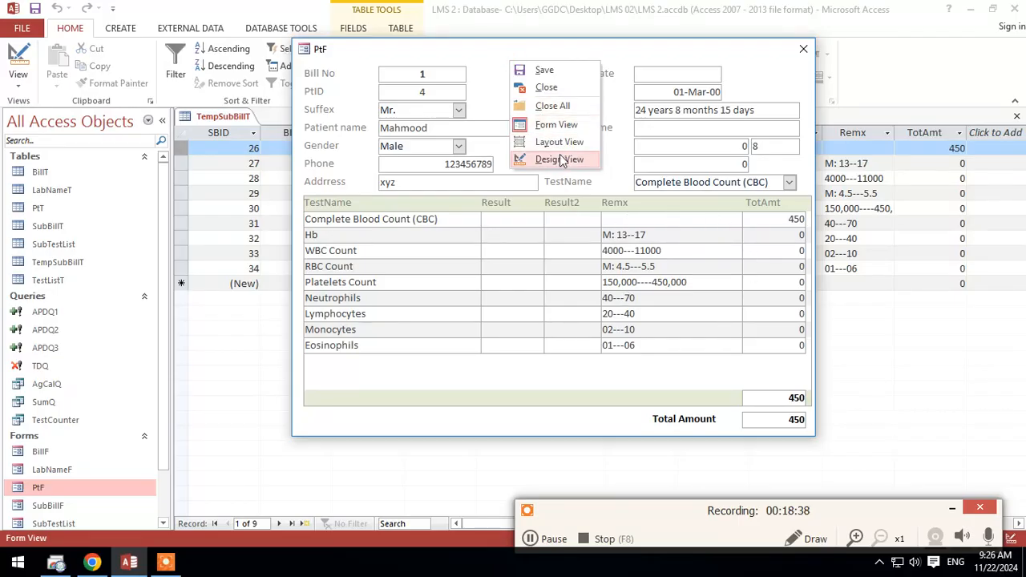
pyautogui.click(548, 158)
pyautogui.click(1011, 125)
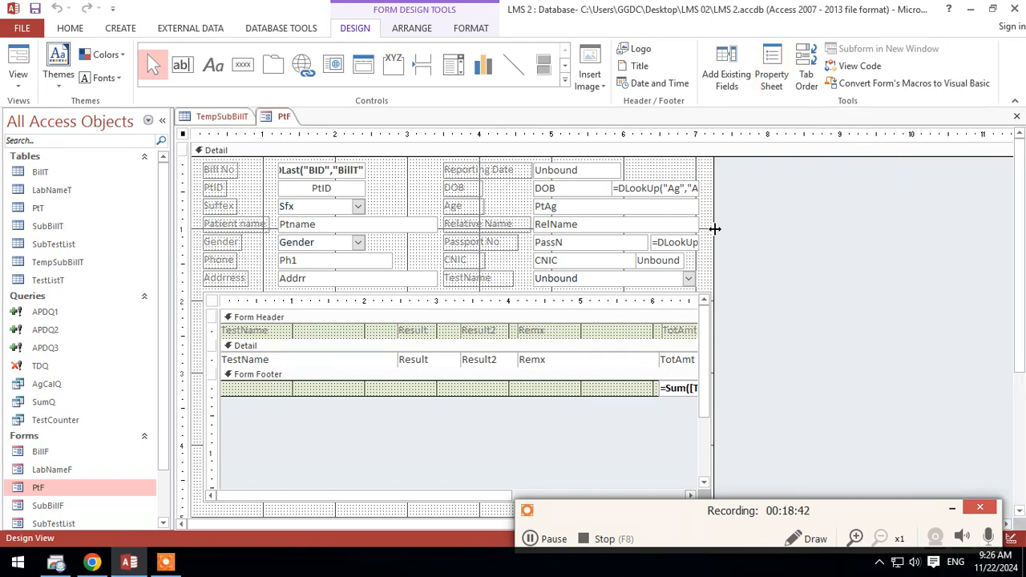
pyautogui.moveTo(713, 230); pyautogui.dragTo(766, 229)
pyautogui.scroll(-2, 828, 331)
pyautogui.scroll(-2, 828, 331)
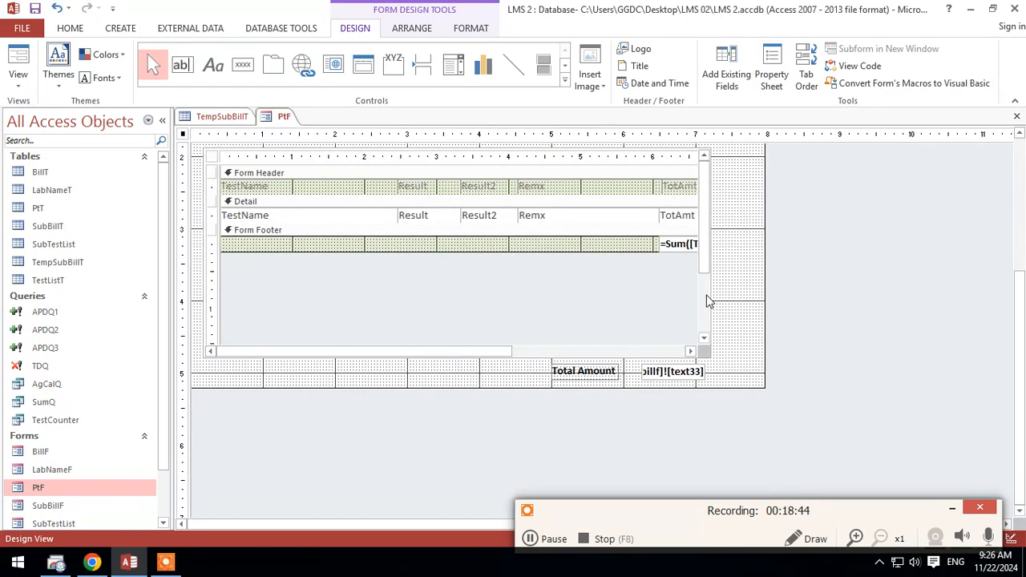
pyautogui.click(715, 296)
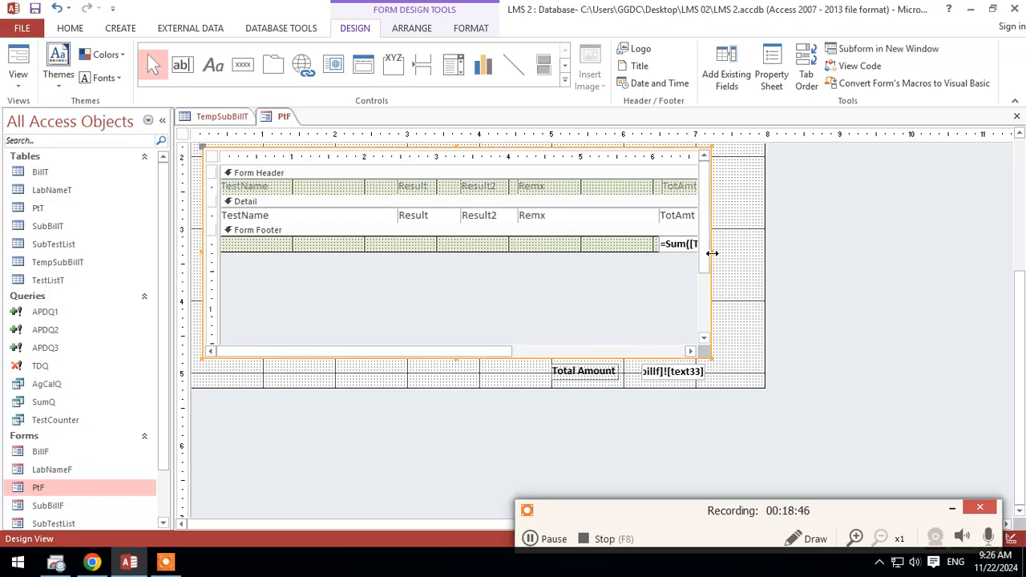
pyautogui.moveTo(714, 251); pyautogui.dragTo(774, 254)
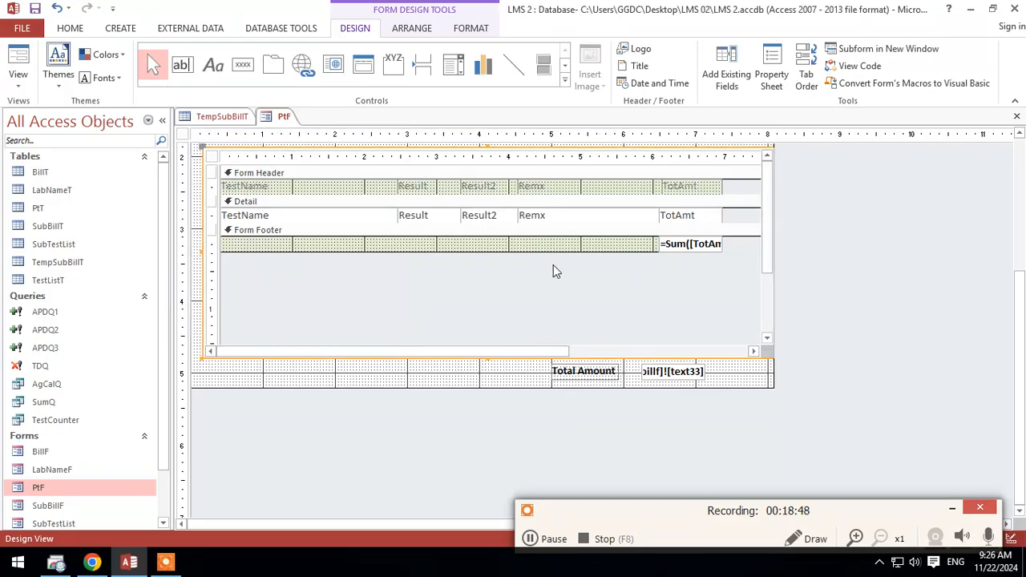
# Step: Shift the subform's Remx and TotAmt controls and the footer sum to the right, leaving a gap after Result2
pyautogui.moveTo(703, 278); pyautogui.dragTo(546, 190)
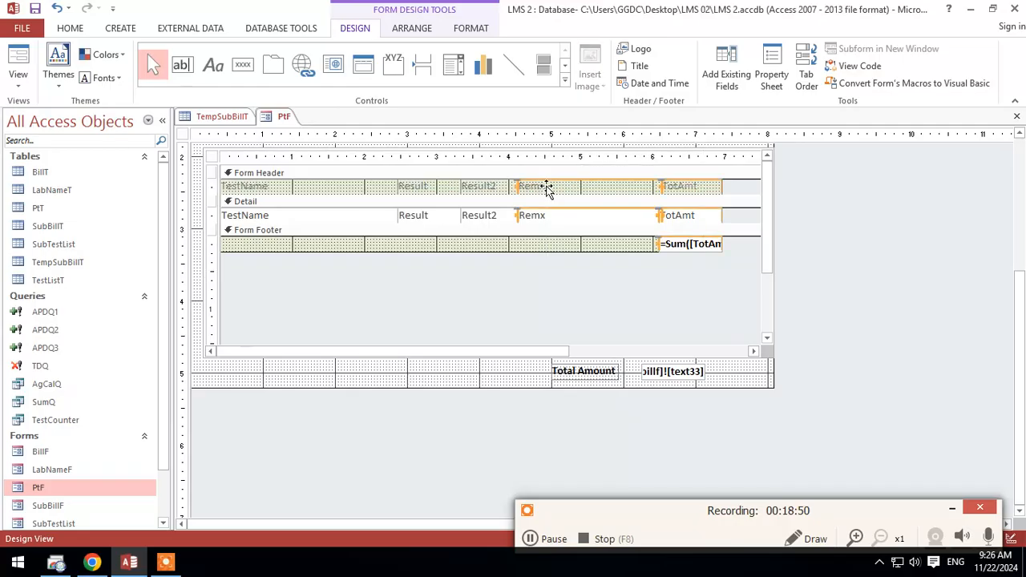
pyautogui.press('Right')
pyautogui.press('Right')
pyautogui.press('Right')
pyautogui.press('Right')
pyautogui.press('Right')
pyautogui.press('Right')
pyautogui.press('Right')
pyautogui.press('Right')
pyautogui.press('Right')
pyautogui.press('Right')
pyautogui.press('Right')
pyautogui.press('Right')
pyautogui.press('Right')
pyautogui.press('Right')
pyautogui.press('Right')
pyautogui.press('Right')
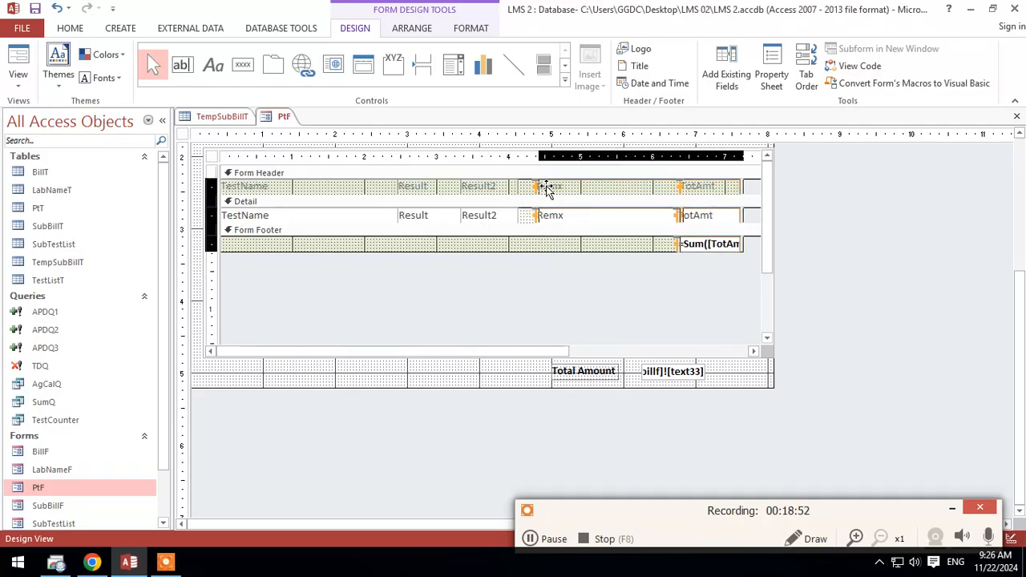
pyautogui.click(481, 254)
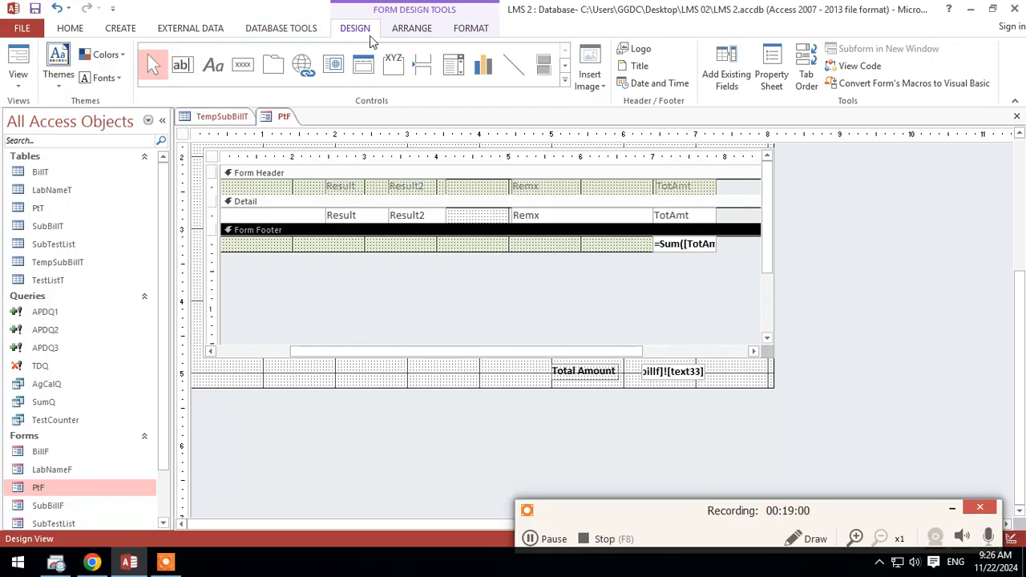
# Step: Add the Untt field to the subform's Detail section and move its label into the Form Header
pyautogui.click(727, 72)
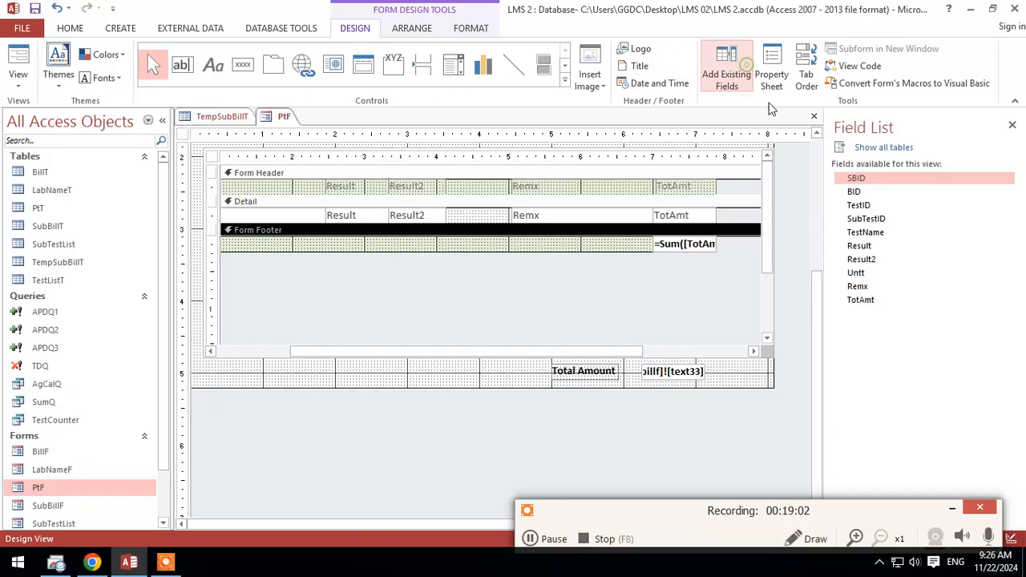
pyautogui.moveTo(857, 274); pyautogui.dragTo(461, 228)
pyautogui.click(539, 291)
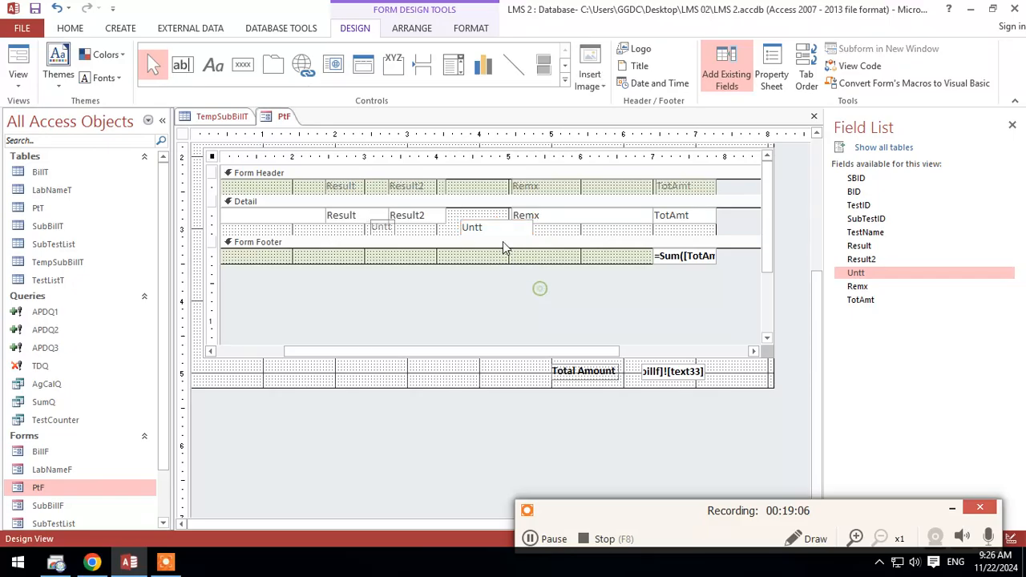
pyautogui.click(393, 228)
pyautogui.rightClick(477, 186)
pyautogui.click(519, 232)
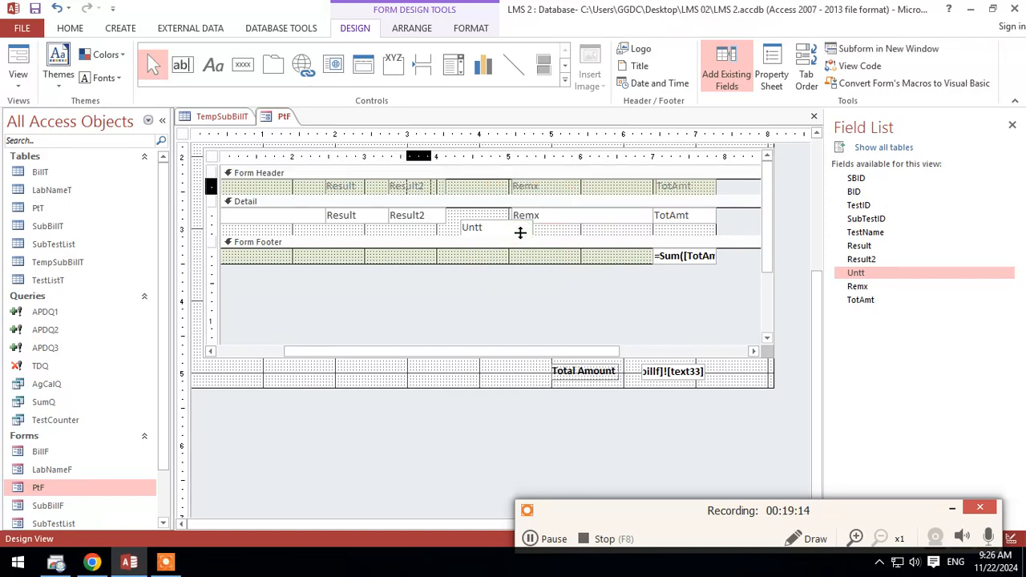
# Step: Place and widen the Untt label between Result2 and Remx in the header, and fit the Untt text box below it
pyautogui.press('Left')
pyautogui.press('Left')
pyautogui.press('Left')
pyautogui.press('Left')
pyautogui.press('Left')
pyautogui.press('Left')
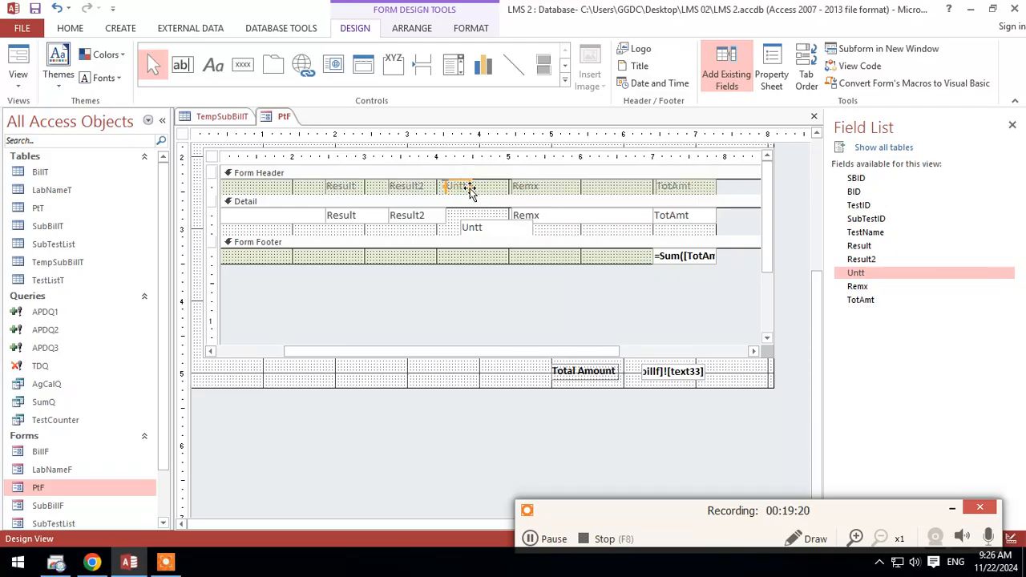
pyautogui.moveTo(473, 188); pyautogui.dragTo(497, 192)
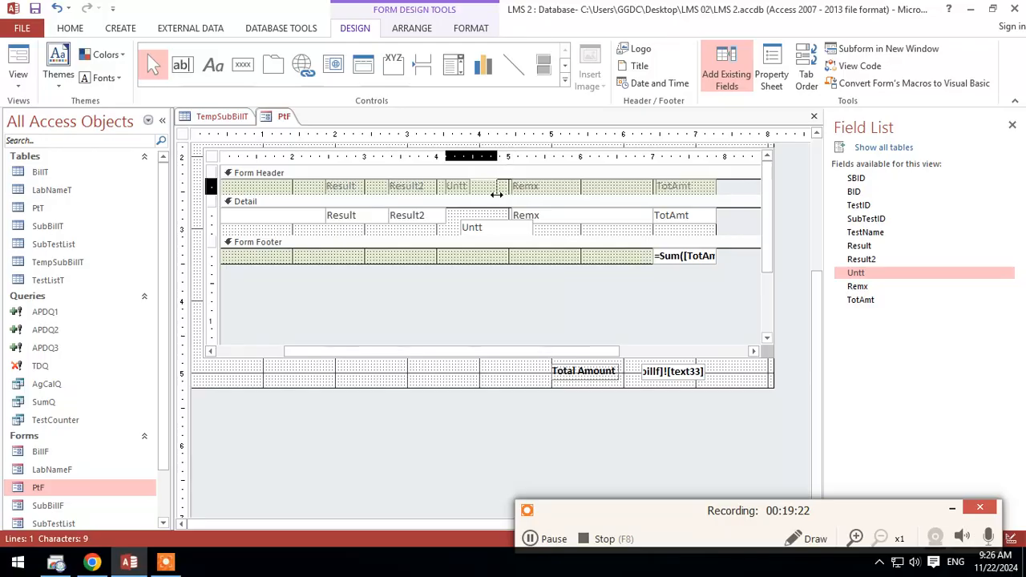
pyautogui.click(489, 233)
pyautogui.moveTo(490, 231)
pyautogui.mouseDown()
pyautogui.moveTo(476, 221)
pyautogui.moveTo(506, 215)
pyautogui.moveTo(495, 214)
pyautogui.mouseUp()
pyautogui.click(586, 259)
# Step: Move the Remx, TotAmt and footer sum controls left against Untt, and trim the subform's spare width
pyautogui.moveTo(728, 283); pyautogui.dragTo(535, 197)
pyautogui.press('Left')
pyautogui.press('Left')
pyautogui.press('Left')
pyautogui.press('Left')
pyautogui.press('Left')
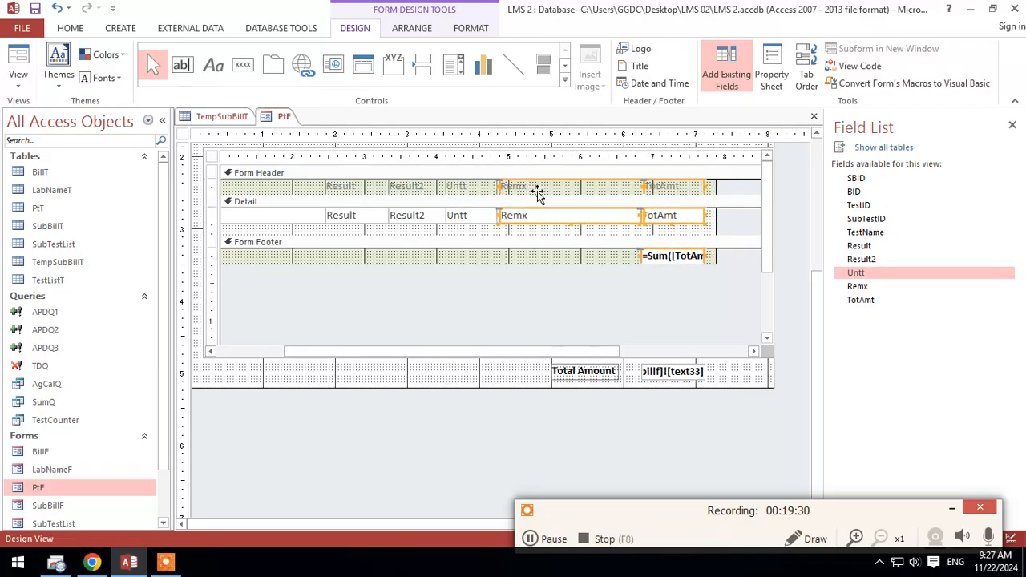
pyautogui.moveTo(716, 221); pyautogui.dragTo(700, 221)
# Step: Rename the subform's header labels TestName, Result2, Untt and Remx as Test Name, Result 2, Unit and Ranges
pyautogui.moveTo(561, 355); pyautogui.dragTo(465, 357)
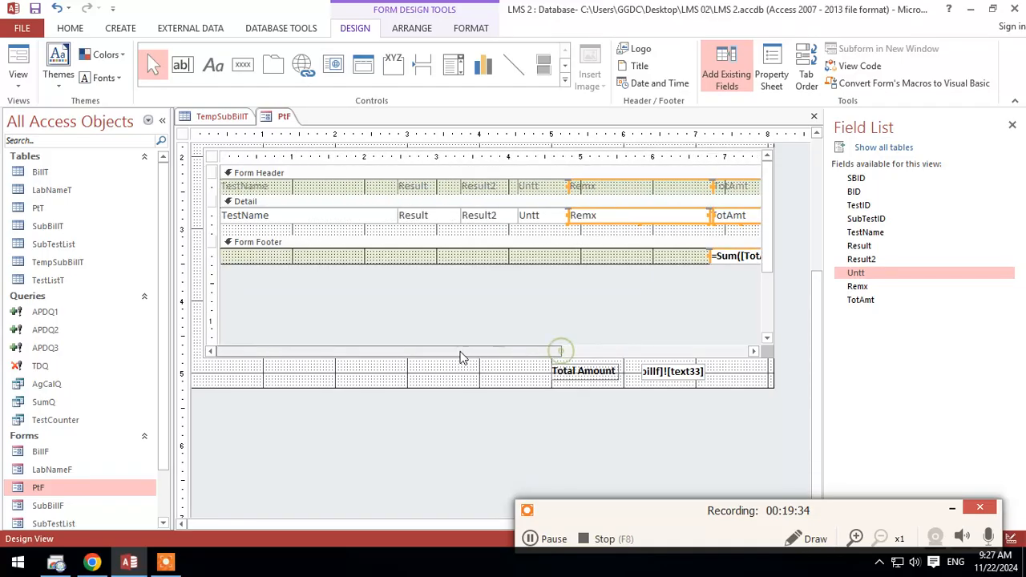
pyautogui.doubleClick(277, 189)
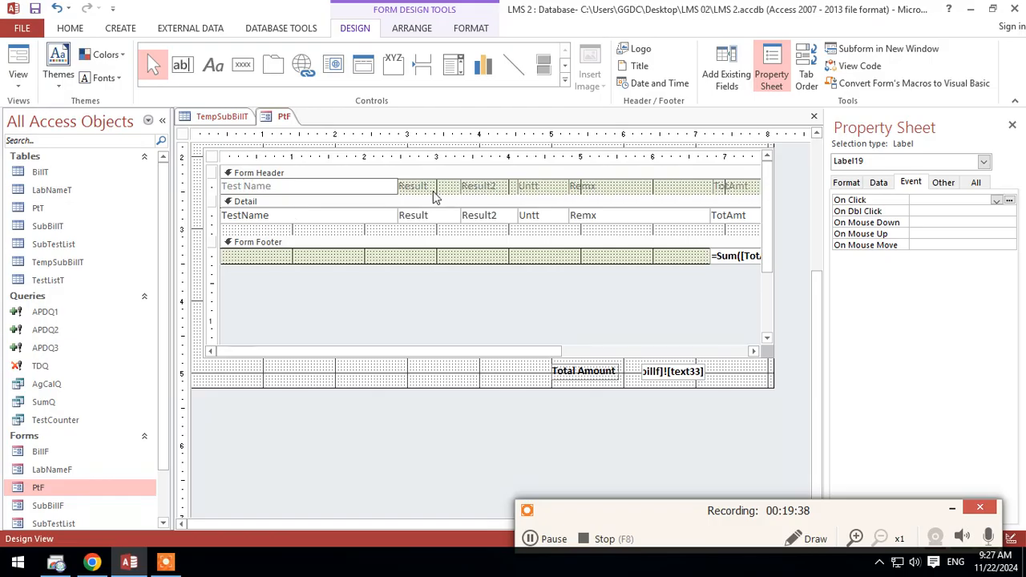
pyautogui.click(487, 186)
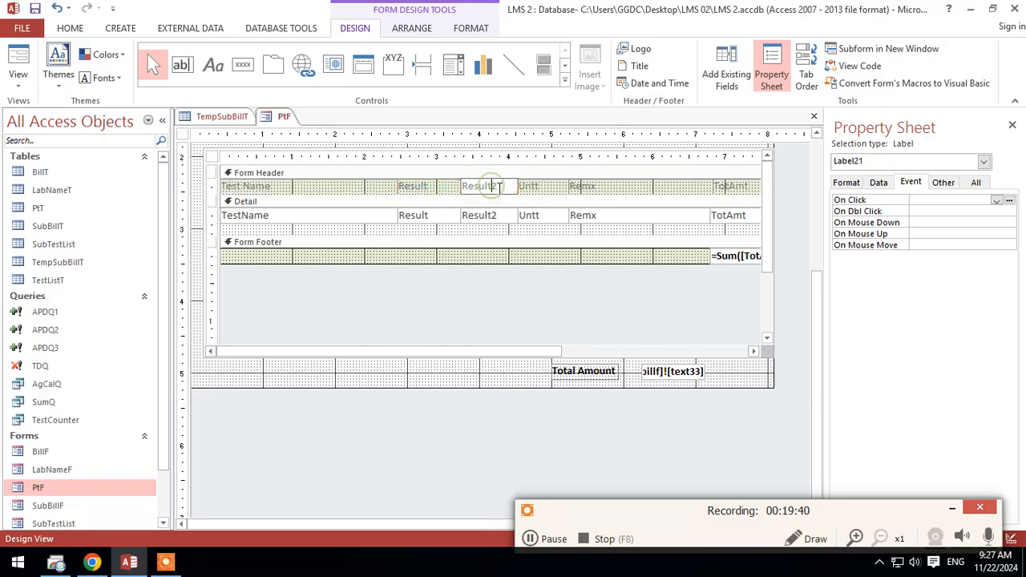
pyautogui.click(548, 189)
pyautogui.click(542, 186)
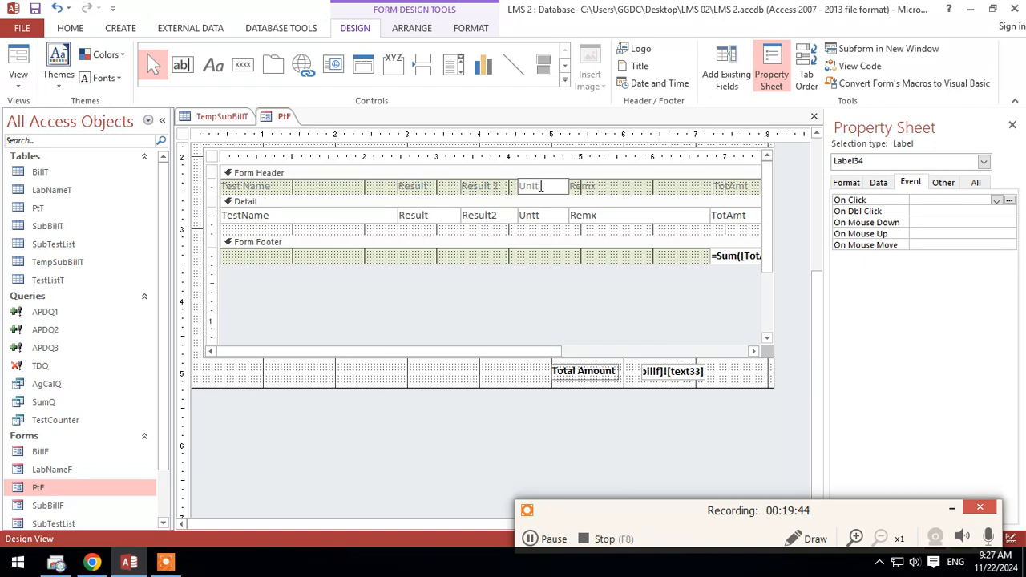
pyautogui.click(605, 186)
pyautogui.click(605, 185)
pyautogui.press('BackSpace')
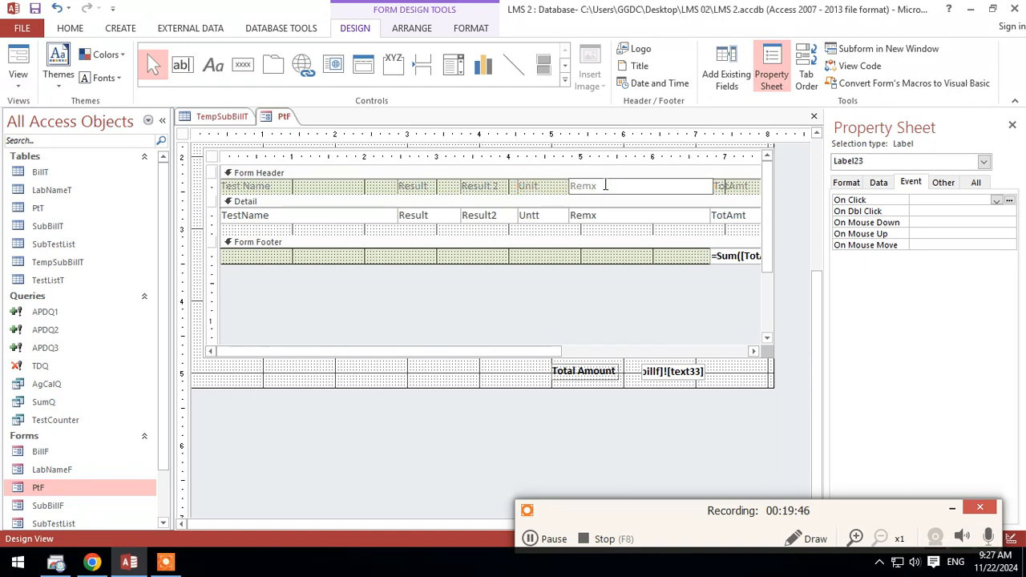
pyautogui.press('BackSpace')
pyautogui.write('anges')
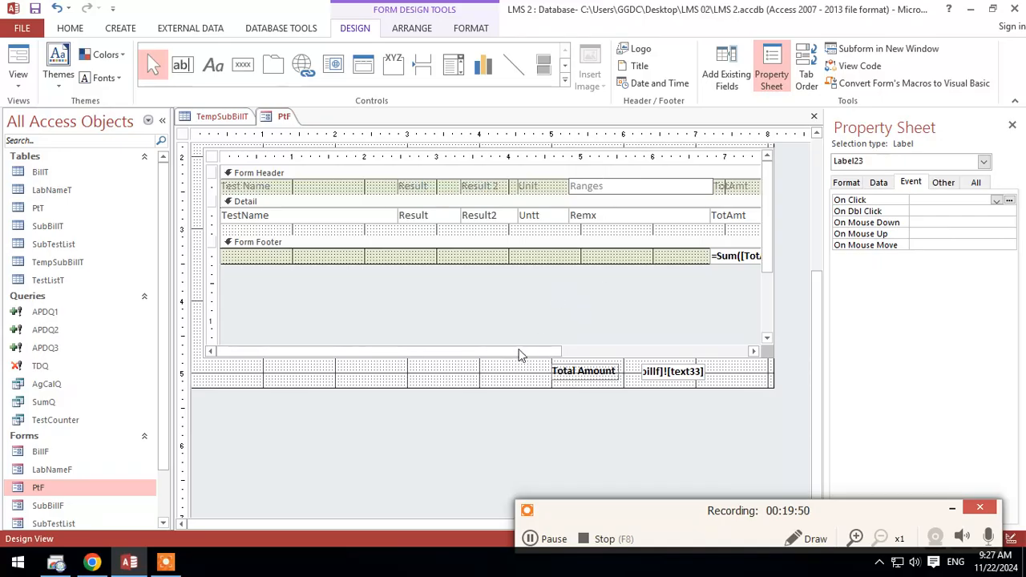
# Step: Rename the Ranges label in the subform's Form Header as Remarks
pyautogui.moveTo(526, 351); pyautogui.dragTo(556, 360)
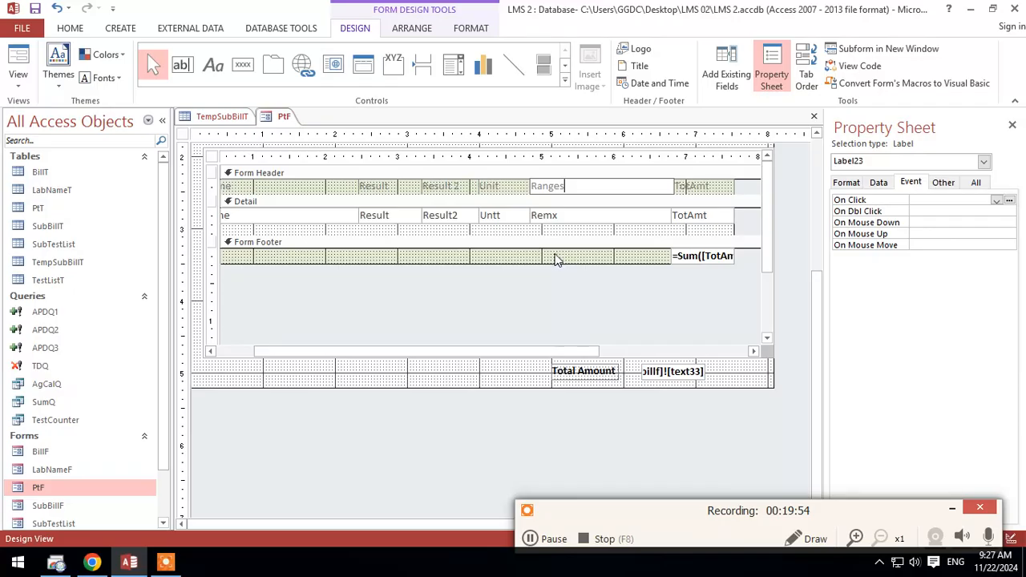
pyautogui.click(557, 259)
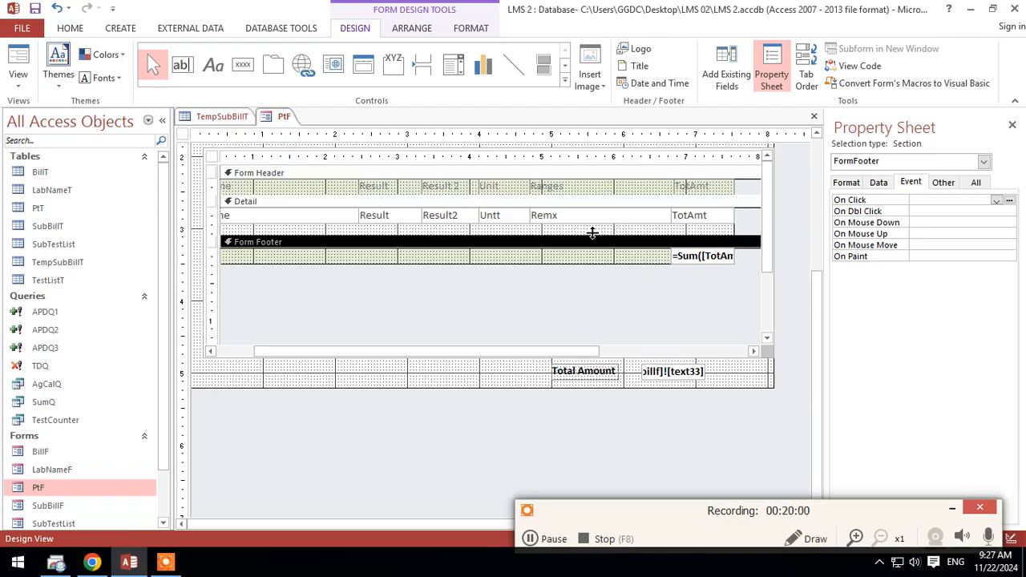
pyautogui.click(581, 185)
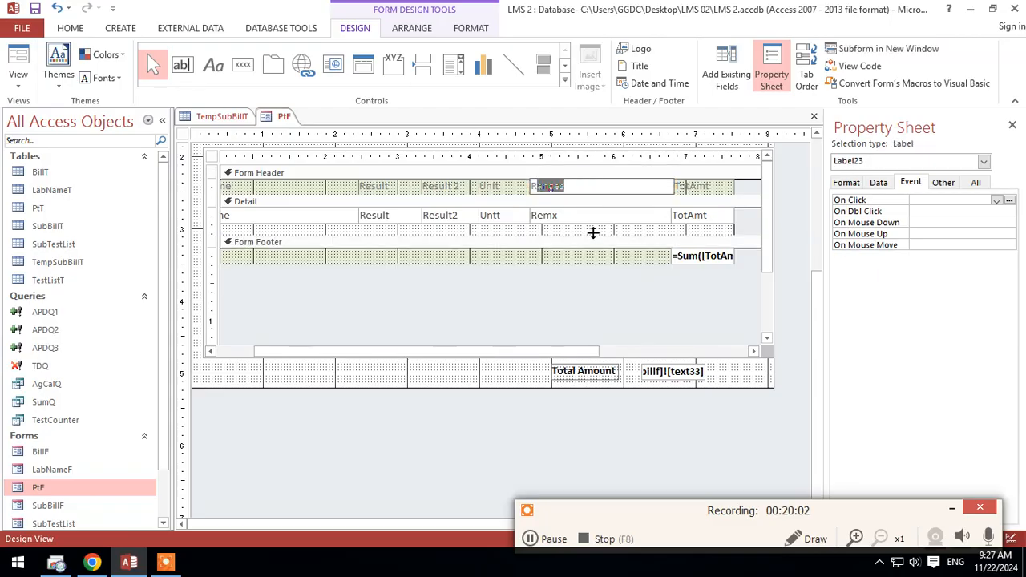
pyautogui.write('Re')
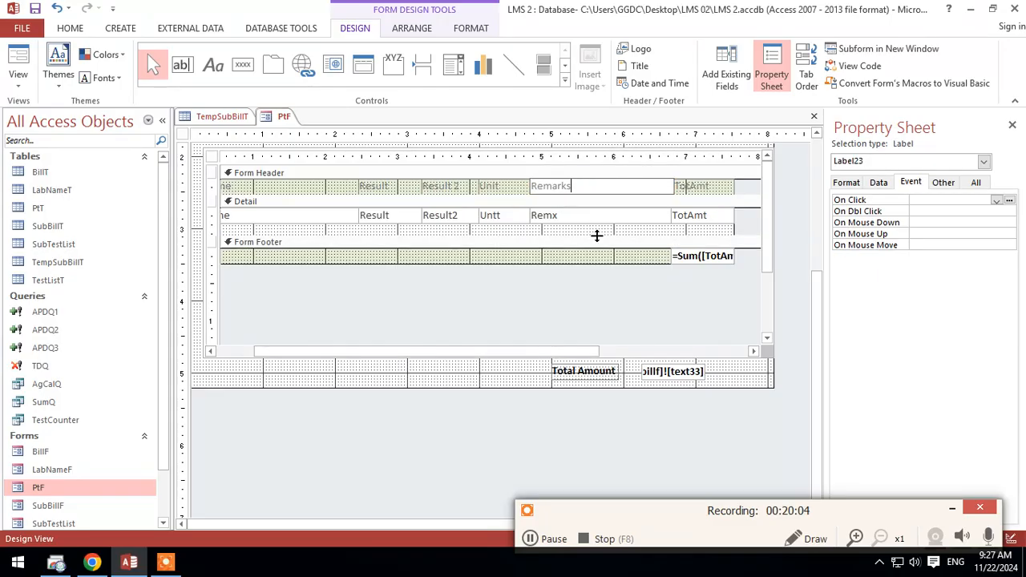
pyautogui.click(633, 234)
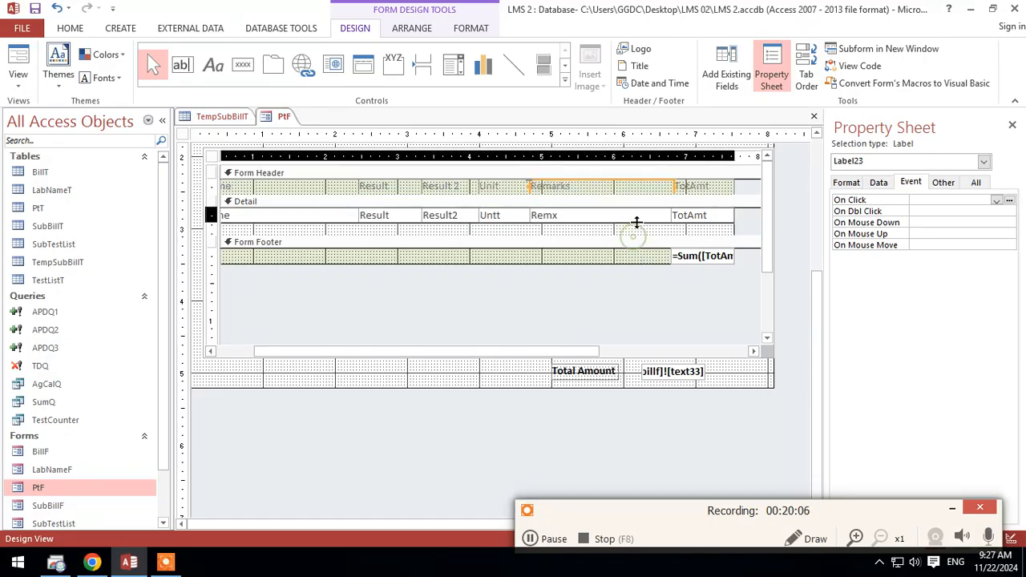
# Step: Shrink the subform's Detail section to the height of its text boxes and show PtF in Form View
pyautogui.moveTo(636, 222); pyautogui.dragTo(644, 224)
pyautogui.moveTo(523, 350); pyautogui.dragTo(362, 351)
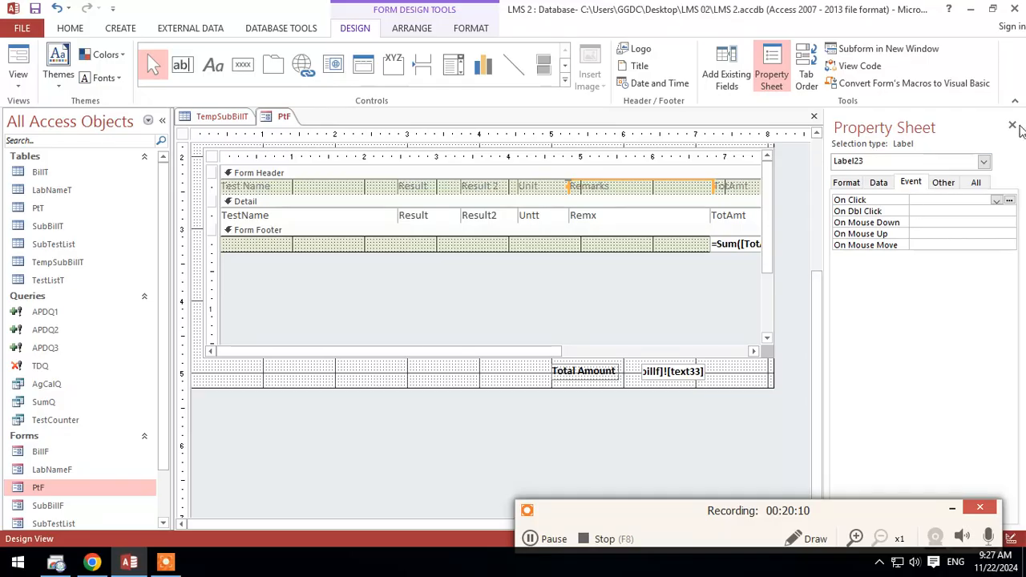
pyautogui.click(1011, 124)
pyautogui.click(19, 58)
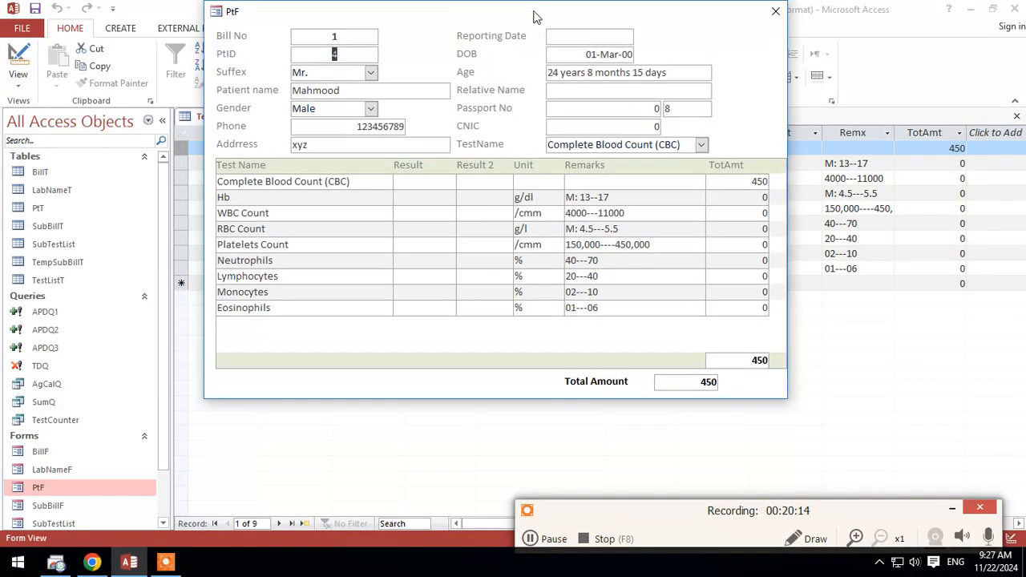
# Step: Move the Total Amount label and text box right to line up under the subform's TotAmt column, and return to Form View
pyautogui.rightClick(404, 226)
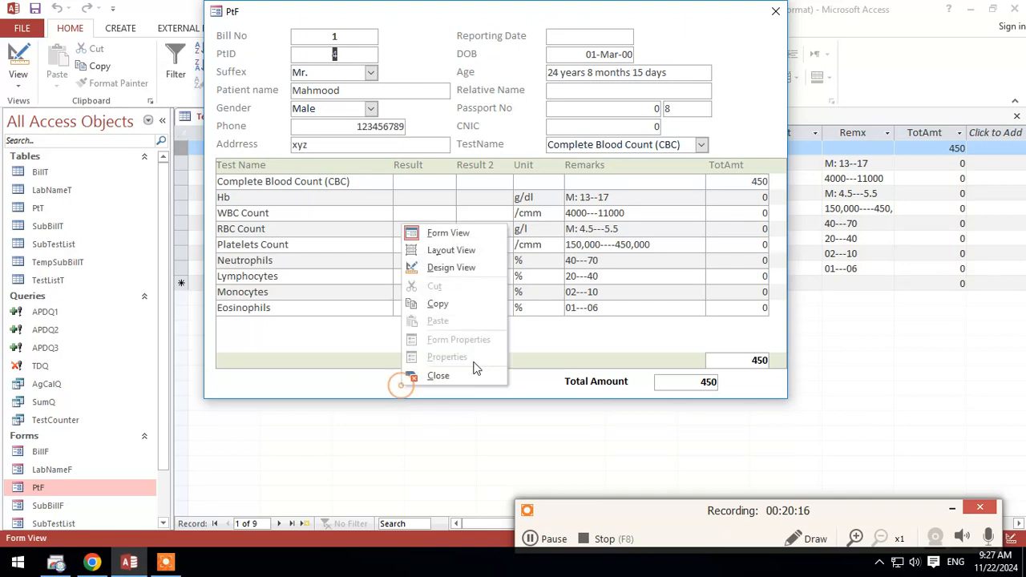
pyautogui.click(454, 265)
pyautogui.scroll(-3, 831, 462)
pyautogui.moveTo(840, 313); pyautogui.dragTo(536, 302)
pyautogui.moveTo(578, 302); pyautogui.dragTo(603, 301)
pyautogui.click(17, 60)
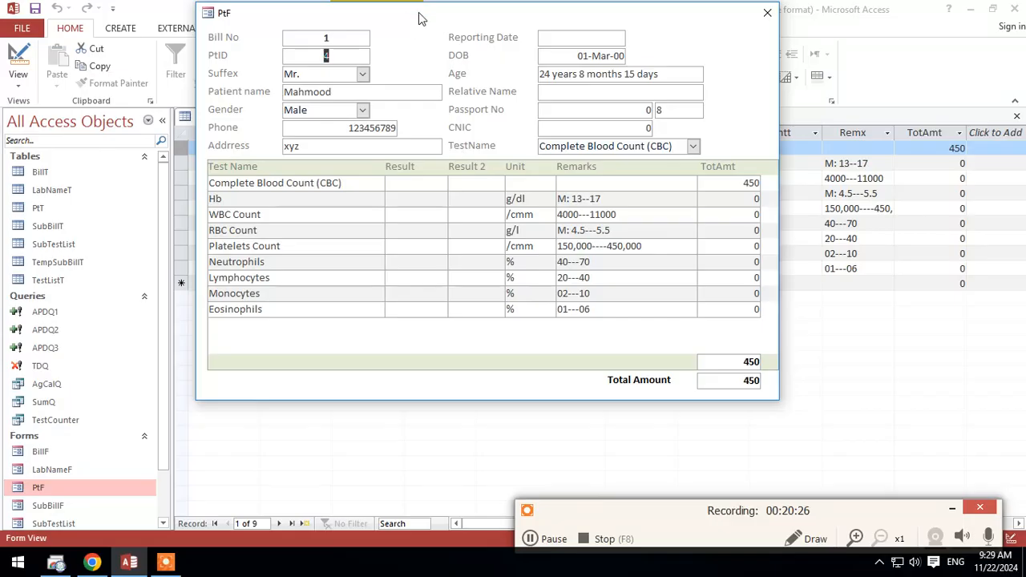
# Step: Close the TempSubBillT table and reposition the PtF form window so it is fully visible
pyautogui.moveTo(423, 46); pyautogui.dragTo(468, 158)
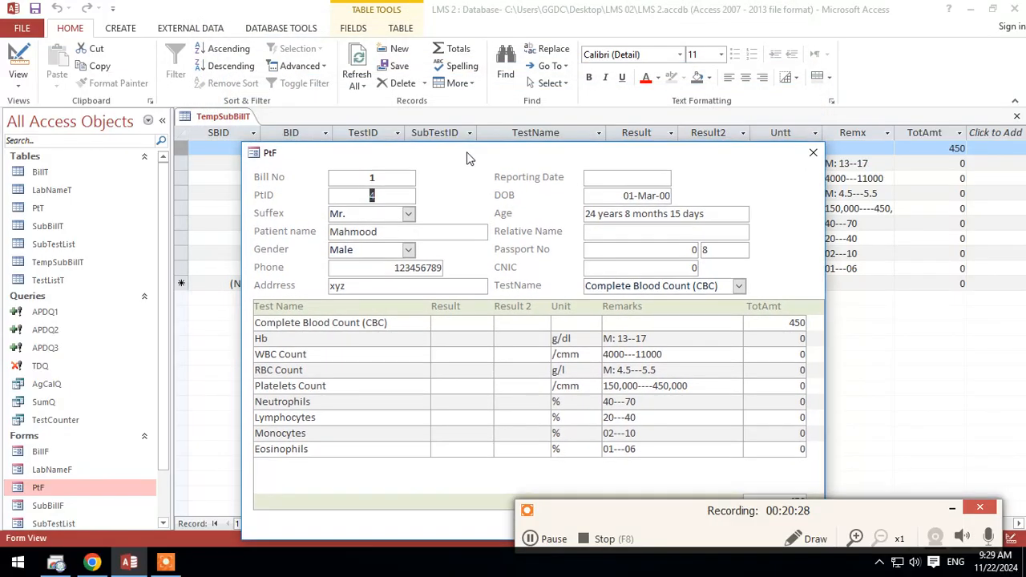
pyautogui.rightClick(225, 121)
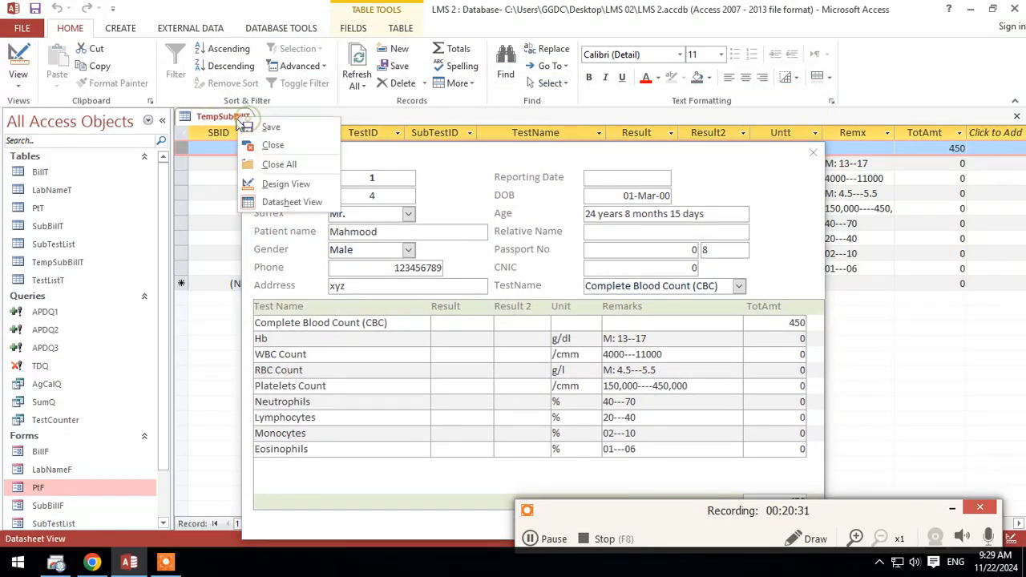
pyautogui.click(265, 142)
pyautogui.moveTo(448, 152); pyautogui.dragTo(448, 70)
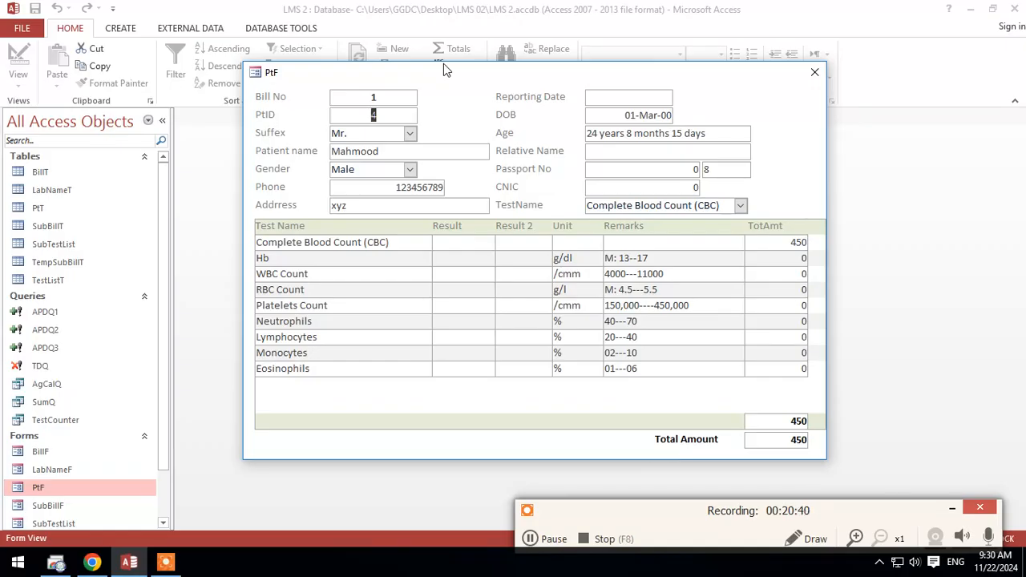
# Step: Add the HIV and Lipid Profile tests to the bill through the TestName combo box
pyautogui.click(740, 206)
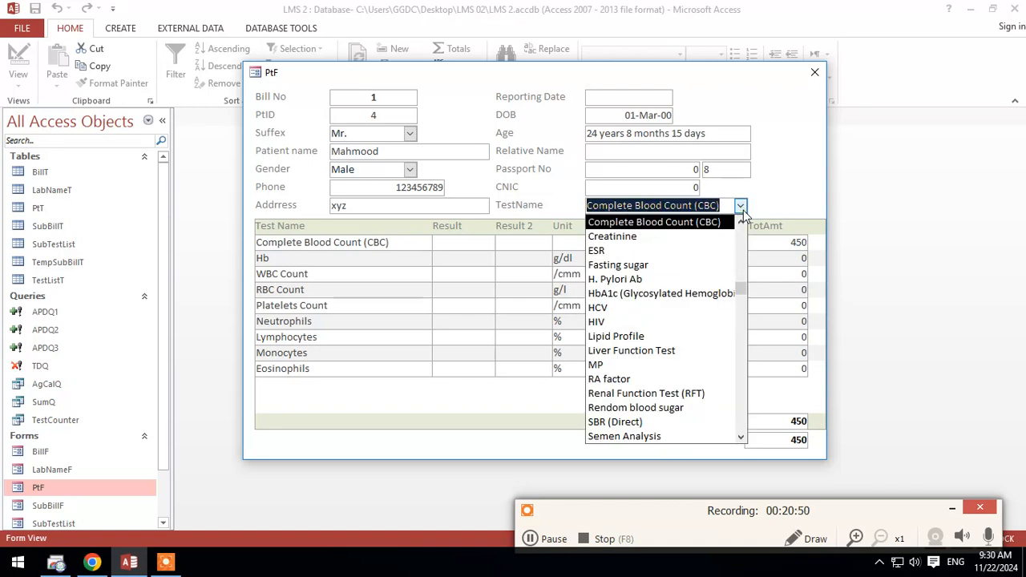
pyautogui.write('hiv')
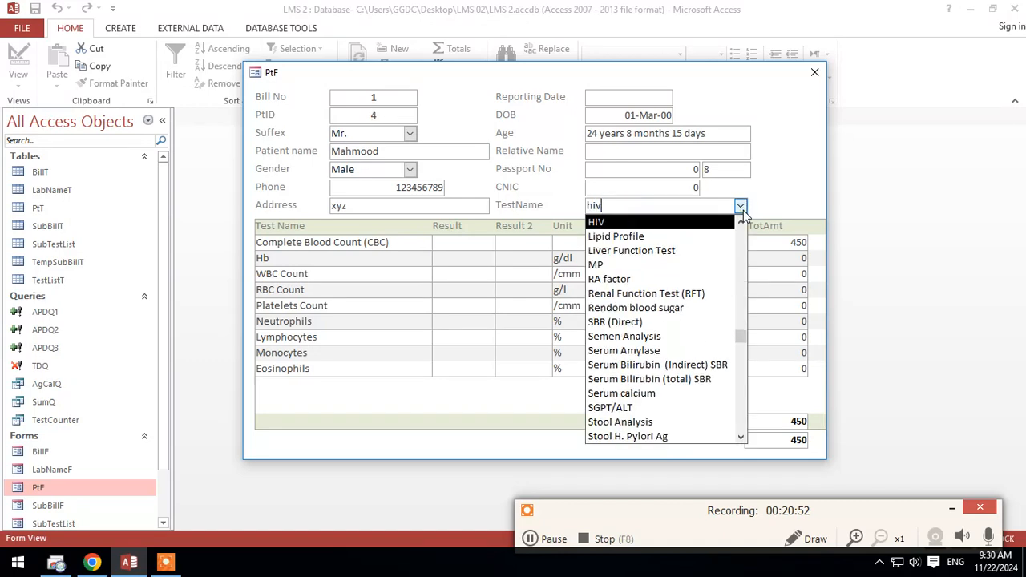
pyautogui.press('Return')
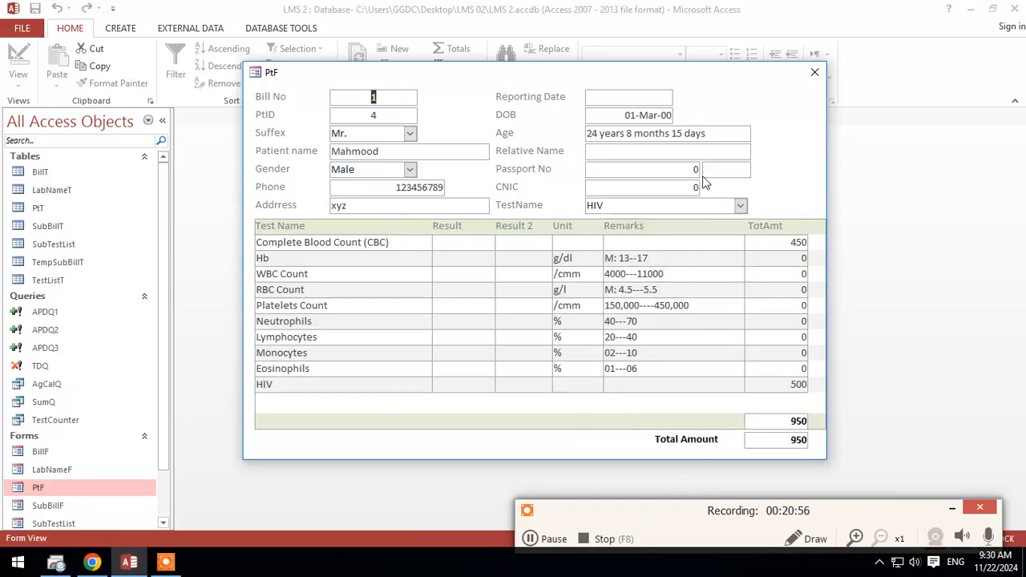
pyautogui.click(740, 206)
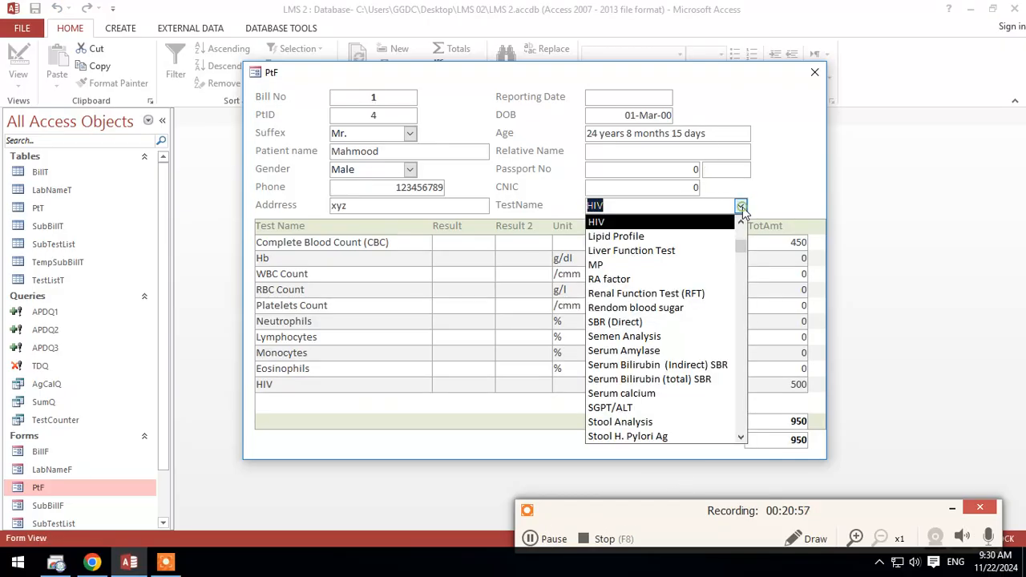
pyautogui.click(634, 236)
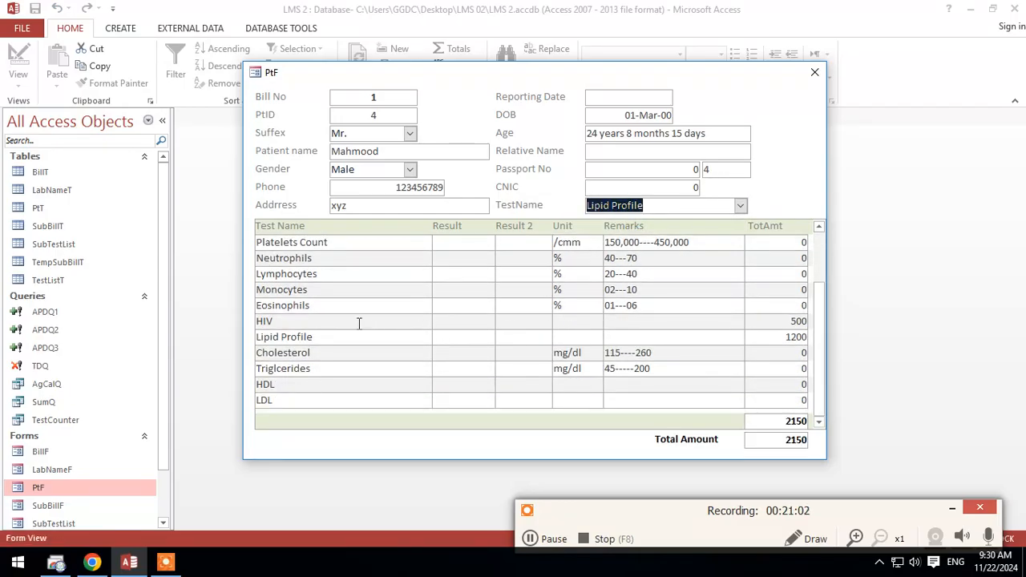
# Step: Examine the Lipid Profile row and its subtest rows in the subform, along with the tests listed above them
pyautogui.click(327, 336)
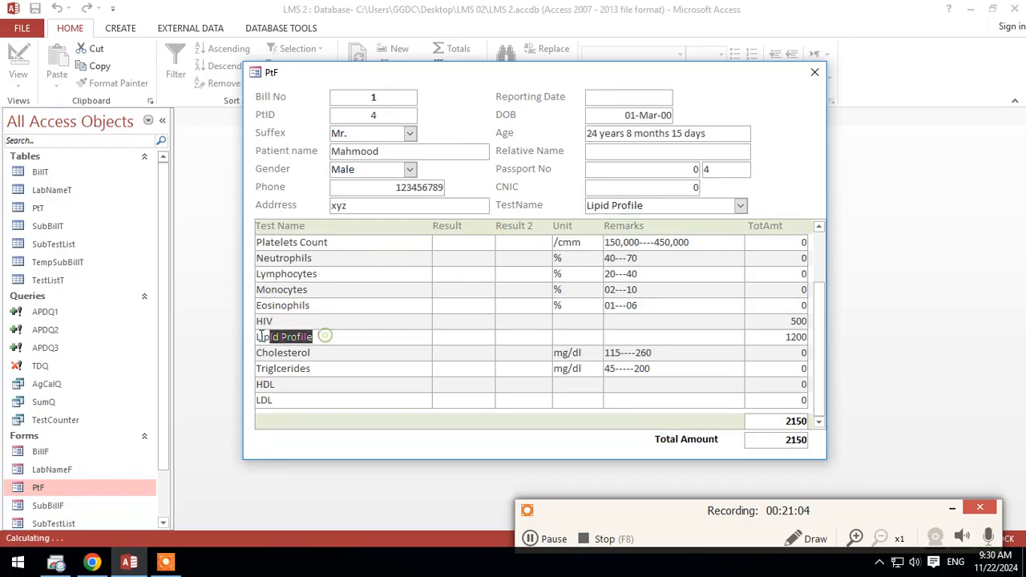
pyautogui.click(325, 349)
pyautogui.click(311, 368)
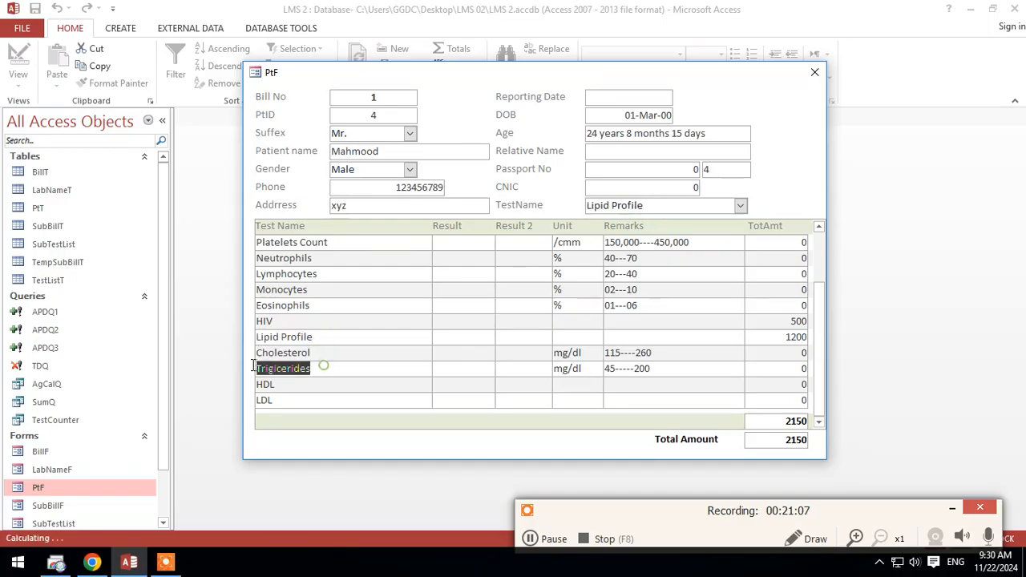
pyautogui.click(298, 384)
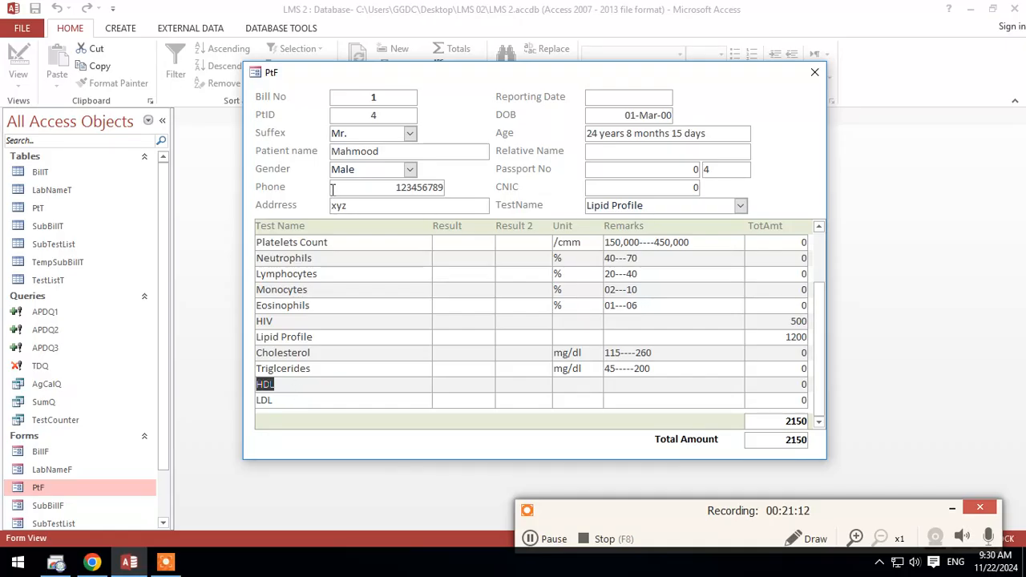
pyautogui.rightClick(451, 72)
pyautogui.click(473, 85)
pyautogui.scroll(2, 612, 241)
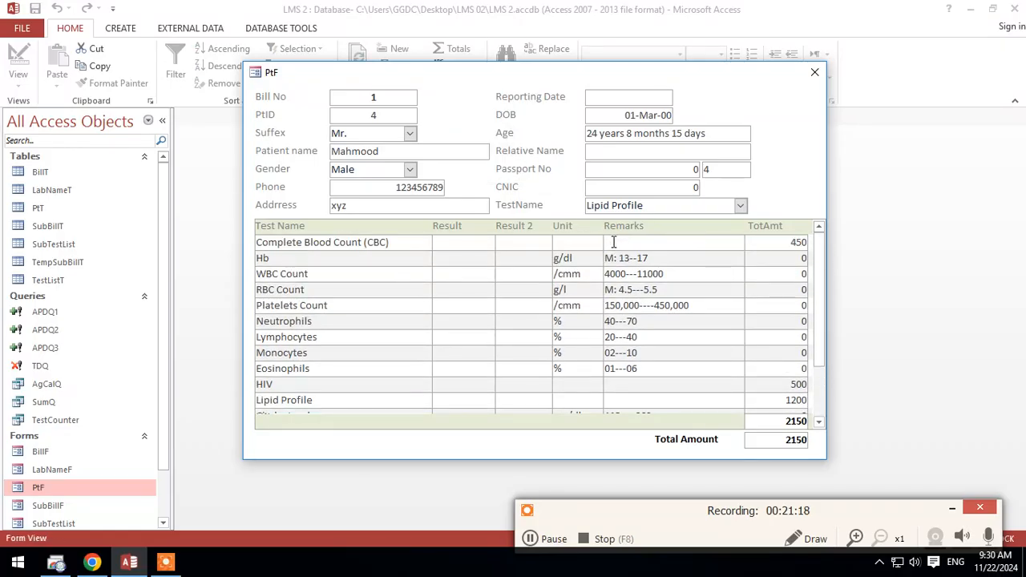
pyautogui.rightClick(775, 189)
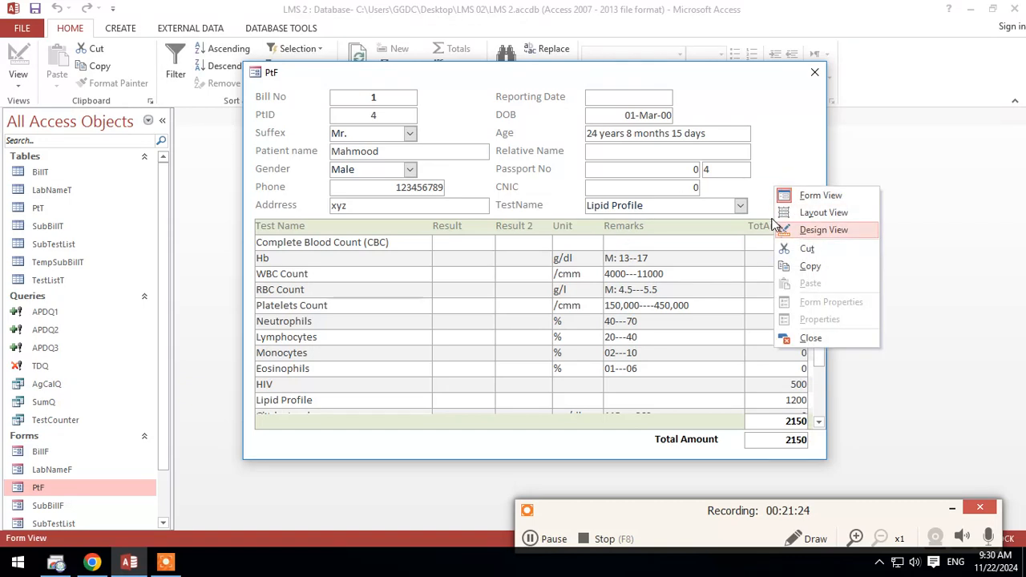
pyautogui.click(791, 150)
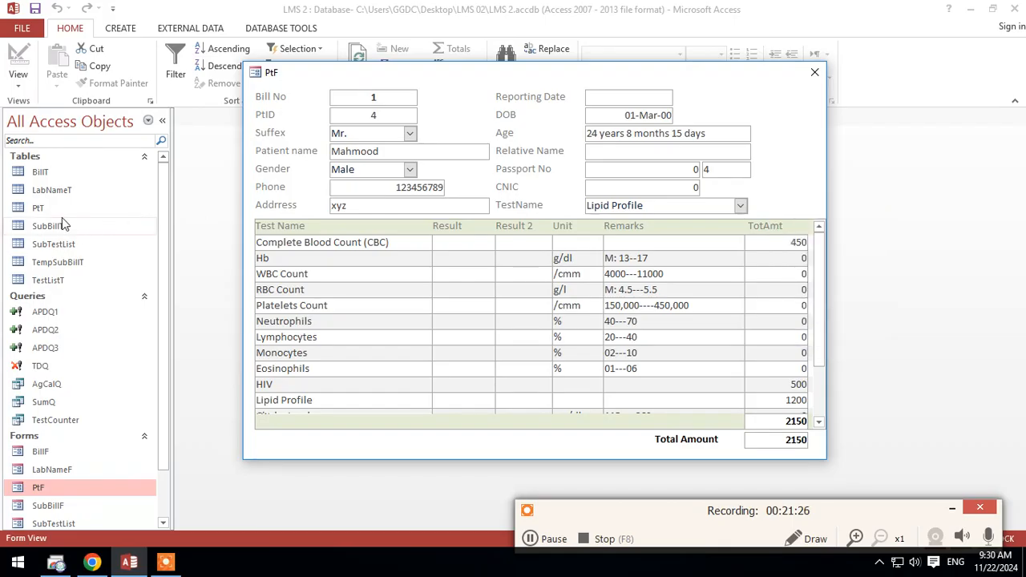
# Step: Open the BillT table and compare its fields with those on the PtF form
pyautogui.click(54, 175)
pyautogui.doubleClick(54, 175)
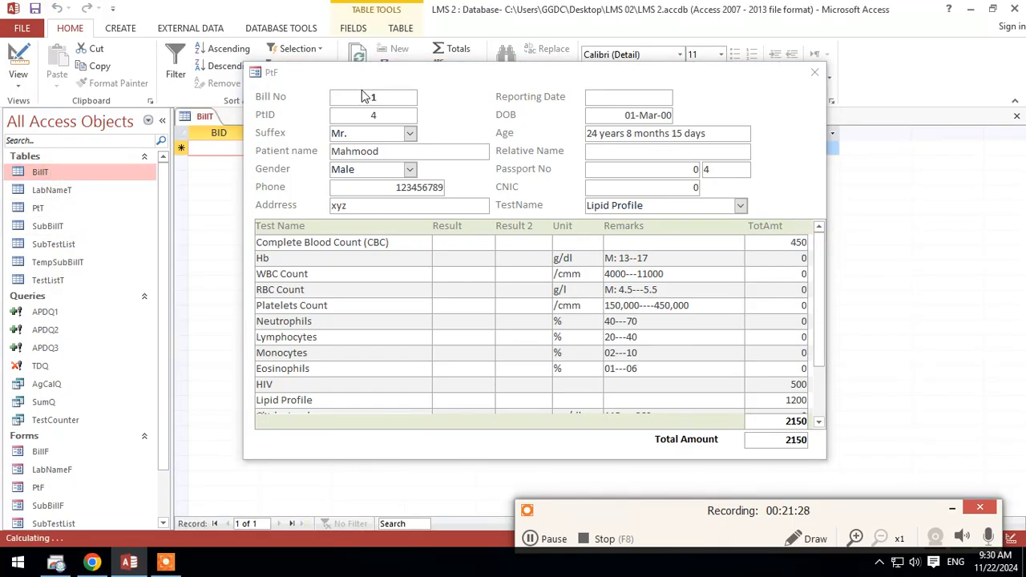
pyautogui.moveTo(374, 82); pyautogui.dragTo(360, 182)
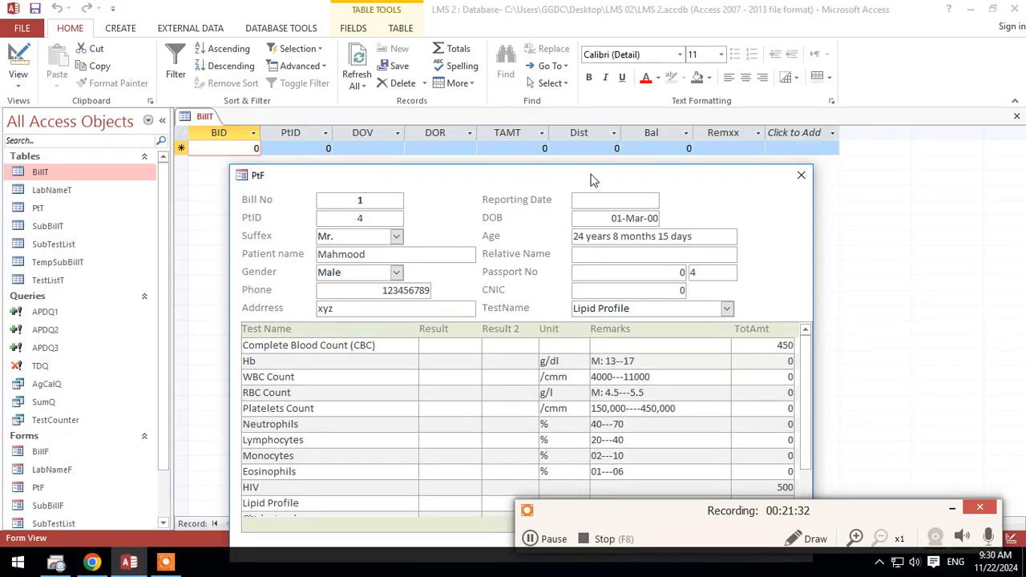
pyautogui.moveTo(591, 179); pyautogui.dragTo(589, 74)
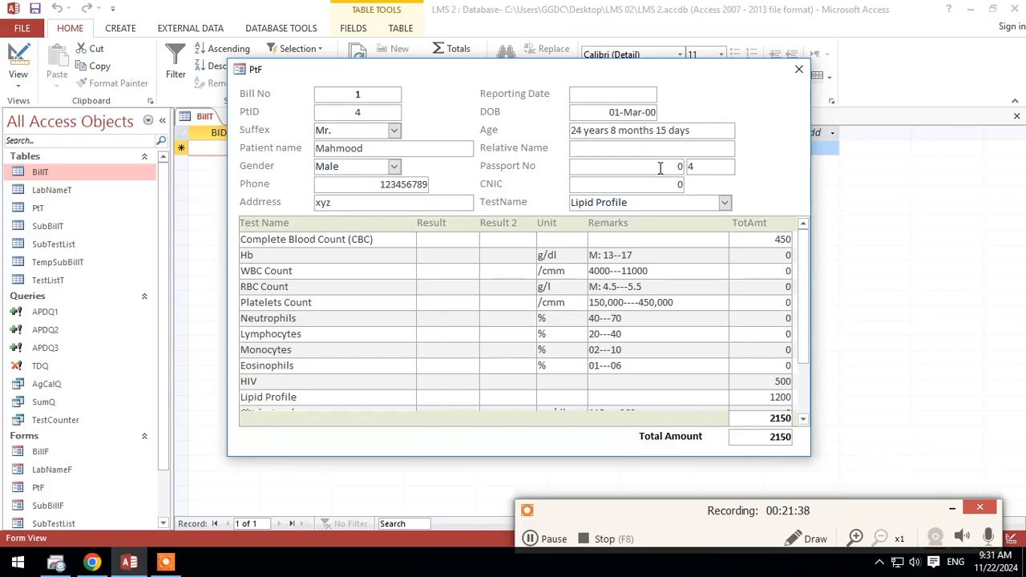
pyautogui.moveTo(314, 72); pyautogui.dragTo(321, 183)
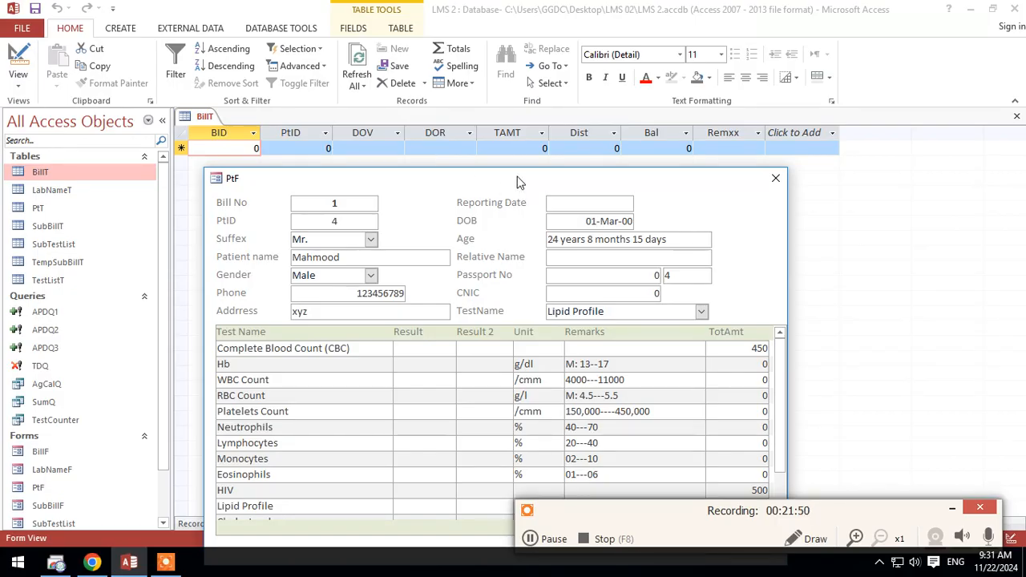
pyautogui.moveTo(517, 183); pyautogui.dragTo(520, 165)
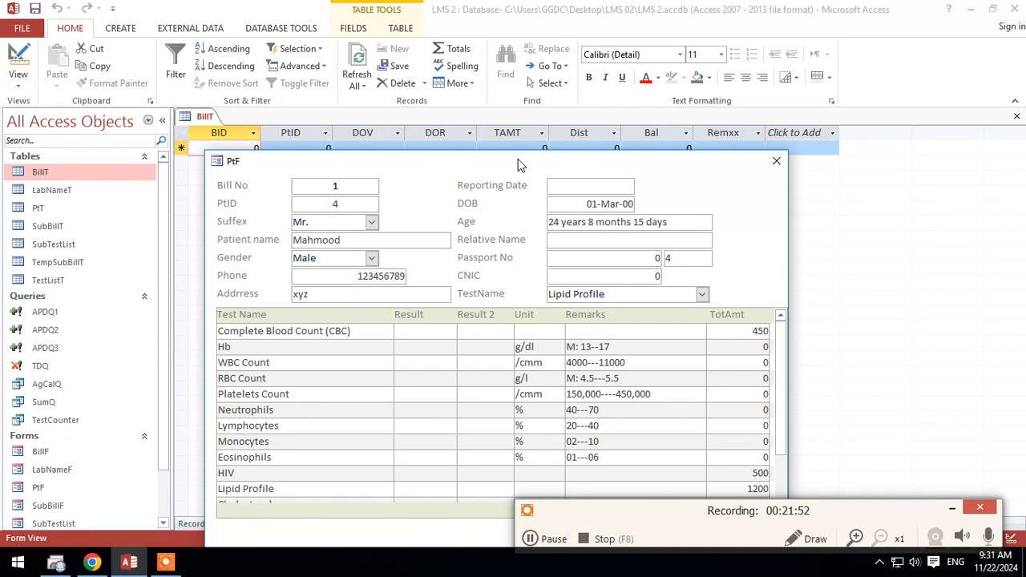
pyautogui.moveTo(518, 164); pyautogui.dragTo(541, 25)
# Step: Switch PtF to Design View and extend its Detail section below Total Amount to about 6.3 inches
pyautogui.rightClick(537, 27)
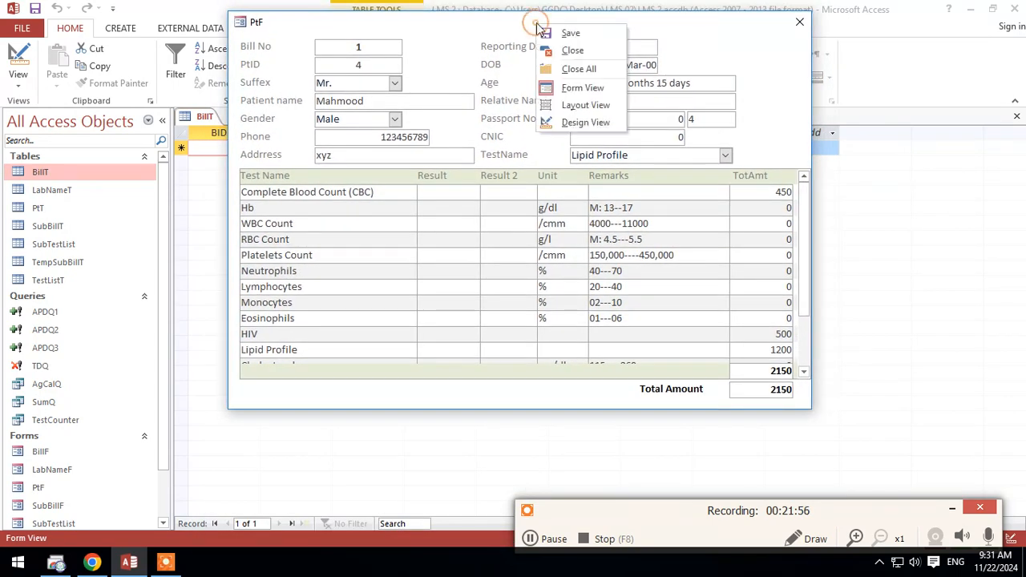
pyautogui.click(578, 124)
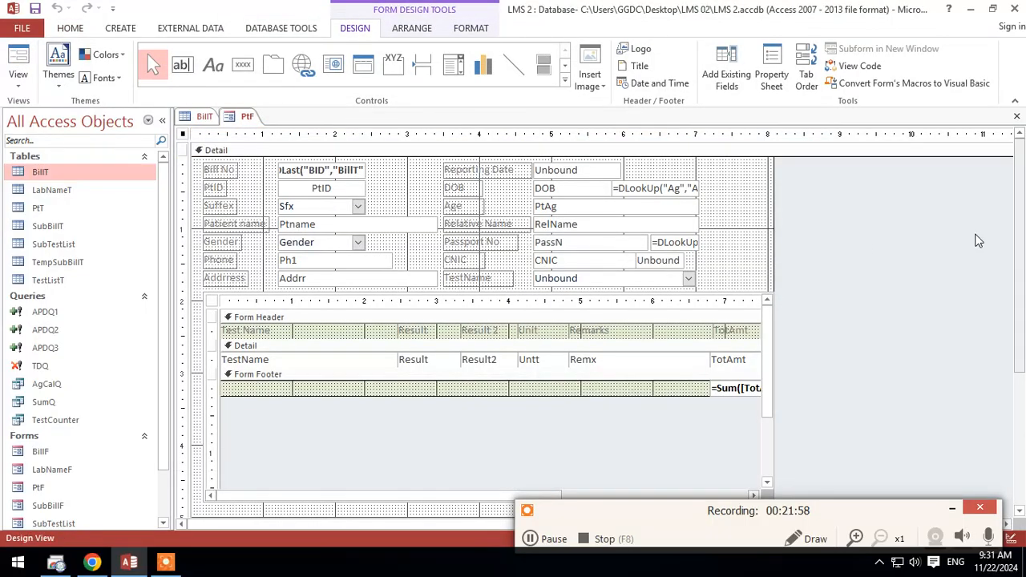
pyautogui.scroll(-5, 944, 258)
pyautogui.scroll(-2, 939, 263)
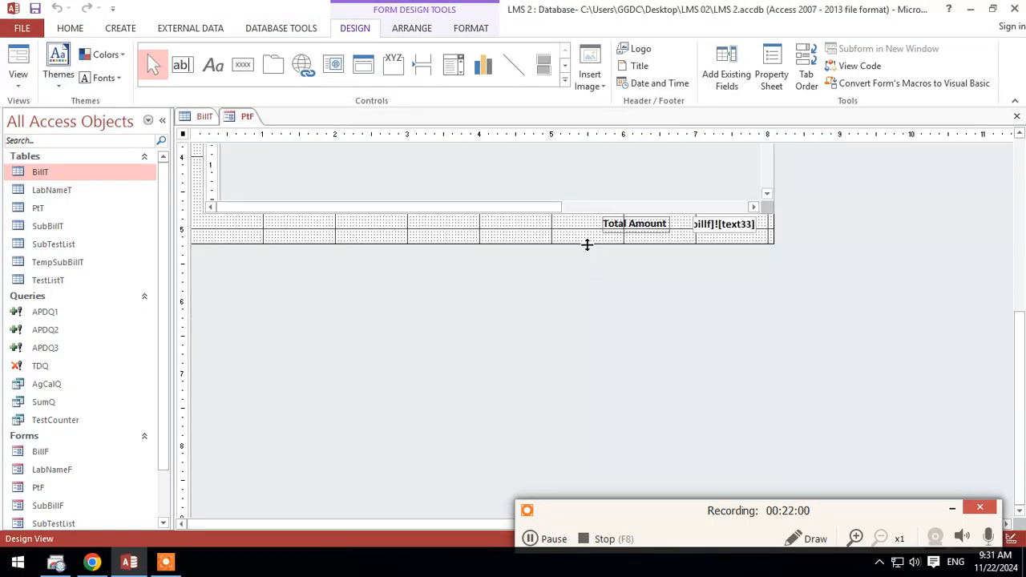
pyautogui.moveTo(587, 245); pyautogui.dragTo(582, 321)
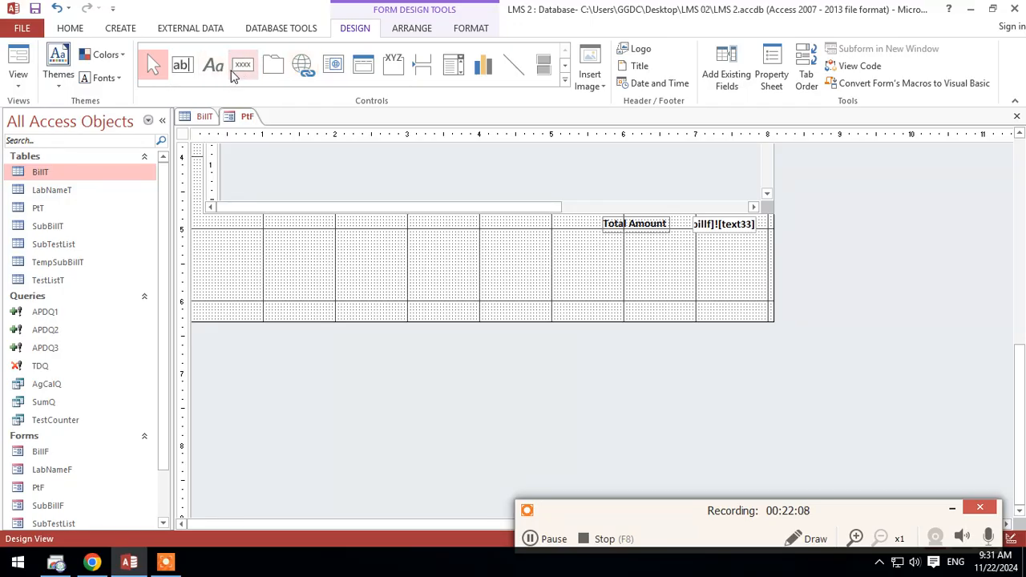
# Step: Add an unbound text box below Total Amount on the form and caption its label Discount
pyautogui.click(183, 67)
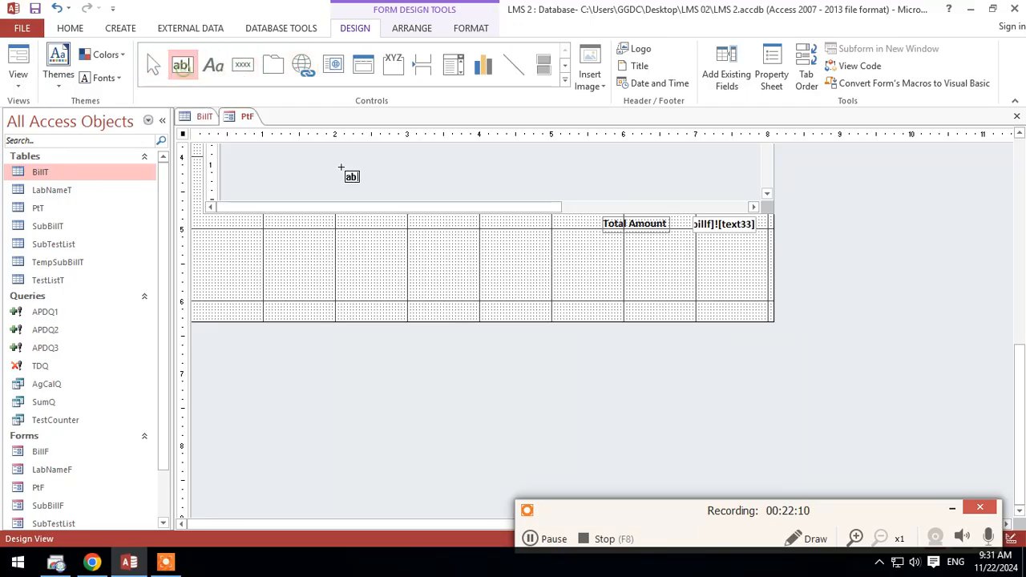
pyautogui.click(624, 256)
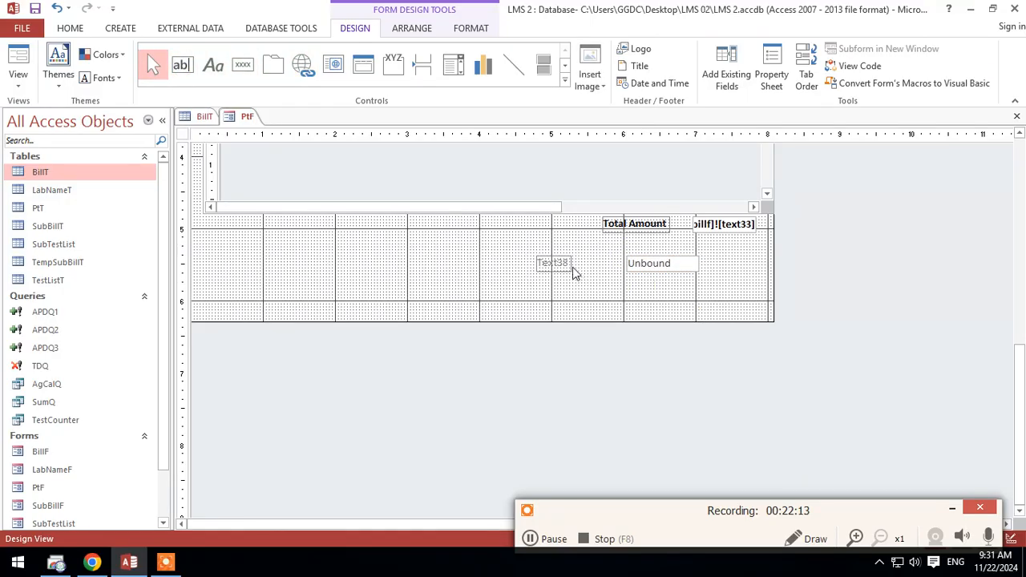
pyautogui.click(541, 263)
pyautogui.moveTo(563, 263); pyautogui.dragTo(622, 267)
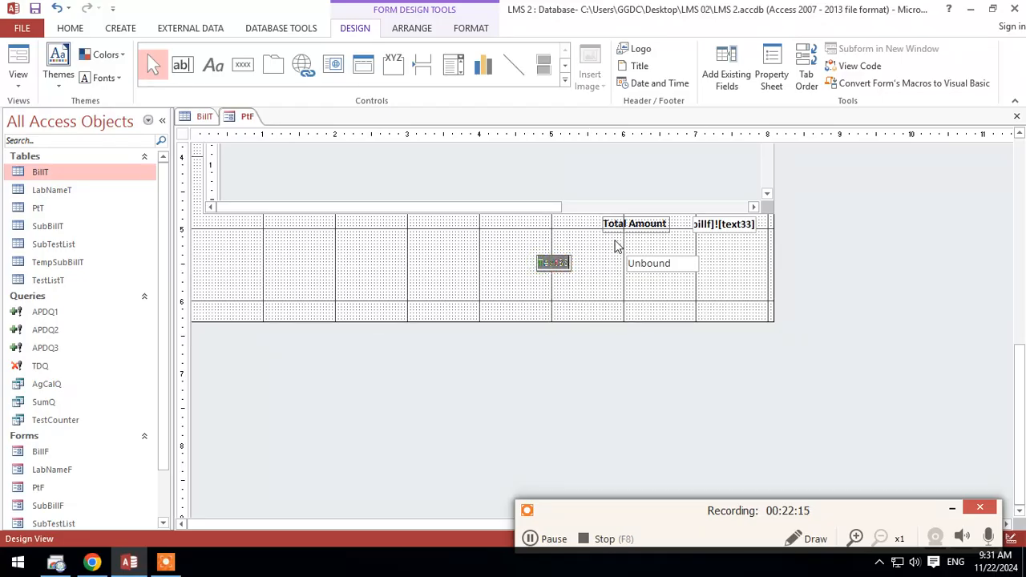
pyautogui.write('Dis')
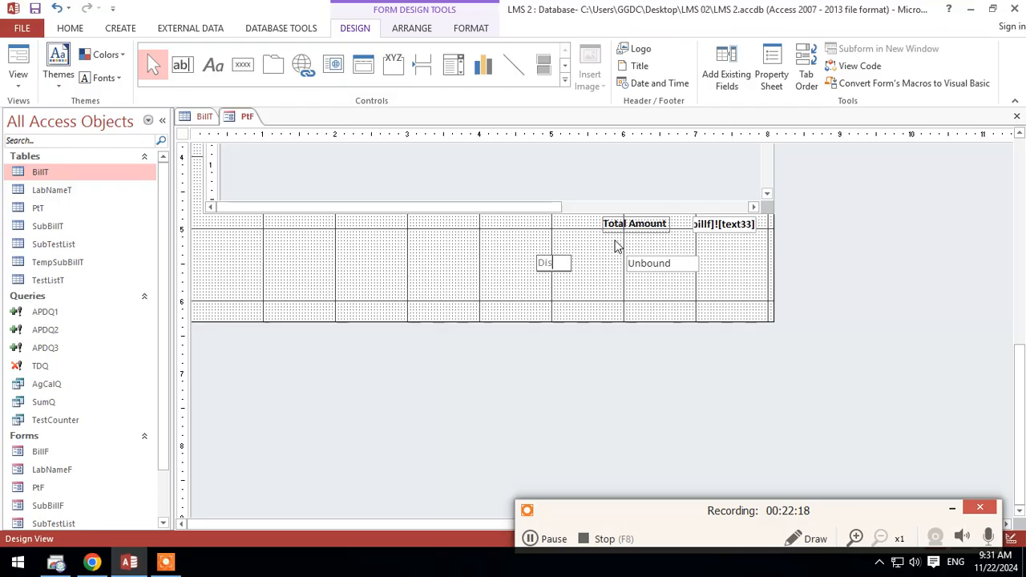
pyautogui.write('cou')
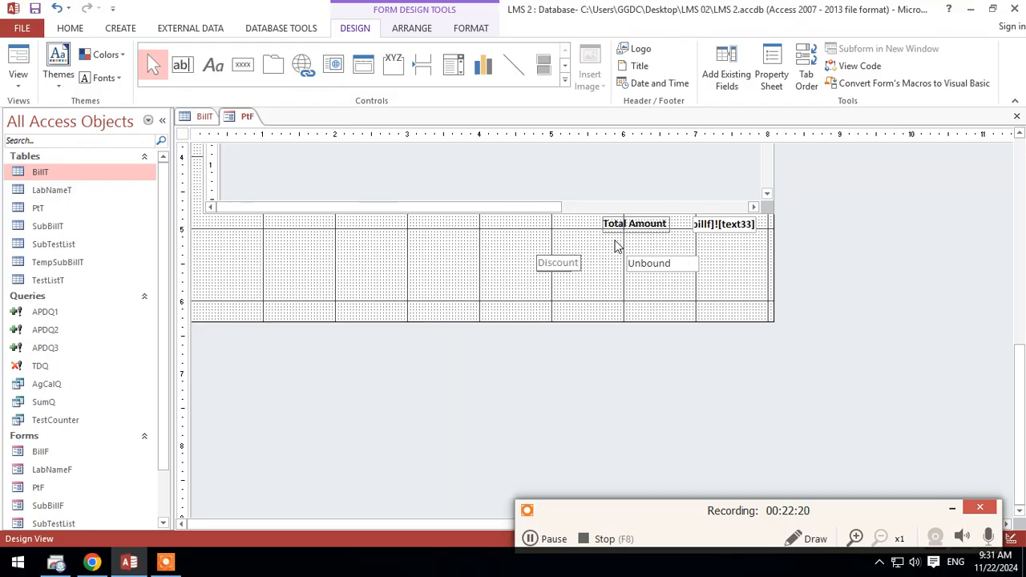
pyautogui.write('nt')
# Step: Duplicate the Discount label and text box directly below and caption the copy's label Balance
pyautogui.moveTo(663, 290); pyautogui.dragTo(546, 264)
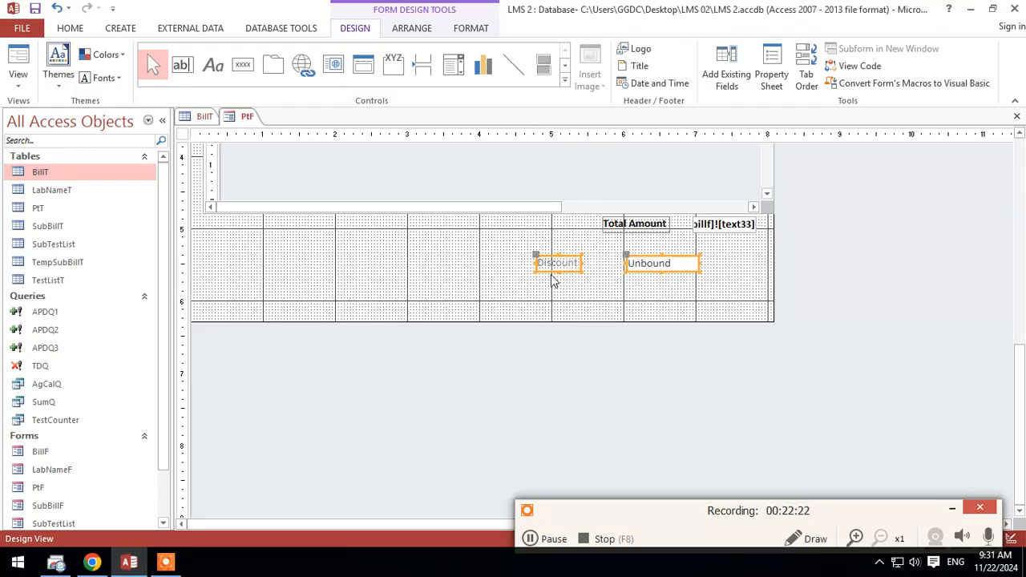
pyautogui.hotkey('ctrl', 'v')
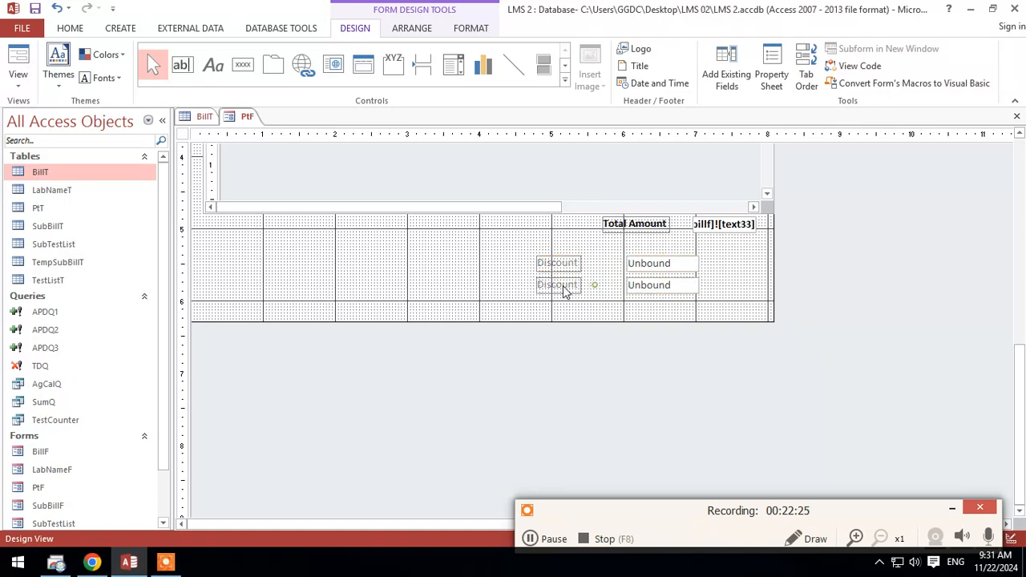
pyautogui.doubleClick(563, 287)
pyautogui.doubleClick(553, 286)
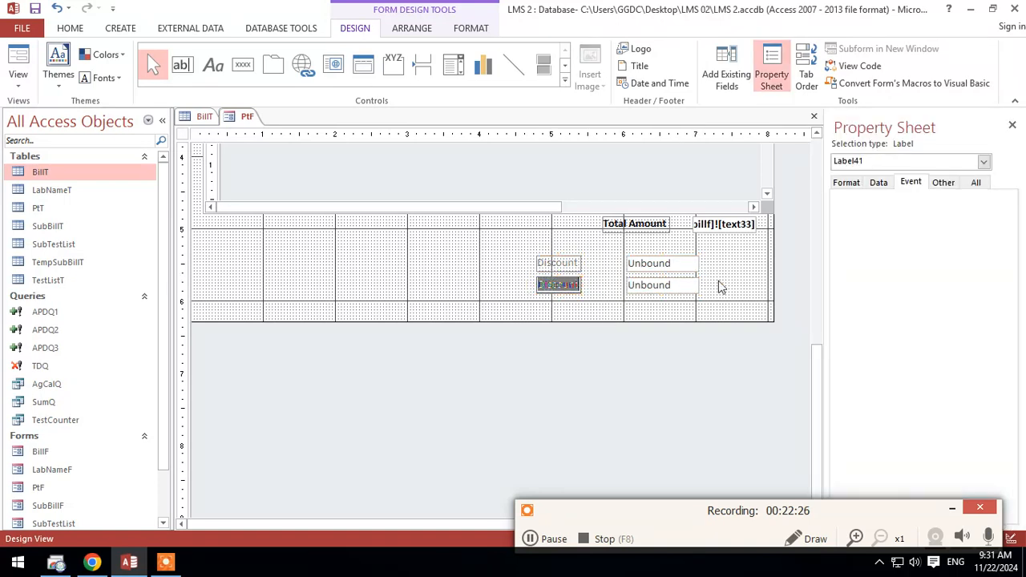
pyautogui.write('Balance')
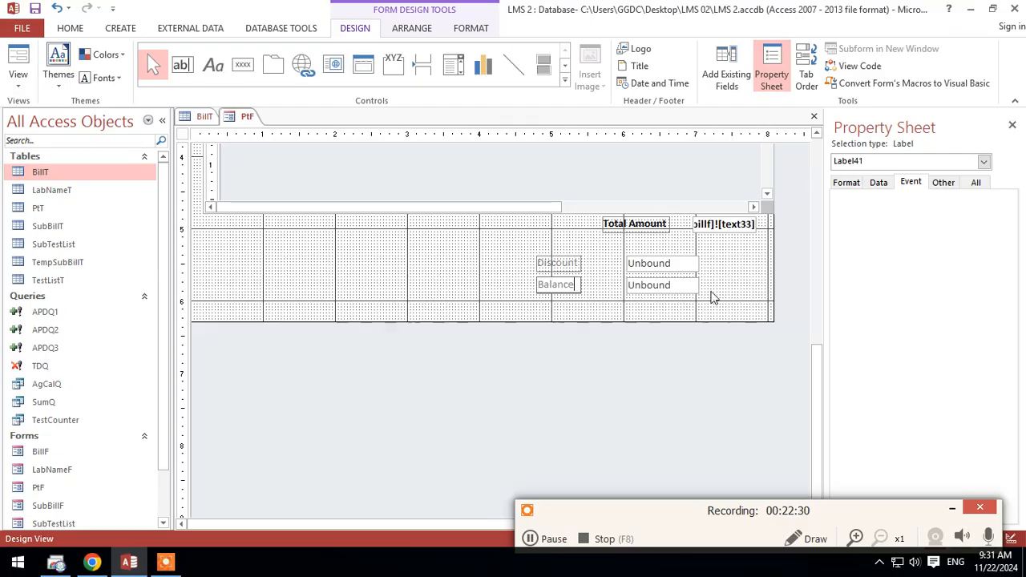
# Step: Align the Discount and Balance controls beneath Total Amount and narrow both text boxes to 0.875 inch to match the total's box
pyautogui.moveTo(721, 298)
pyautogui.mouseDown()
pyautogui.moveTo(611, 292)
pyautogui.moveTo(557, 266)
pyautogui.mouseUp()
pyautogui.moveTo(558, 265)
pyautogui.mouseDown()
pyautogui.moveTo(589, 263)
pyautogui.moveTo(607, 246)
pyautogui.moveTo(625, 250)
pyautogui.mouseUp()
pyautogui.click(776, 255)
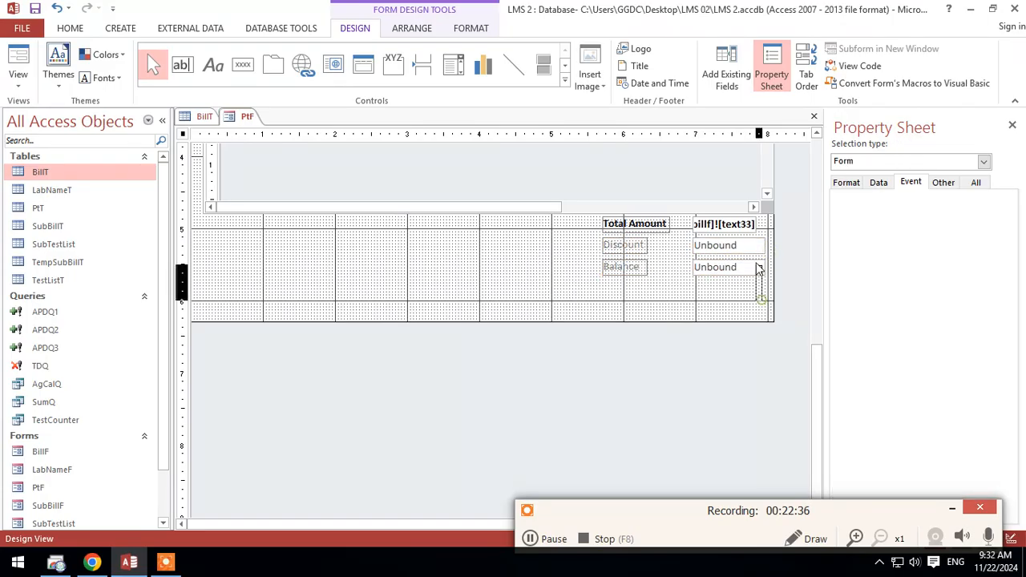
pyautogui.moveTo(756, 264); pyautogui.dragTo(756, 244)
pyautogui.click(739, 294)
pyautogui.click(736, 249)
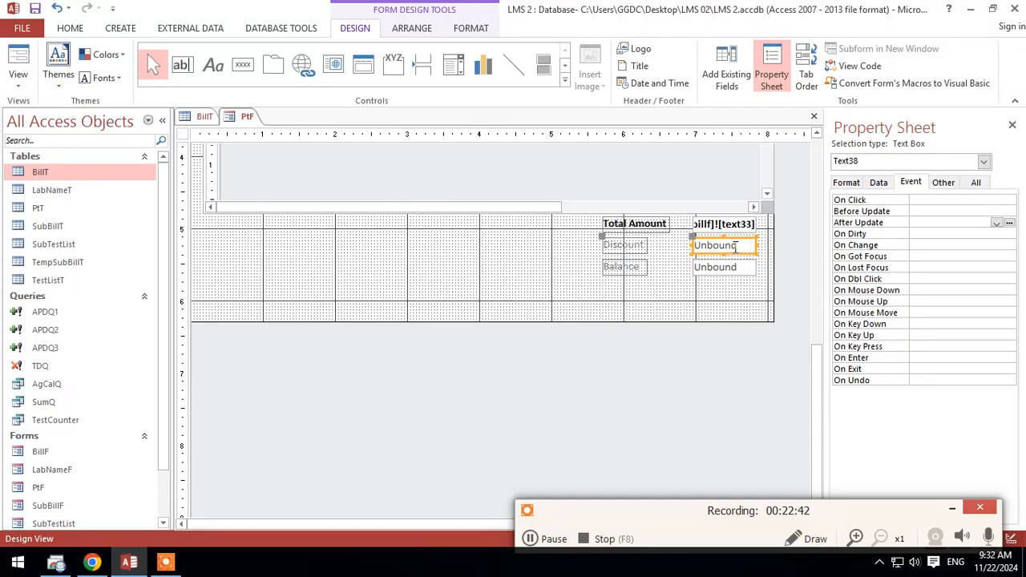
pyautogui.click(976, 184)
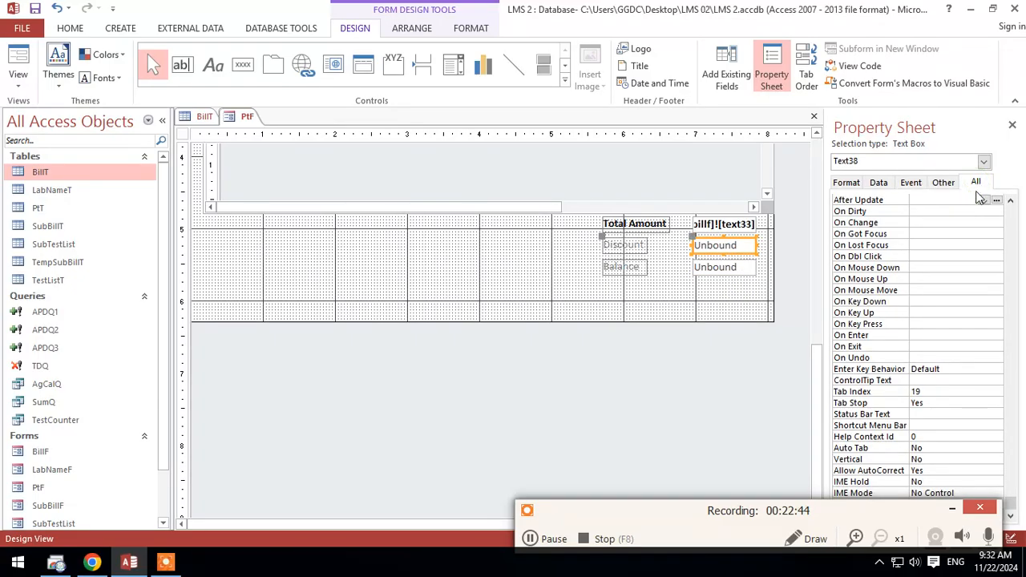
pyautogui.scroll(20, 915, 227)
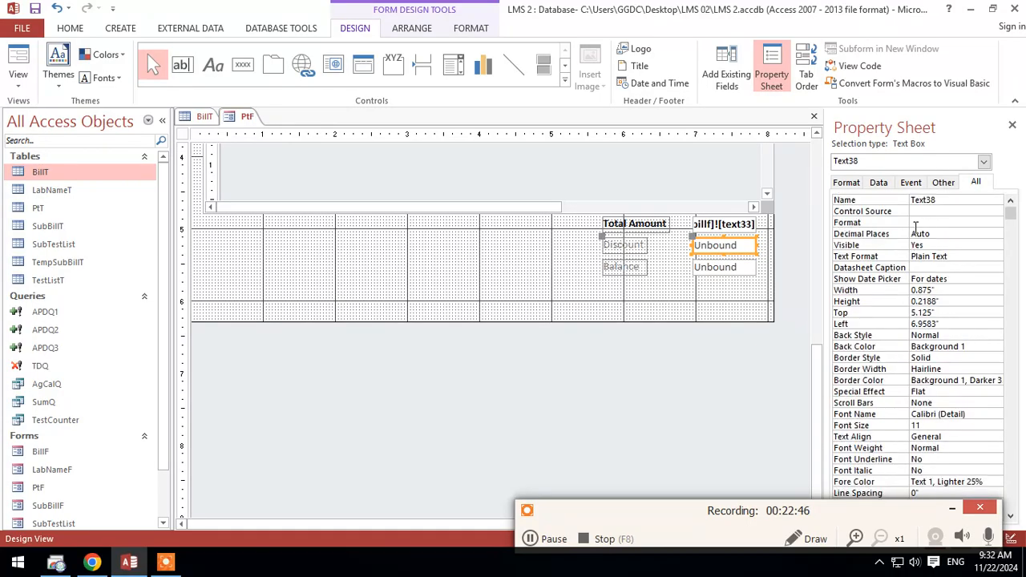
pyautogui.click(939, 222)
pyautogui.click(995, 223)
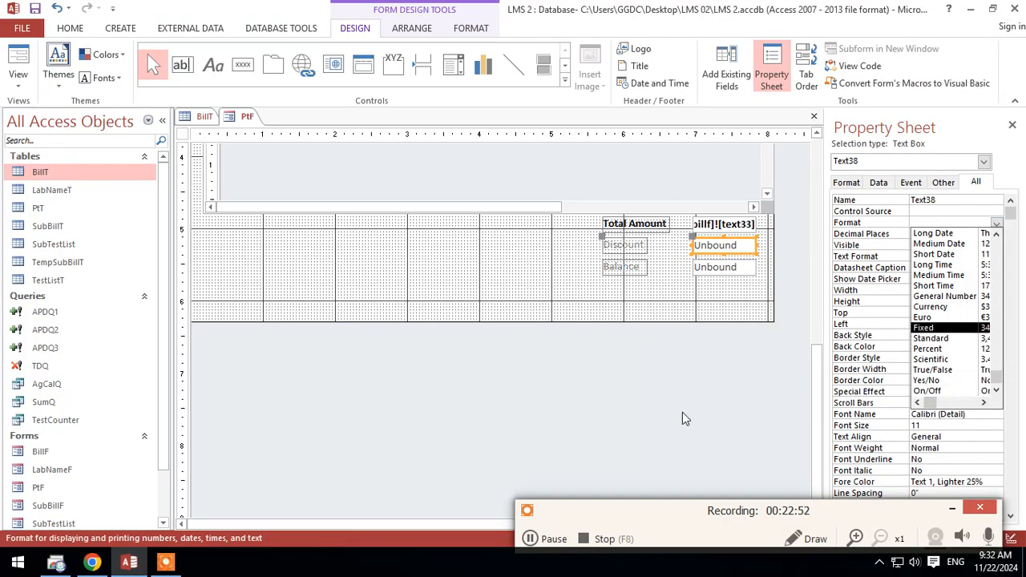
pyautogui.click(737, 364)
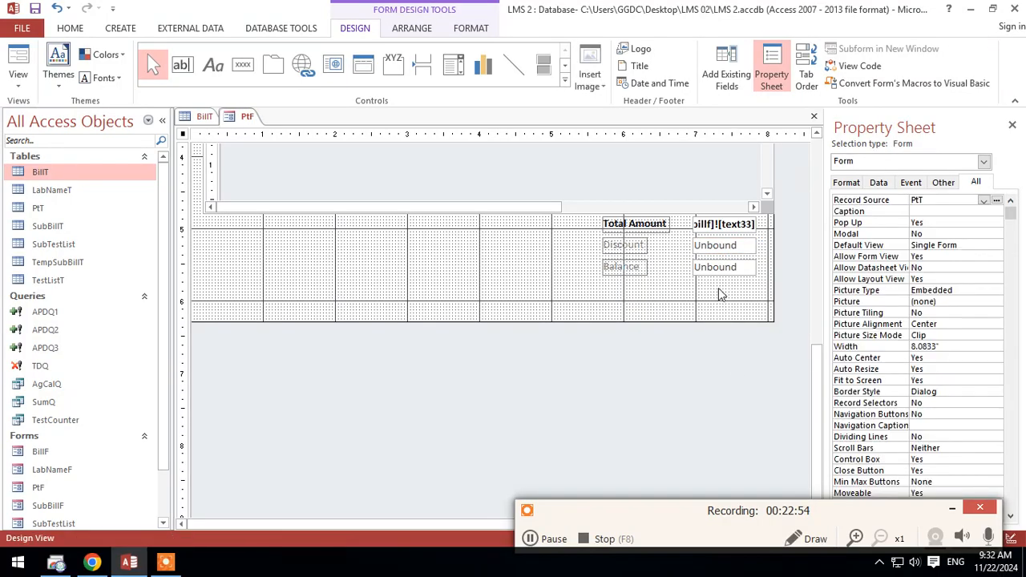
# Step: Check the control names of the Total Amount and Discount text boxes and set the Balance text box to =[text34]-[text38]
pyautogui.click(725, 268)
pyautogui.click(727, 268)
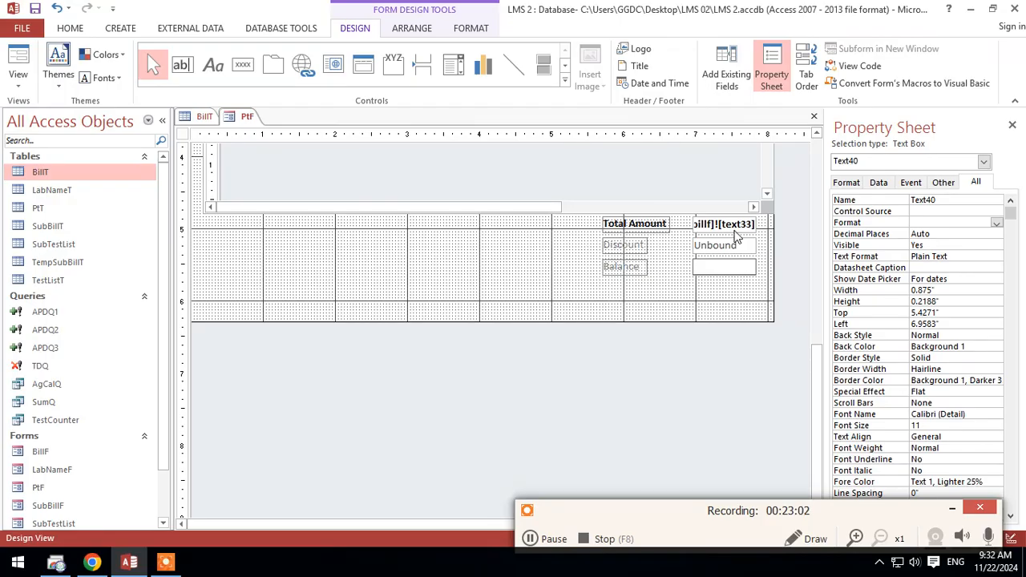
pyautogui.click(735, 229)
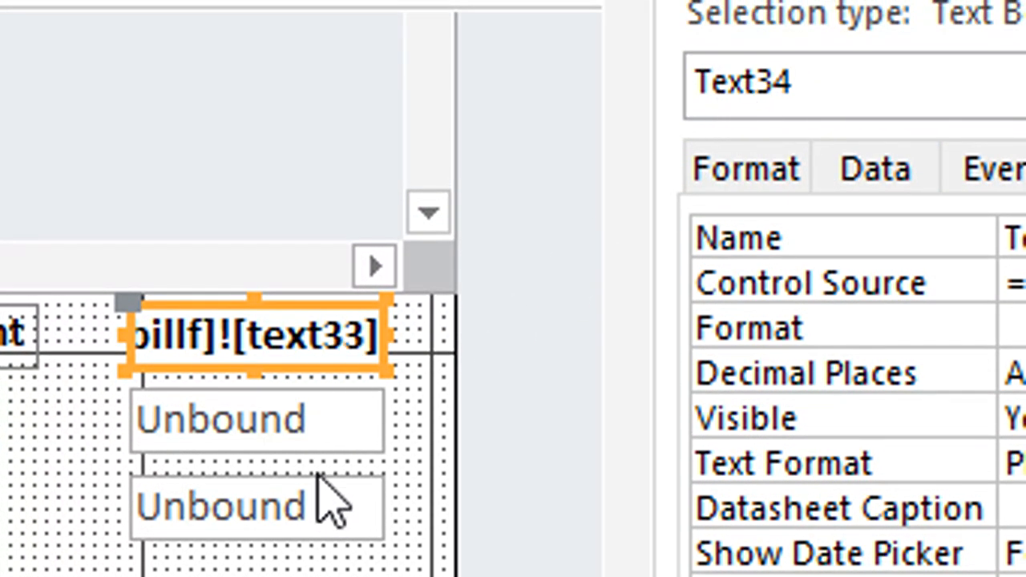
pyautogui.click(339, 432)
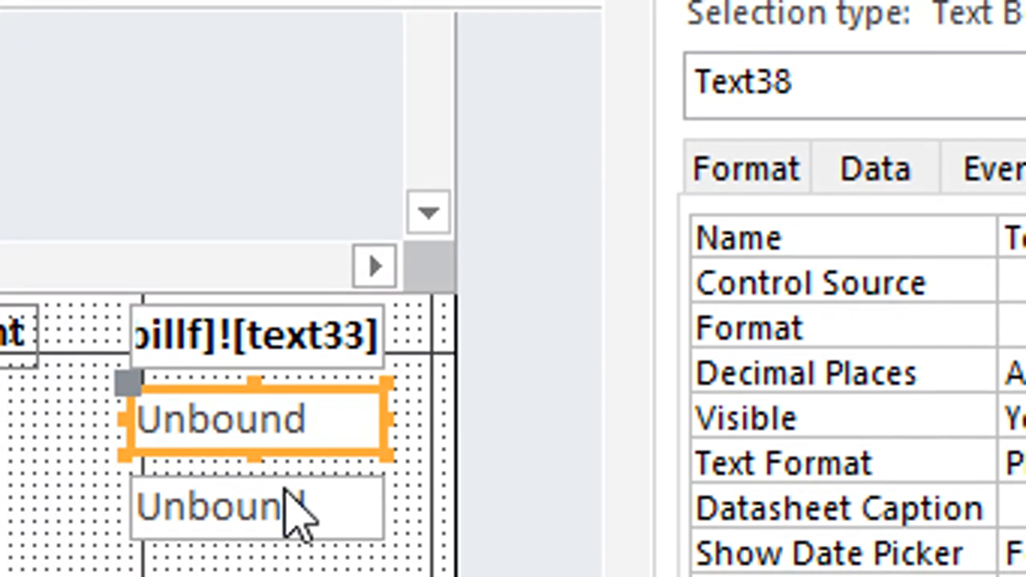
pyautogui.doubleClick(291, 501)
pyautogui.write('=')
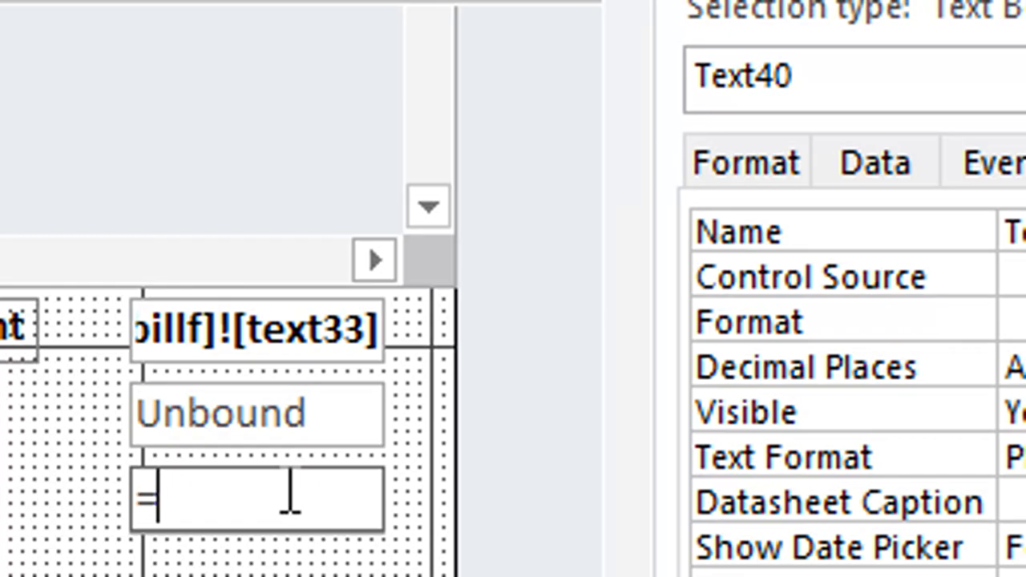
pyautogui.write('text3')
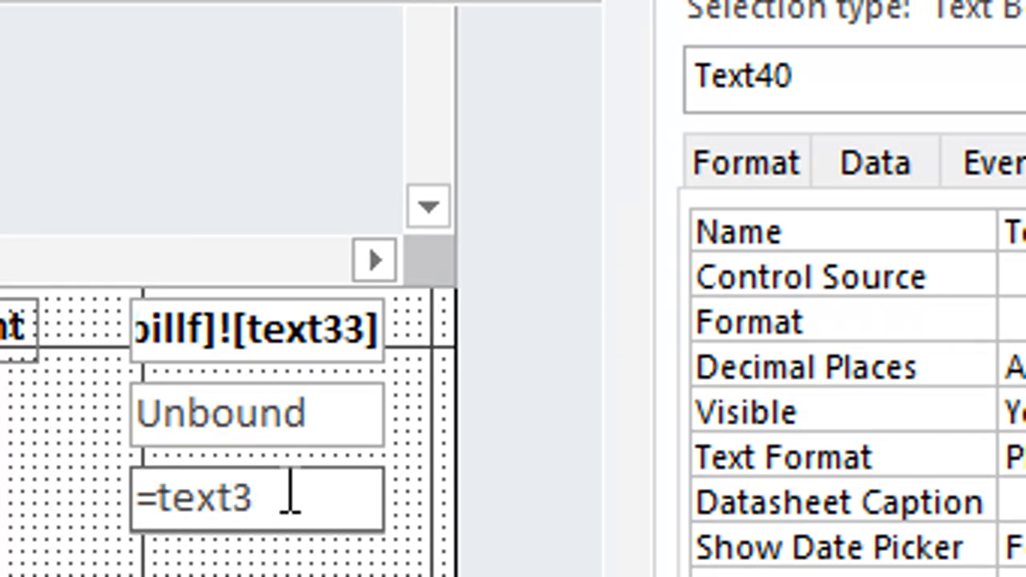
pyautogui.write('4-')
pyautogui.write('text')
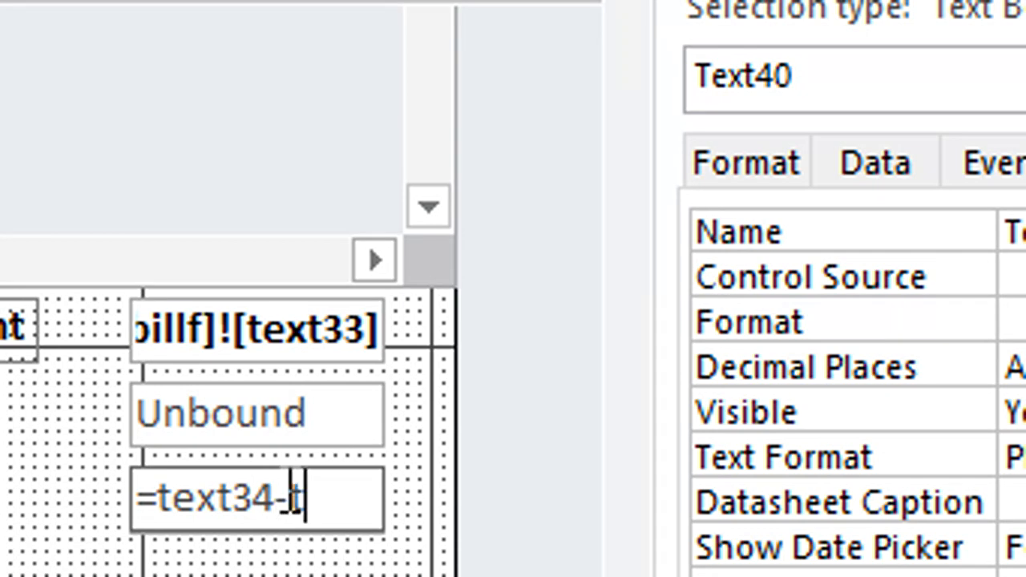
pyautogui.write('8')
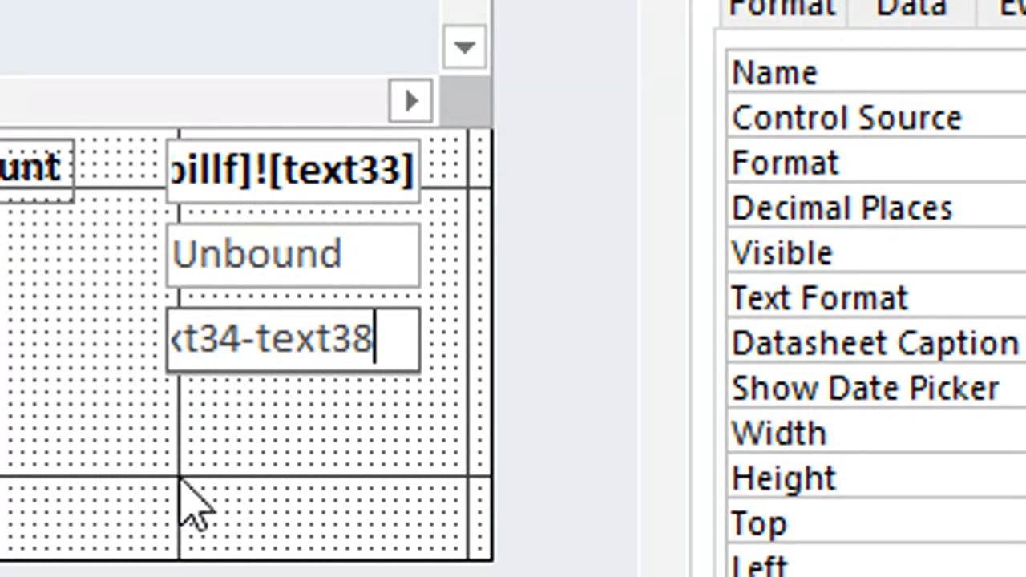
pyautogui.click(179, 475)
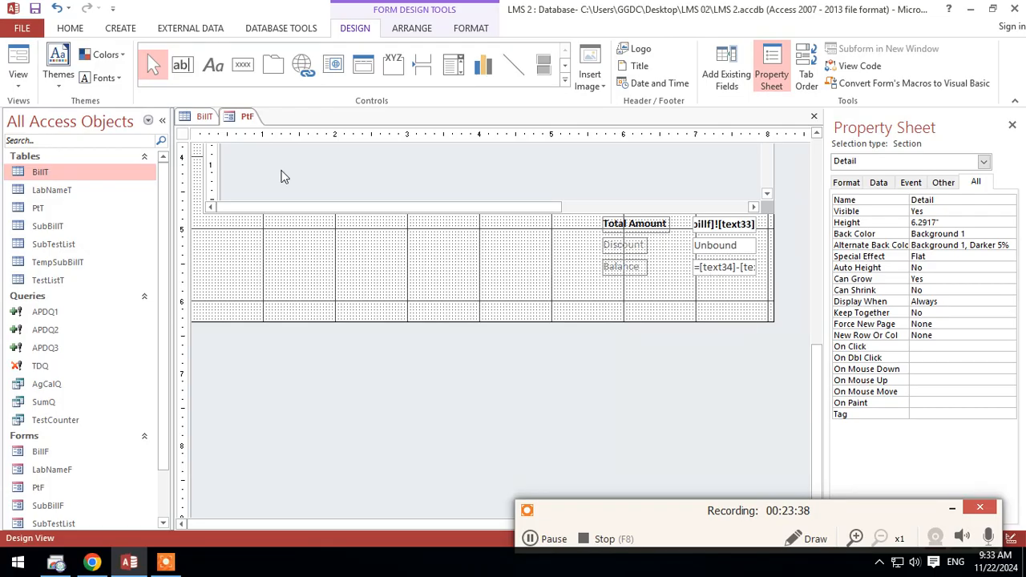
# Step: Switch PtF to Form View and enter a discount of 150 to test the balance calculation
pyautogui.click(9, 63)
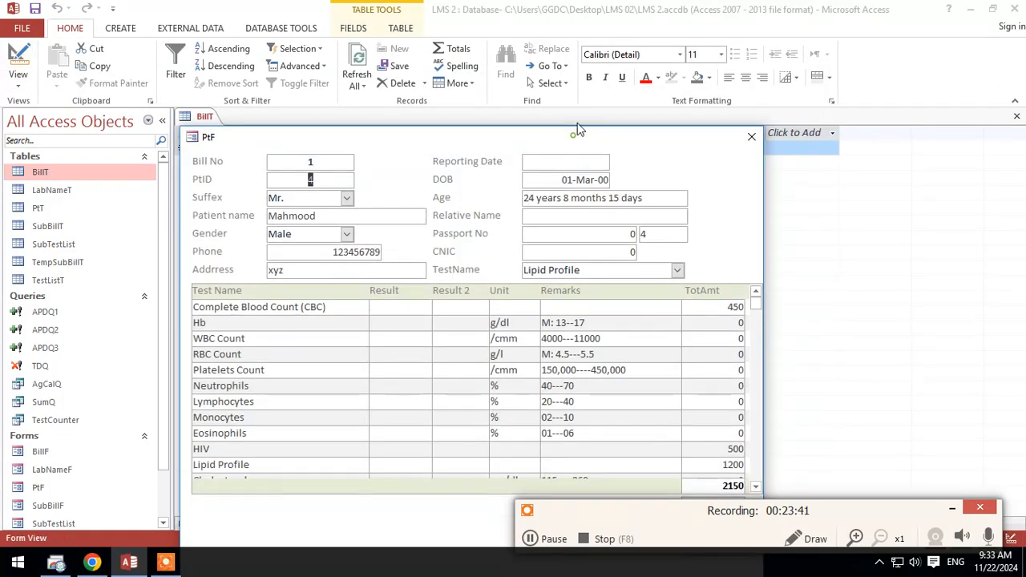
pyautogui.moveTo(577, 134); pyautogui.dragTo(597, 9)
pyautogui.click(727, 401)
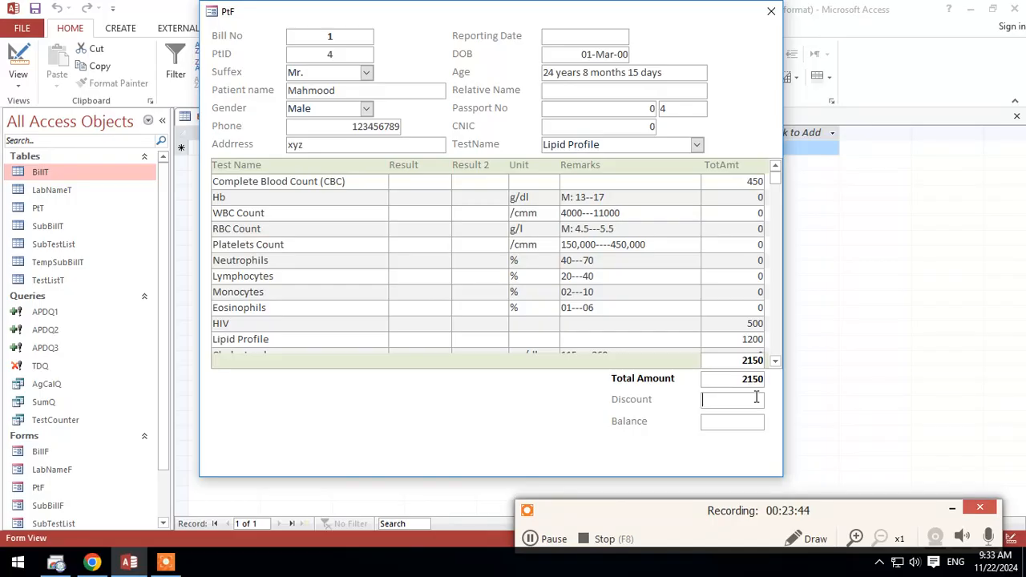
pyautogui.press('Tab')
pyautogui.click(752, 425)
# Step: Return PtF to Design View and right-align the Discount and Balance text boxes
pyautogui.rightClick(705, 453)
pyautogui.click(725, 393)
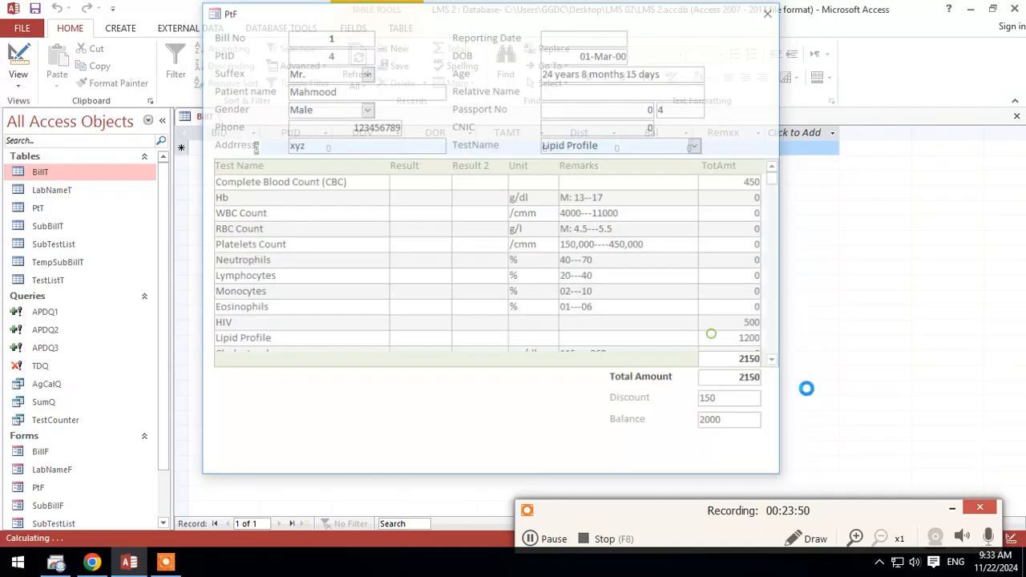
pyautogui.scroll(-3, 702, 434)
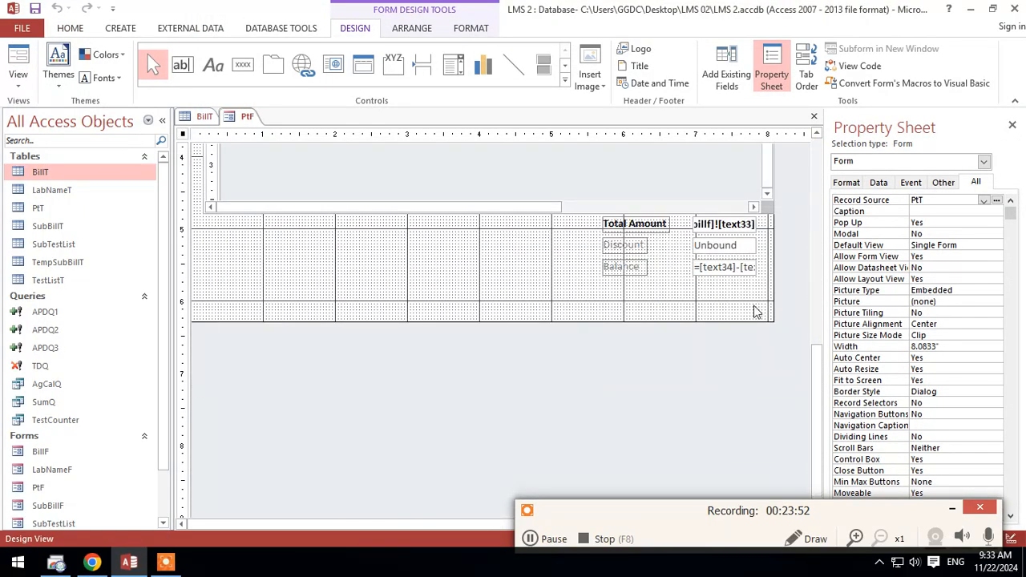
pyautogui.moveTo(739, 255); pyautogui.dragTo(738, 250)
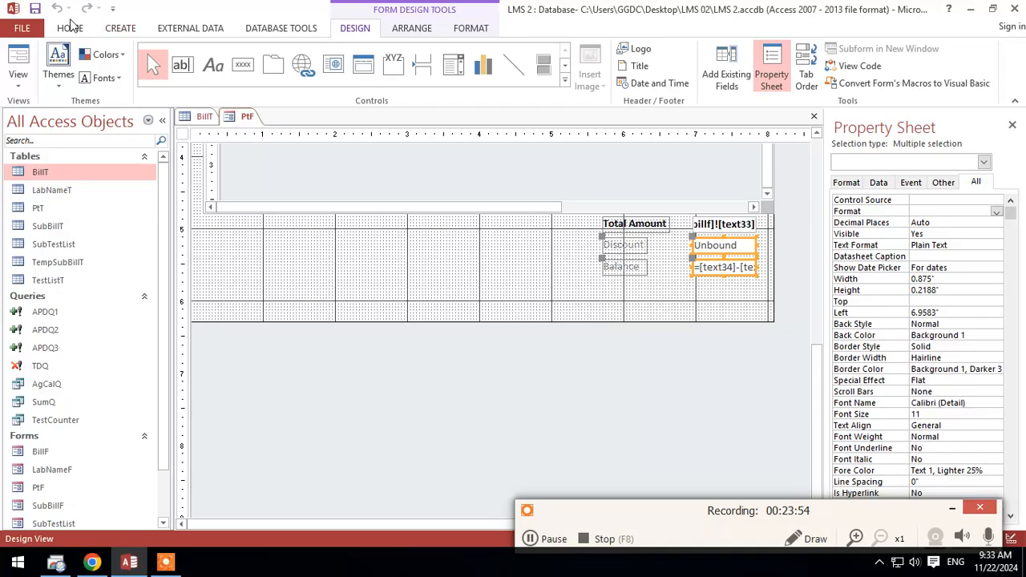
pyautogui.click(71, 28)
pyautogui.click(762, 77)
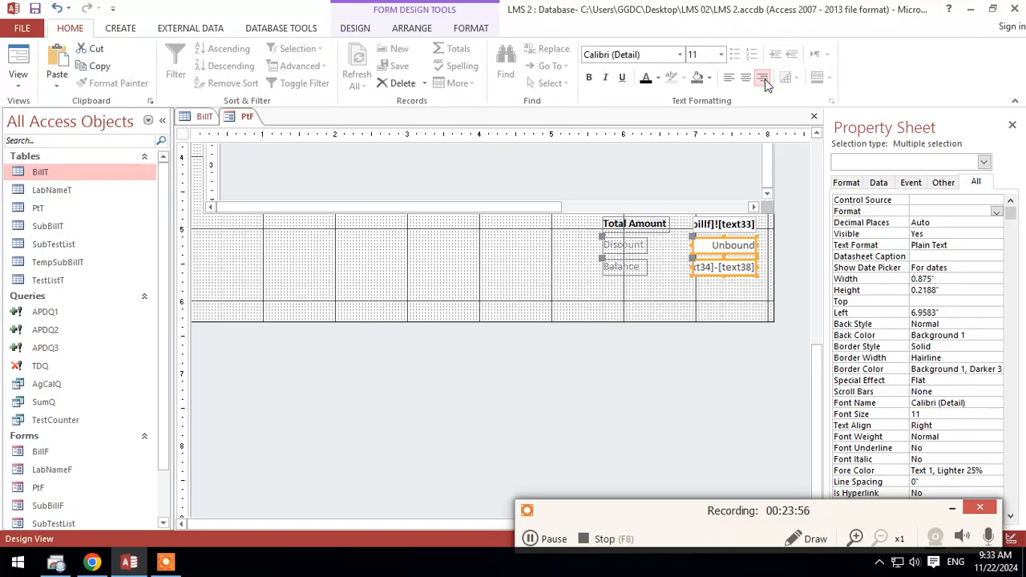
# Step: Make the Balance label and text box bold, and apply black font color to both the Balance and Discount controls
pyautogui.click(744, 290)
pyautogui.click(726, 271)
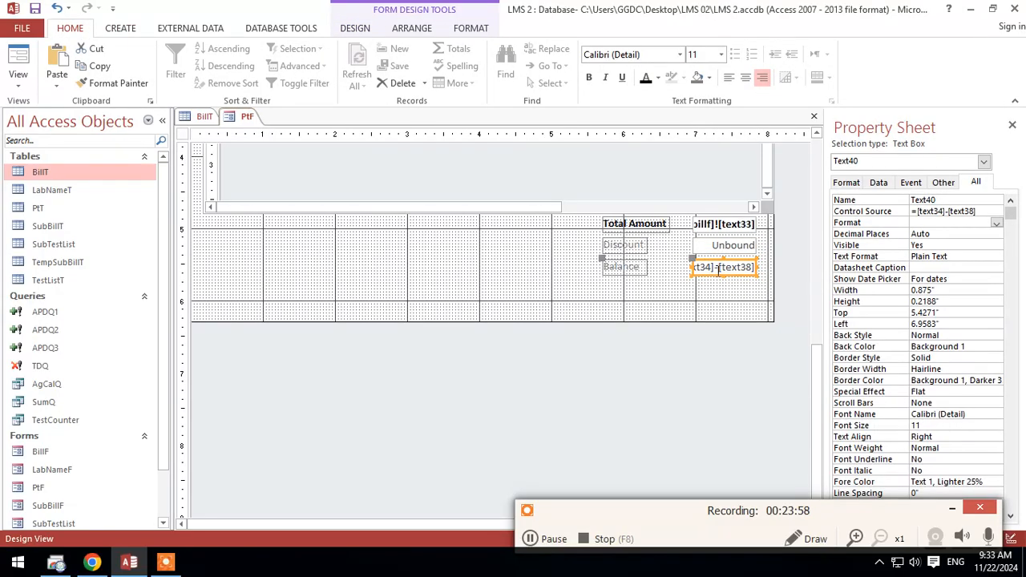
pyautogui.moveTo(745, 290); pyautogui.dragTo(622, 269)
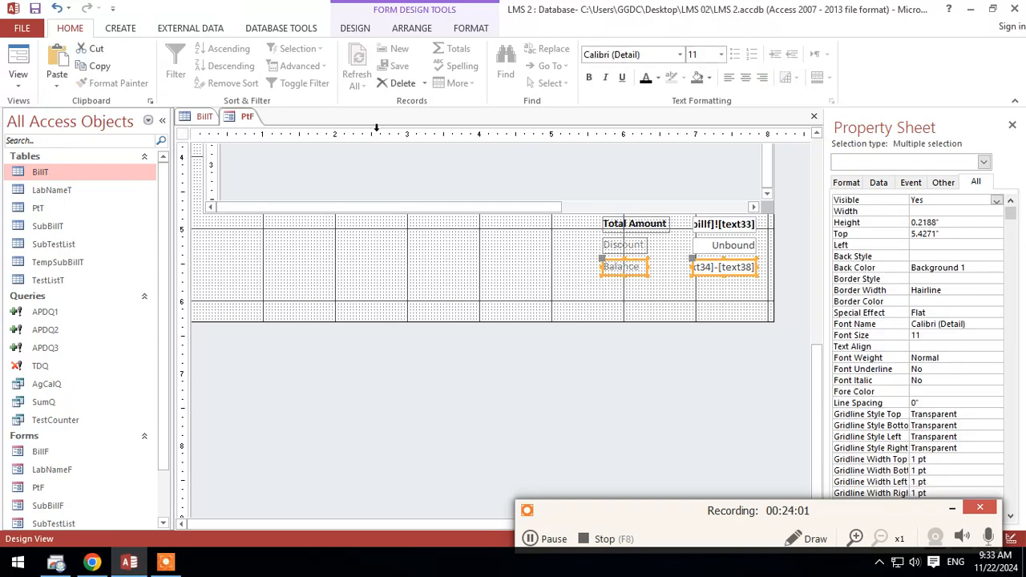
pyautogui.click(646, 83)
pyautogui.moveTo(777, 253); pyautogui.dragTo(638, 242)
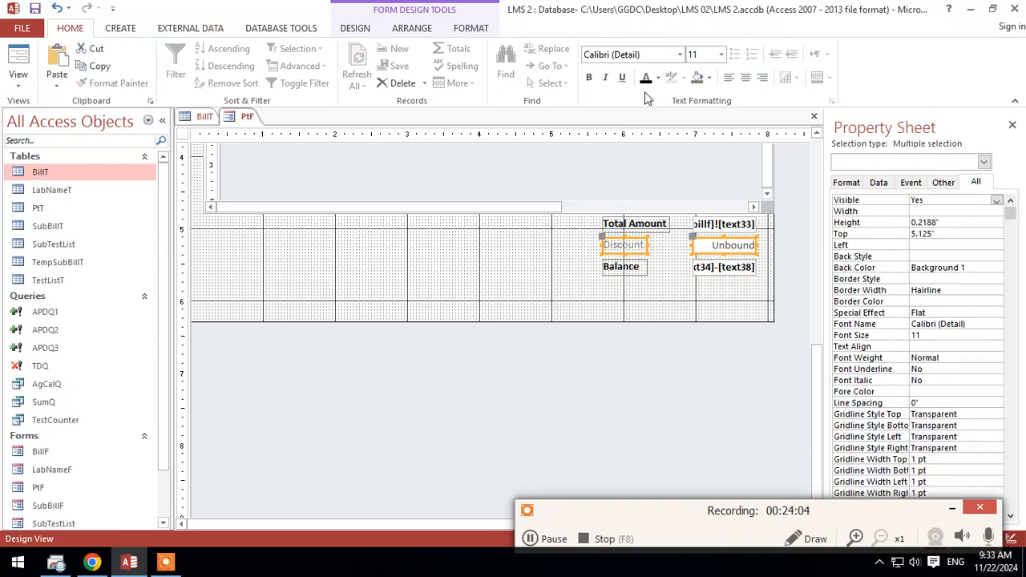
pyautogui.click(646, 79)
# Step: Shorten the Detail section to 5.75 inches just below Balance and show PtF in Form View
pyautogui.click(678, 317)
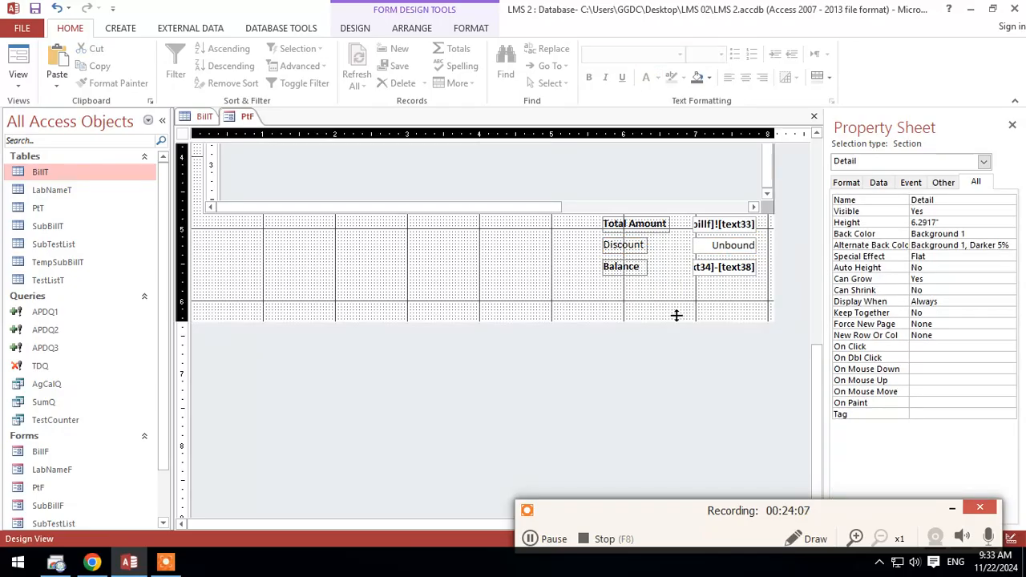
pyautogui.moveTo(675, 316); pyautogui.dragTo(676, 281)
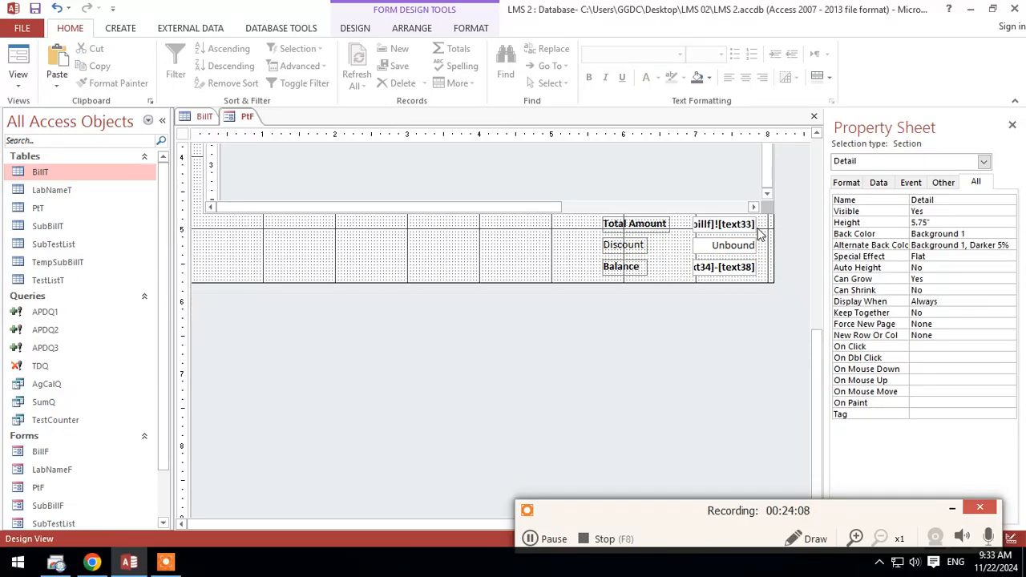
pyautogui.click(17, 57)
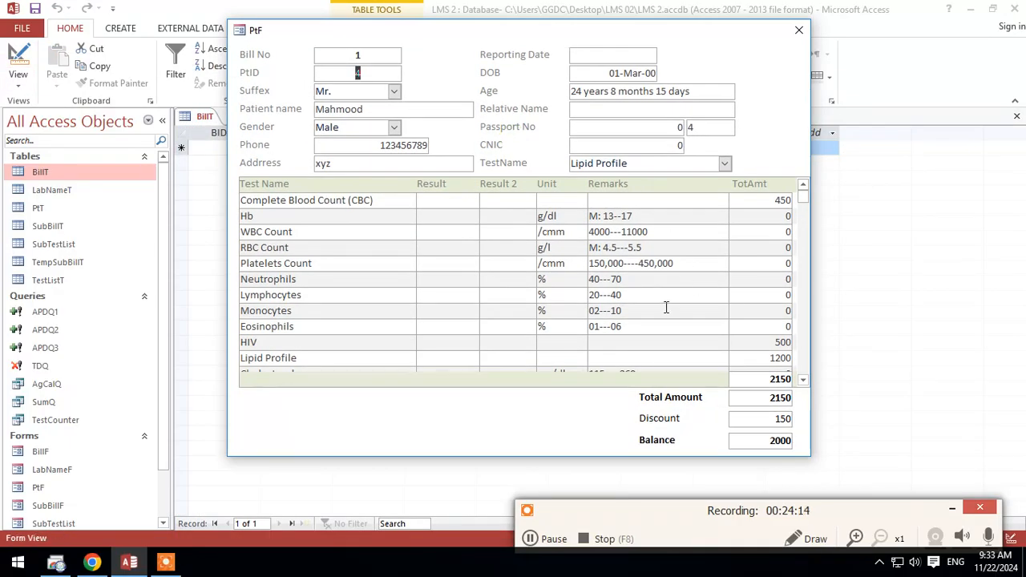
# Step: Return PtF to Design View and draw a text box about 4.63 by 0.59 inches below the subform, beside the totals
pyautogui.rightClick(525, 413)
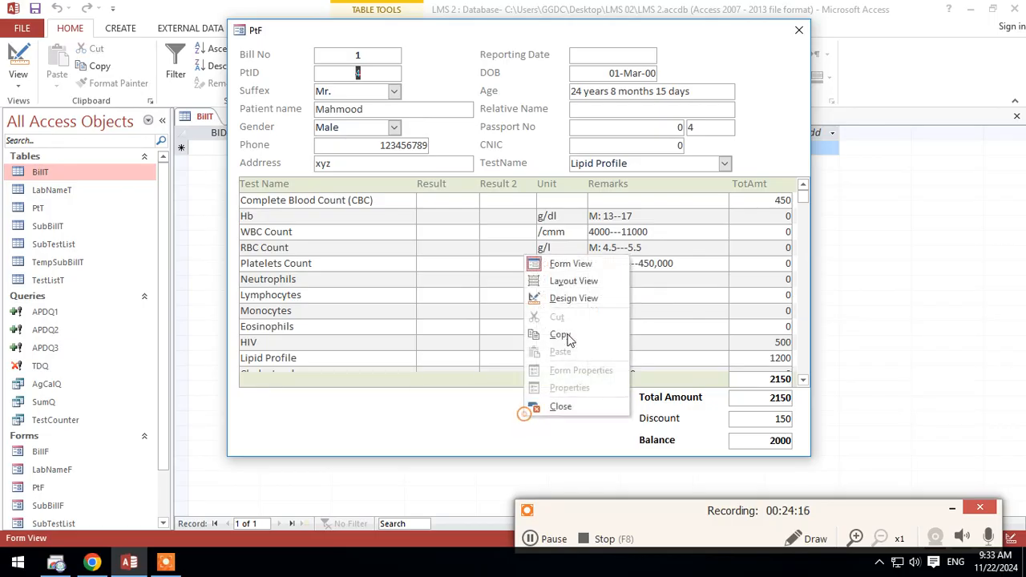
pyautogui.click(573, 295)
pyautogui.scroll(-3, 572, 307)
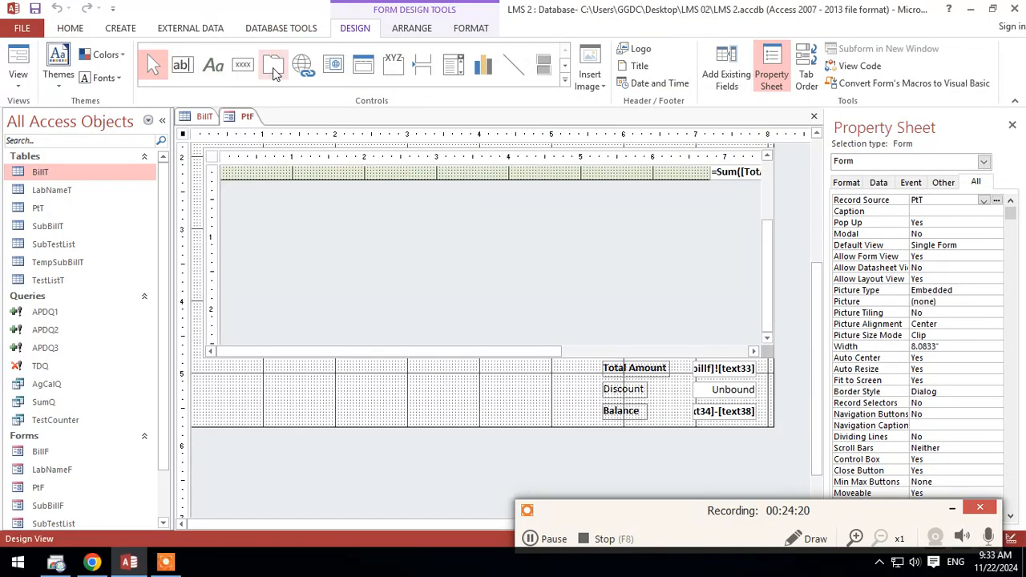
pyautogui.click(182, 64)
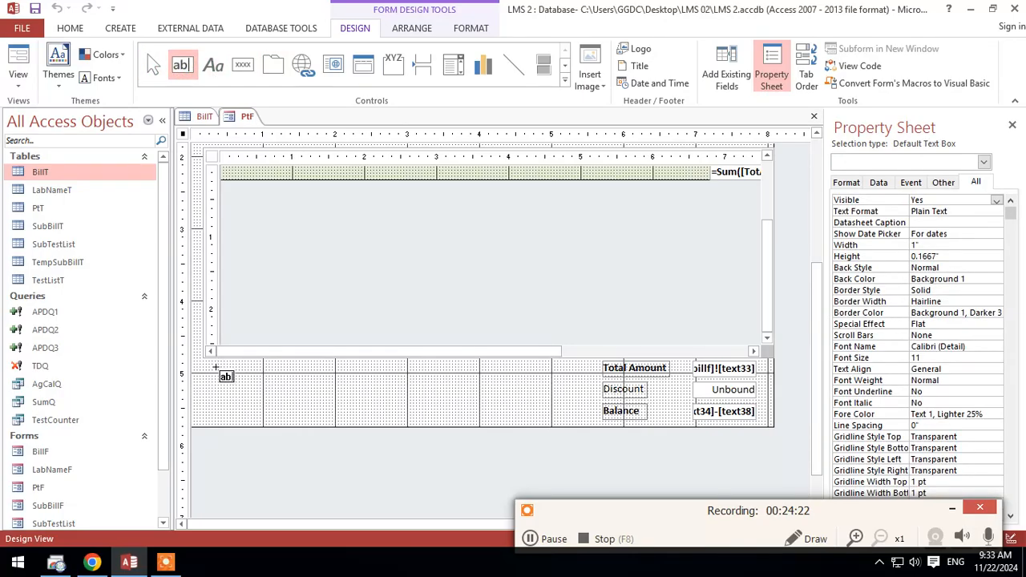
pyautogui.moveTo(218, 367); pyautogui.dragTo(552, 410)
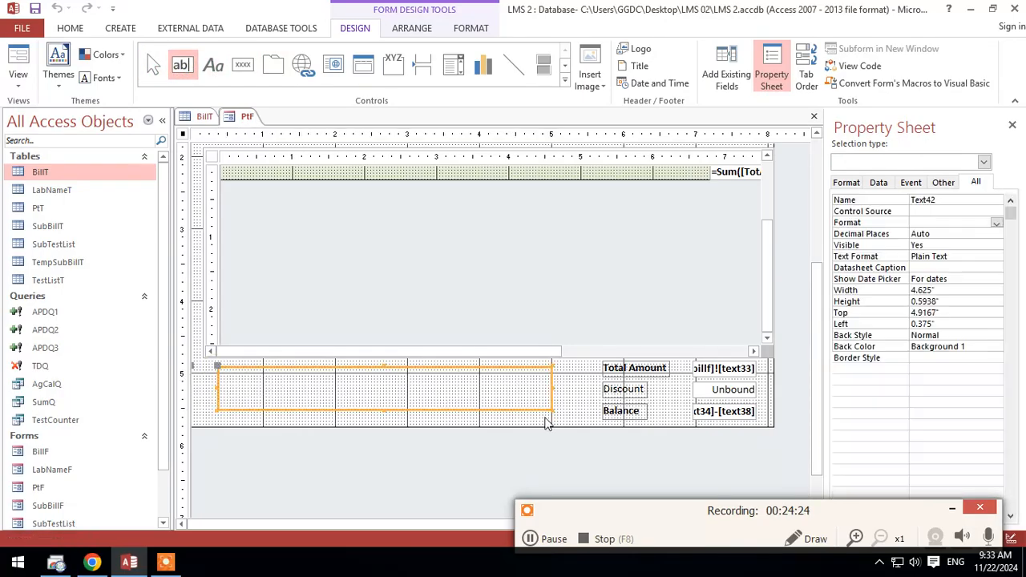
pyautogui.click(287, 422)
pyautogui.moveTo(315, 396); pyautogui.dragTo(337, 390)
# Step: Change the caption of the new text box's label to "Remaks"
pyautogui.click(213, 371)
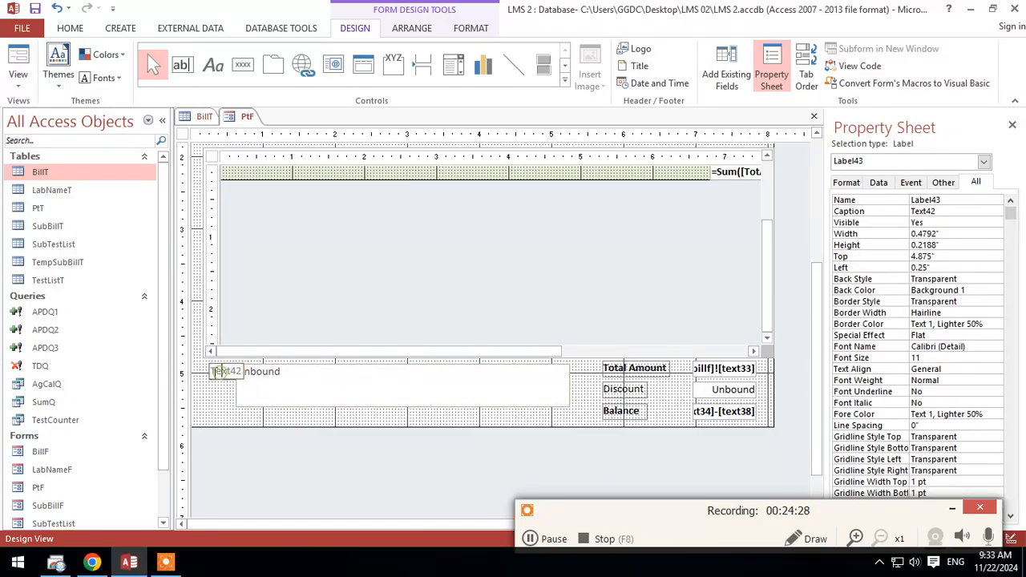
pyautogui.doubleClick(215, 372)
pyautogui.write('R')
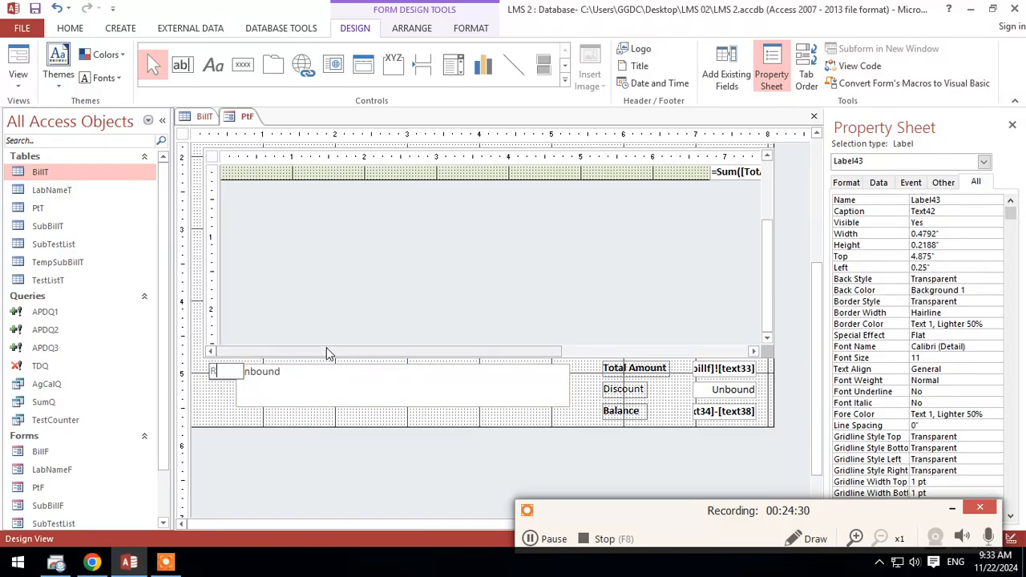
pyautogui.write('emaks')
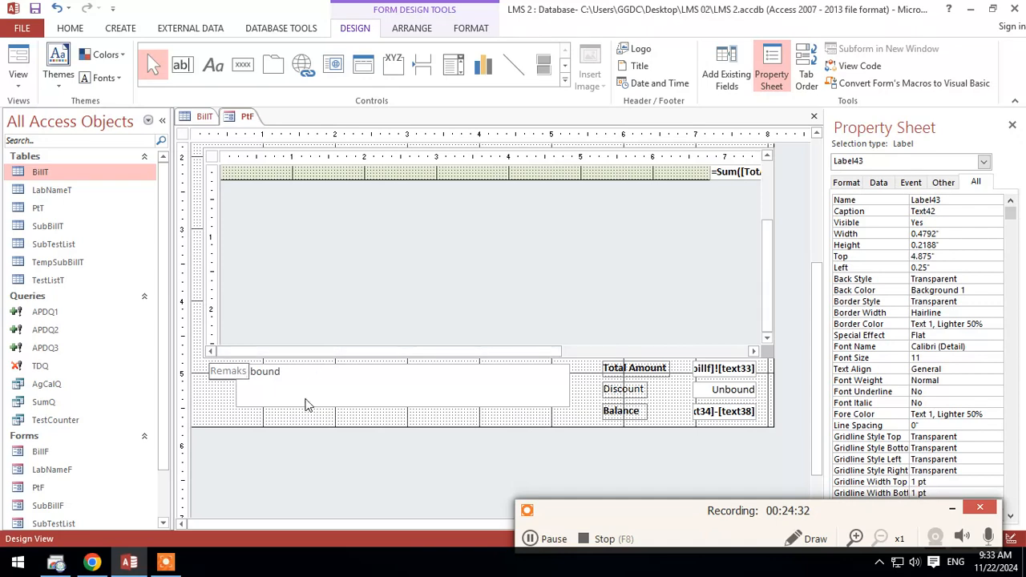
pyautogui.click(256, 390)
# Step: Place the Remaks label just left of its text box and enlarge the box to 0.75 inches high, 0.8333 inches from the left
pyautogui.click(213, 371)
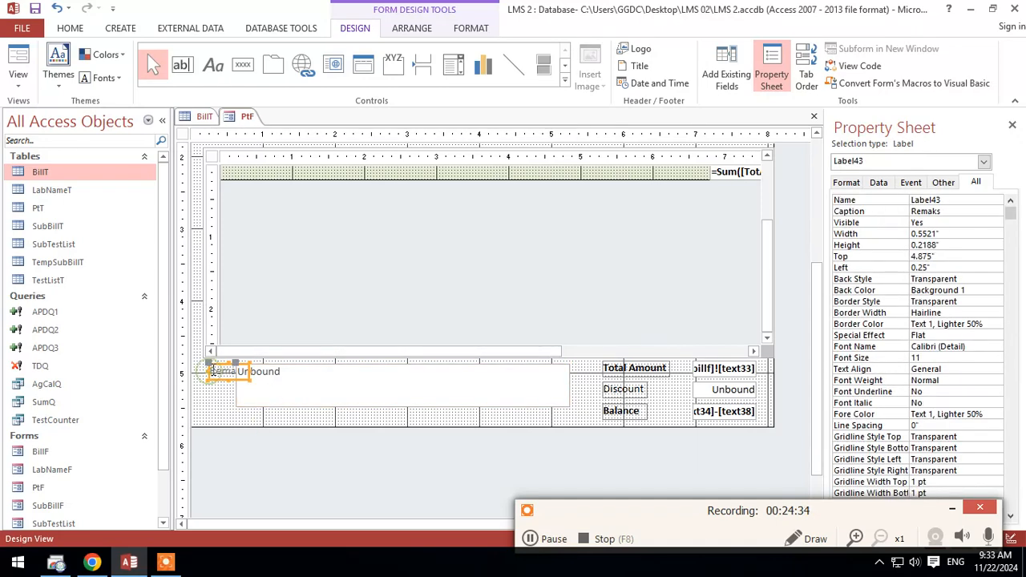
pyautogui.moveTo(205, 371); pyautogui.dragTo(251, 382)
pyautogui.click(258, 390)
pyautogui.click(238, 399)
pyautogui.click(259, 375)
pyautogui.moveTo(570, 405); pyautogui.dragTo(586, 417)
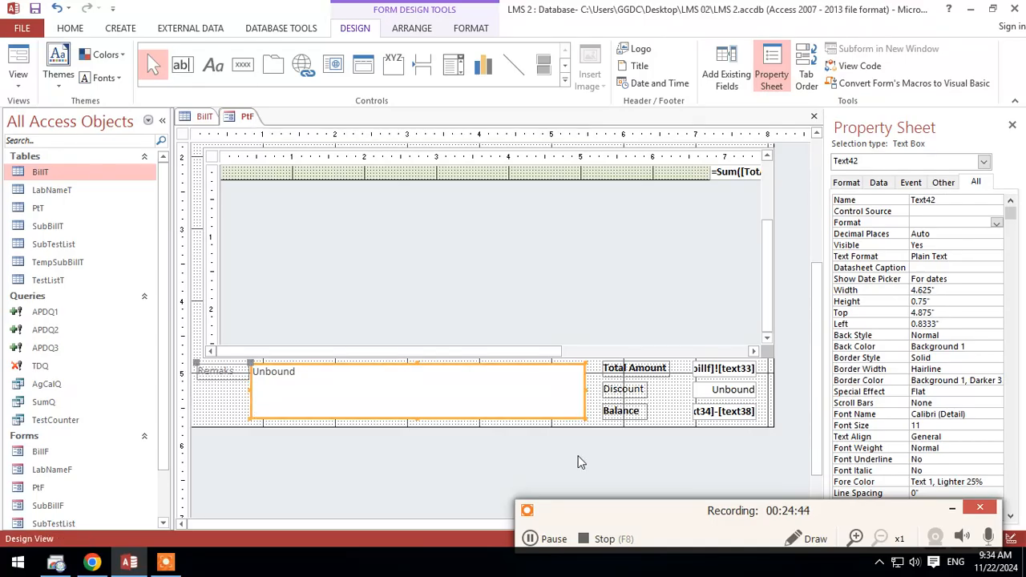
pyautogui.click(581, 462)
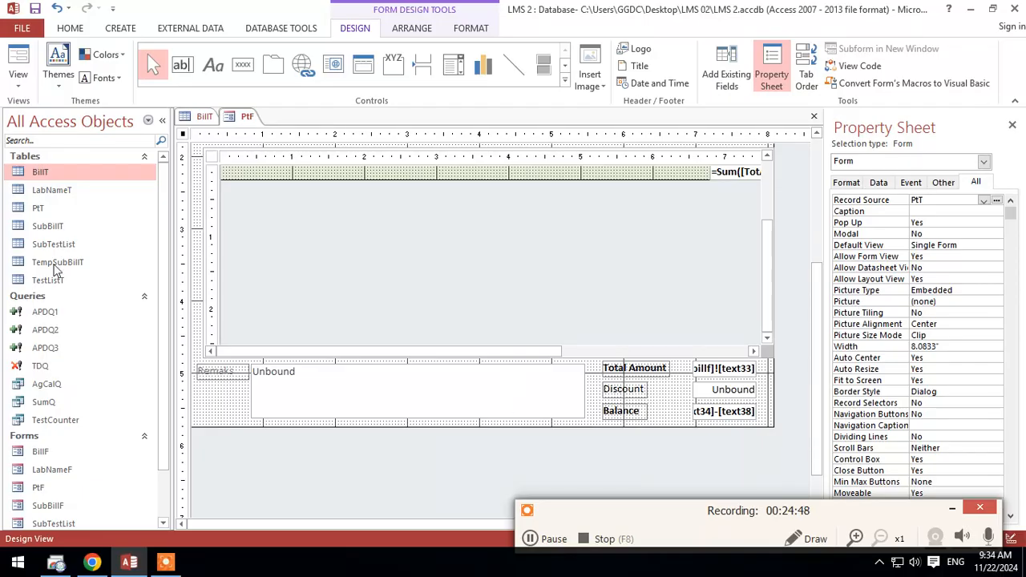
# Step: Save the design changes to the PtF form
pyautogui.rightClick(247, 116)
pyautogui.press('Escape')
pyautogui.click(489, 409)
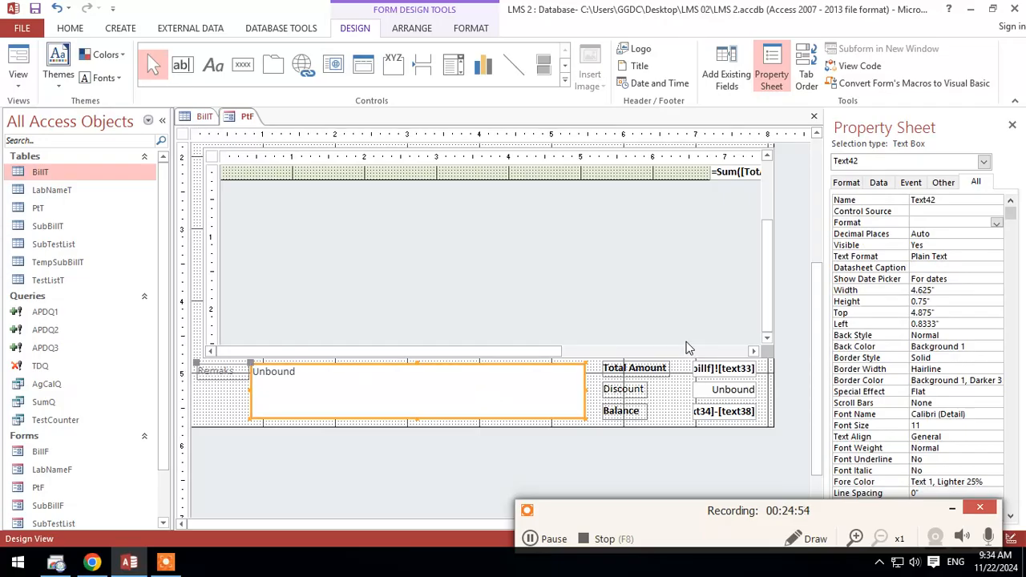
pyautogui.scroll(3, 449, 316)
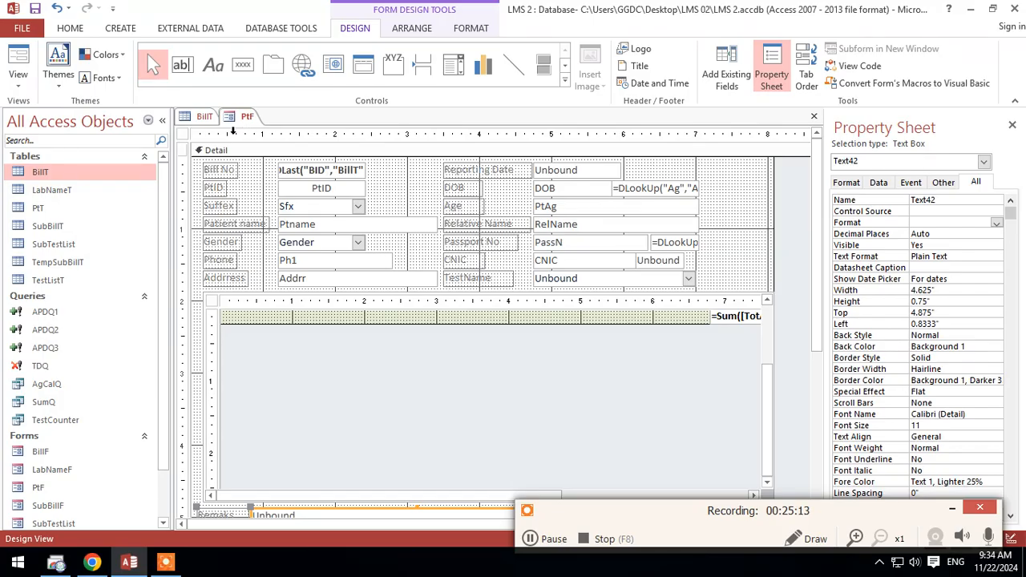
pyautogui.rightClick(245, 117)
pyautogui.click(249, 126)
pyautogui.rightClick(246, 118)
pyautogui.click(266, 131)
pyautogui.rightClick(243, 111)
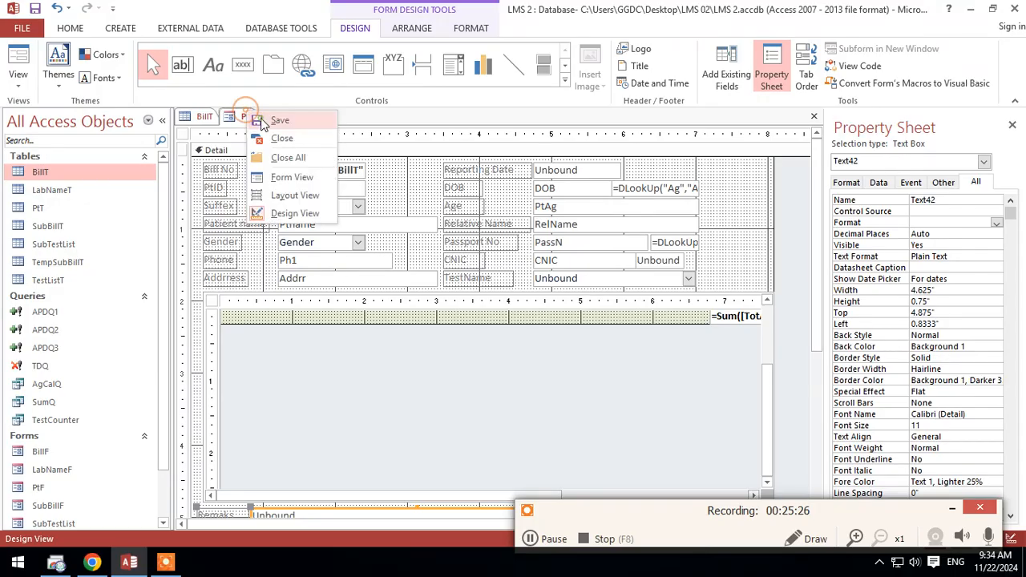
pyautogui.click(260, 119)
pyautogui.rightClick(244, 114)
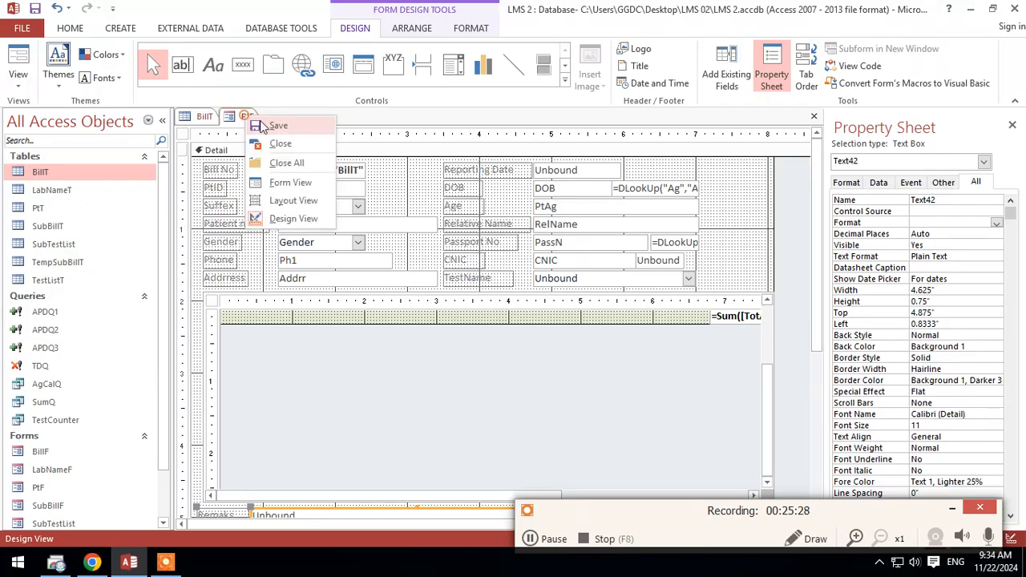
pyautogui.click(267, 128)
# Step: Start a new query in Design View for choosing its source tables
pyautogui.scroll(-5, 451, 394)
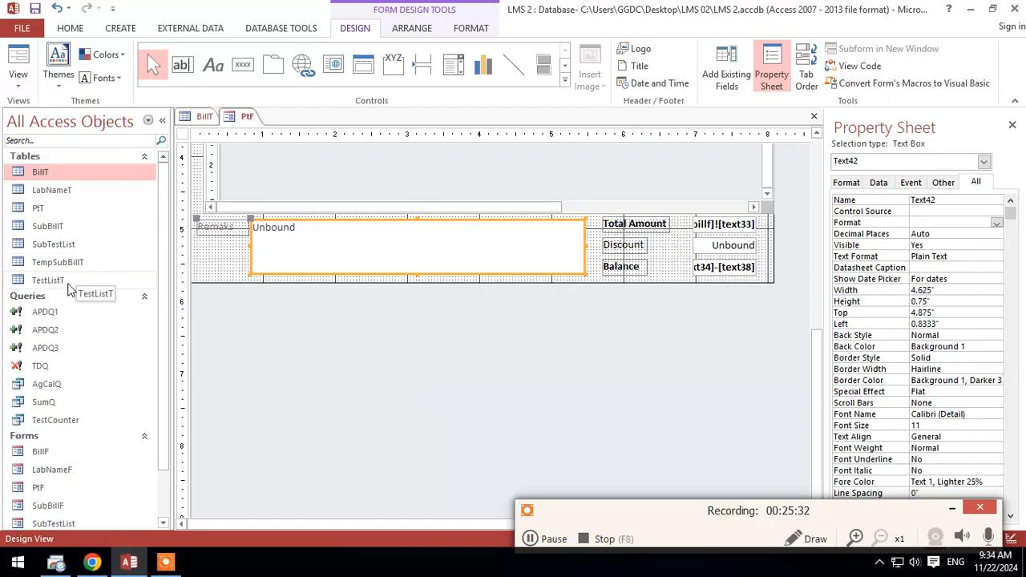
pyautogui.click(112, 29)
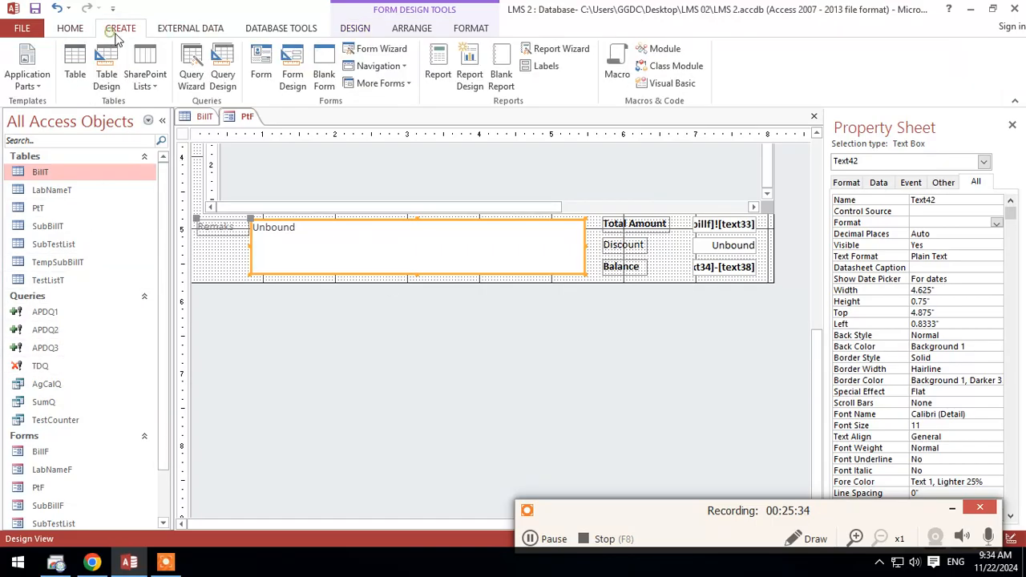
pyautogui.click(222, 74)
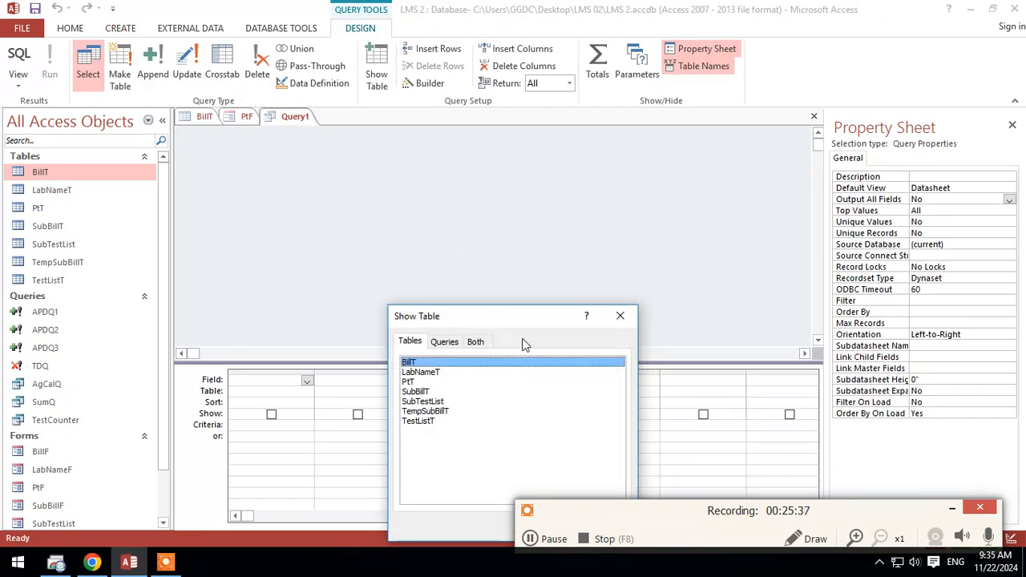
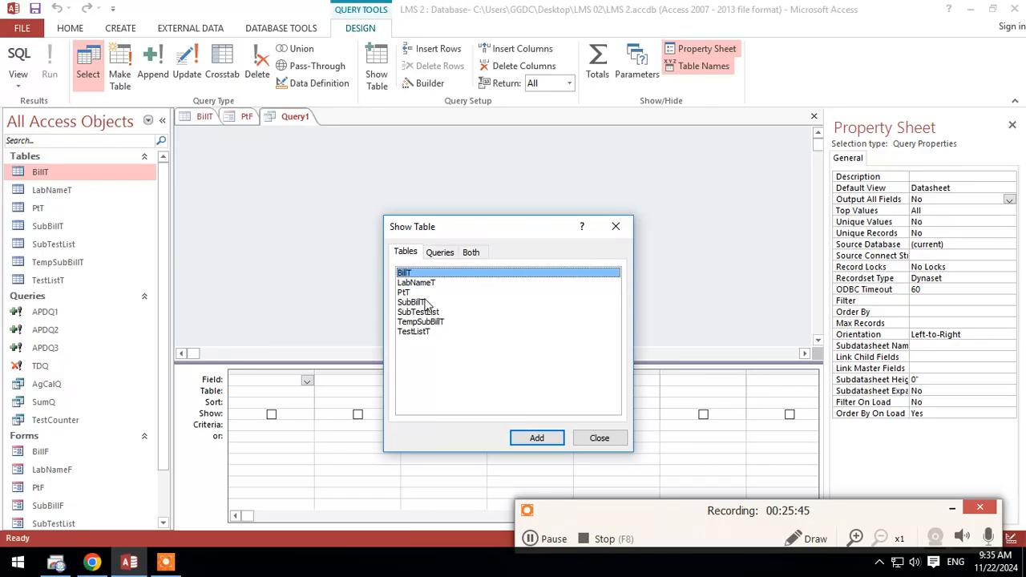
# Step: Dismiss the table selection without adding any table and save the new query as ApdQ4
pyautogui.click(598, 439)
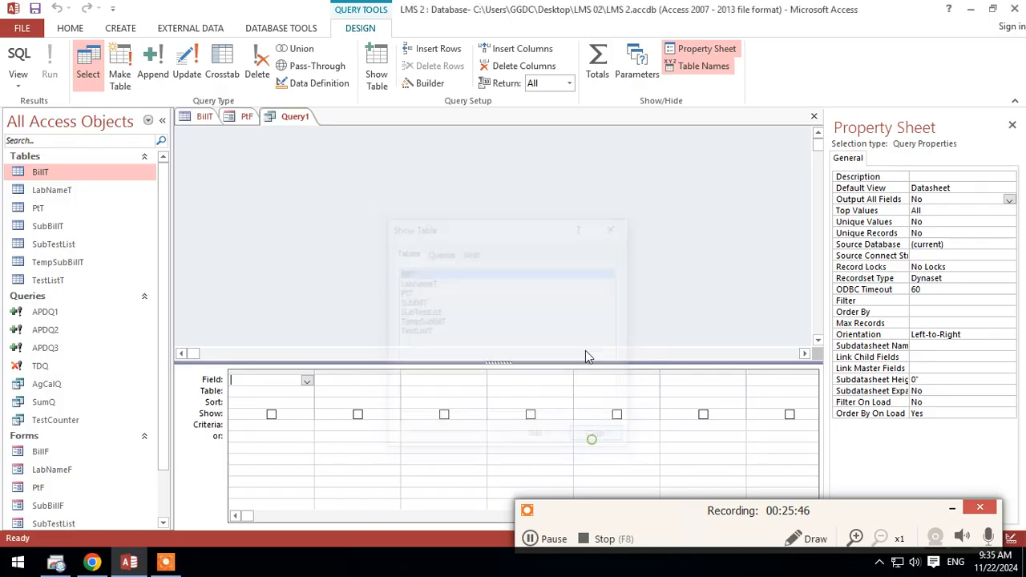
pyautogui.rightClick(294, 117)
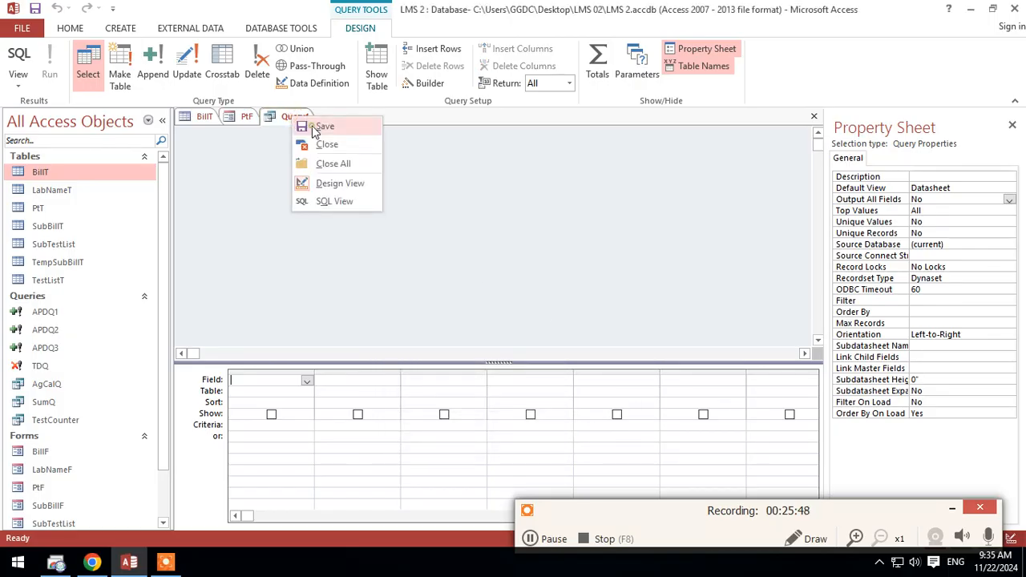
pyautogui.click(316, 128)
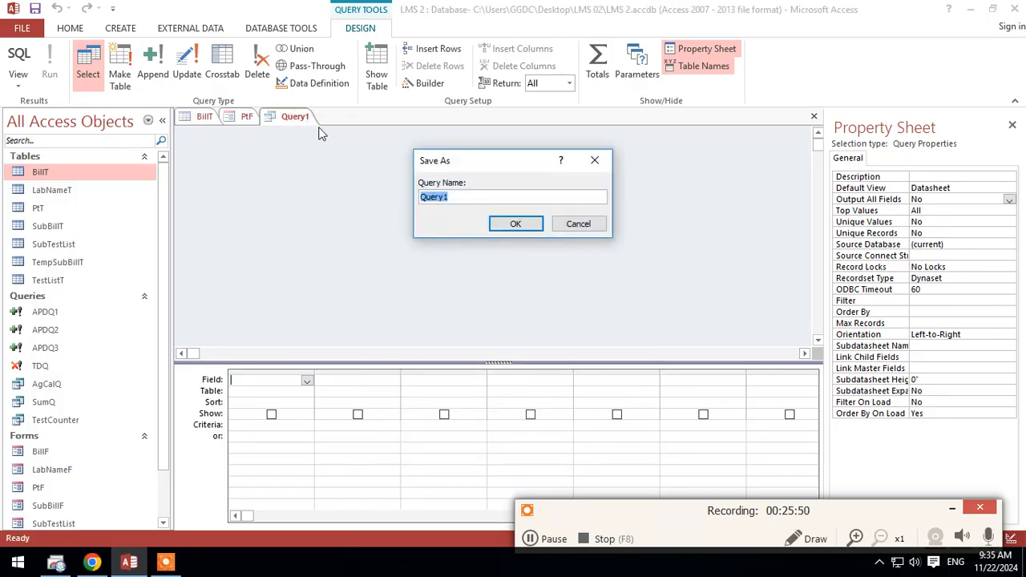
pyautogui.write('ApdQ4')
pyautogui.press('Return')
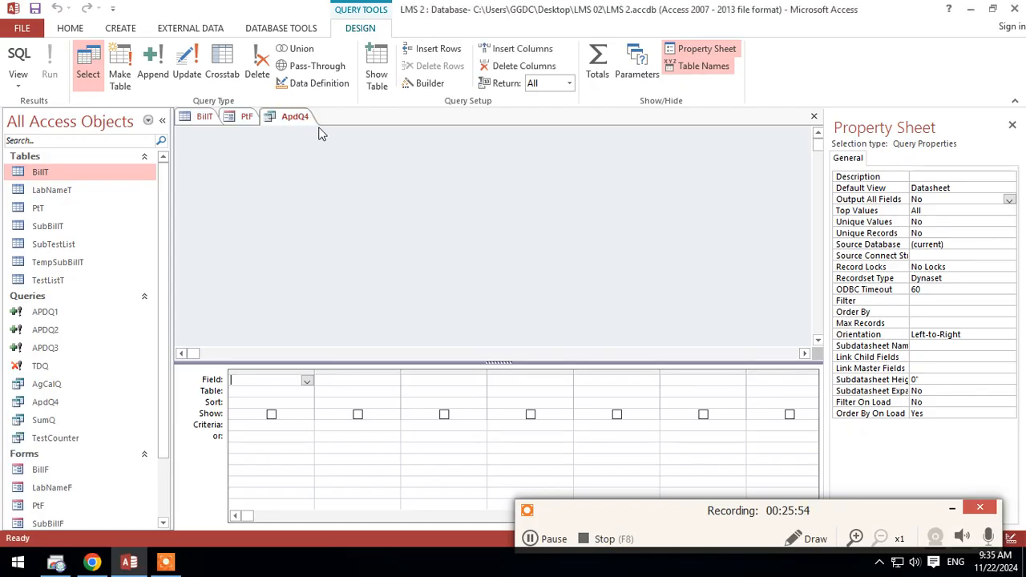
# Step: Check the control name of the Bill No text box in the PtF form, then return to the ApdQ4 query
pyautogui.rightClick(301, 156)
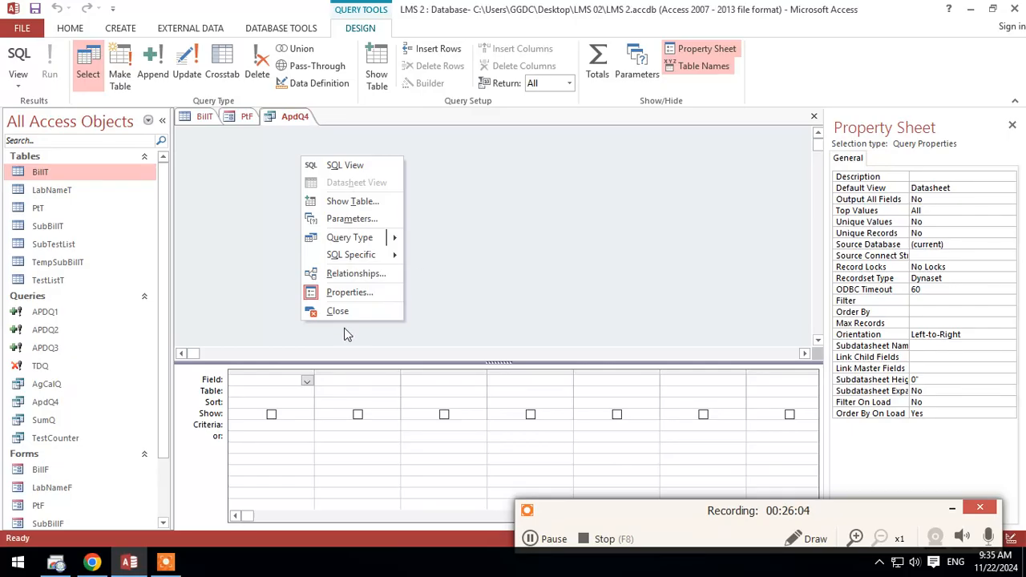
pyautogui.click(289, 380)
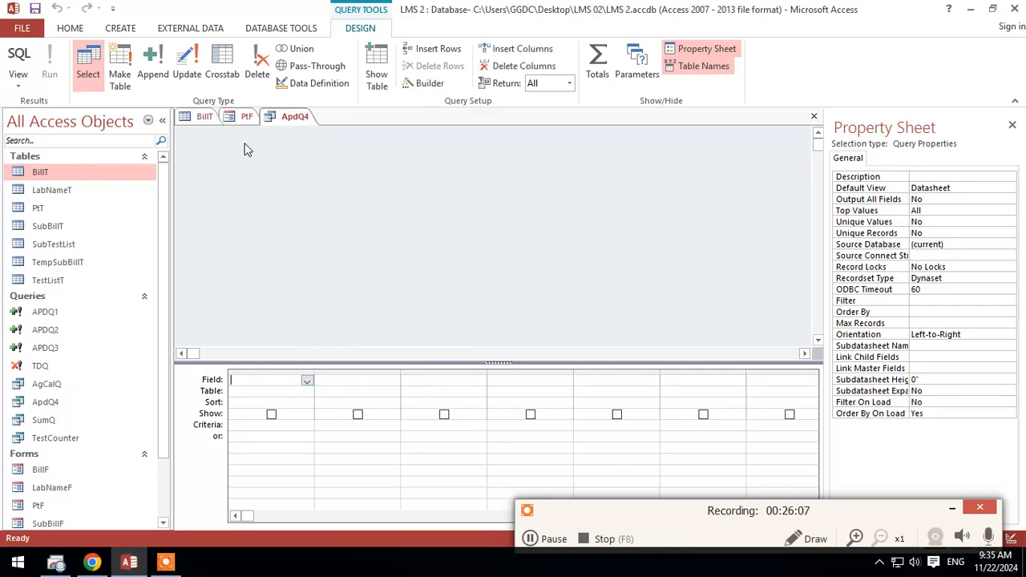
pyautogui.click(237, 120)
pyautogui.scroll(5, 497, 259)
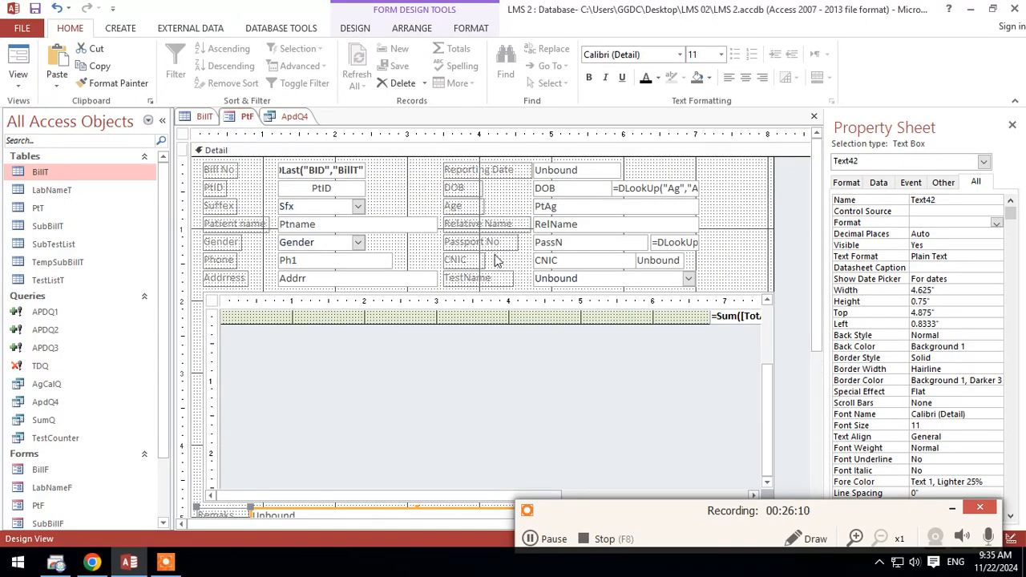
pyautogui.click(347, 178)
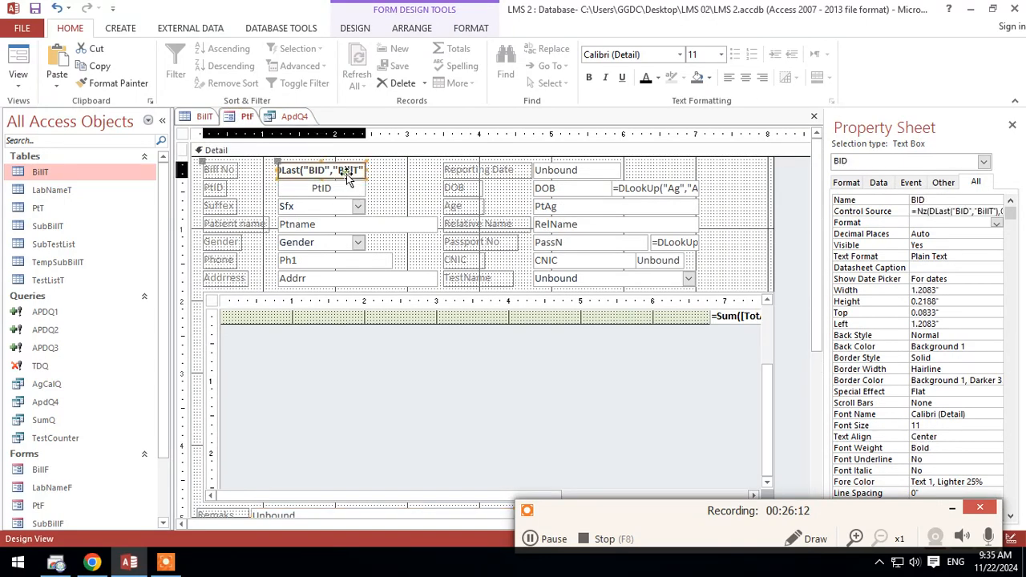
pyautogui.click(272, 117)
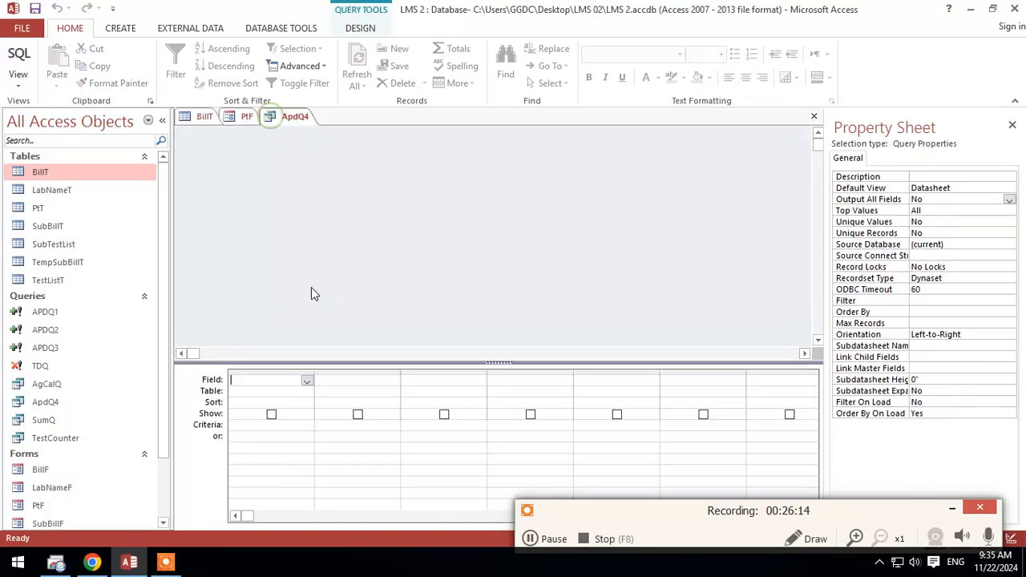
# Step: Convert ApdQ4 to an append query that targets the BillT table in the current database
pyautogui.rightClick(295, 218)
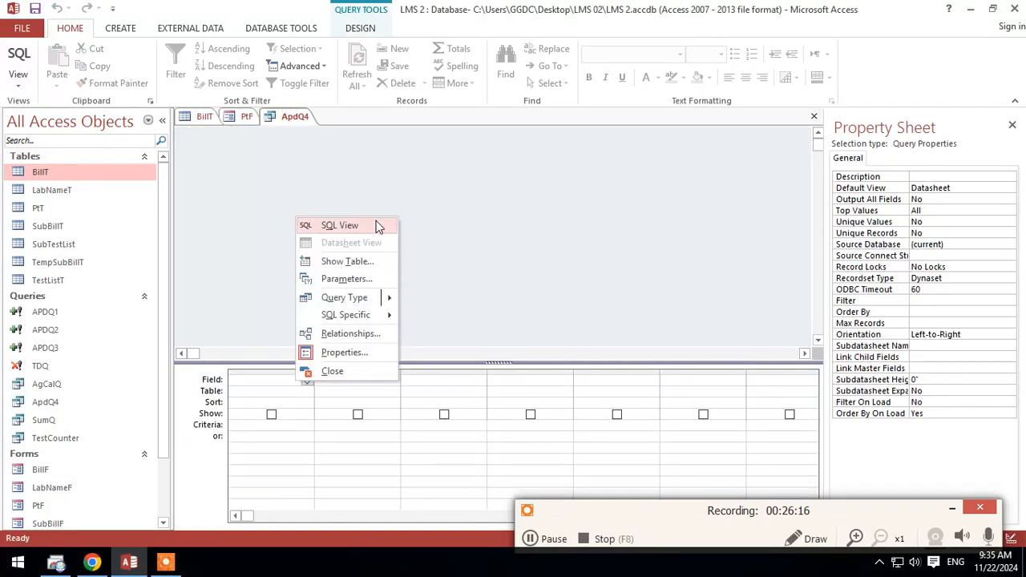
pyautogui.rightClick(391, 183)
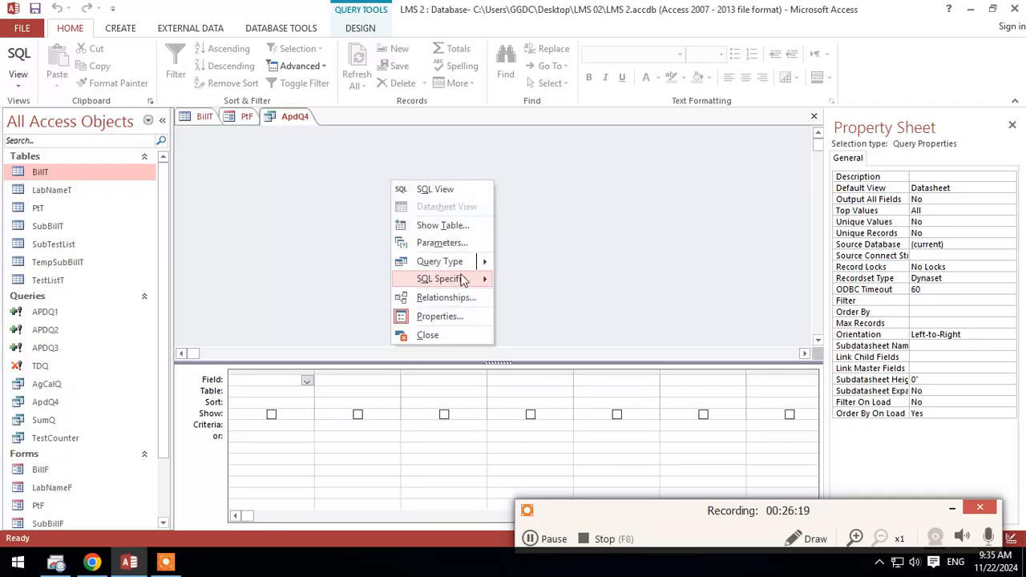
pyautogui.moveTo(475, 267)
pyautogui.click(549, 332)
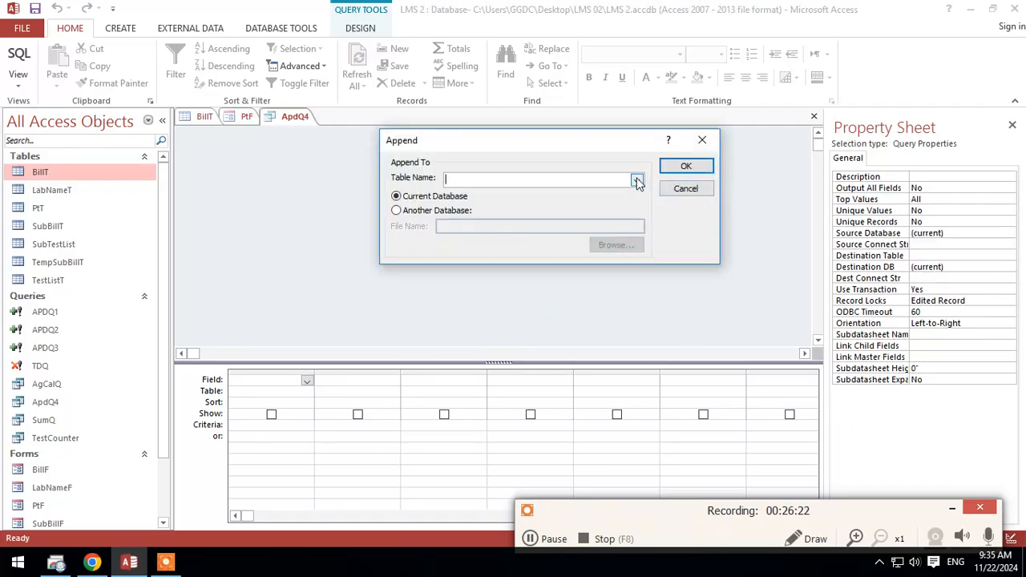
pyautogui.click(637, 179)
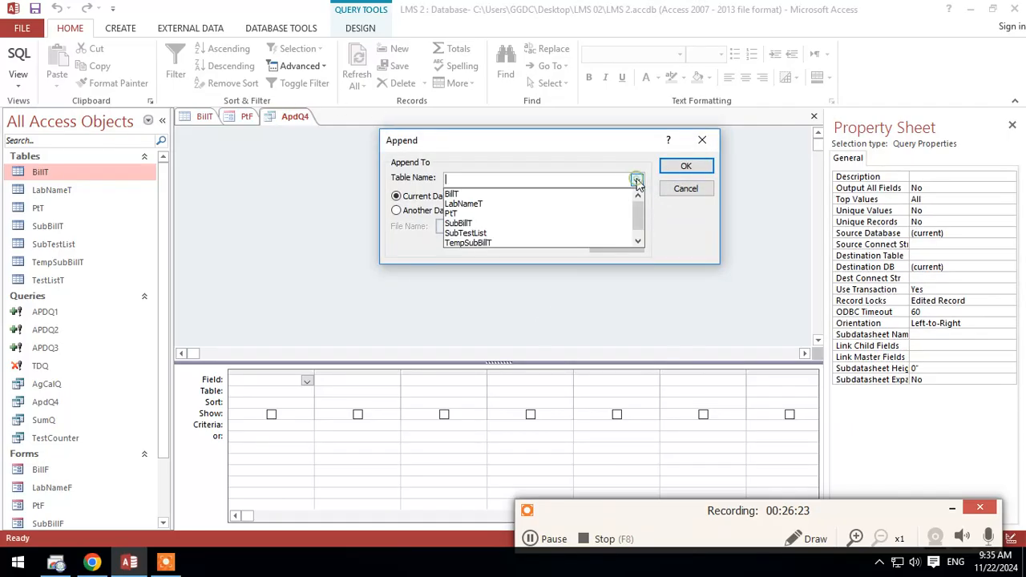
pyautogui.click(468, 194)
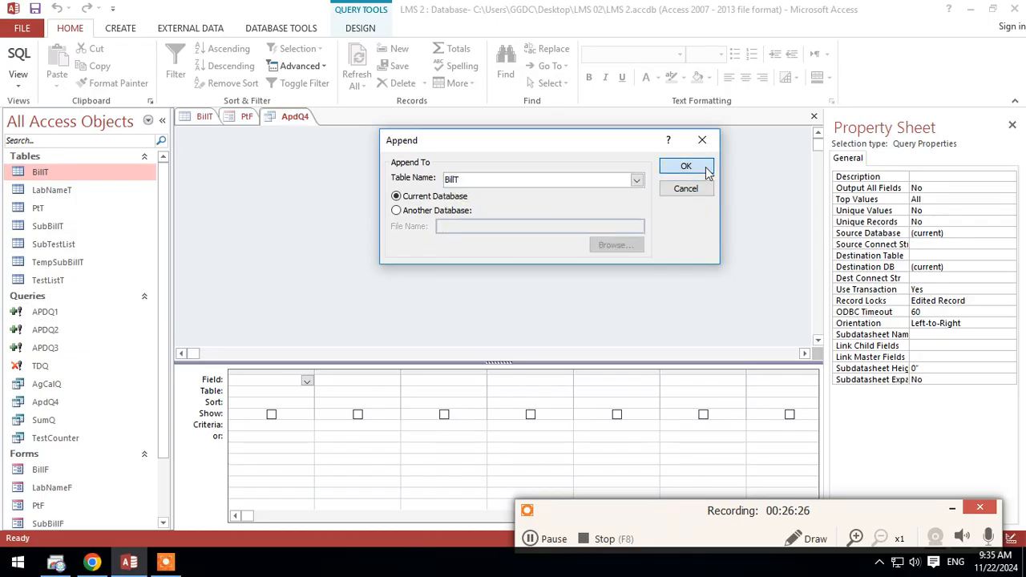
pyautogui.click(686, 167)
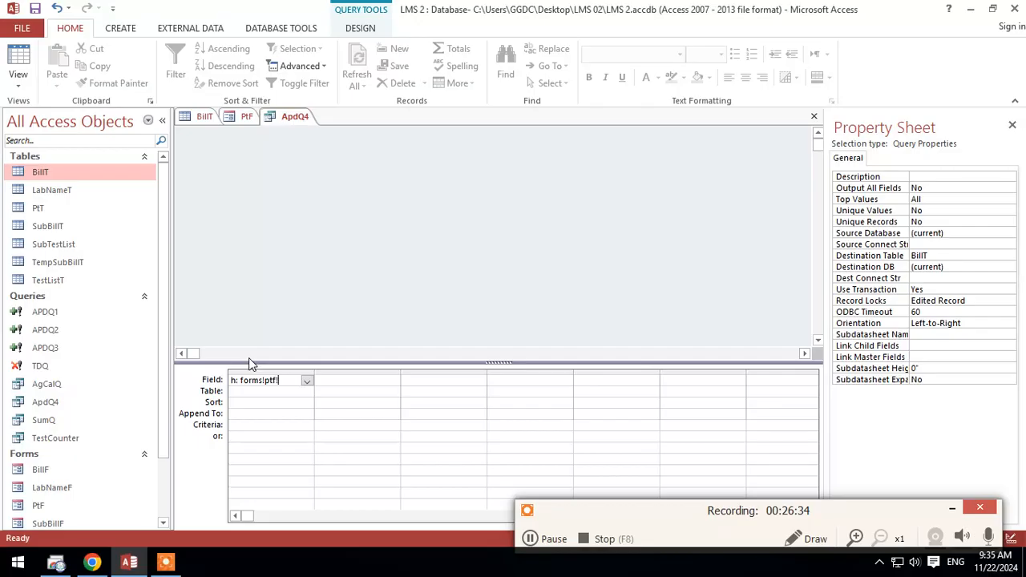
# Step: Add the expression h: forms!ptf!bid as the first query column, append it to BID, and save the query
pyautogui.click(273, 415)
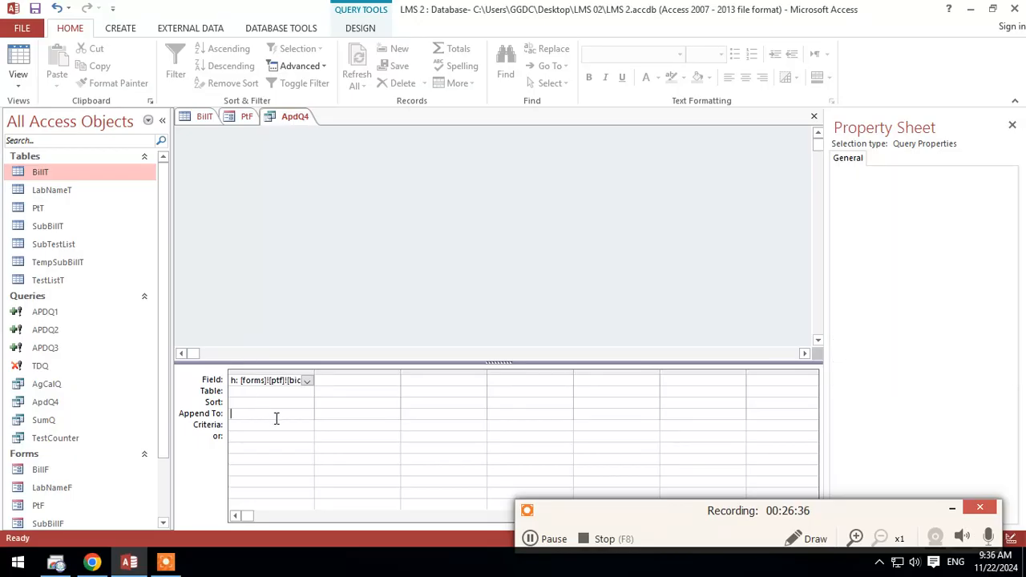
pyautogui.click(307, 414)
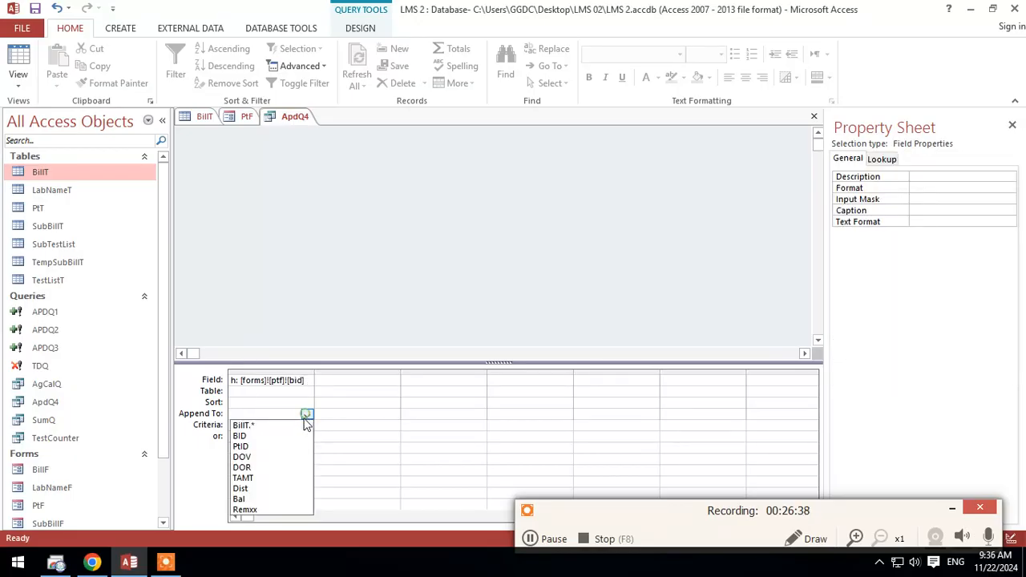
pyautogui.click(282, 436)
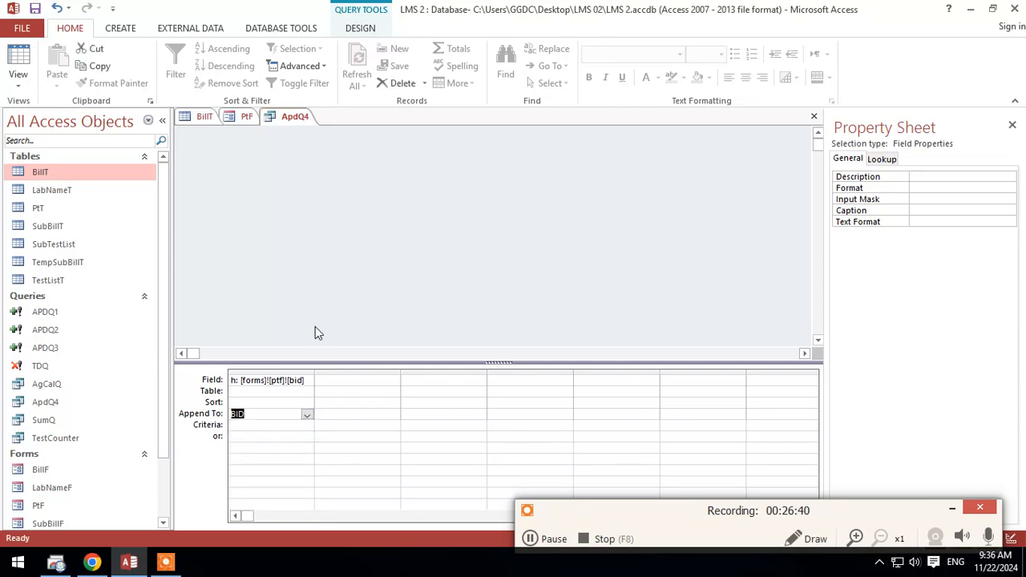
pyautogui.rightClick(270, 116)
pyautogui.click(304, 125)
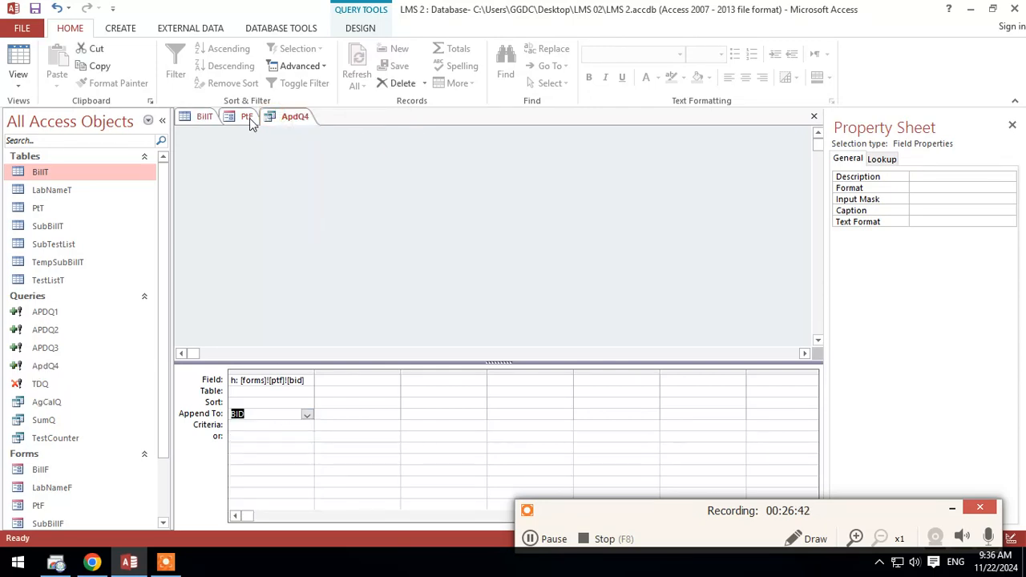
# Step: Add the expression i: Date() as the second query column and append it to the DOV field
pyautogui.click(243, 116)
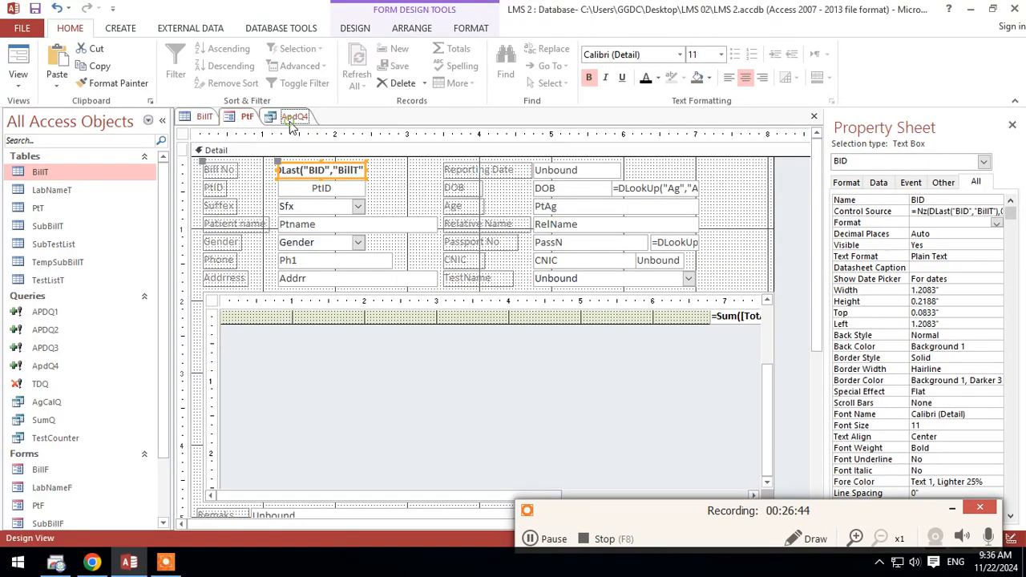
pyautogui.click(293, 118)
pyautogui.click(354, 416)
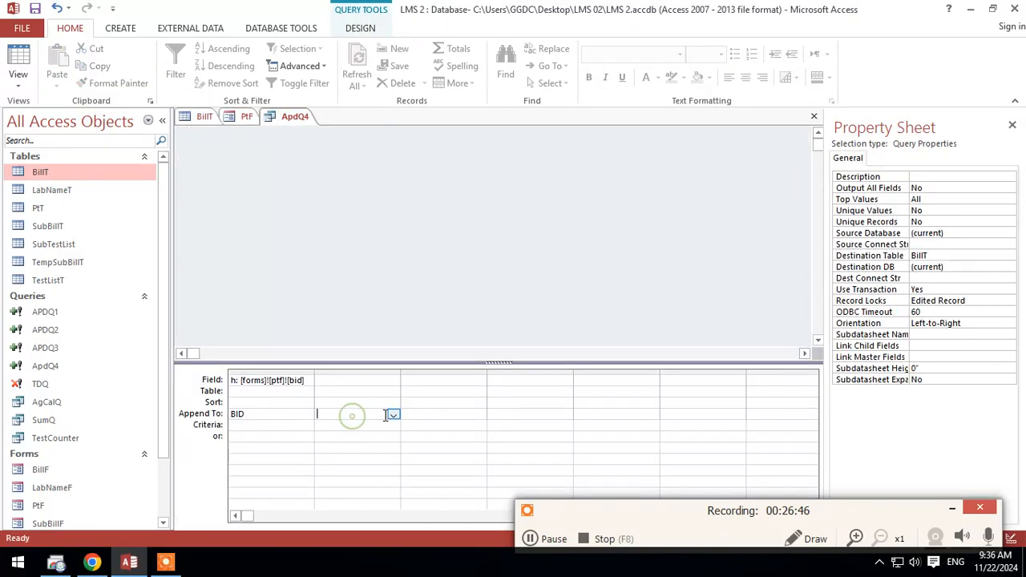
pyautogui.click(393, 413)
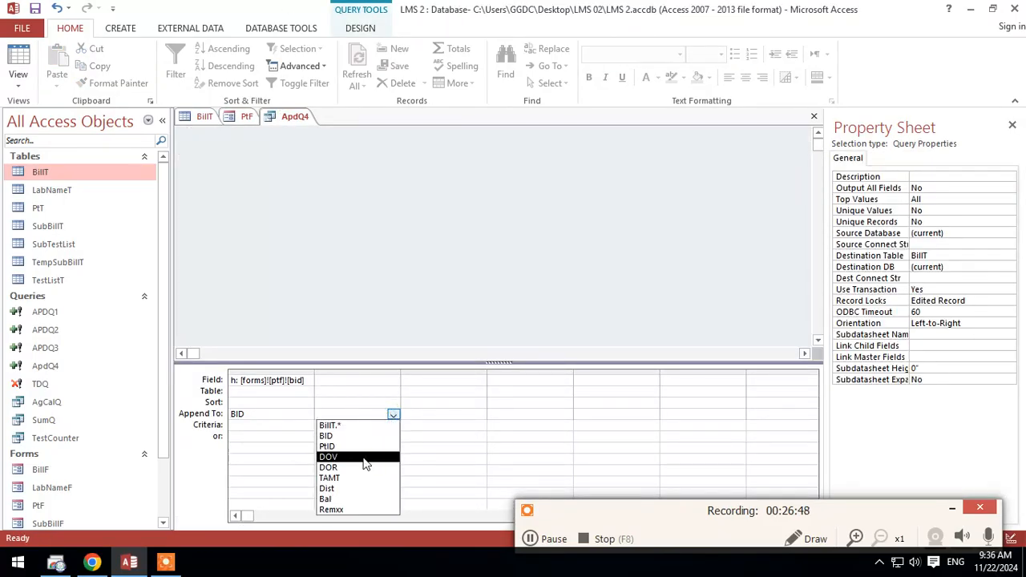
pyautogui.click(364, 458)
pyautogui.click(357, 378)
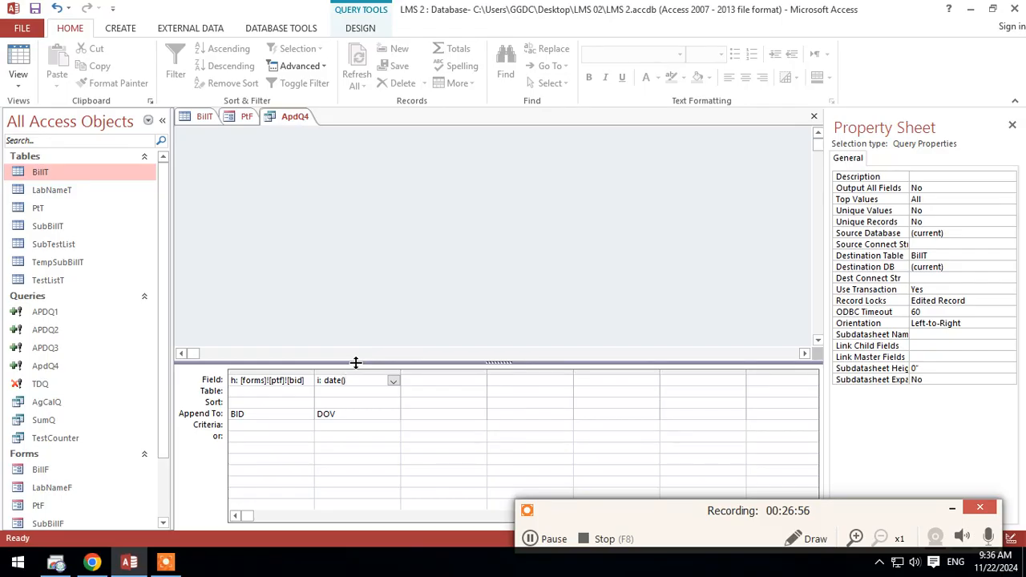
pyautogui.click(370, 474)
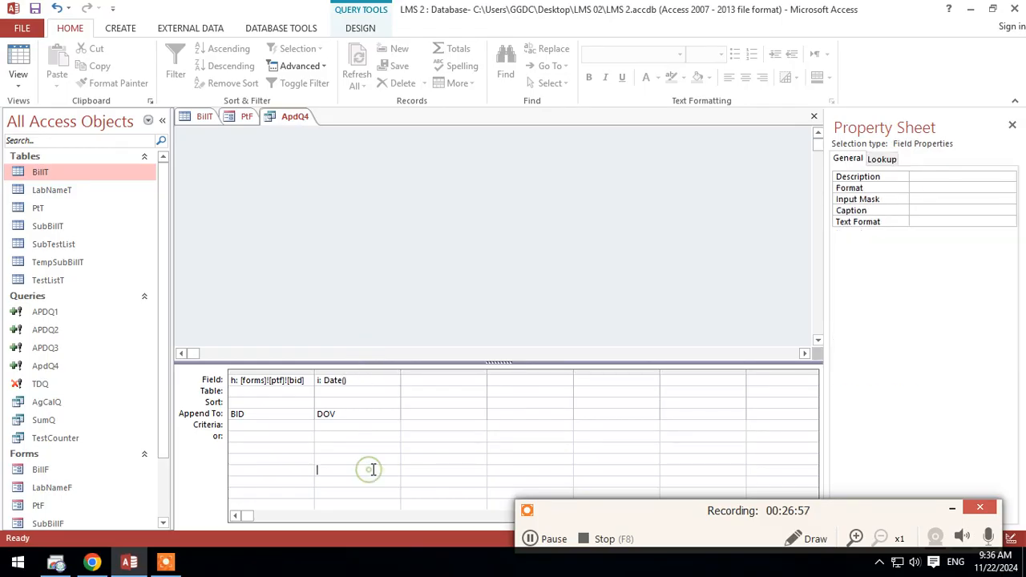
# Step: Preview the rows of ApdQ4 in Datasheet View, examine the date column, and return to Design View
pyautogui.rightClick(294, 117)
pyautogui.click(347, 214)
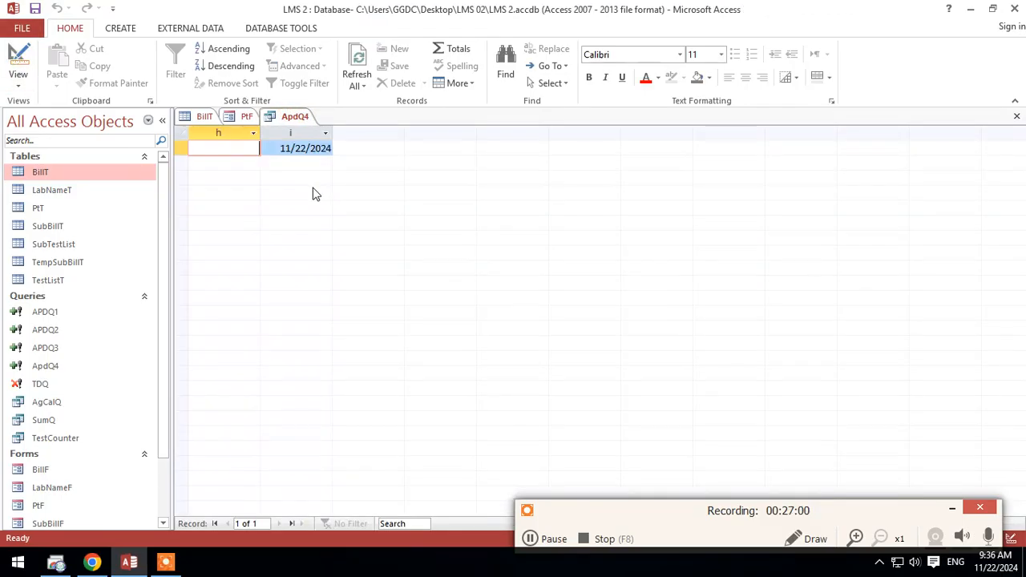
pyautogui.click(283, 149)
pyautogui.moveTo(280, 149); pyautogui.dragTo(339, 147)
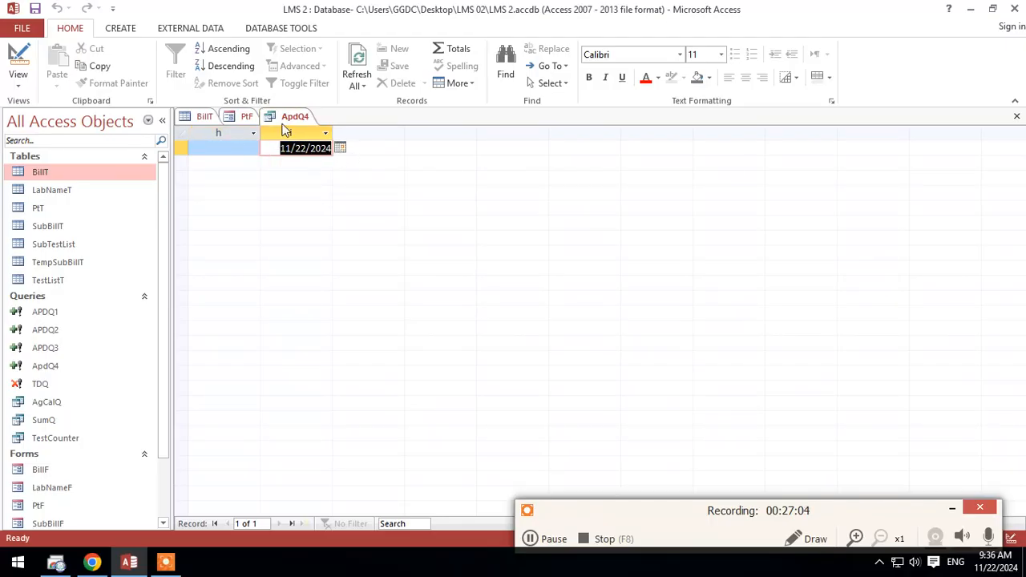
pyautogui.click(245, 118)
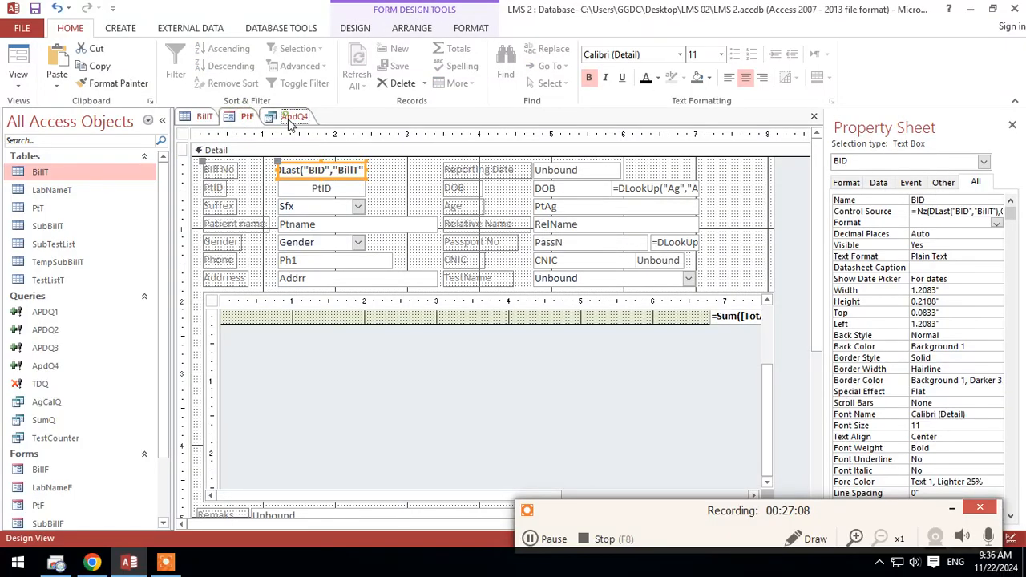
pyautogui.click(293, 117)
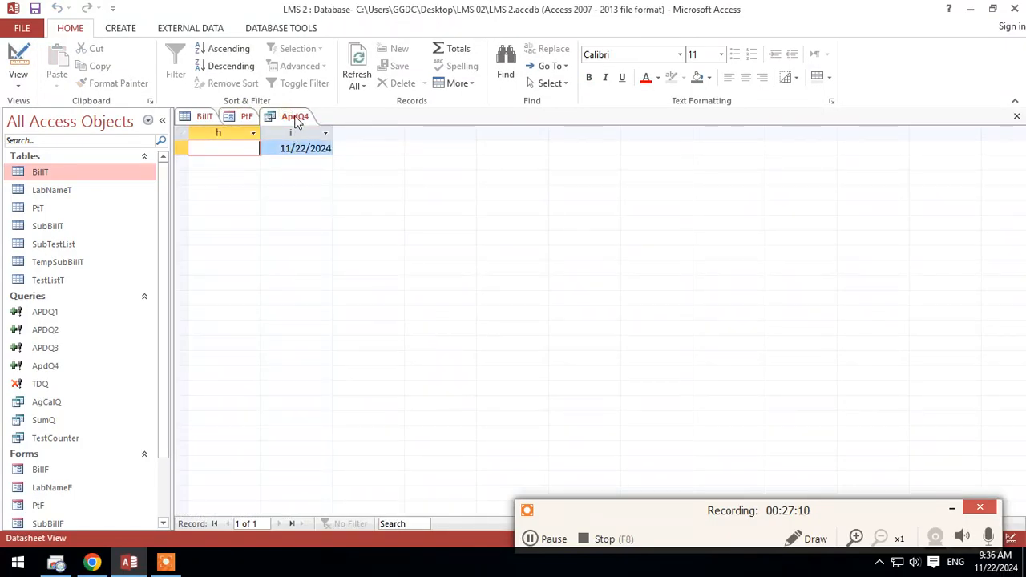
pyautogui.rightClick(296, 117)
pyautogui.click(298, 118)
pyautogui.rightClick(304, 119)
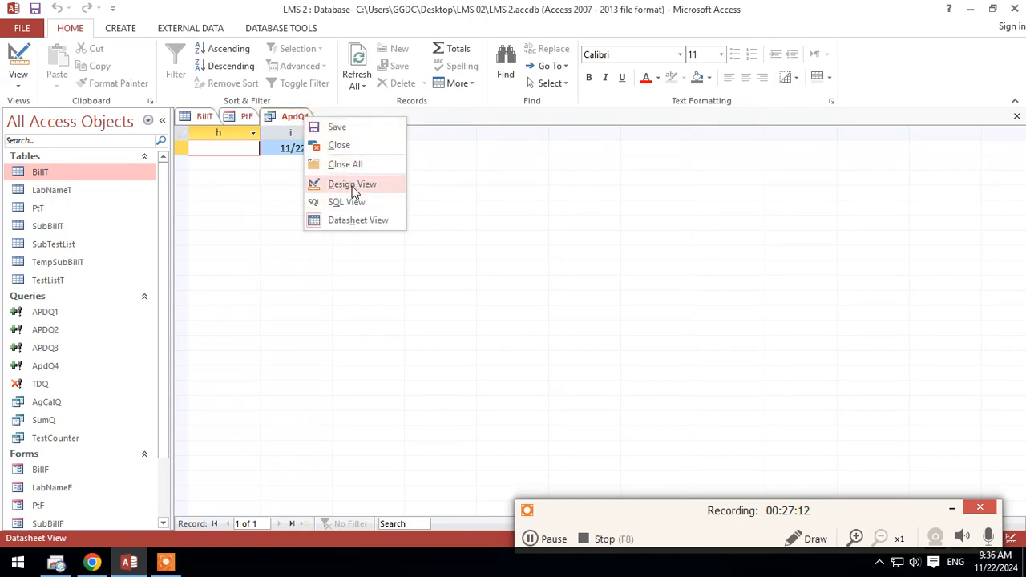
pyautogui.click(359, 225)
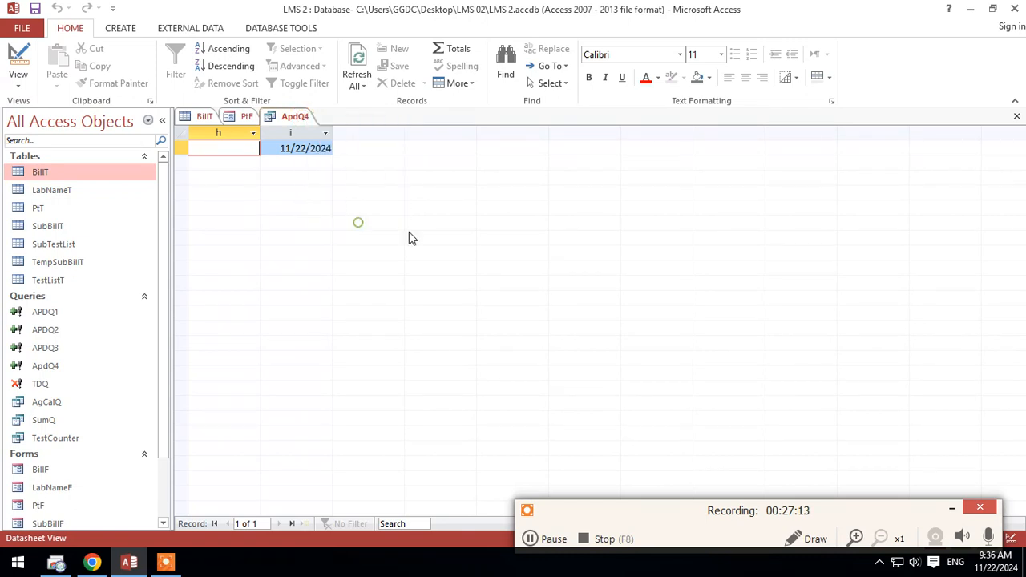
pyautogui.rightClick(294, 118)
pyautogui.click(333, 187)
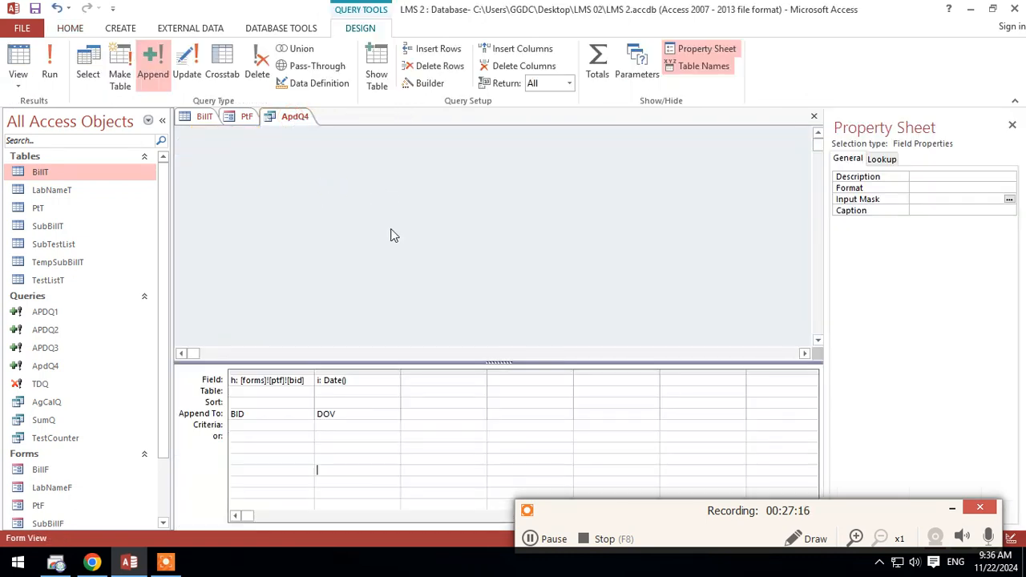
# Step: Check the Reporting Date control's name on the PtF form, then add j: forms!ptf!dorr as ApdQ4's third column, appended to DOR
pyautogui.click(438, 382)
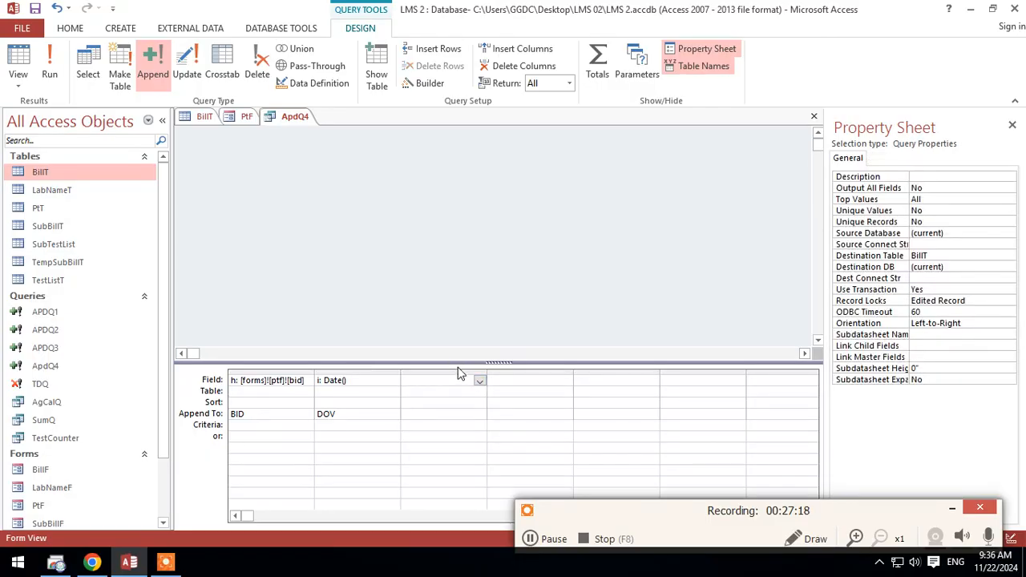
pyautogui.click(244, 117)
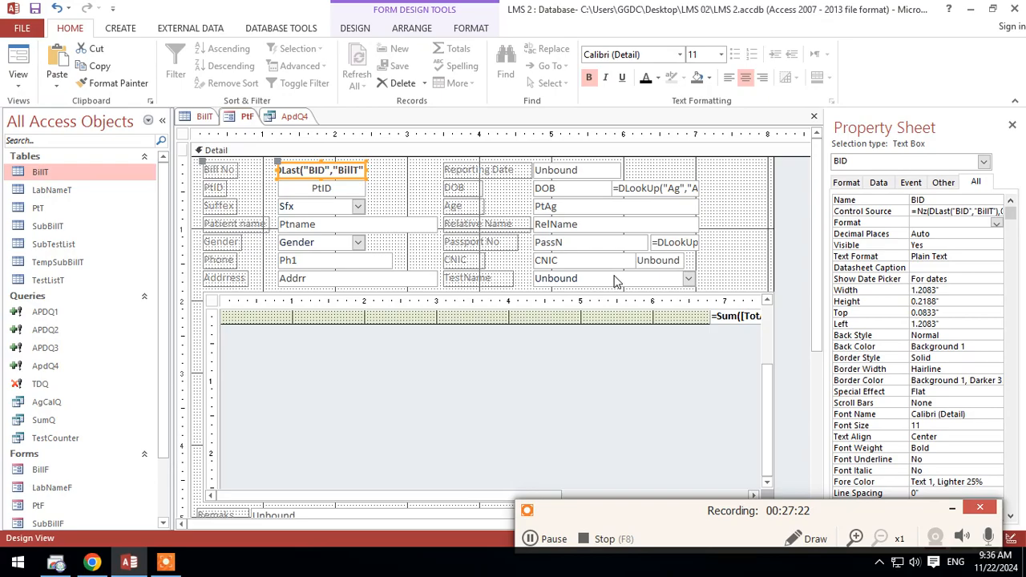
pyautogui.click(579, 174)
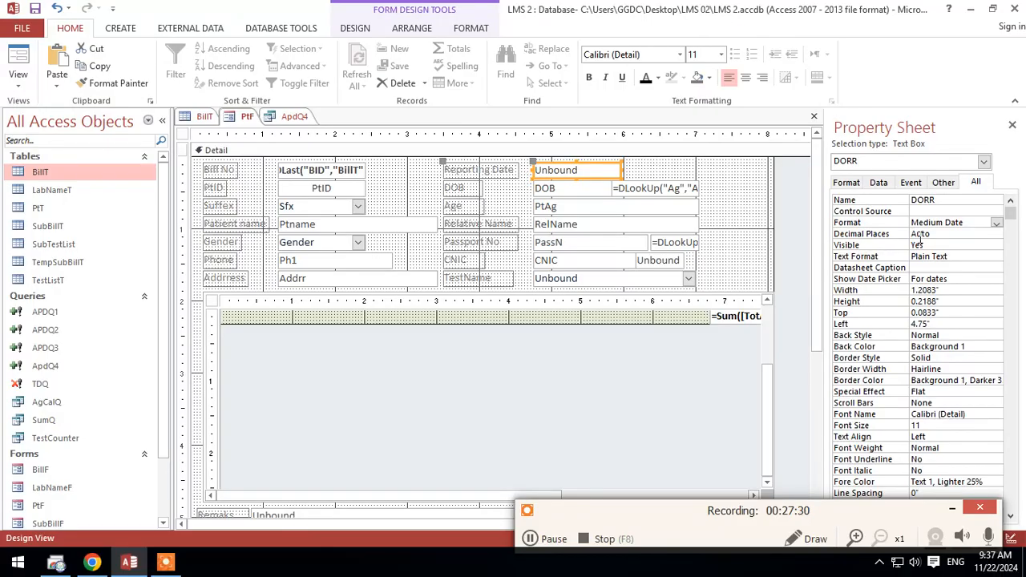
pyautogui.click(294, 116)
pyautogui.click(445, 379)
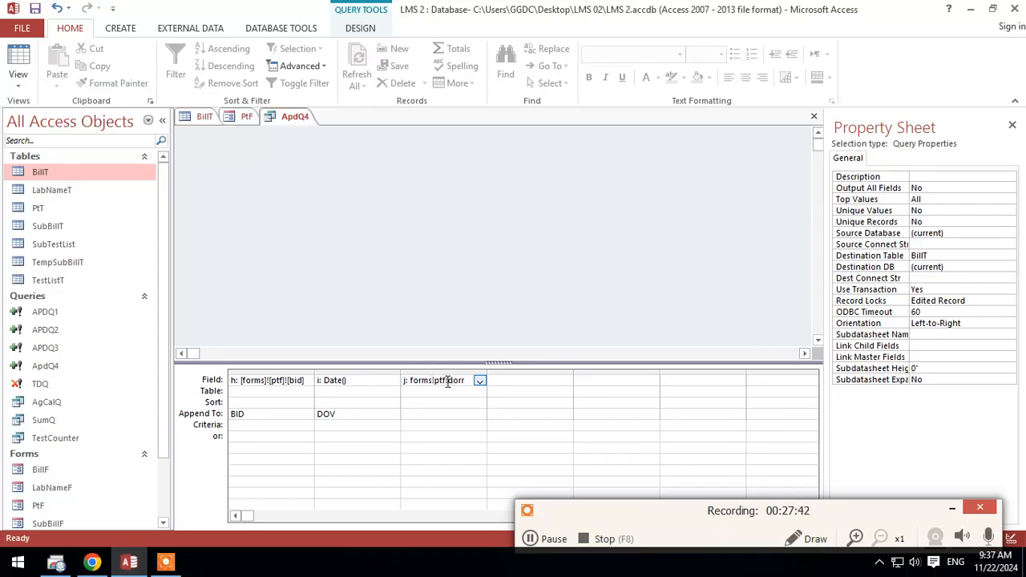
pyautogui.click(427, 413)
pyautogui.click(479, 415)
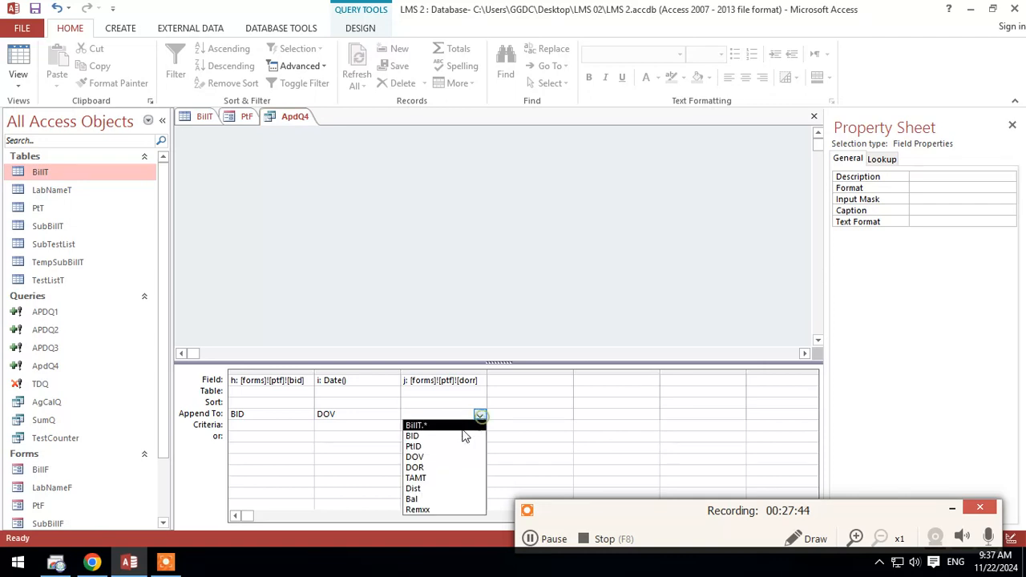
pyautogui.click(447, 467)
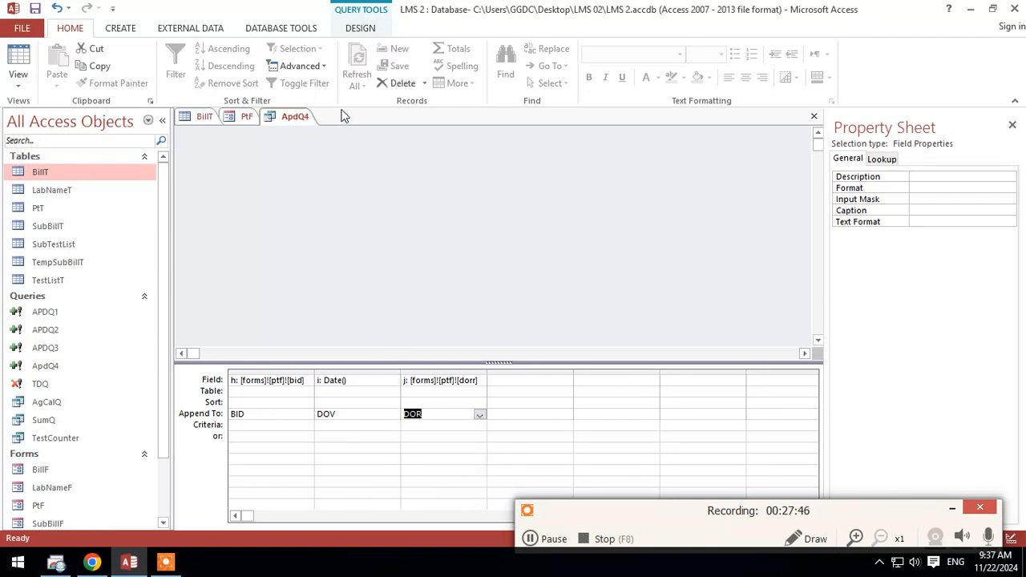
# Step: Check the remaining BillT fields, then add k: forms!ptf!text34 as ApdQ4's fourth column and append it to TAMT
pyautogui.rightClick(290, 117)
pyautogui.click(309, 117)
pyautogui.click(234, 117)
pyautogui.click(204, 118)
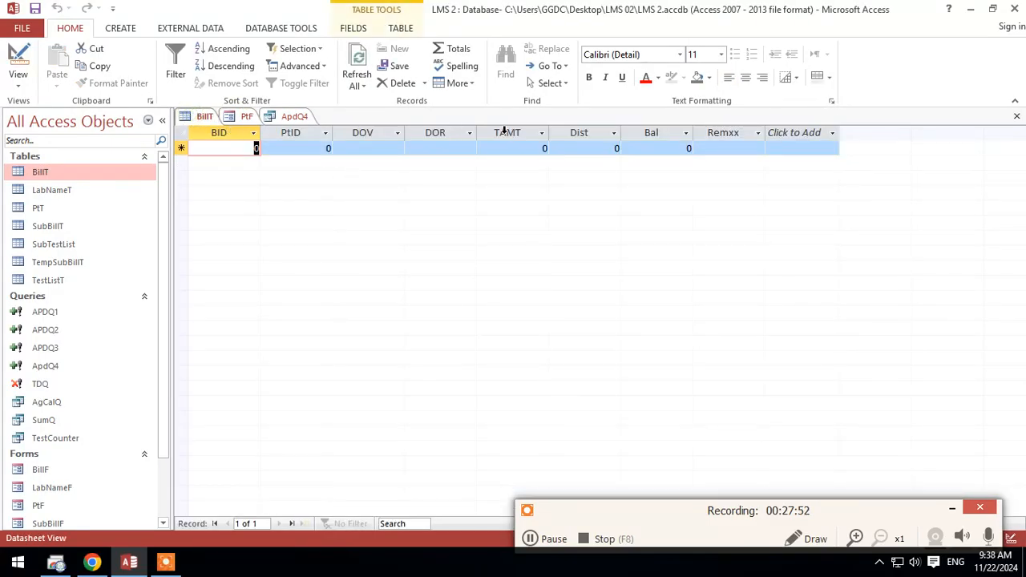
pyautogui.click(296, 117)
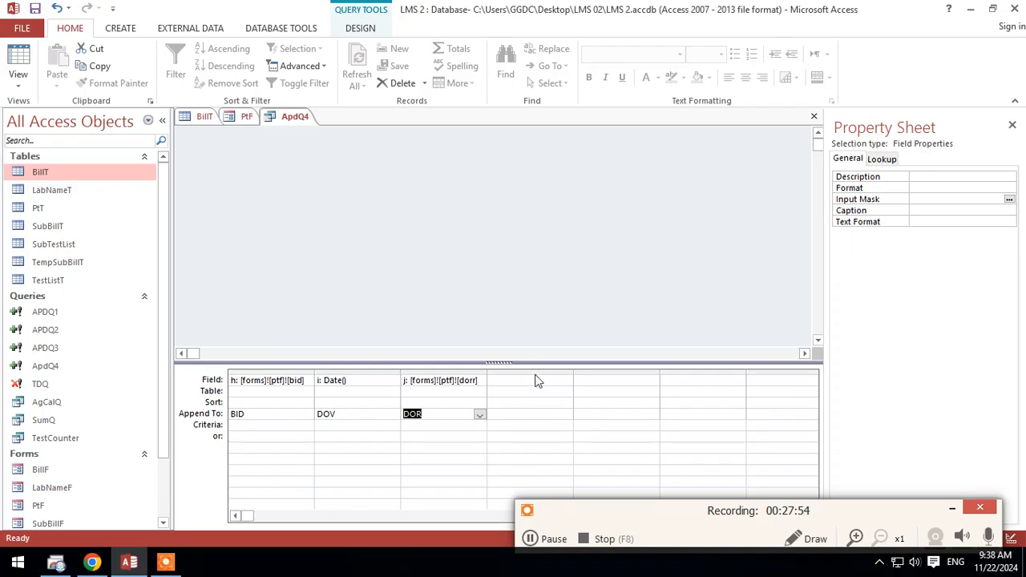
pyautogui.click(530, 381)
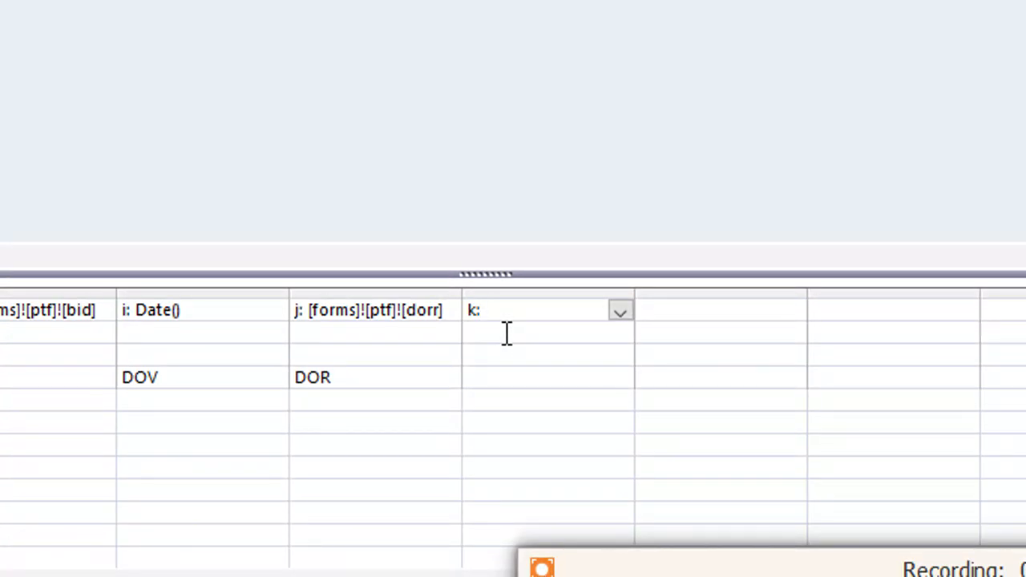
pyautogui.write('k: [form')
pyautogui.write('s]![ptf]![text')
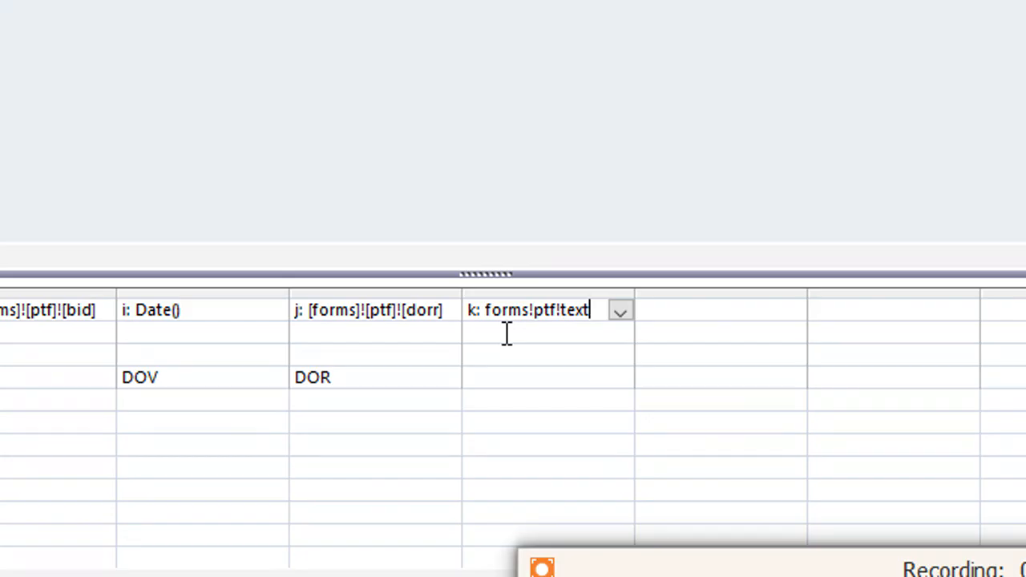
pyautogui.write('34')
pyautogui.click(504, 371)
pyautogui.click(619, 378)
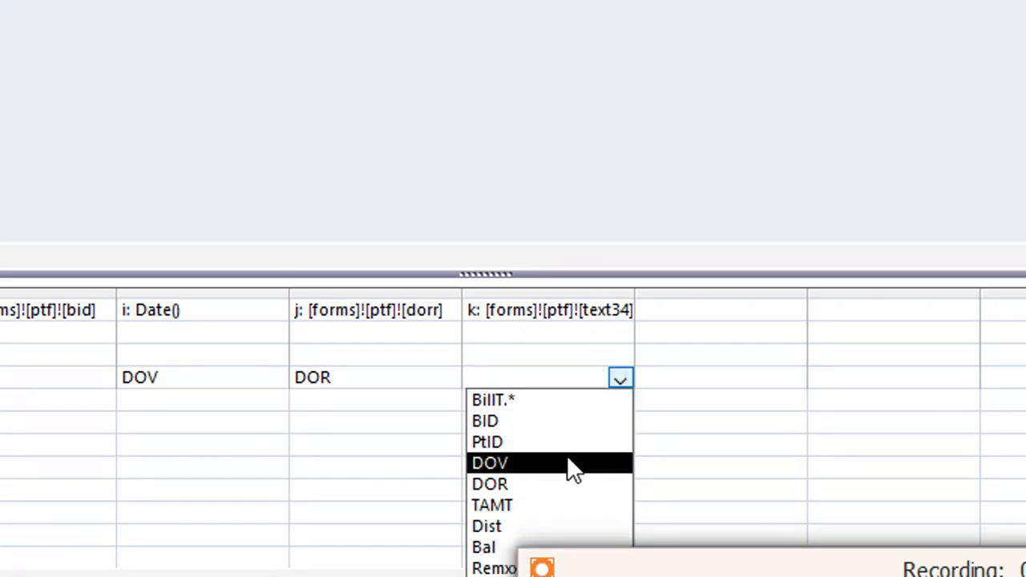
pyautogui.click(563, 501)
# Step: Reuse the k column's form reference to enter l: [forms]![ptf]![text38] as the fifth query column
pyautogui.click(714, 303)
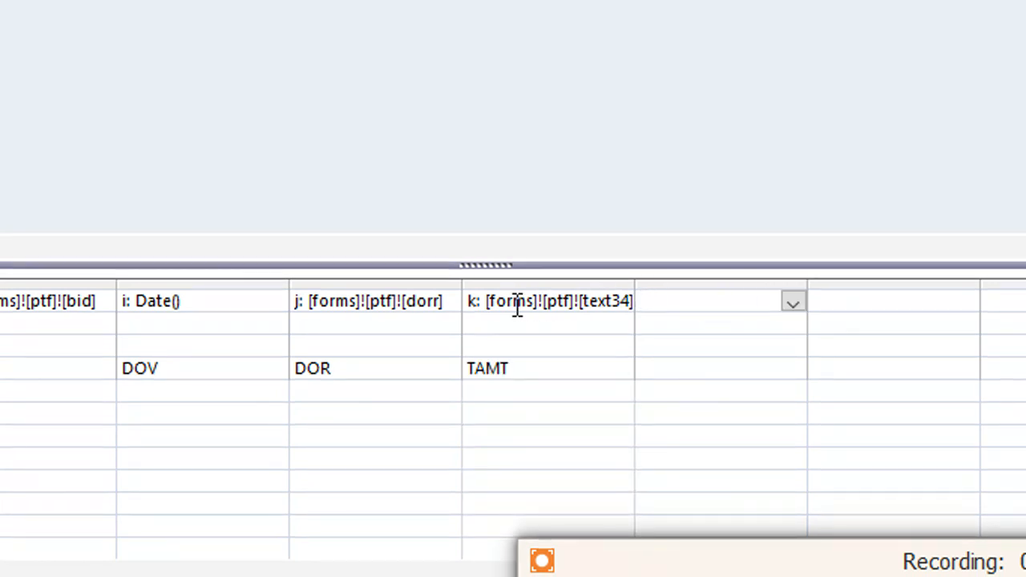
pyautogui.click(478, 302)
pyautogui.moveTo(478, 301); pyautogui.dragTo(603, 298)
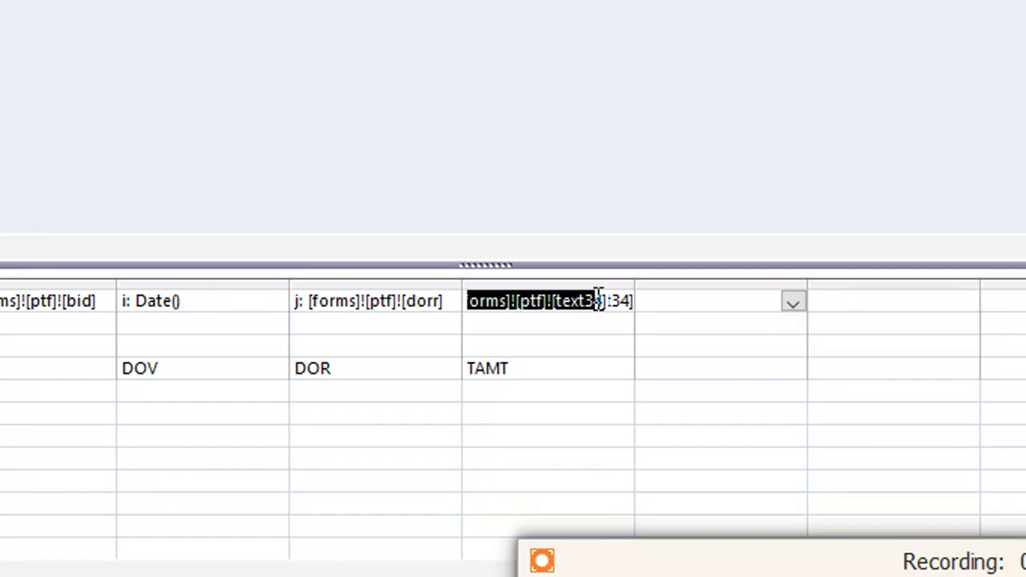
pyautogui.click(715, 304)
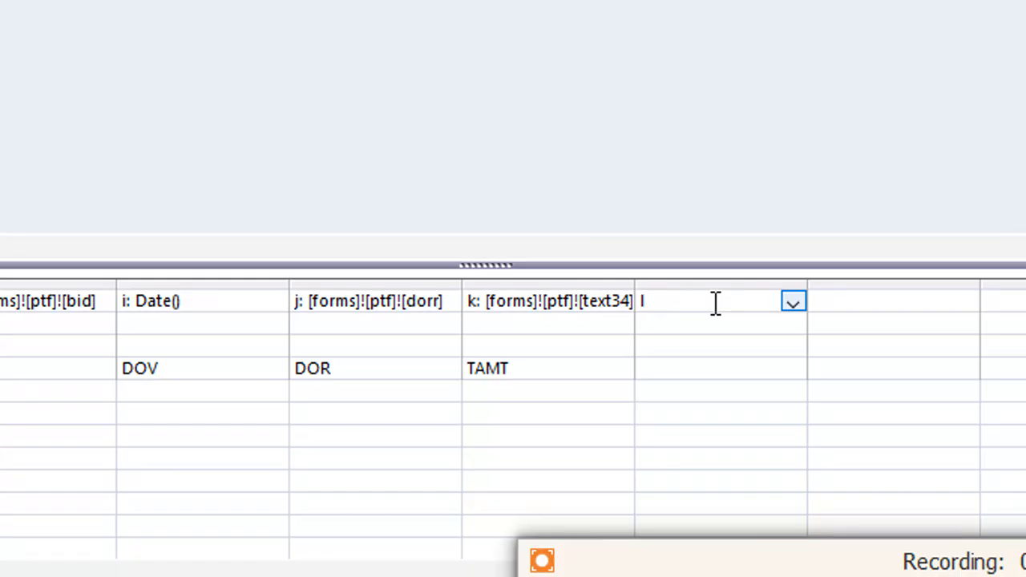
pyautogui.hotkey('ctrl', 'v')
pyautogui.write('8')
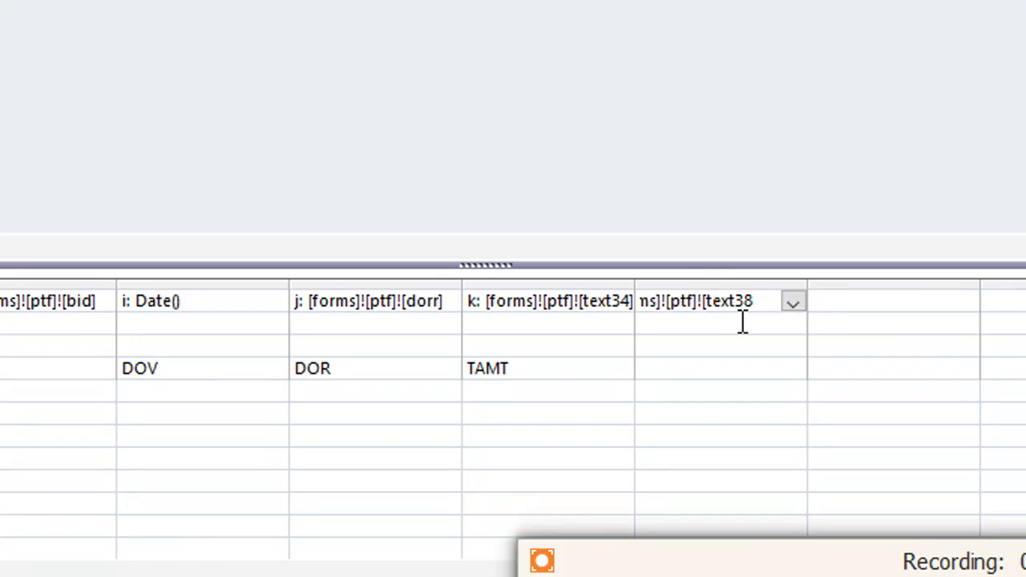
# Step: Append the fifth query column, l, to the Dist field of BillT
pyautogui.click(694, 364)
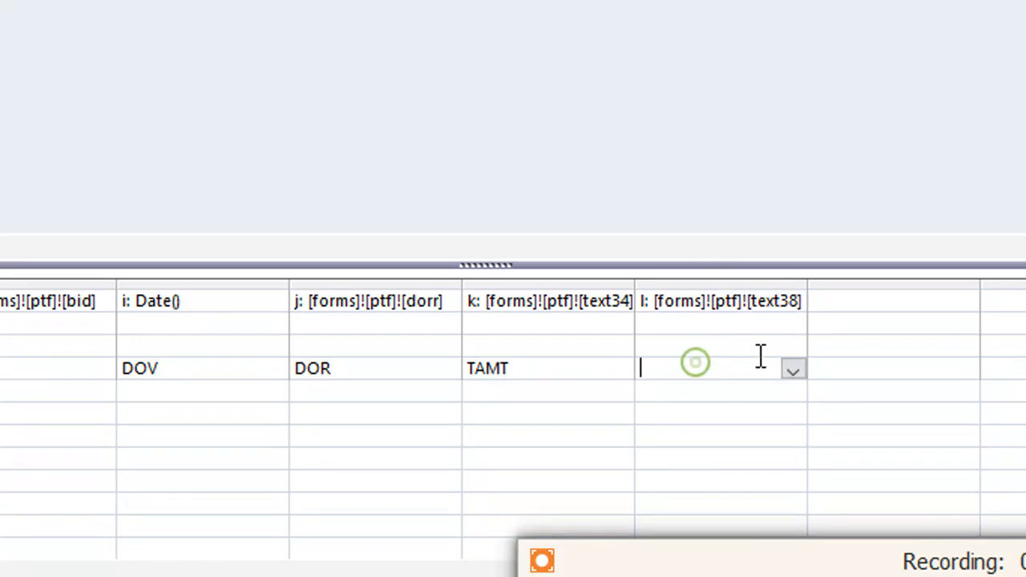
pyautogui.click(792, 369)
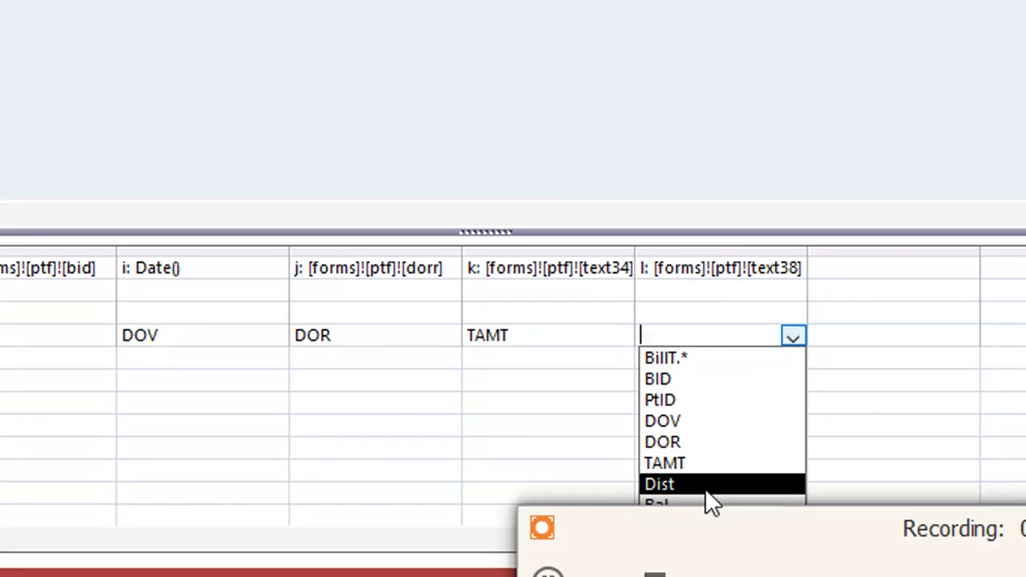
pyautogui.click(708, 484)
pyautogui.click(789, 332)
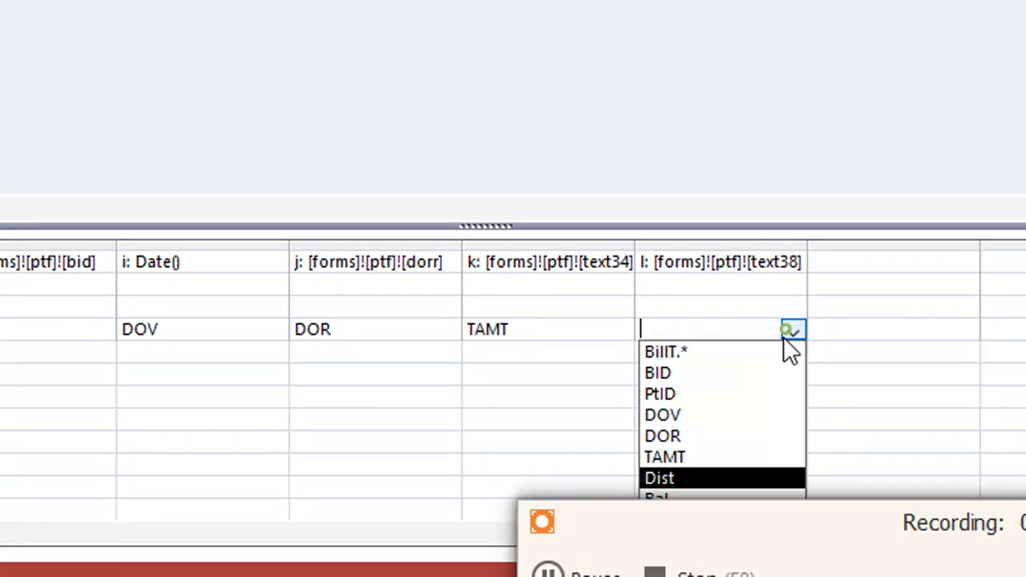
pyautogui.click(702, 478)
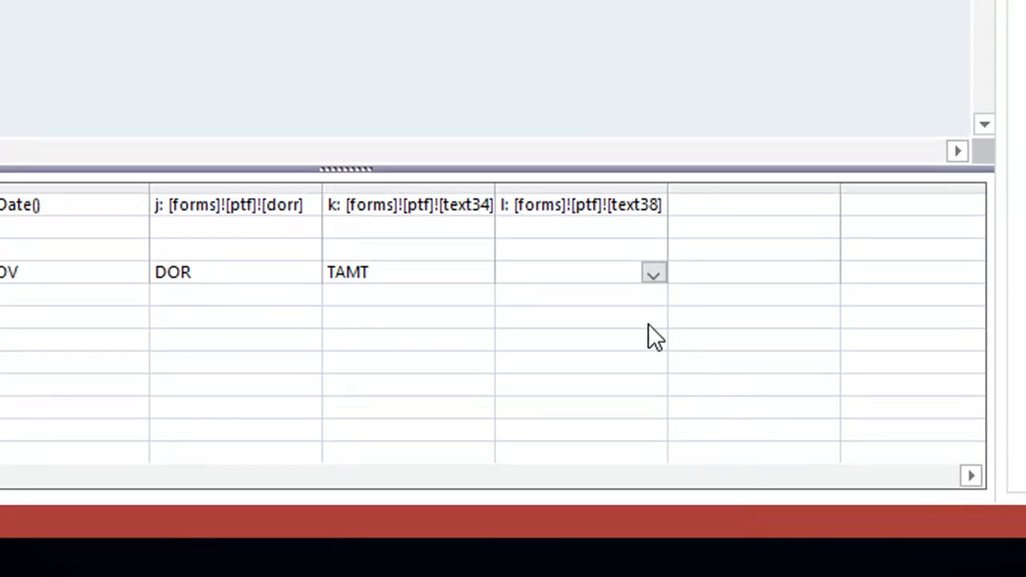
pyautogui.click(654, 274)
pyautogui.click(571, 418)
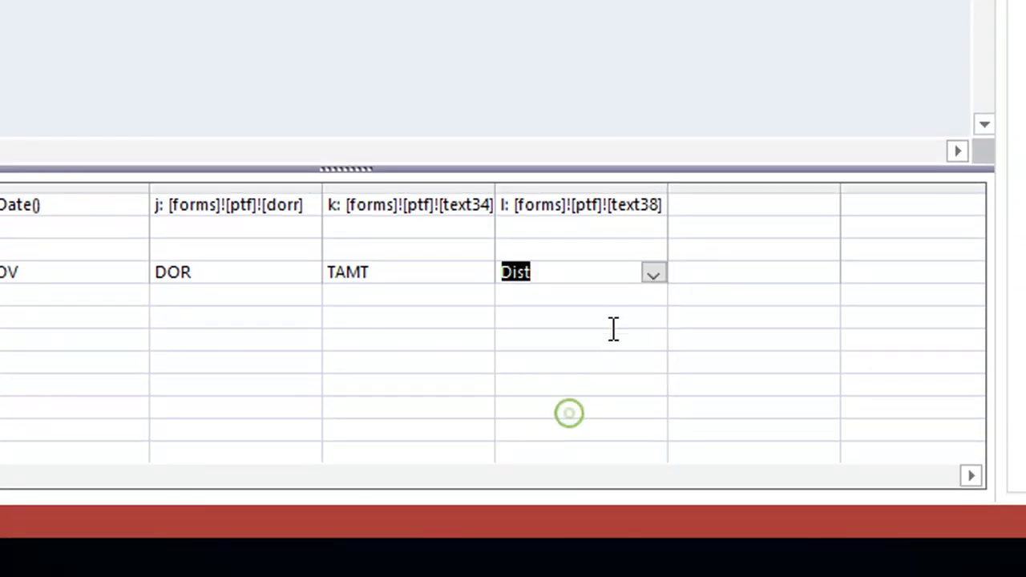
# Step: Check the control names of the Total Amount, Discount, Balance and remarks text boxes on the PtF form, and return to ApdQ4
pyautogui.click(726, 210)
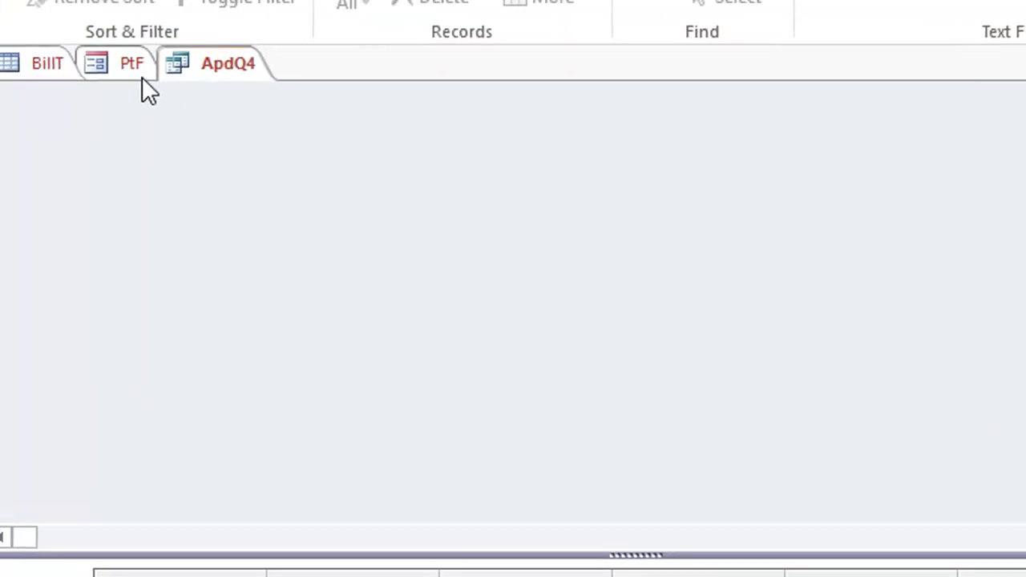
pyautogui.click(138, 70)
pyautogui.scroll(-5, 847, 488)
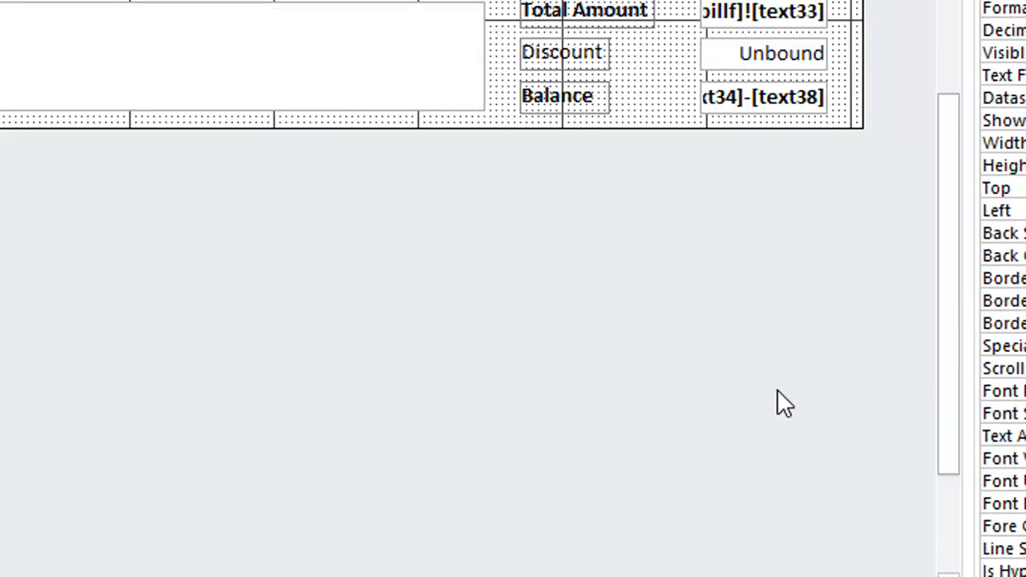
pyautogui.click(790, 19)
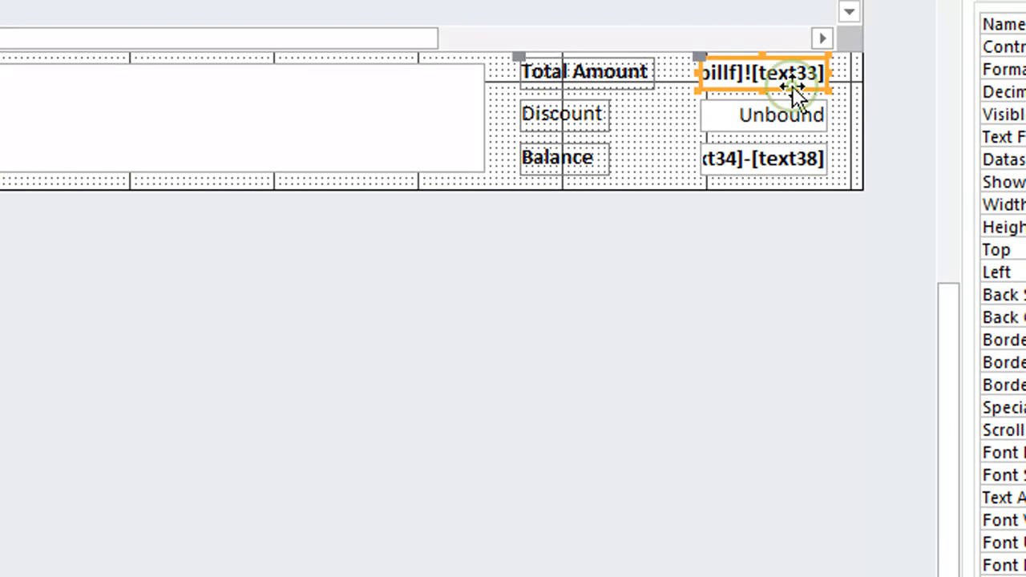
pyautogui.click(785, 55)
pyautogui.click(786, 119)
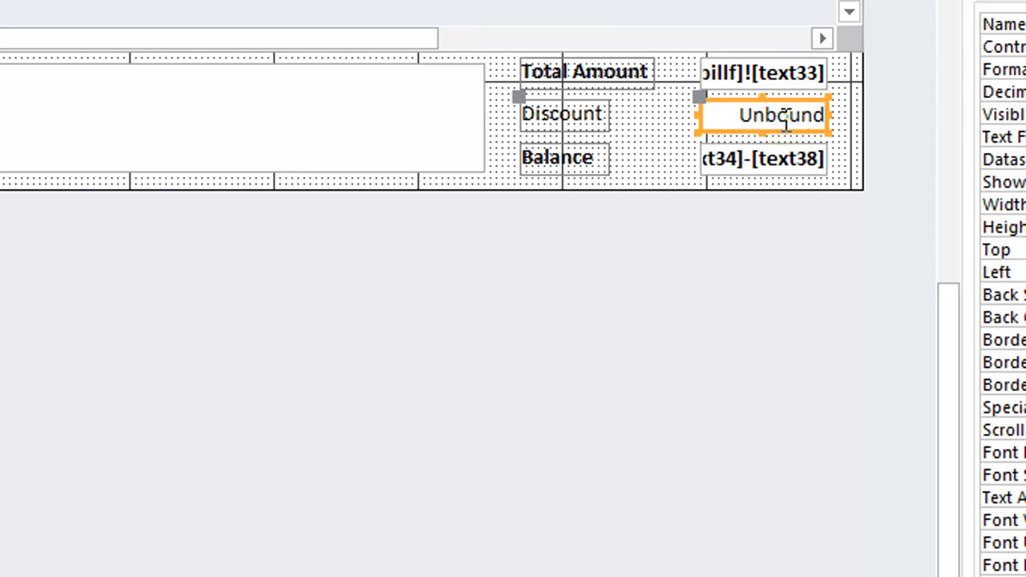
pyautogui.click(781, 164)
pyautogui.click(303, 89)
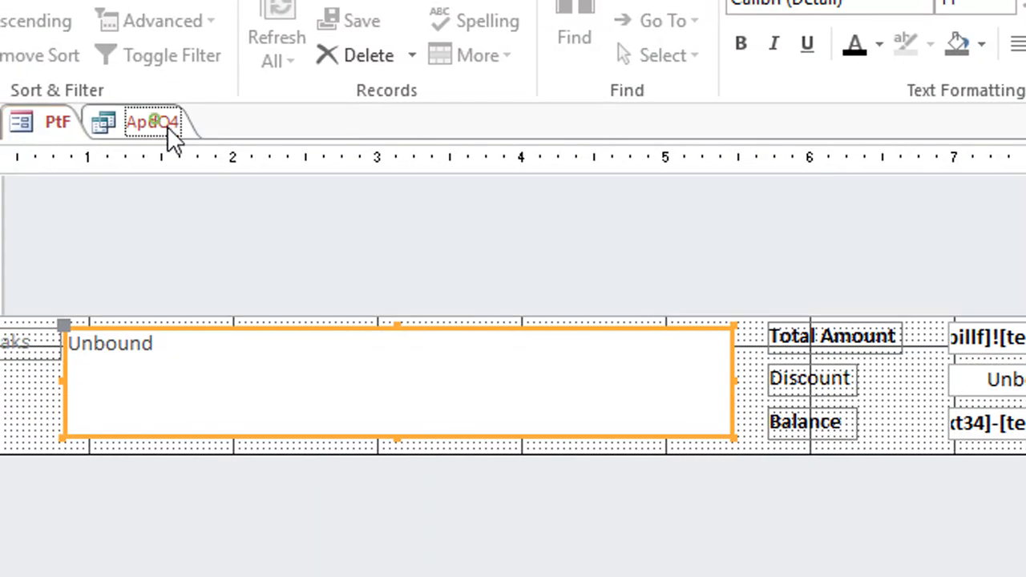
pyautogui.click(166, 131)
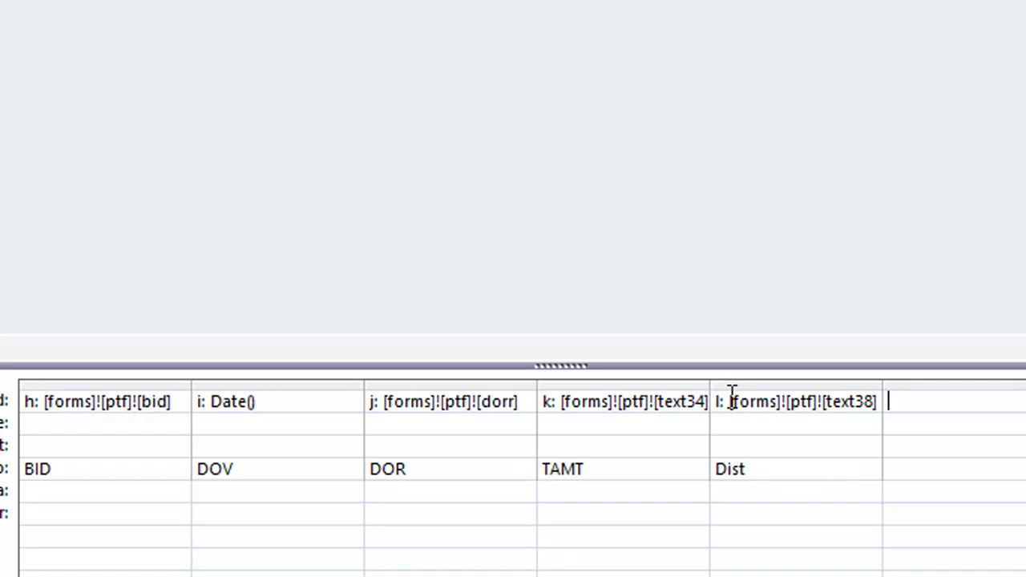
# Step: Add the expression m: [forms]![ptf]![text40] as the sixth query column and append it to the Bal field
pyautogui.click(885, 400)
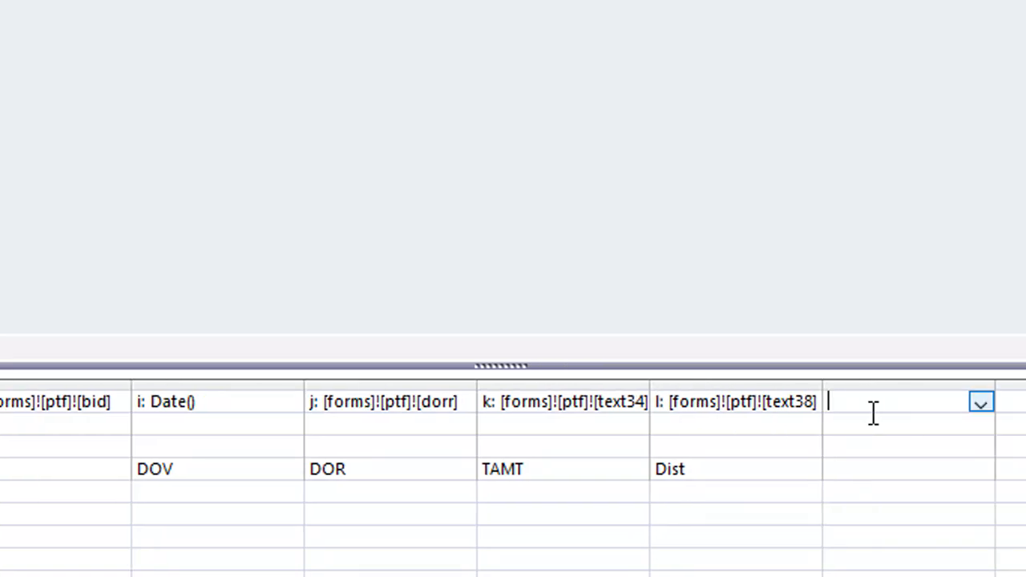
pyautogui.hotkey('ctrl', 'v')
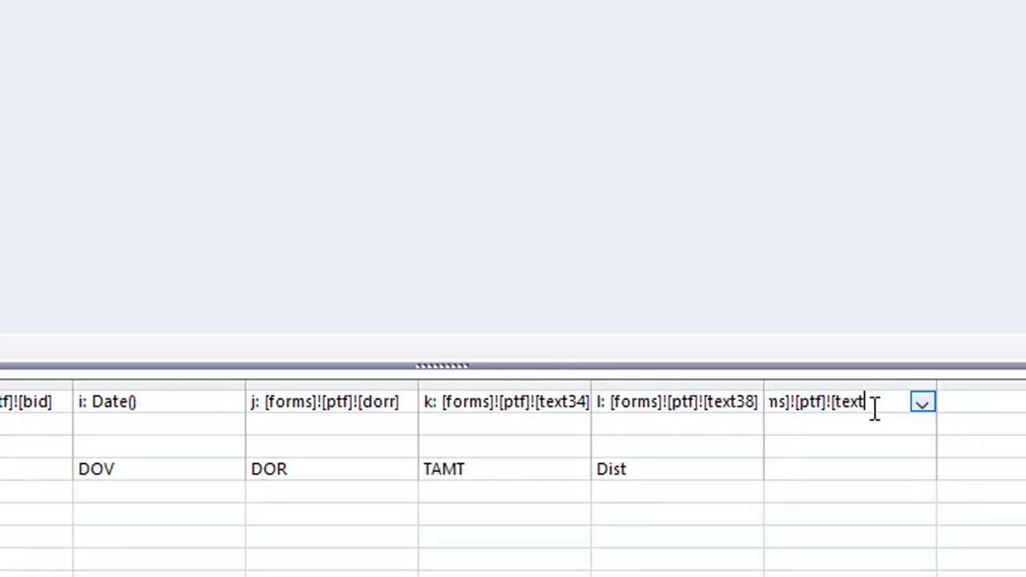
pyautogui.click(842, 467)
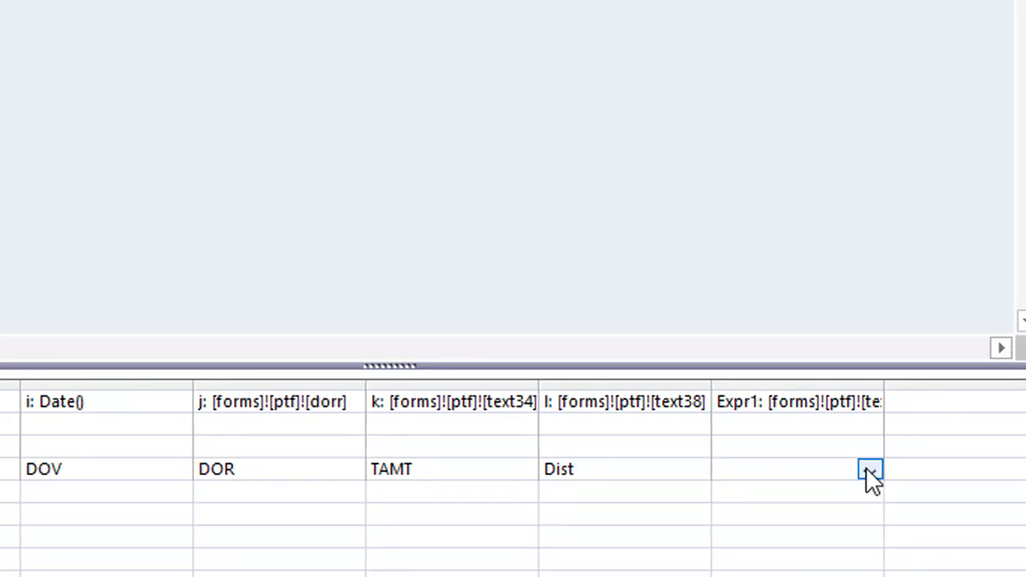
pyautogui.write('bal')
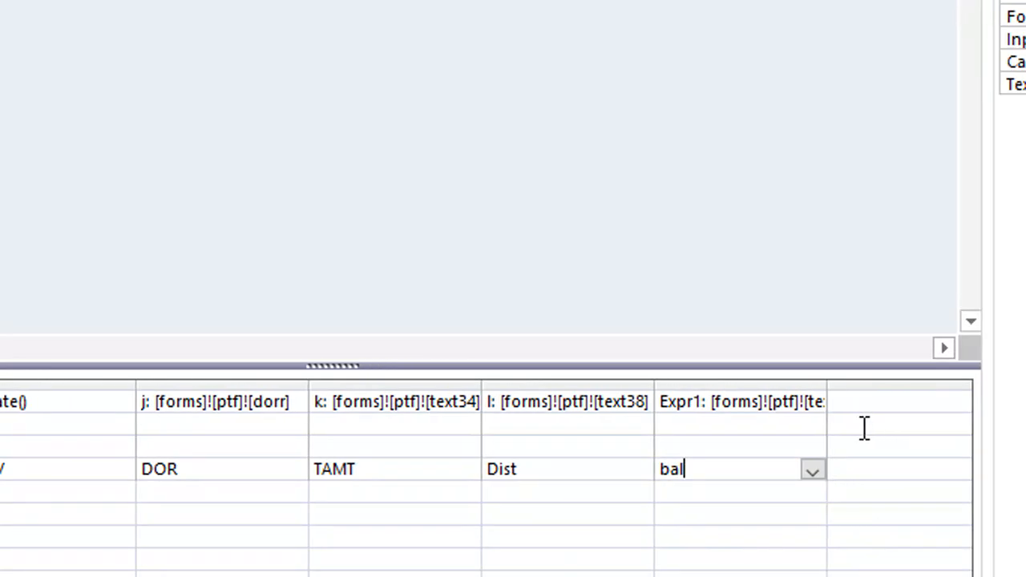
pyautogui.press('Tab')
pyautogui.click(762, 403)
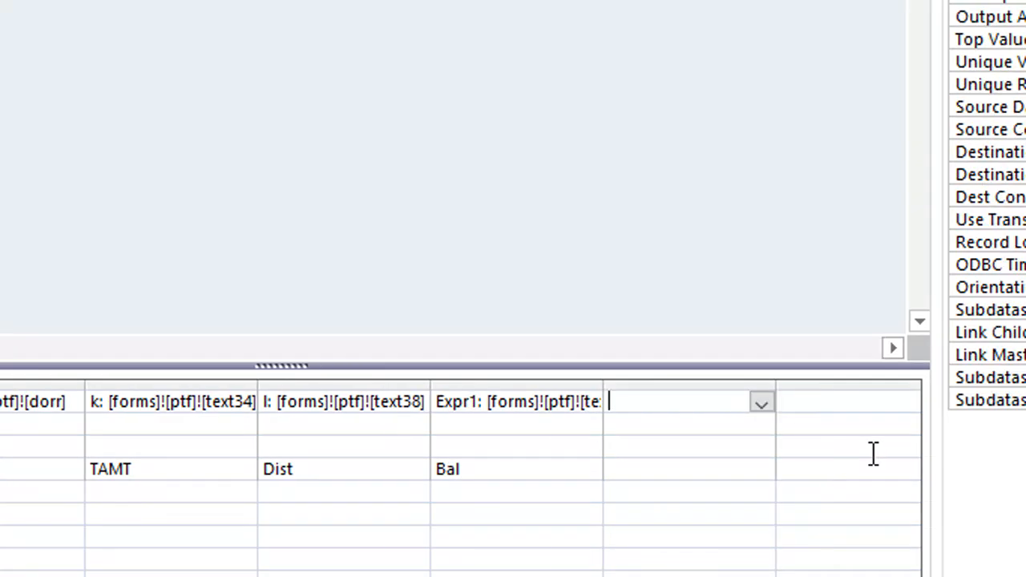
pyautogui.doubleClick(473, 403)
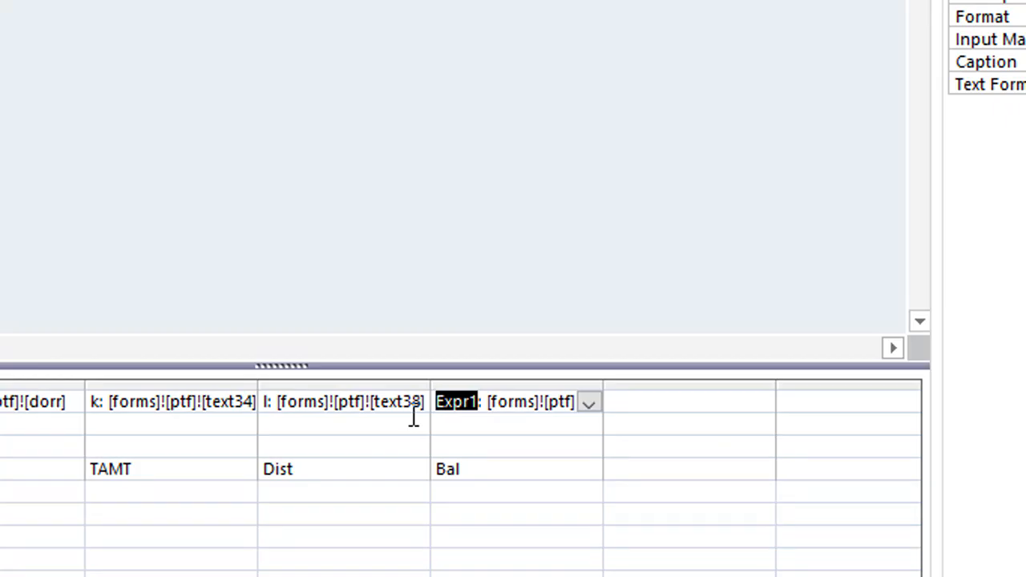
pyautogui.write('m')
# Step: Add the expression n: [forms]![ptf]![text42] as the seventh query column
pyautogui.click(664, 403)
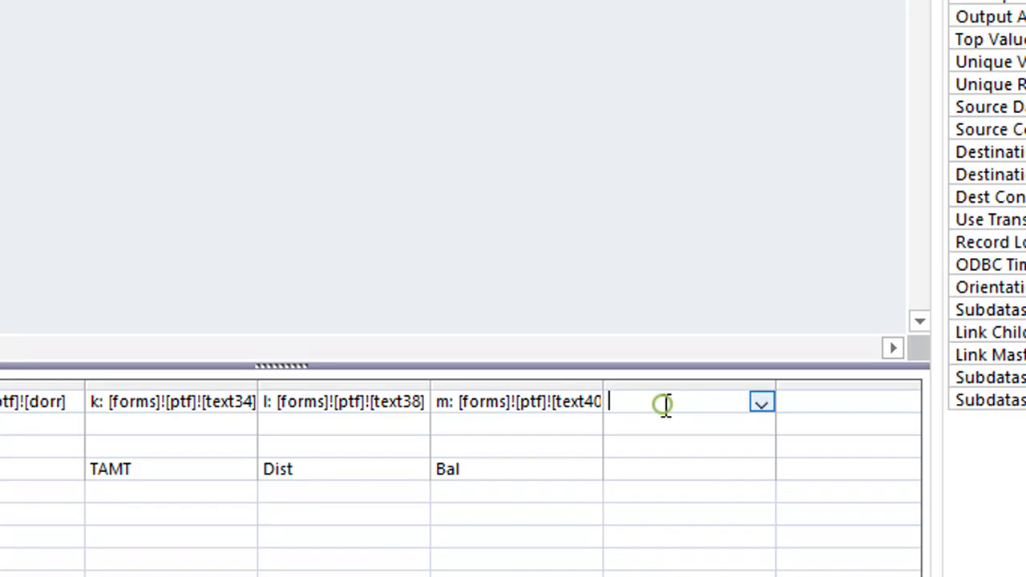
pyautogui.write('n: [forms]![ptf]![text3')
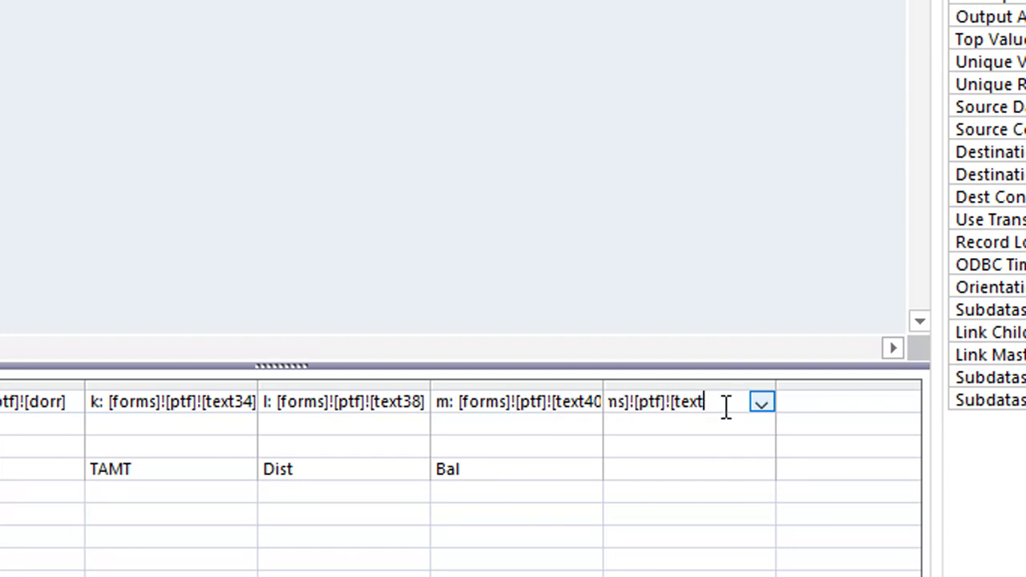
pyautogui.click(707, 458)
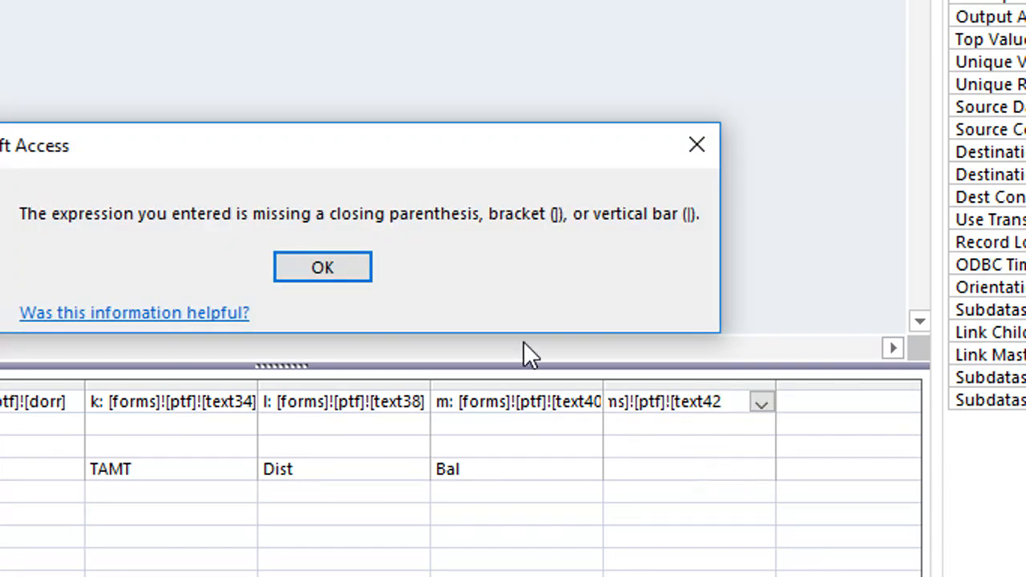
pyautogui.click(337, 279)
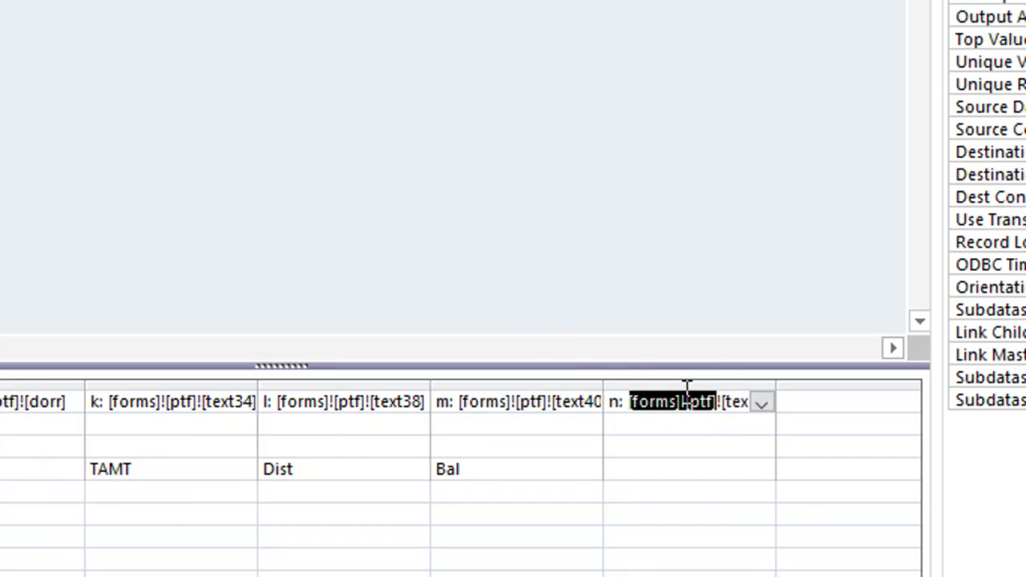
pyautogui.moveTo(687, 388); pyautogui.dragTo(744, 408)
pyautogui.click(748, 407)
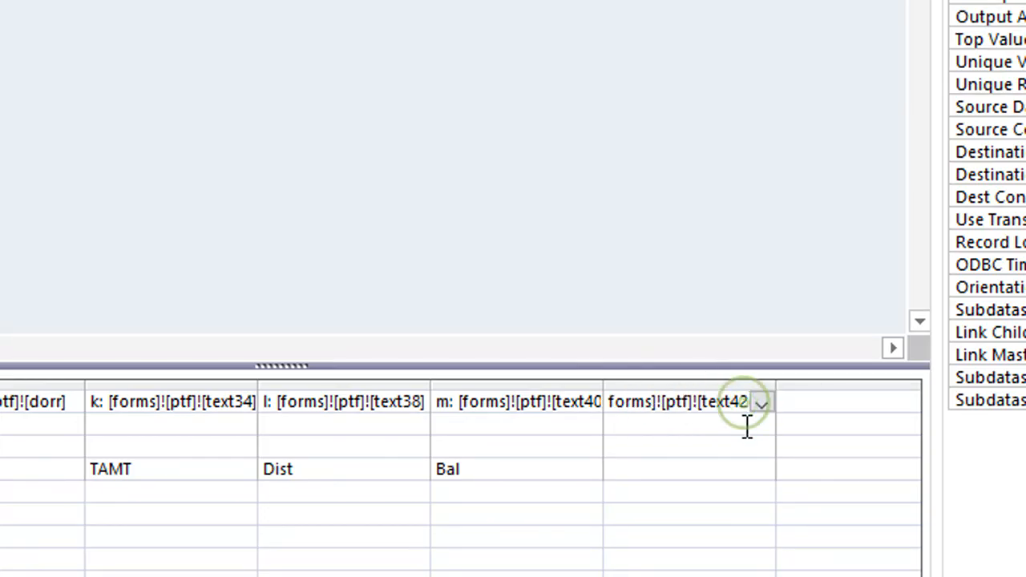
pyautogui.write(']')
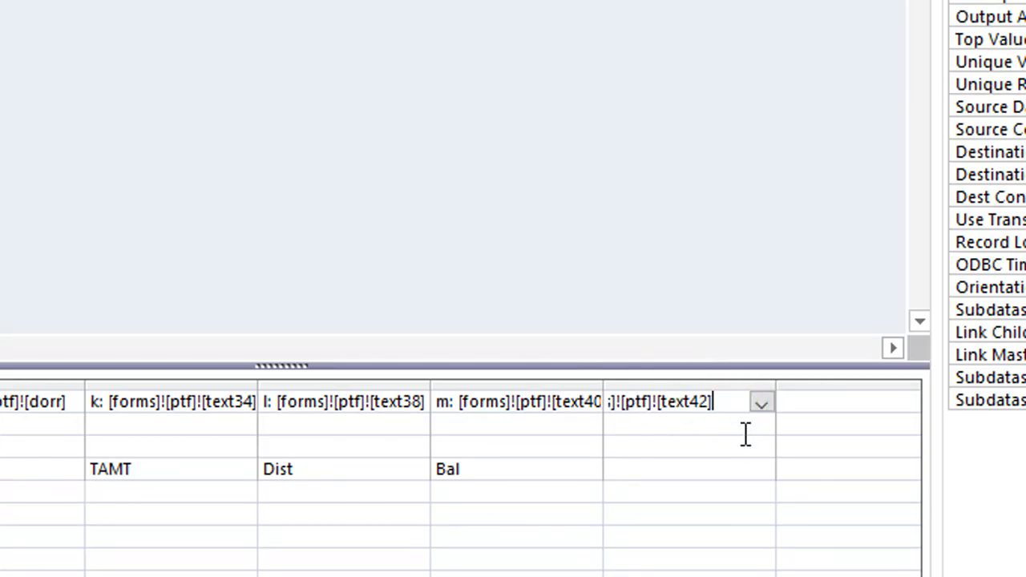
# Step: Append the seventh query column, n, to the Remxx field of BillT, and save and close ApdQ4
pyautogui.click(662, 466)
pyautogui.click(761, 470)
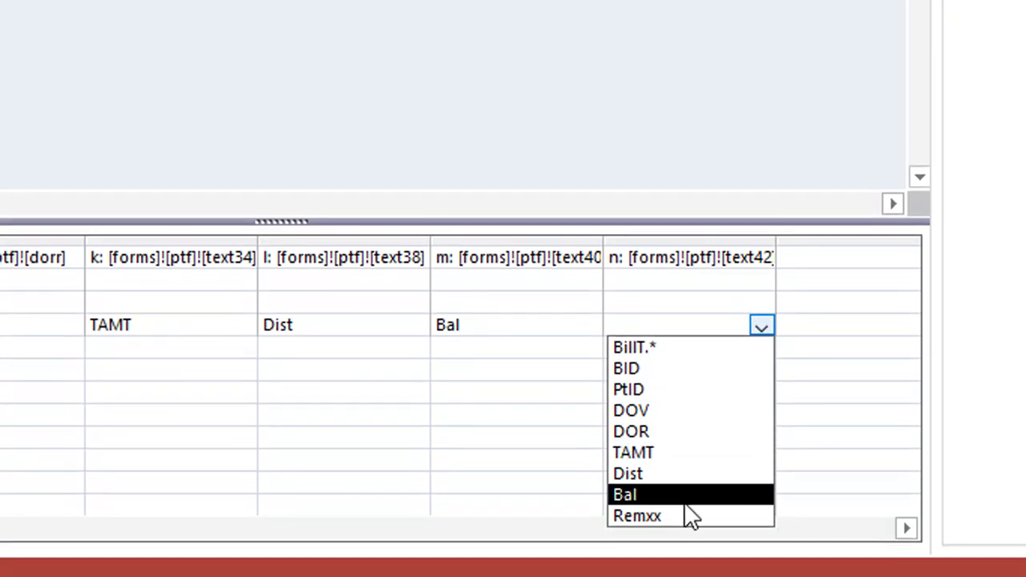
pyautogui.click(685, 576)
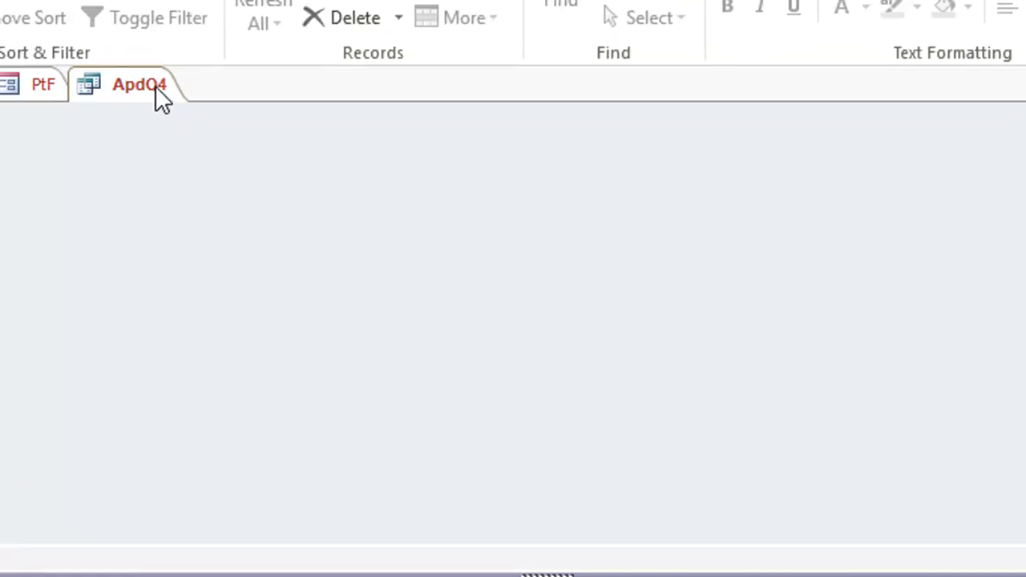
pyautogui.rightClick(153, 85)
pyautogui.click(186, 113)
pyautogui.rightClick(186, 113)
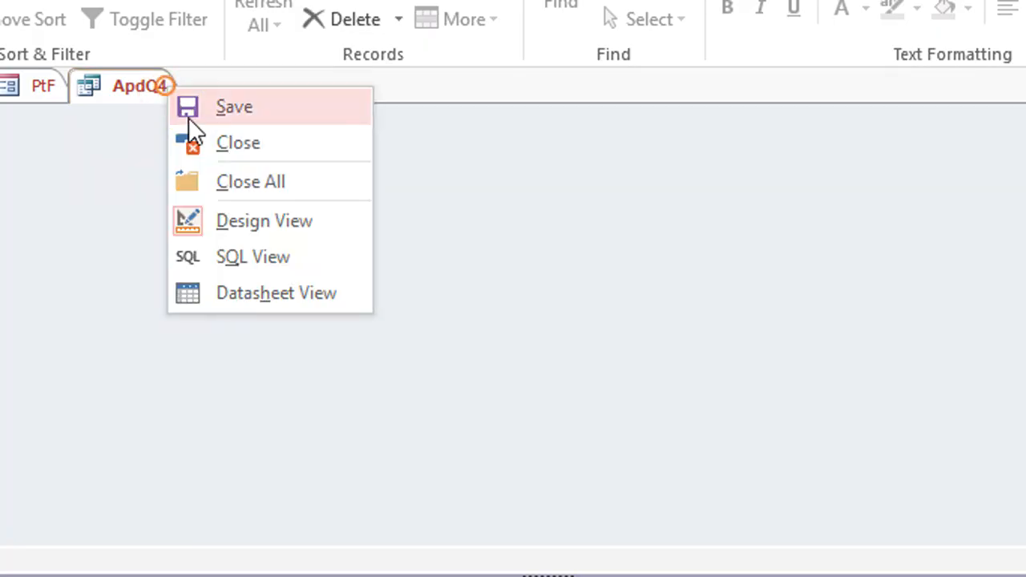
pyautogui.click(193, 133)
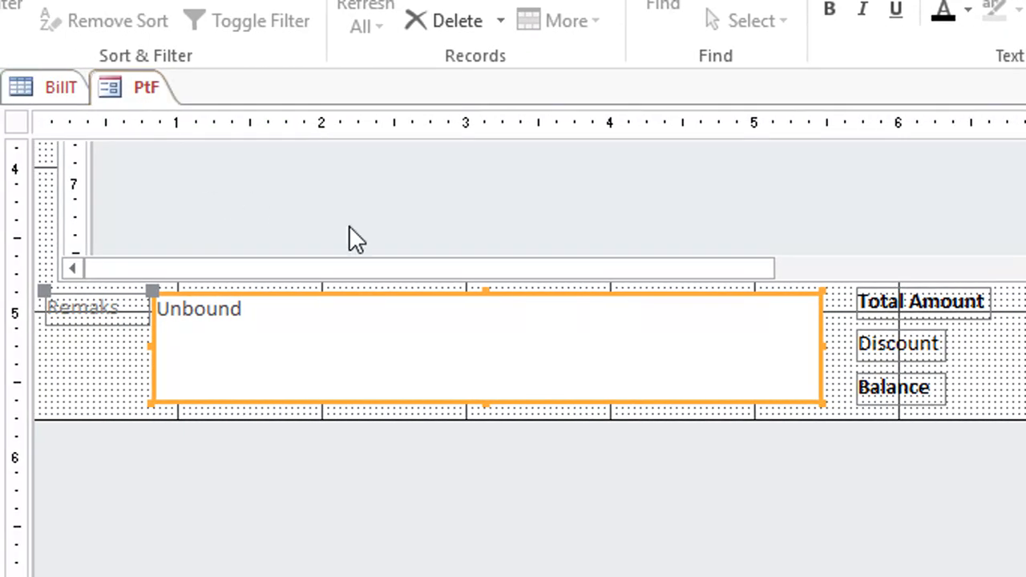
# Step: Draw a command button about 0.96" wide and 0.25" high below the Remaks text box on the PtF form, without using the wizard
pyautogui.moveTo(901, 420); pyautogui.dragTo(870, 449)
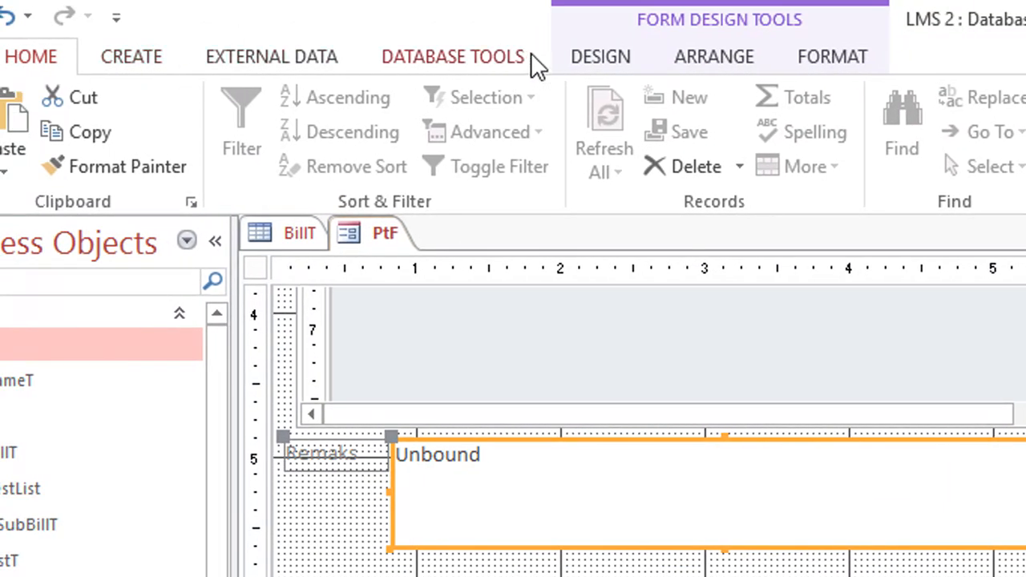
pyautogui.click(569, 59)
pyautogui.click(376, 147)
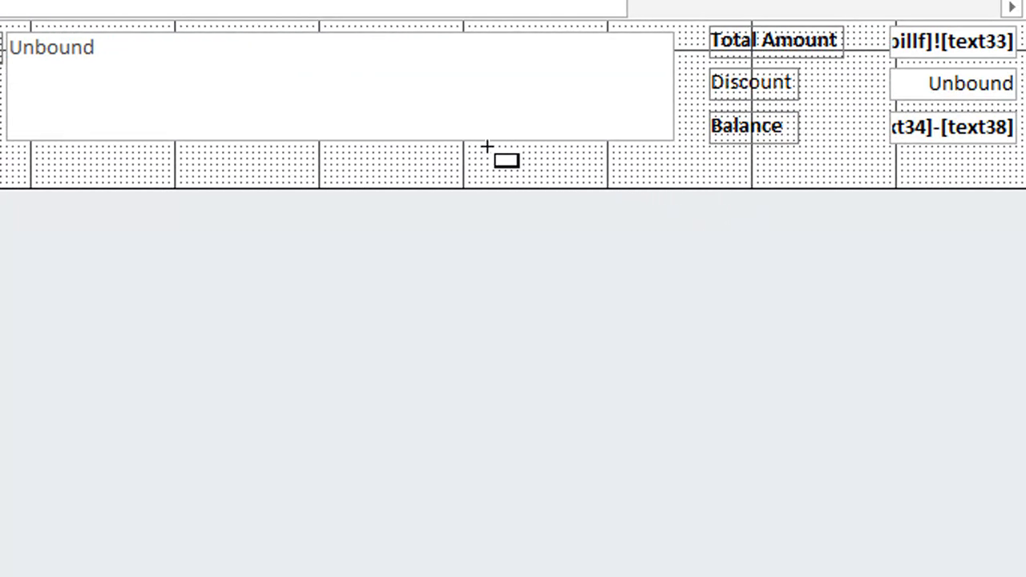
pyautogui.moveTo(455, 144); pyautogui.dragTo(597, 183)
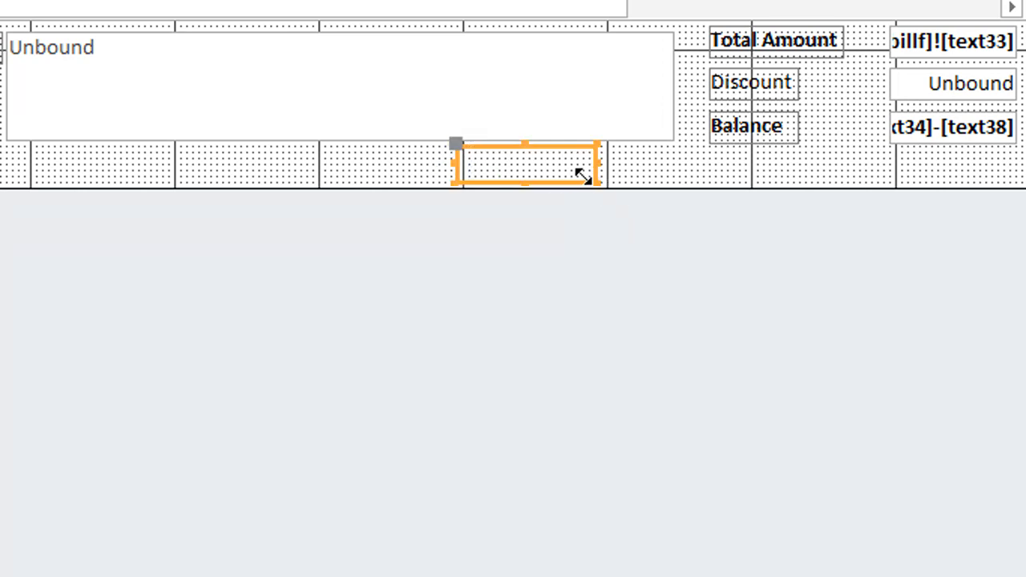
pyautogui.click(461, 229)
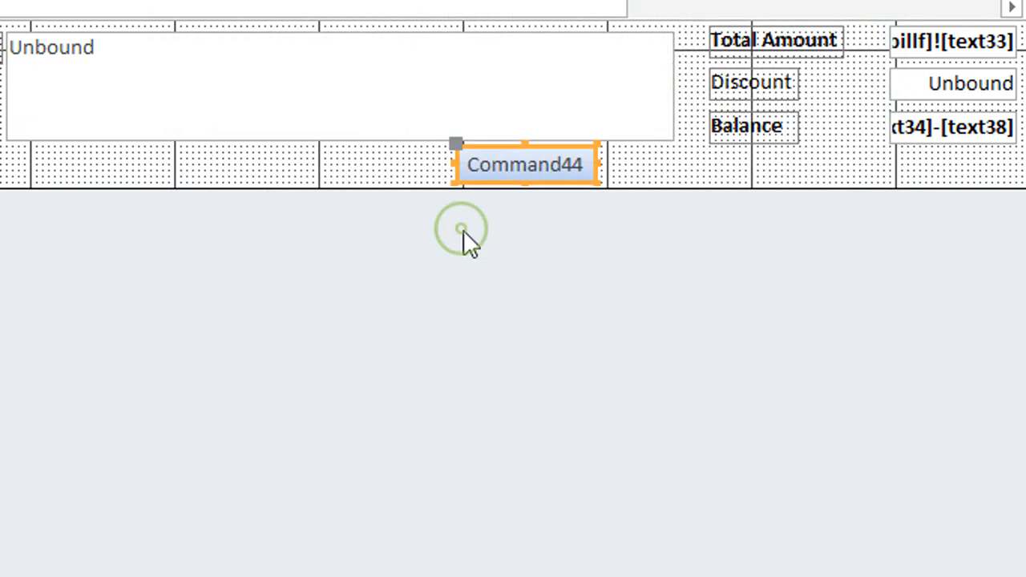
# Step: Change the new command button's caption to Save / Print
pyautogui.click(513, 163)
pyautogui.moveTo(508, 164); pyautogui.dragTo(797, 197)
pyautogui.press('Delete')
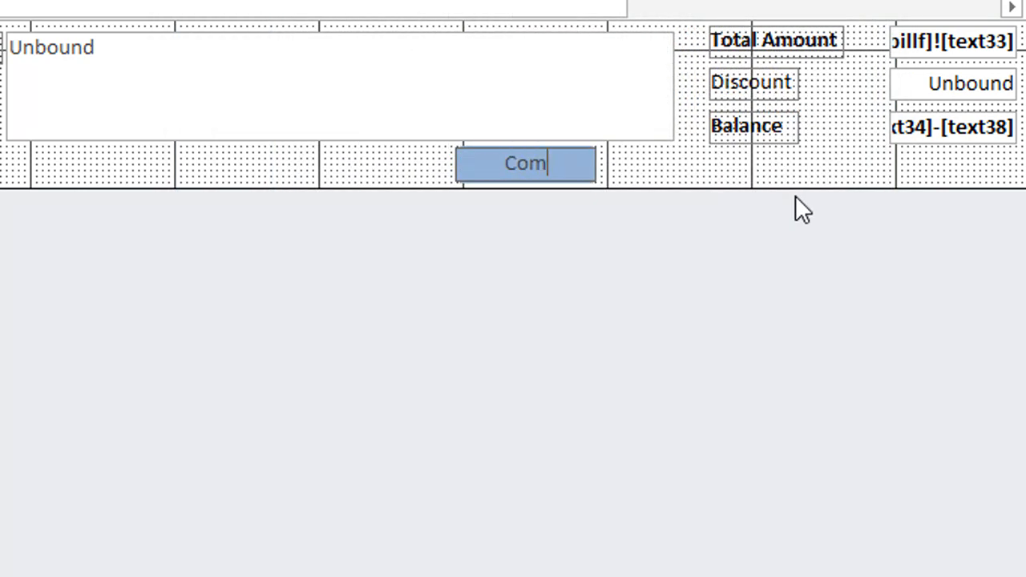
pyautogui.press('BackSpace')
pyautogui.press('BackSpace')
pyautogui.press('BackSpace')
pyautogui.write('SAve')
pyautogui.press('BackSpace')
pyautogui.press('BackSpace')
pyautogui.press('BackSpace')
pyautogui.write('ave / Pring')
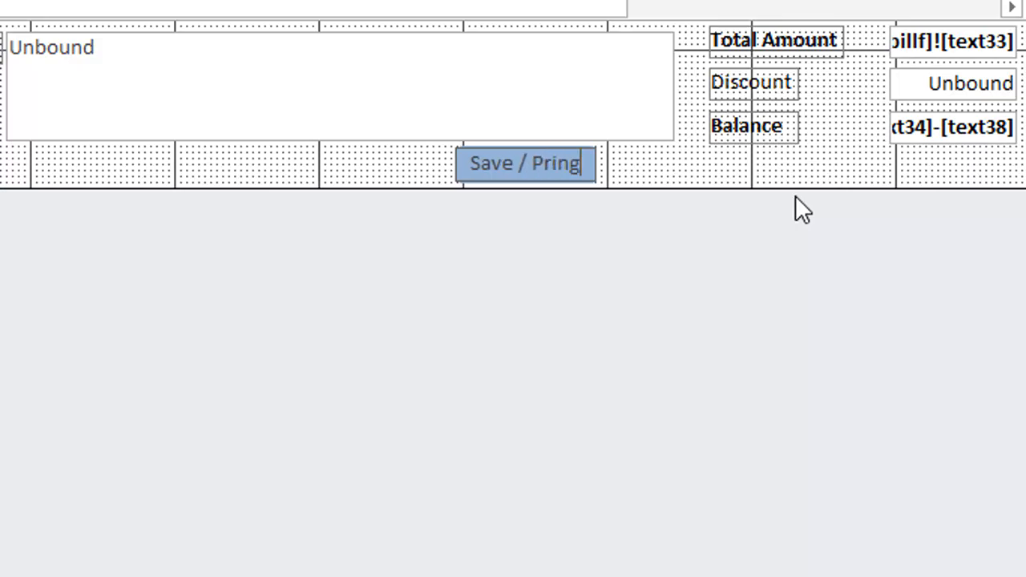
pyautogui.press('BackSpace')
pyautogui.write('t')
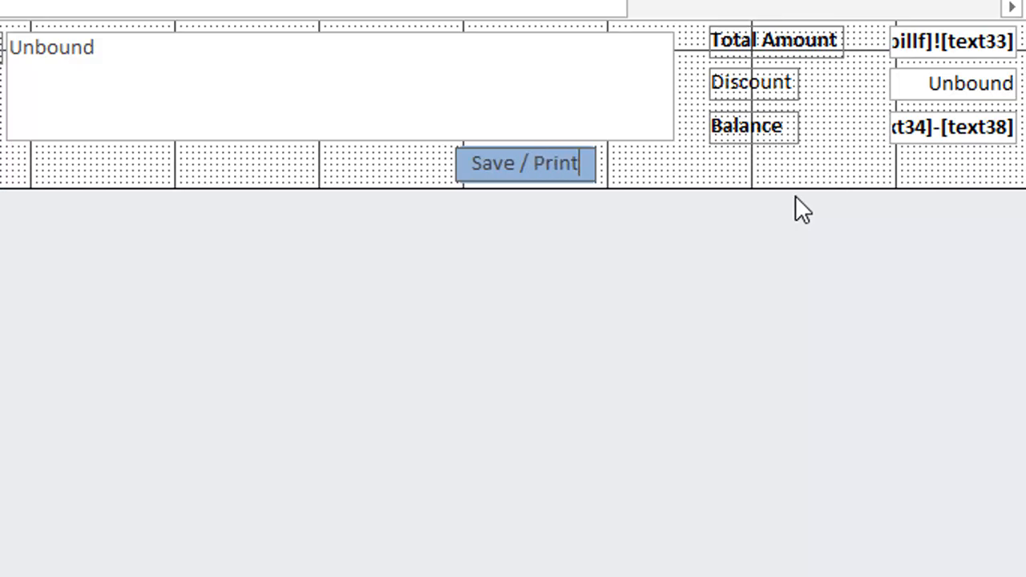
pyautogui.click(733, 178)
# Step: Create a VBA event procedure for the Save / Print button's On Click event using the Code Builder
pyautogui.click(559, 173)
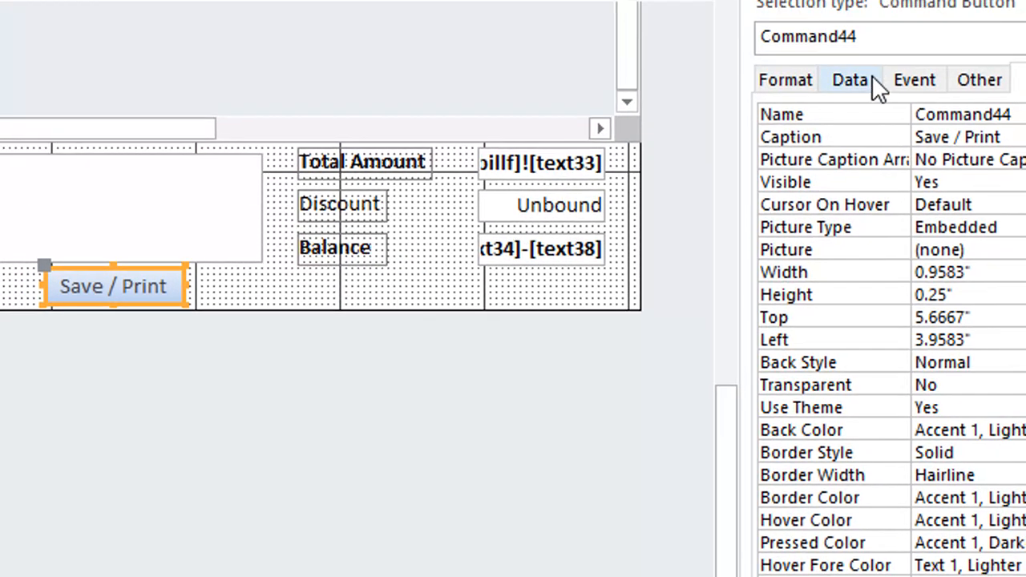
pyautogui.click(903, 104)
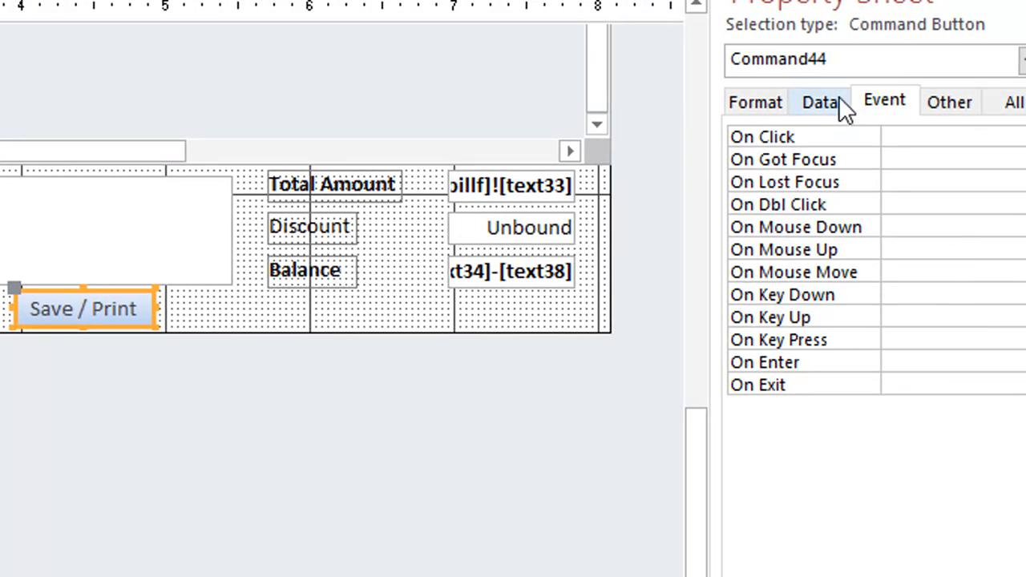
pyautogui.click(825, 103)
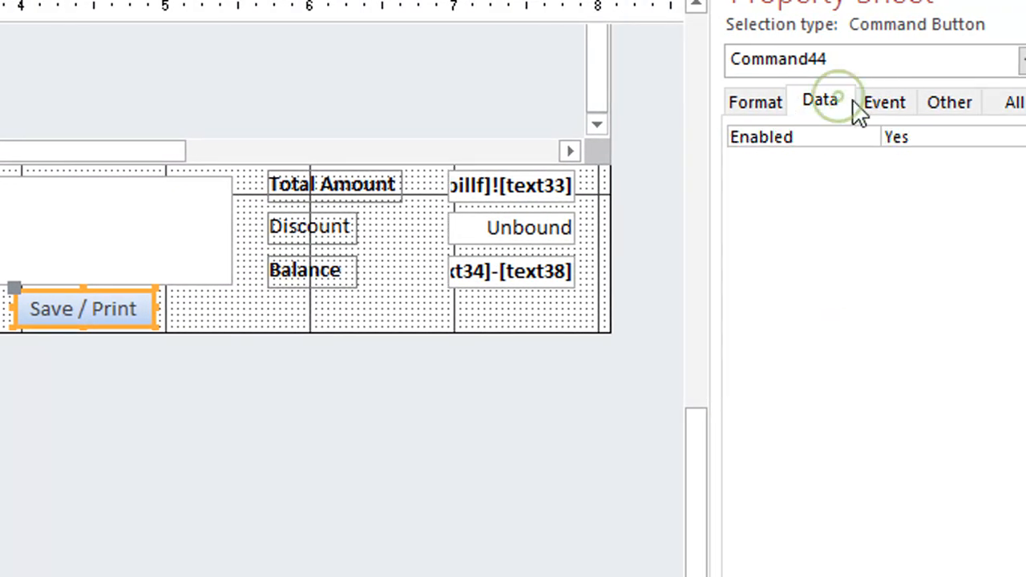
pyautogui.click(890, 102)
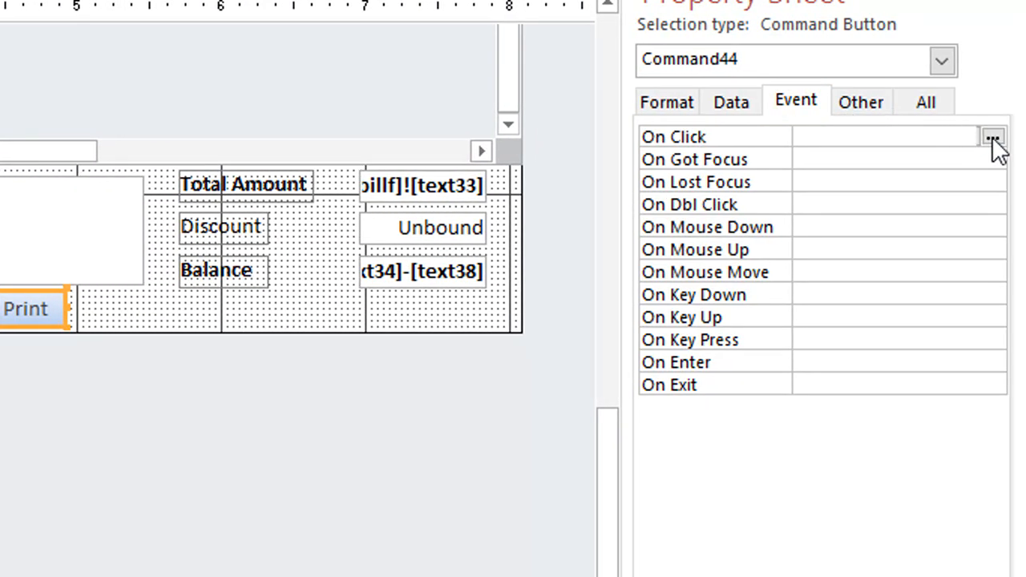
pyautogui.click(992, 137)
pyautogui.click(0, 63)
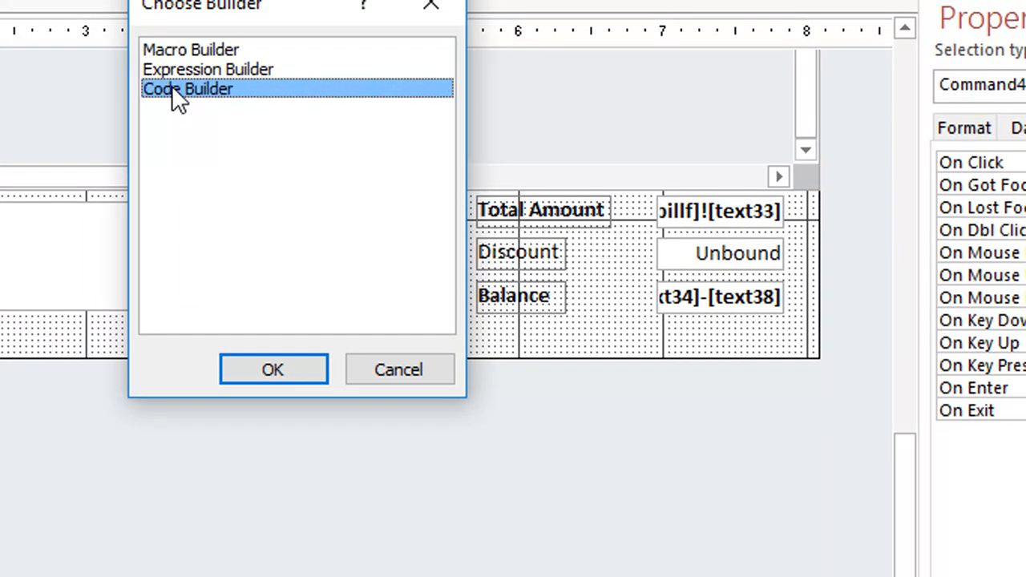
pyautogui.doubleClick(172, 89)
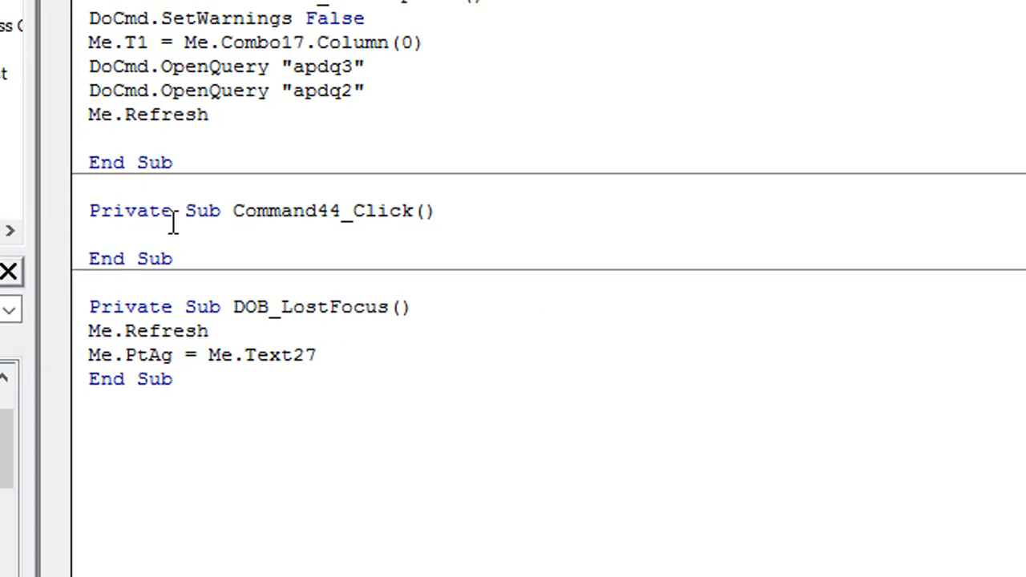
# Step: Add the line DoCmd.SetWarnings False to the Command44_Click procedure
pyautogui.write('docmd.')
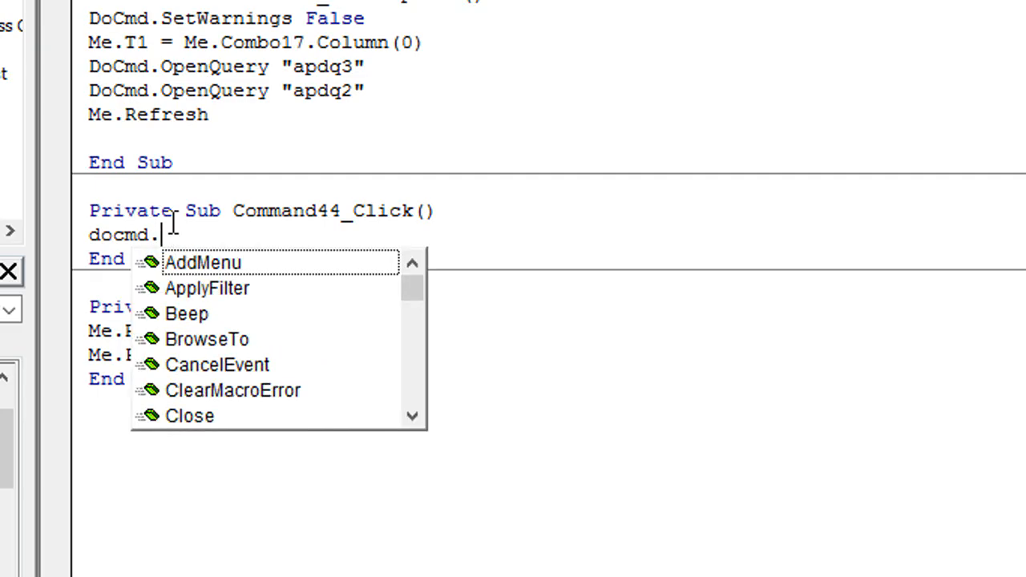
pyautogui.write('setw fa')
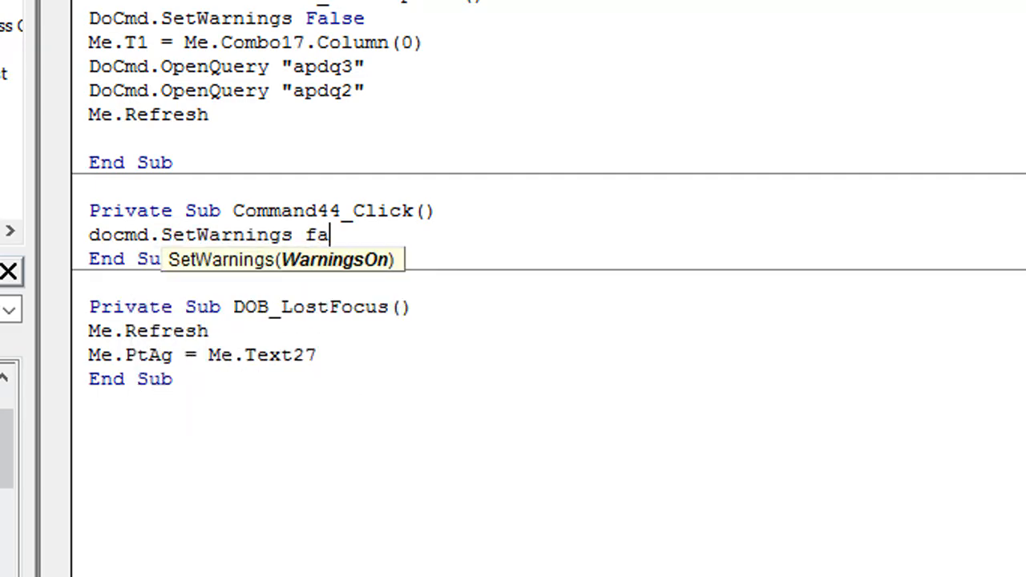
pyautogui.write('lse')
pyautogui.press('Return')
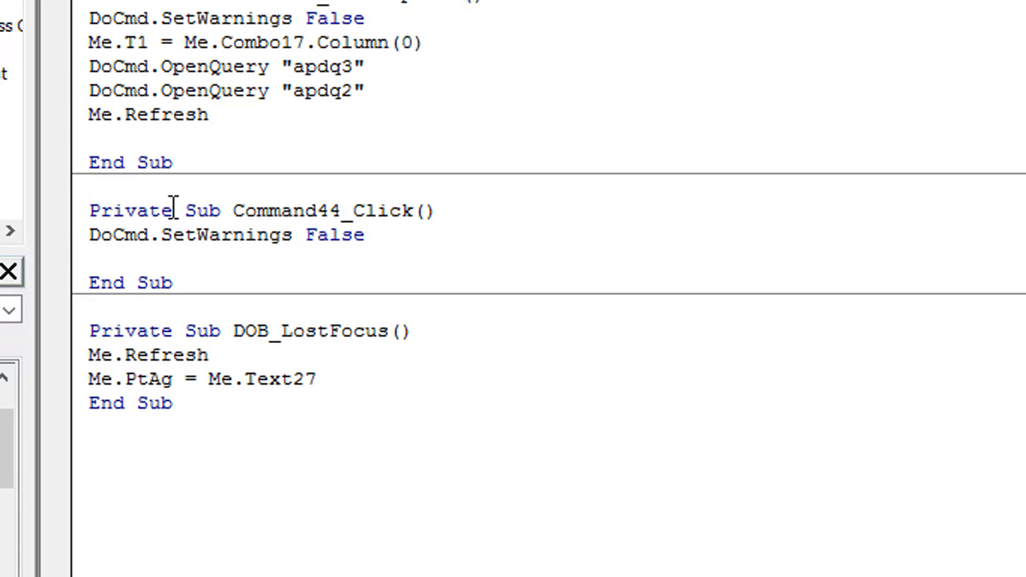
# Step: Add the line DoCmd.OpenQuery "Apdq4" below the SetWarnings line in Command44_Click
pyautogui.write('docmd.OpenQuery ')
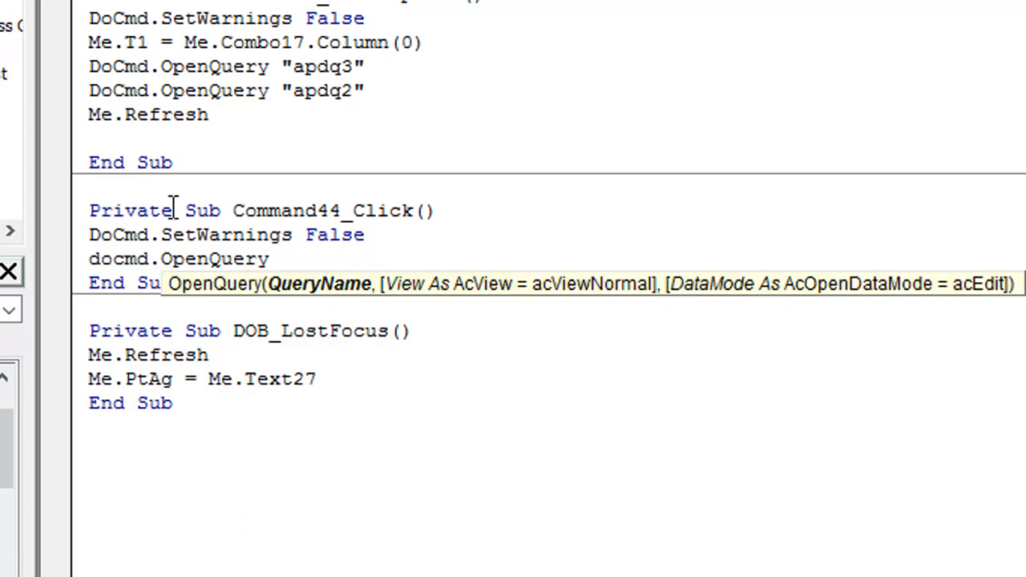
pyautogui.write('""Apq')
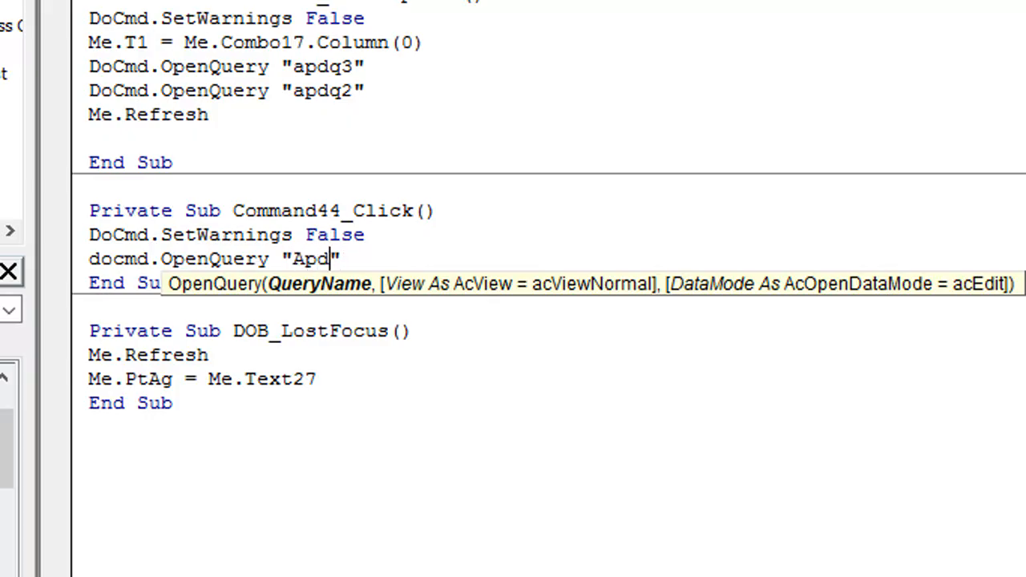
pyautogui.write('q4')
pyautogui.click(170, 206)
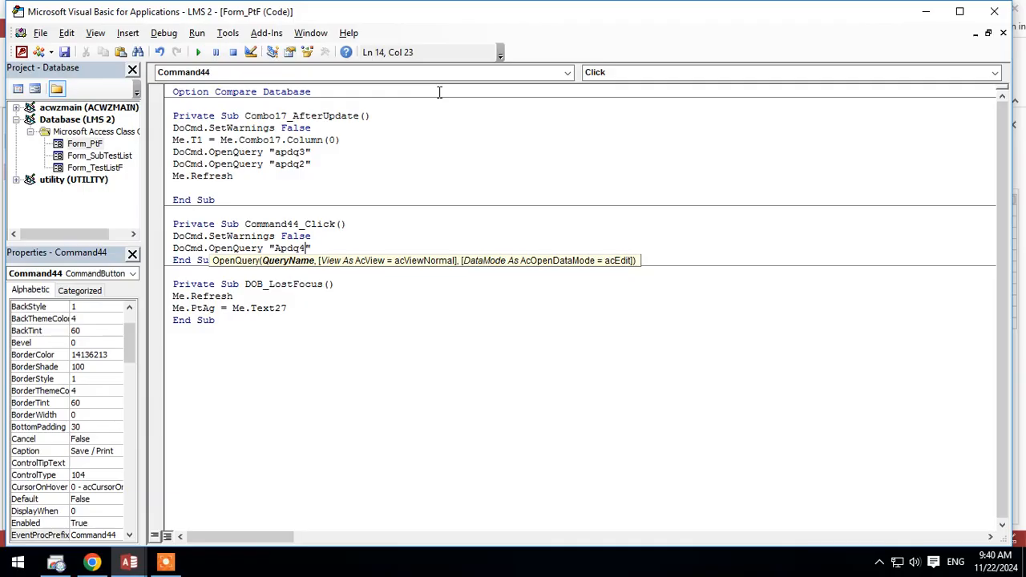
# Step: Return from the code editor to PtF, switch it to Form view and set the Reporting Date to 11/22/2024
pyautogui.click(925, 12)
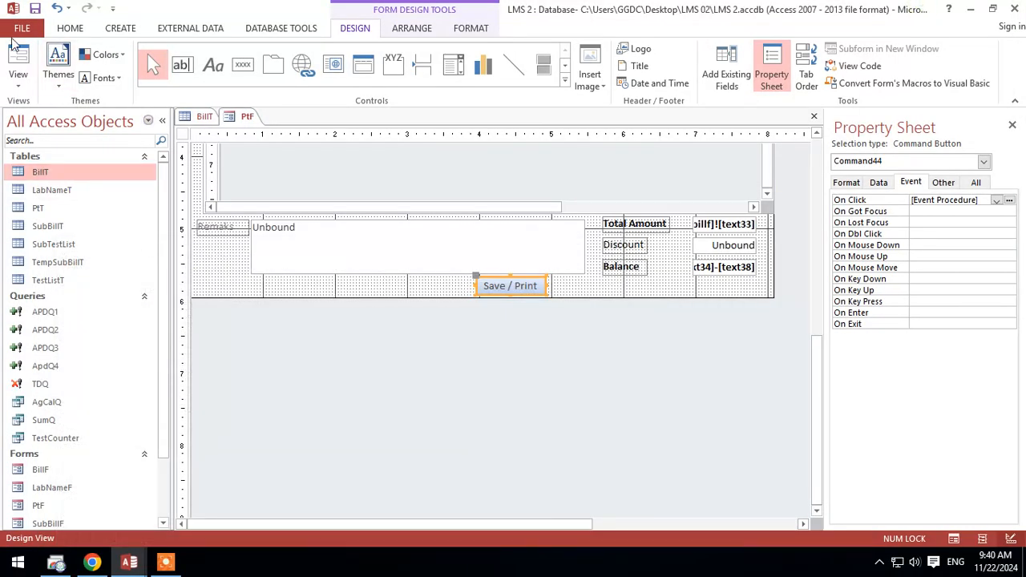
pyautogui.click(15, 55)
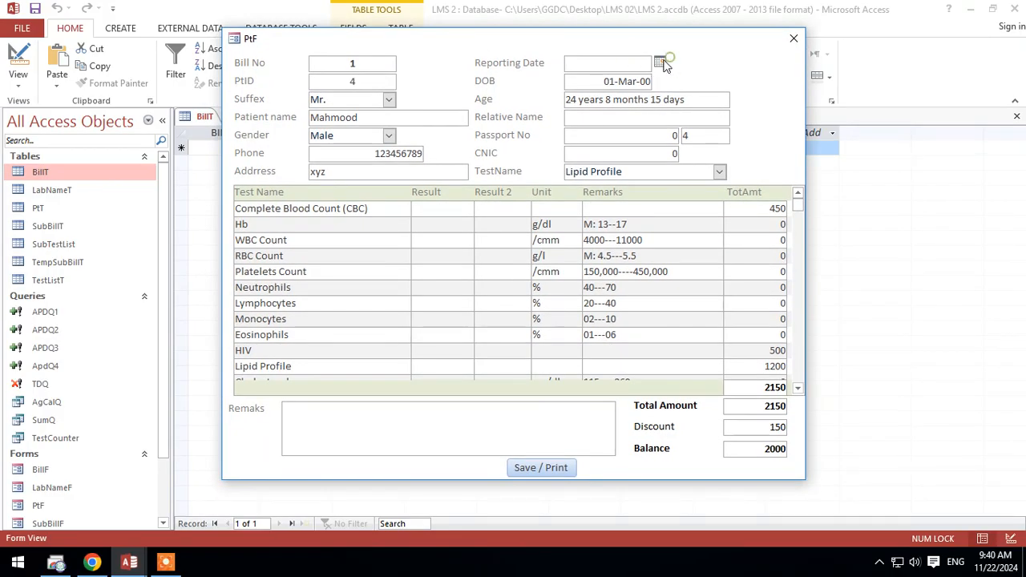
pyautogui.click(659, 61)
pyautogui.click(595, 183)
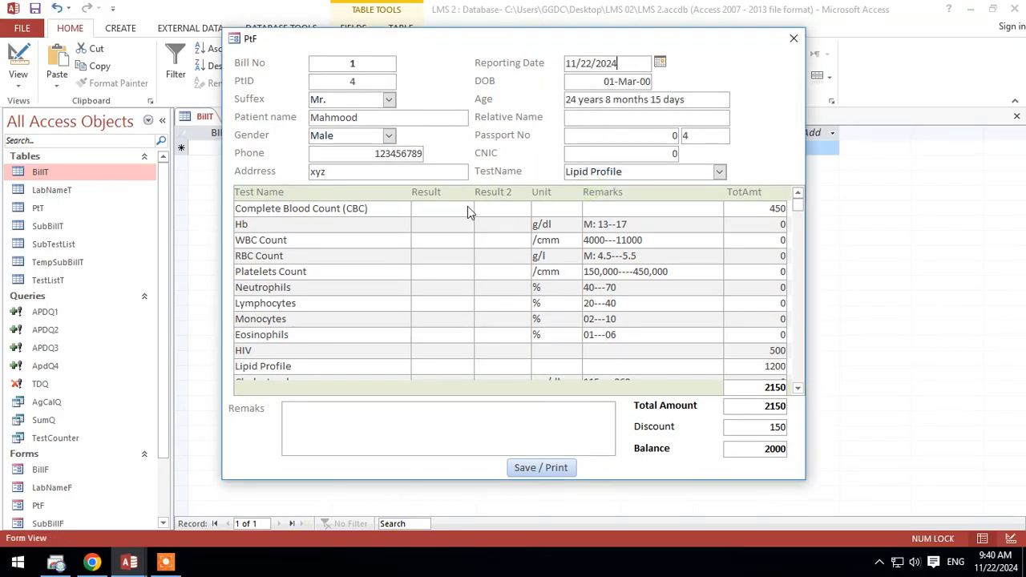
pyautogui.click(439, 213)
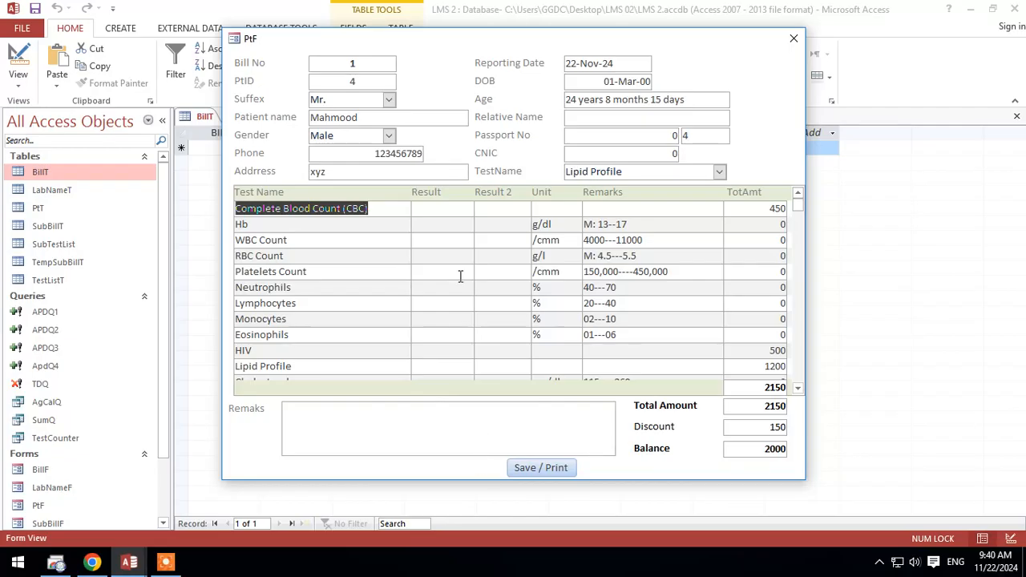
# Step: Enter special person in the Remaks box of the PtF form
pyautogui.click(423, 428)
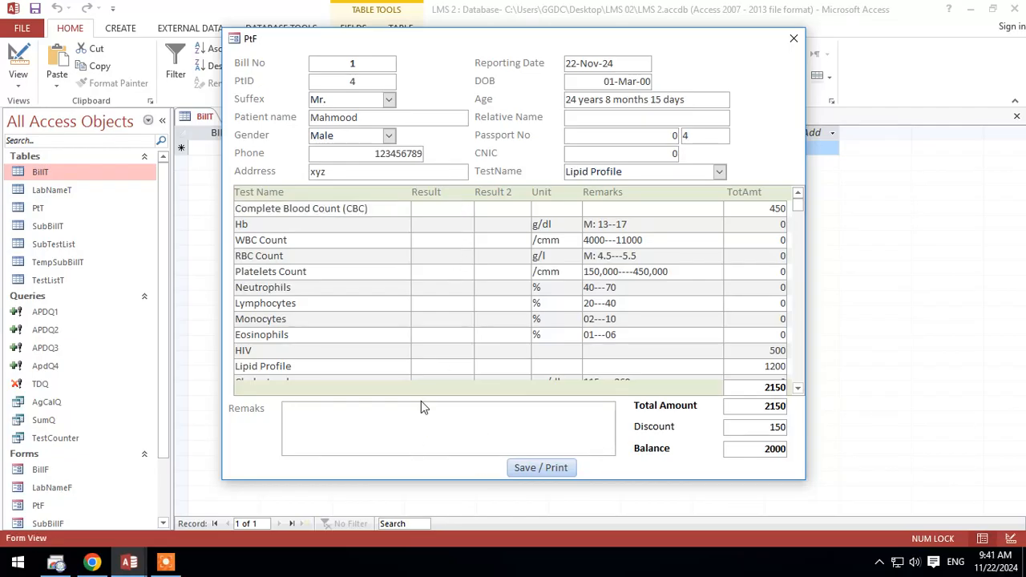
pyautogui.write('special person')
# Step: Run Save / Print on the PtF form and refresh the BillT datasheet to check for the appended bill record
pyautogui.click(549, 468)
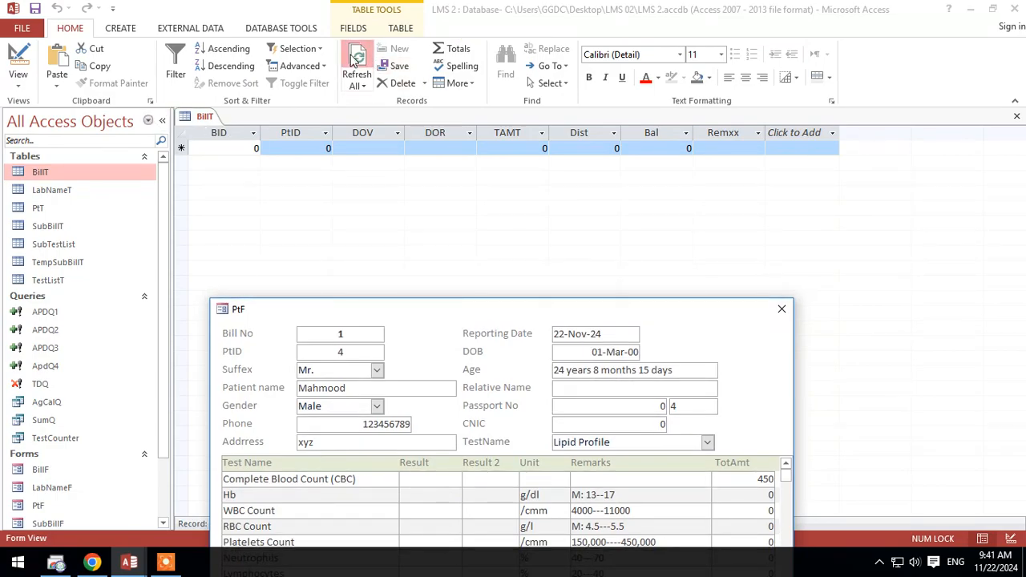
pyautogui.click(359, 80)
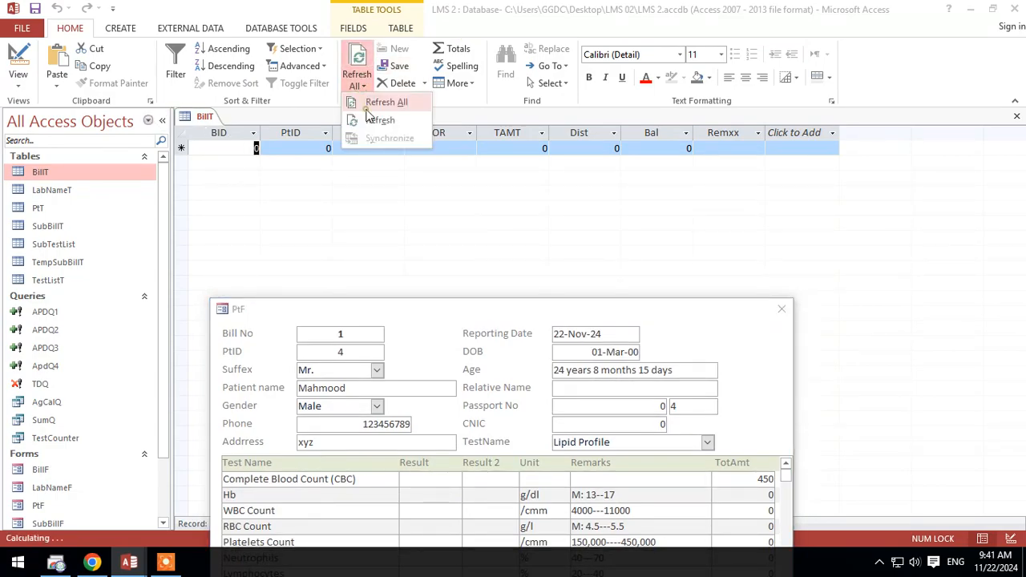
pyautogui.click(366, 119)
pyautogui.click(358, 86)
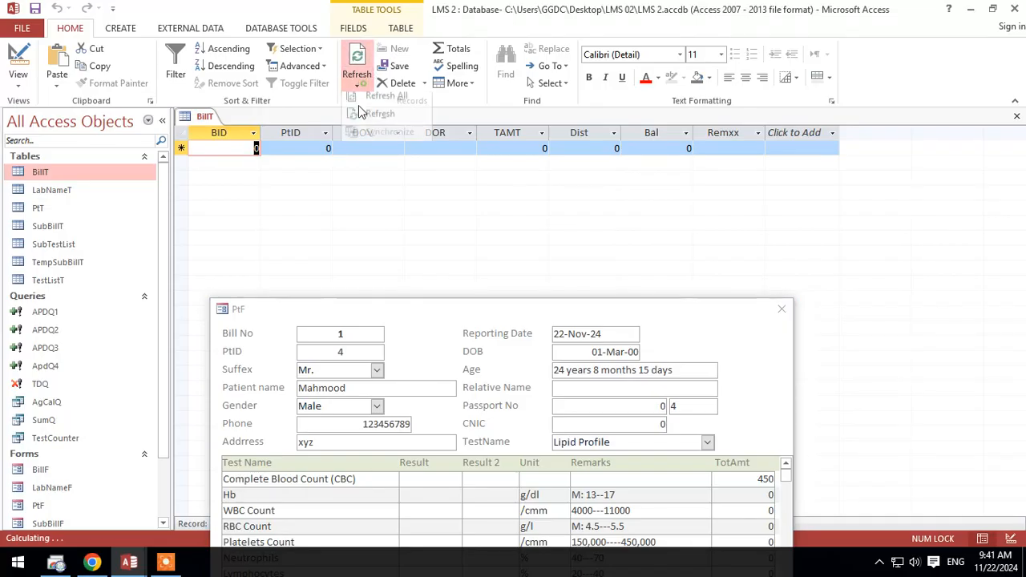
pyautogui.click(361, 120)
pyautogui.click(359, 86)
pyautogui.click(359, 106)
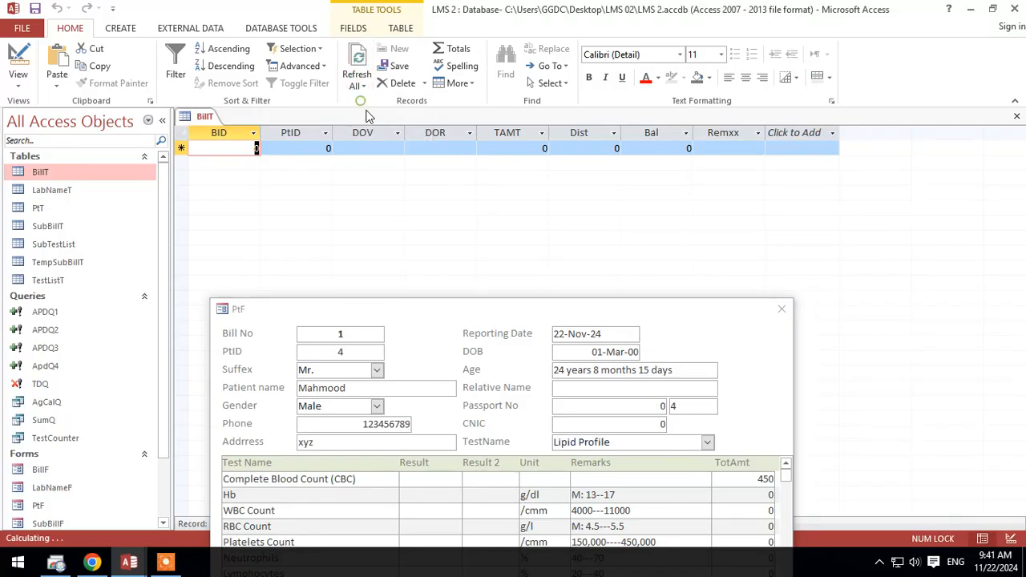
pyautogui.click(359, 86)
pyautogui.click(362, 120)
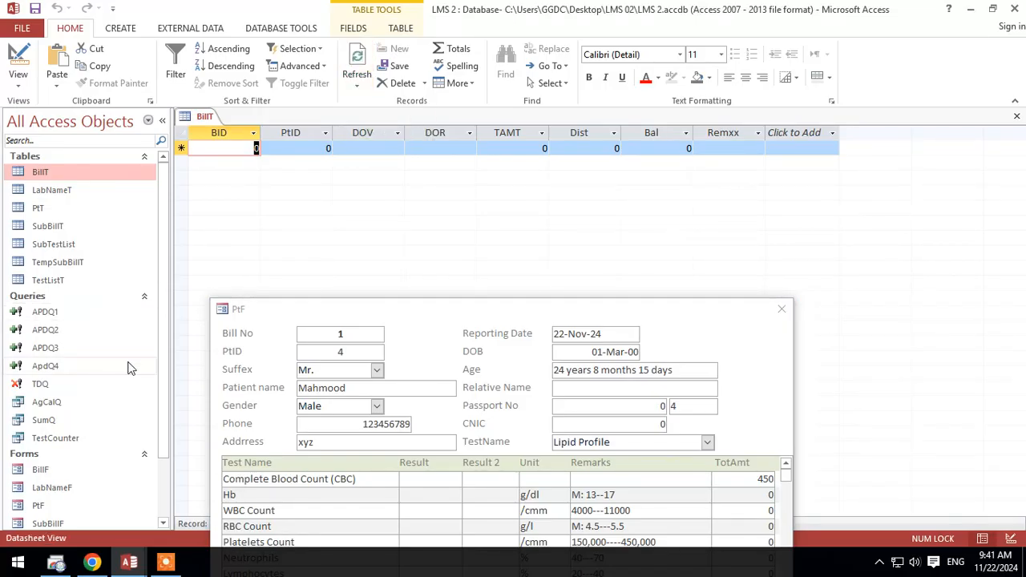
# Step: Save the PtF form and refresh the BillT datasheet again to recheck its records
pyautogui.rightClick(337, 307)
pyautogui.click(353, 313)
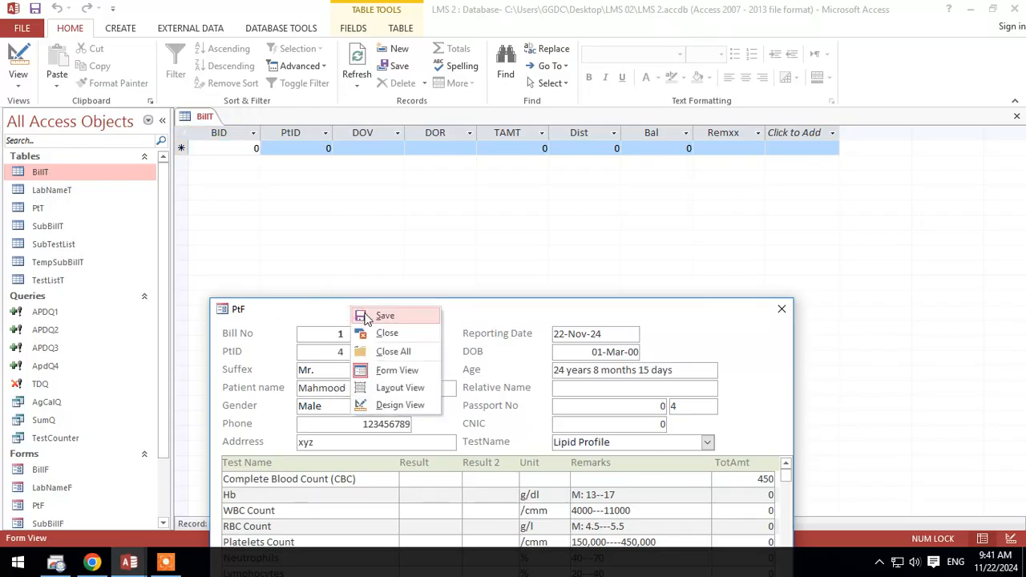
pyautogui.click(355, 315)
pyautogui.click(46, 366)
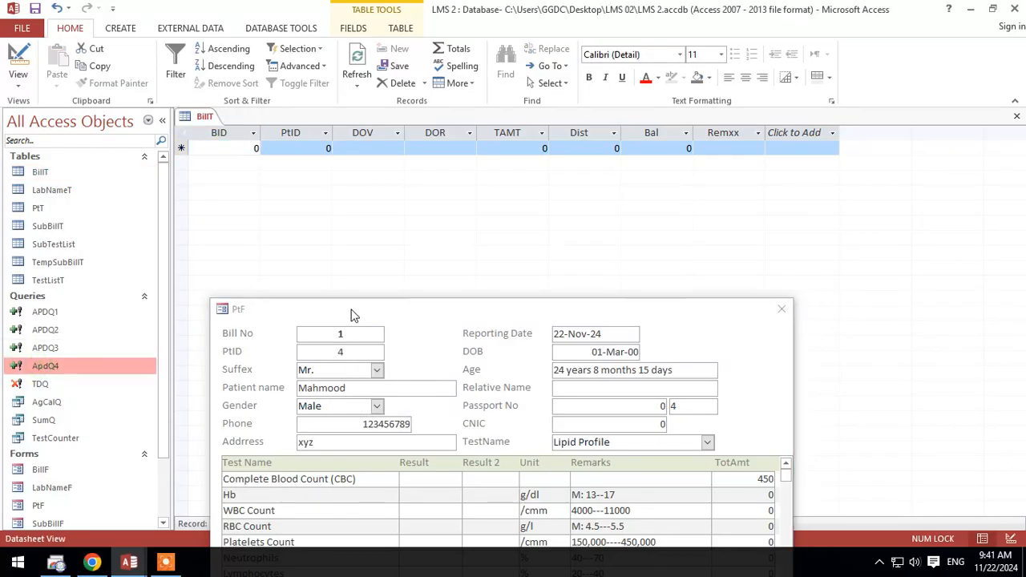
pyautogui.moveTo(350, 312); pyautogui.dragTo(361, 257)
pyautogui.click(354, 65)
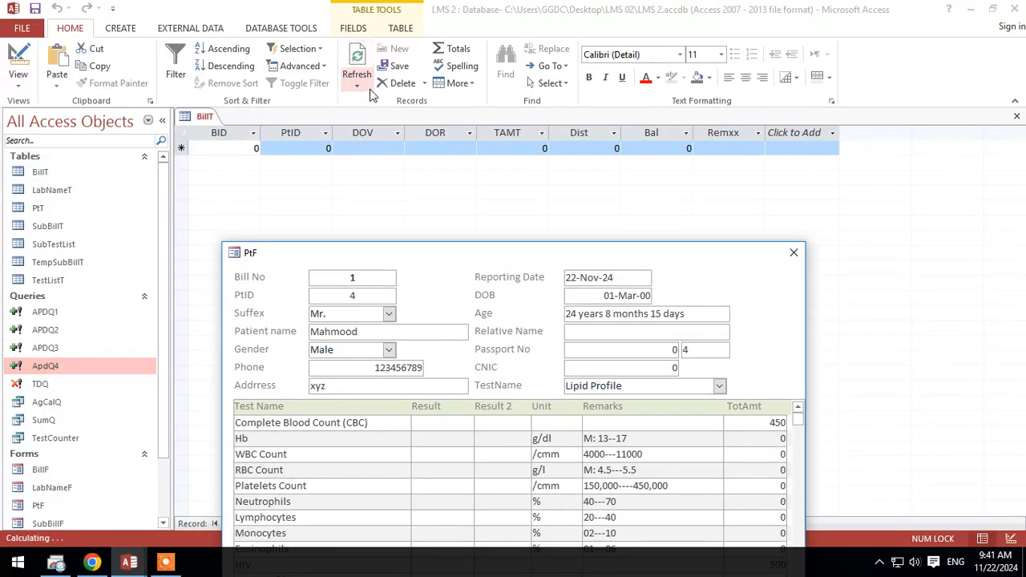
pyautogui.click(358, 85)
pyautogui.click(377, 103)
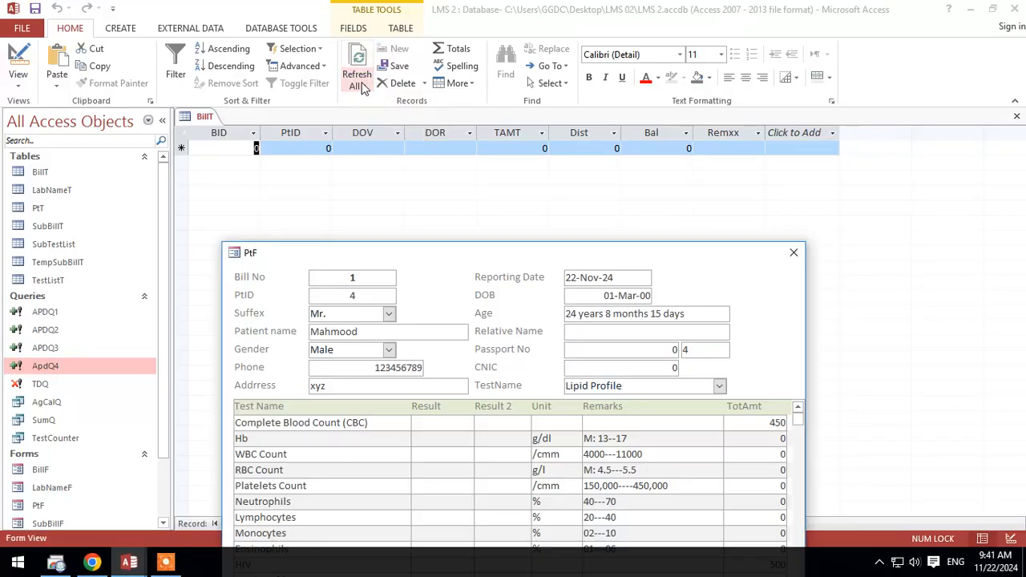
pyautogui.click(357, 85)
pyautogui.click(380, 120)
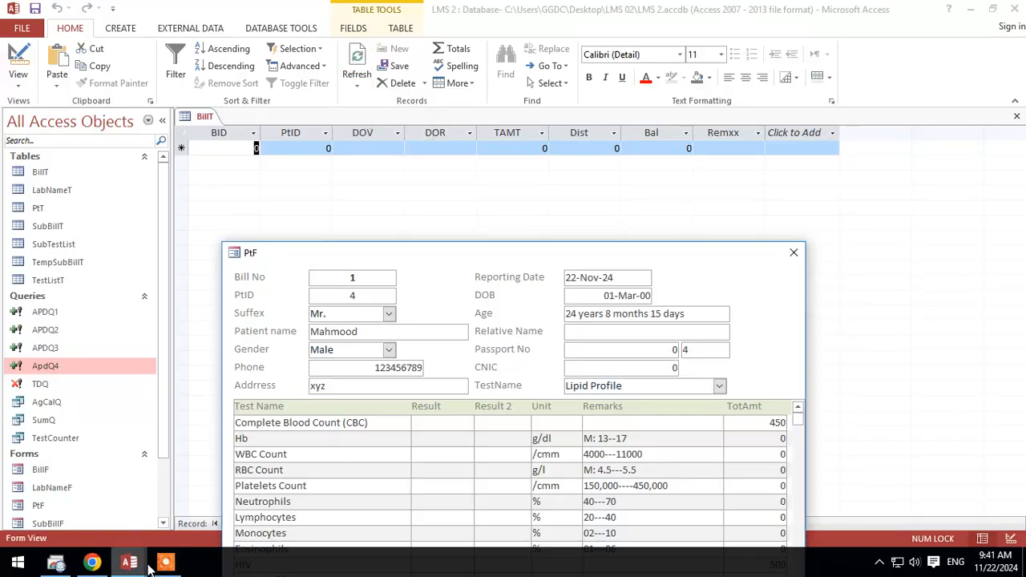
pyautogui.moveTo(490, 259); pyautogui.dragTo(500, 324)
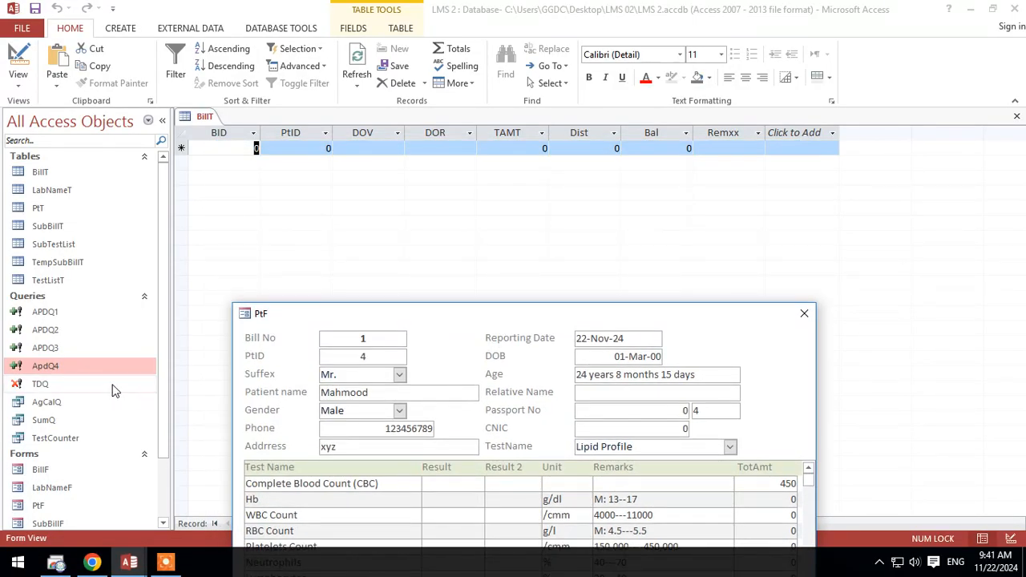
# Step: Comment out the DoCmd.SetWarnings False line in Command44_Click and return to the database window
pyautogui.moveTo(128, 561)
pyautogui.click(233, 489)
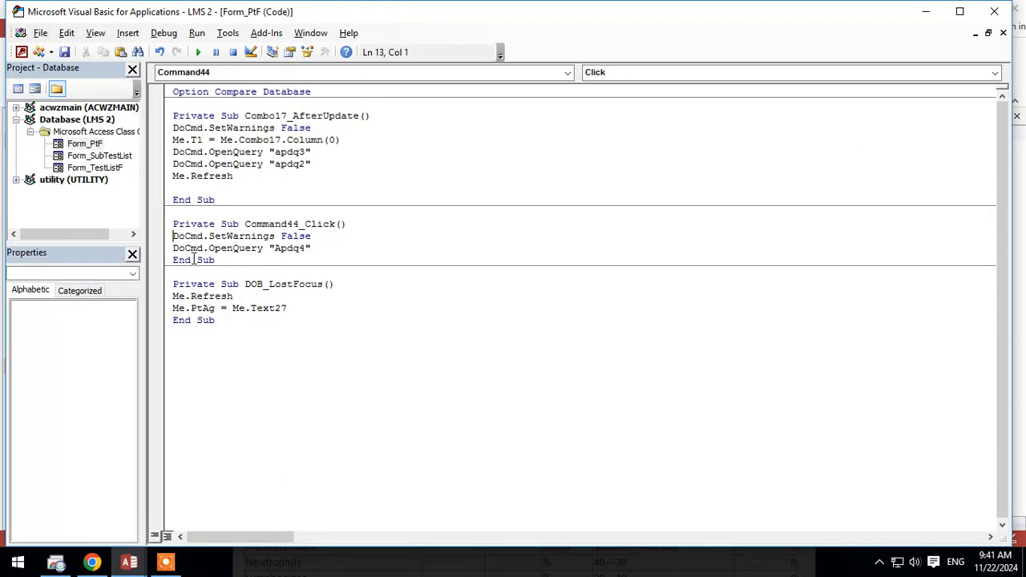
pyautogui.write("'")
pyautogui.click(411, 309)
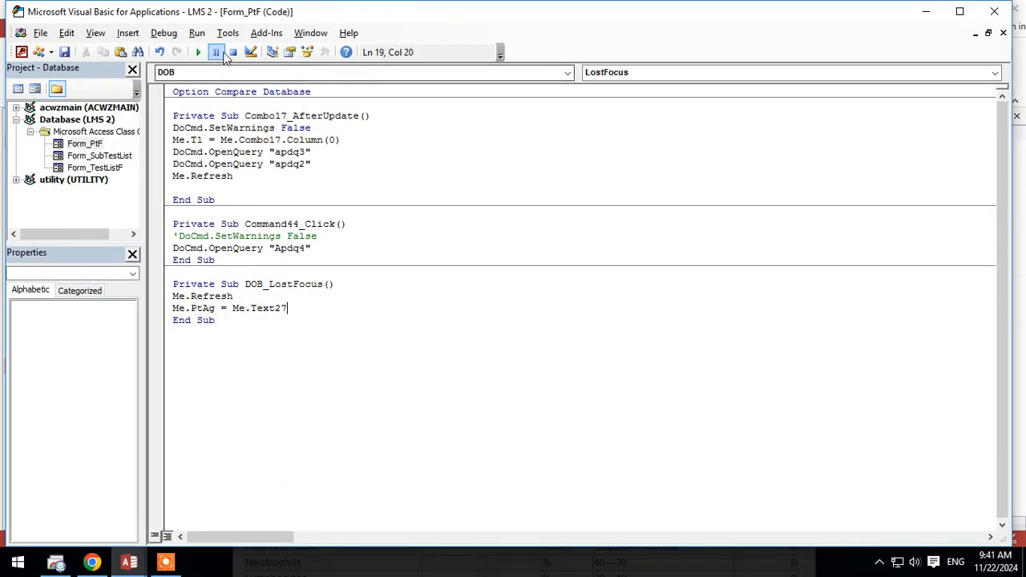
pyautogui.click(926, 12)
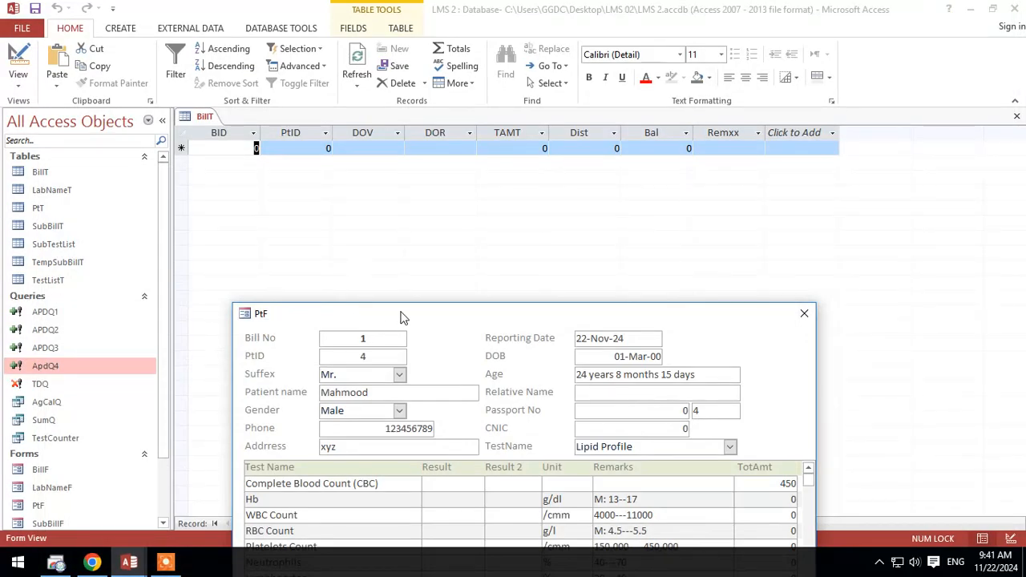
# Step: Run Save / Print on PtF with warnings no longer suppressed, and refresh BillT to look for the record
pyautogui.moveTo(403, 318); pyautogui.dragTo(414, 176)
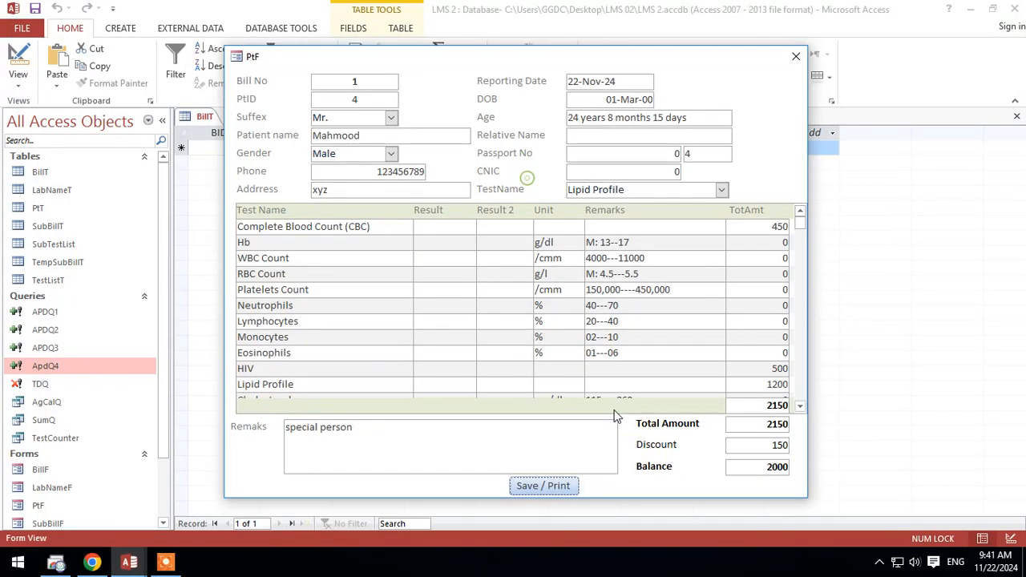
pyautogui.click(550, 487)
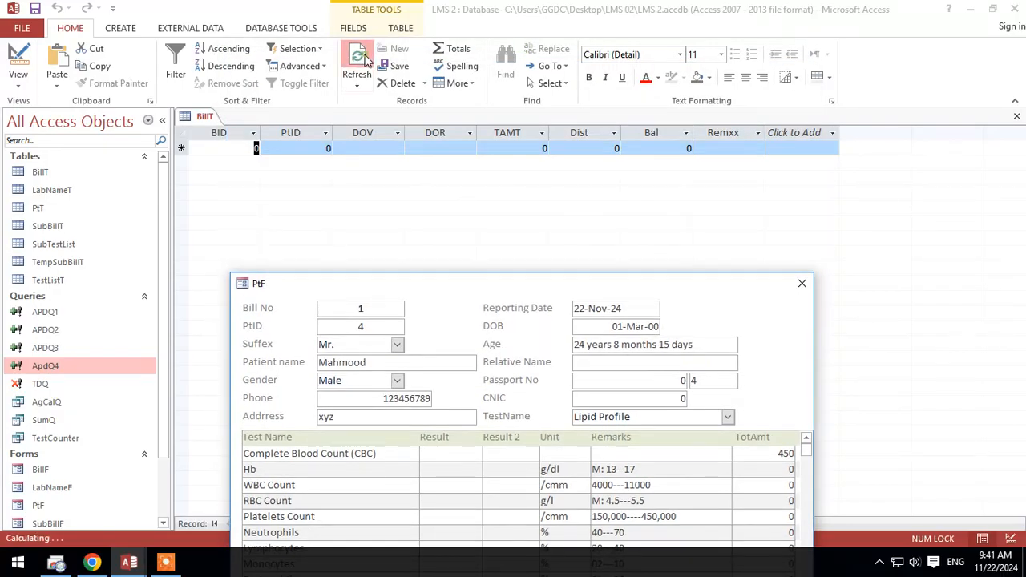
pyautogui.click(358, 85)
pyautogui.click(368, 115)
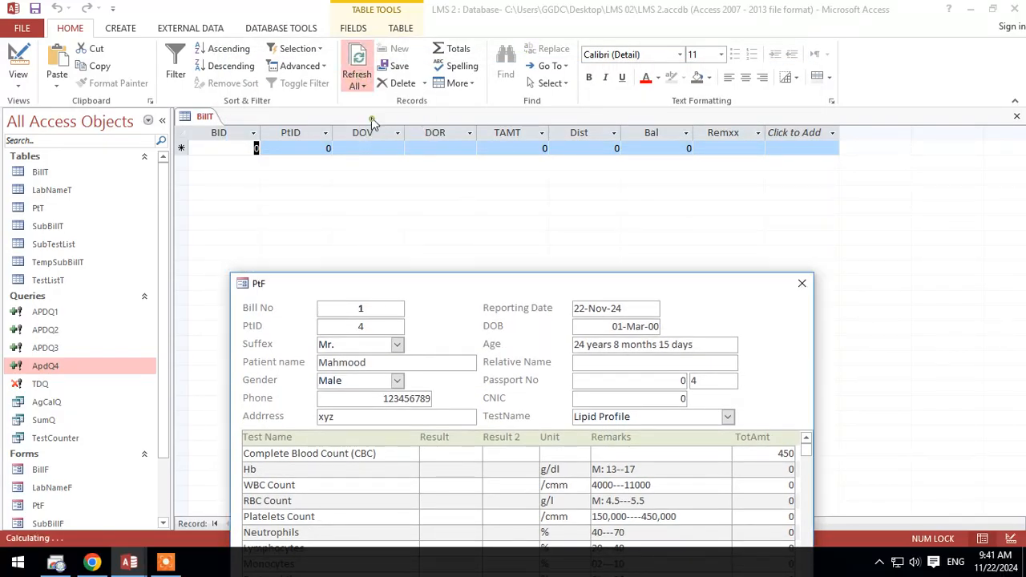
pyautogui.click(359, 86)
pyautogui.click(365, 113)
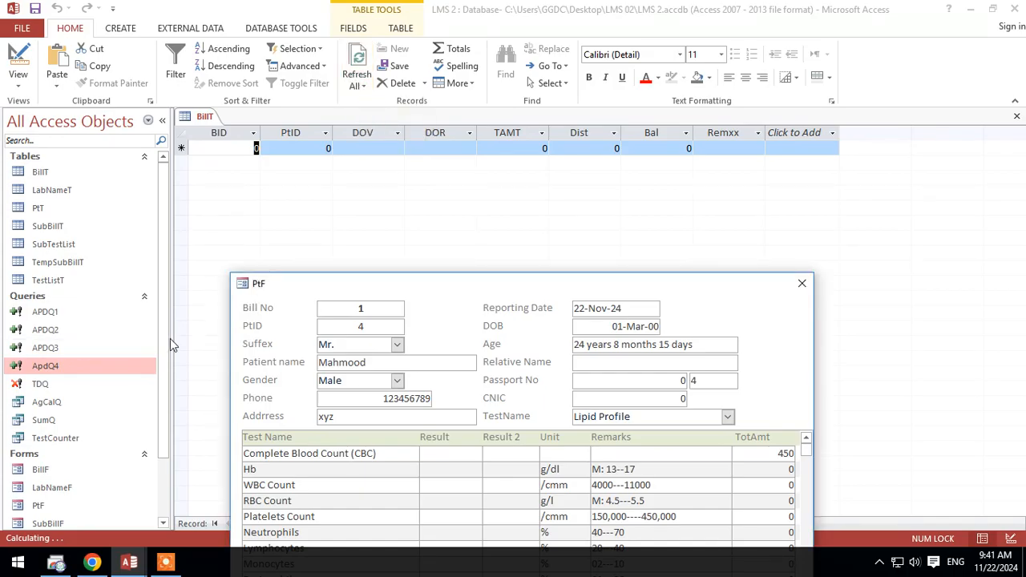
# Step: Close the PtF form and run query ApdQ4 directly, entering 5 for each requested parameter value
pyautogui.rightClick(438, 273)
pyautogui.click(455, 283)
pyautogui.rightClick(455, 285)
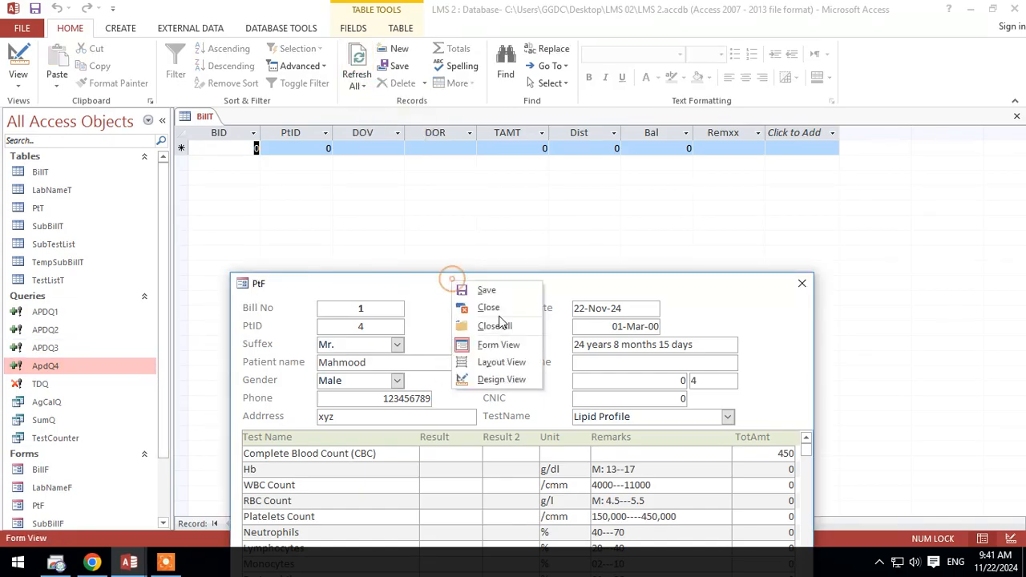
pyautogui.click(459, 306)
pyautogui.doubleClick(67, 370)
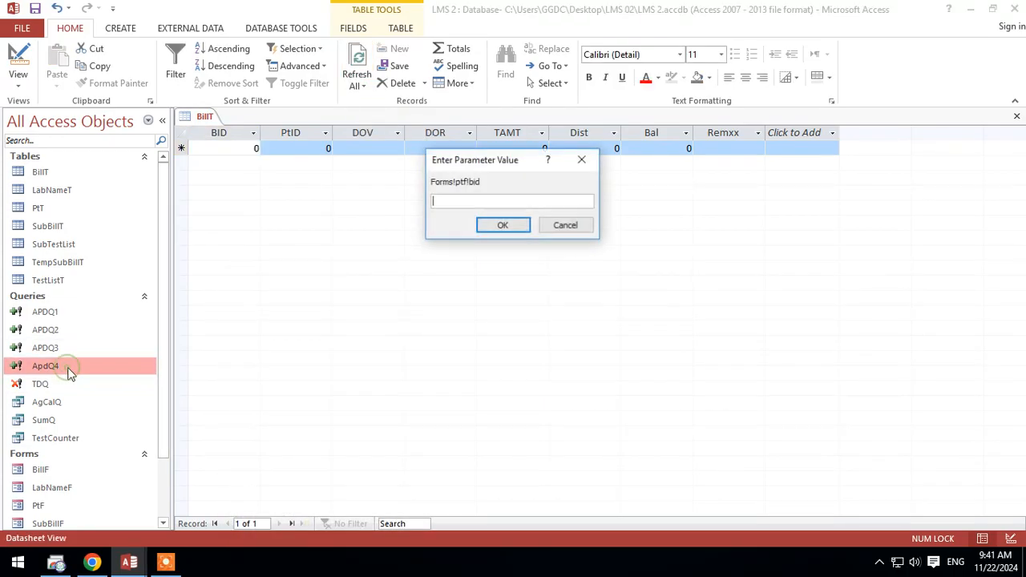
pyautogui.write('5')
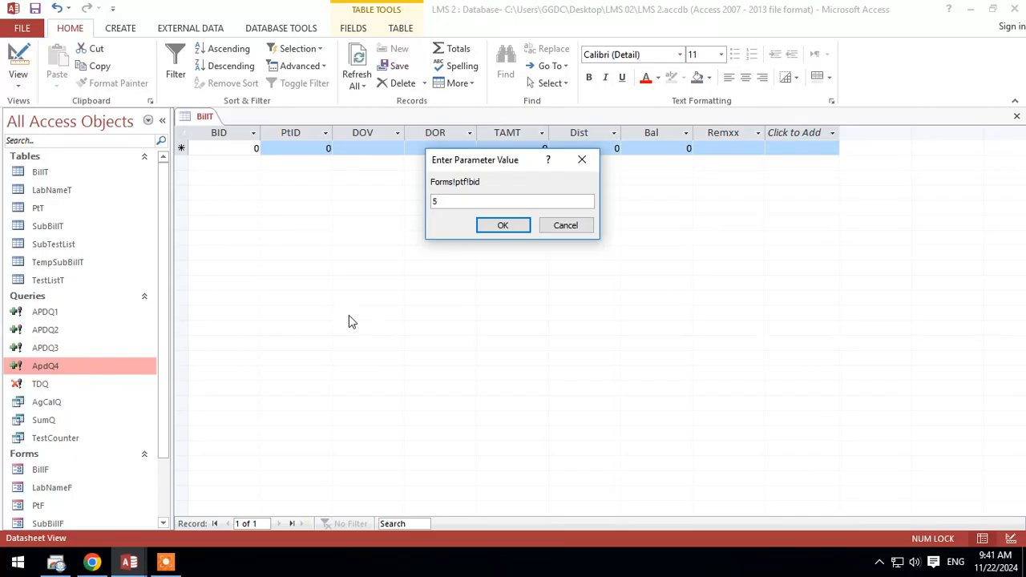
pyautogui.press('Return')
pyautogui.write('5')
pyautogui.press('Return')
pyautogui.write('5')
pyautogui.press('Return')
pyautogui.write('5')
pyautogui.press('Return')
pyautogui.write('5')
pyautogui.press('Return')
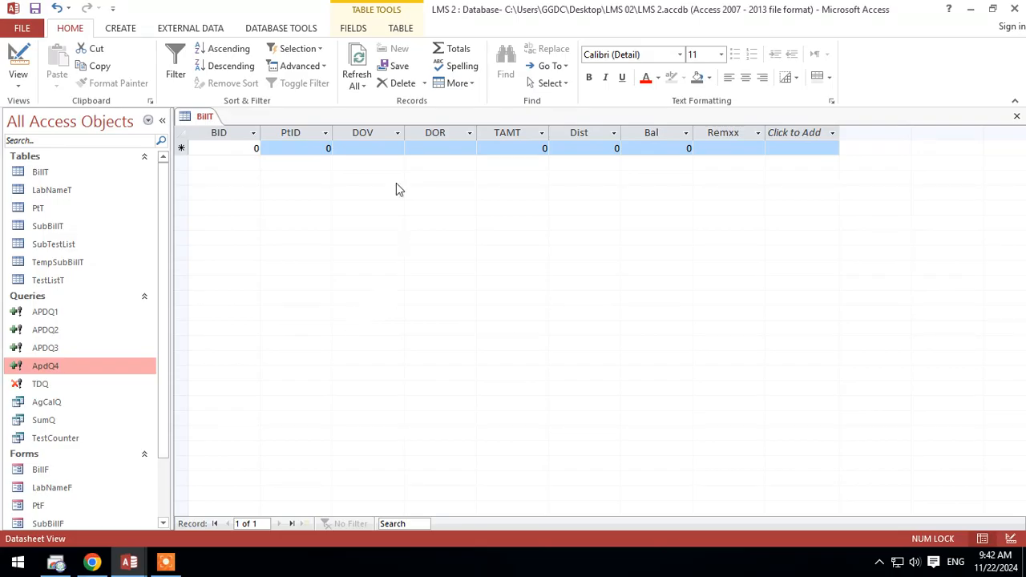
# Step: Refresh the BillT datasheet repeatedly to check whether running ApdQ4 directly added a record
pyautogui.click(355, 90)
pyautogui.click(395, 105)
pyautogui.click(353, 89)
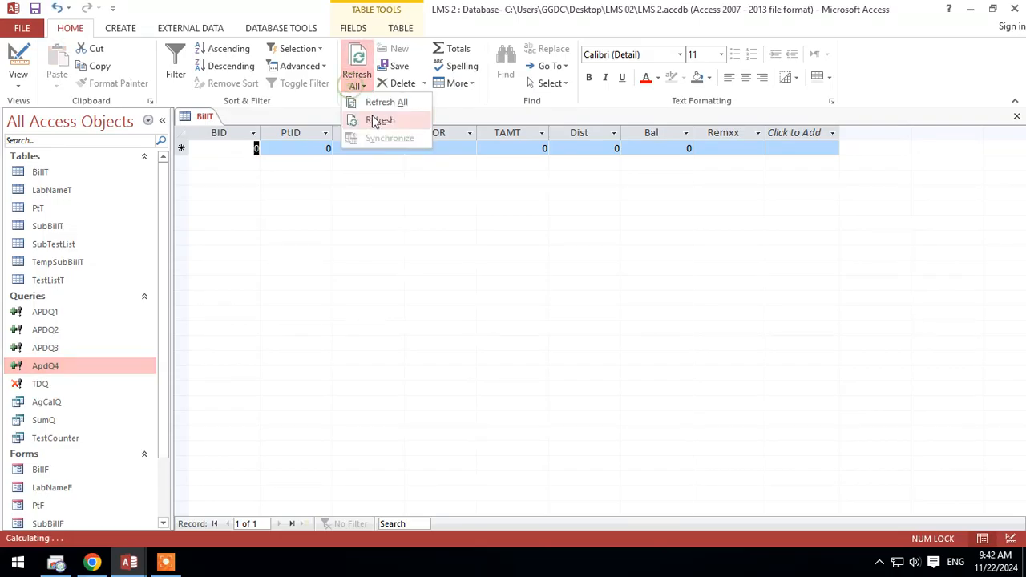
pyautogui.click(372, 117)
pyautogui.click(357, 88)
pyautogui.click(367, 101)
pyautogui.click(357, 90)
pyautogui.click(374, 119)
pyautogui.click(365, 91)
pyautogui.click(368, 105)
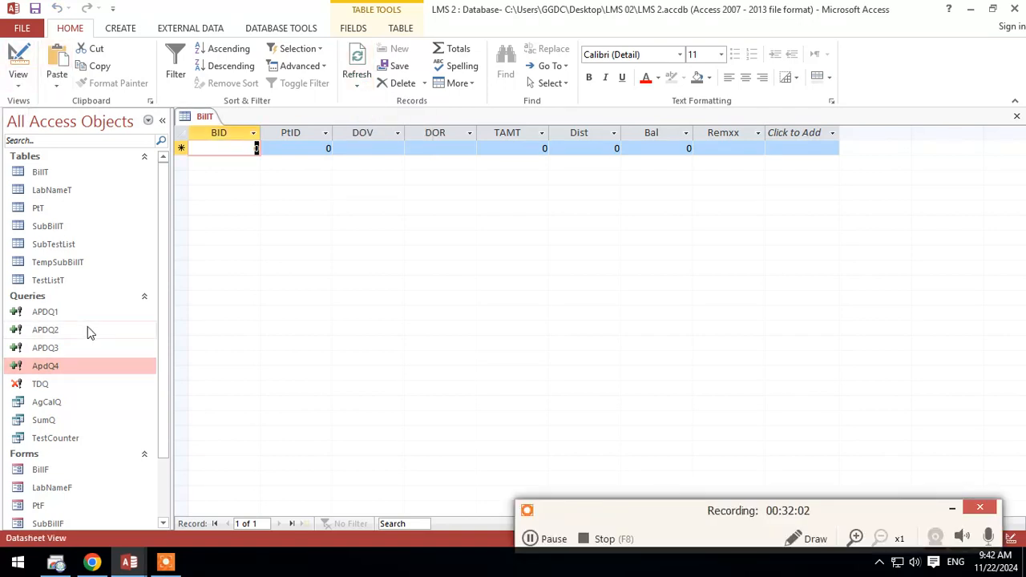
# Step: Open ApdQ4 in Design view and compare its append fields with the columns of BillT
pyautogui.rightClick(58, 368)
pyautogui.click(109, 207)
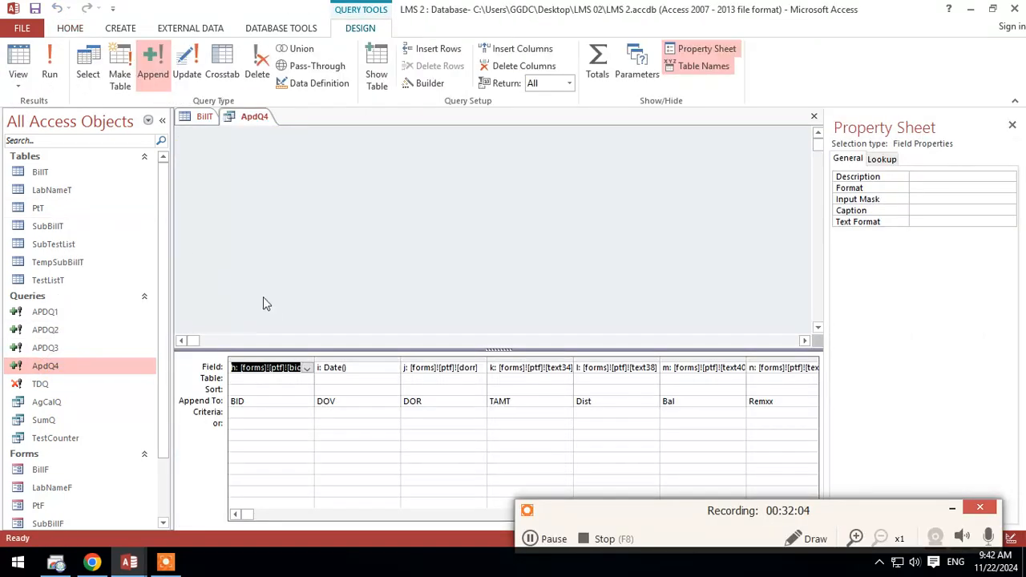
pyautogui.click(202, 116)
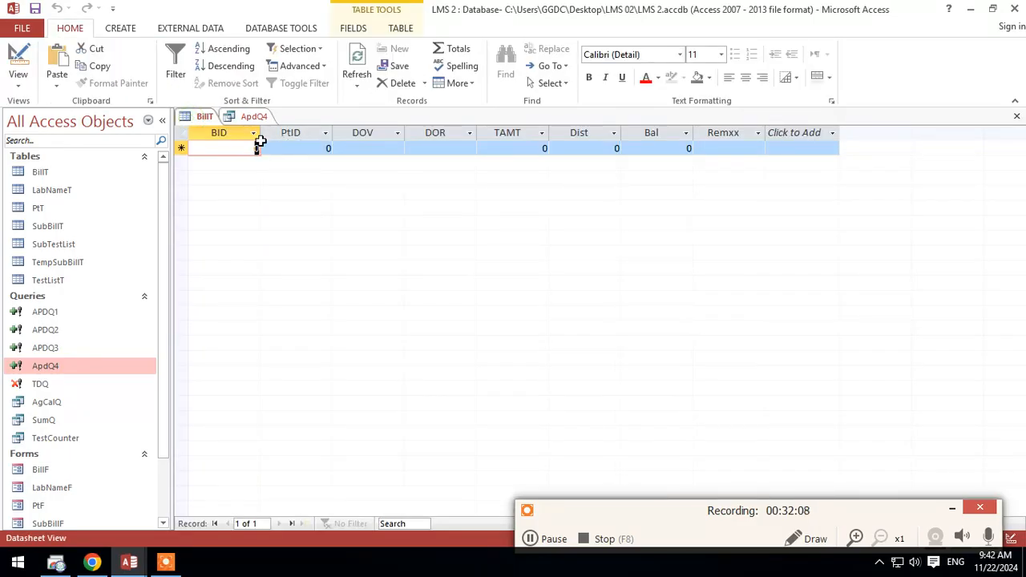
pyautogui.click(255, 116)
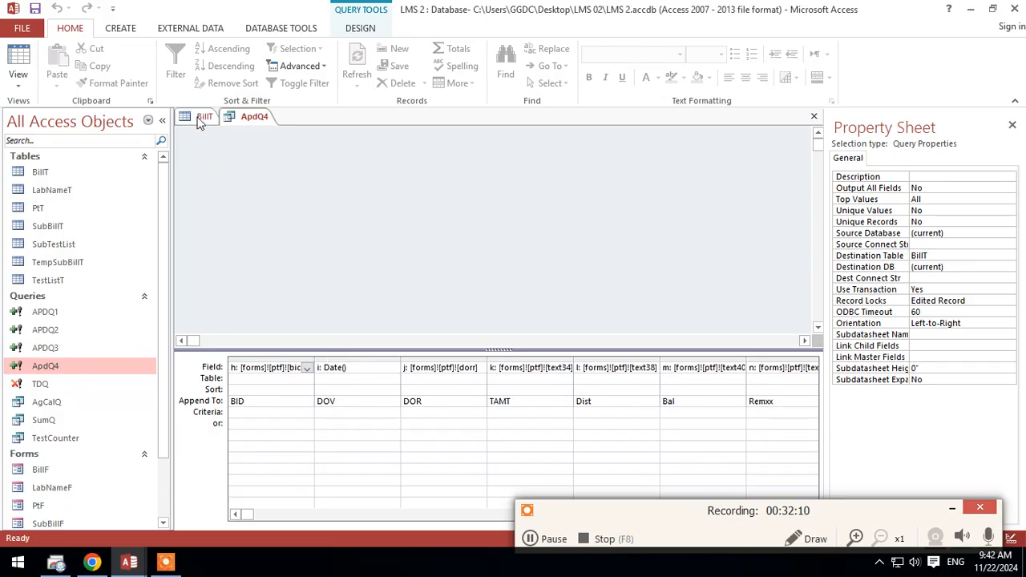
# Step: Open PtF in Design view, inspect the PtID text box, and close the form again
pyautogui.doubleClick(48, 506)
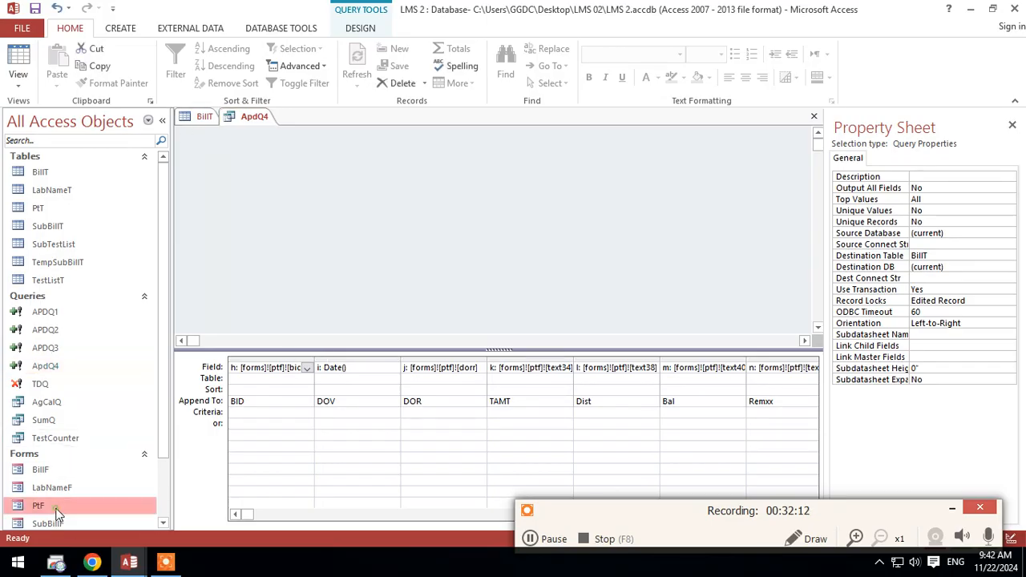
pyautogui.rightClick(433, 83)
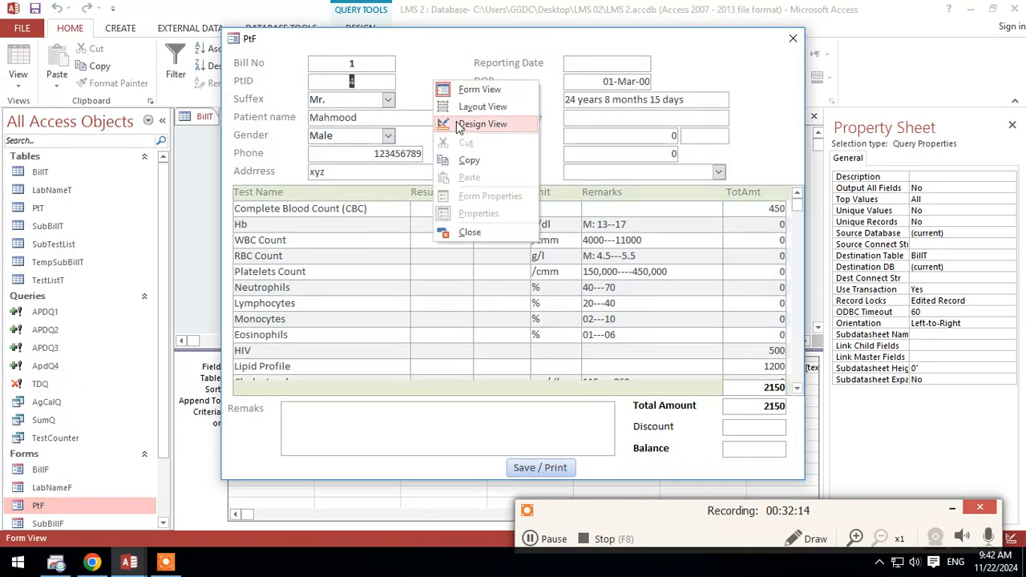
pyautogui.click(481, 128)
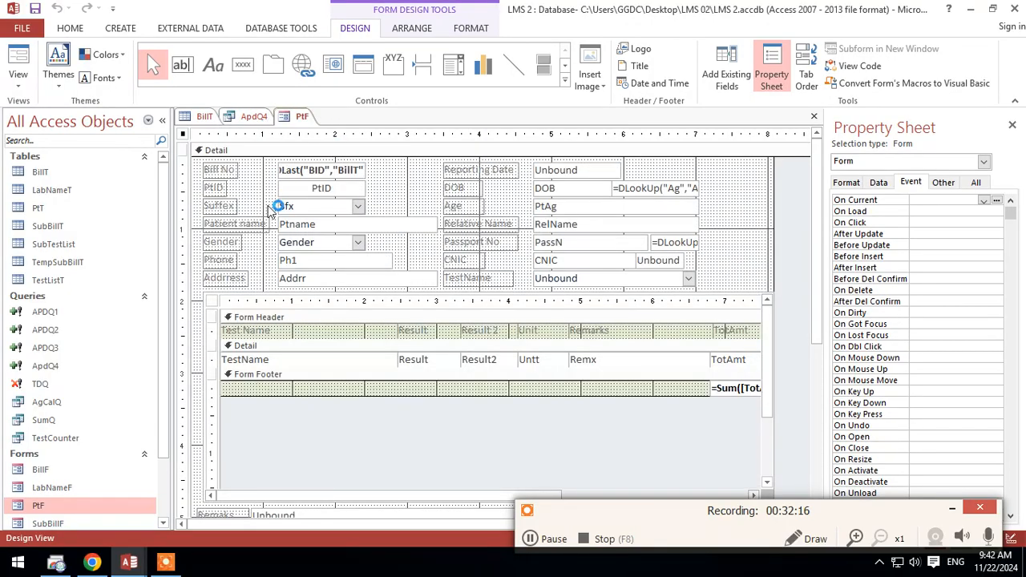
pyautogui.click(323, 189)
pyautogui.rightClick(310, 118)
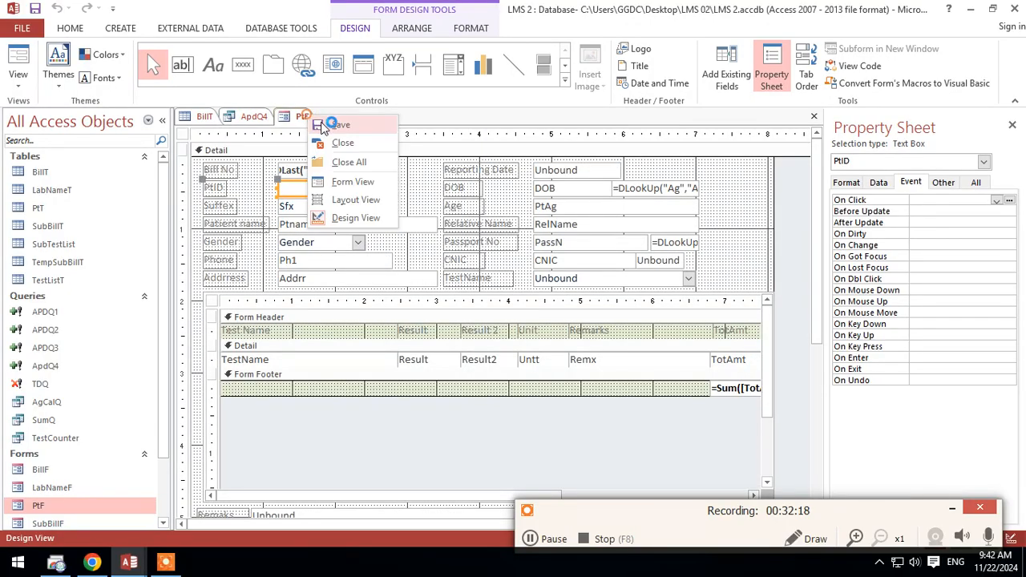
pyautogui.click(340, 142)
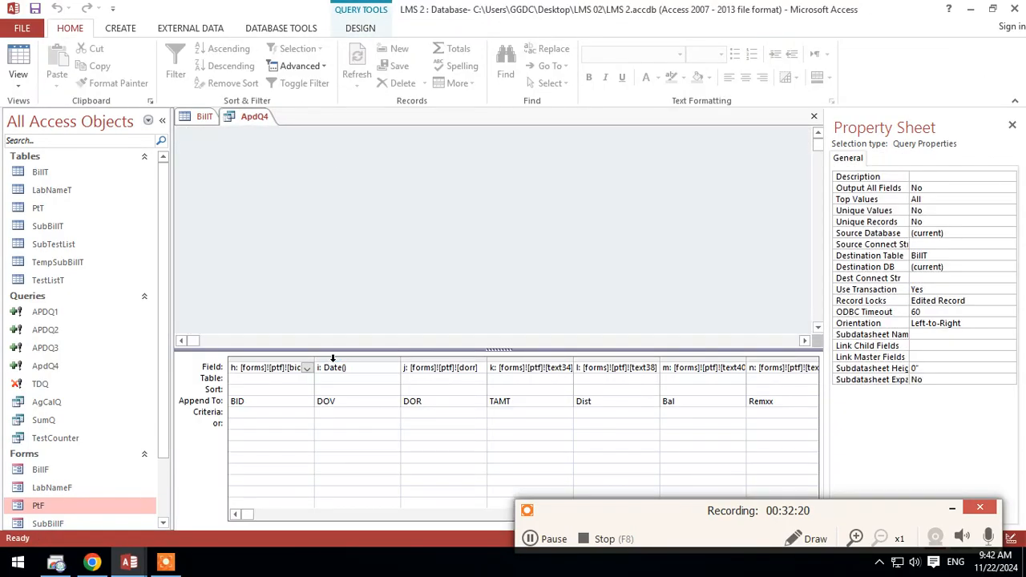
# Step: Insert a blank column before the i: Date() column in the ApdQ4 design grid
pyautogui.click(333, 358)
pyautogui.rightClick(334, 362)
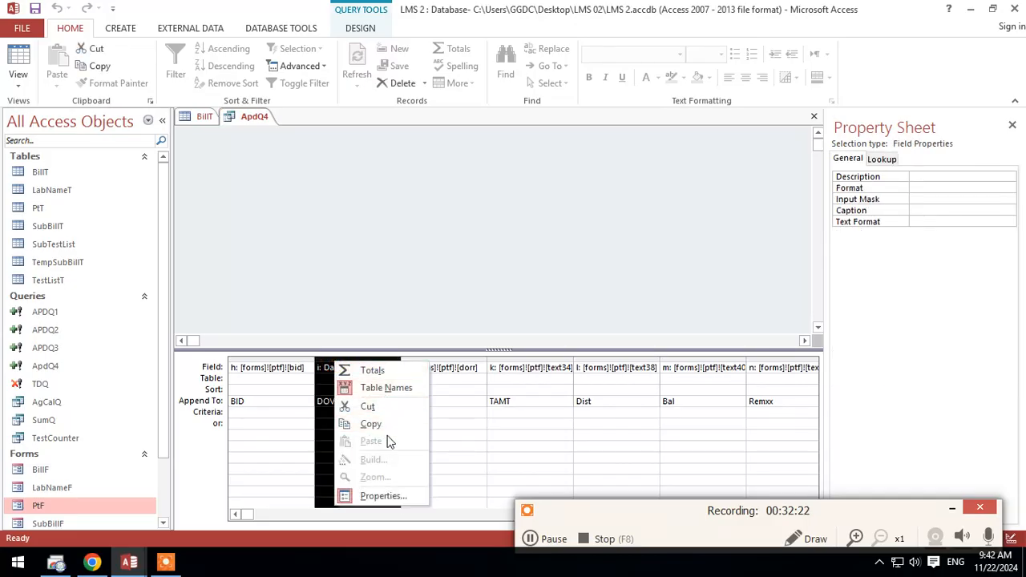
pyautogui.click(116, 28)
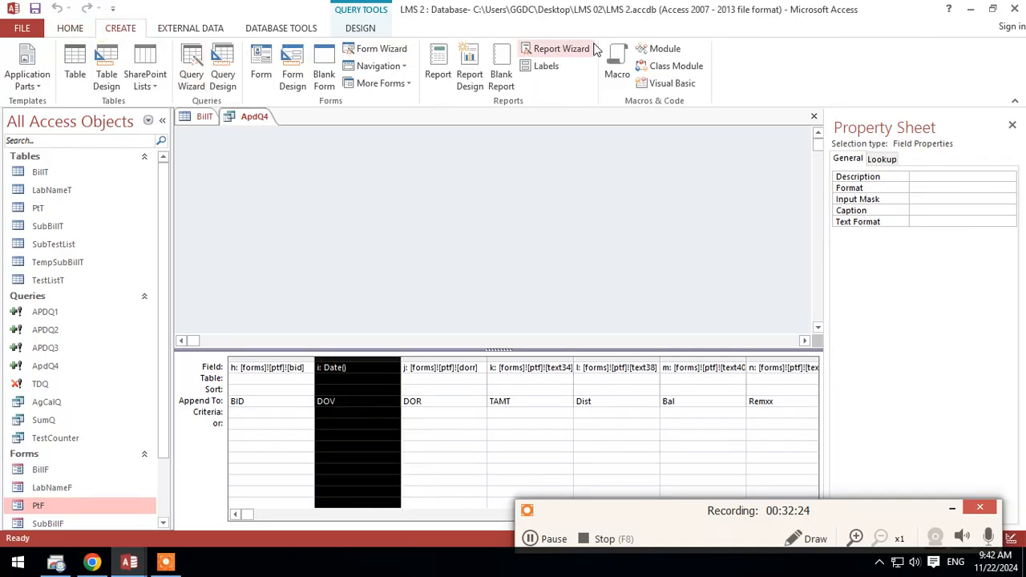
pyautogui.click(363, 29)
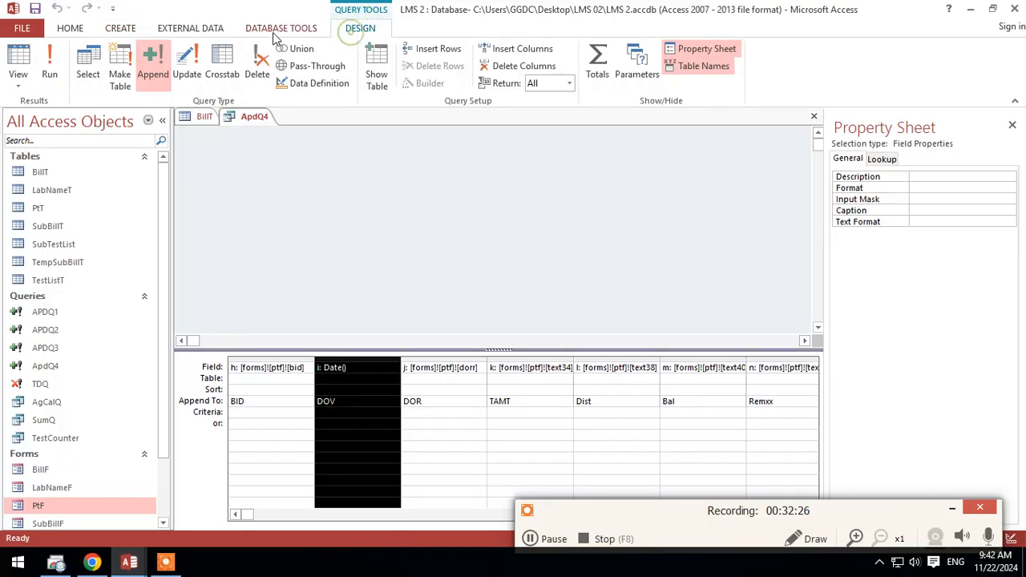
pyautogui.click(522, 48)
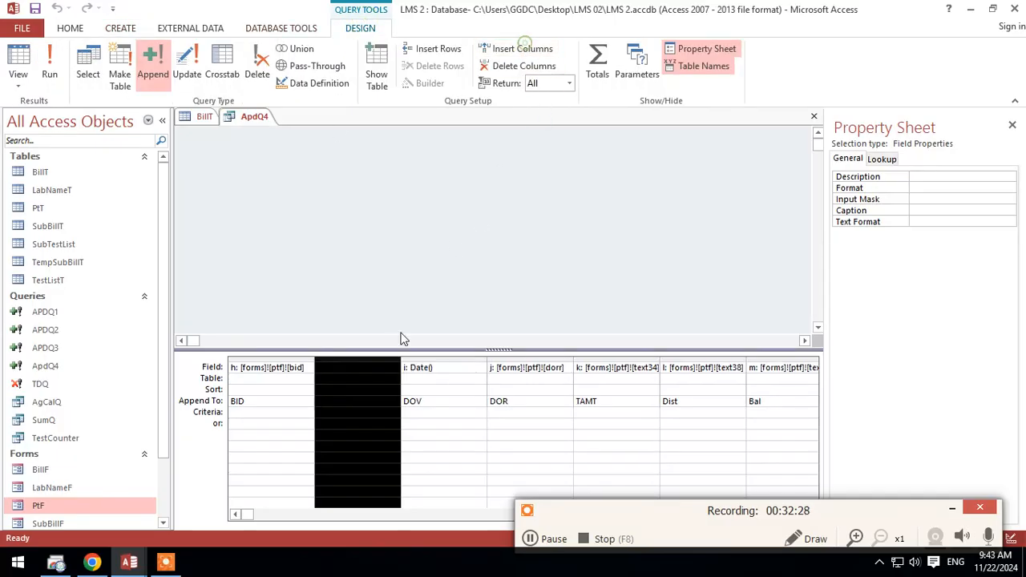
# Step: Enter the expression o: [forms]![ptf]![ptid] as the field of the blank column, with only one colon after the alias
pyautogui.click(402, 340)
pyautogui.click(381, 368)
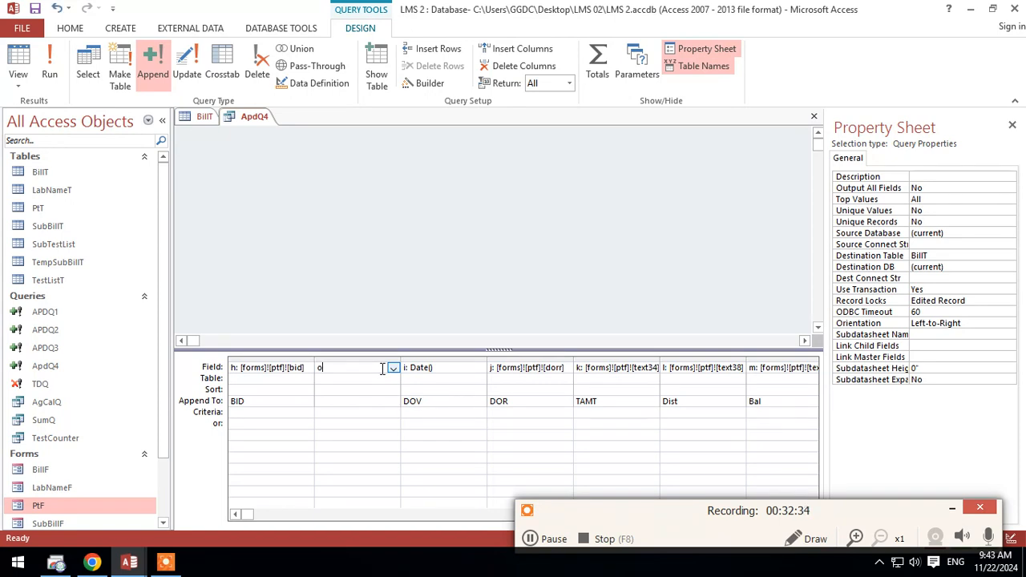
pyautogui.write('o:')
pyautogui.hotkey('ctrl', 'v')
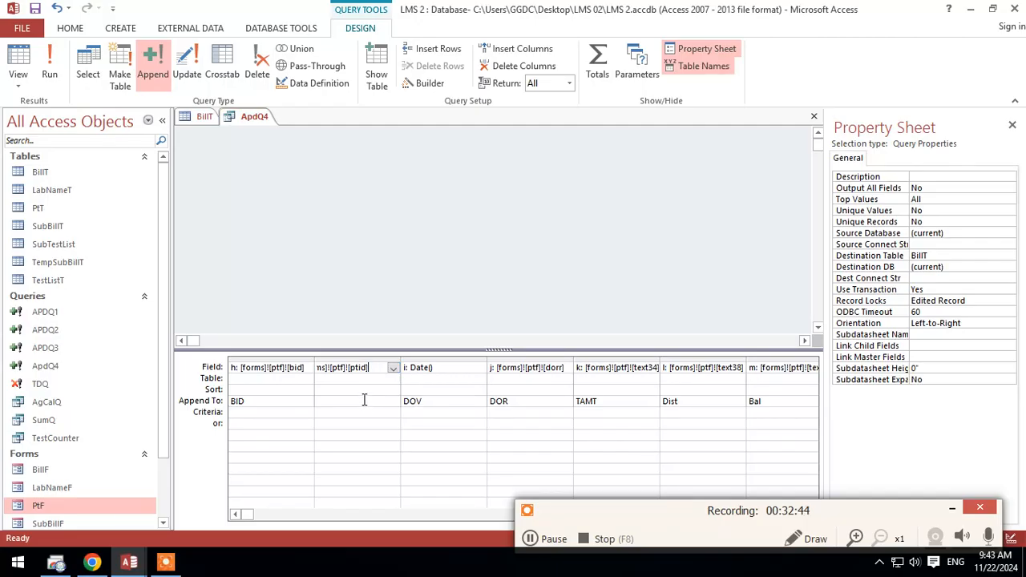
pyautogui.click(364, 399)
pyautogui.click(533, 320)
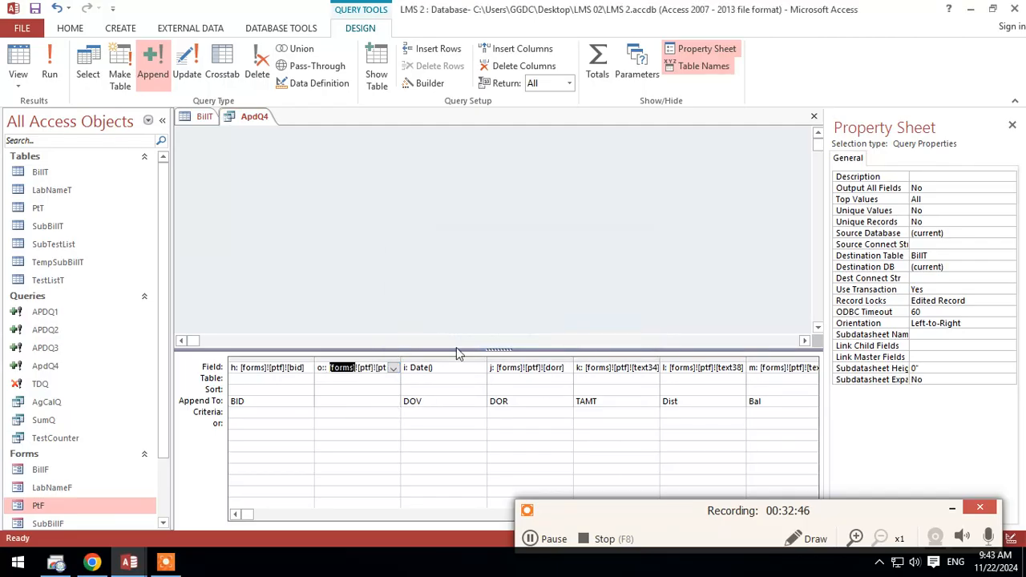
pyautogui.click(353, 368)
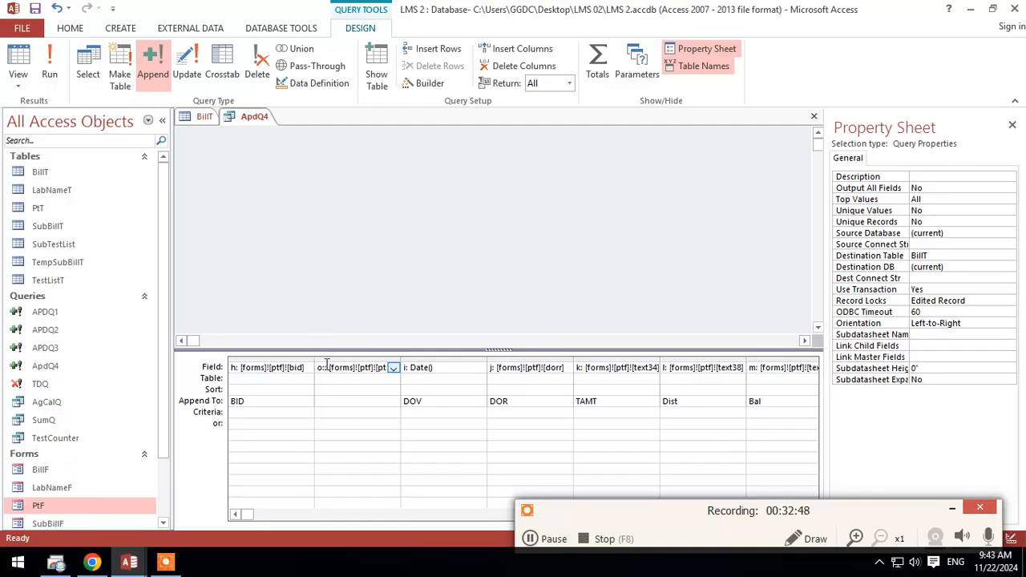
pyautogui.click(326, 366)
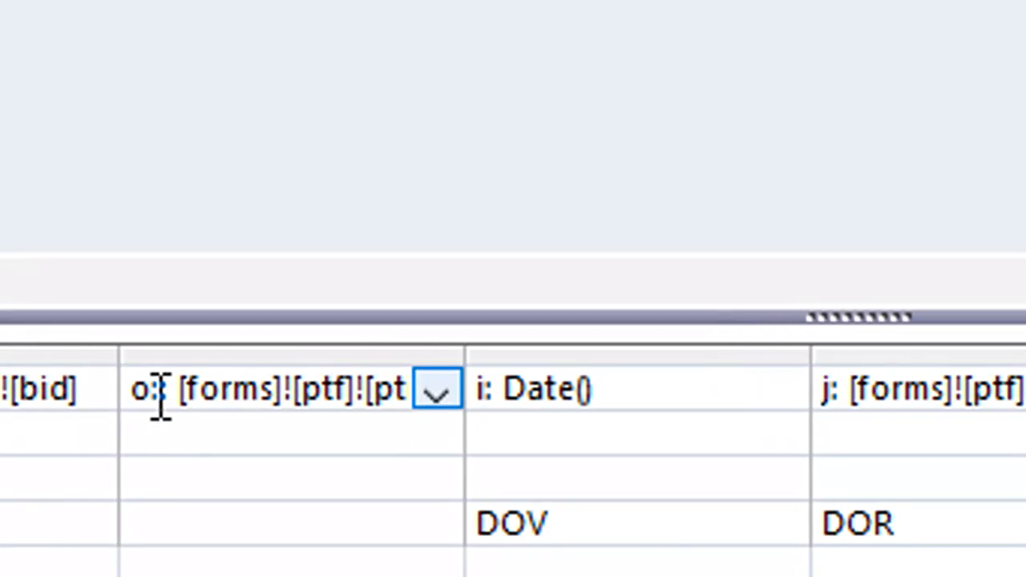
pyautogui.click(56, 389)
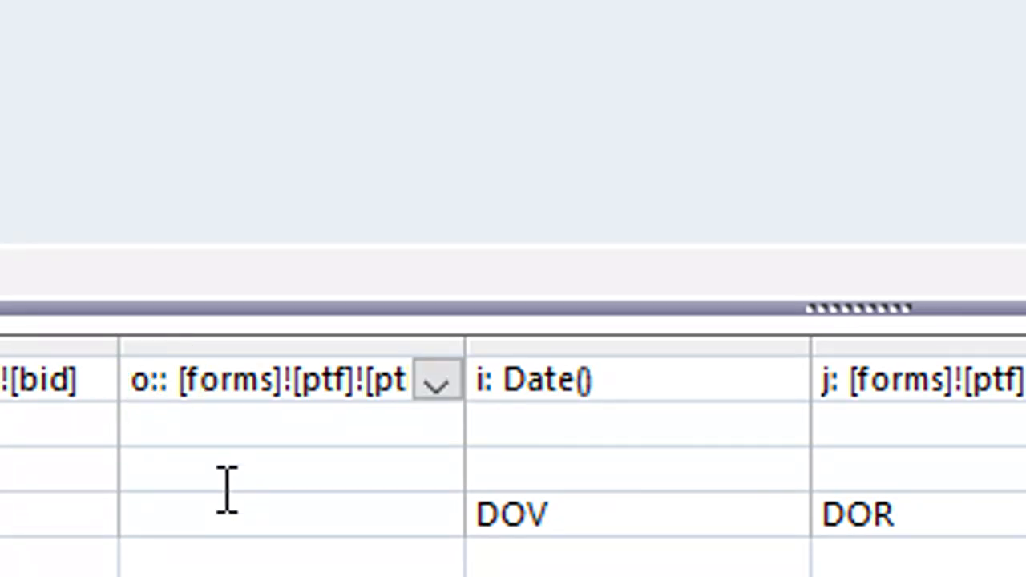
pyautogui.press('Delete')
pyautogui.click(228, 479)
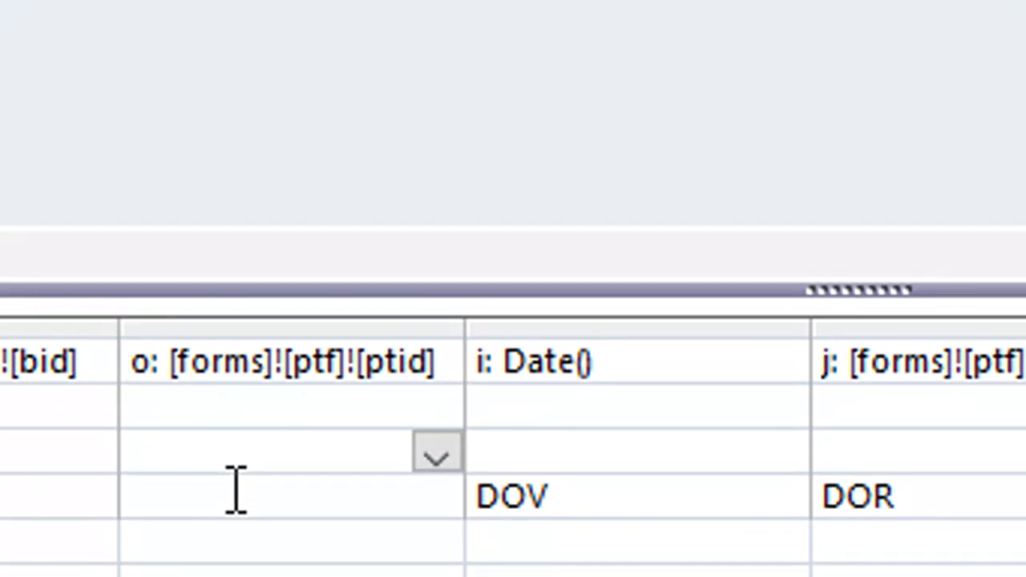
# Step: Set the new column to append to PtID, and save and close the ApdQ4 query
pyautogui.click(374, 520)
pyautogui.click(417, 514)
pyautogui.click(287, 502)
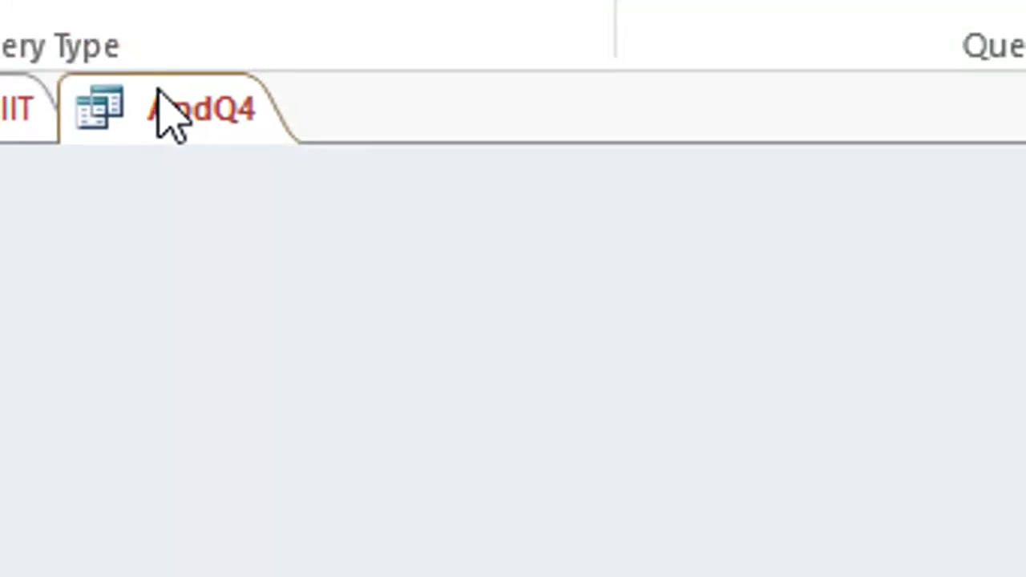
pyautogui.rightClick(158, 90)
pyautogui.click(202, 117)
pyautogui.rightClick(188, 96)
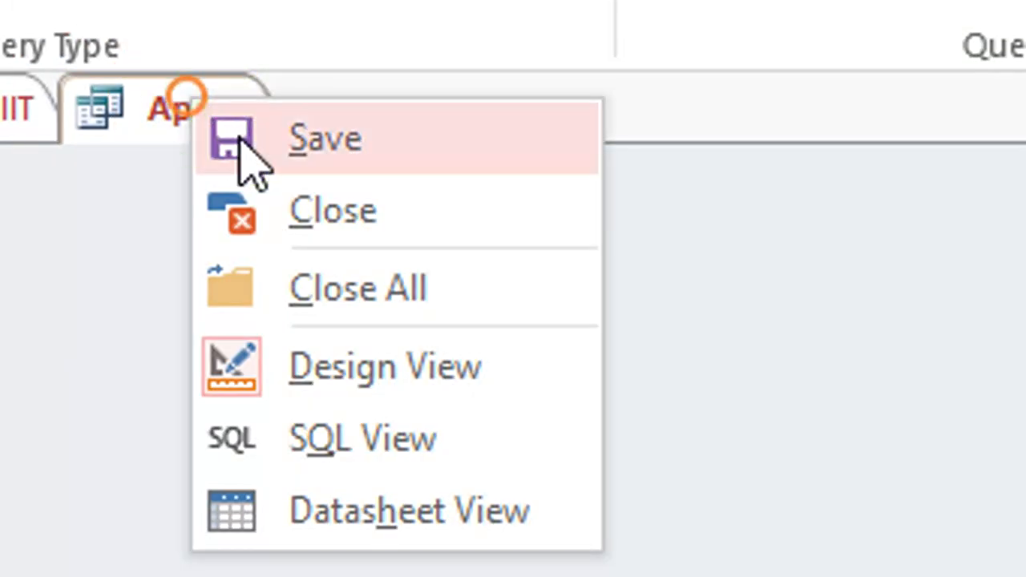
pyautogui.click(210, 235)
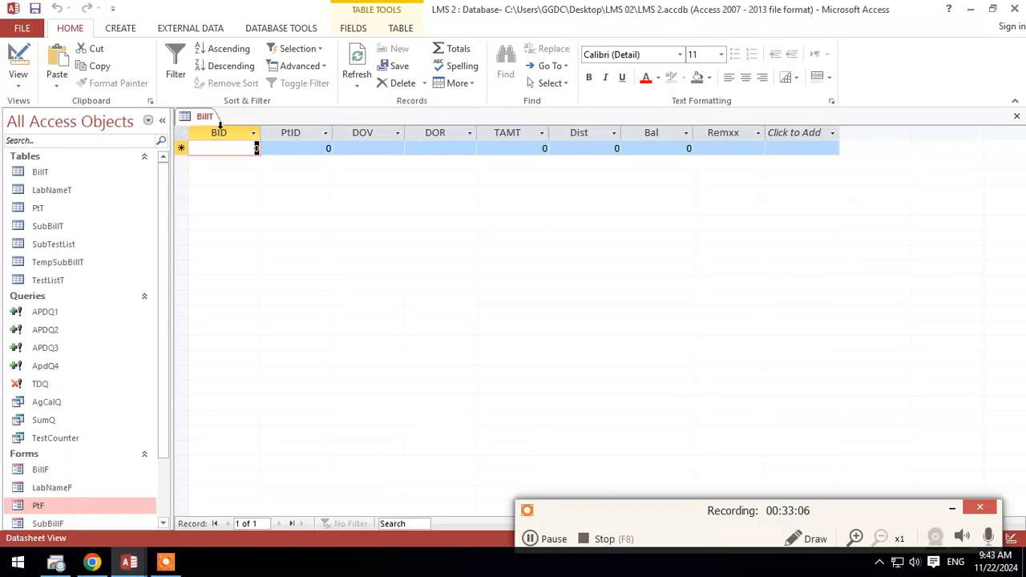
# Step: Open the PtF form, run Save / Print, and refresh the BillT datasheet behind it
pyautogui.rightClick(198, 117)
pyautogui.click(216, 120)
pyautogui.doubleClick(40, 506)
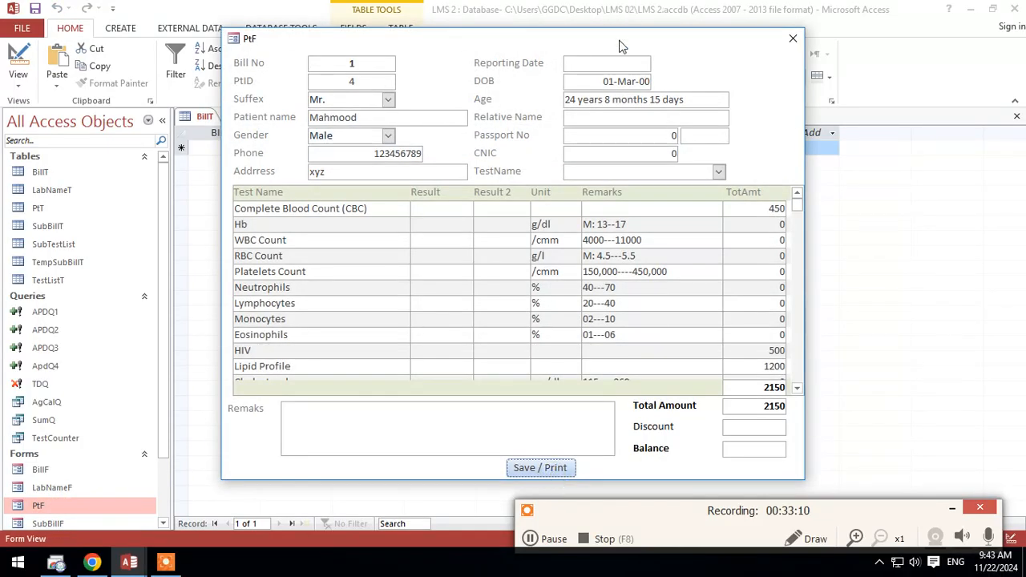
pyautogui.moveTo(620, 40); pyautogui.dragTo(620, 281)
pyautogui.click(364, 80)
pyautogui.click(371, 109)
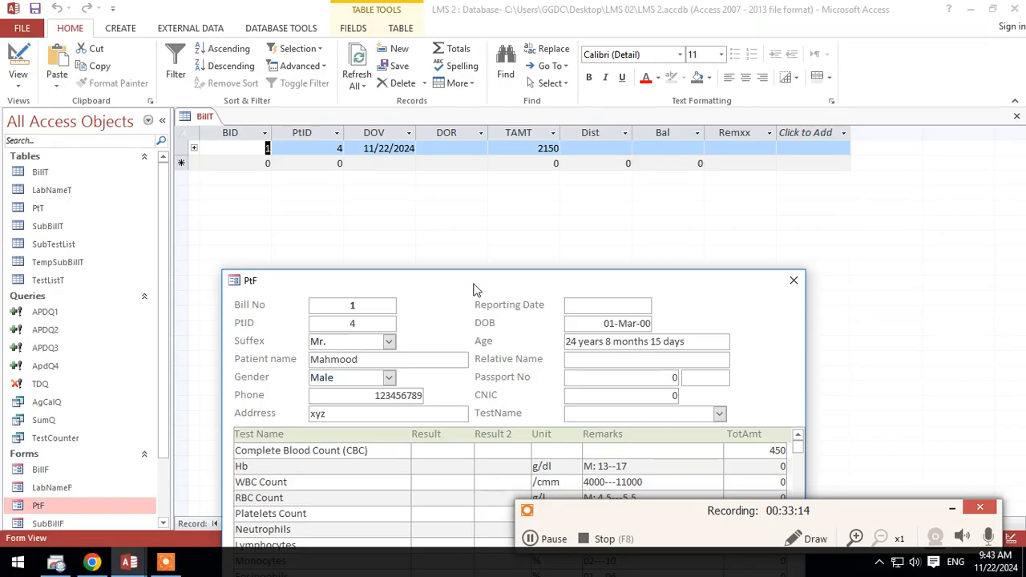
# Step: Compare the appended BillT record with the Bill No, PtID and Reporting Date fields on the PtF form
pyautogui.moveTo(473, 288); pyautogui.dragTo(466, 228)
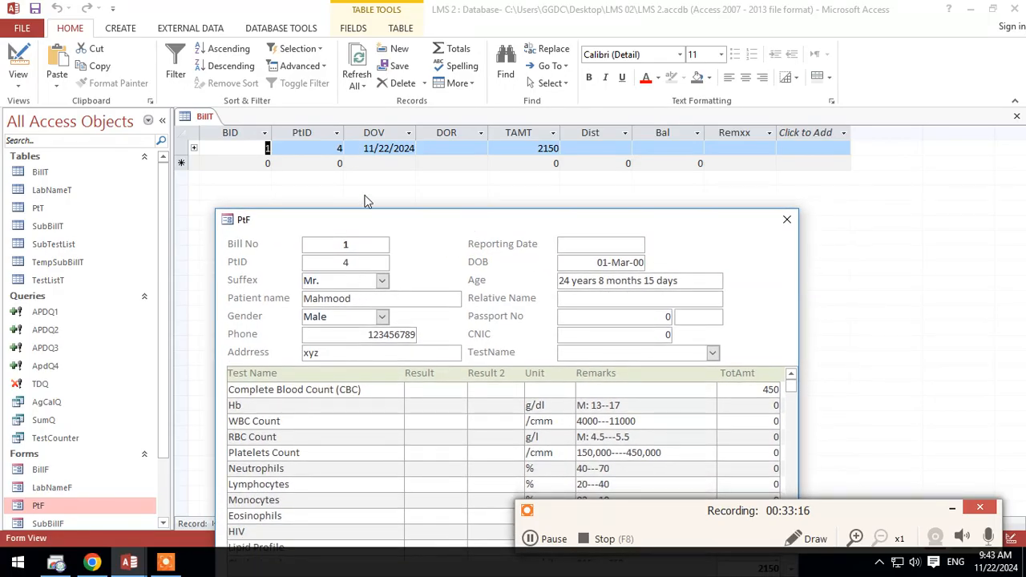
pyautogui.moveTo(374, 224); pyautogui.dragTo(348, 219)
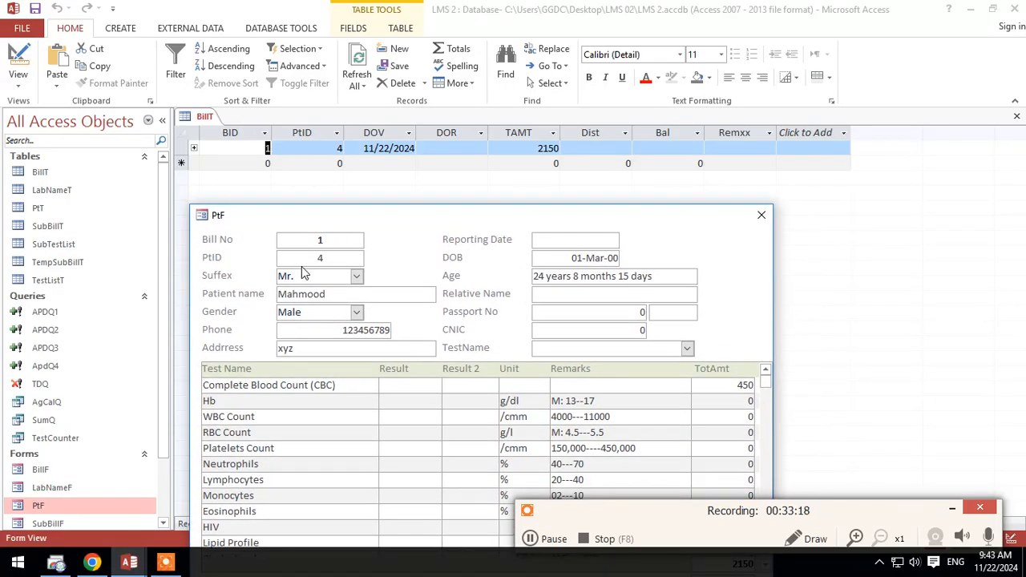
pyautogui.click(343, 240)
pyautogui.moveTo(332, 218); pyautogui.dragTo(328, 237)
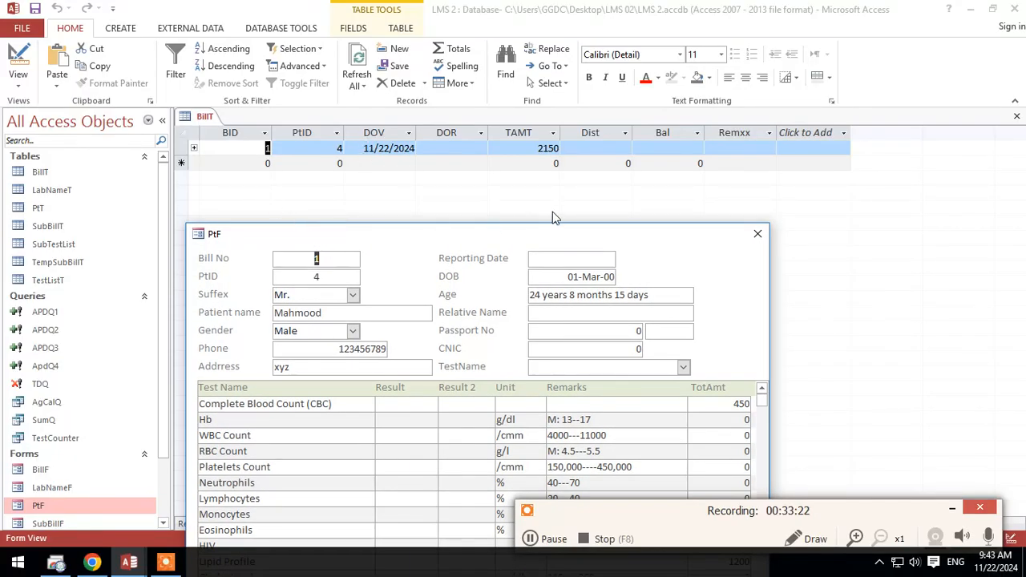
pyautogui.moveTo(542, 241); pyautogui.dragTo(547, 197)
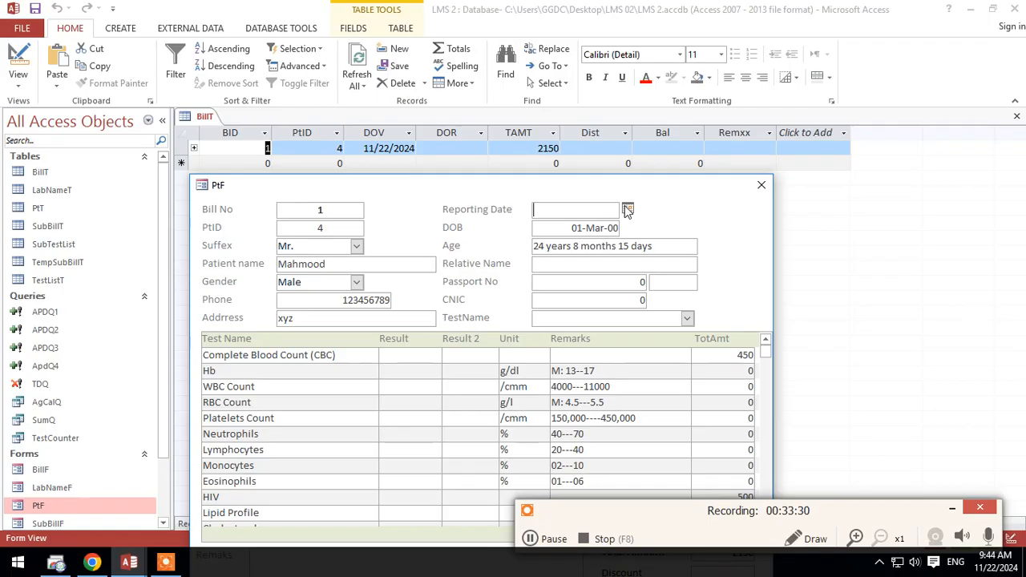
# Step: Delete the test record with BID 1 from the BillT table
pyautogui.click(628, 209)
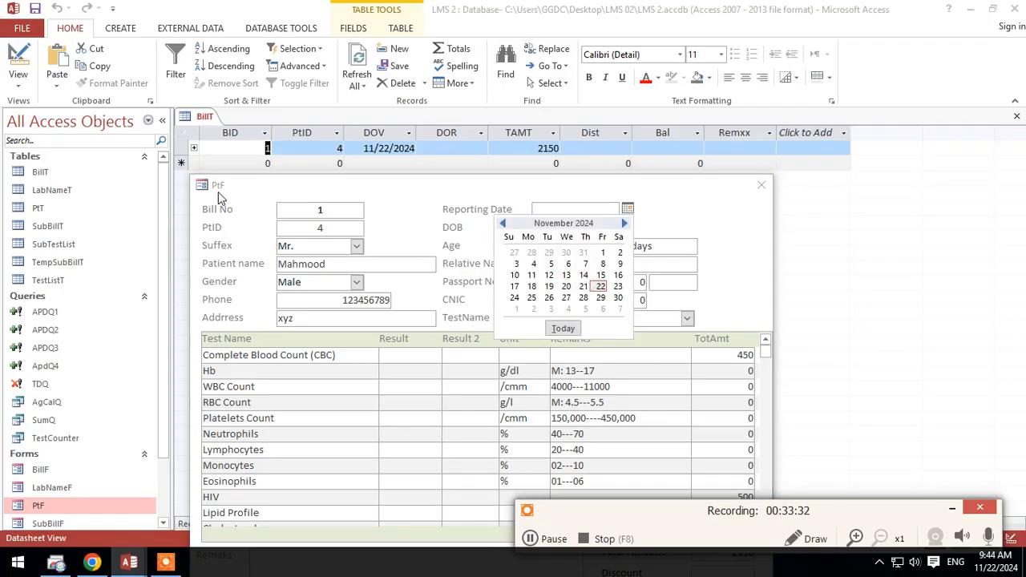
pyautogui.click(183, 148)
pyautogui.click(182, 148)
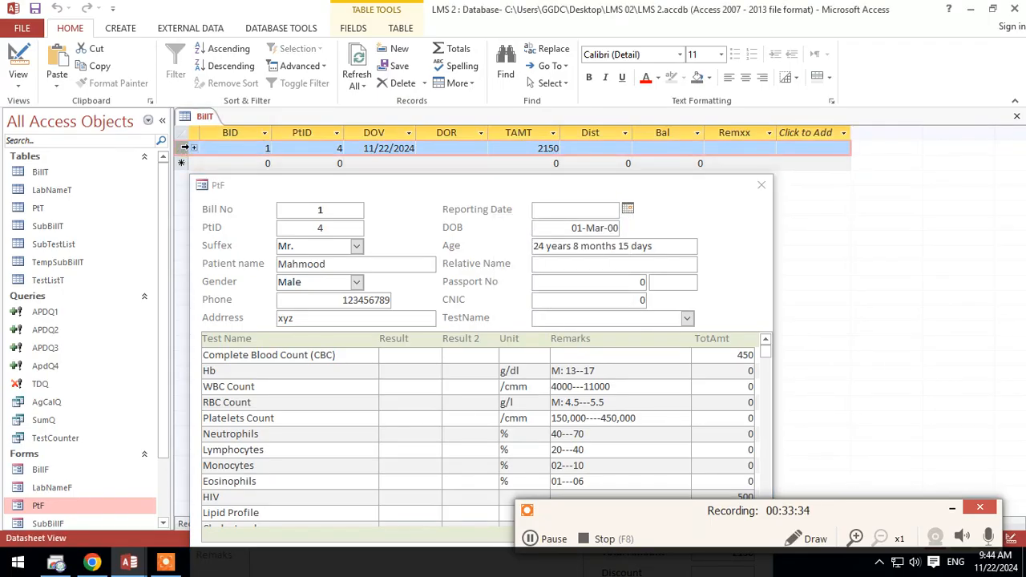
pyautogui.press('Delete')
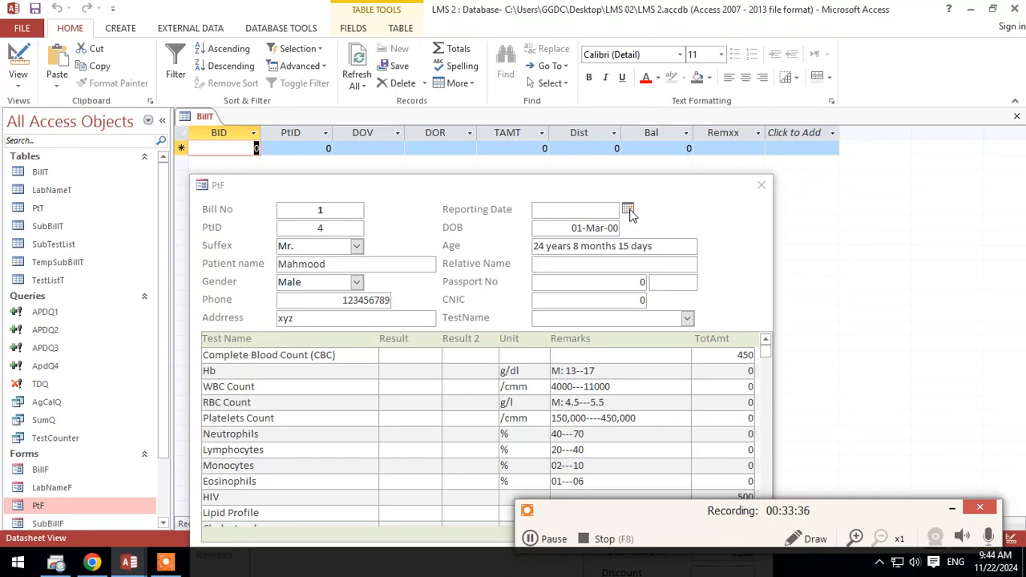
# Step: On the PtF form, set the Reporting Date to 11/22/2024, the discount to 150 and the remarks to "spec person"
pyautogui.click(628, 209)
pyautogui.click(599, 284)
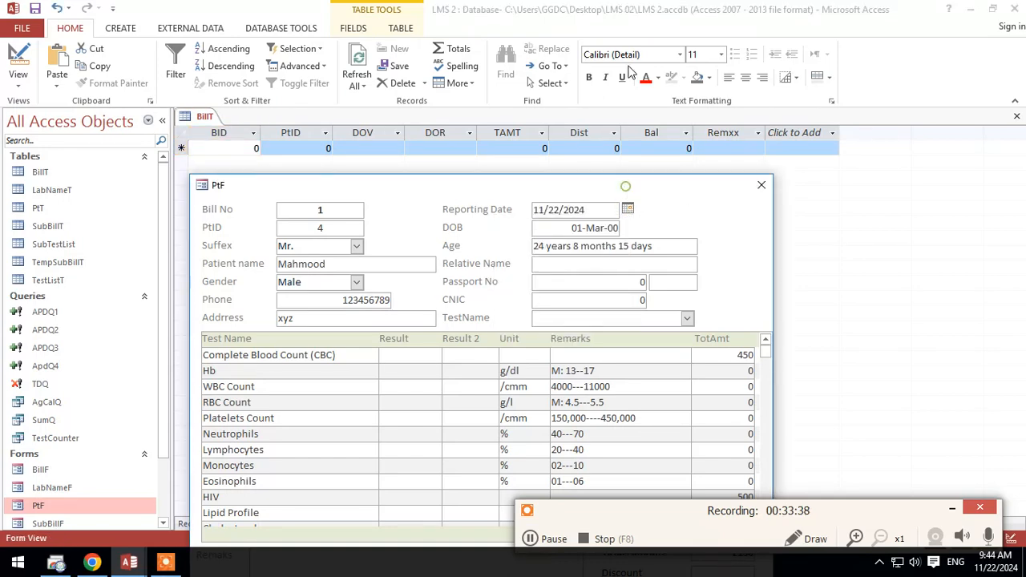
pyautogui.moveTo(631, 192); pyautogui.dragTo(631, 30)
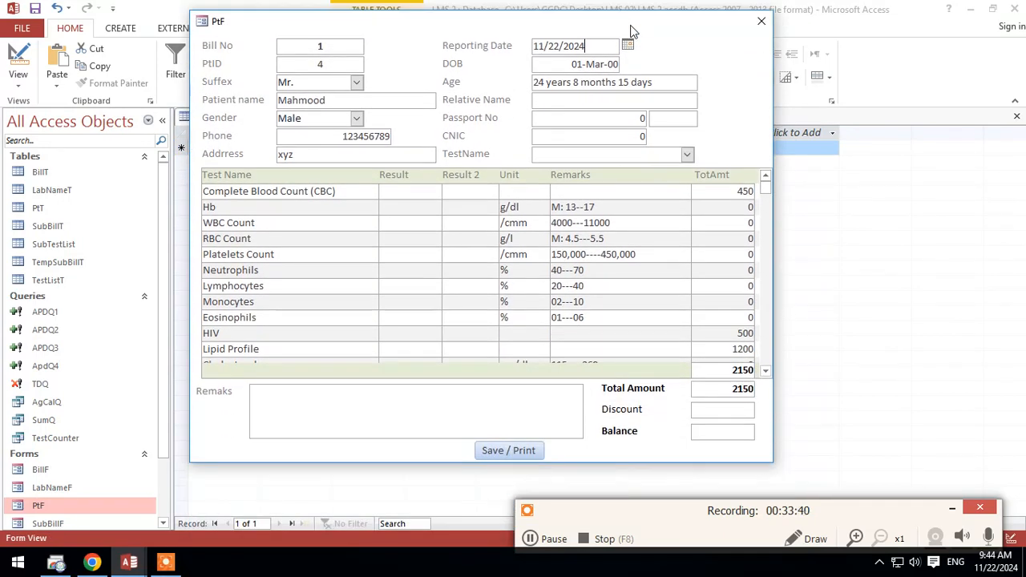
pyautogui.click(747, 410)
pyautogui.write('150')
pyautogui.press('Tab')
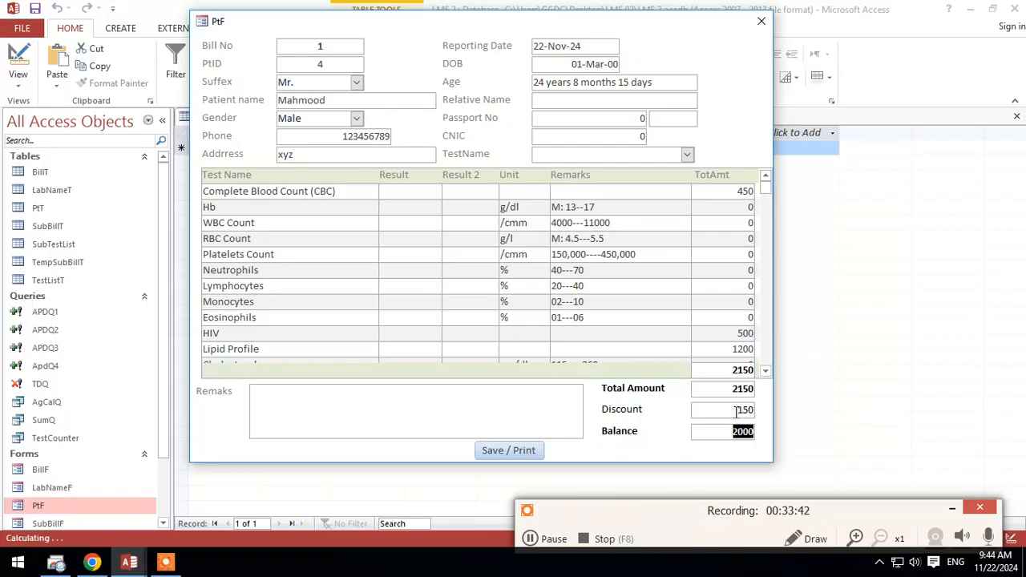
pyautogui.click(526, 424)
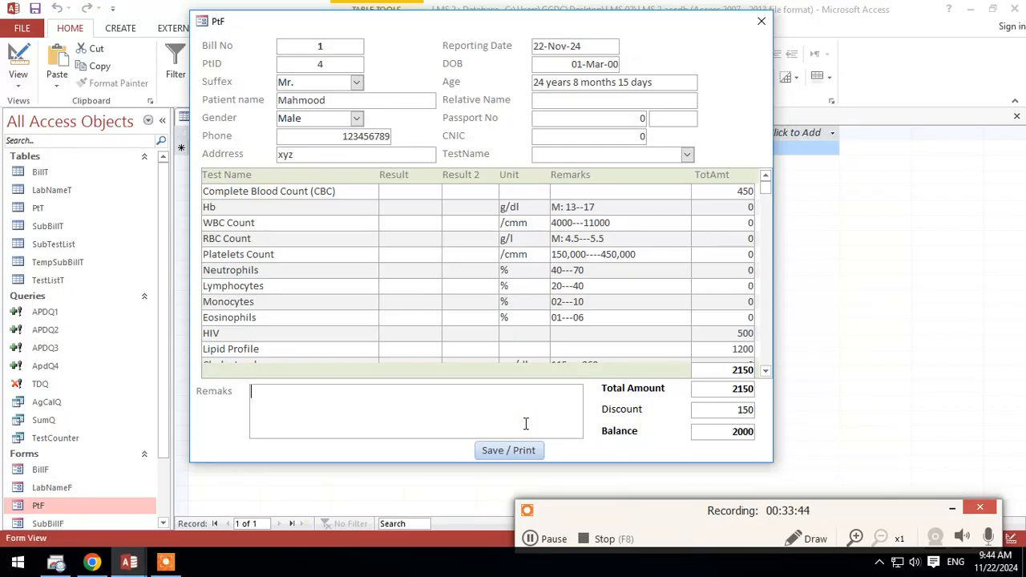
pyautogui.write('spec person')
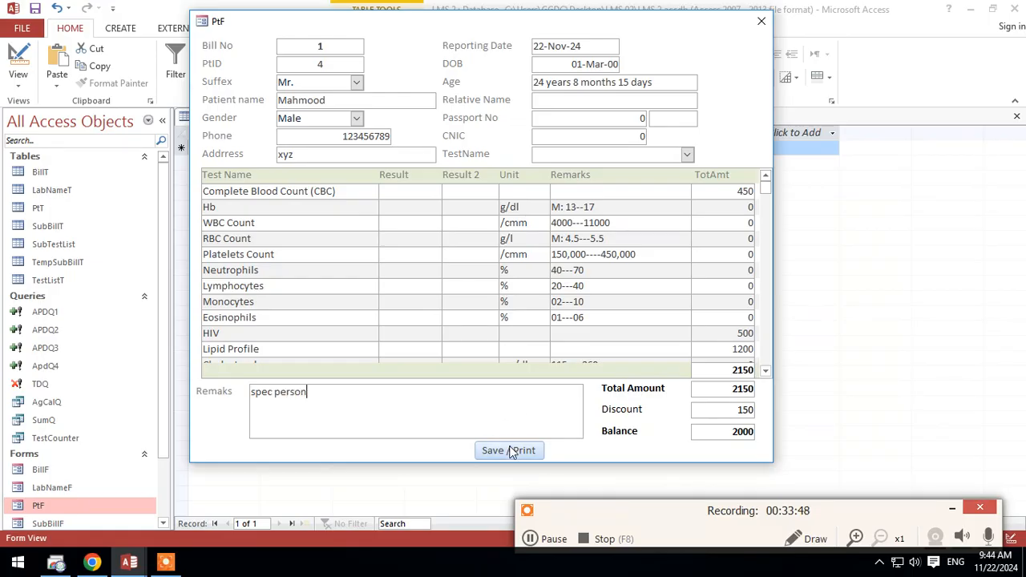
# Step: Refresh the BillT datasheet to check its records before saving the completed bill
pyautogui.moveTo(517, 15); pyautogui.dragTo(511, 237)
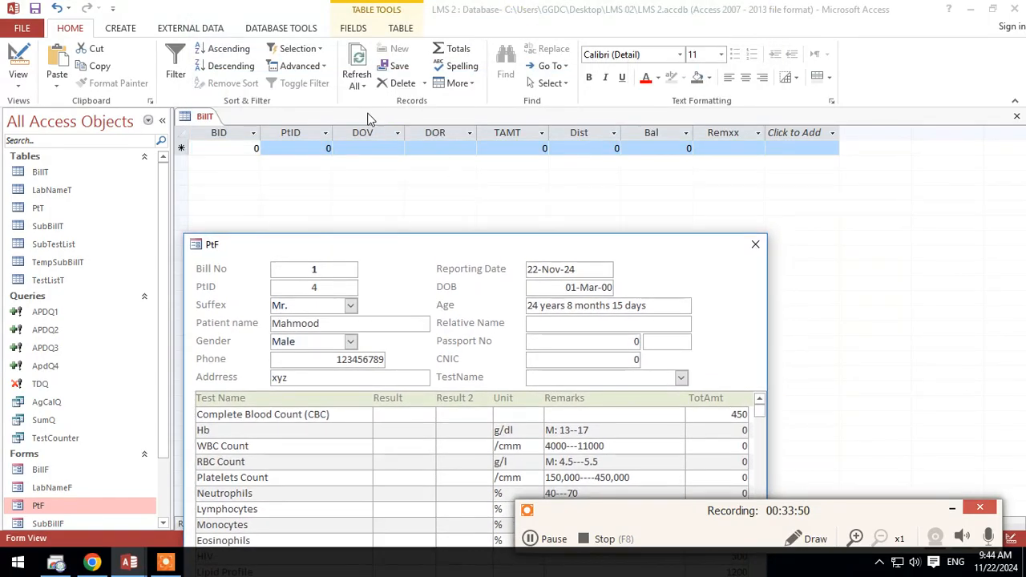
pyautogui.click(358, 80)
pyautogui.click(382, 104)
pyautogui.click(365, 87)
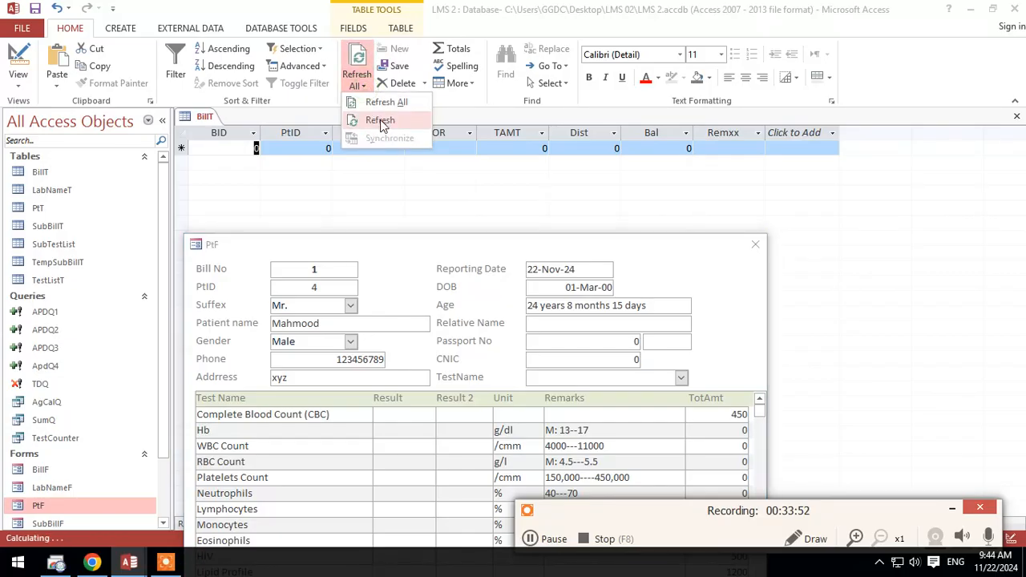
pyautogui.click(382, 118)
# Step: Run Save / Print on the completed PtF form and refresh BillT to load the appended record
pyautogui.moveTo(432, 237); pyautogui.dragTo(459, 10)
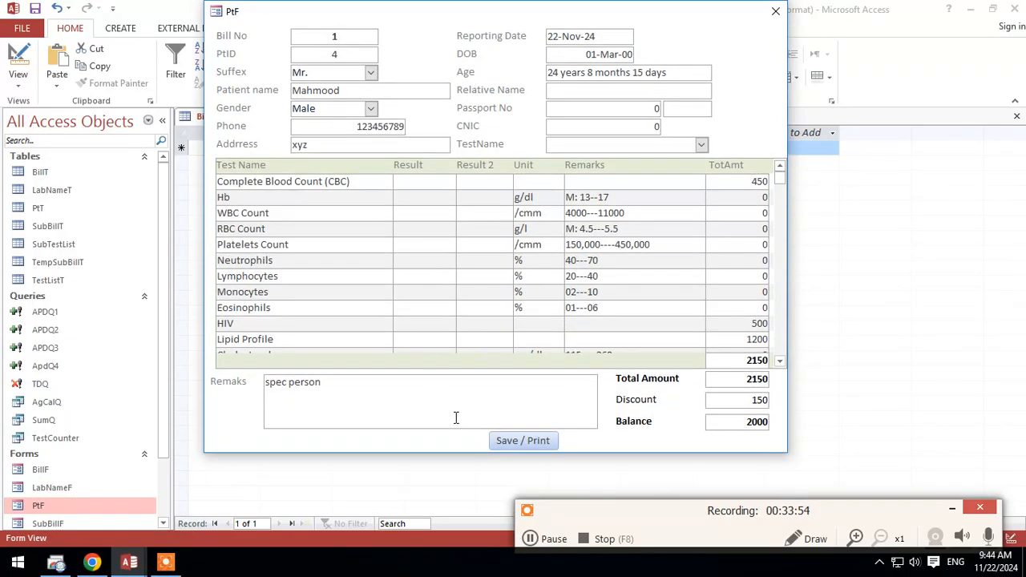
pyautogui.click(521, 441)
pyautogui.moveTo(703, 9); pyautogui.dragTo(680, 194)
pyautogui.click(362, 86)
pyautogui.click(369, 114)
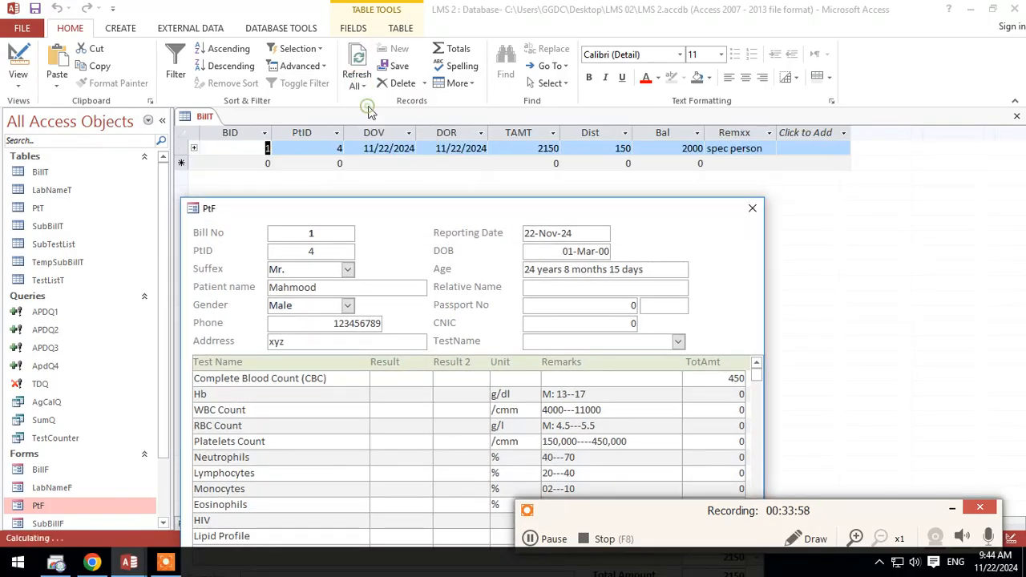
# Step: Examine the new BillT record's PtID, DOV, DOR, TAMT, Dist and Bal values against the PtF form
pyautogui.moveTo(449, 218); pyautogui.dragTo(459, 230)
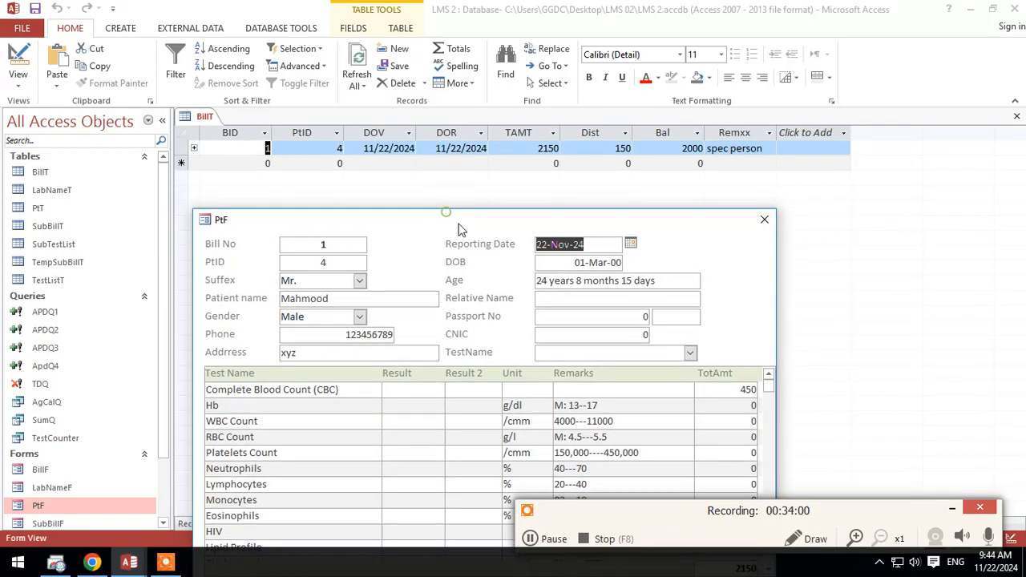
pyautogui.moveTo(273, 148); pyautogui.dragTo(397, 154)
pyautogui.click(398, 148)
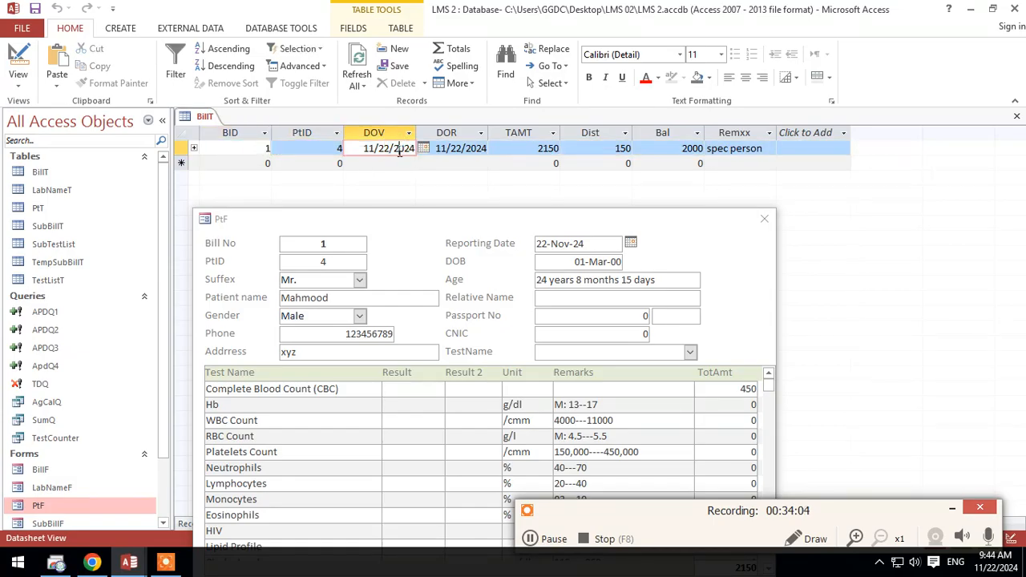
pyautogui.click(453, 149)
pyautogui.moveTo(530, 147); pyautogui.dragTo(572, 147)
pyautogui.press('Tab')
pyautogui.press('Tab')
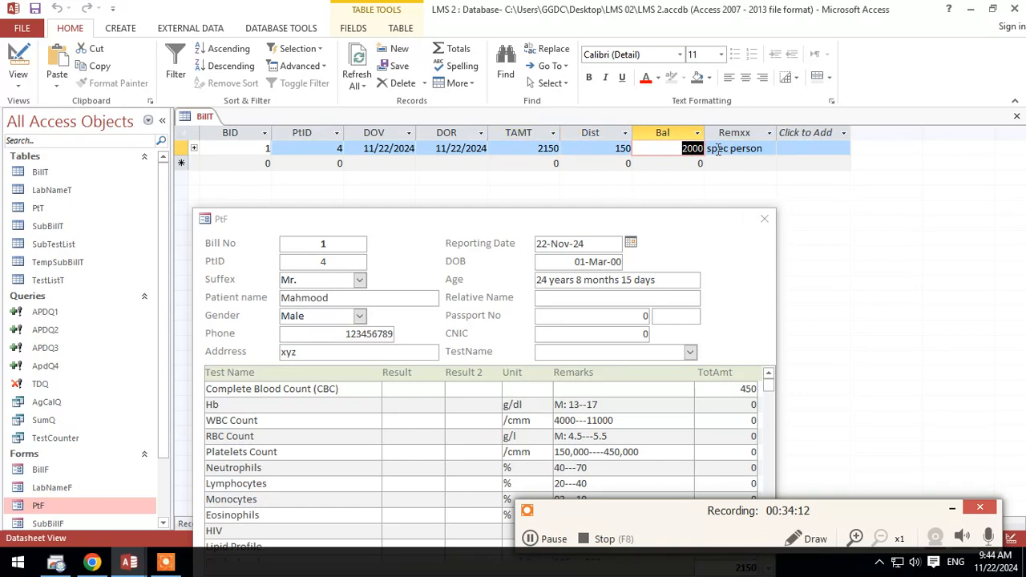
# Step: Check the BillT record's Remxx value against the remarks on the PtF form, and close the form
pyautogui.moveTo(772, 147); pyautogui.dragTo(709, 148)
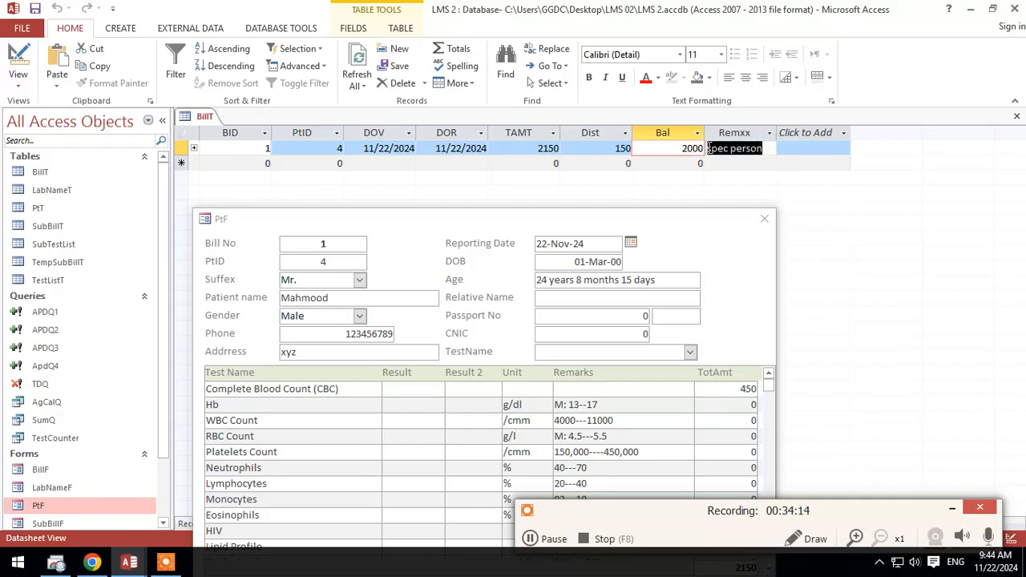
pyautogui.moveTo(666, 228); pyautogui.dragTo(682, 174)
pyautogui.rightClick(682, 181)
pyautogui.click(706, 193)
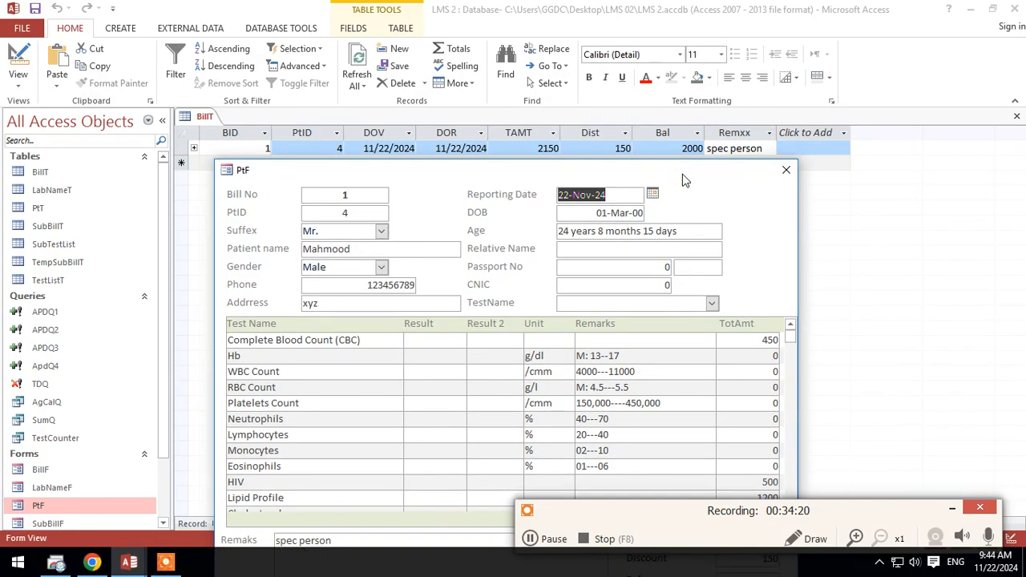
pyautogui.rightClick(682, 174)
pyautogui.click(718, 185)
pyautogui.click(786, 171)
# Step: Open BillT in Design View and add a Short Text field named Drrr below Remxx
pyautogui.rightClick(206, 117)
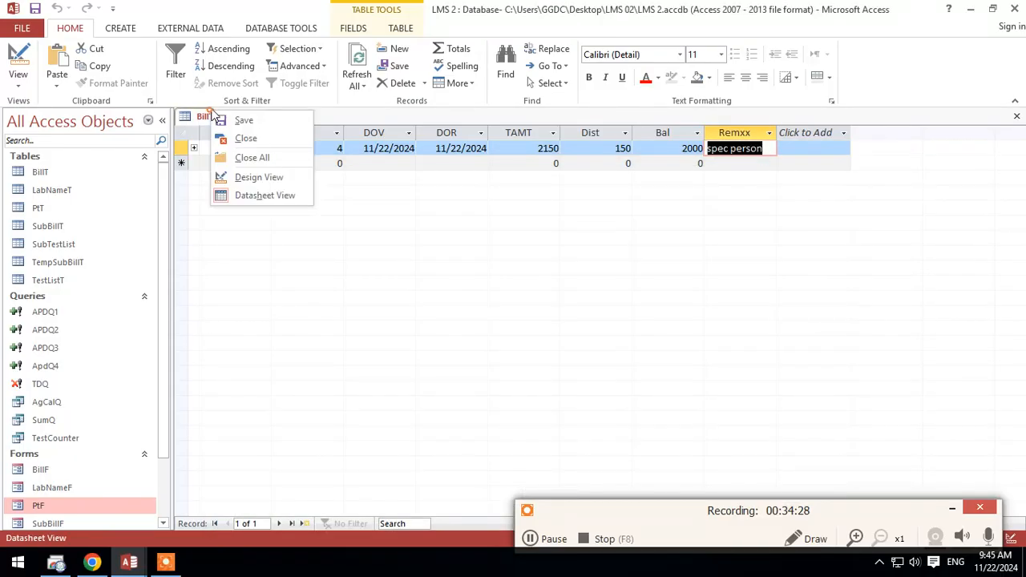
pyautogui.click(259, 196)
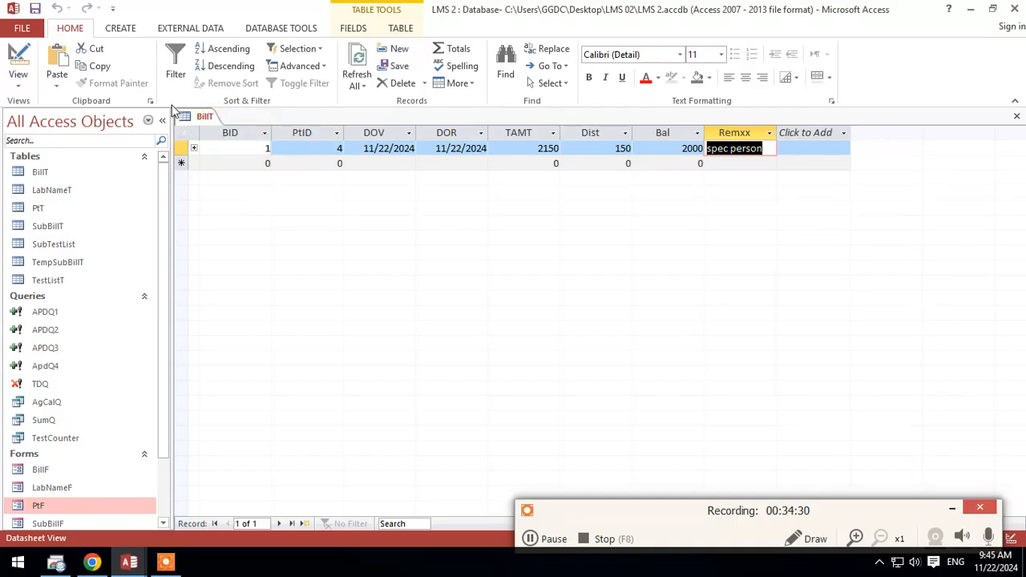
pyautogui.rightClick(194, 122)
pyautogui.click(240, 187)
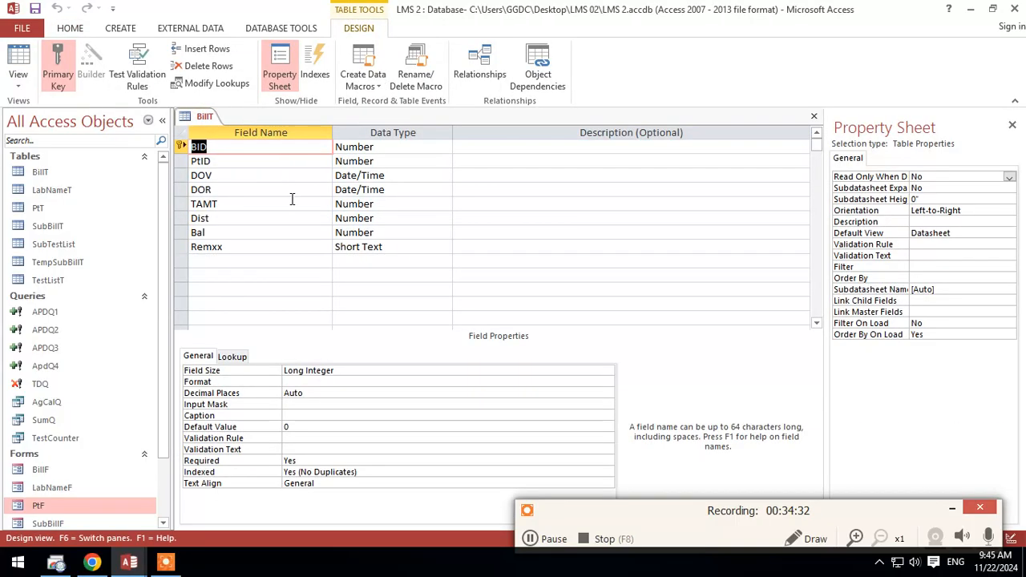
pyautogui.click(228, 265)
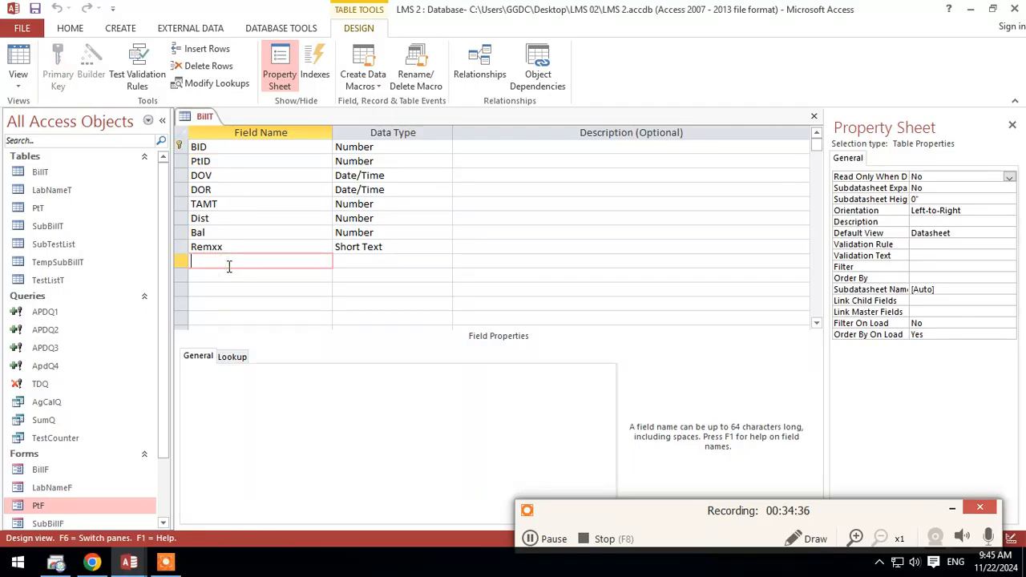
pyautogui.write('Dr')
pyautogui.write('rr')
pyautogui.press('Down')
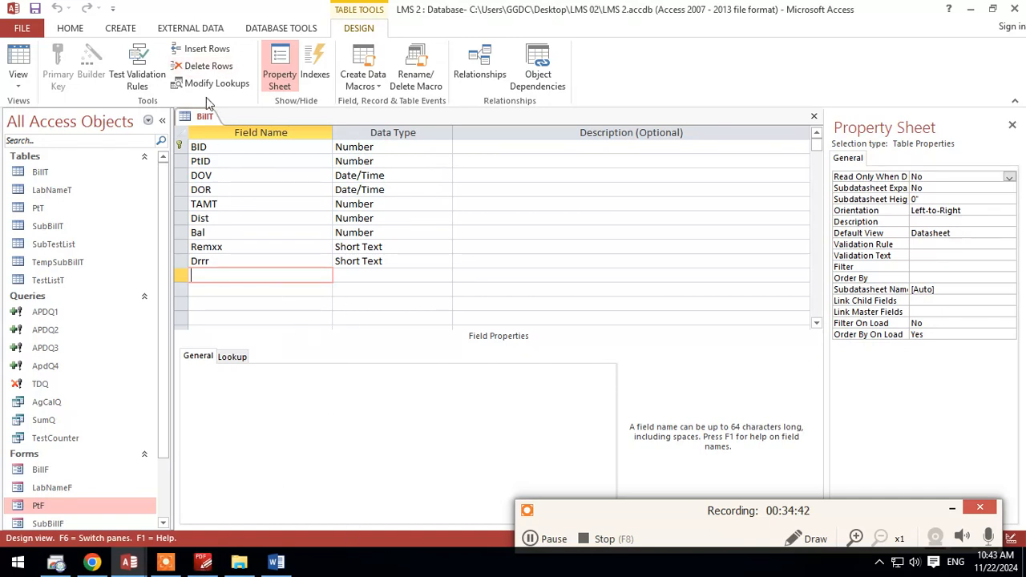
# Step: Close the BillT table, keeping its design change
pyautogui.rightClick(204, 117)
pyautogui.rightClick(202, 119)
pyautogui.rightClick(213, 117)
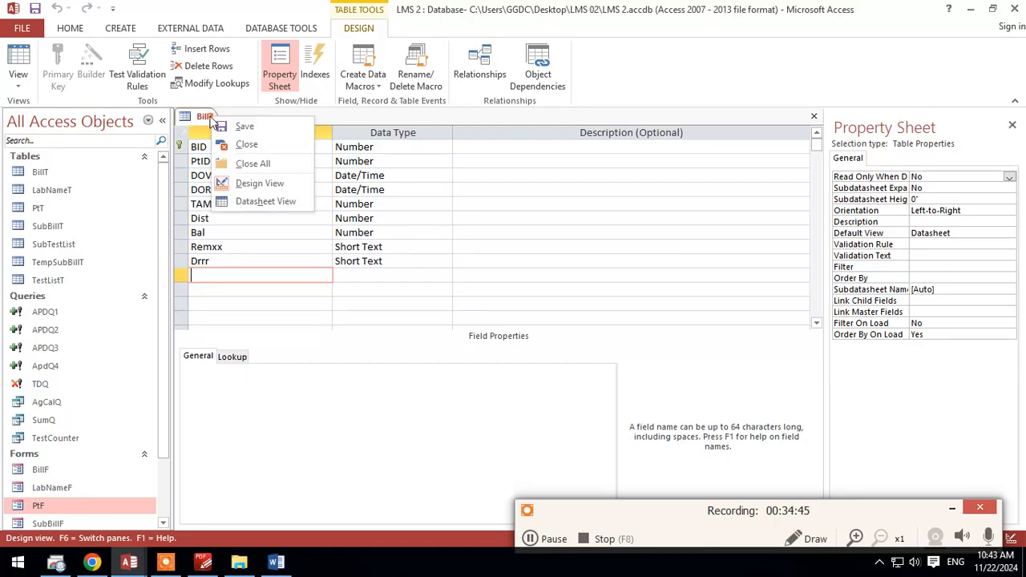
pyautogui.click(241, 148)
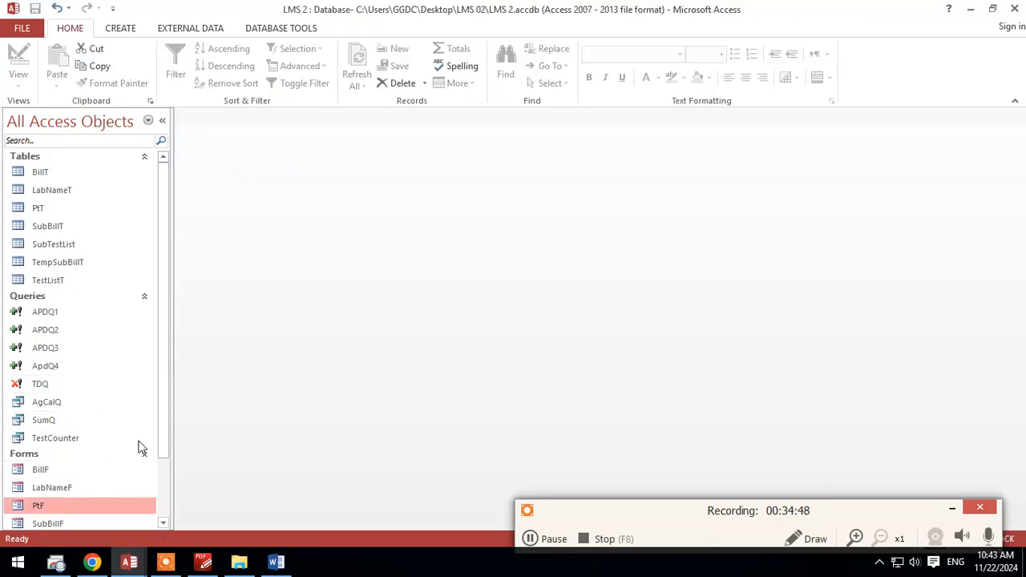
# Step: Open the PtF form in Design View and close the property sheet
pyautogui.scroll(-2, 140, 429)
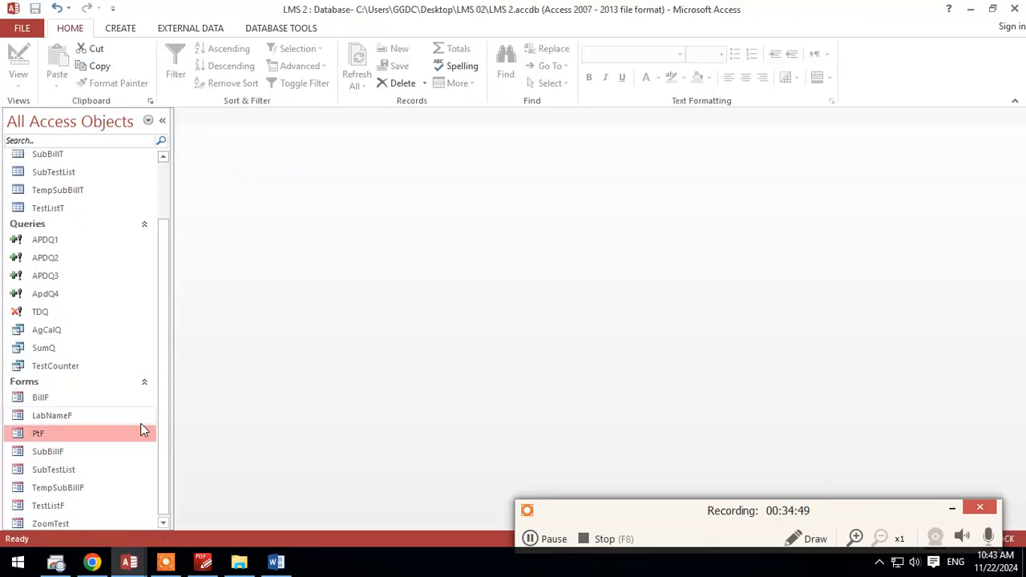
pyautogui.rightClick(58, 442)
pyautogui.click(120, 275)
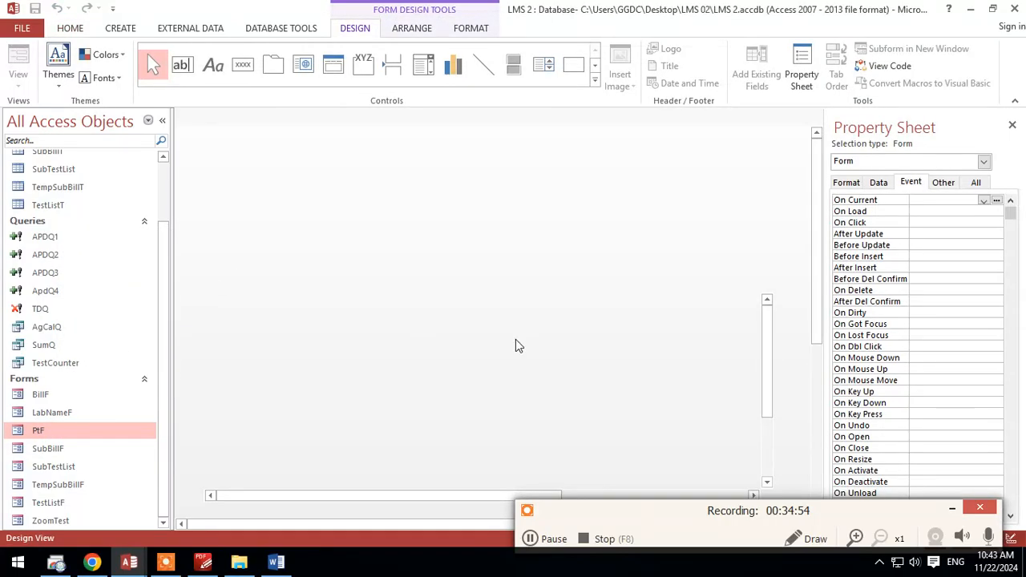
pyautogui.click(1011, 125)
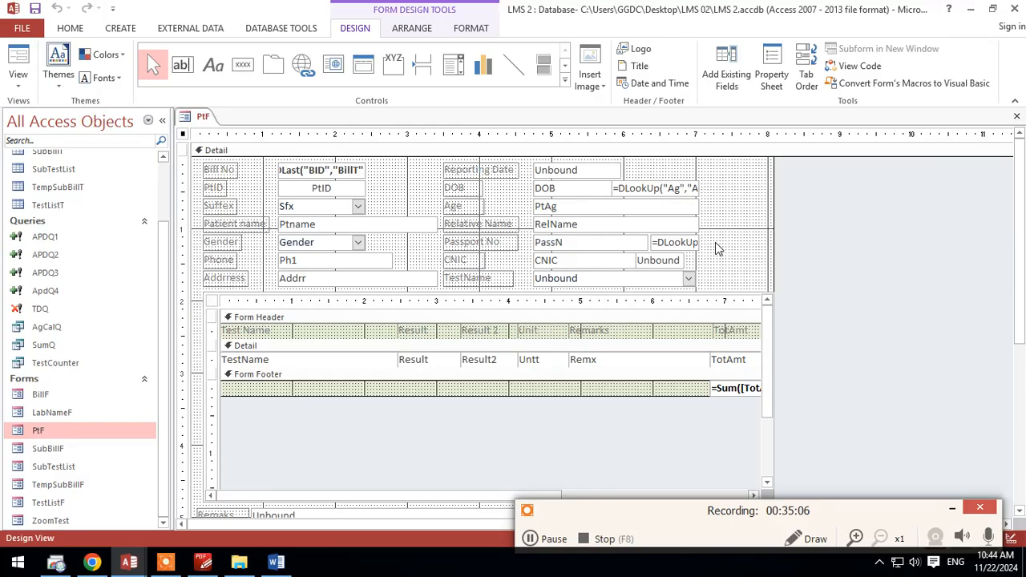
# Step: Shift the subform and all controls below it down slightly to make room for another row under the address field
pyautogui.scroll(-3, 694, 291)
pyautogui.click(251, 232)
pyautogui.scroll(3, 252, 232)
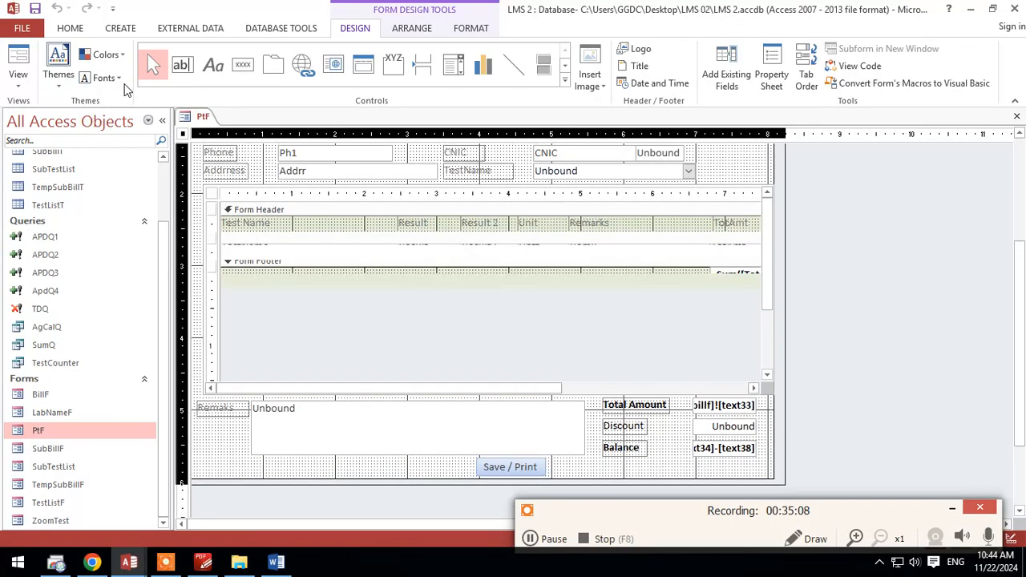
pyautogui.moveTo(183, 227); pyautogui.dragTo(202, 221)
pyautogui.scroll(-3, 702, 279)
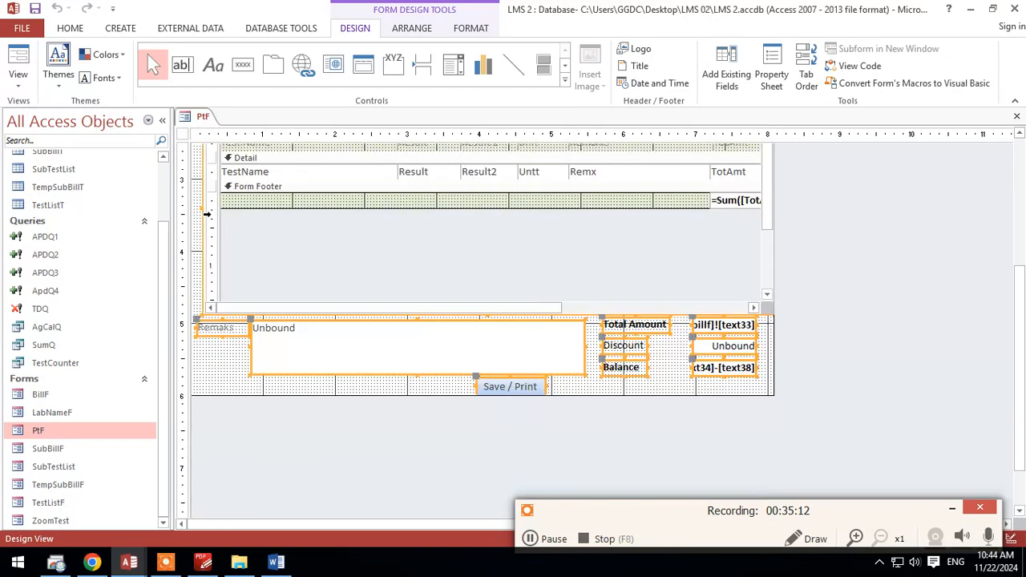
pyautogui.scroll(4, 808, 285)
pyautogui.press('Down')
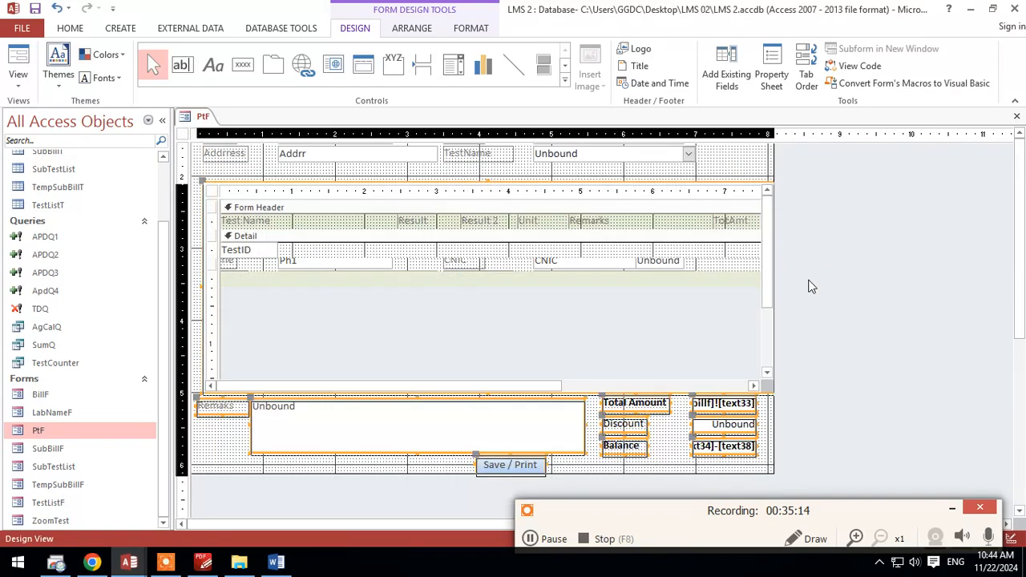
pyautogui.click(812, 286)
pyautogui.scroll(3, 812, 286)
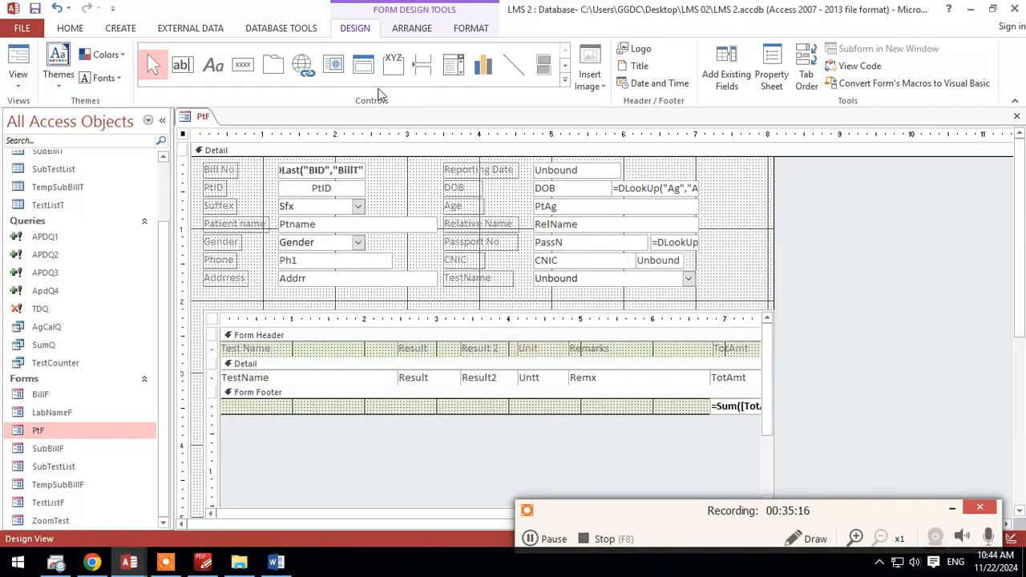
# Step: Add a text box below the address field on the PtF form and label it "Reffered By"
pyautogui.click(182, 64)
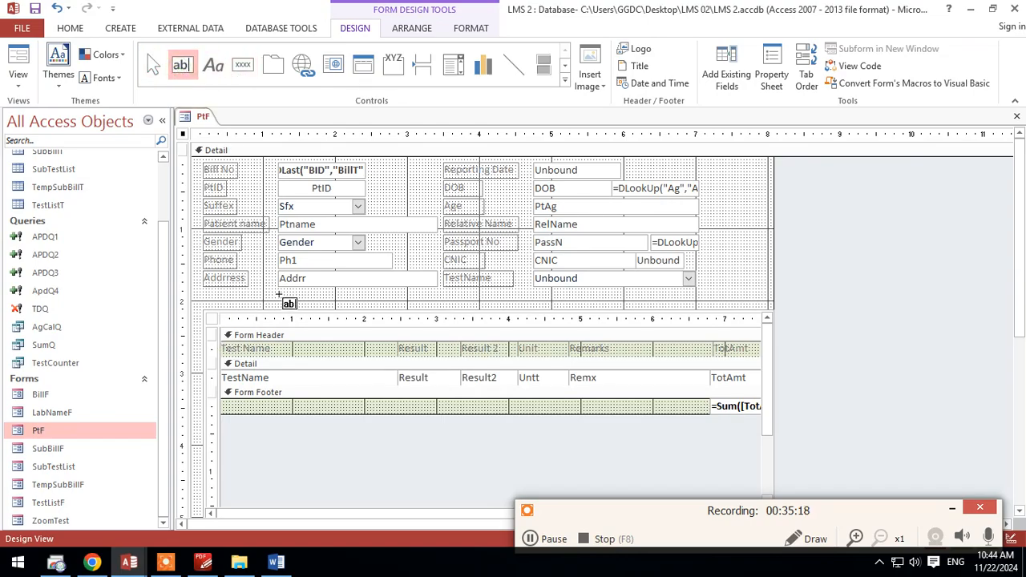
pyautogui.click(279, 293)
pyautogui.click(251, 304)
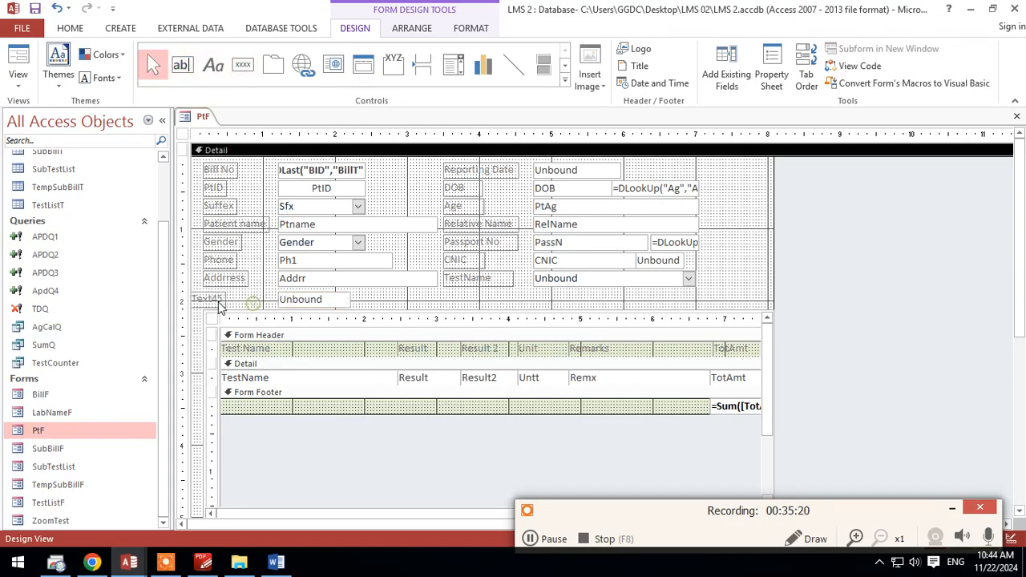
pyautogui.moveTo(218, 301)
pyautogui.mouseDown()
pyautogui.moveTo(244, 301)
pyautogui.moveTo(232, 301)
pyautogui.mouseUp()
pyautogui.write('Reffered By')
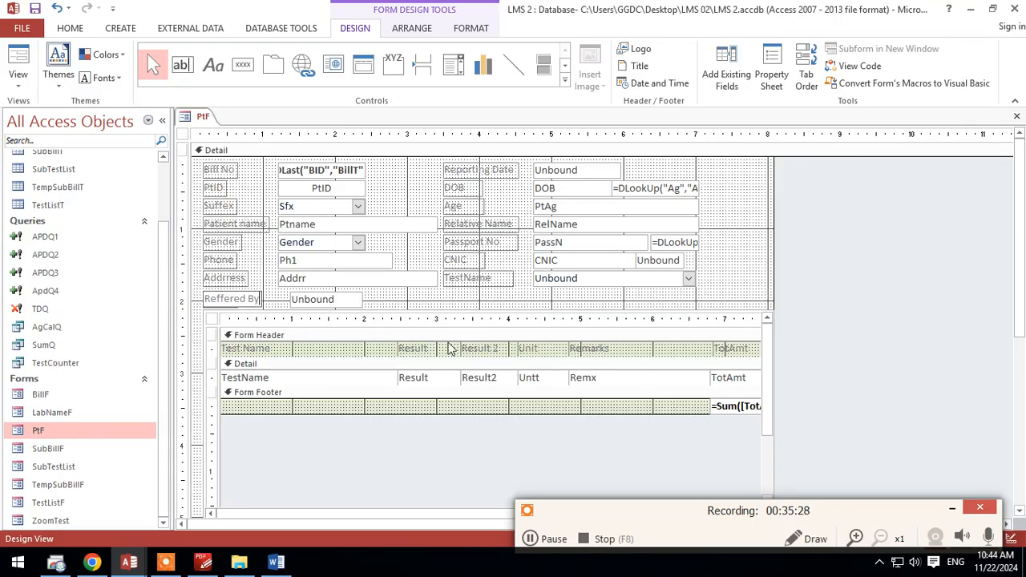
# Step: Align the Reffered By text box's left edge with the fields above and widen it to about 2.2 inches, matching the address field
pyautogui.click(434, 302)
pyautogui.click(292, 300)
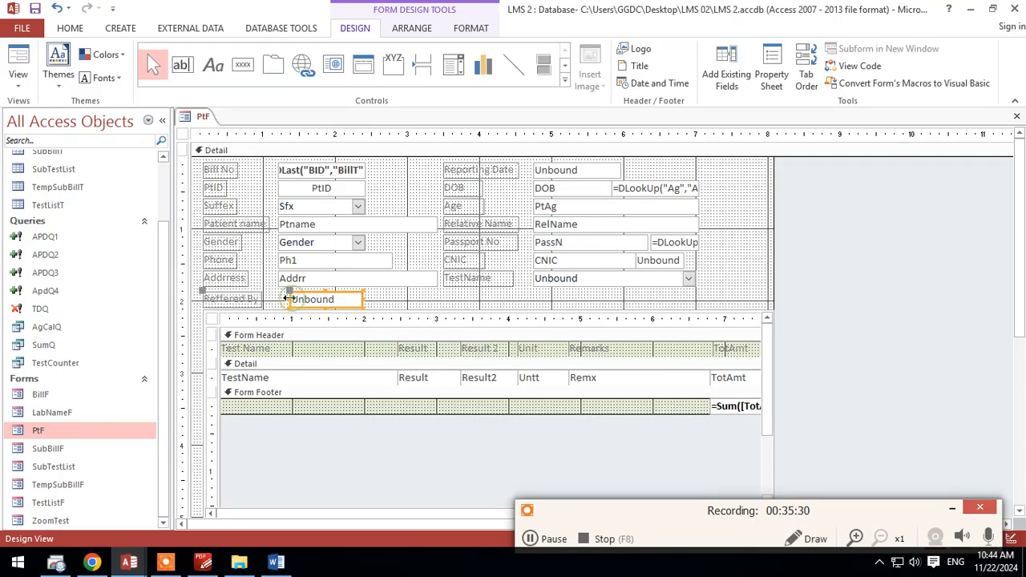
pyautogui.moveTo(275, 298); pyautogui.dragTo(276, 299)
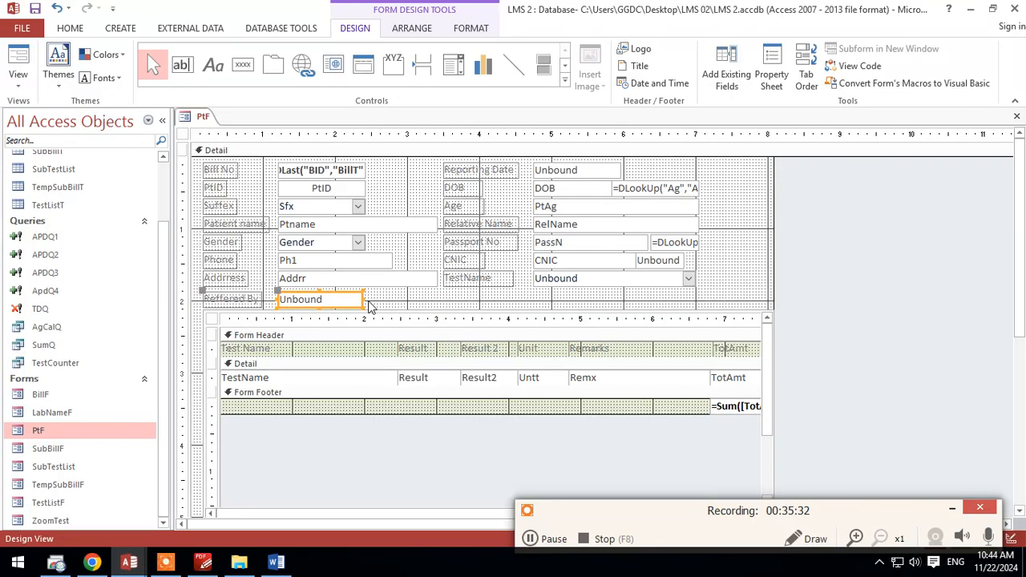
pyautogui.moveTo(365, 303); pyautogui.dragTo(436, 299)
# Step: Name the Reffered By text box Drrr in its properties
pyautogui.rightClick(390, 300)
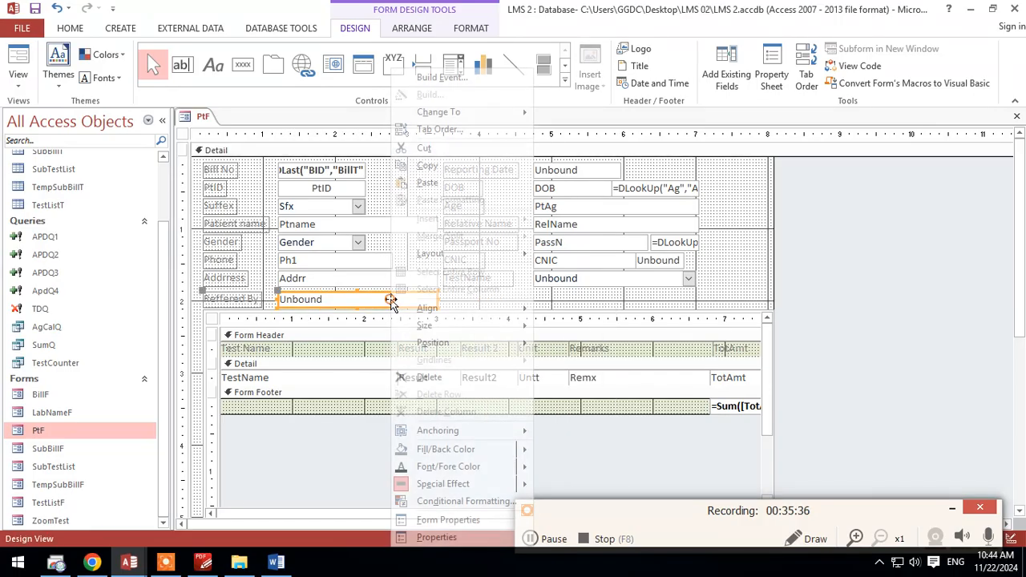
pyautogui.click(436, 537)
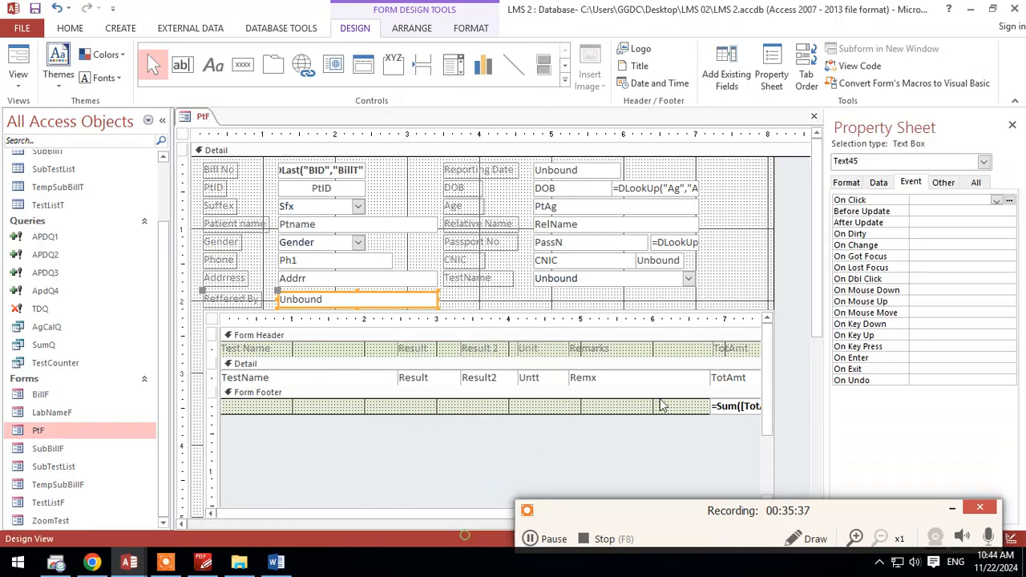
pyautogui.click(978, 183)
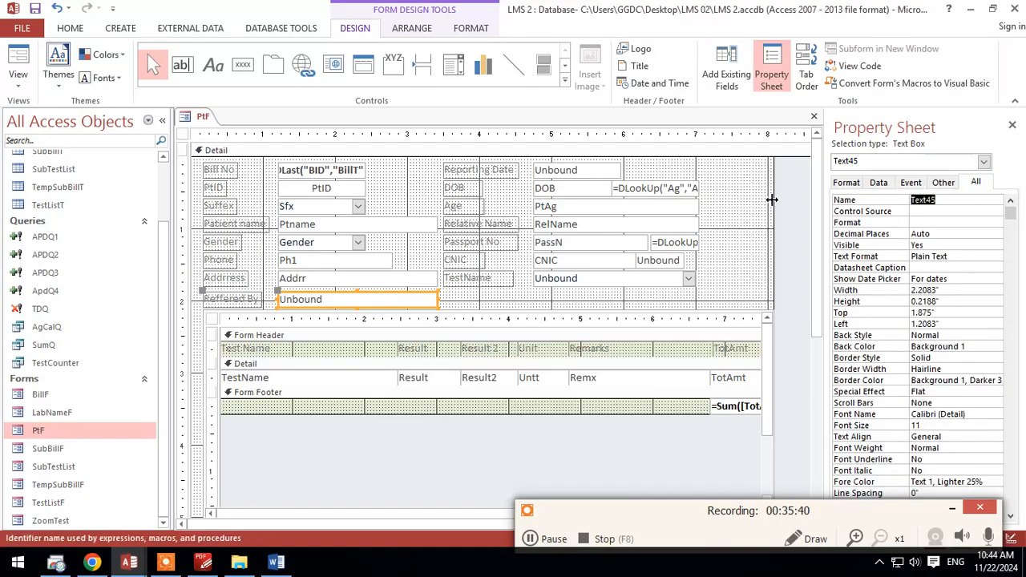
pyautogui.write('Drrr')
pyautogui.click(706, 296)
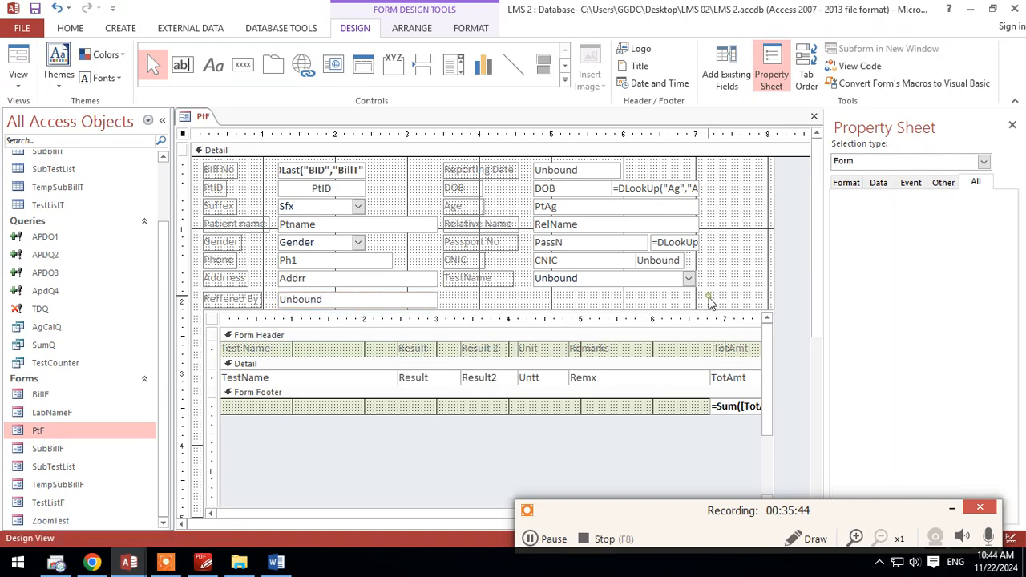
pyautogui.rightClick(203, 117)
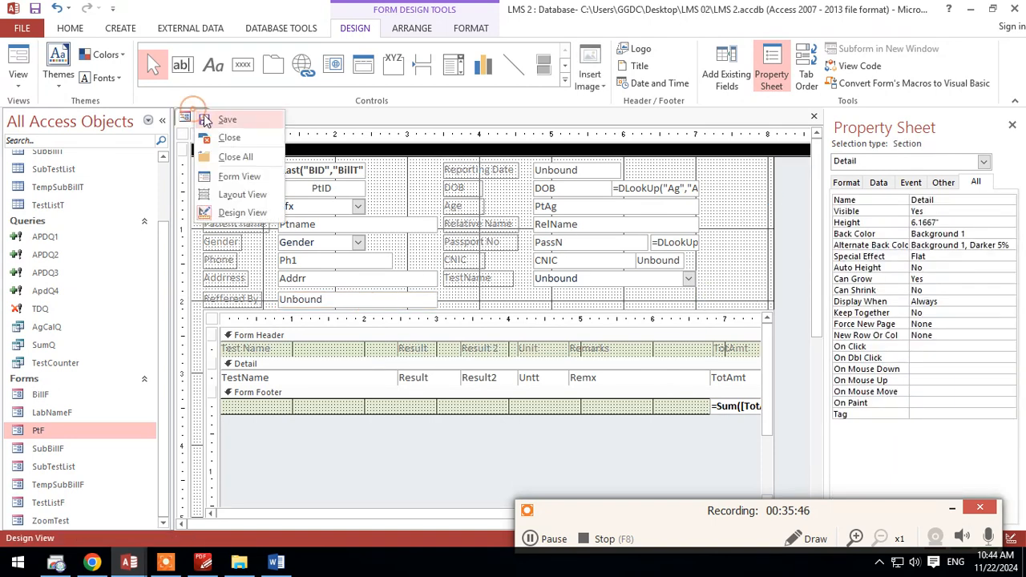
pyautogui.press('Escape')
pyautogui.click(320, 300)
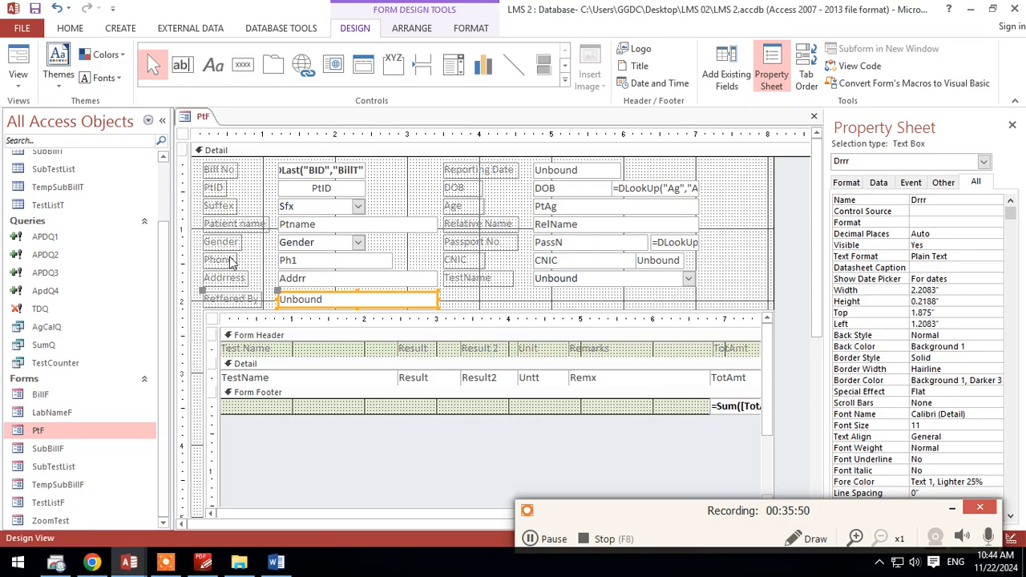
# Step: Open query ApdQ4 in Design View and add the expression q: forms!ptf!drrr in the first empty column after the Remxx one
pyautogui.rightClick(48, 292)
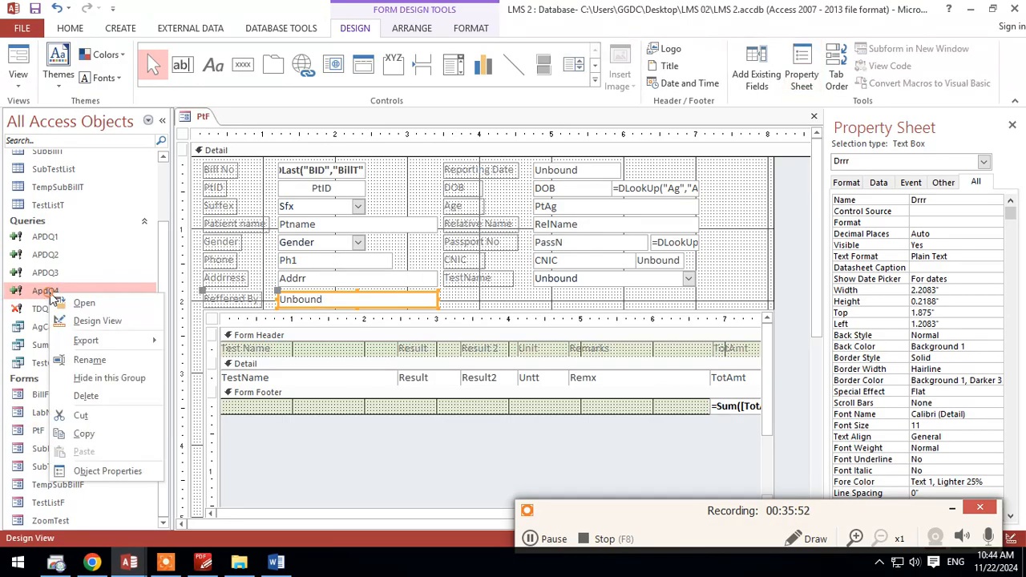
pyautogui.click(95, 326)
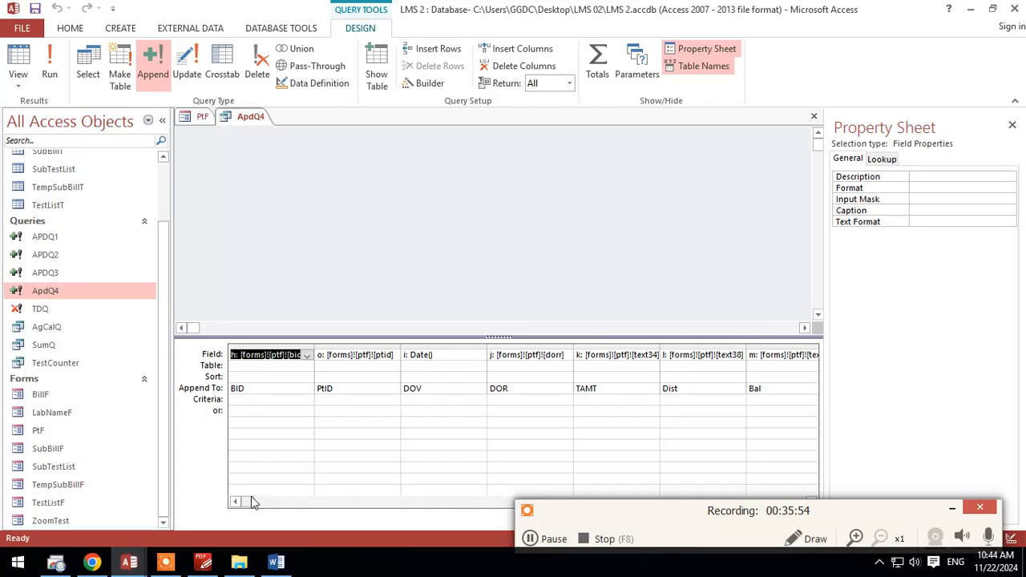
pyautogui.moveTo(251, 501); pyautogui.dragTo(561, 502)
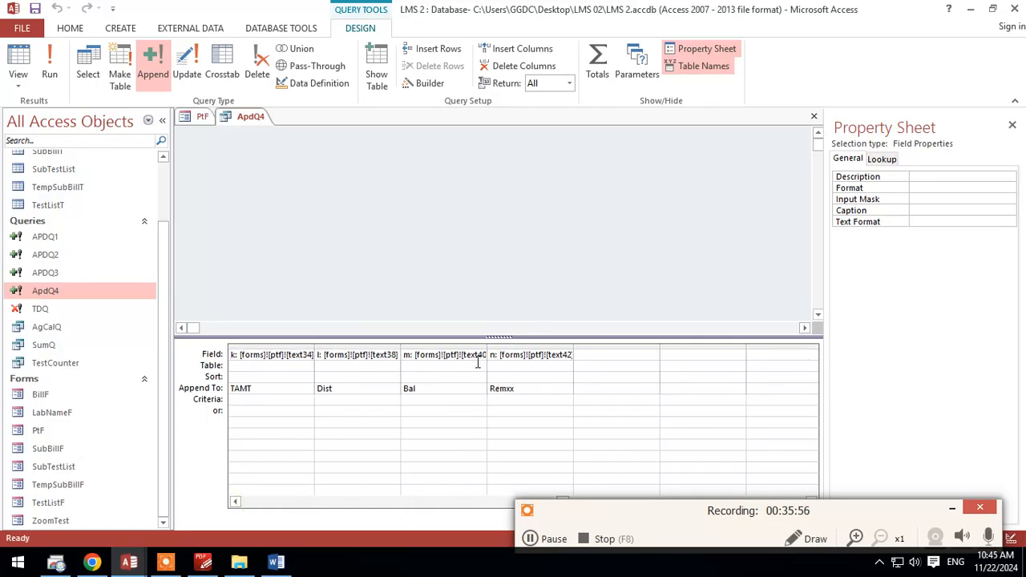
pyautogui.click(591, 353)
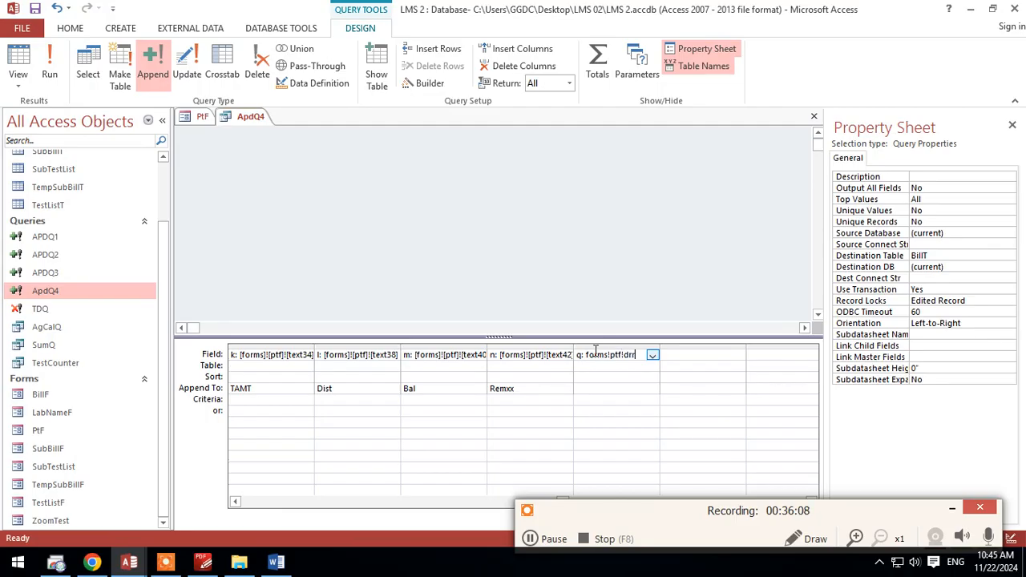
# Step: Append the q: [forms]![ptf]![drrr] column to the Drrr field of BillT
pyautogui.click(626, 389)
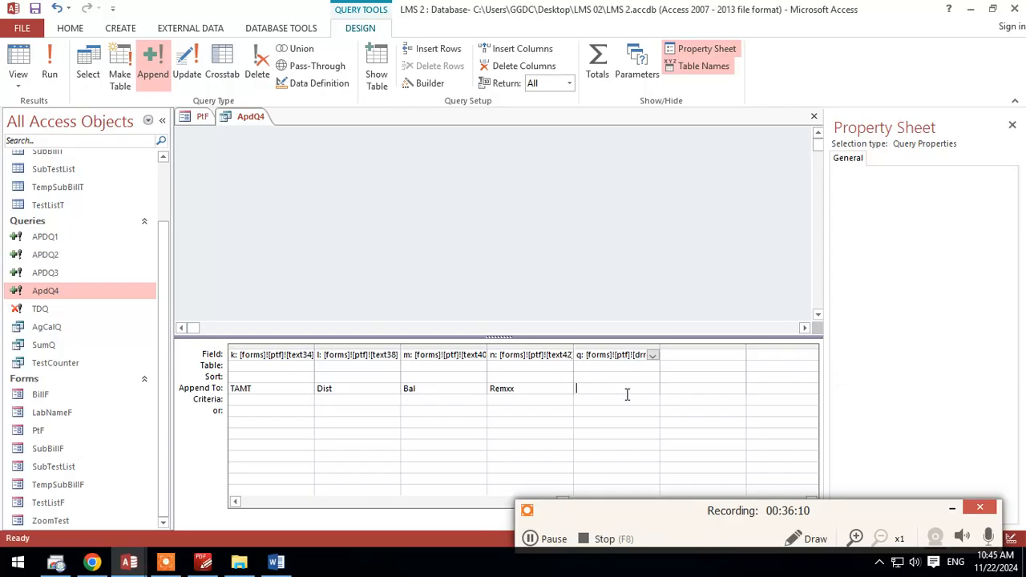
pyautogui.click(653, 388)
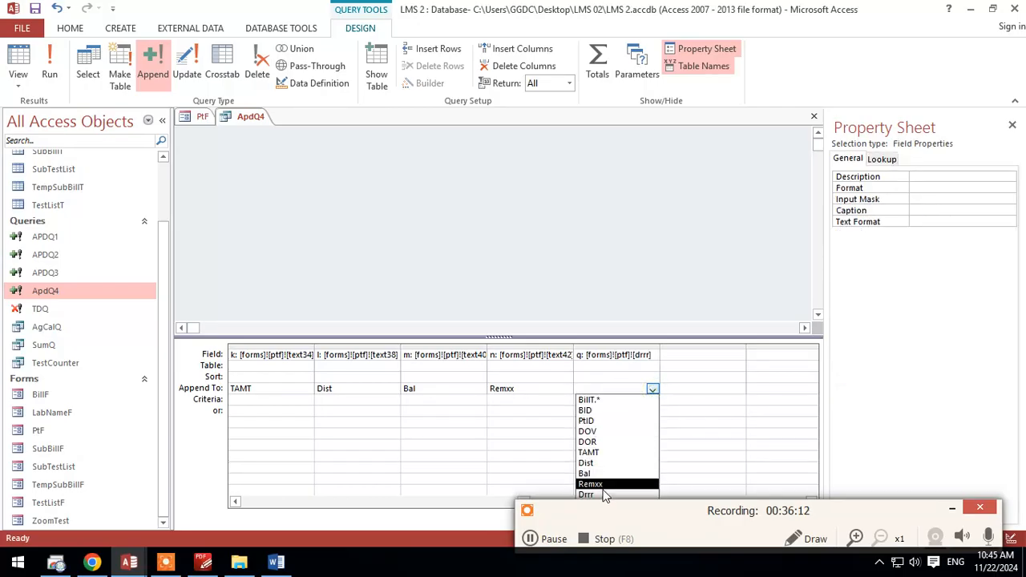
pyautogui.press('Down')
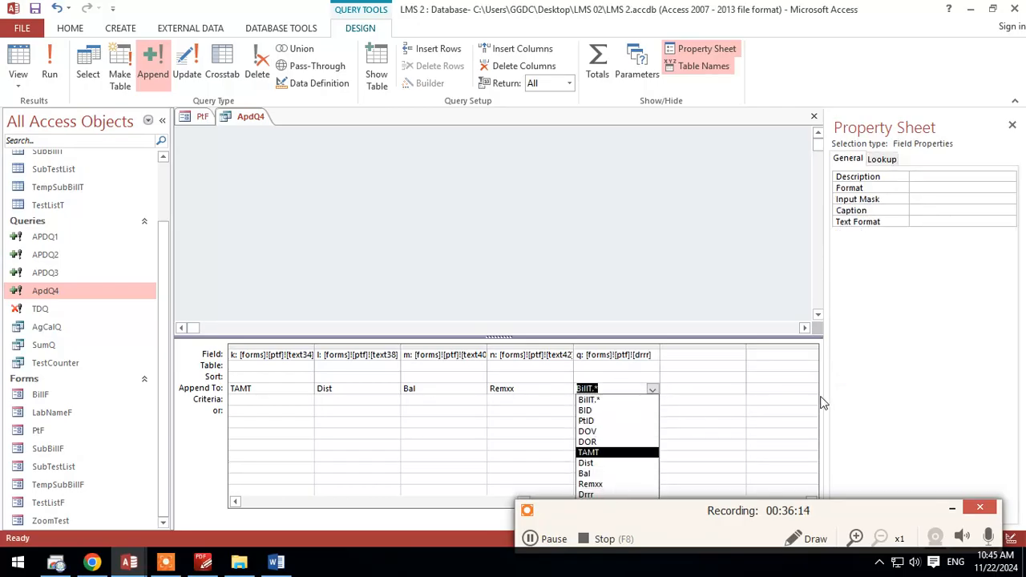
pyautogui.press('Down')
pyautogui.press('Down')
pyautogui.press('Down')
pyautogui.press('Down')
pyautogui.press('Down')
pyautogui.press('Down')
pyautogui.press('Down')
pyautogui.press('Down')
pyautogui.press('Down')
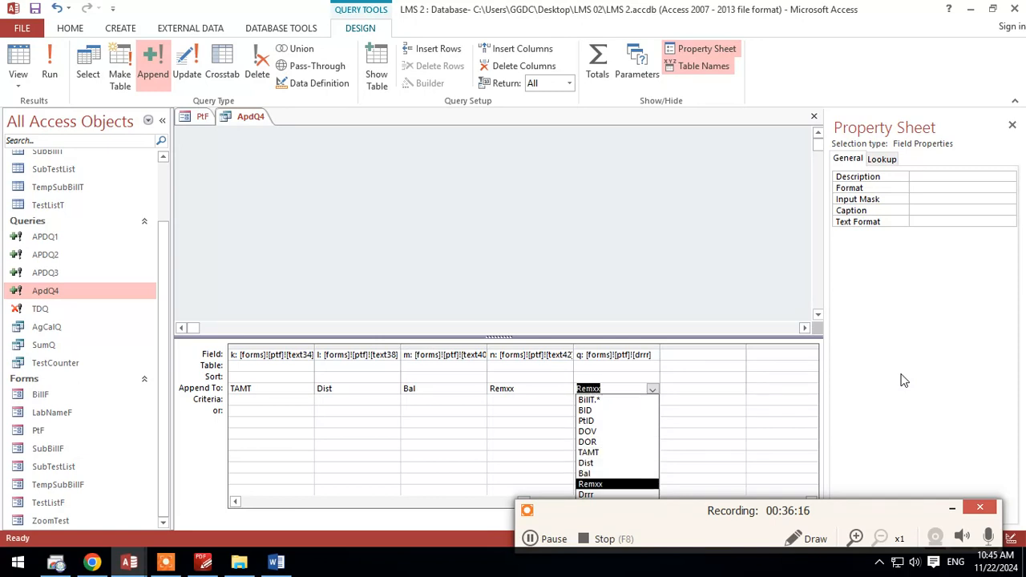
pyautogui.press('Tab')
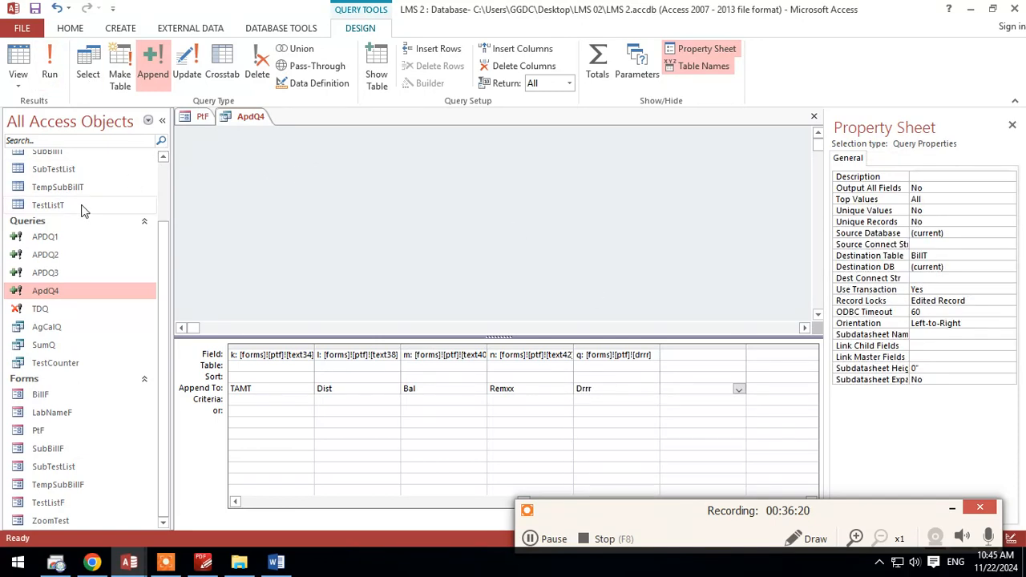
# Step: Save and close the ApdQ4 query
pyautogui.scroll(2, 82, 206)
pyautogui.rightClick(251, 118)
pyautogui.click(253, 121)
pyautogui.rightClick(250, 118)
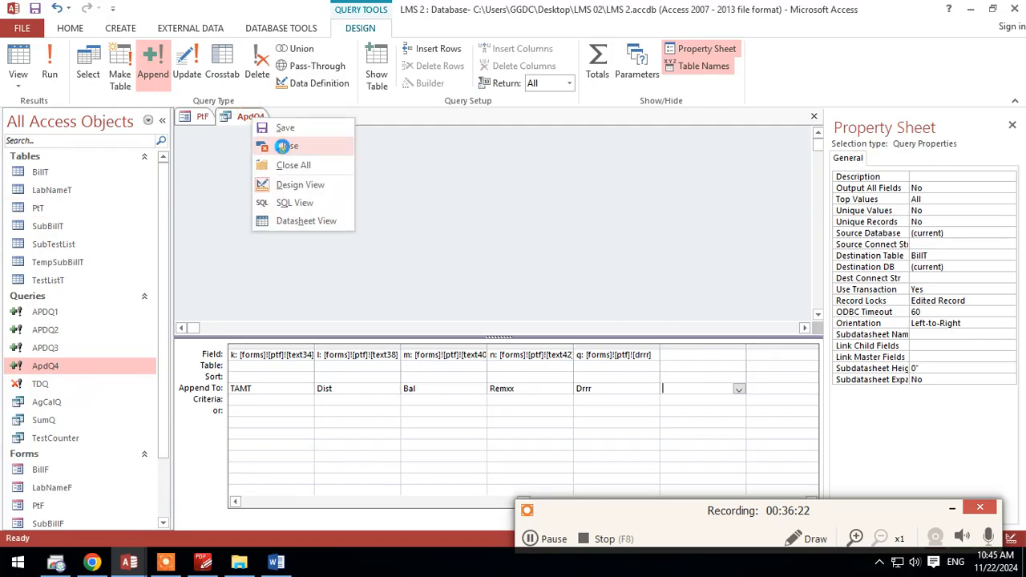
pyautogui.click(297, 145)
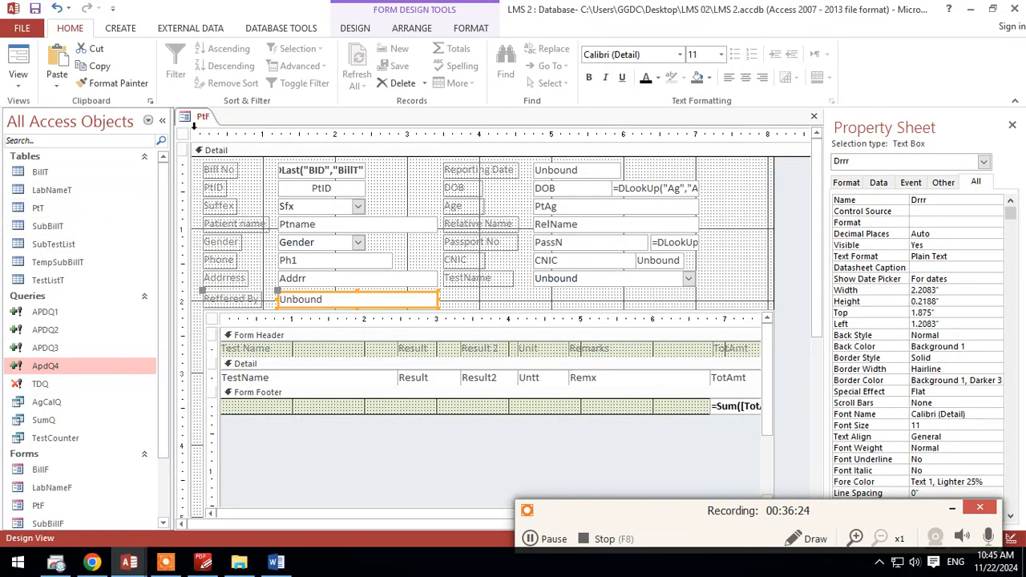
# Step: Save the PtF form design and switch the form to Form View
pyautogui.rightClick(201, 116)
pyautogui.click(199, 116)
pyautogui.rightClick(200, 116)
pyautogui.click(251, 180)
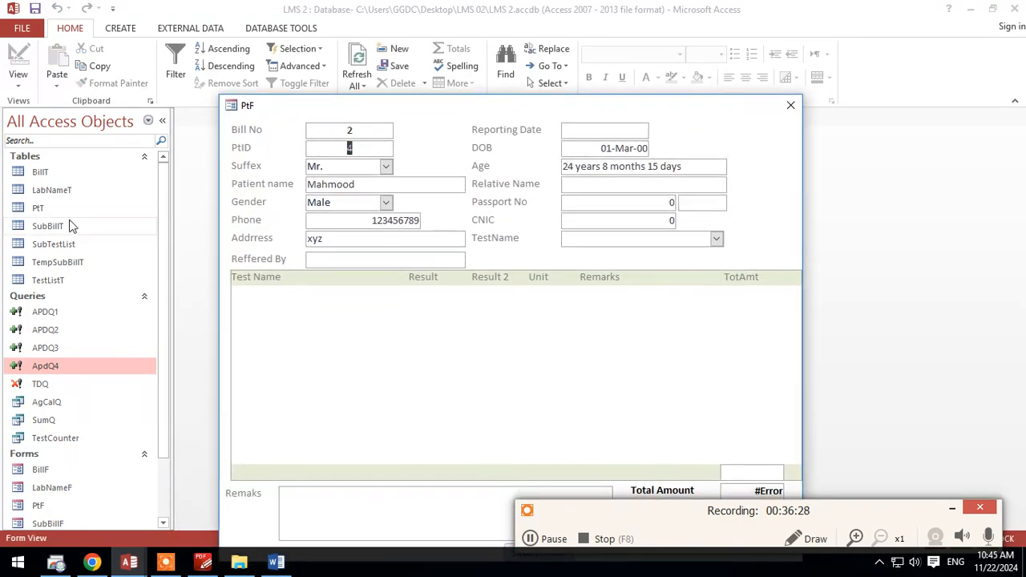
# Step: Open table BillT behind the PtF form and delete its existing bill record
pyautogui.doubleClick(40, 172)
pyautogui.moveTo(320, 100); pyautogui.dragTo(321, 245)
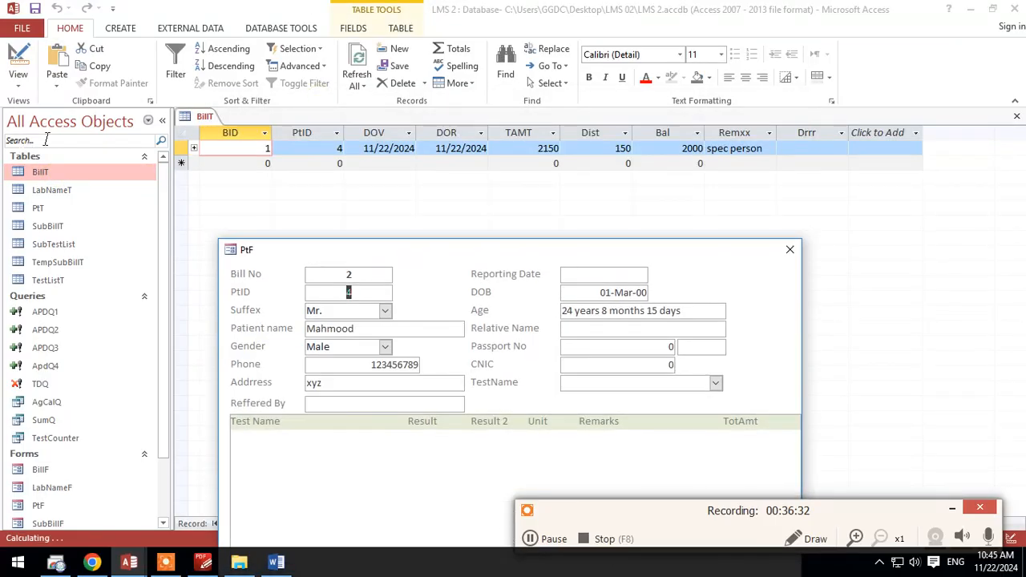
pyautogui.click(176, 151)
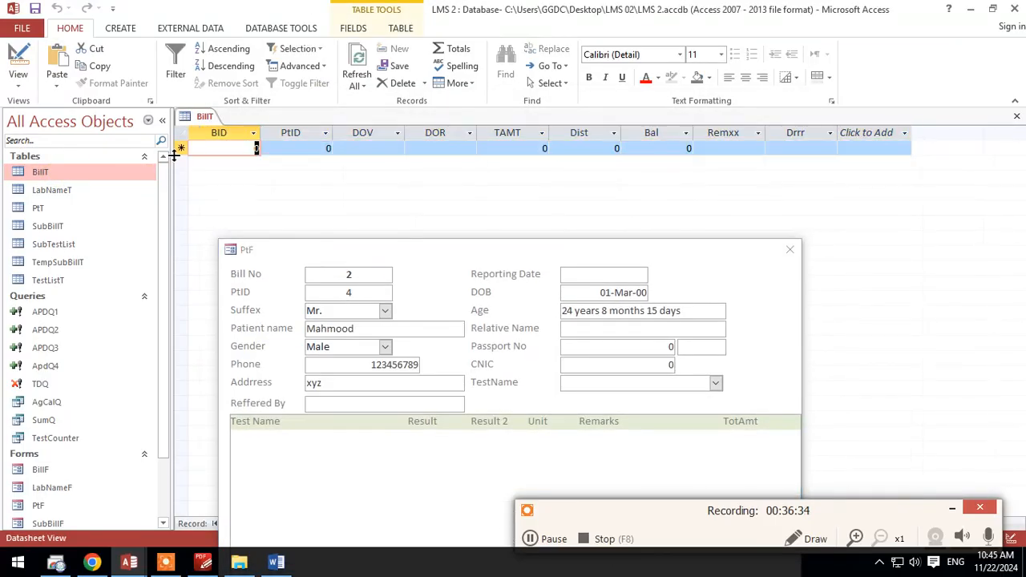
# Step: Close the PtF form and reopen it over the emptied BillT table so it reloads its bill number
pyautogui.moveTo(475, 248)
pyautogui.mouseDown()
pyautogui.moveTo(453, 140)
pyautogui.moveTo(460, 39)
pyautogui.mouseUp()
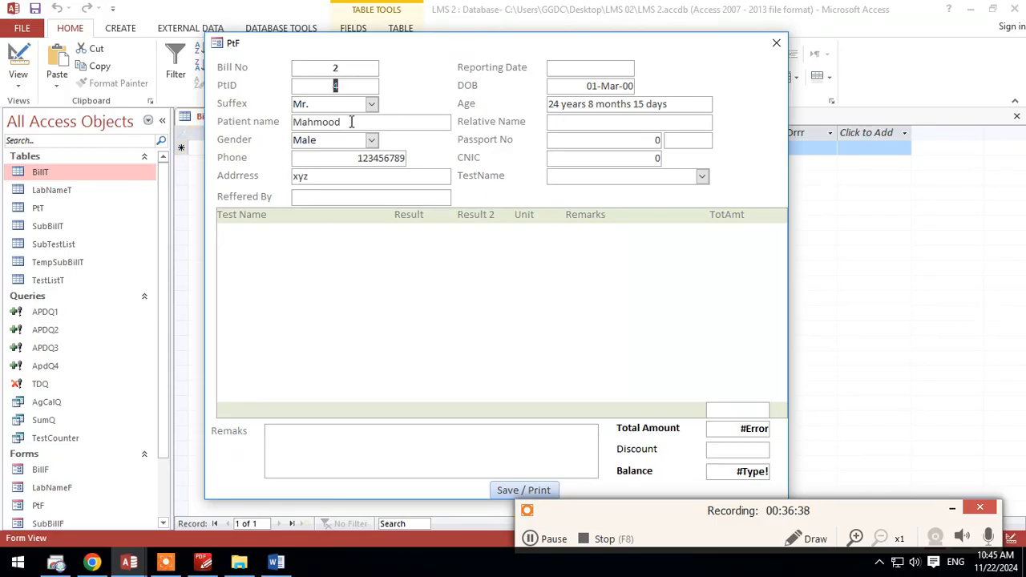
pyautogui.moveTo(371, 62); pyautogui.dragTo(382, 147)
pyautogui.click(355, 62)
pyautogui.rightClick(382, 147)
pyautogui.click(396, 152)
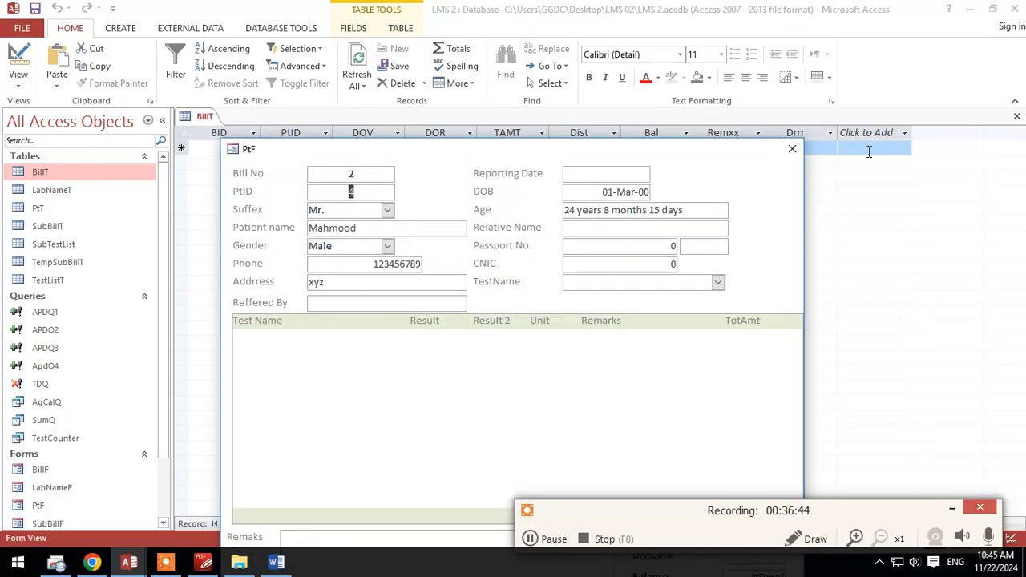
pyautogui.click(791, 148)
pyautogui.scroll(-2, 73, 435)
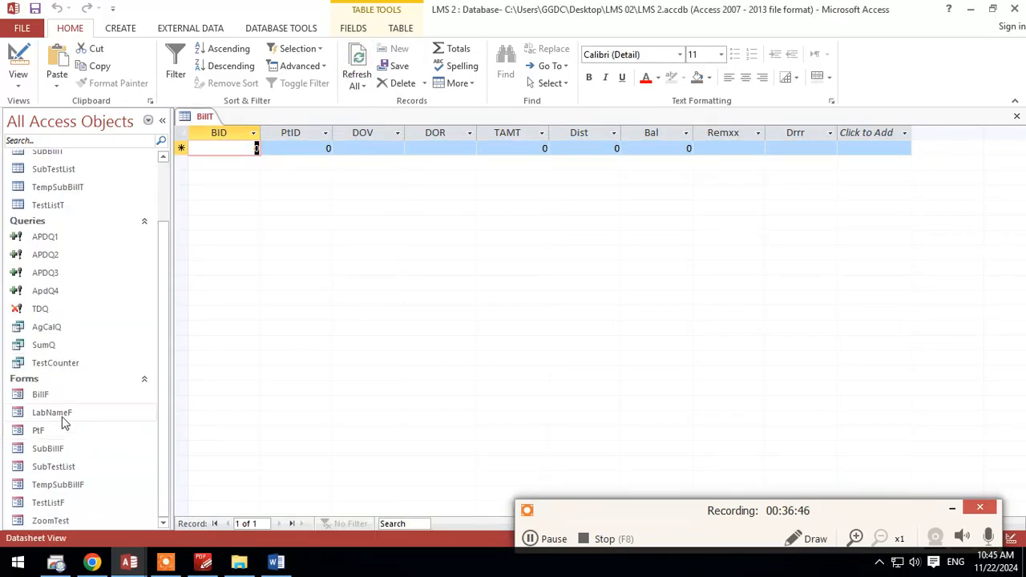
pyautogui.click(57, 439)
pyautogui.doubleClick(58, 443)
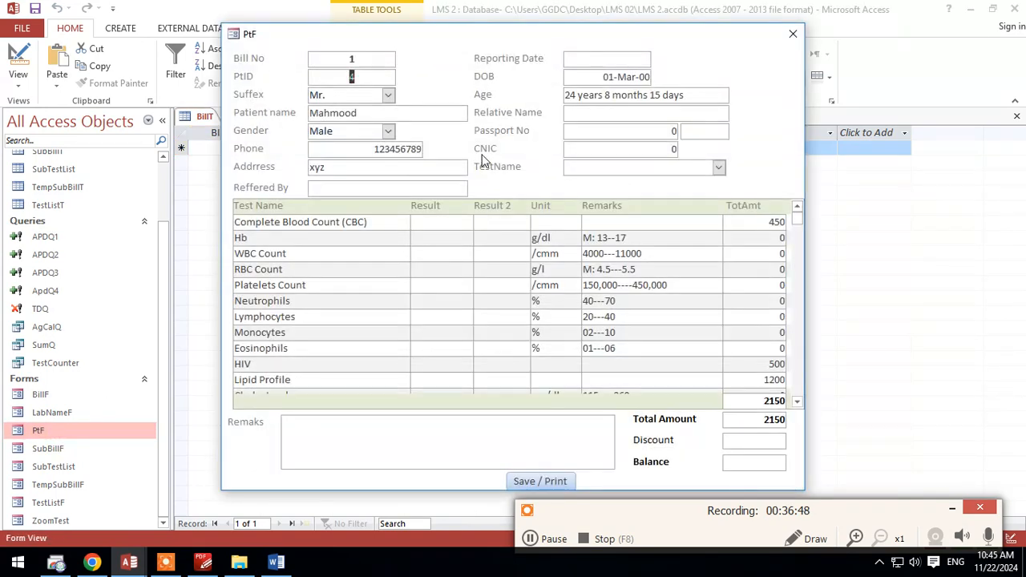
pyautogui.moveTo(429, 33); pyautogui.dragTo(430, 56)
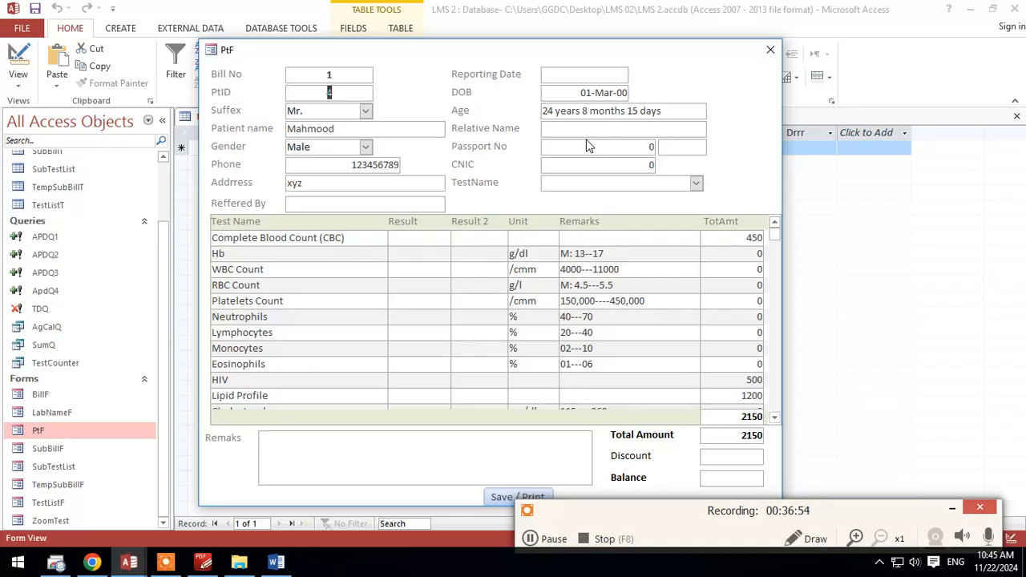
# Step: Set the Reporting Date to 22-Nov-24 and enter the referring doctor's name in Reffered By
pyautogui.click(573, 77)
pyautogui.click(637, 74)
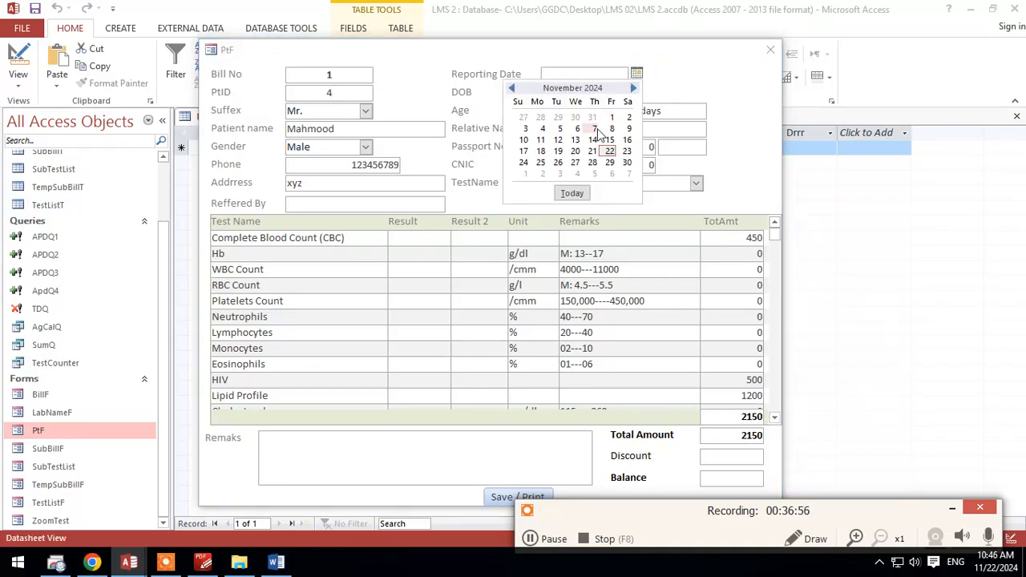
pyautogui.click(611, 150)
pyautogui.click(384, 204)
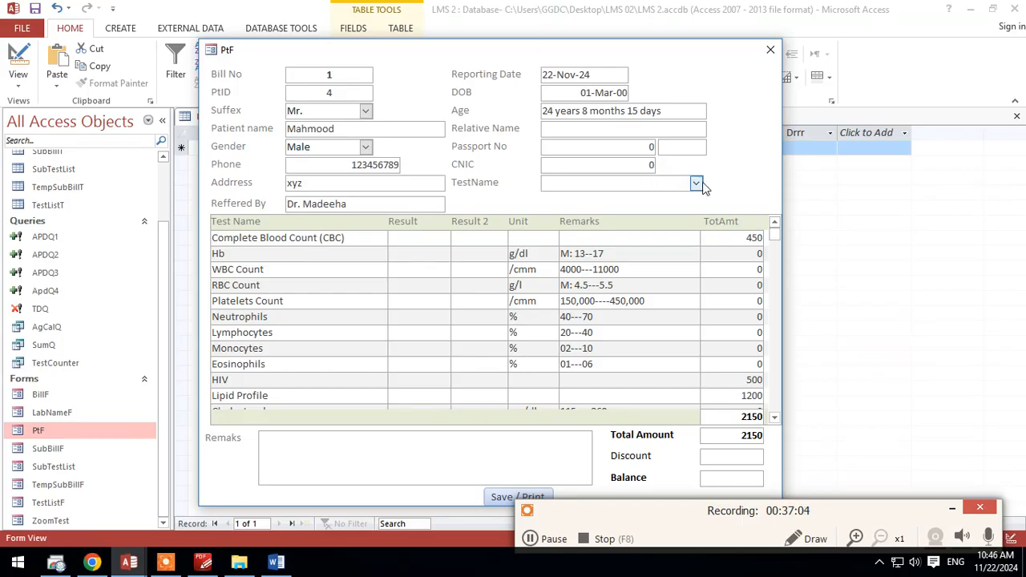
# Step: Enter a discount of 150 on the bill and the remark "Spec Person"
pyautogui.scroll(-2, 493, 365)
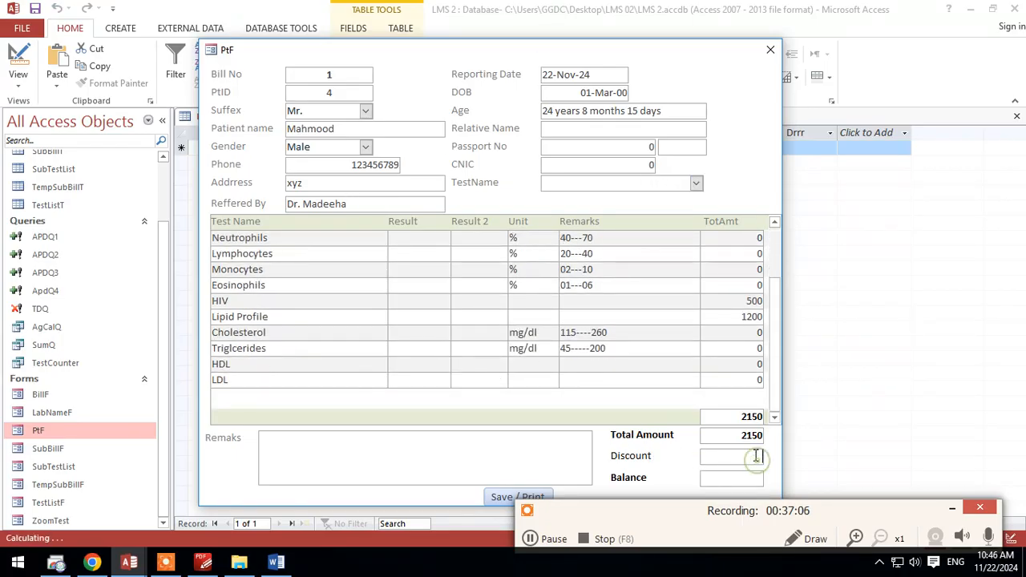
pyautogui.write('50')
pyautogui.press('Tab')
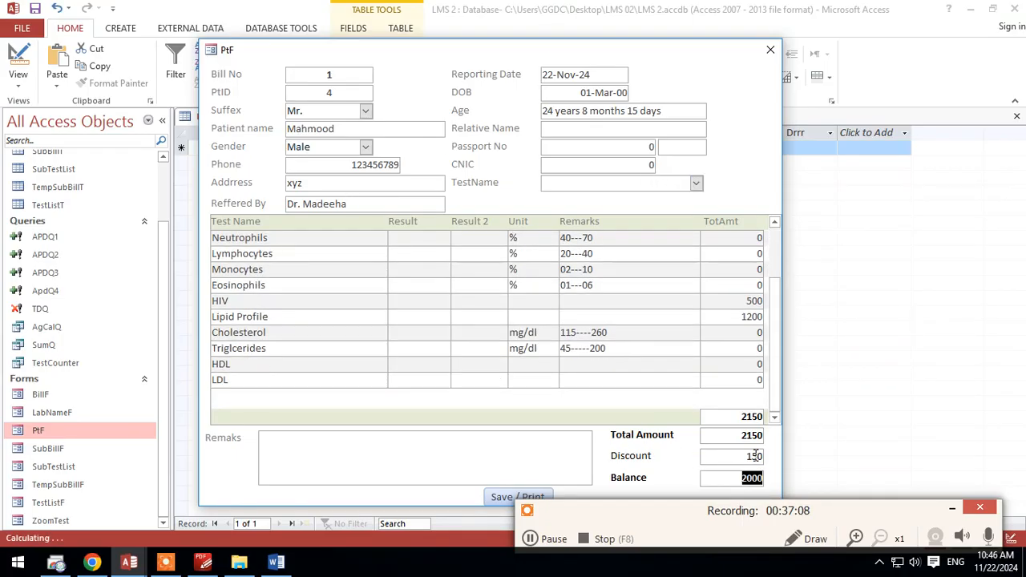
pyautogui.click(298, 443)
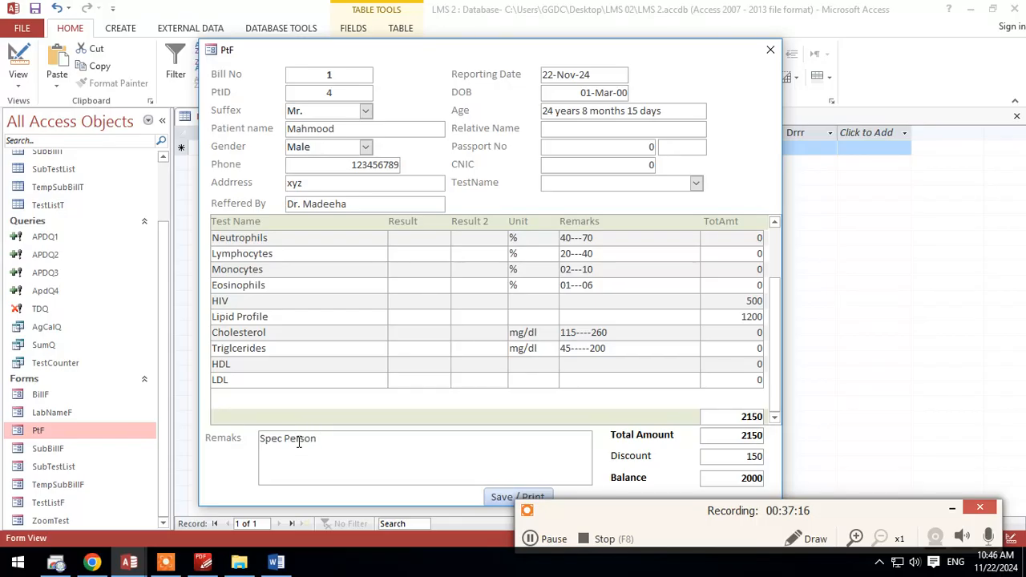
# Step: Save the bill with Save / Print, close the PtF form and refresh the BillT table
pyautogui.click(487, 501)
pyautogui.click(770, 50)
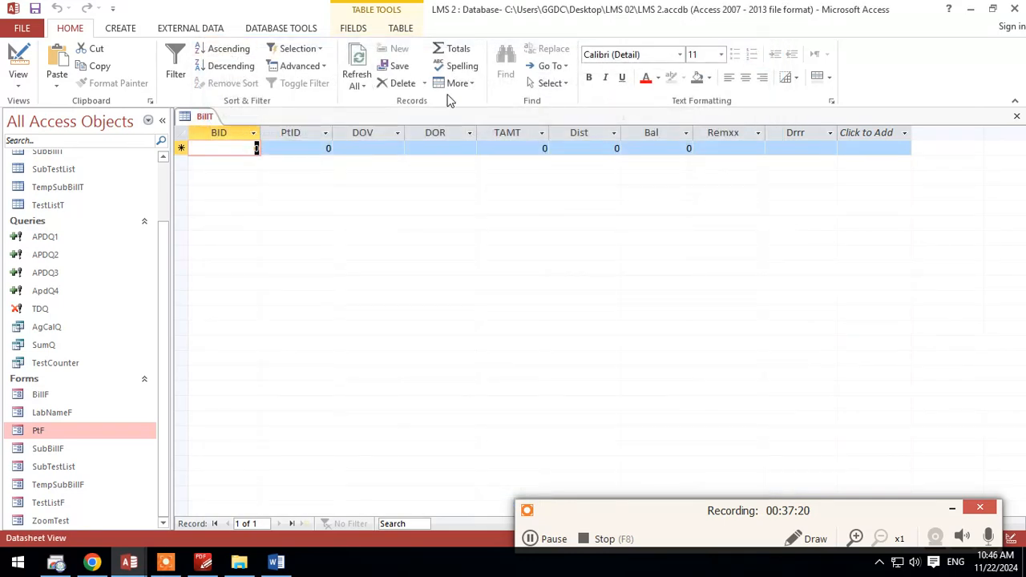
pyautogui.click(357, 72)
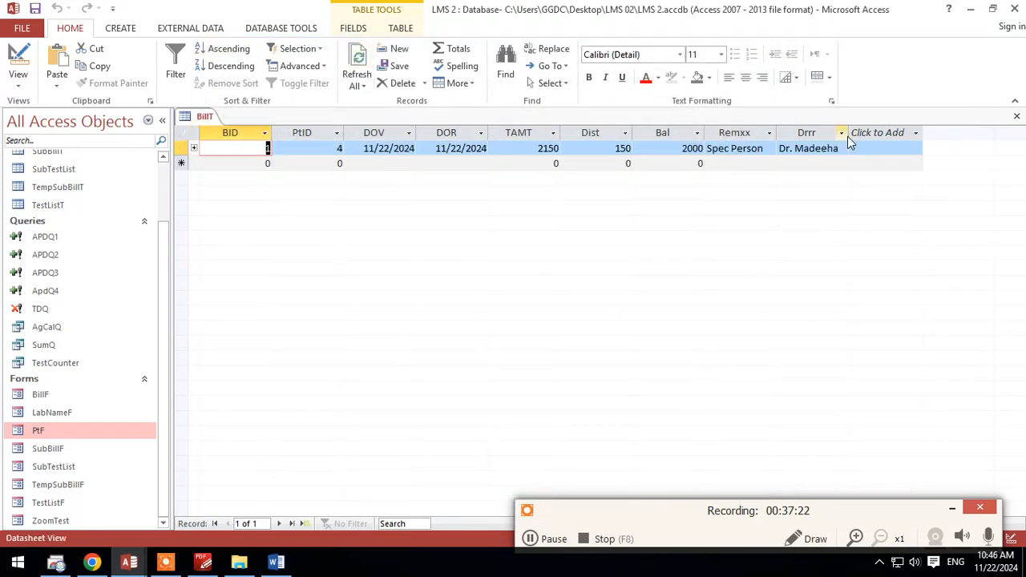
# Step: Widen the Drrr, Remxx and Bal columns slightly in BillT, and close the table
pyautogui.moveTo(851, 129); pyautogui.dragTo(874, 128)
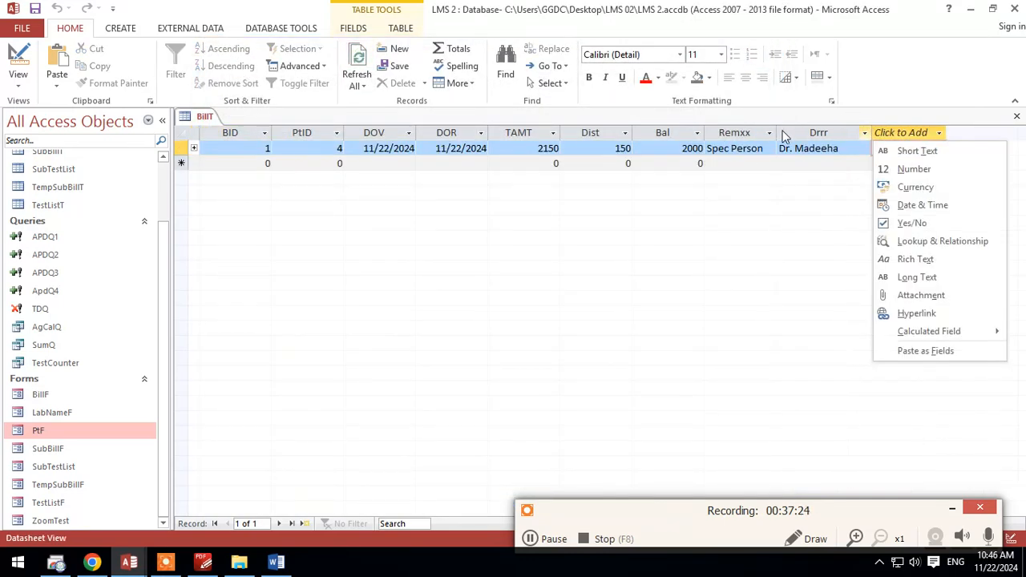
pyautogui.click(751, 192)
pyautogui.moveTo(783, 129); pyautogui.dragTo(790, 129)
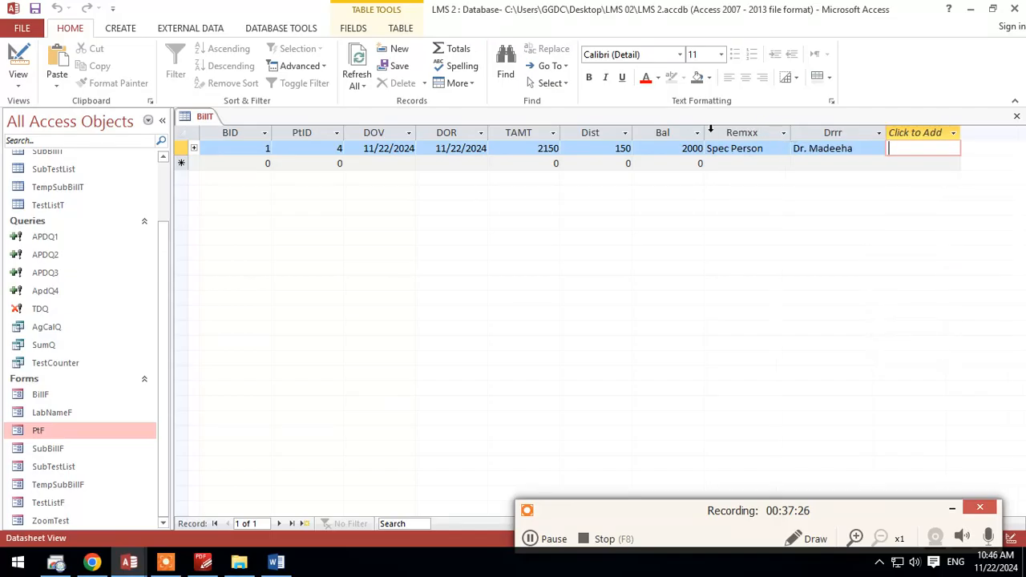
pyautogui.moveTo(708, 130); pyautogui.dragTo(715, 130)
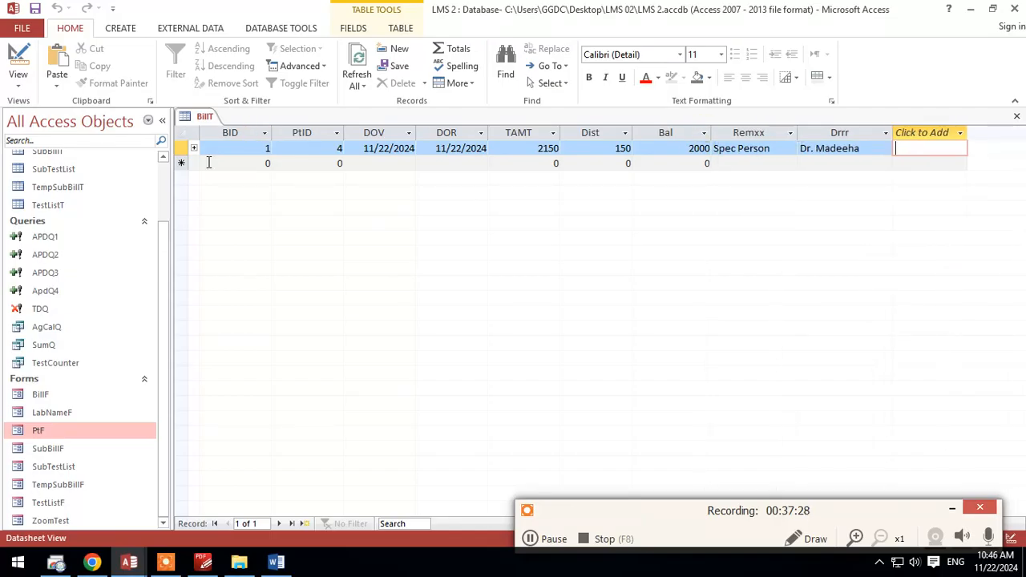
pyautogui.rightClick(213, 124)
pyautogui.press('Escape')
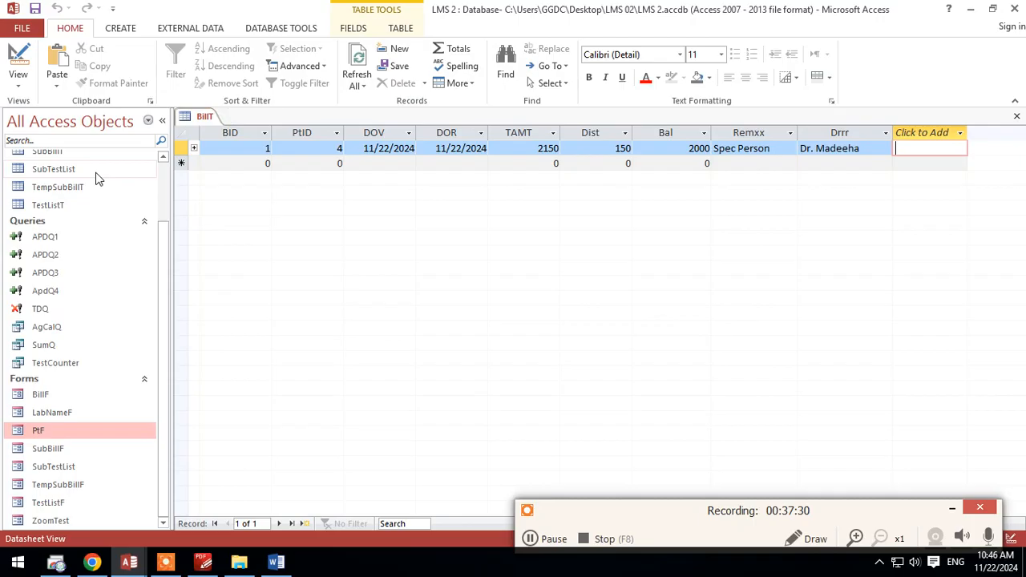
pyautogui.rightClick(202, 127)
pyautogui.press('Escape')
pyautogui.rightClick(204, 121)
pyautogui.click(234, 142)
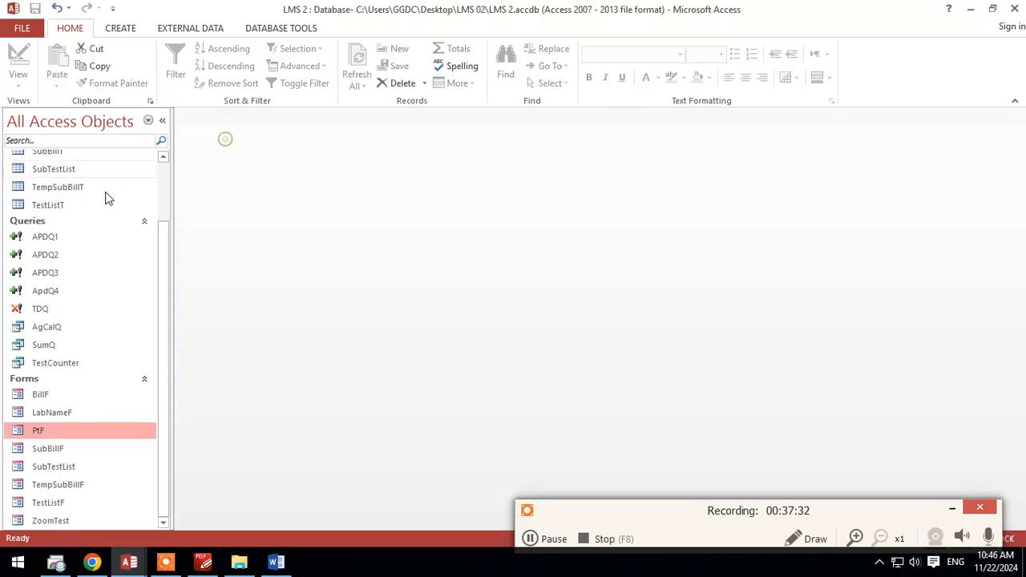
# Step: Open table PtT and expand the patient's record to show its related bills
pyautogui.scroll(2, 116, 232)
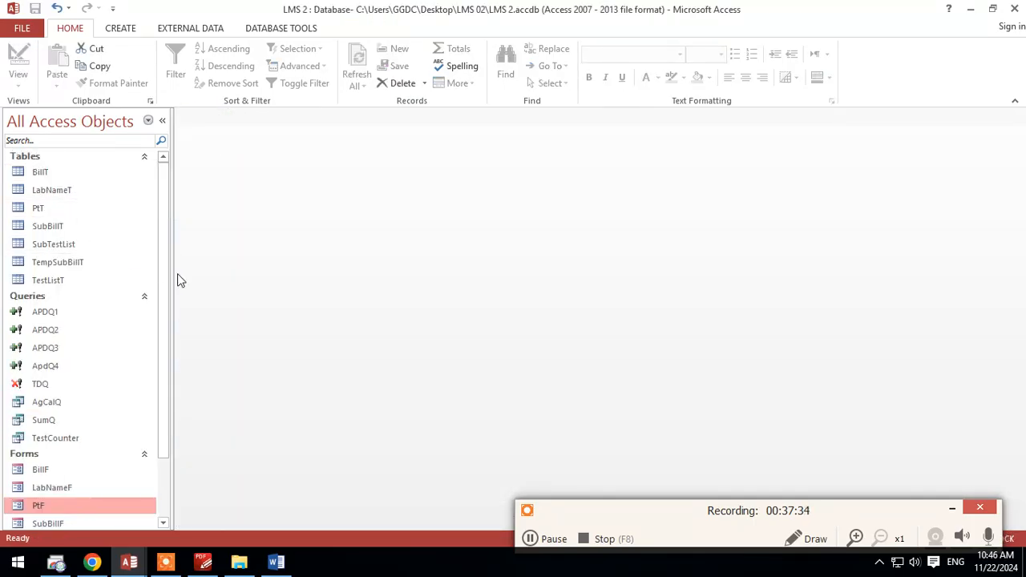
pyautogui.doubleClick(43, 212)
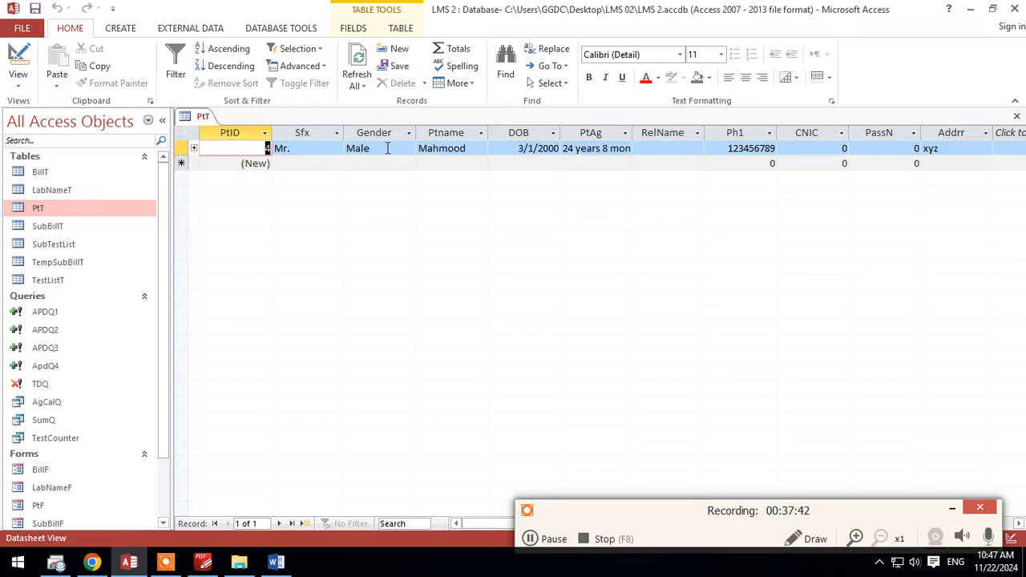
pyautogui.click(479, 147)
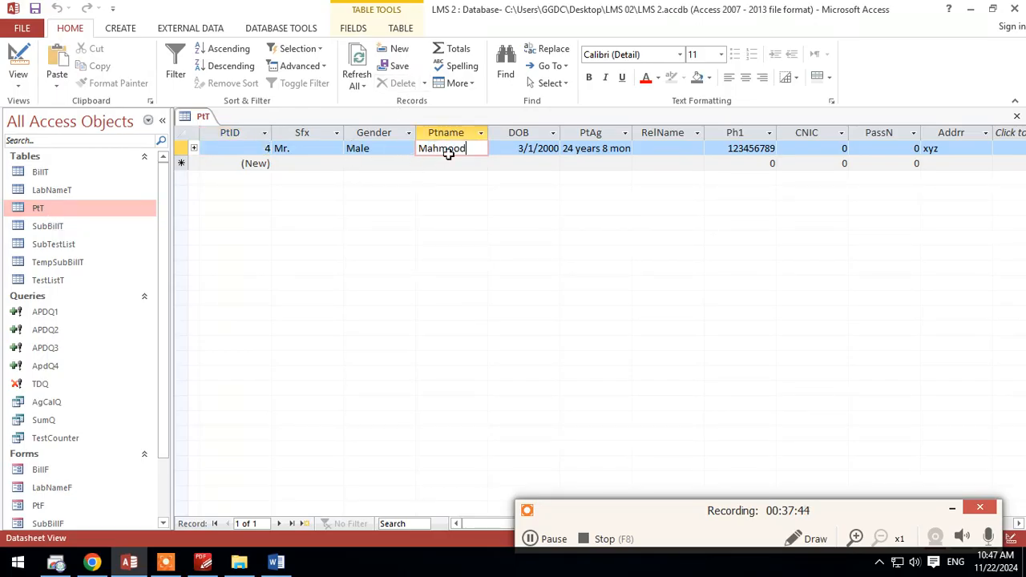
pyautogui.moveTo(433, 149); pyautogui.dragTo(417, 152)
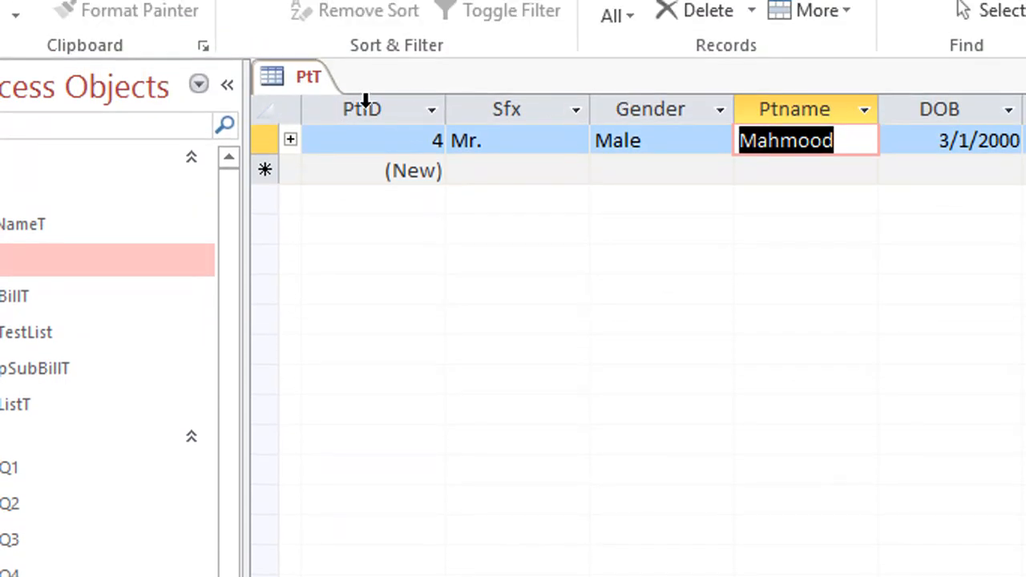
pyautogui.click(291, 141)
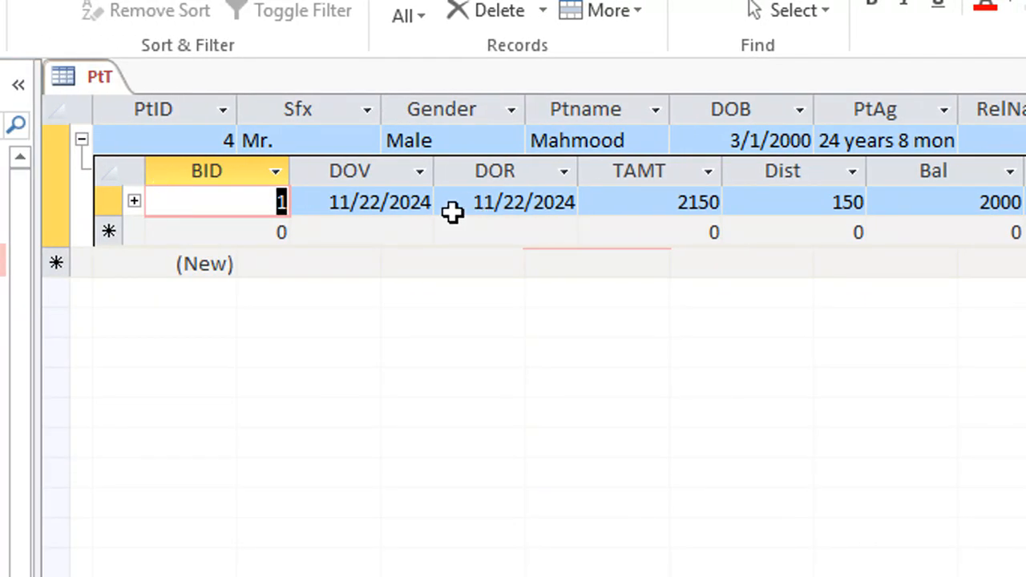
# Step: Examine the related bill's fields from BID to Drrr, and expand the bill to show its test records
pyautogui.click(252, 199)
pyautogui.click(349, 197)
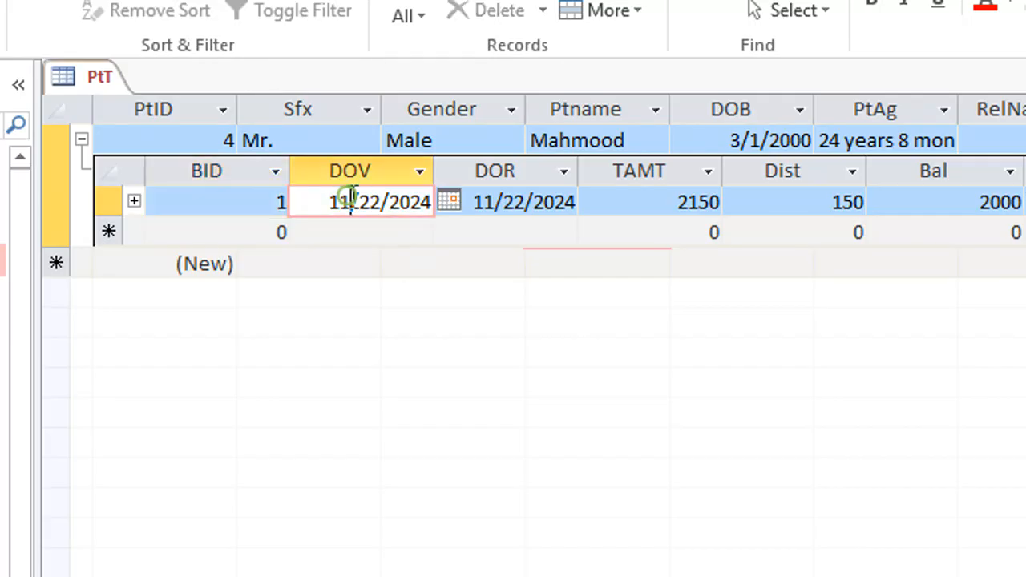
pyautogui.click(556, 202)
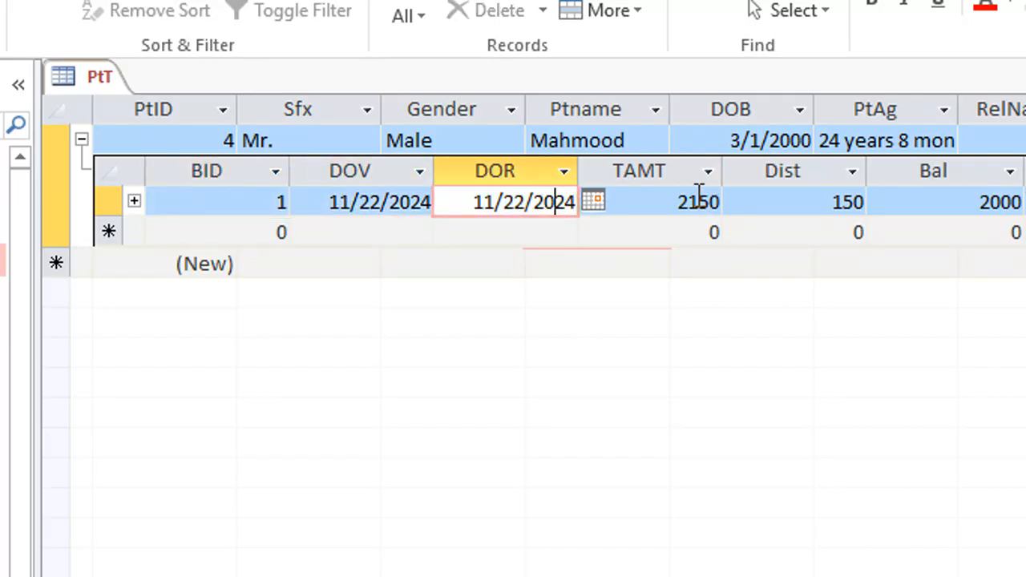
pyautogui.click(696, 201)
pyautogui.click(821, 204)
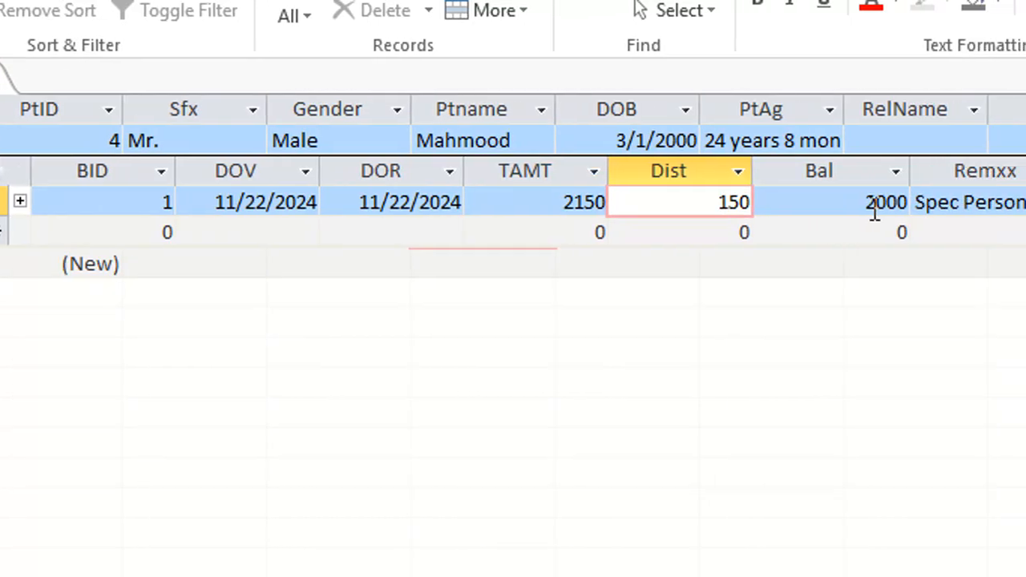
pyautogui.click(816, 205)
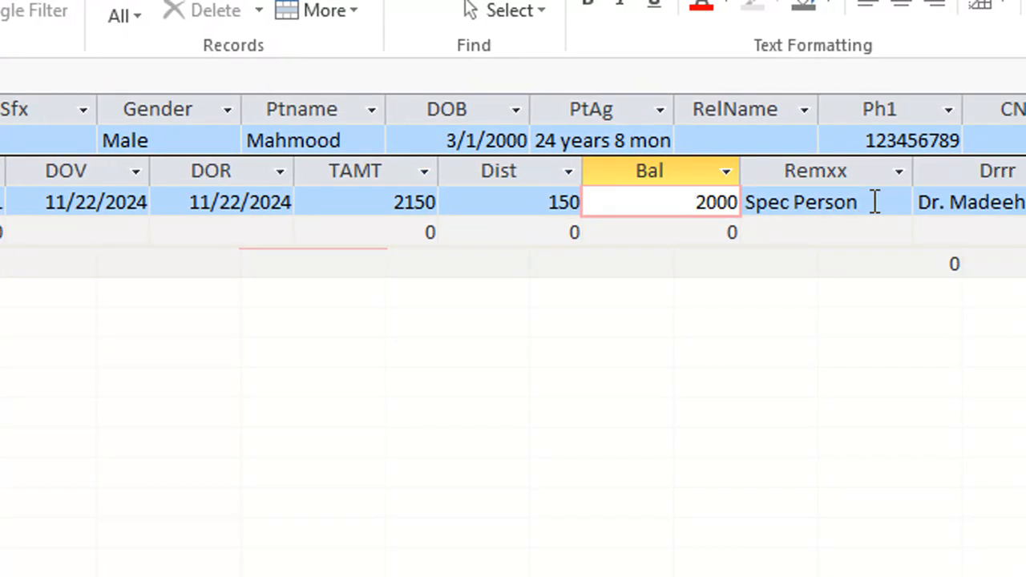
pyautogui.click(874, 202)
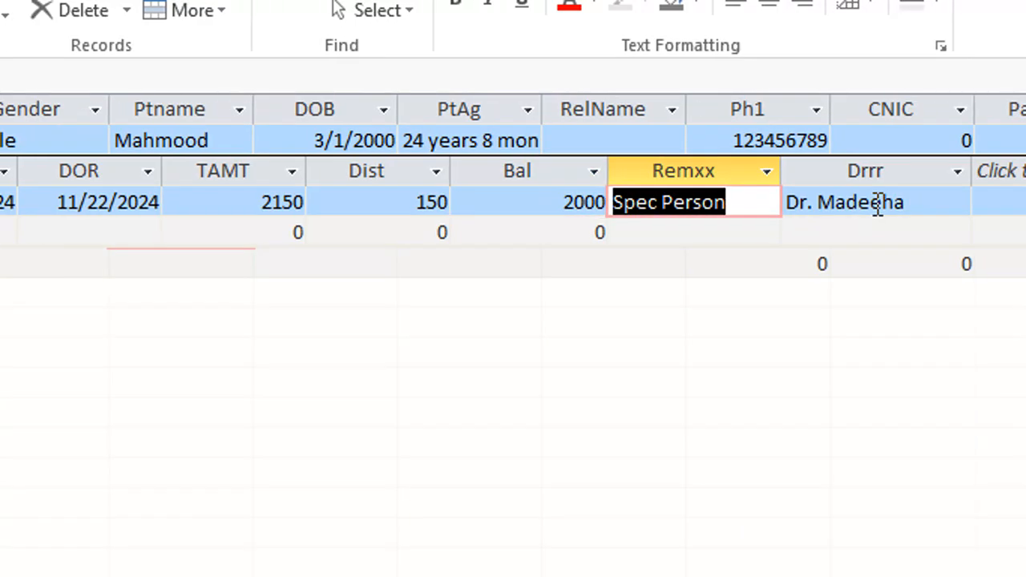
pyautogui.click(872, 202)
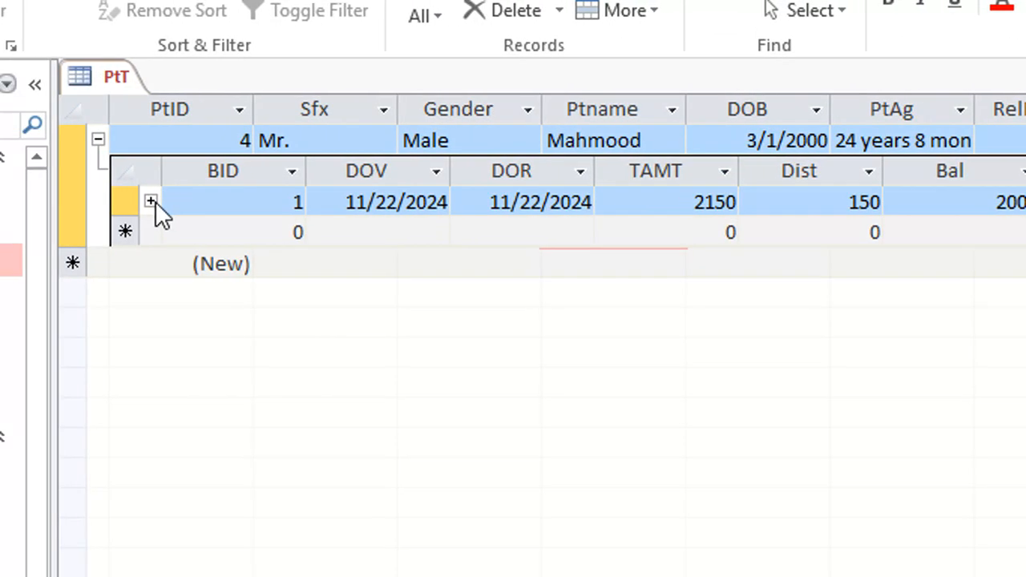
pyautogui.click(154, 202)
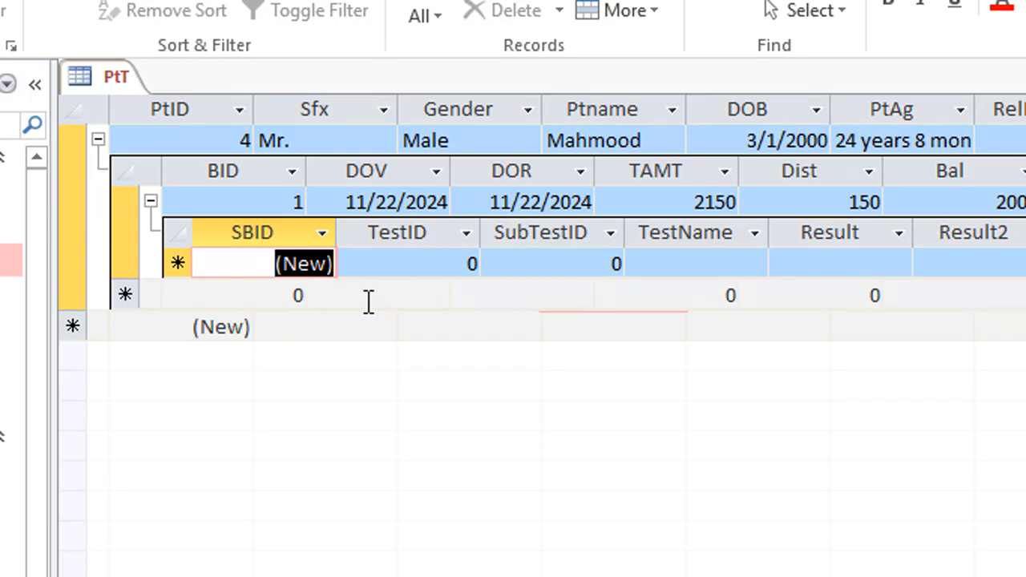
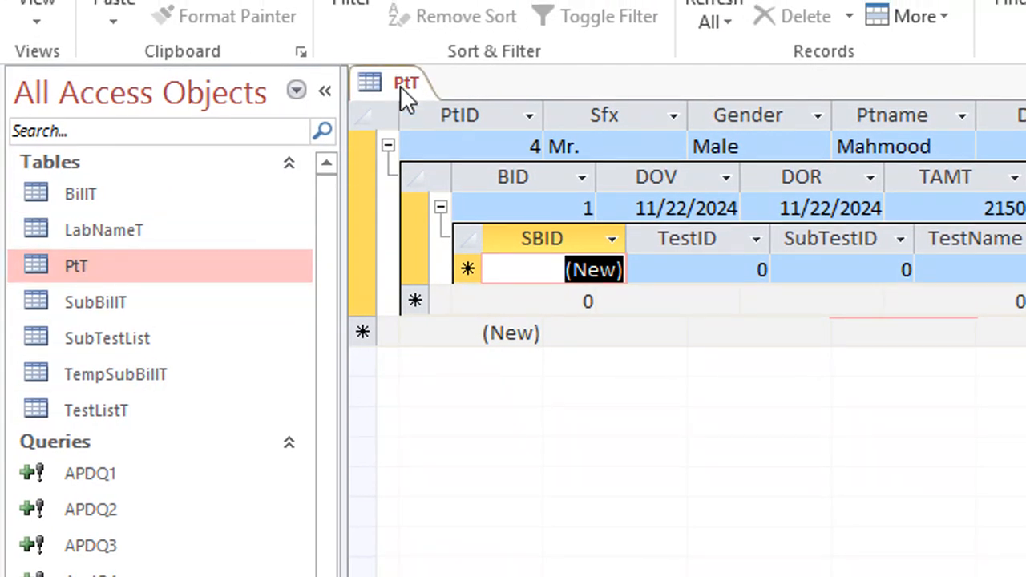
# Step: Close table PtT, view the SubTestList table's records and close it again
pyautogui.rightClick(392, 72)
pyautogui.click(430, 137)
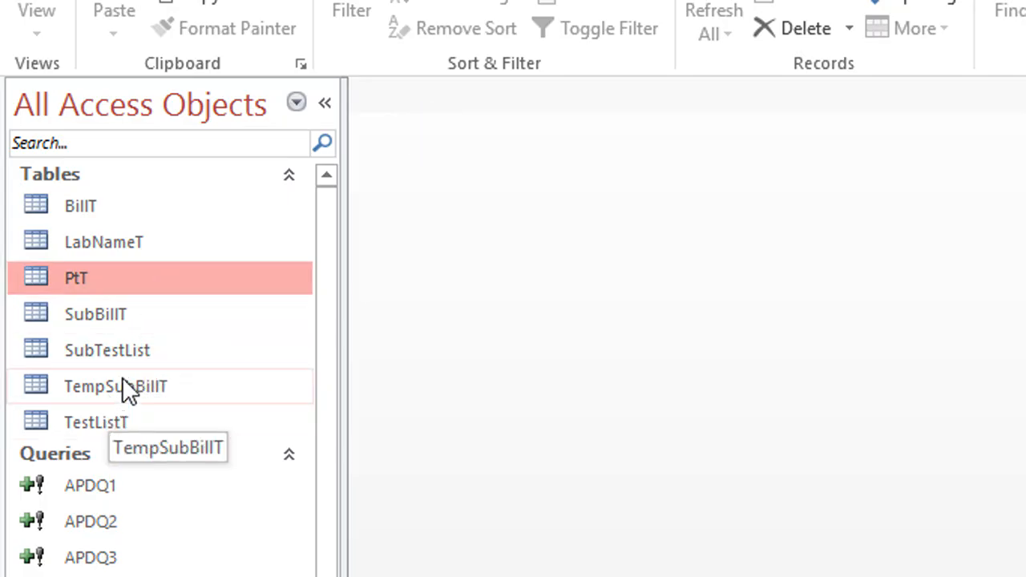
pyautogui.doubleClick(110, 350)
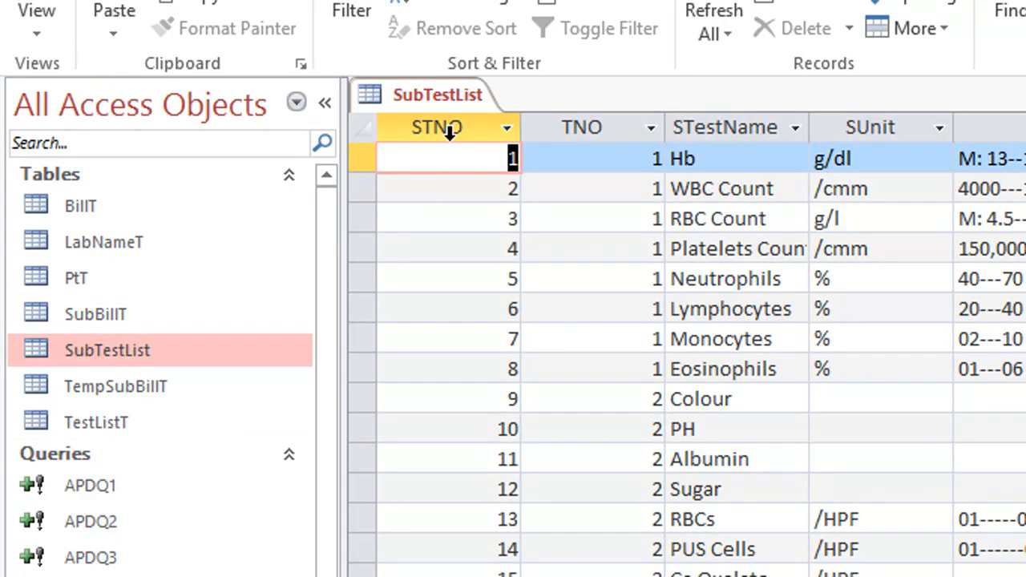
pyautogui.rightClick(445, 102)
pyautogui.click(500, 165)
# Step: Examine the records of tables SubBillT and TempSubBillT, and close both tables
pyautogui.click(171, 313)
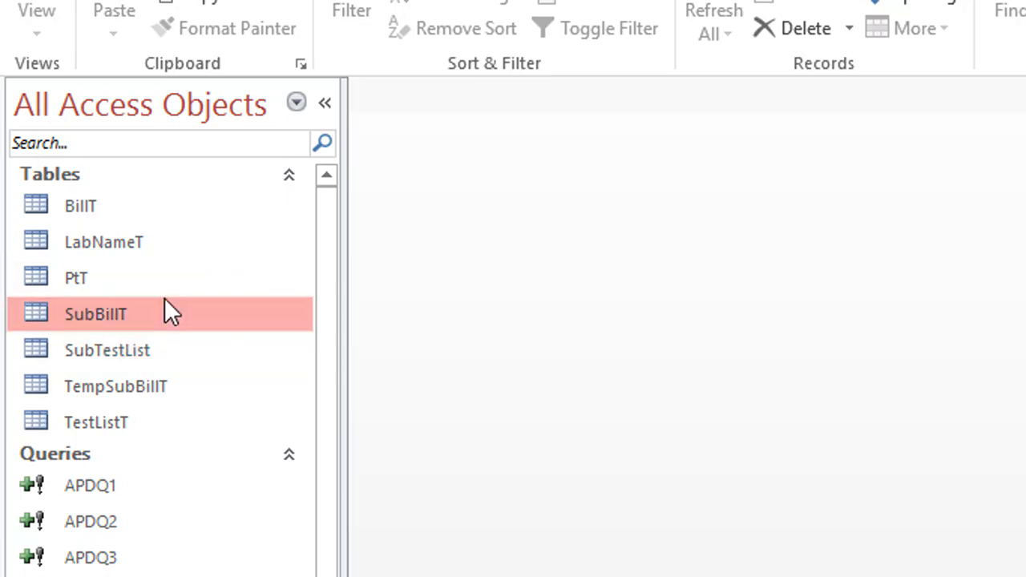
pyautogui.doubleClick(165, 301)
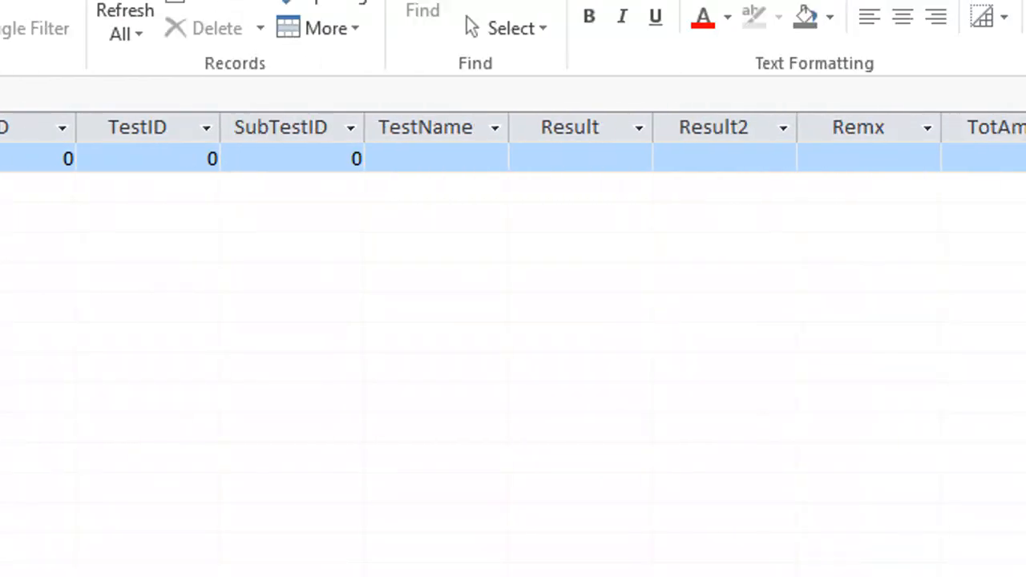
pyautogui.click(128, 390)
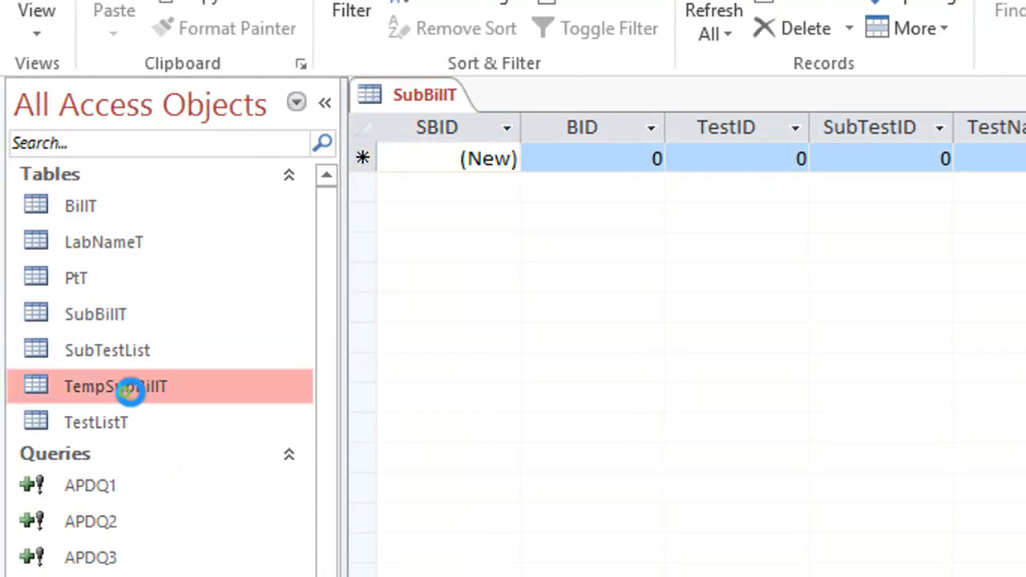
pyautogui.doubleClick(125, 392)
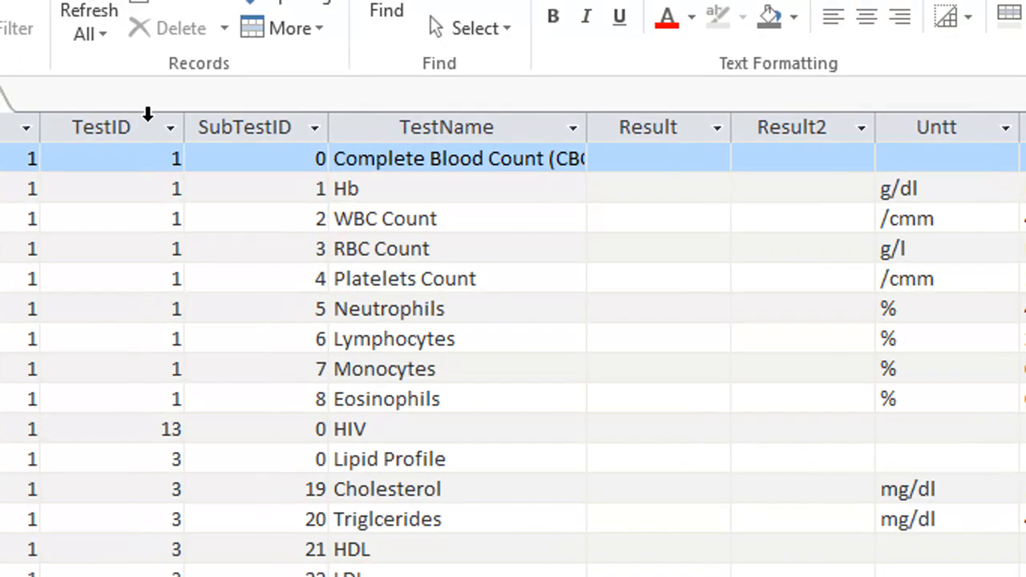
pyautogui.rightClick(165, 100)
pyautogui.click(233, 160)
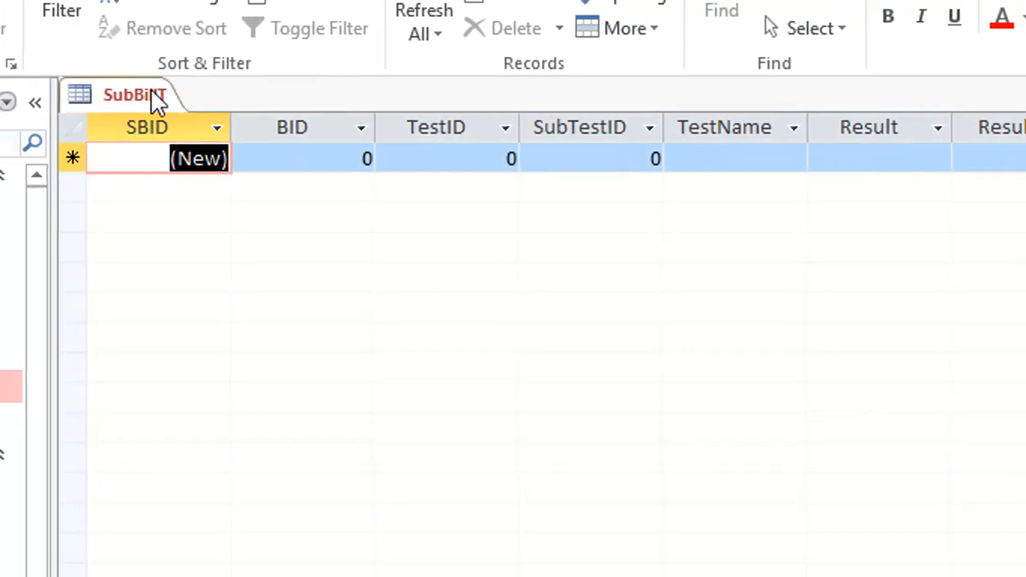
pyautogui.rightClick(152, 93)
pyautogui.click(194, 137)
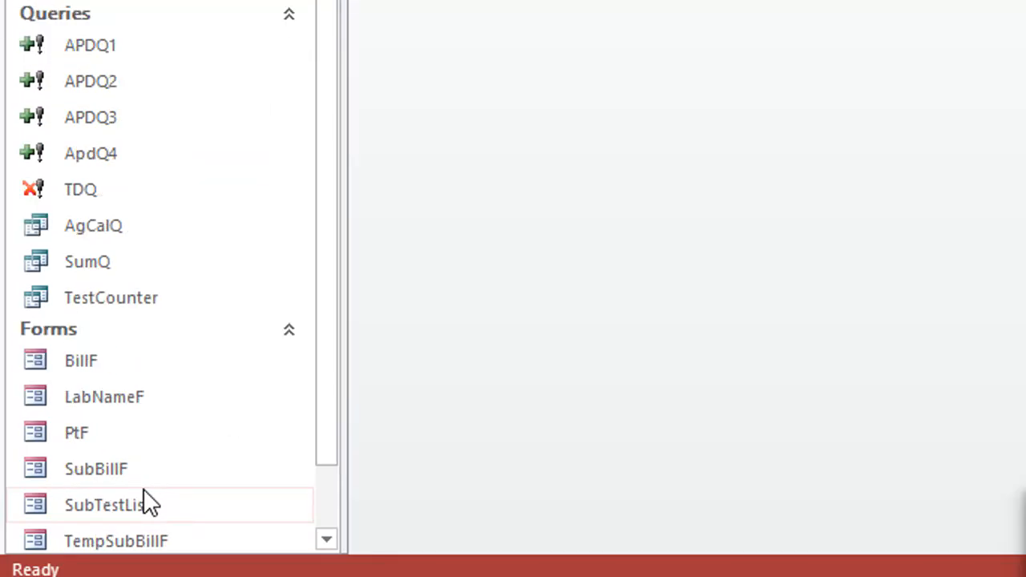
# Step: Open the PtF form and switch it to Design View
pyautogui.scroll(-1, 152, 504)
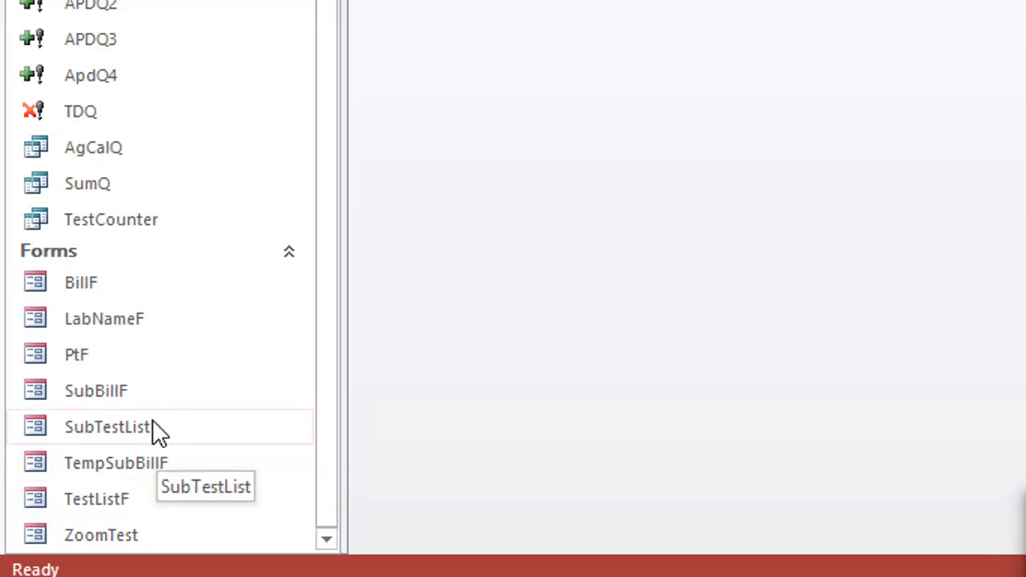
pyautogui.doubleClick(80, 356)
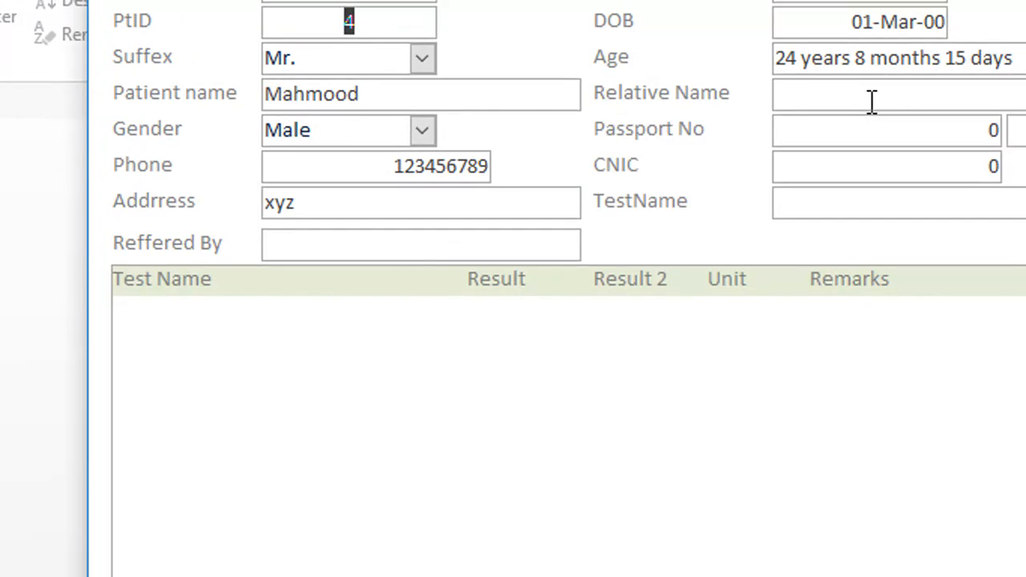
pyautogui.click(381, 85)
pyautogui.moveTo(380, 85); pyautogui.dragTo(337, 89)
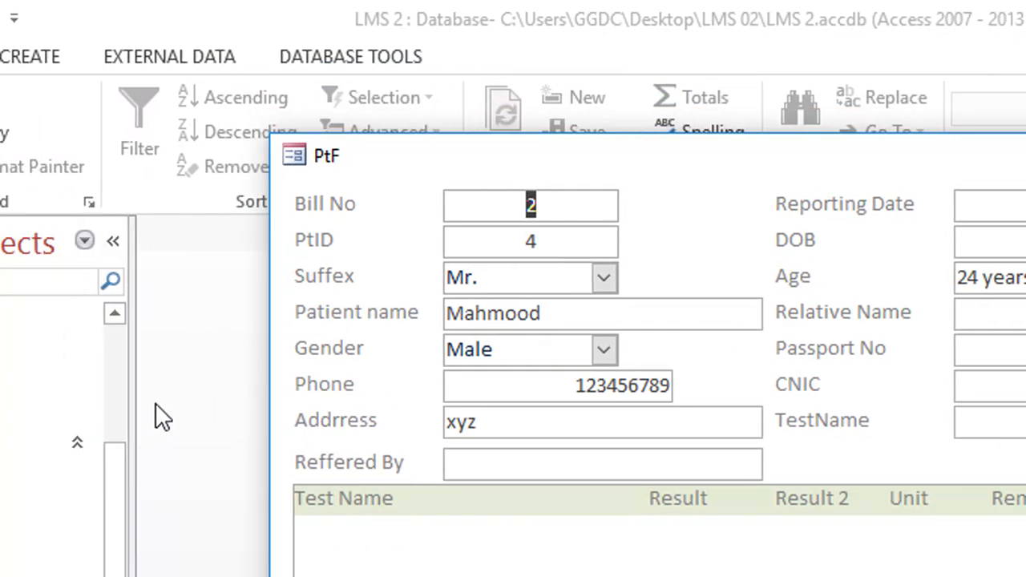
pyautogui.moveTo(111, 468); pyautogui.dragTo(142, 370)
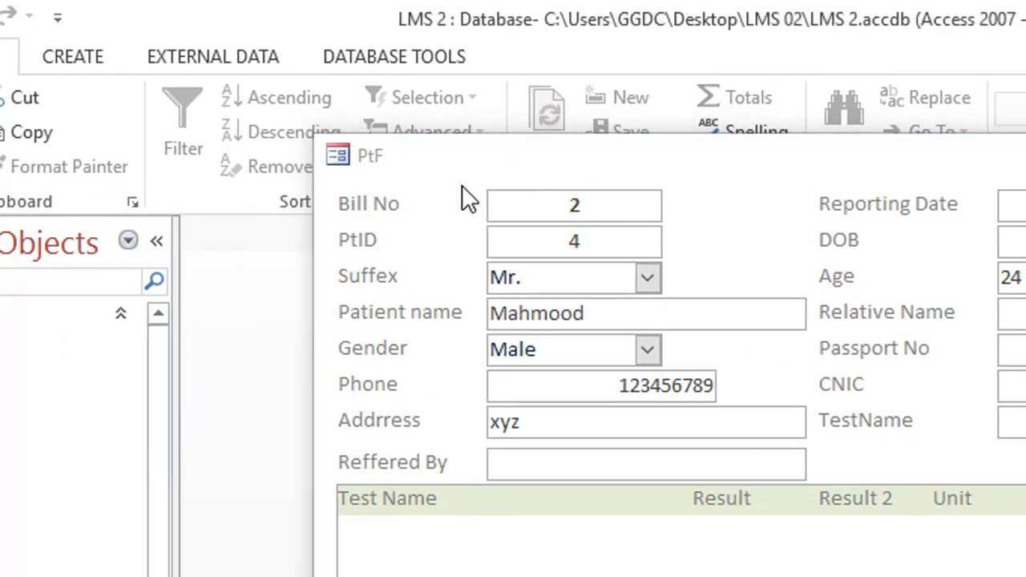
pyautogui.rightClick(461, 171)
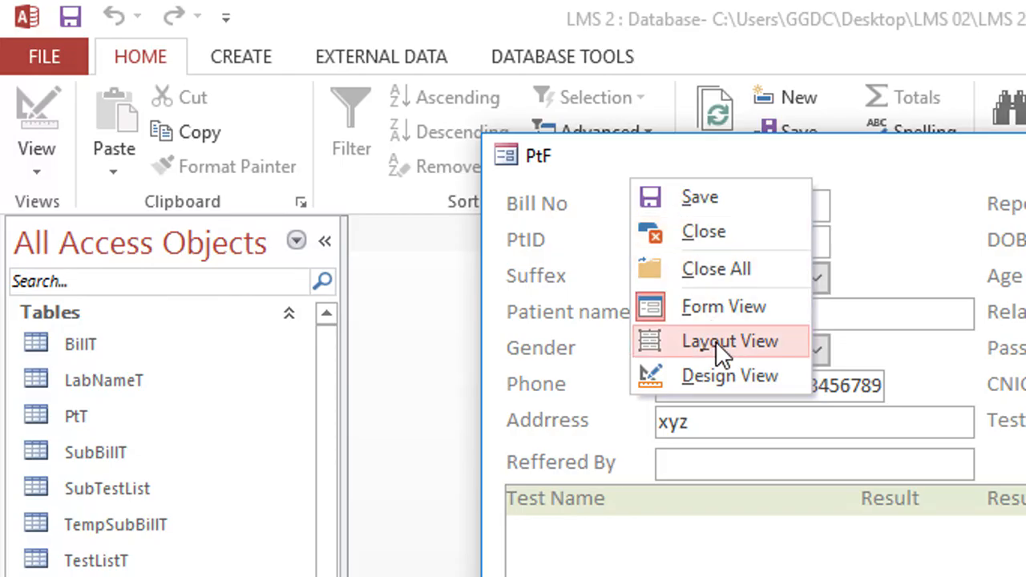
pyautogui.click(726, 367)
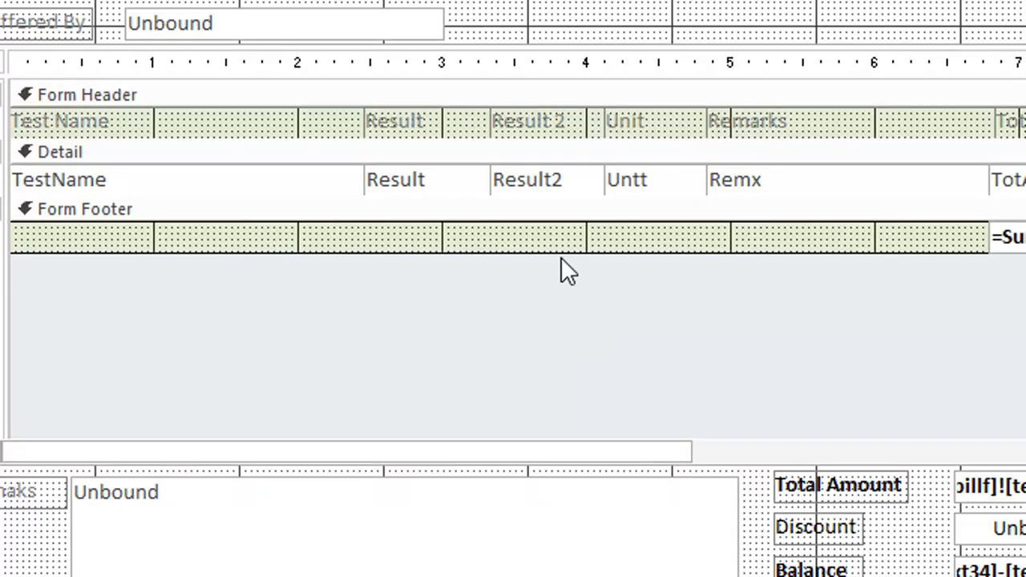
# Step: Change the Result2 text box in the subform's Detail section to a combo box
pyautogui.click(567, 187)
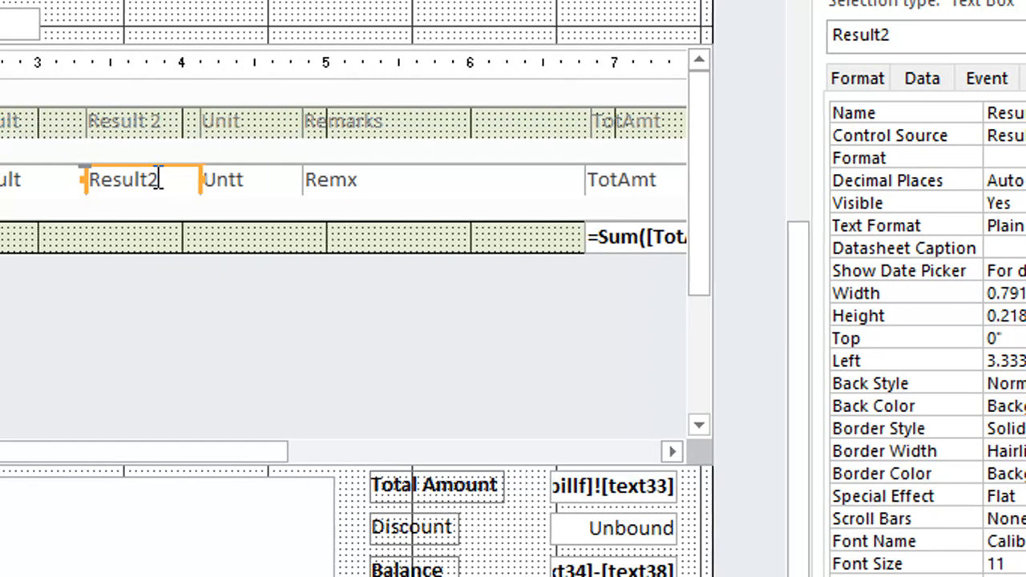
pyautogui.rightClick(160, 178)
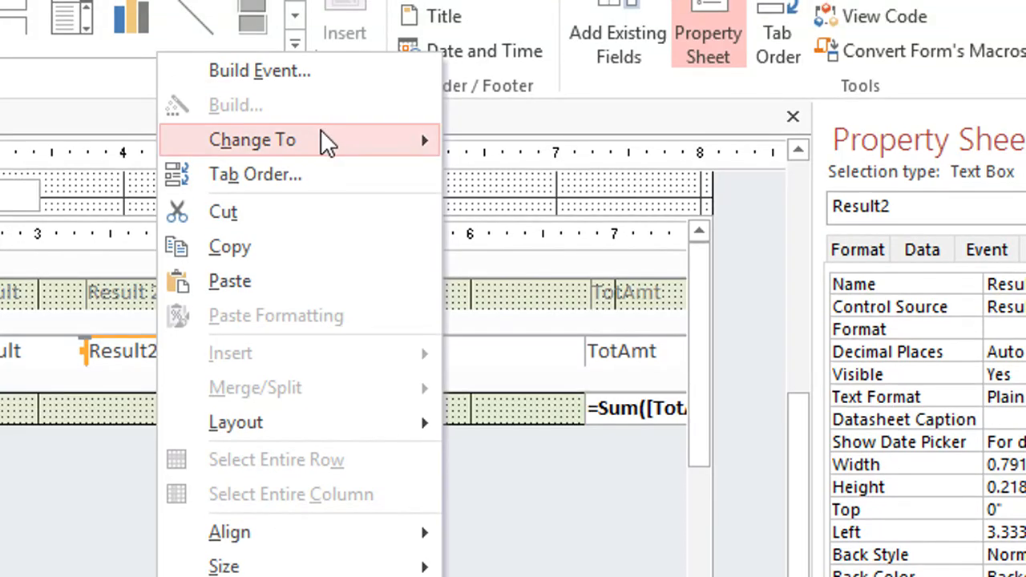
pyautogui.moveTo(426, 151)
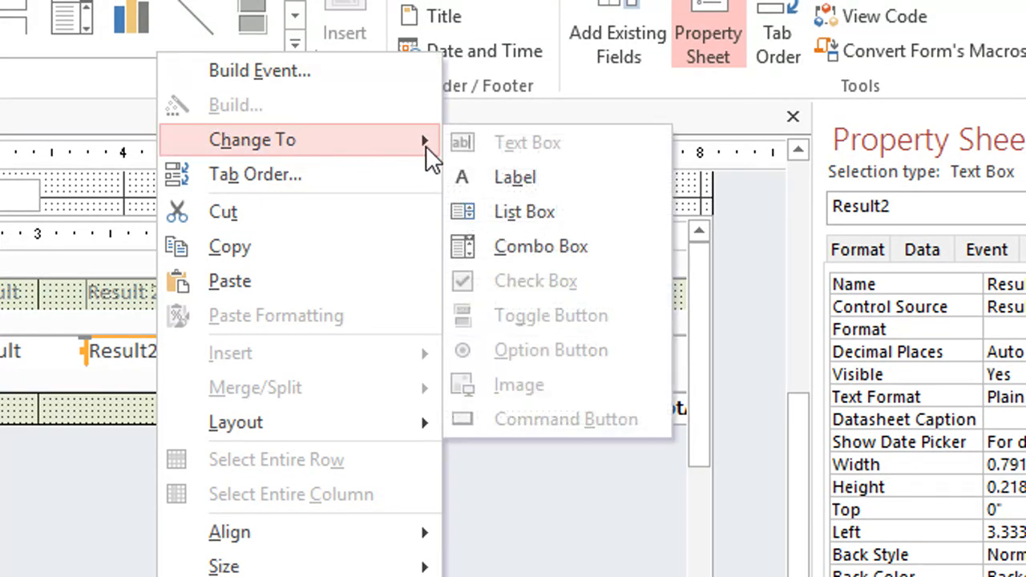
pyautogui.click(539, 247)
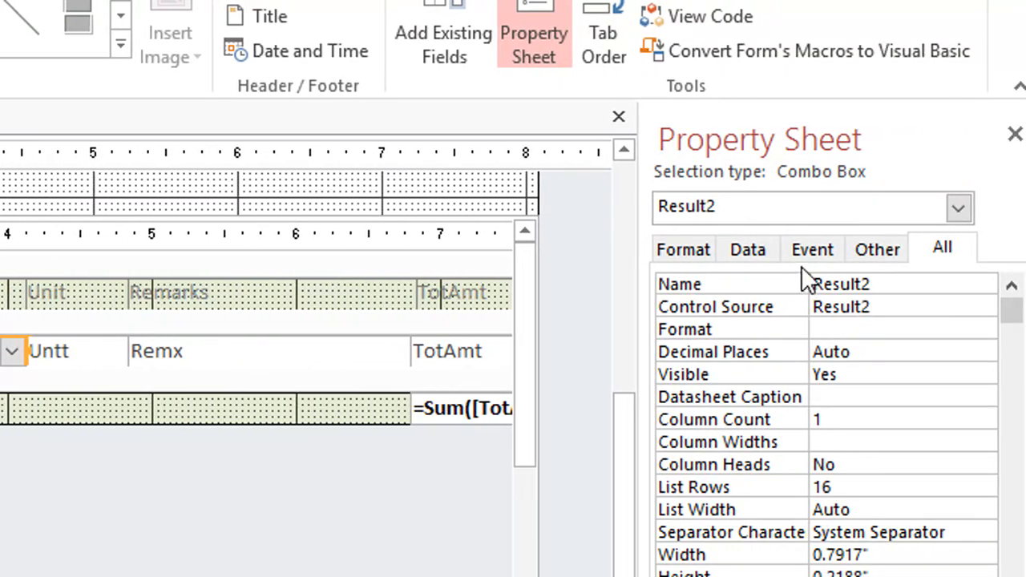
# Step: Set the Result2 combo box's Row Source Type to Value List
pyautogui.click(906, 252)
pyautogui.click(848, 373)
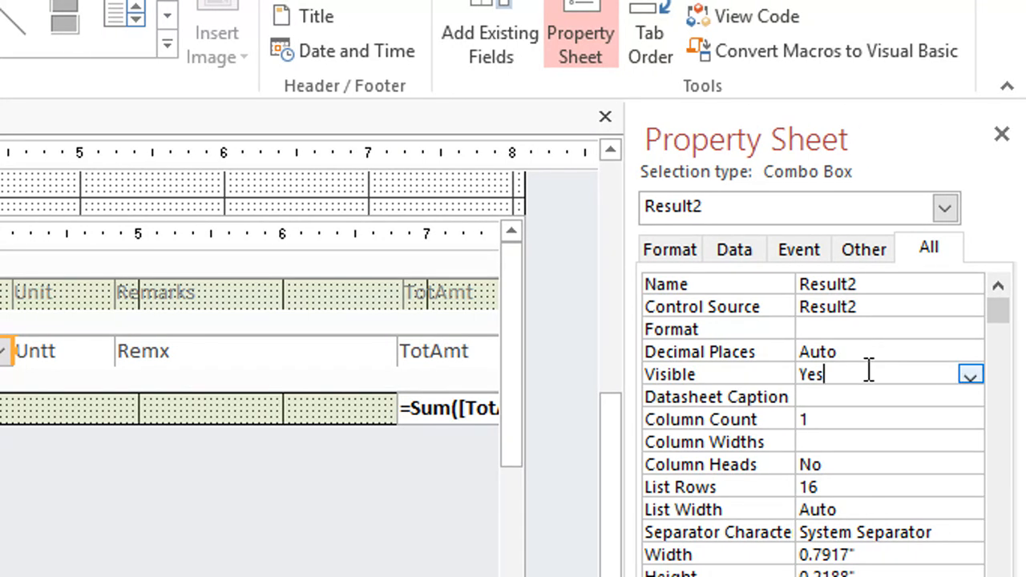
pyautogui.click(864, 249)
pyautogui.click(806, 248)
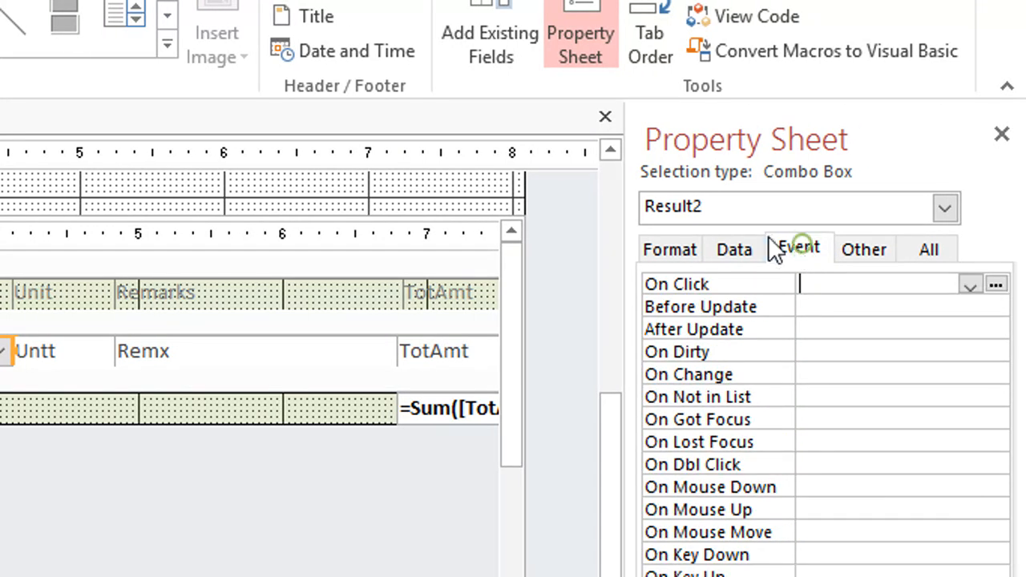
pyautogui.click(746, 249)
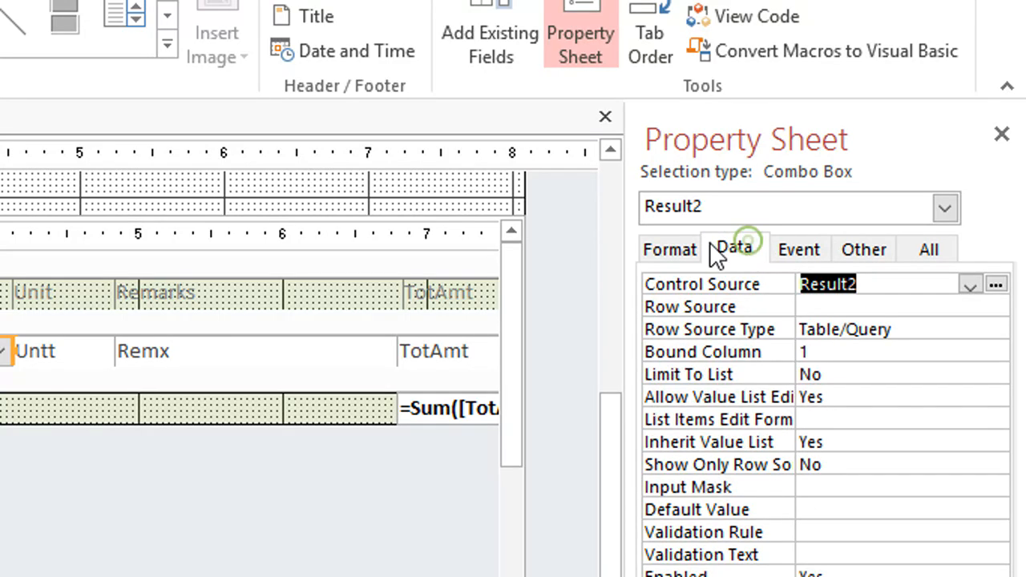
pyautogui.click(832, 333)
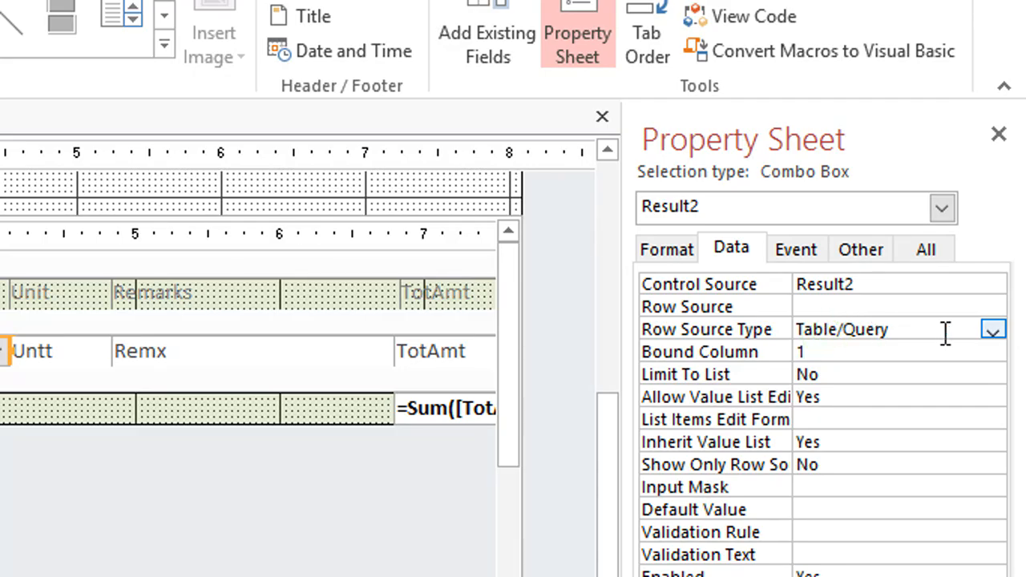
pyautogui.click(995, 331)
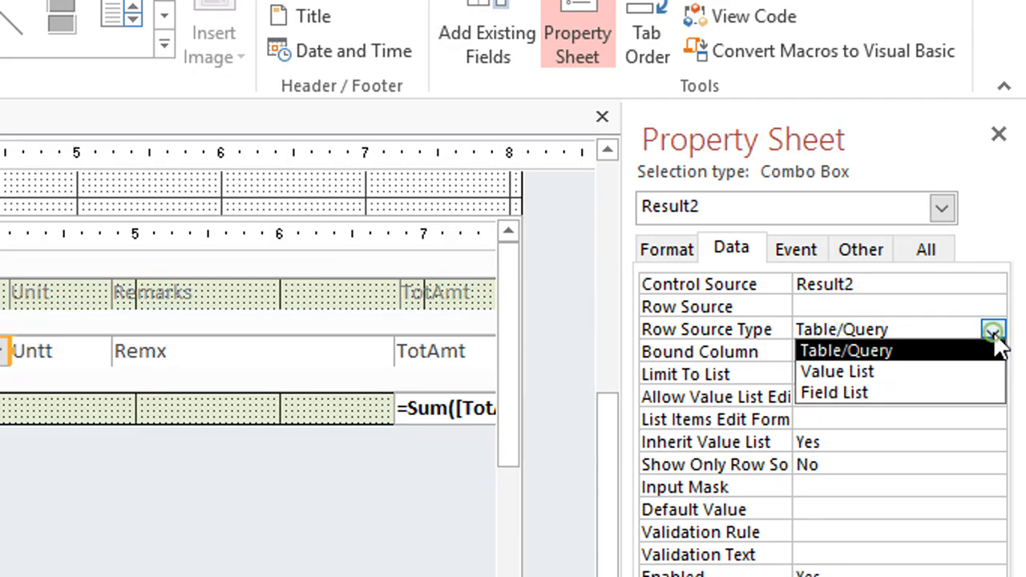
pyautogui.click(891, 372)
# Step: Save the PtF form design, display it in Form View and close the form
pyautogui.rightClick(213, 117)
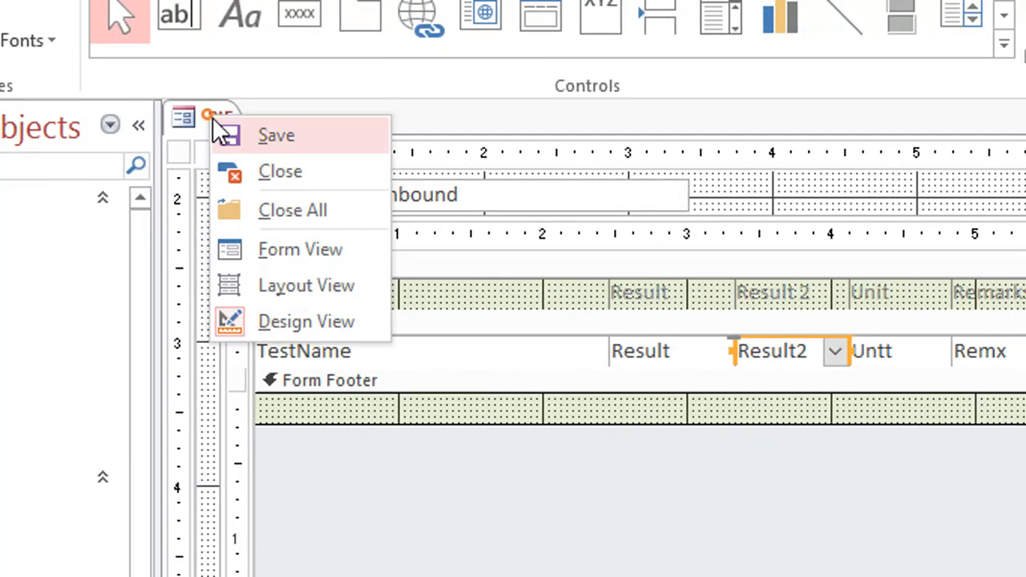
pyautogui.click(224, 132)
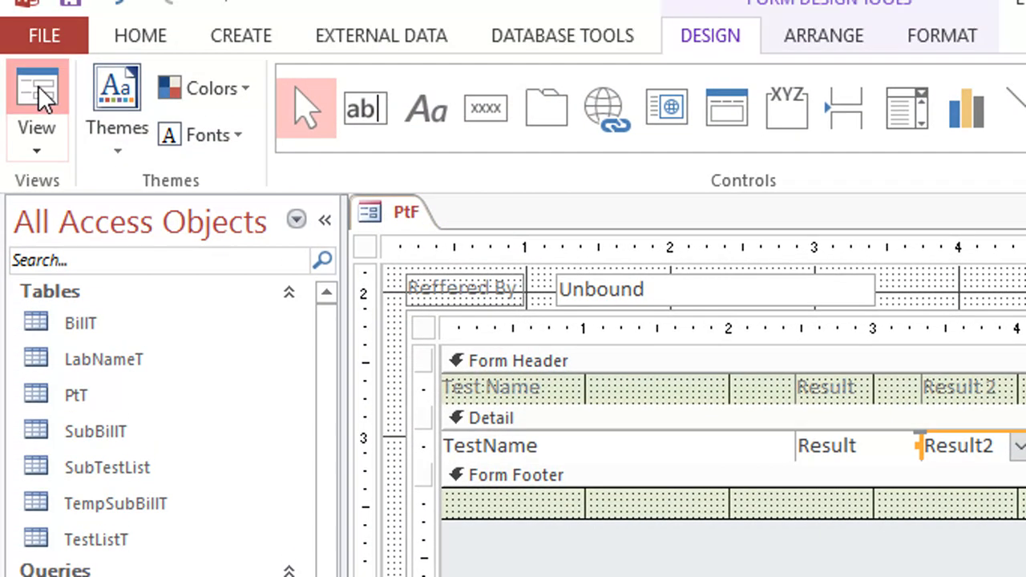
pyautogui.click(38, 86)
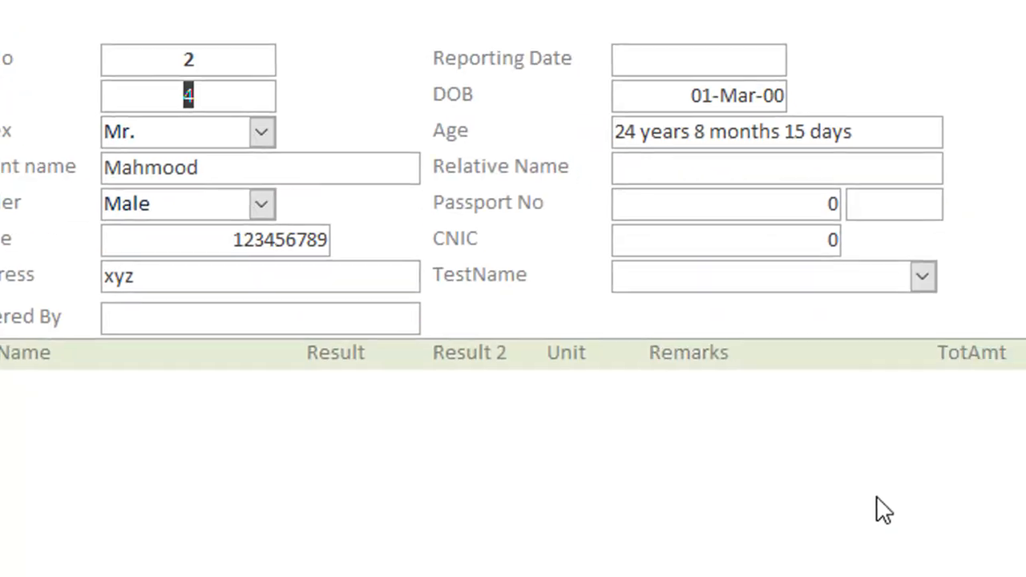
pyautogui.rightClick(551, 212)
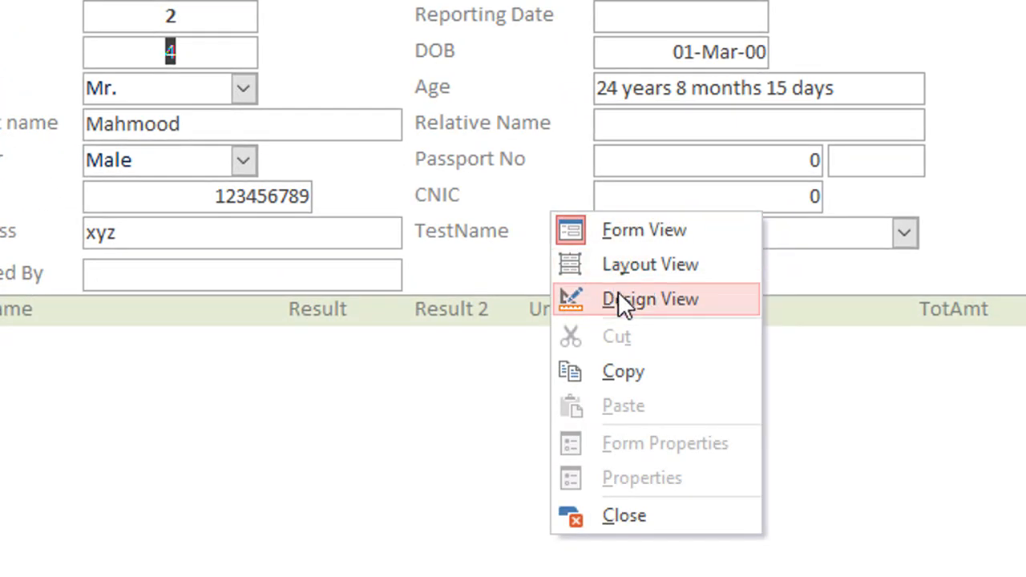
pyautogui.click(505, 246)
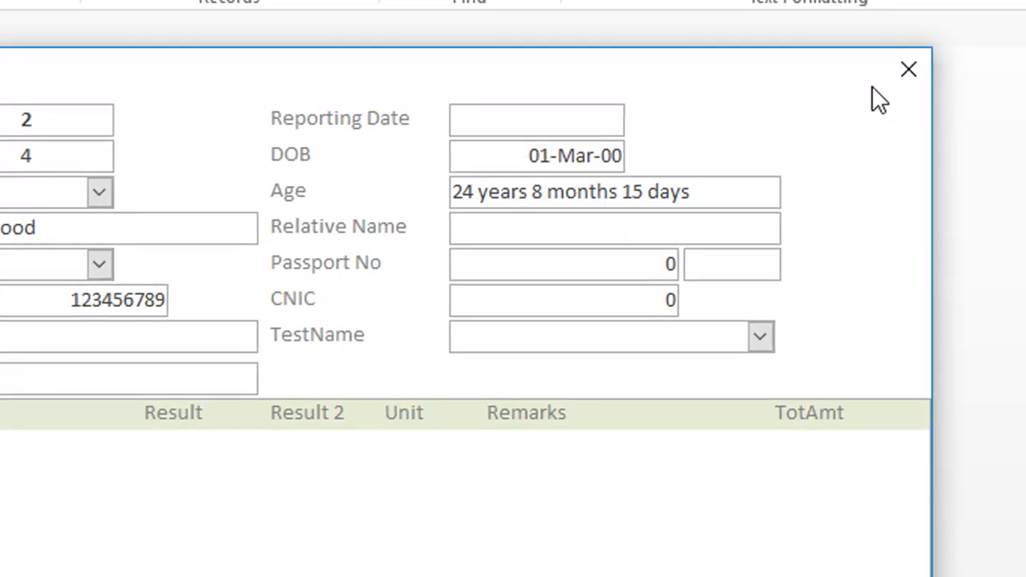
pyautogui.click(846, 85)
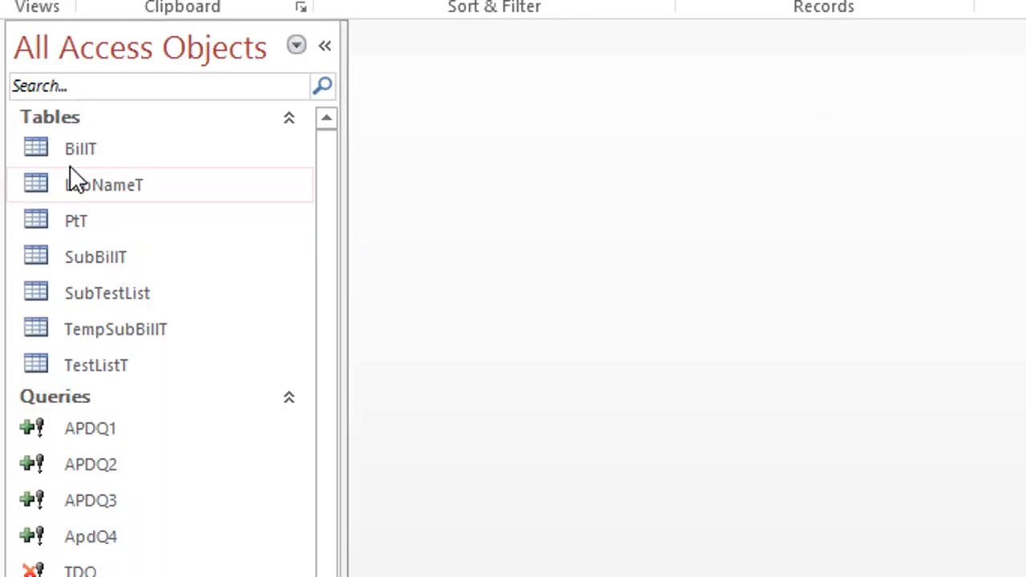
# Step: Delete the bill record with BID 1 from table BillT and close the table
pyautogui.doubleClick(77, 153)
pyautogui.click(363, 100)
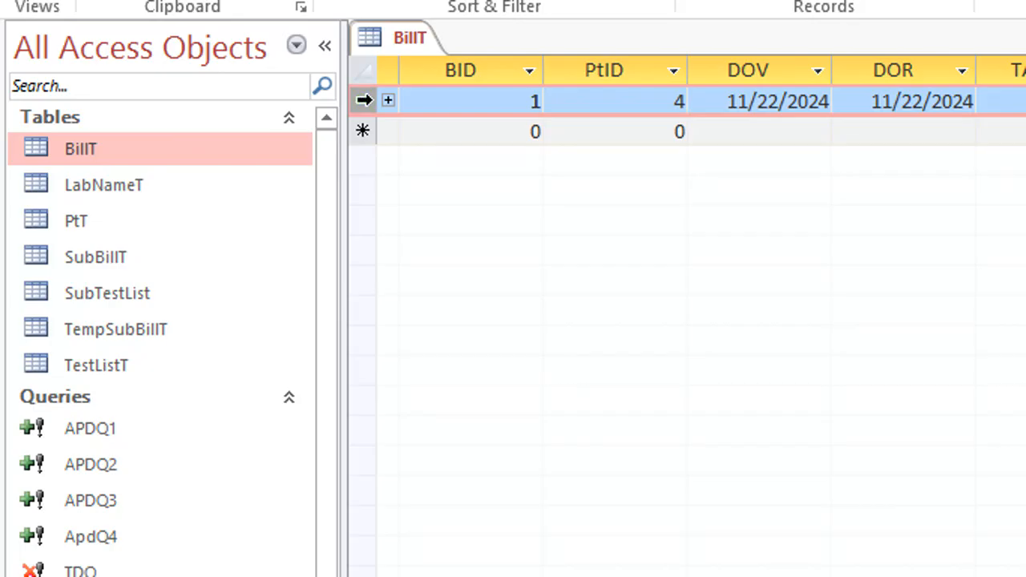
pyautogui.press('Delete')
pyautogui.rightClick(420, 40)
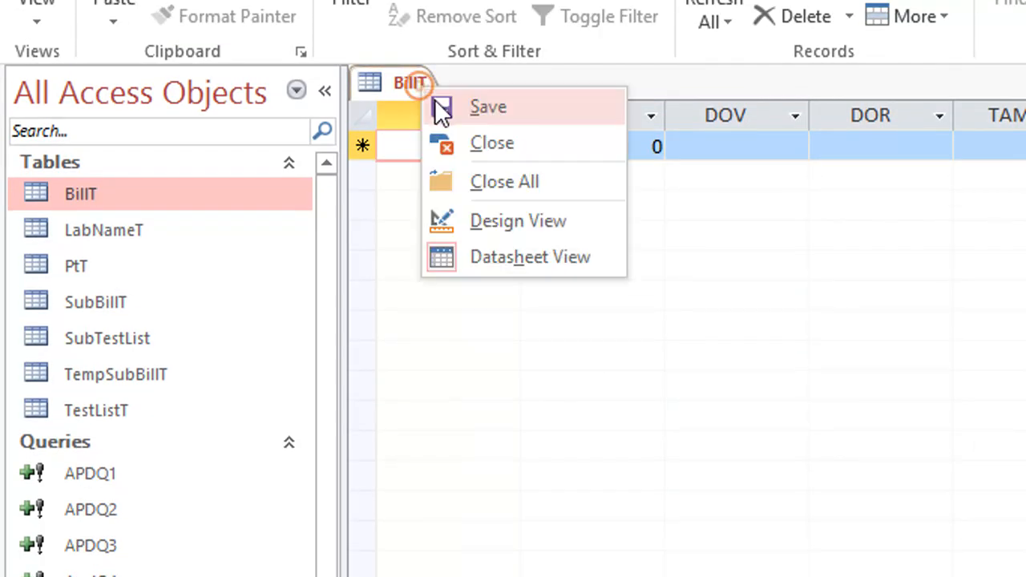
pyautogui.click(435, 143)
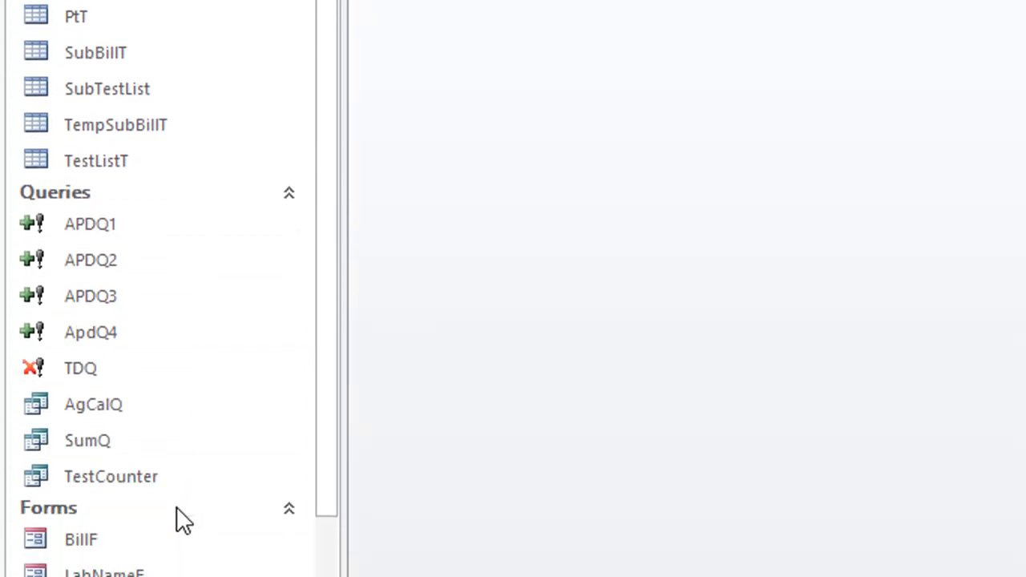
# Step: Reopen the PtF form and check the Result 2 drop-down lists of several test rows, from Complete Blood Count (CBC) to Monocytes
pyautogui.doubleClick(80, 492)
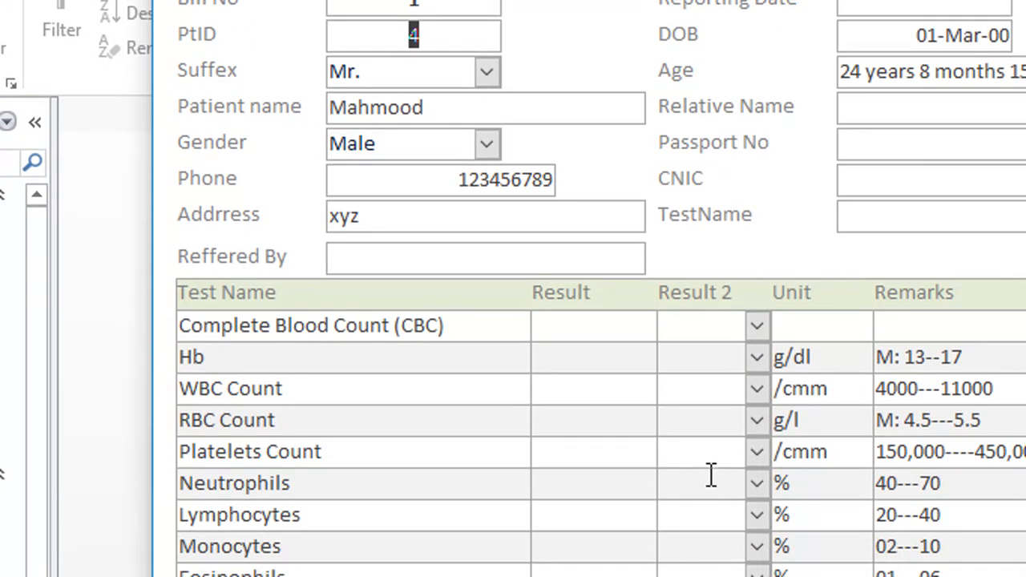
pyautogui.click(754, 328)
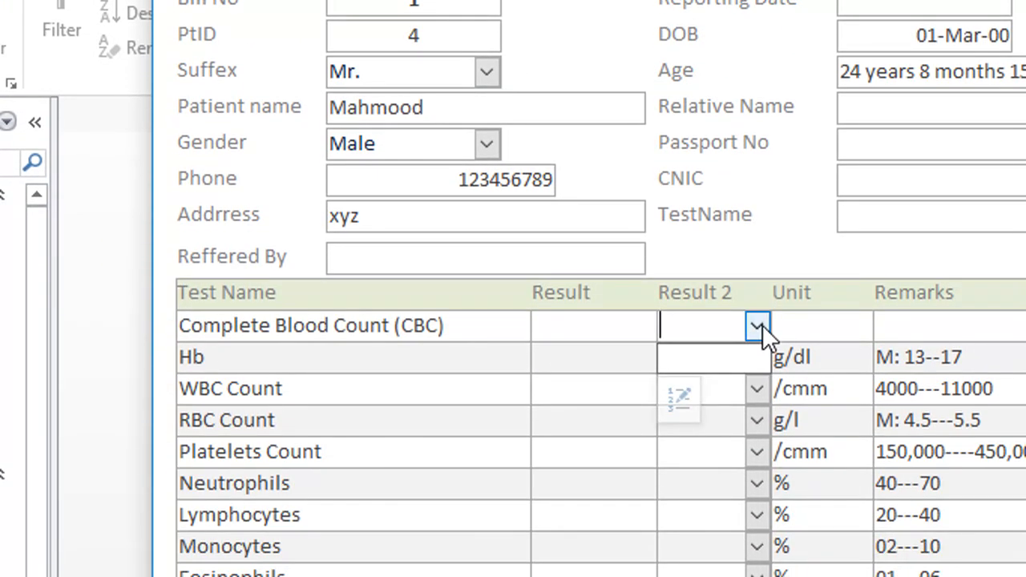
pyautogui.click(761, 324)
pyautogui.click(757, 358)
pyautogui.click(757, 452)
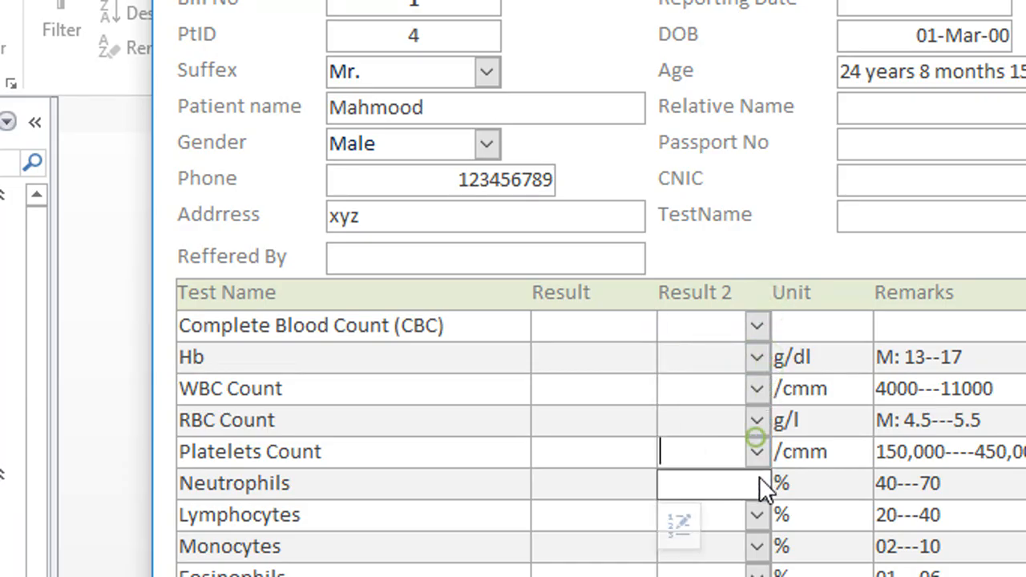
pyautogui.click(756, 514)
pyautogui.click(757, 546)
# Step: Define the Result 2 combo box's list items as Detected, Not detected, Positive, Negative and Borderline
pyautogui.click(758, 261)
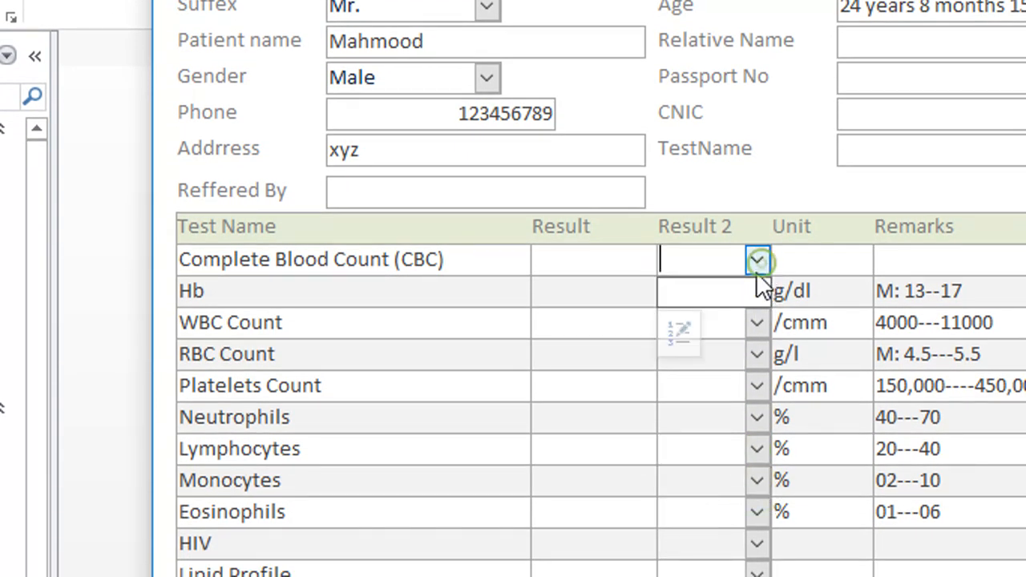
pyautogui.click(687, 328)
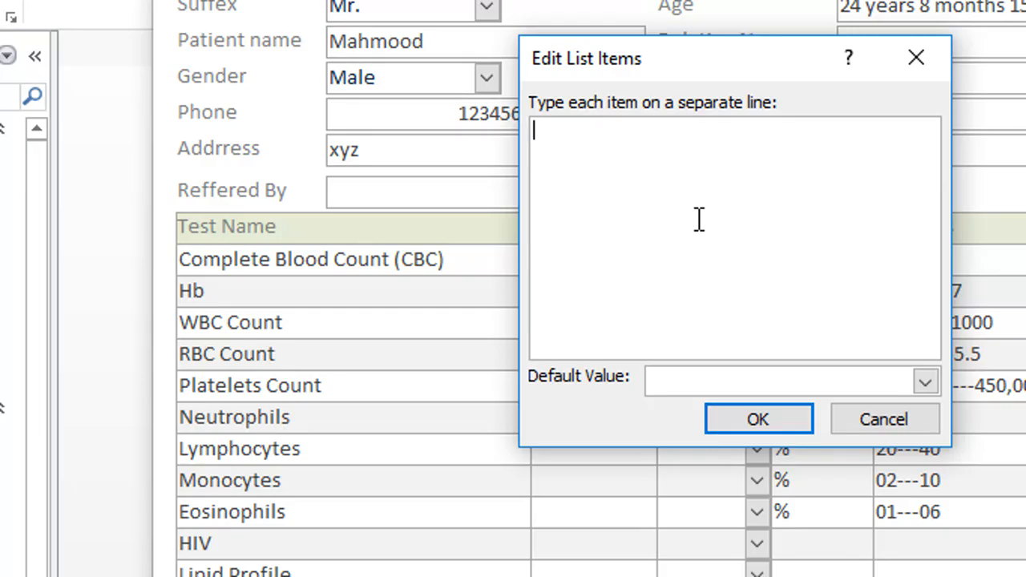
pyautogui.write('Detected ')
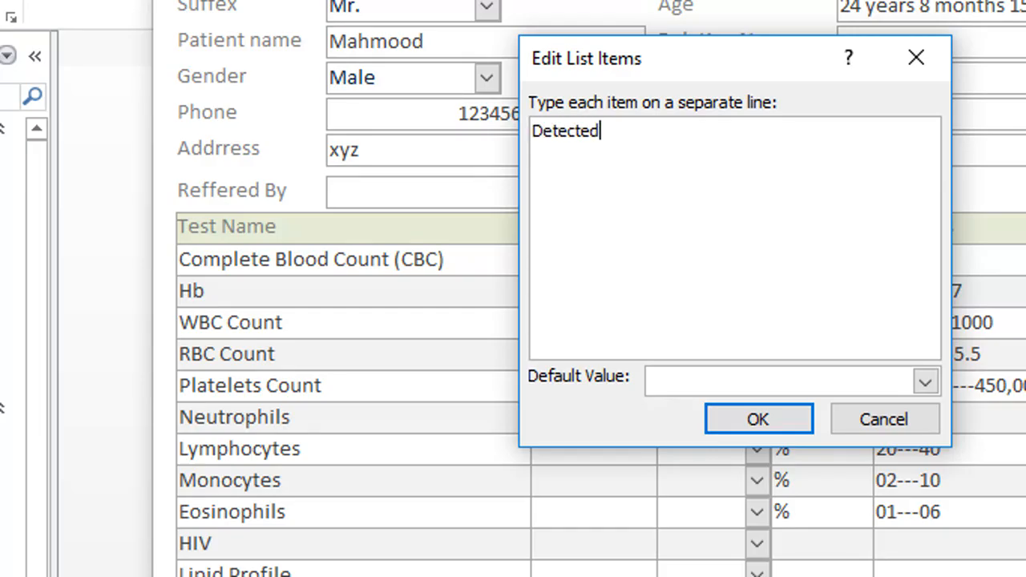
pyautogui.write('Not detected ')
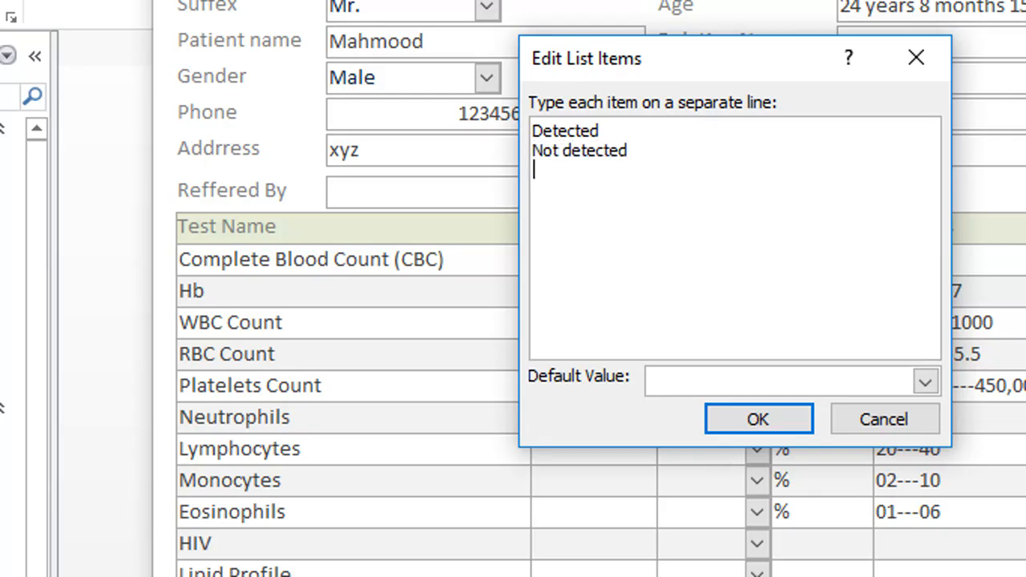
pyautogui.write('Positive ')
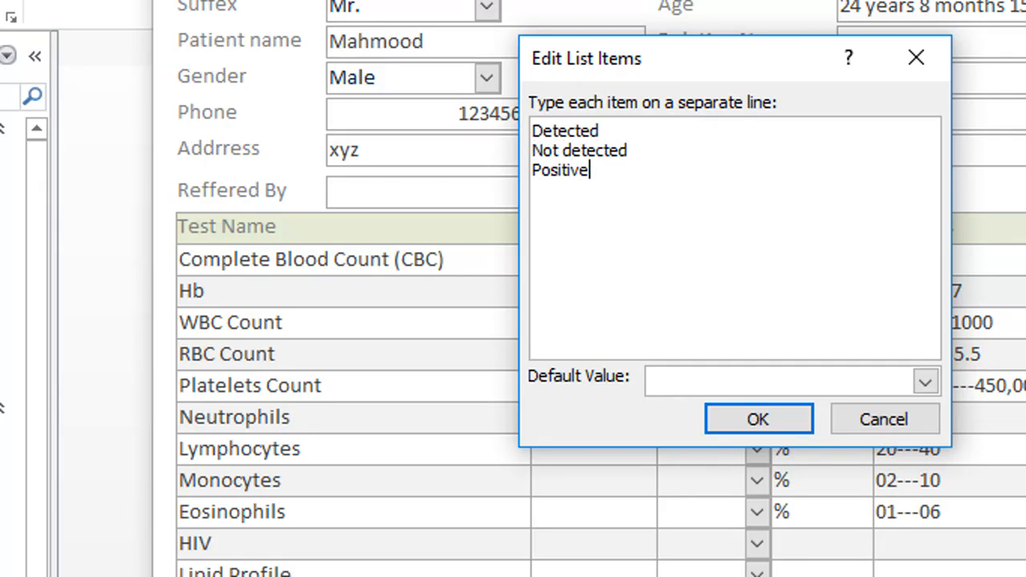
pyautogui.write('Negativ')
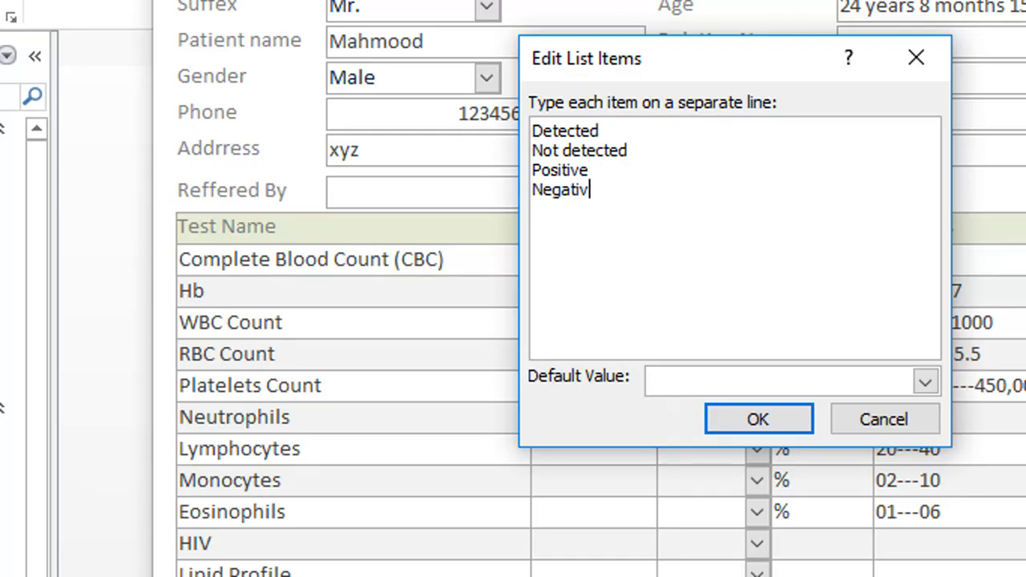
pyautogui.write('e')
pyautogui.press('Return')
pyautogui.write('Borderline')
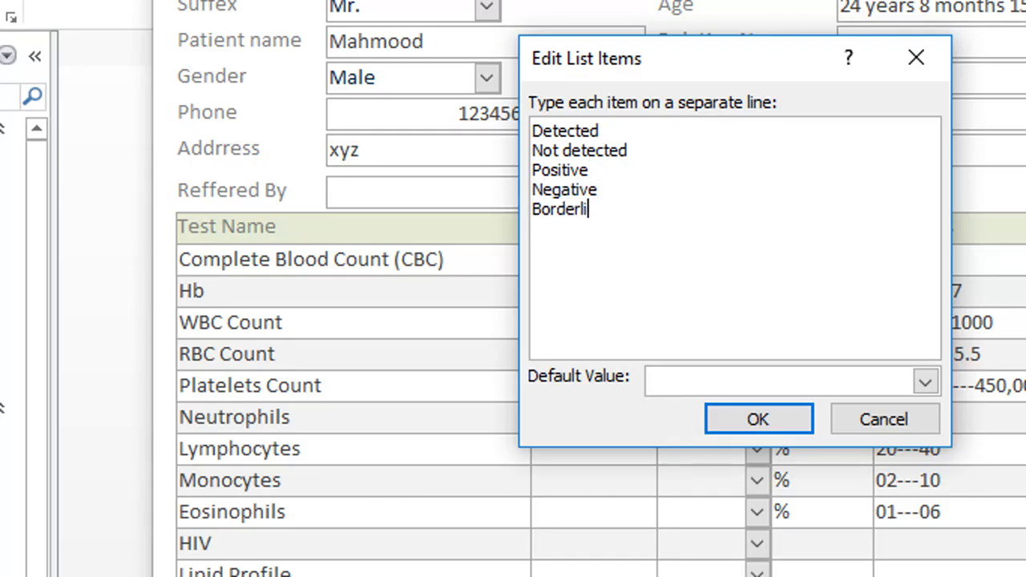
pyautogui.click(768, 419)
# Step: Check the Result 2 drop-down choices in several test rows, from Complete Blood Count (CBC) to Eosinophils
pyautogui.click(758, 261)
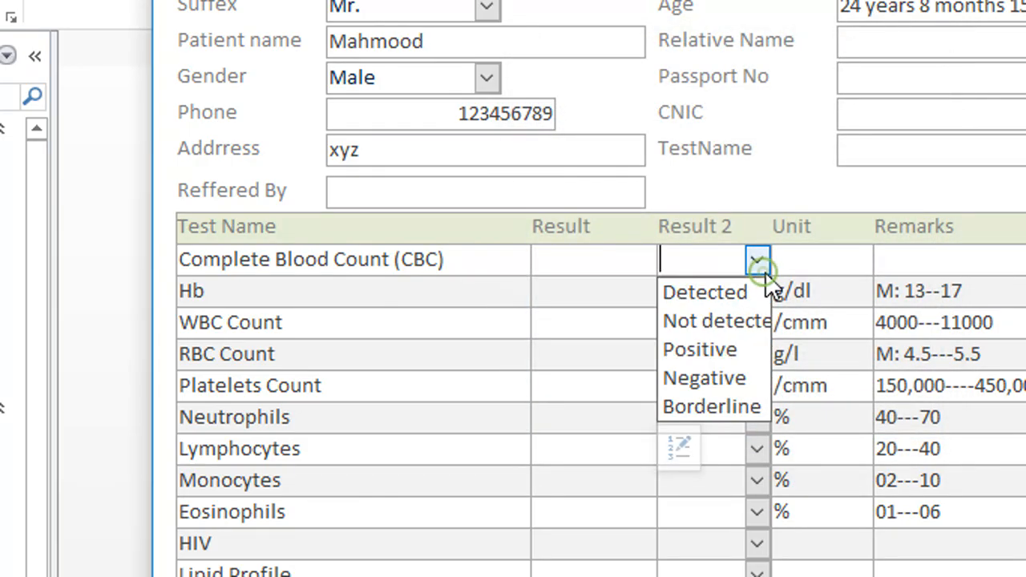
pyautogui.click(761, 293)
pyautogui.click(761, 293)
pyautogui.click(760, 386)
pyautogui.click(760, 386)
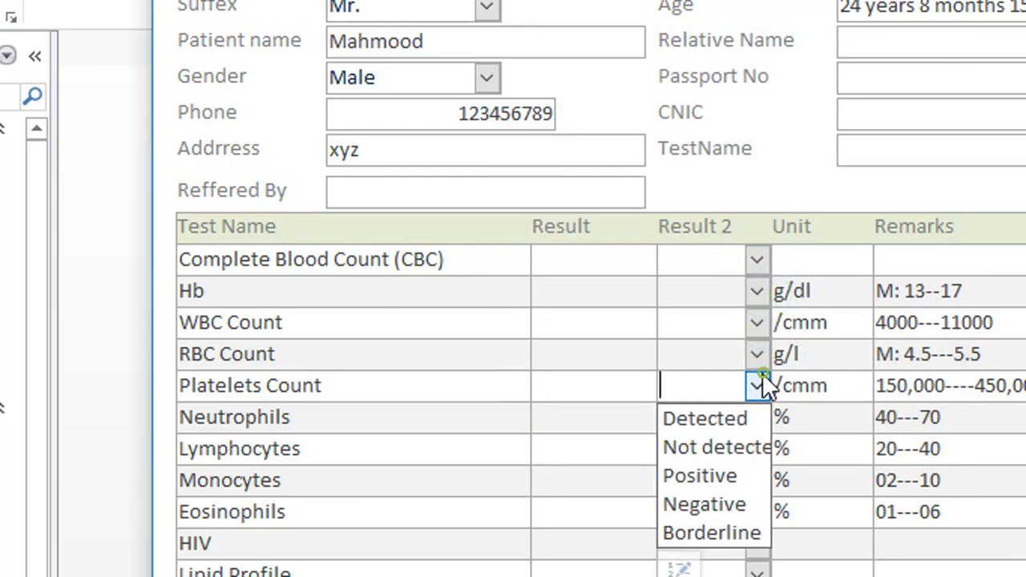
pyautogui.click(760, 386)
pyautogui.click(757, 447)
pyautogui.click(756, 447)
pyautogui.scroll(-1, 752, 469)
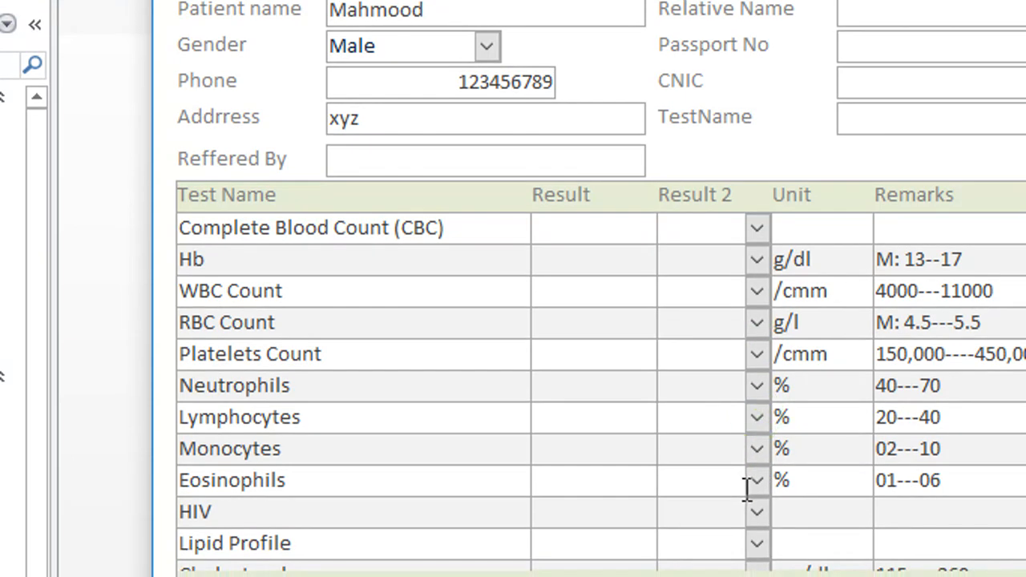
pyautogui.click(757, 480)
pyautogui.scroll(-4, 753, 488)
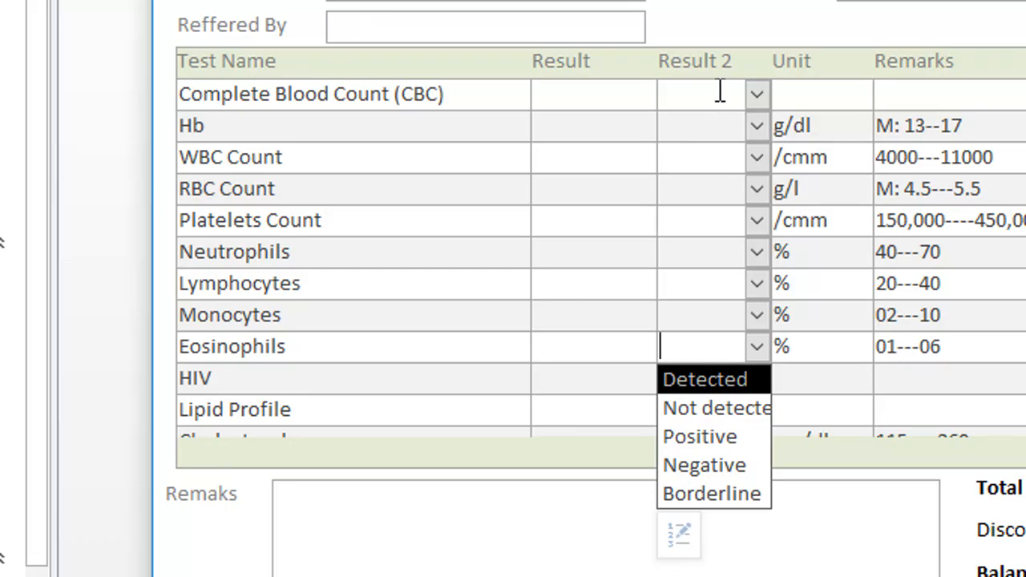
pyautogui.click(616, 97)
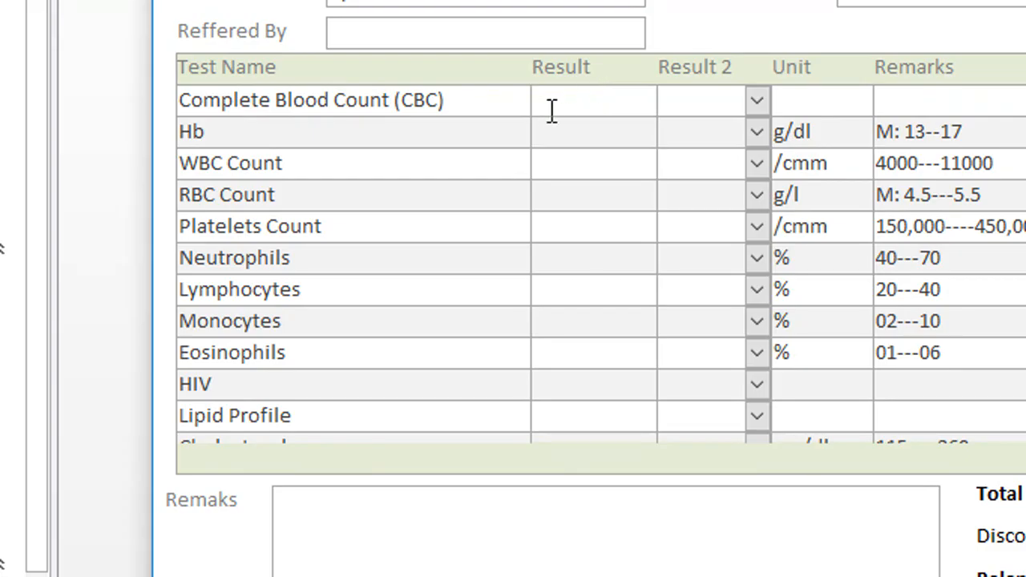
# Step: Enter the results 12.0 for Hb, 11 for WBC Count, 12 for RBC Count and 123 for Platelets Count
pyautogui.click(600, 134)
pyautogui.write('12.0')
pyautogui.click(611, 163)
pyautogui.write('11')
pyautogui.click(580, 194)
pyautogui.write('12')
pyautogui.click(588, 221)
pyautogui.write('123')
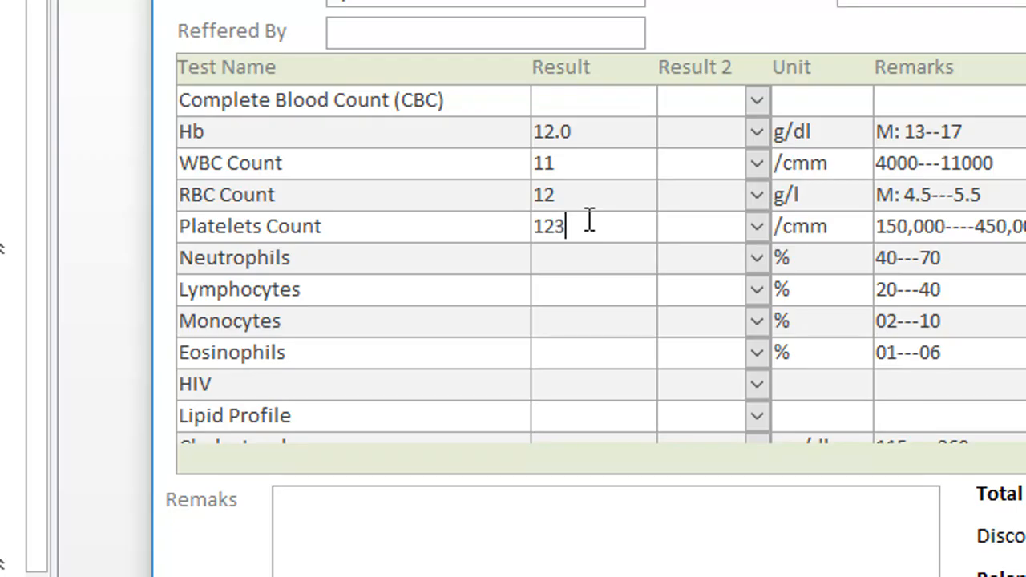
# Step: Enter the results 44 for Neutrophils, 5465 for Lymphocytes, 5645 for Monocytes, 88 for Eosinophils and 454 for HIV
pyautogui.click(582, 250)
pyautogui.write('44')
pyautogui.click(583, 276)
pyautogui.write('5465')
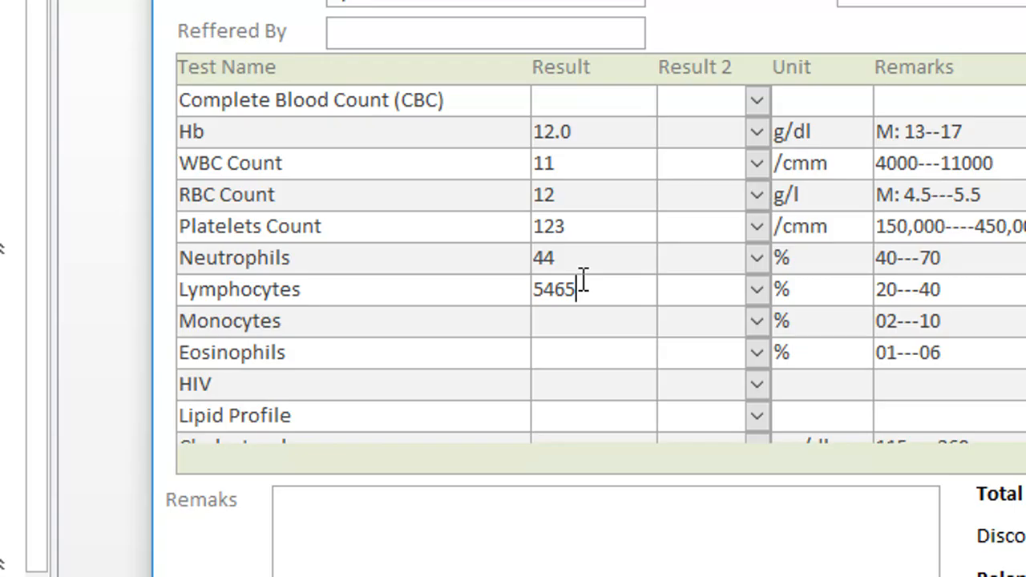
pyautogui.click(610, 323)
pyautogui.write('5645')
pyautogui.click(613, 352)
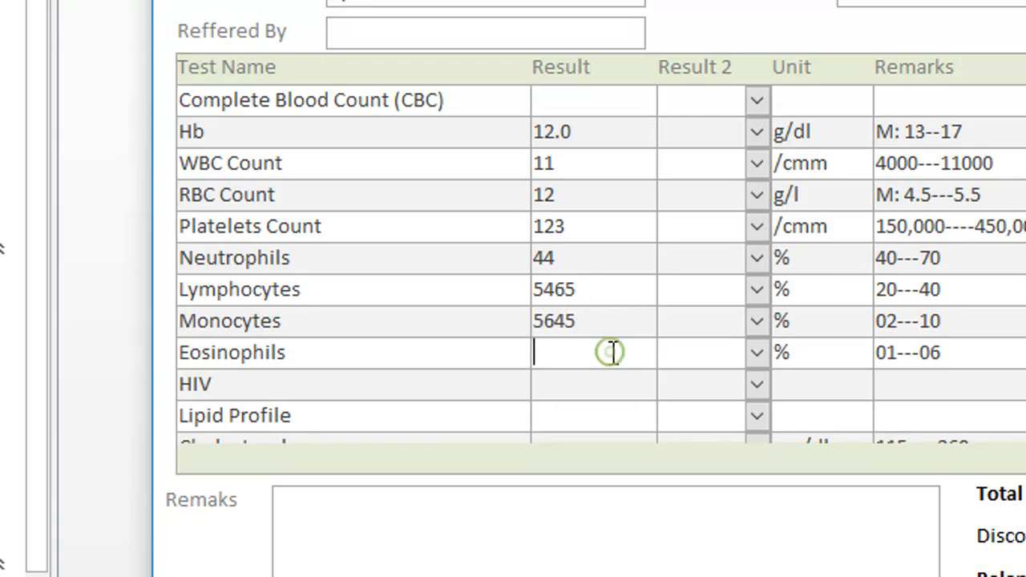
pyautogui.write('88')
pyautogui.click(600, 388)
pyautogui.write('454')
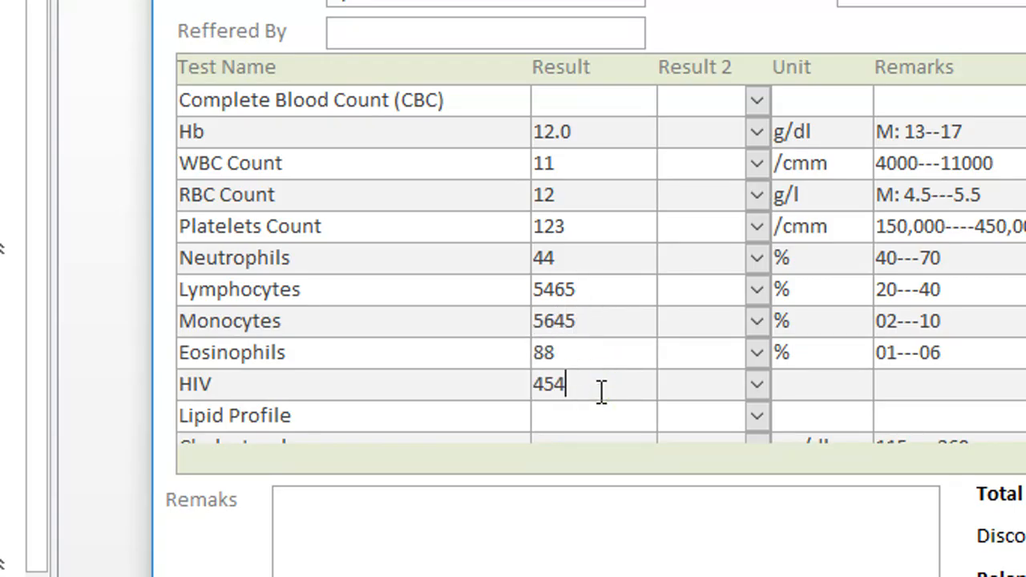
# Step: Open table TempSubBillT to check the entered results and close the billing form covering it
pyautogui.scroll(3, 388, 94)
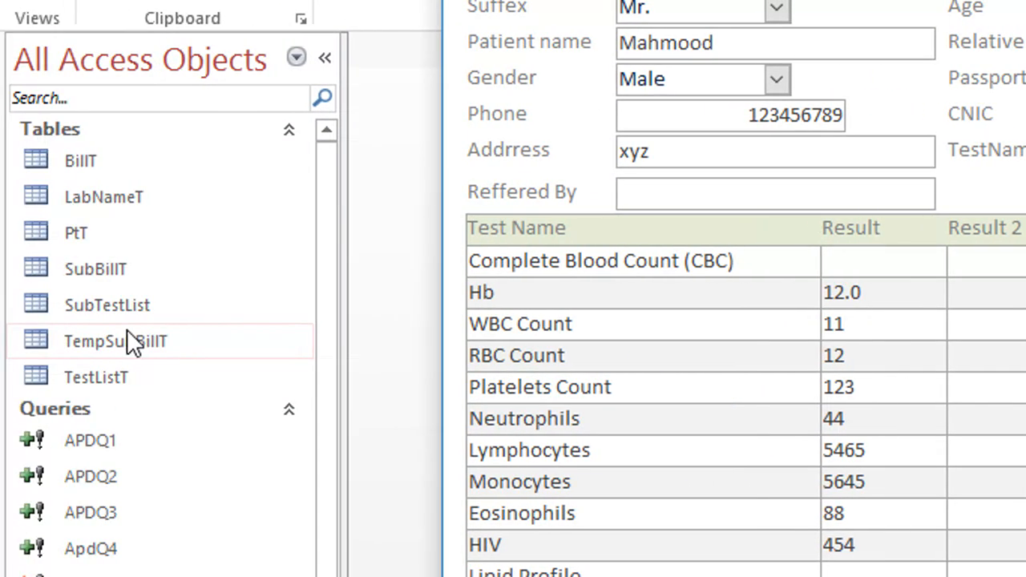
pyautogui.doubleClick(125, 343)
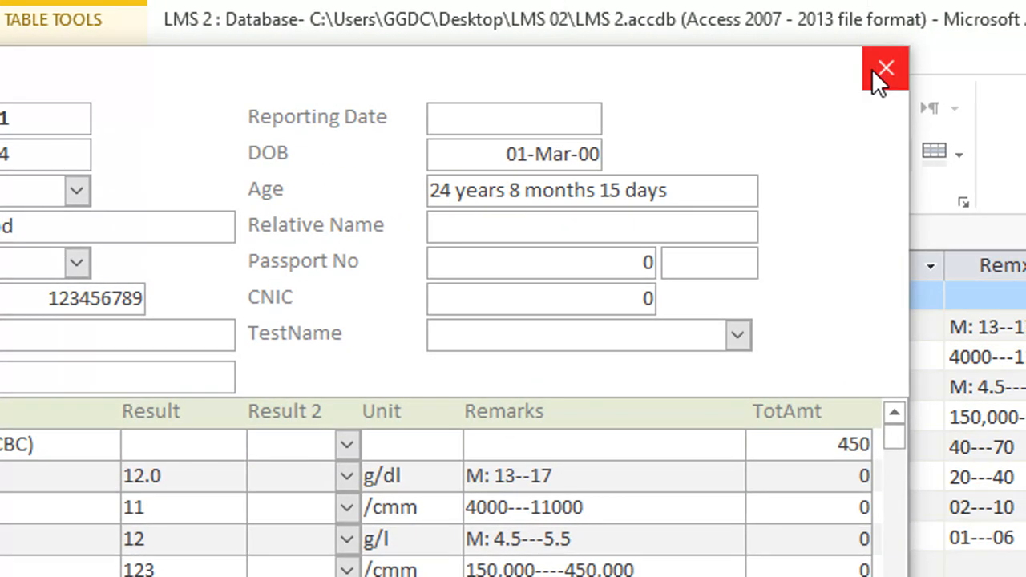
pyautogui.moveTo(486, 65); pyautogui.dragTo(503, 115)
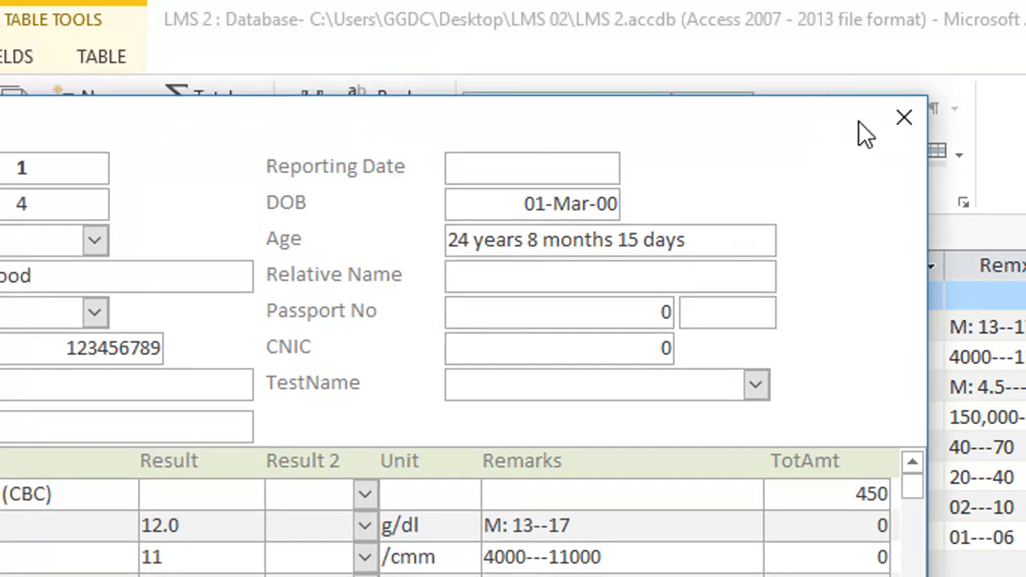
pyautogui.click(882, 119)
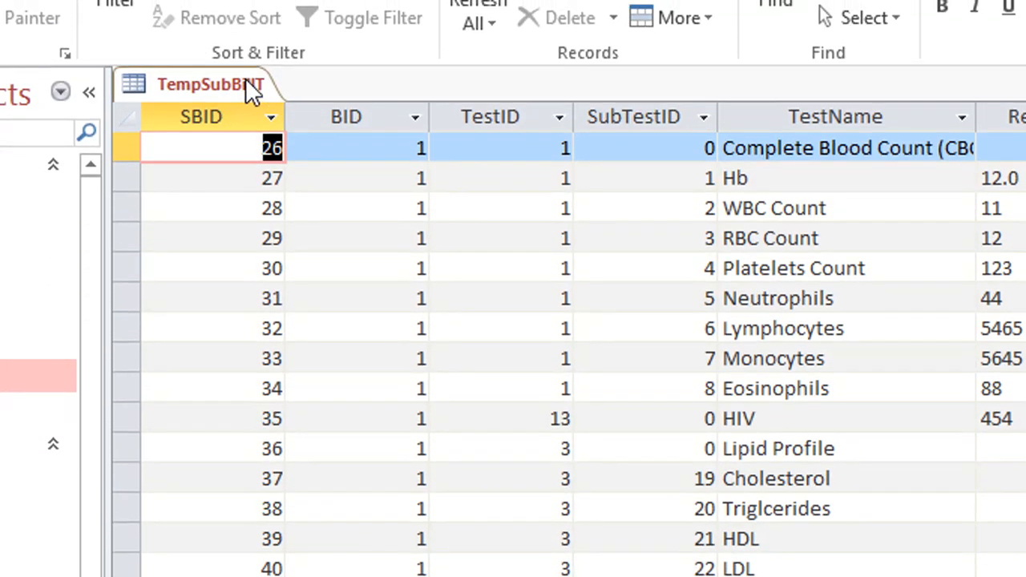
# Step: Save and close table TempSubBillT
pyautogui.rightClick(245, 43)
pyautogui.click(264, 105)
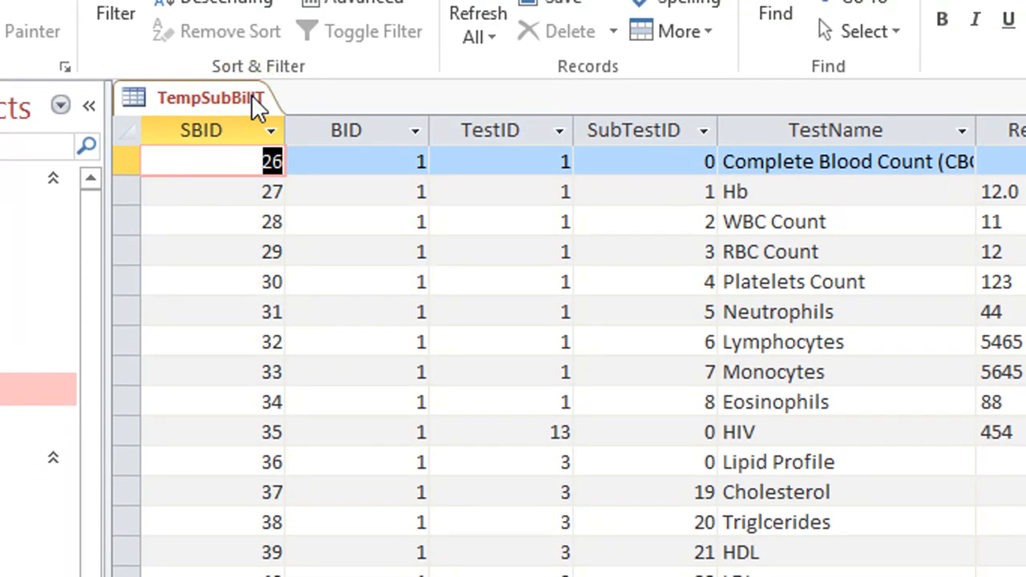
pyautogui.rightClick(244, 100)
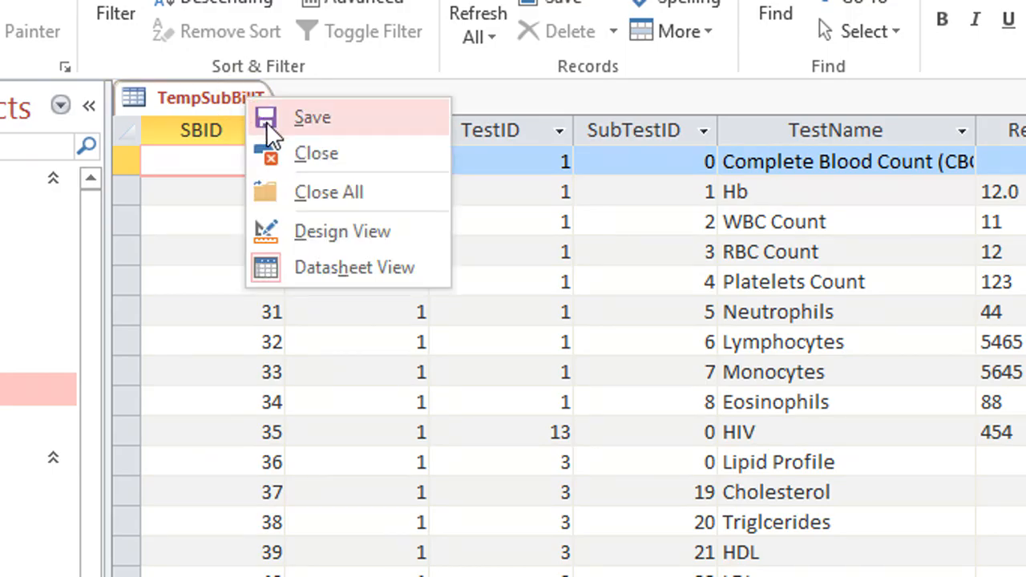
pyautogui.click(255, 117)
pyautogui.rightClick(250, 107)
pyautogui.click(298, 153)
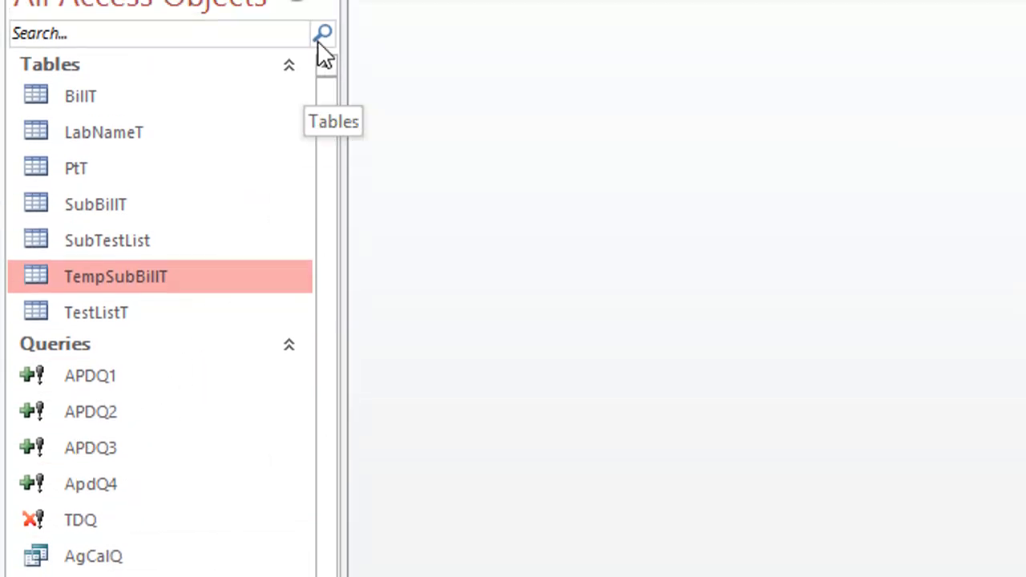
# Step: Create a new query in Design View based on table TempSubBillT
pyautogui.click(255, 58)
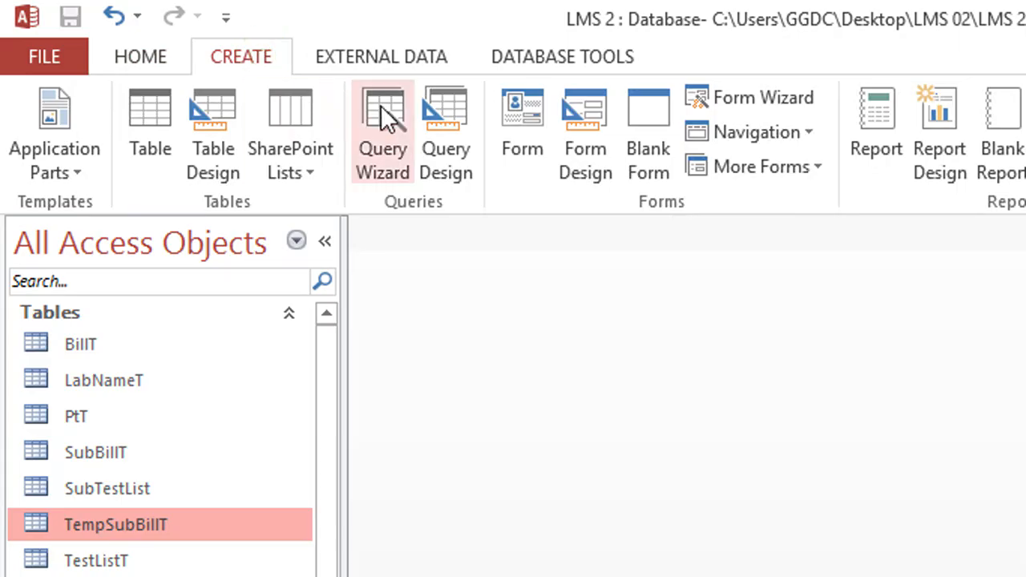
pyautogui.click(449, 140)
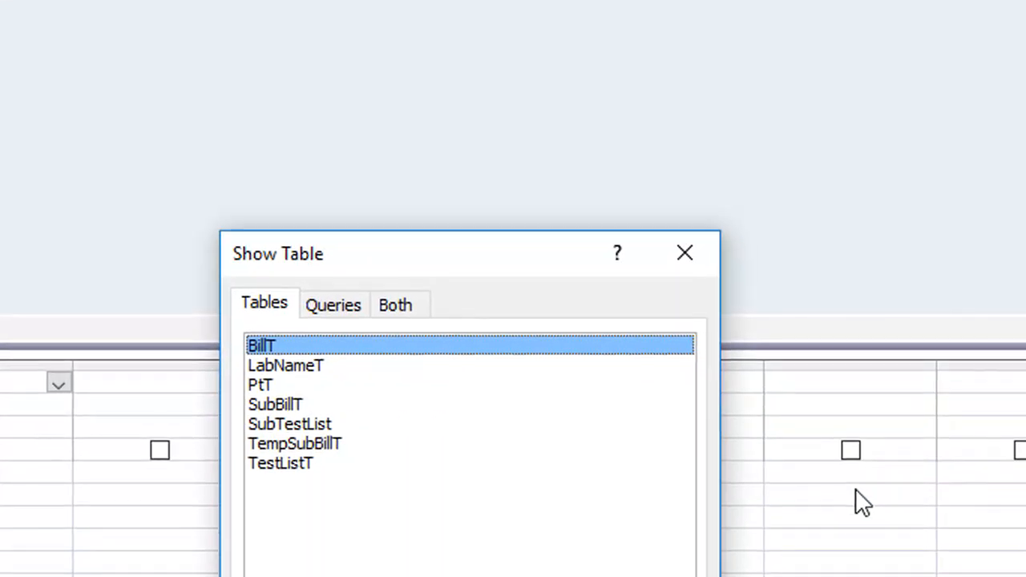
pyautogui.moveTo(508, 256); pyautogui.dragTo(511, 98)
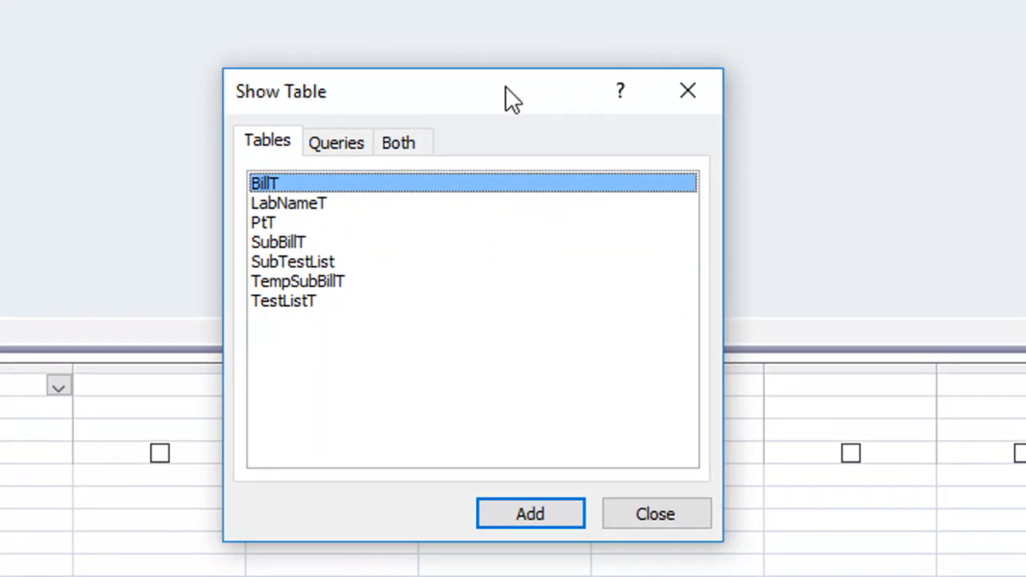
pyautogui.click(327, 280)
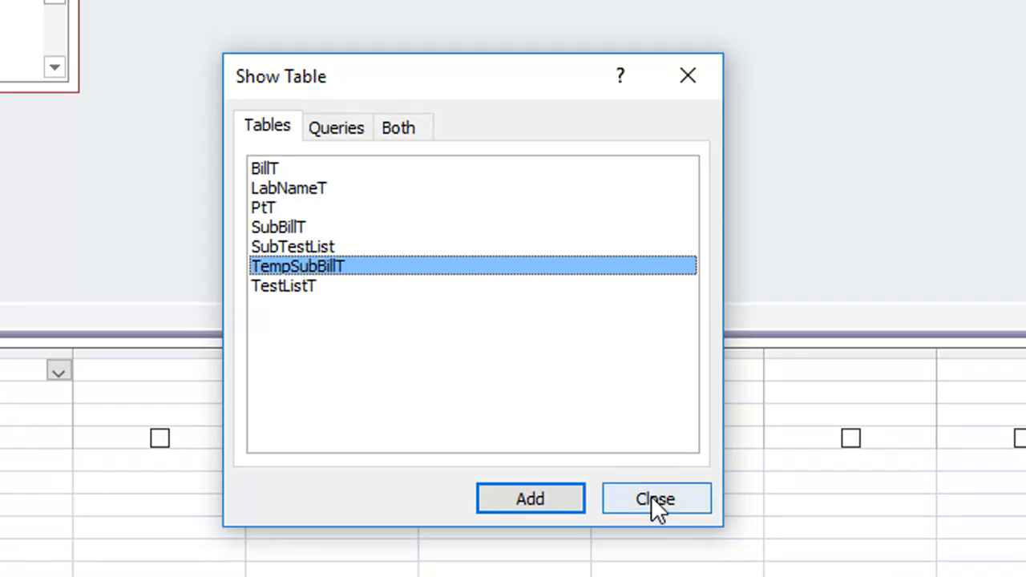
pyautogui.click(656, 499)
# Step: Change the query into an append query that adds records to table SubBillT in the current database
pyautogui.rightClick(313, 28)
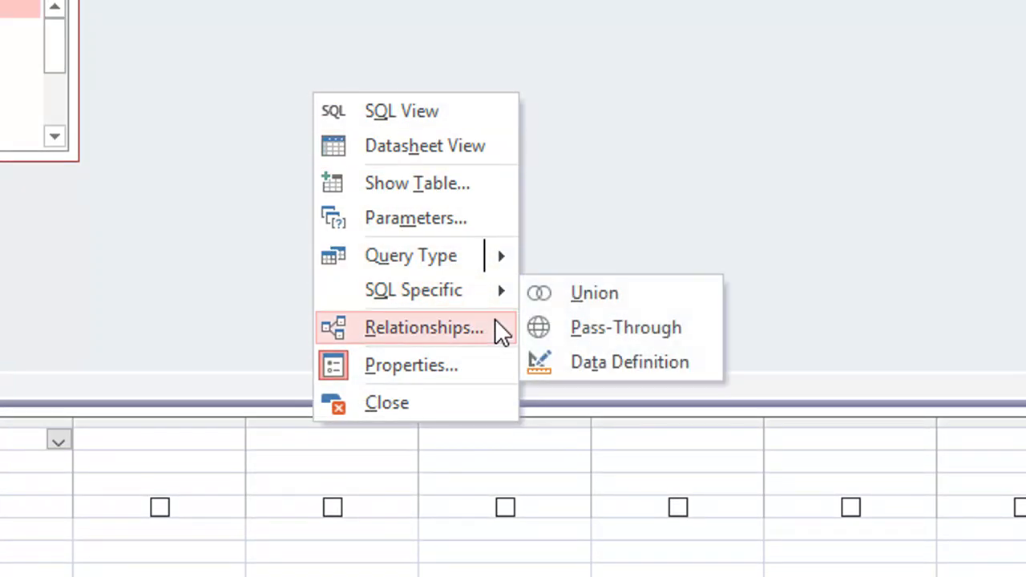
pyautogui.moveTo(499, 261)
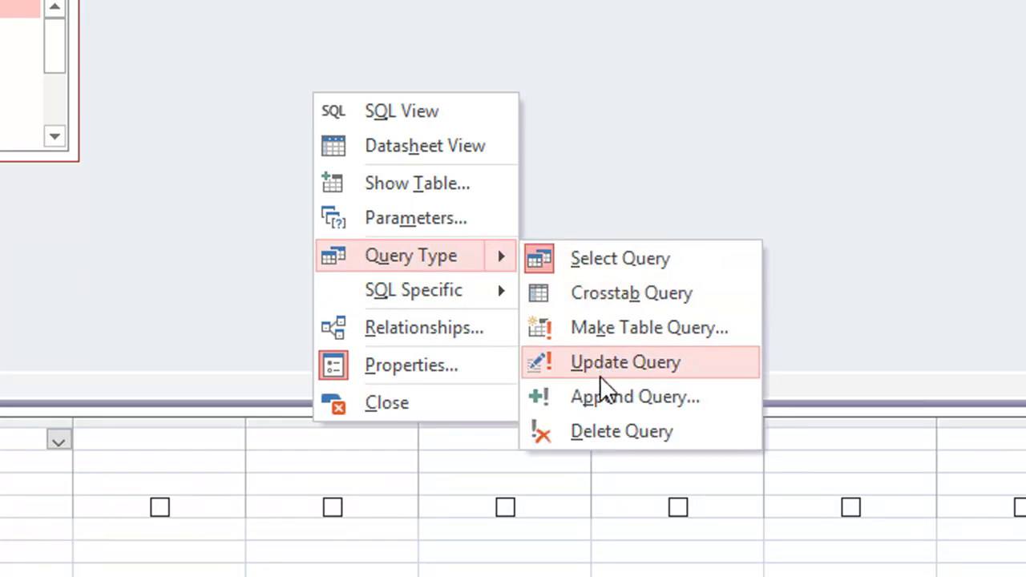
pyautogui.click(609, 396)
pyautogui.click(718, 81)
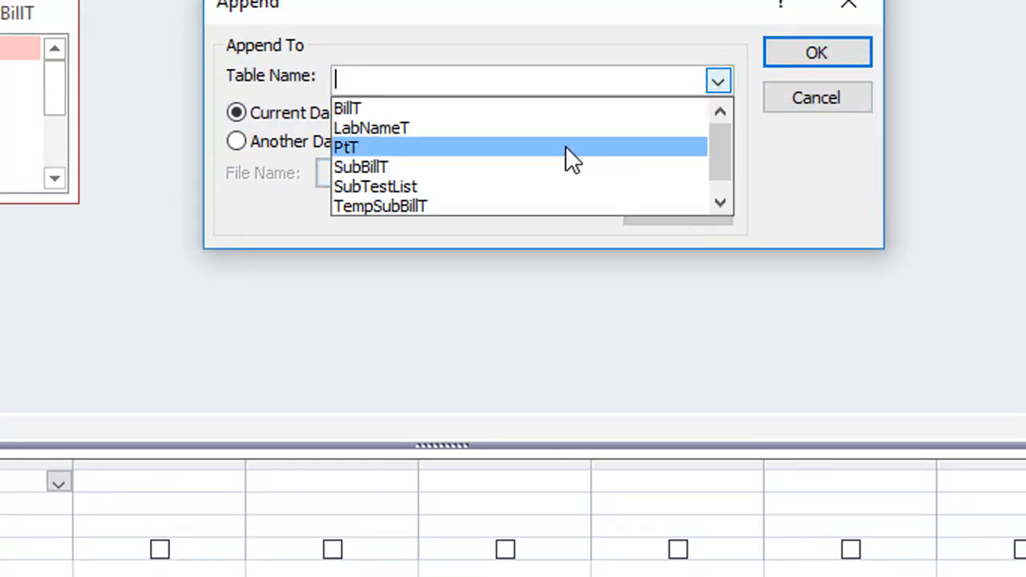
pyautogui.click(432, 169)
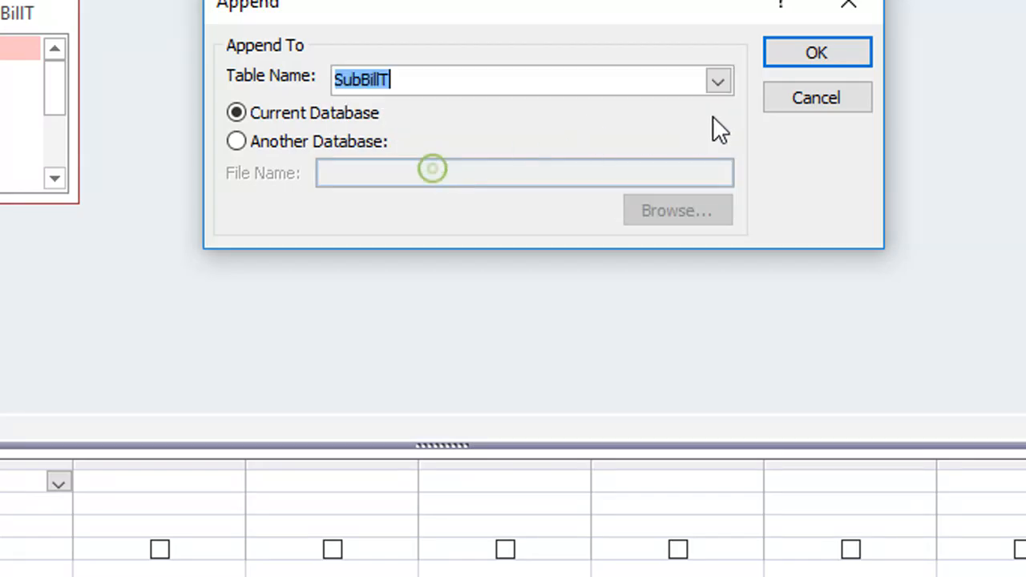
pyautogui.click(817, 53)
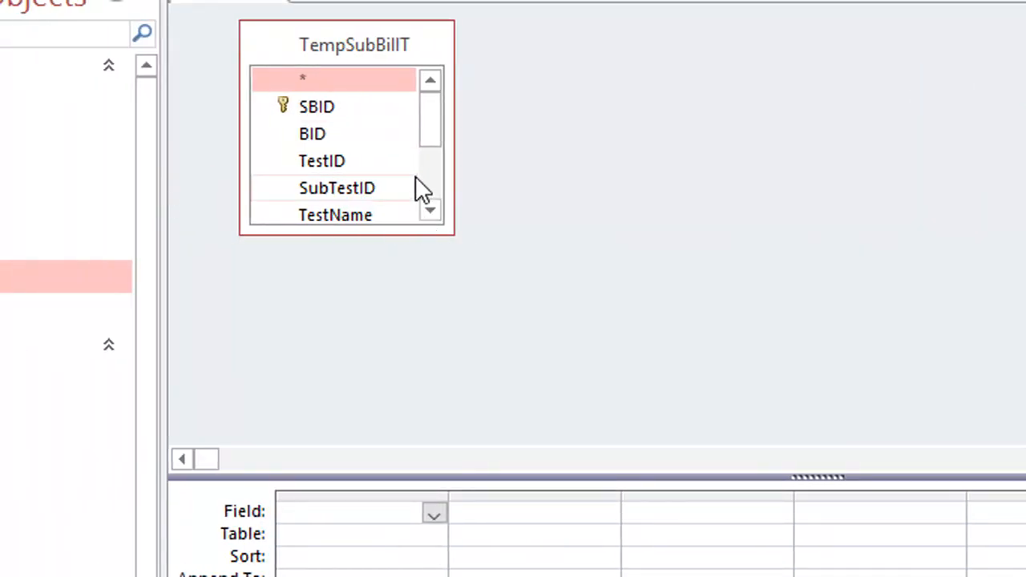
# Step: Enlarge the TempSubBillT field list and add all its fields from BID through TotAmt to the append query's design grid
pyautogui.moveTo(453, 234); pyautogui.dragTo(680, 389)
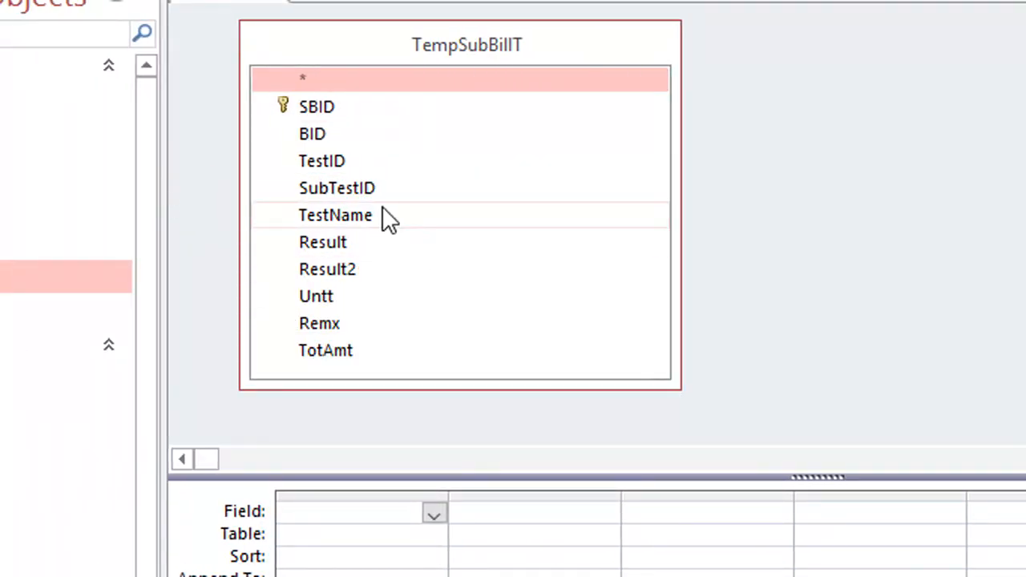
pyautogui.click(317, 109)
pyautogui.click(320, 134)
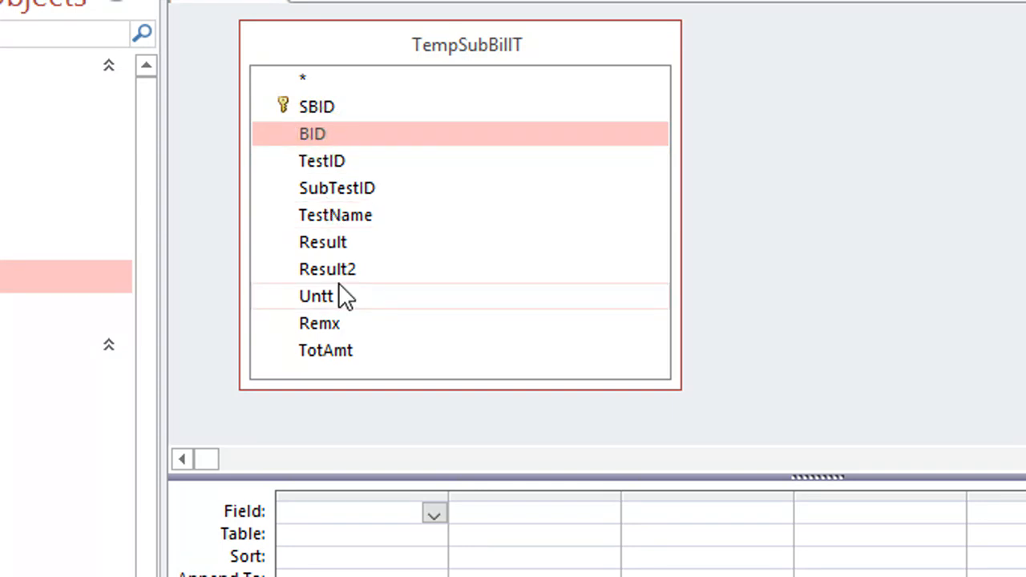
pyautogui.keyDown('shift'); pyautogui.click(343, 353); pyautogui.keyUp('shift')
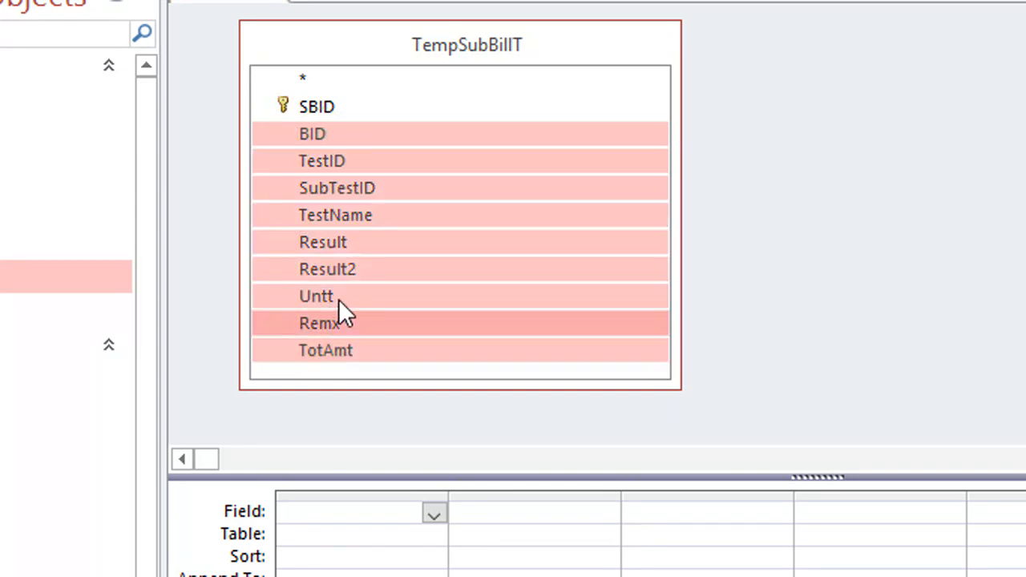
pyautogui.click(341, 134)
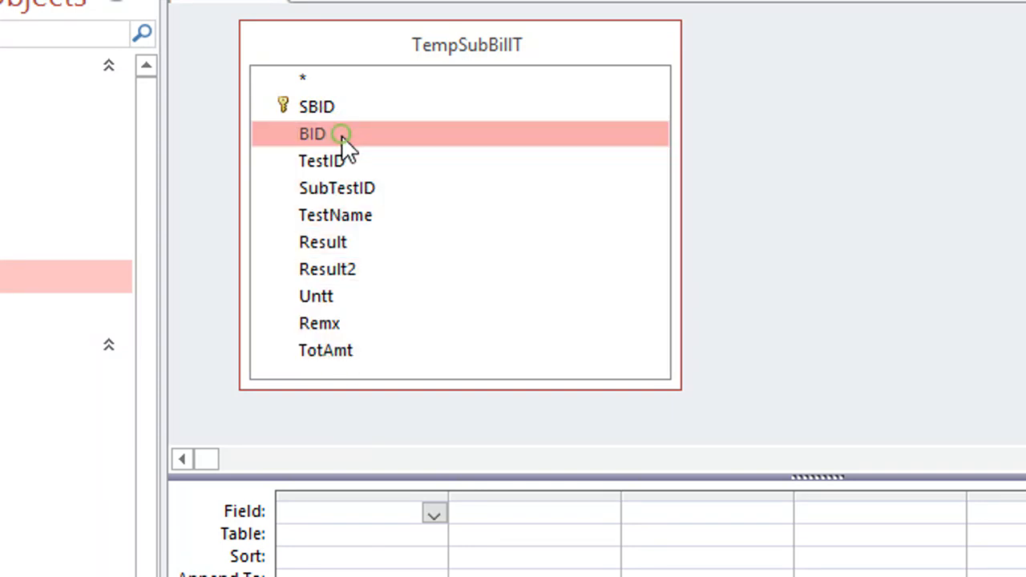
pyautogui.keyDown('shift'); pyautogui.click(353, 353); pyautogui.keyUp('shift')
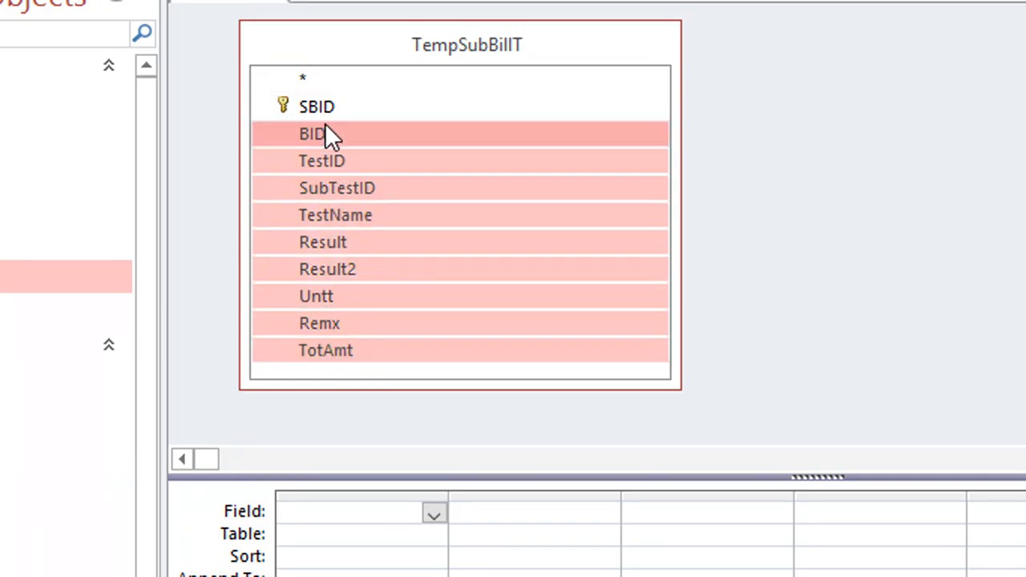
pyautogui.moveTo(324, 125); pyautogui.dragTo(381, 533)
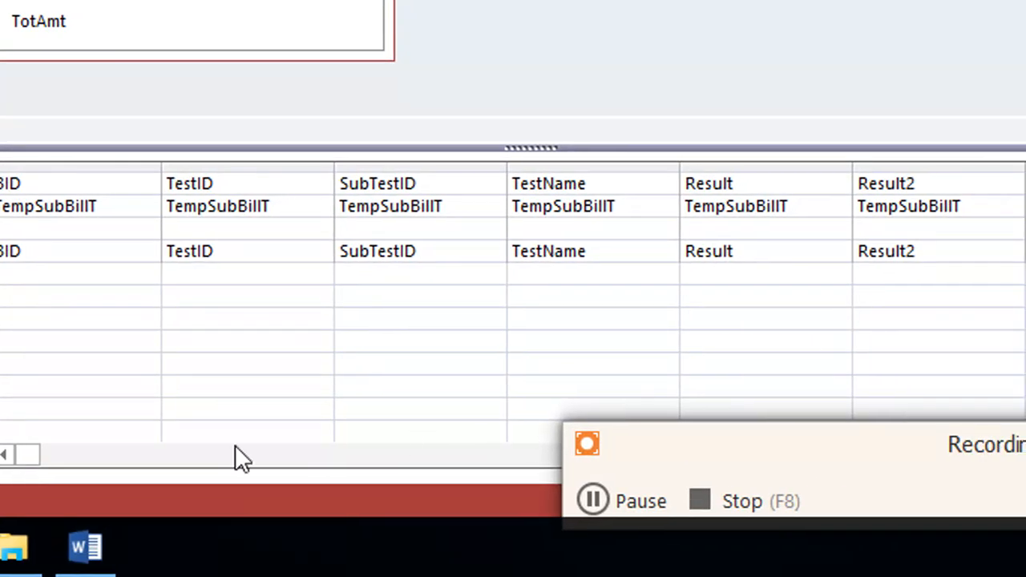
# Step: Remove the Untt column from the append query's design grid
pyautogui.moveTo(38, 455); pyautogui.dragTo(528, 469)
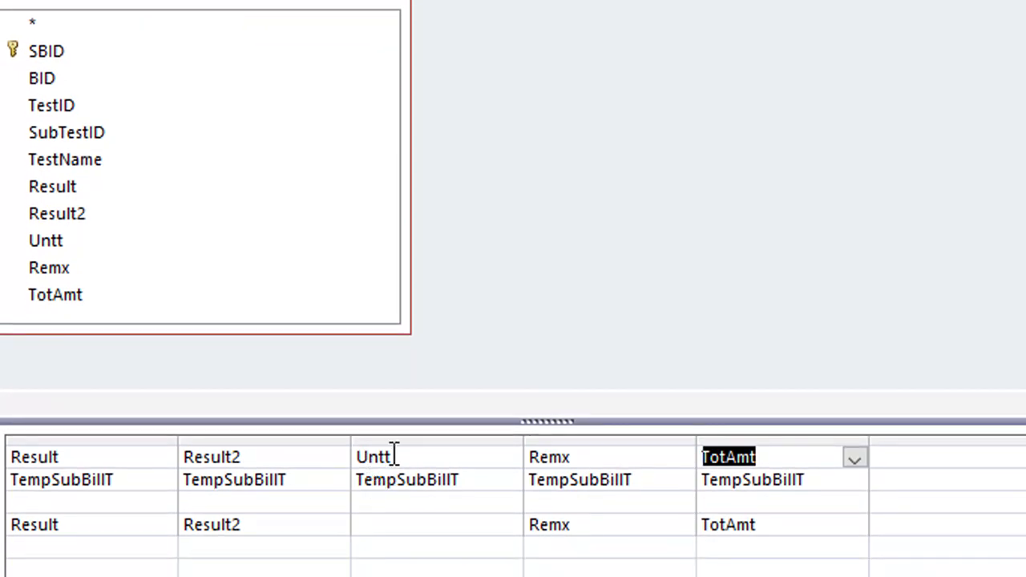
pyautogui.click(439, 441)
pyautogui.press('Delete')
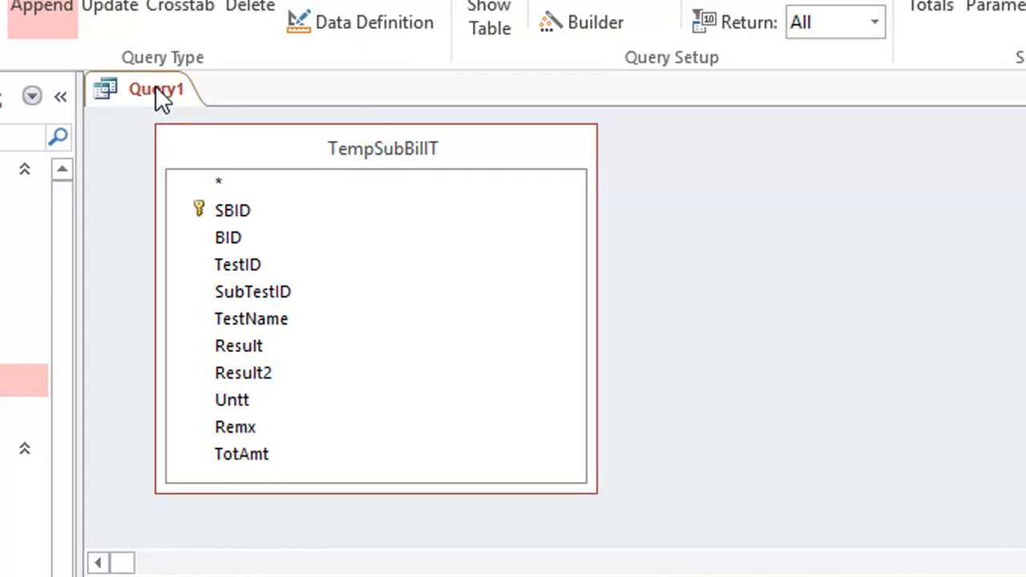
# Step: Save the append query under the name Apdq5
pyautogui.rightClick(157, 90)
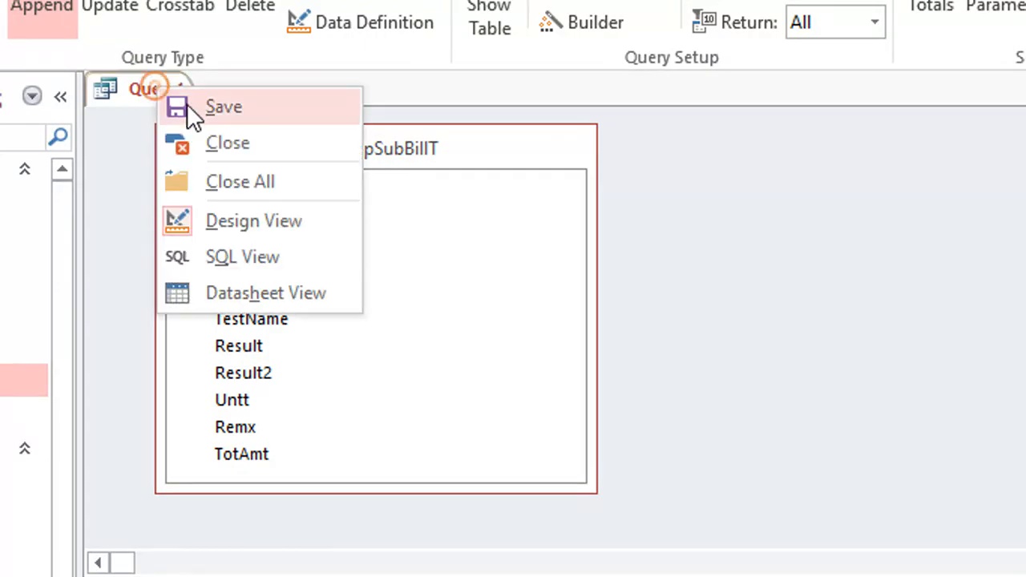
pyautogui.click(188, 106)
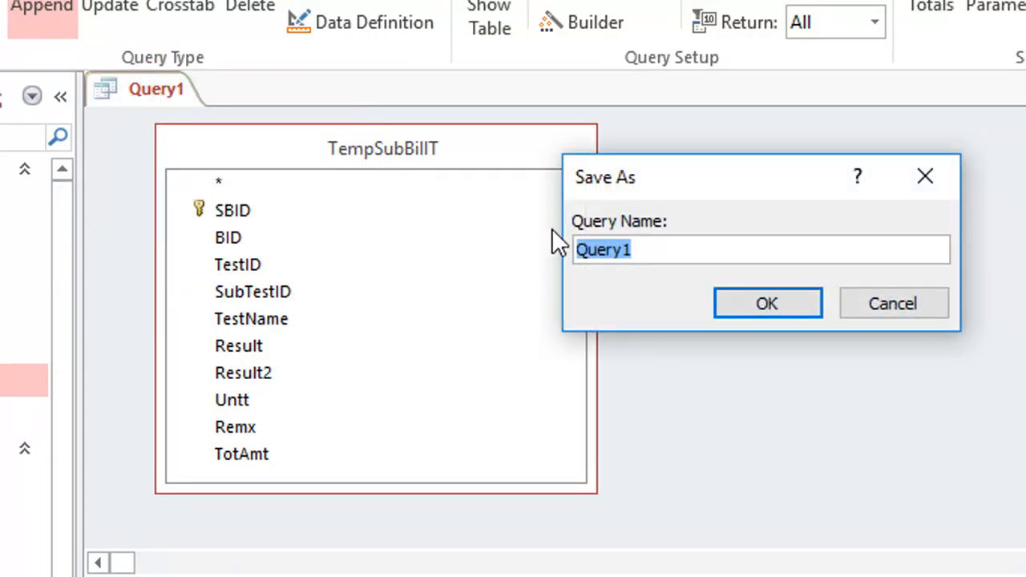
pyautogui.write('Aq')
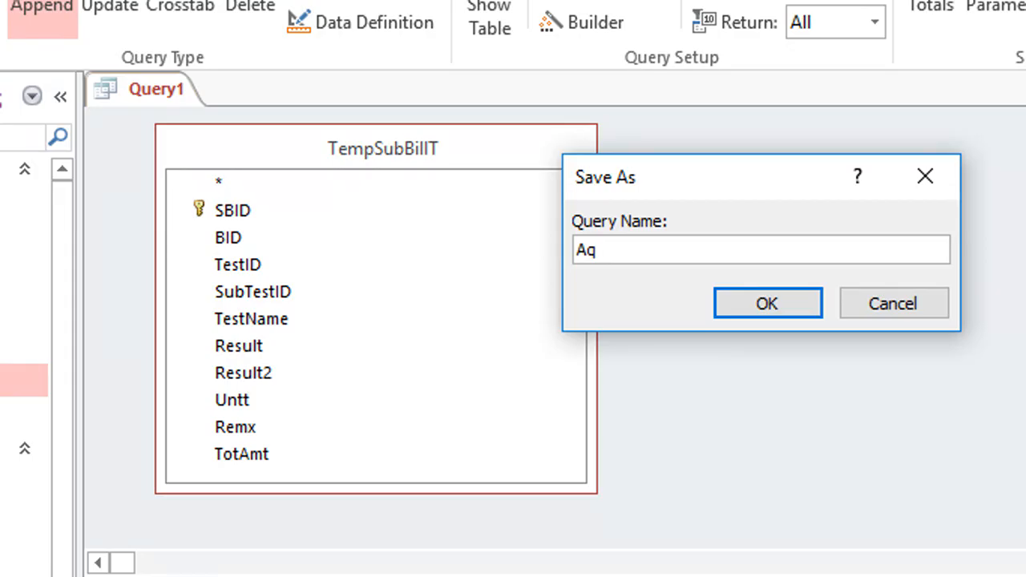
pyautogui.write('pdq5')
pyautogui.press('Return')
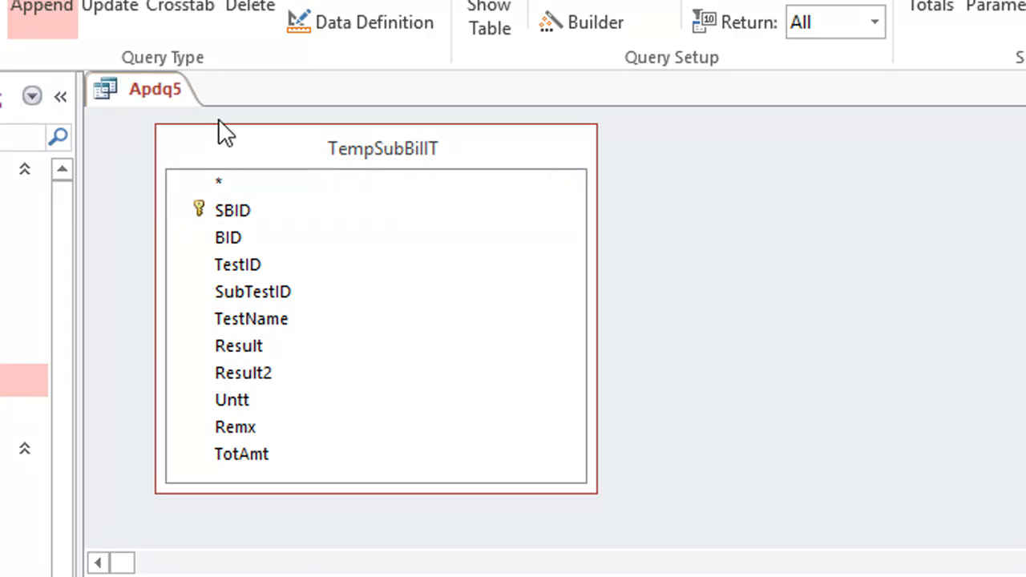
# Step: Save the Apdq5 query once more and close it
pyautogui.rightClick(177, 96)
pyautogui.click(176, 98)
pyautogui.rightClick(171, 90)
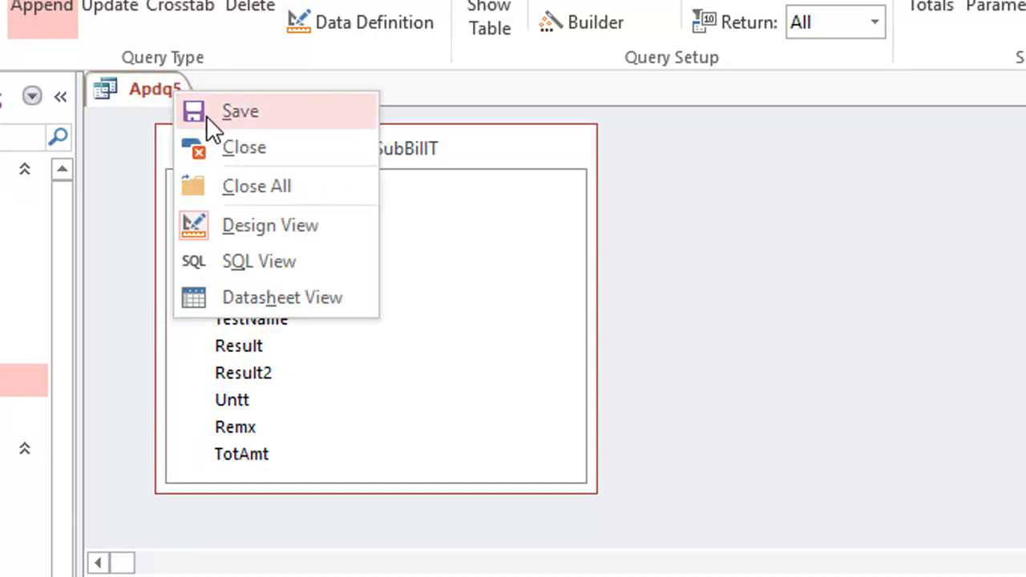
pyautogui.click(206, 115)
pyautogui.rightClick(180, 95)
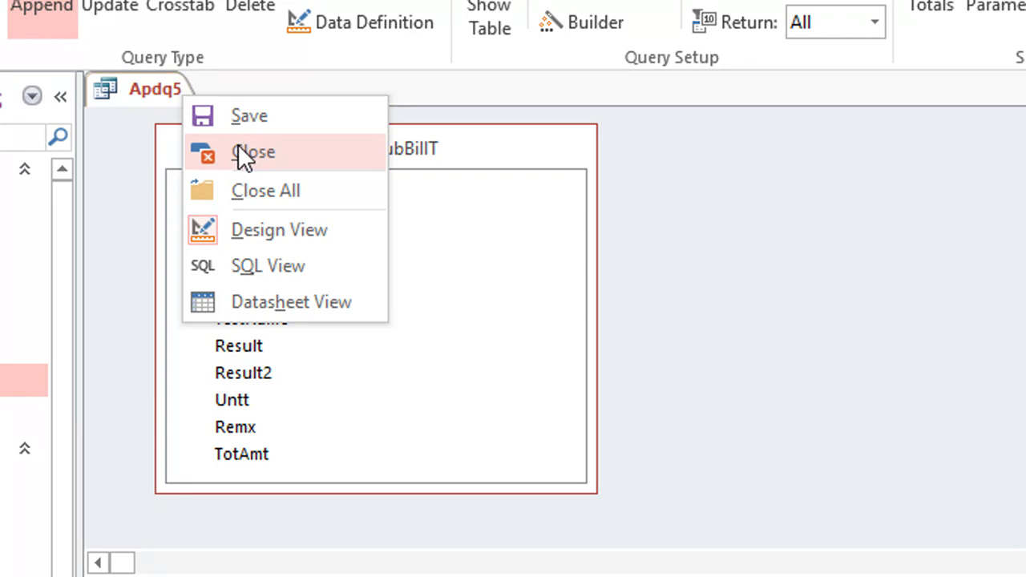
pyautogui.click(243, 154)
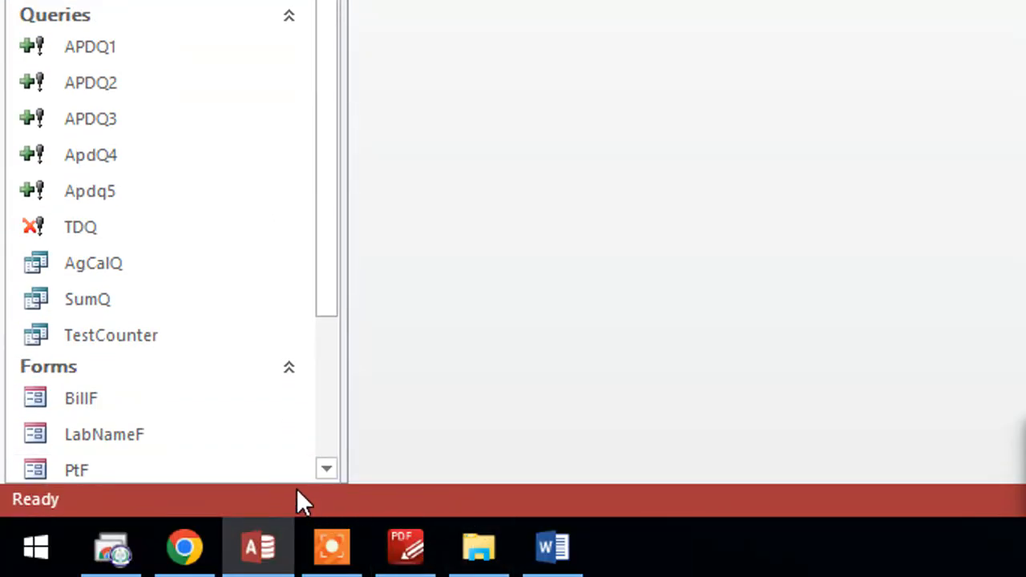
pyautogui.moveTo(275, 563)
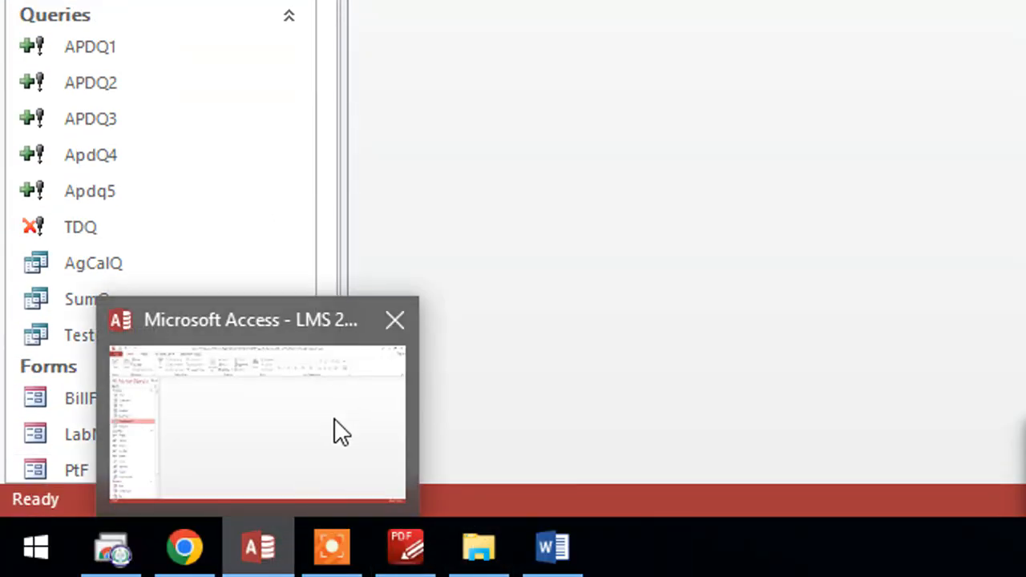
pyautogui.click(555, 201)
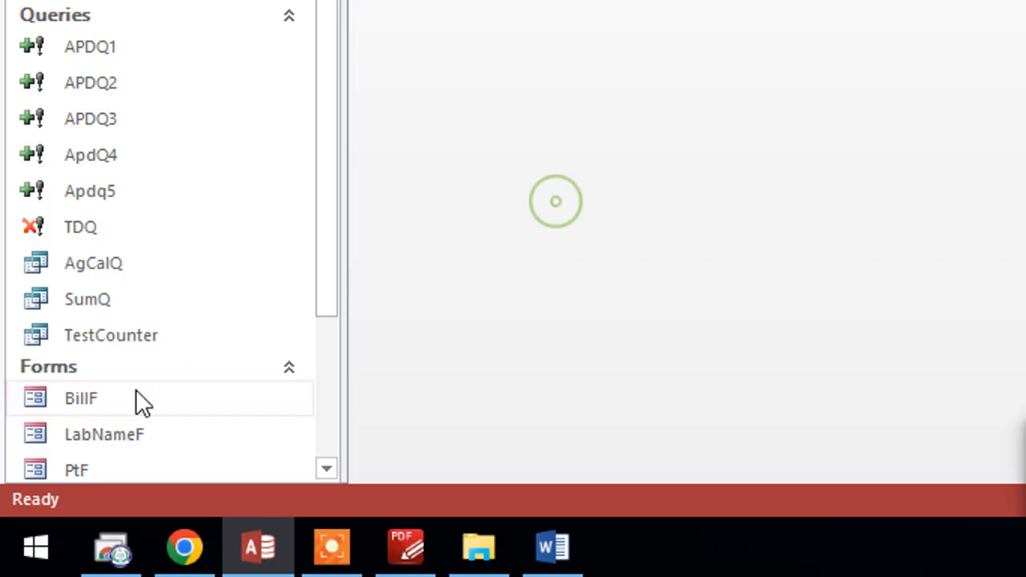
# Step: Open form PtF in Design View and bring up the click event code of its Save / Print button
pyautogui.doubleClick(80, 466)
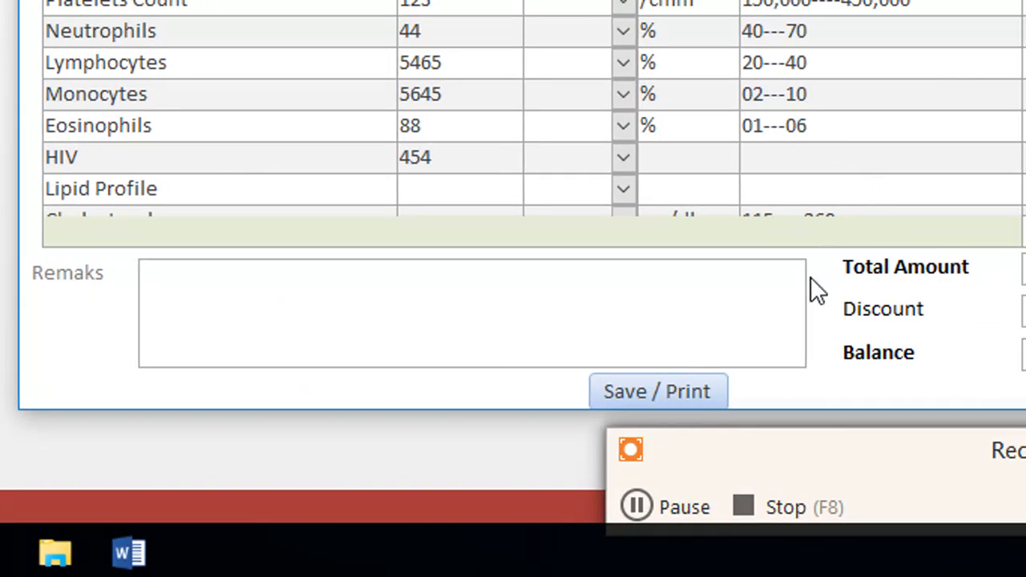
pyautogui.rightClick(856, 385)
pyautogui.click(945, 139)
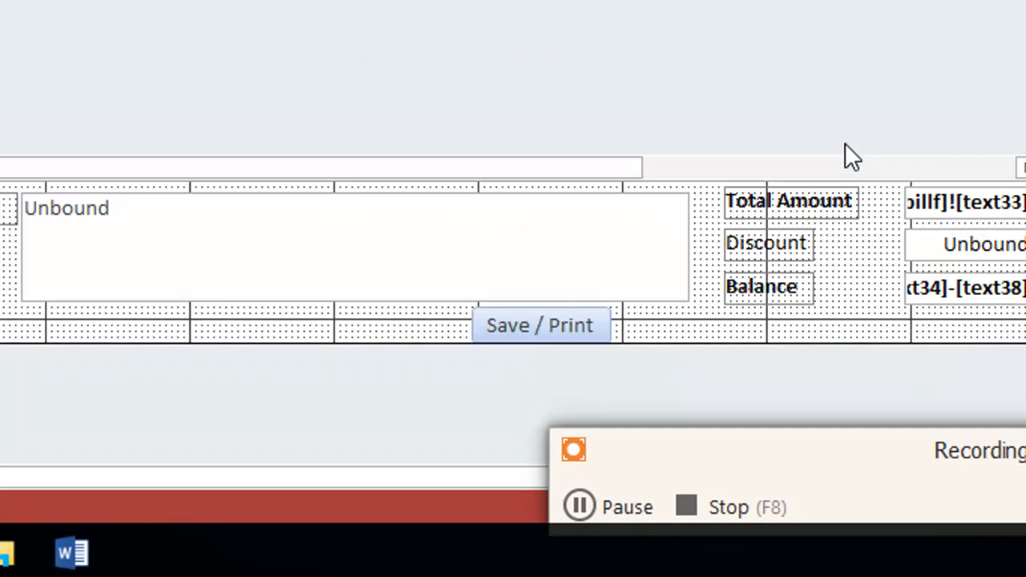
pyautogui.scroll(-3, 802, 176)
pyautogui.click(588, 181)
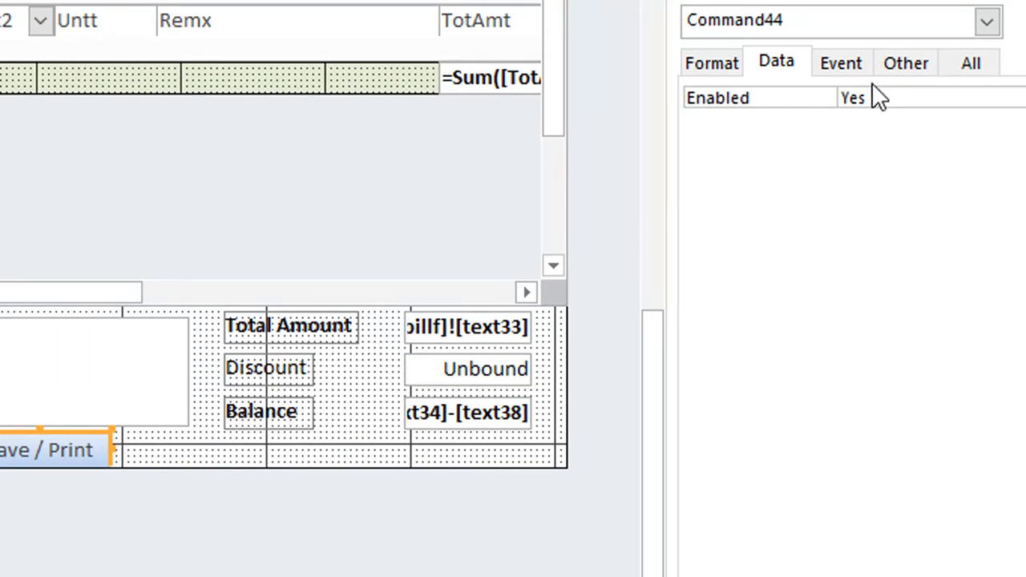
pyautogui.click(841, 90)
pyautogui.click(991, 129)
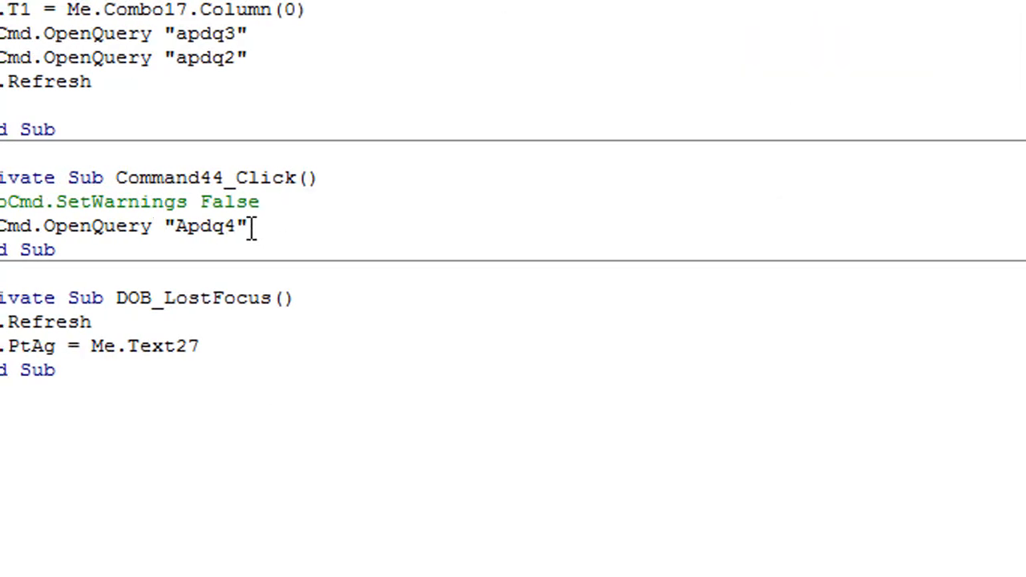
# Step: Duplicate the DoCmd.OpenQuery "Apdq4" line directly below itself in the Command44_Click procedure
pyautogui.click(253, 226)
pyautogui.press('Return')
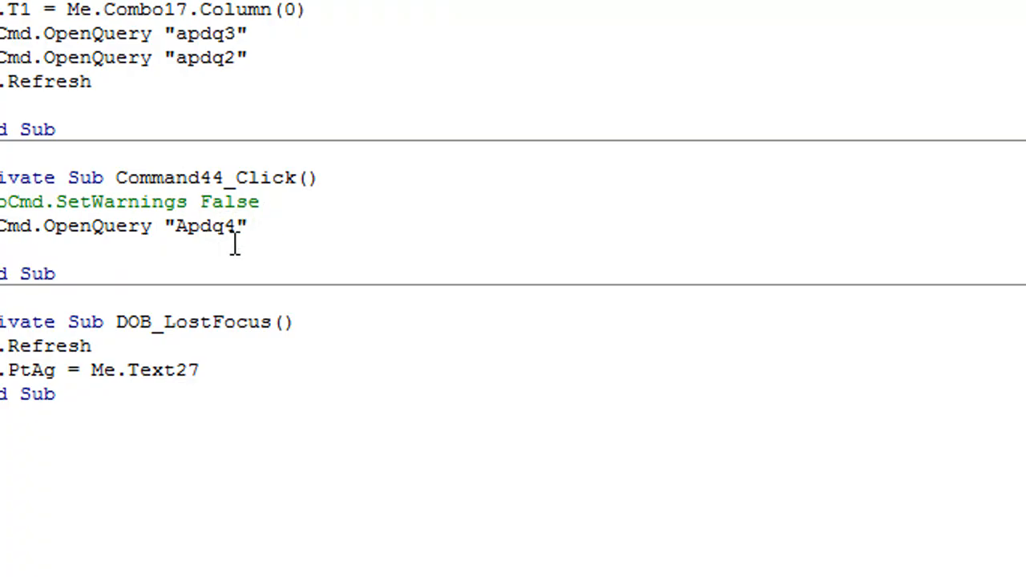
pyautogui.moveTo(258, 227); pyautogui.dragTo(0, 238)
pyautogui.hotkey('ctrl', 'c')
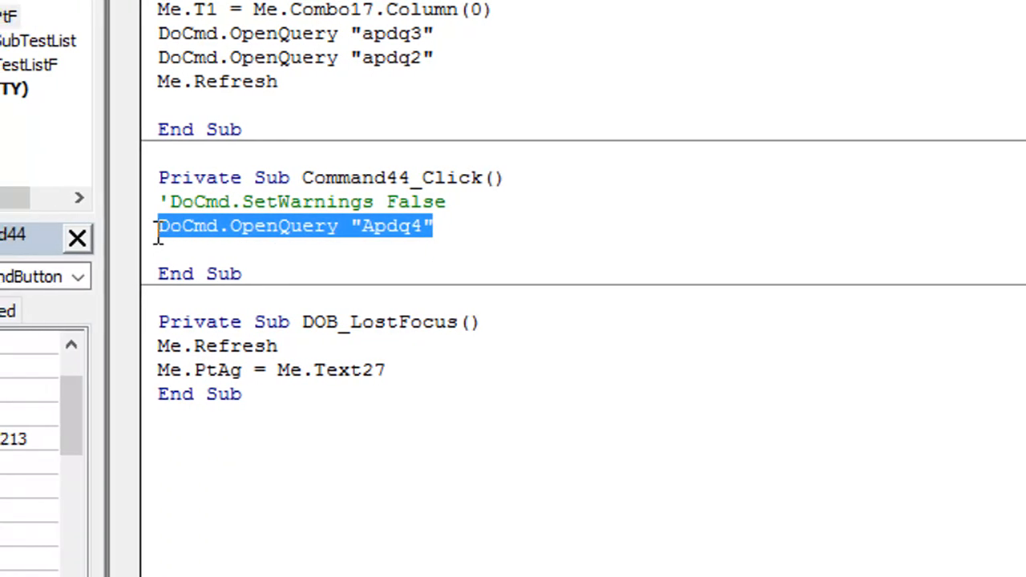
pyautogui.click(187, 252)
pyautogui.hotkey('ctrl', 'v')
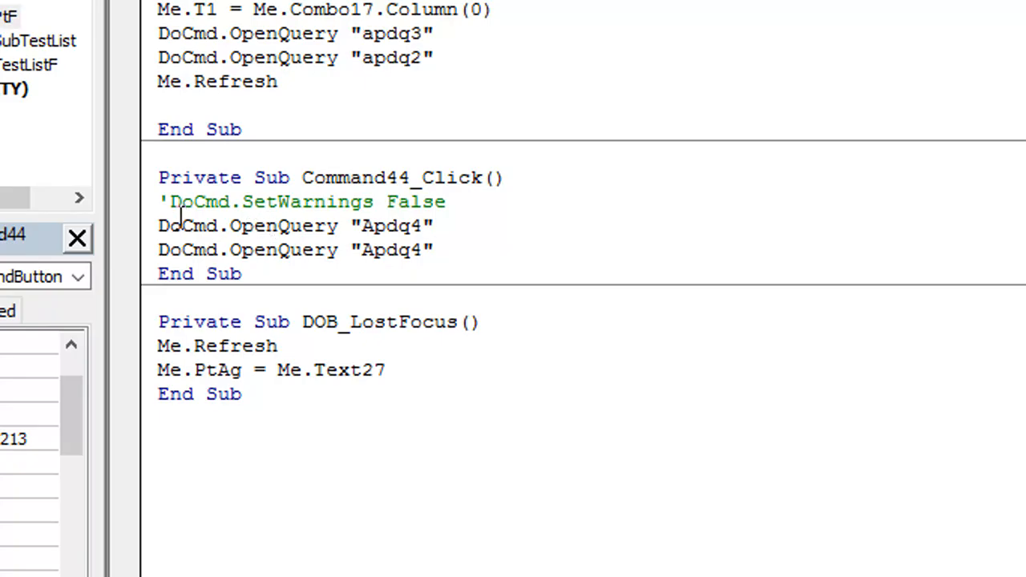
# Step: Uncomment DoCmd.SetWarnings False, change the duplicated query call to "Apdq5", and return to the form design
pyautogui.click(161, 202)
pyautogui.press('Delete')
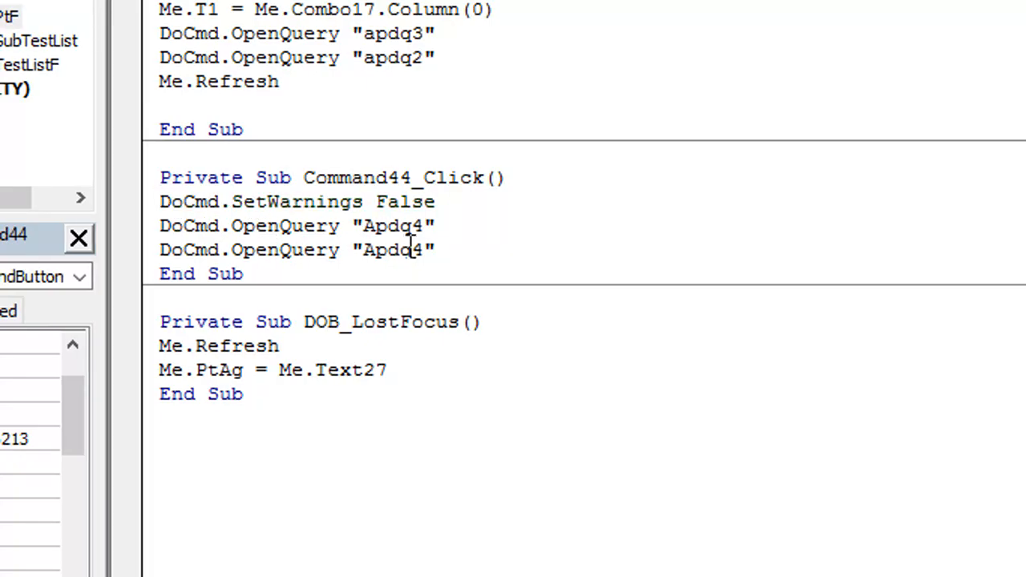
pyautogui.moveTo(411, 250); pyautogui.dragTo(423, 250)
pyautogui.write('5')
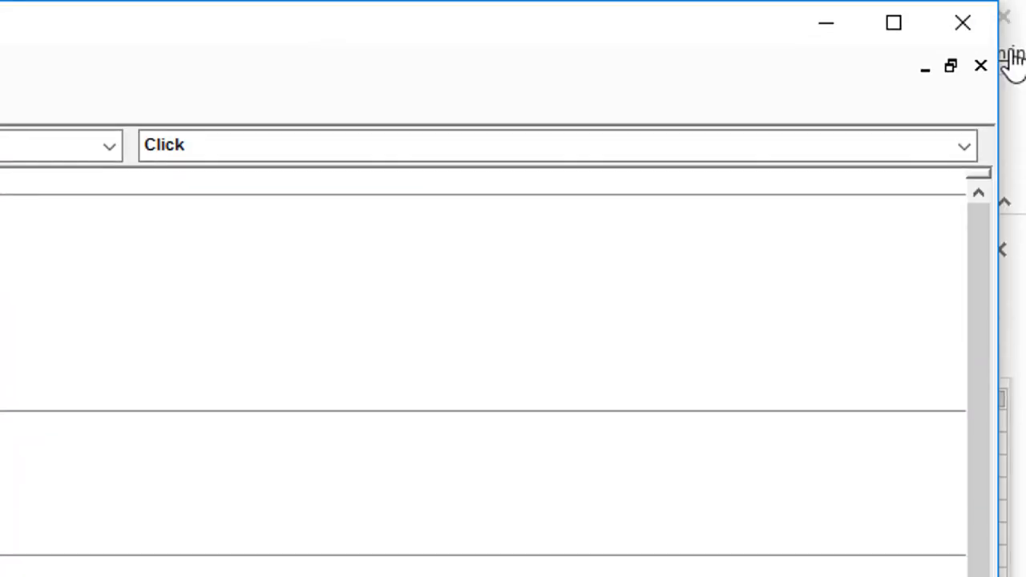
pyautogui.click(826, 23)
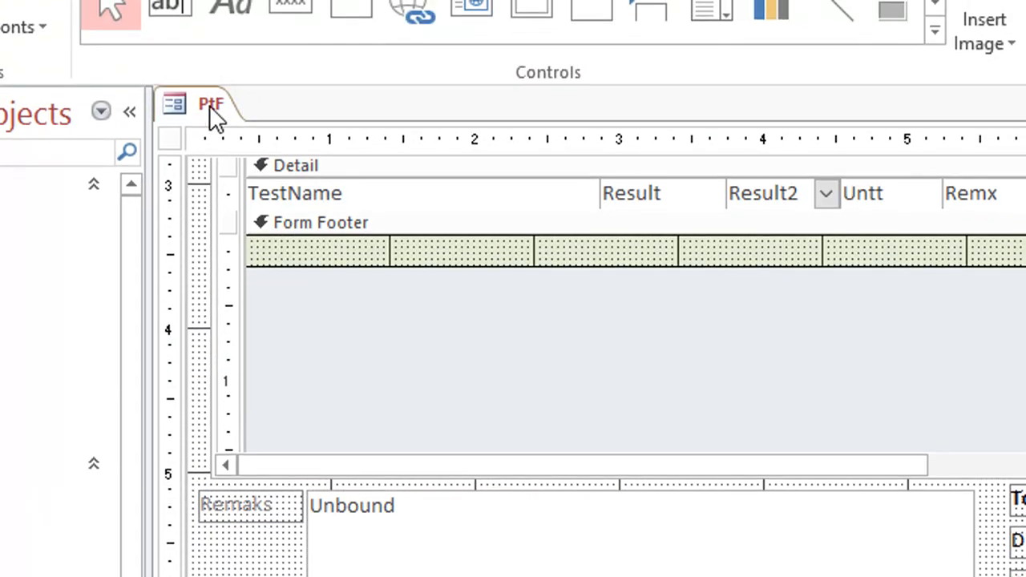
# Step: Save form PtF and switch it to Form View
pyautogui.rightClick(209, 30)
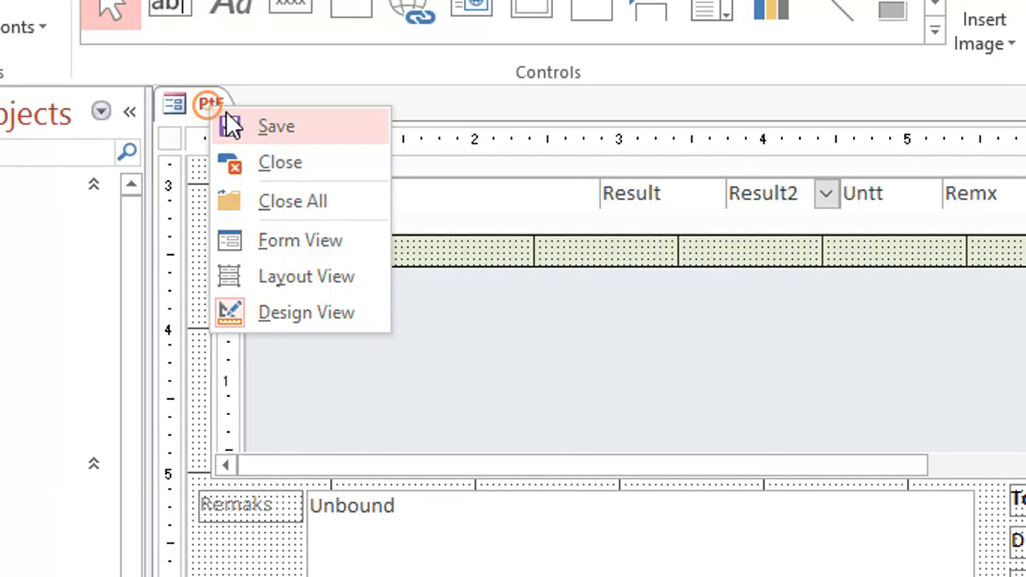
pyautogui.click(231, 123)
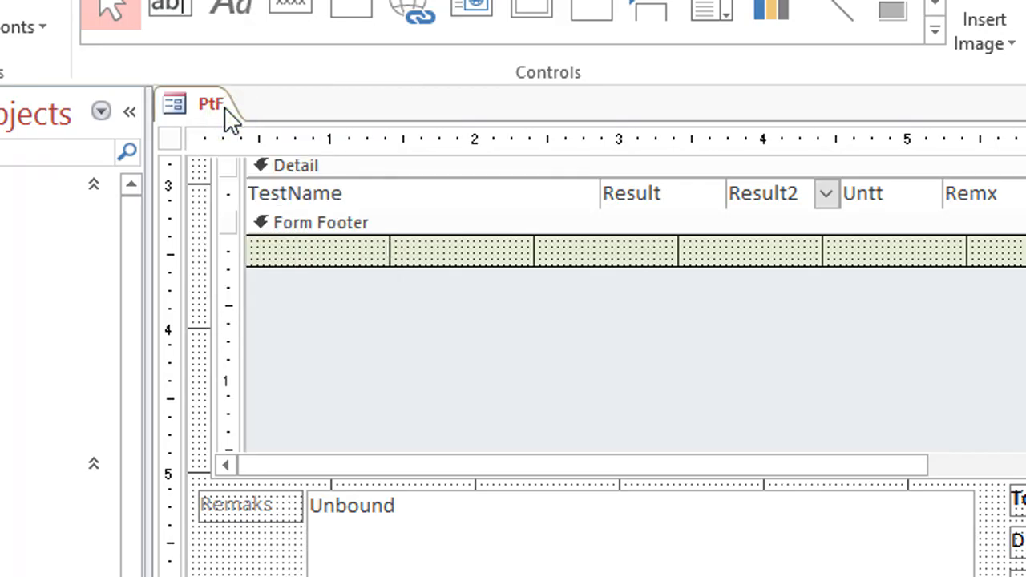
pyautogui.rightClick(223, 107)
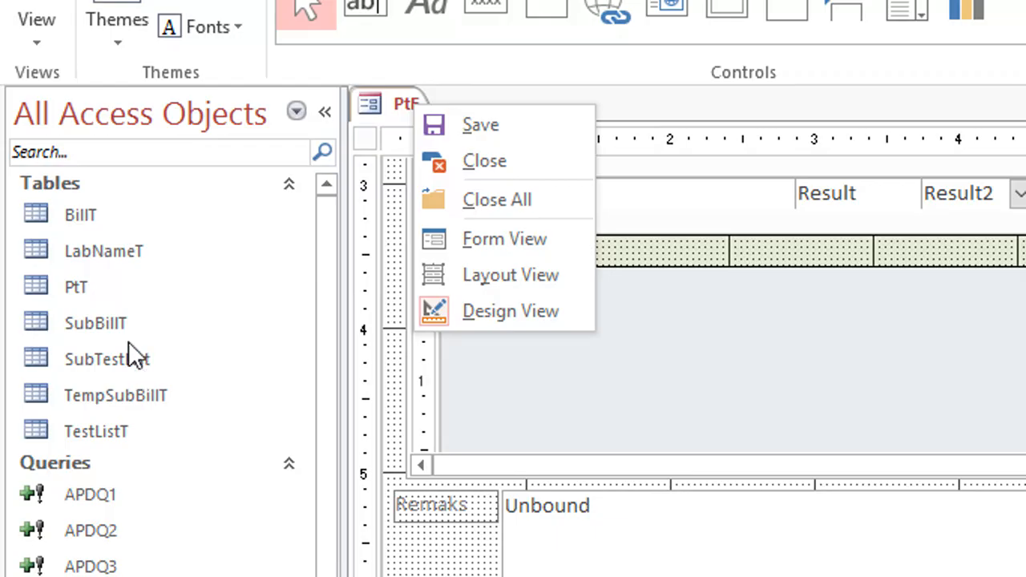
pyautogui.click(426, 113)
pyautogui.rightClick(405, 105)
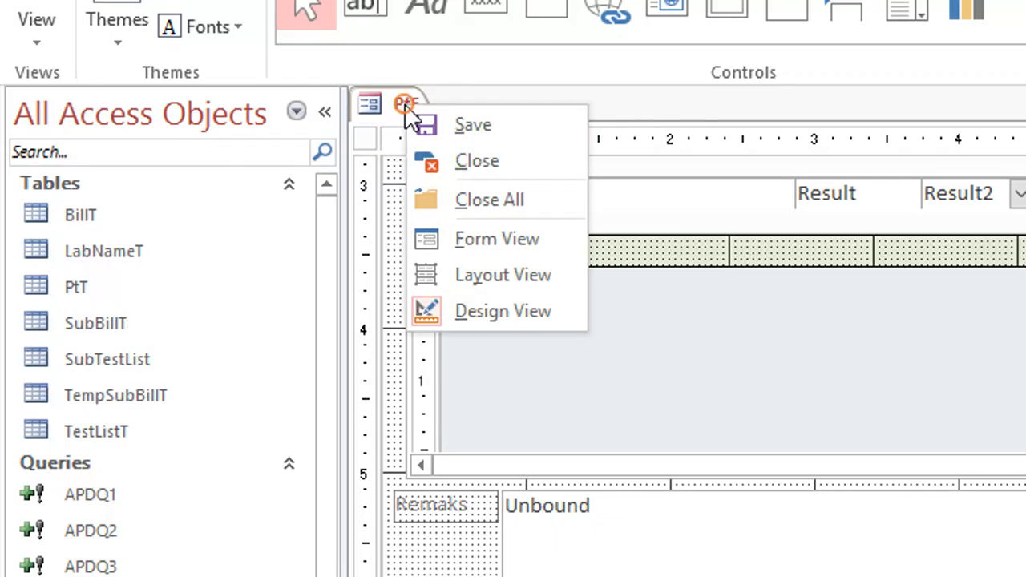
pyautogui.click(493, 248)
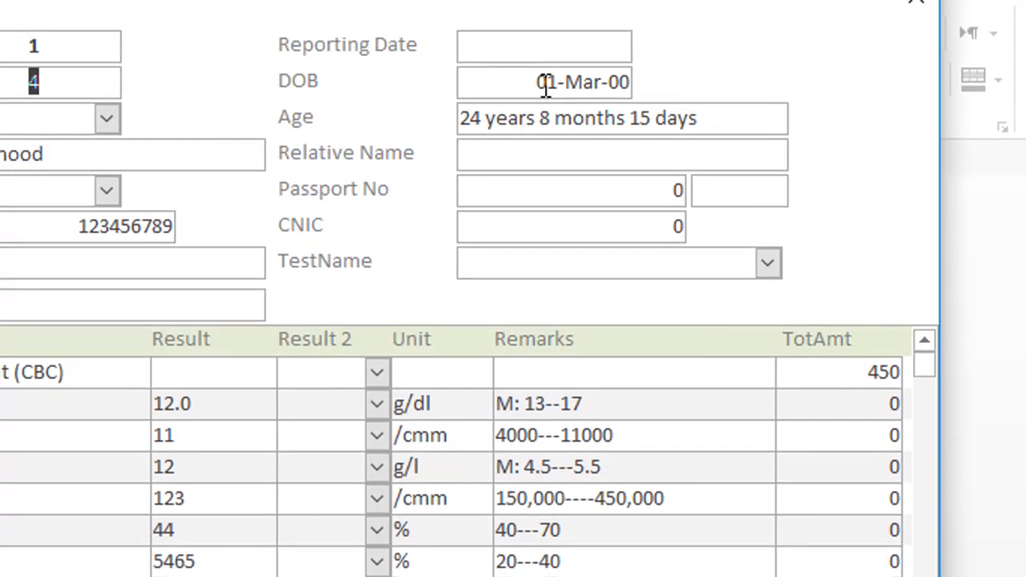
# Step: Set the bill's Reporting Date to 11/22/2024 with the date picker and select the existing DOB entry
pyautogui.click(540, 85)
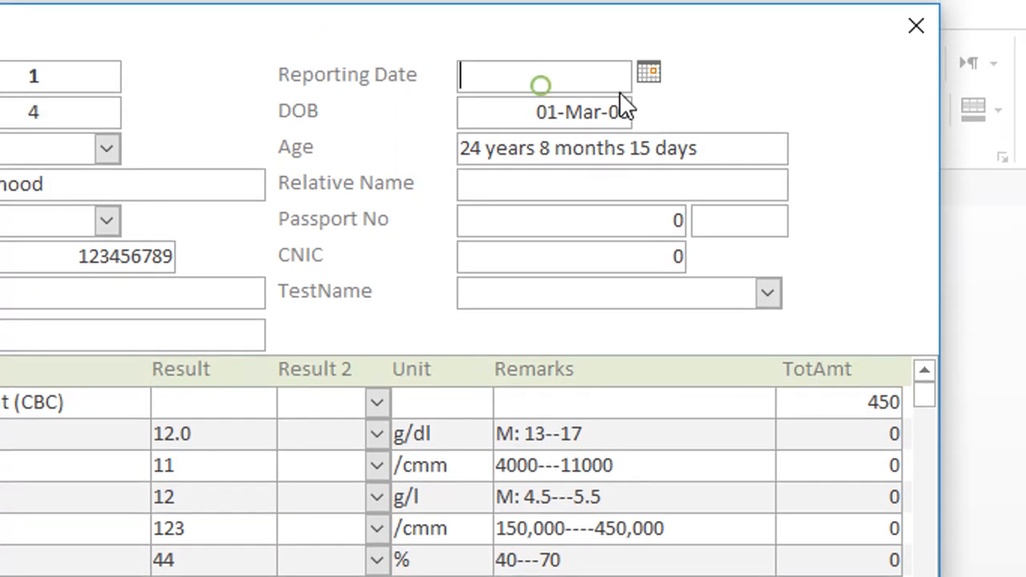
pyautogui.click(649, 77)
pyautogui.click(594, 232)
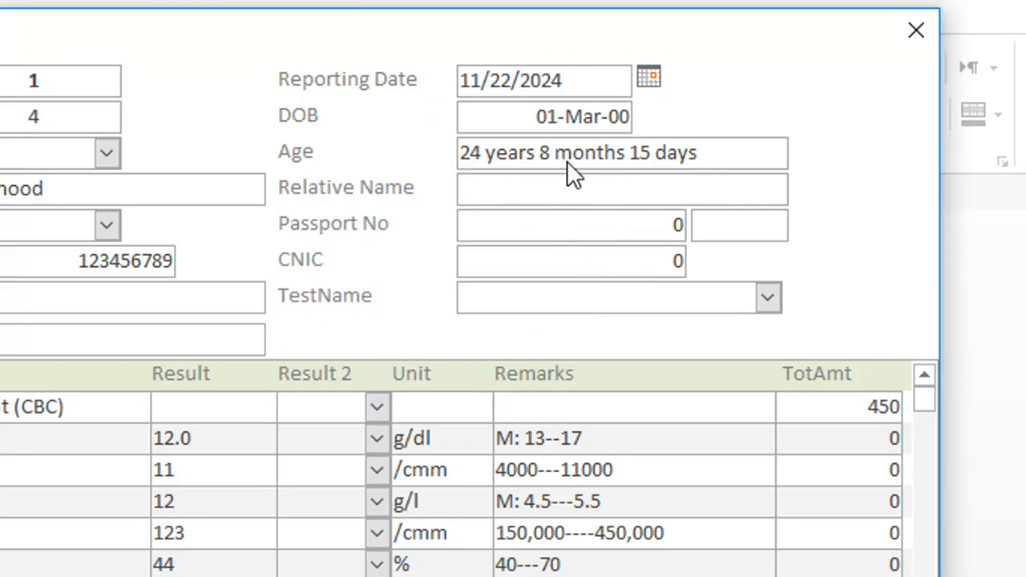
pyautogui.click(533, 117)
pyautogui.moveTo(534, 116); pyautogui.dragTo(701, 122)
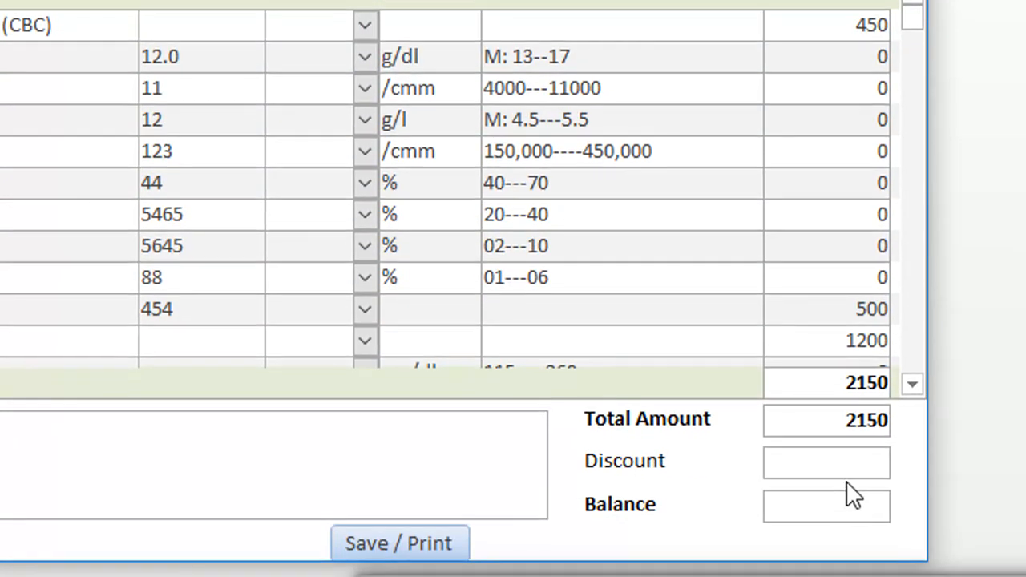
# Step: Set the bill's Discount to 150 and commit the entry so the totals recalculate
pyautogui.click(845, 467)
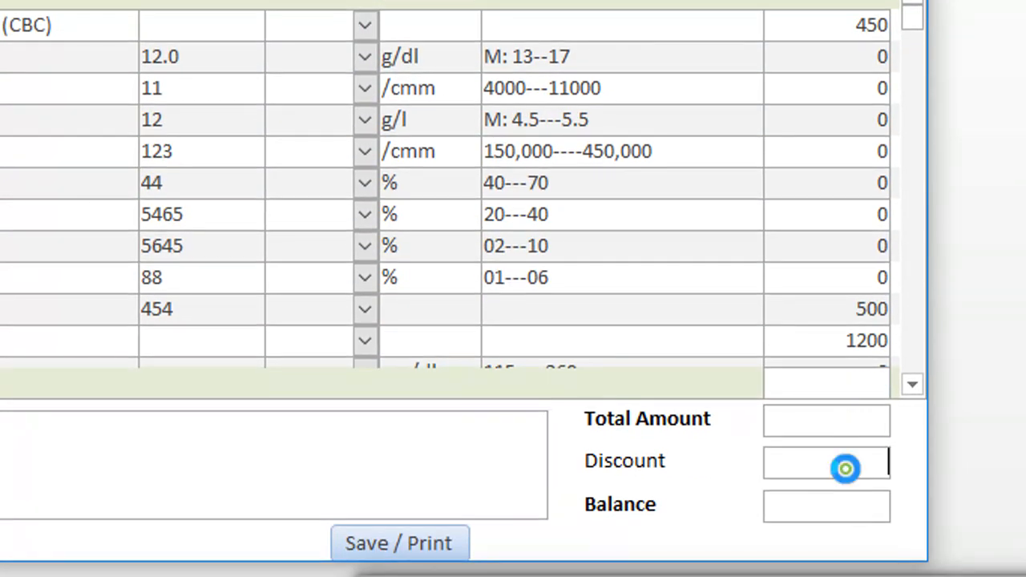
pyautogui.write('150')
pyautogui.press('Tab')
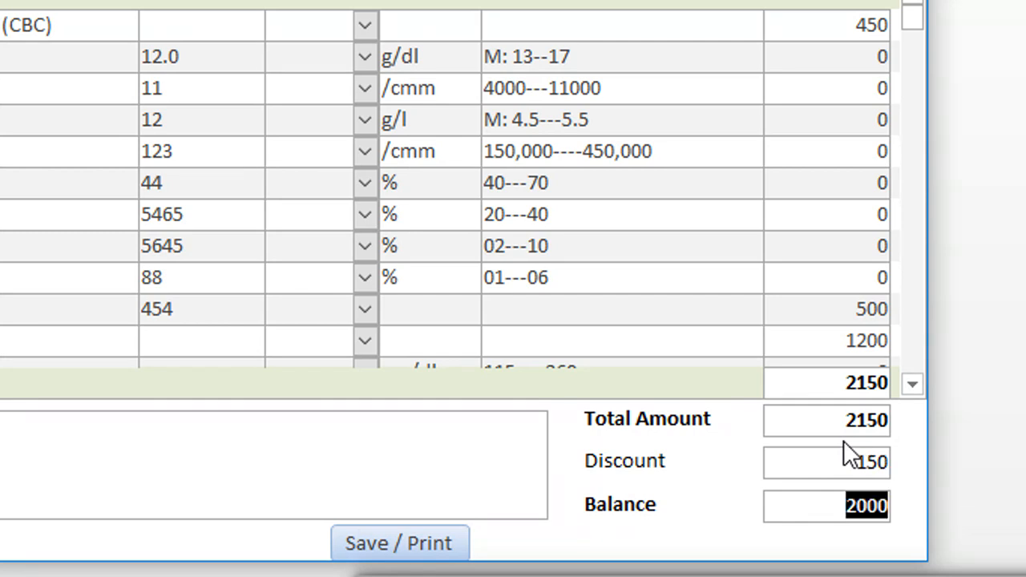
# Step: Enter "spec person" as the bill's remarks and fill in Reffered By with the referring doctor's name
pyautogui.click(459, 471)
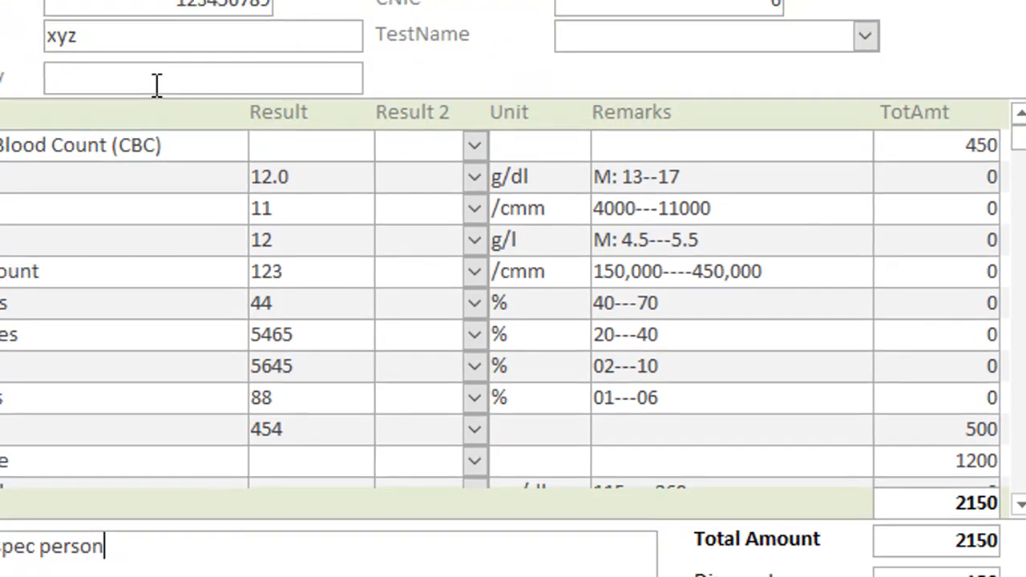
pyautogui.click(154, 85)
pyautogui.write('Drm')
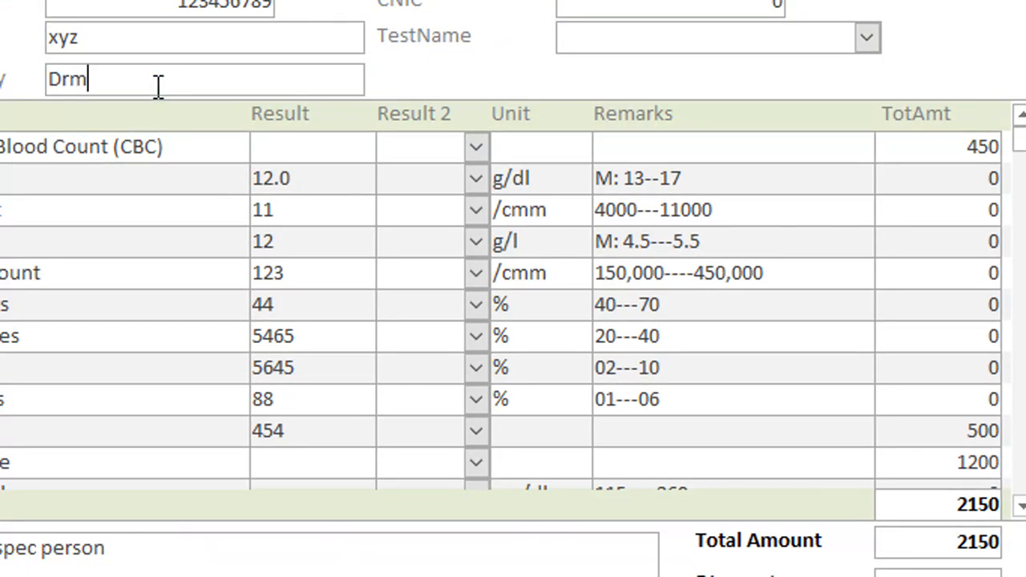
pyautogui.press('BackSpace')
pyautogui.write('. Niaz')
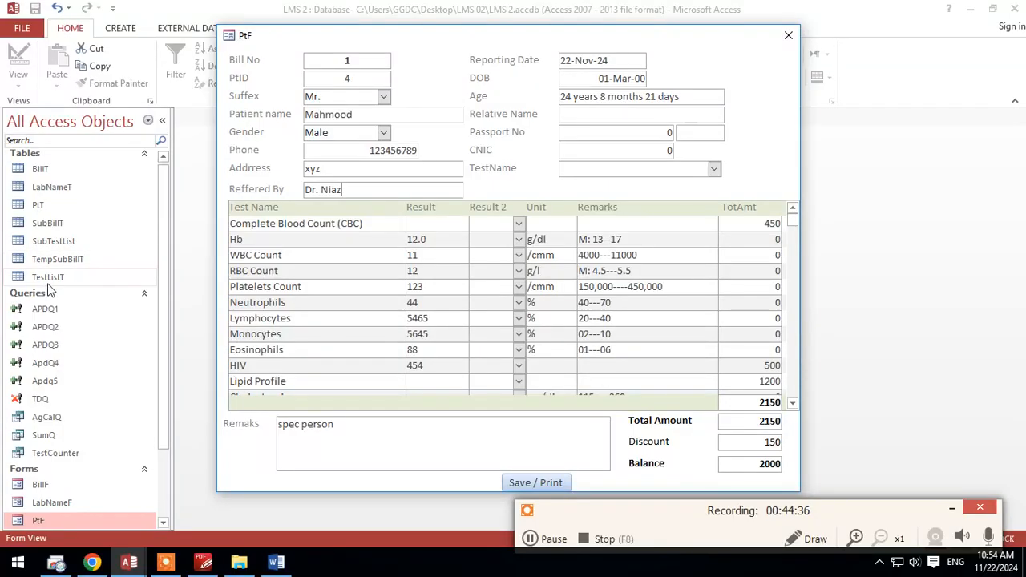
# Step: Open tables TempSubBillT and SubBillT and compare their records before saving the bill, moving the PtF form out of the way
pyautogui.doubleClick(66, 259)
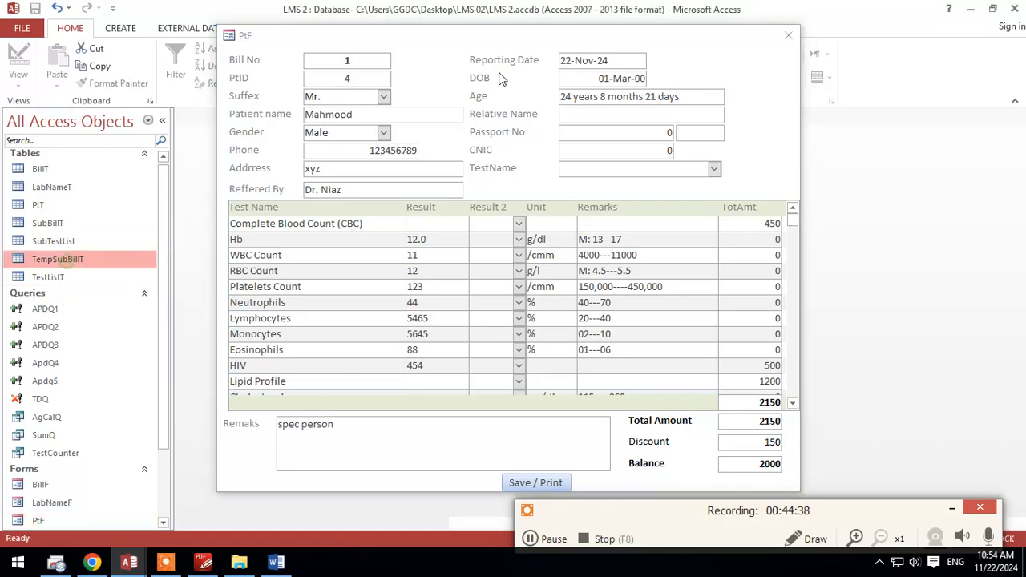
pyautogui.moveTo(704, 40); pyautogui.dragTo(700, 462)
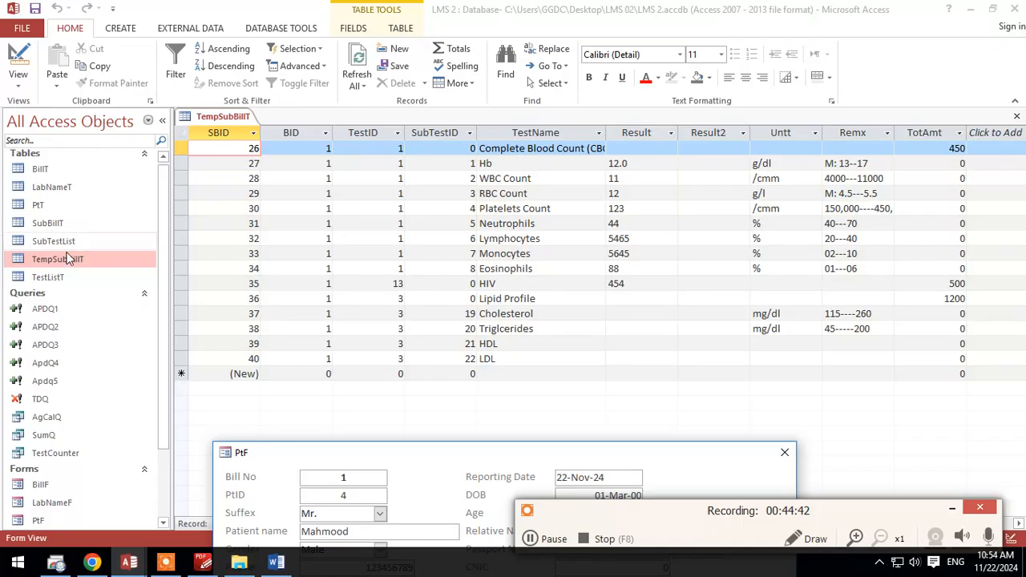
pyautogui.doubleClick(63, 223)
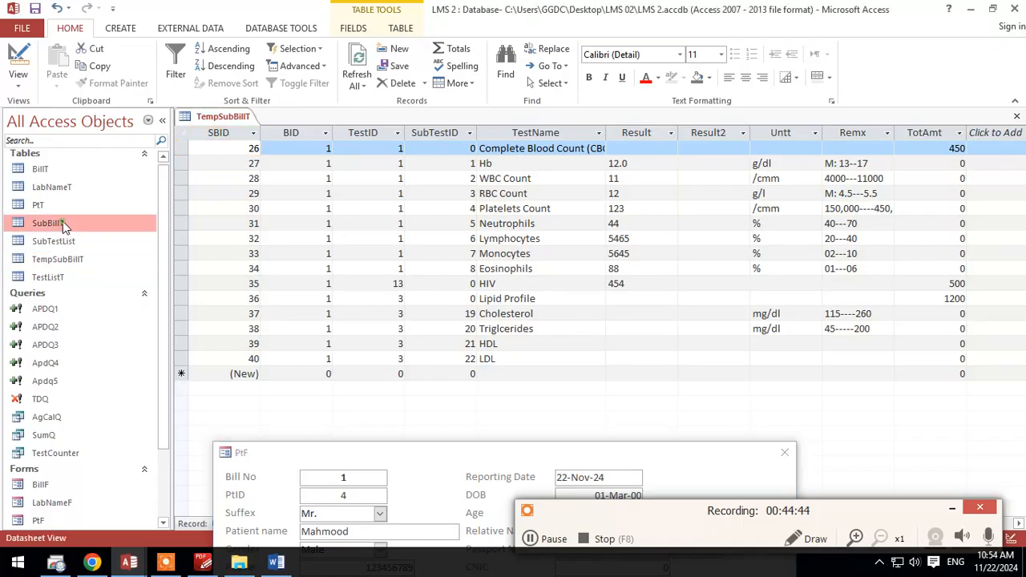
pyautogui.click(194, 118)
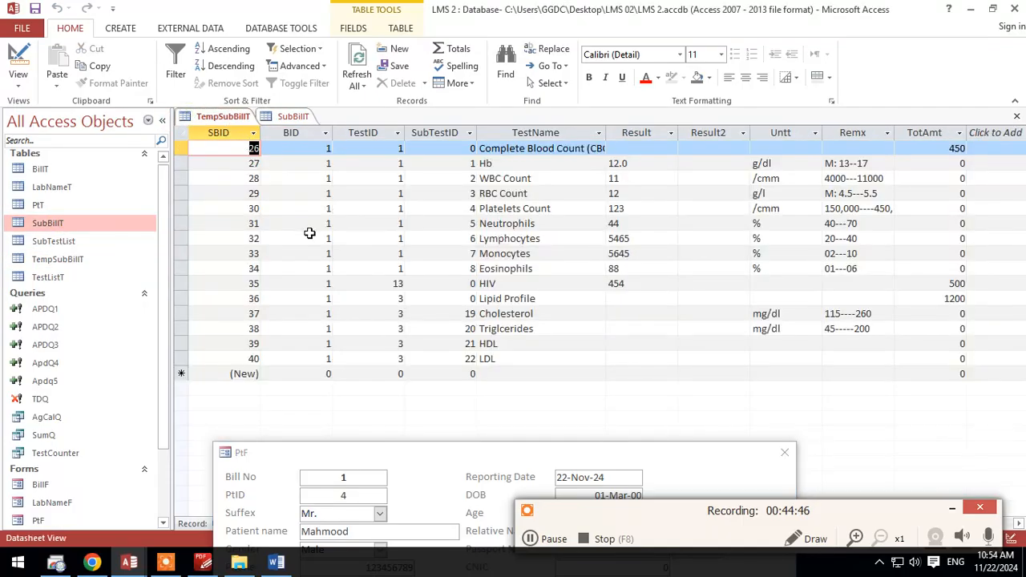
pyautogui.click(290, 118)
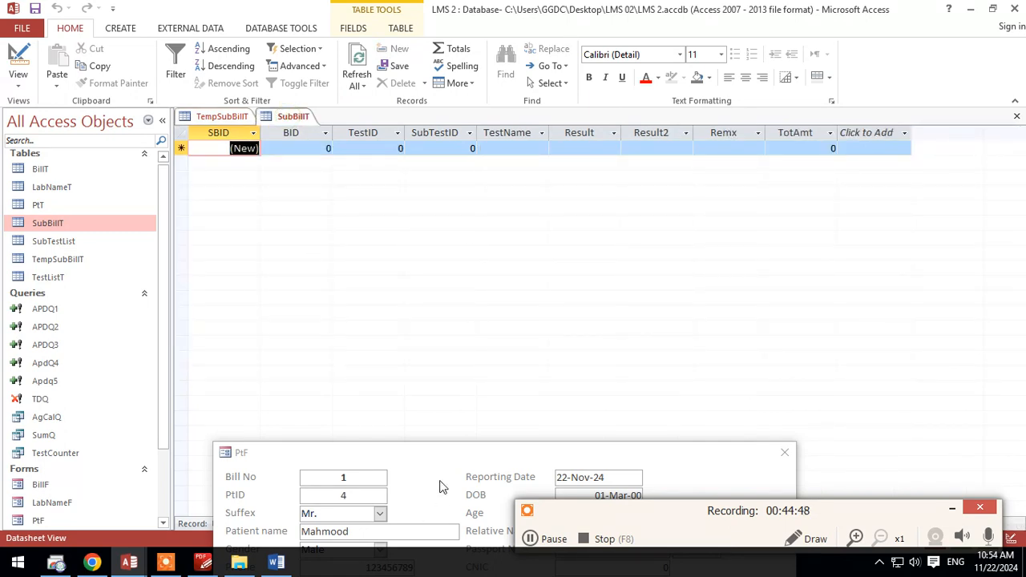
# Step: Save the bill from the PtF form and refresh the open SubBillT datasheet
pyautogui.moveTo(452, 456); pyautogui.dragTo(469, 20)
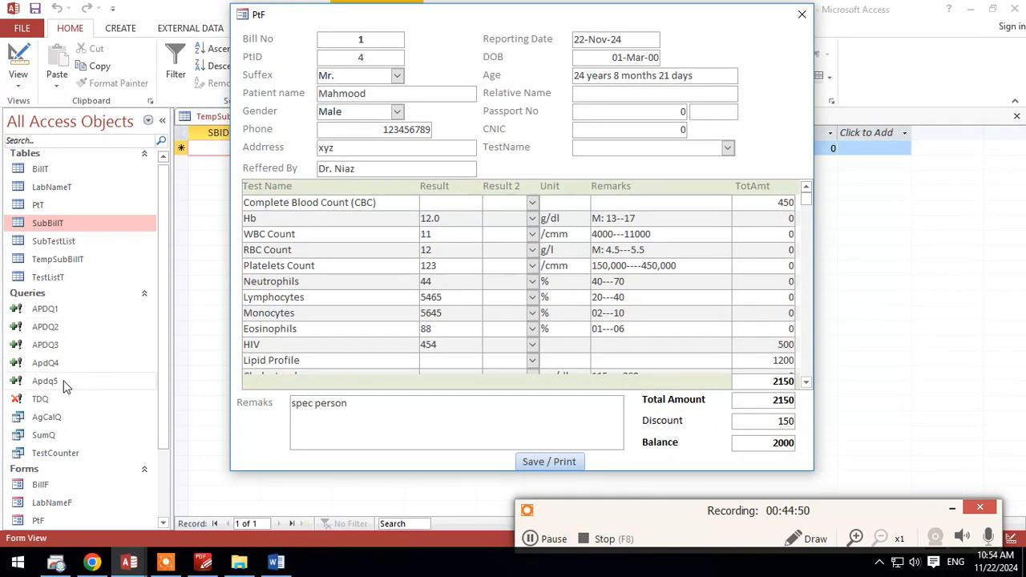
pyautogui.click(549, 461)
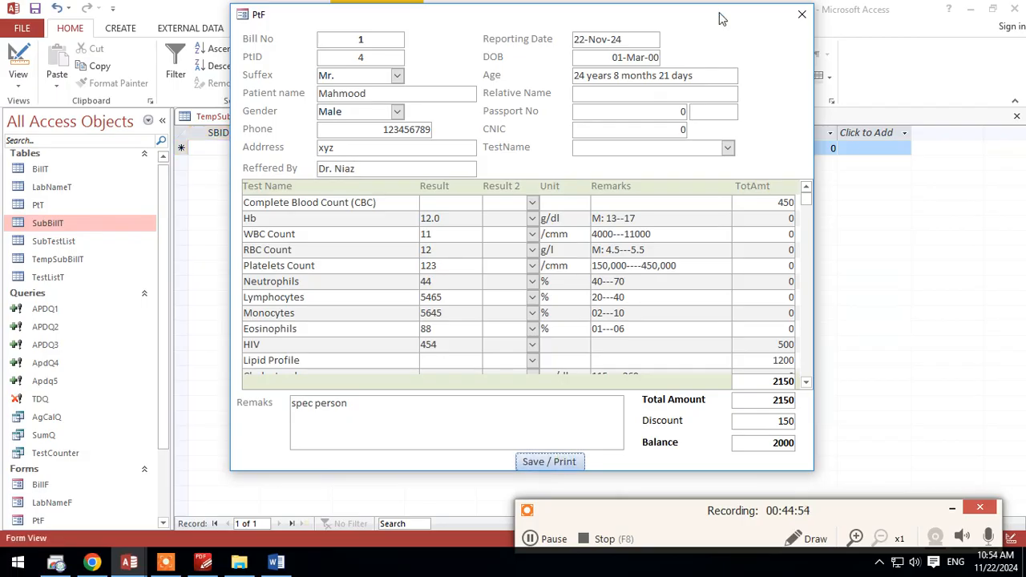
pyautogui.moveTo(743, 20); pyautogui.dragTo(742, 360)
pyautogui.click(360, 29)
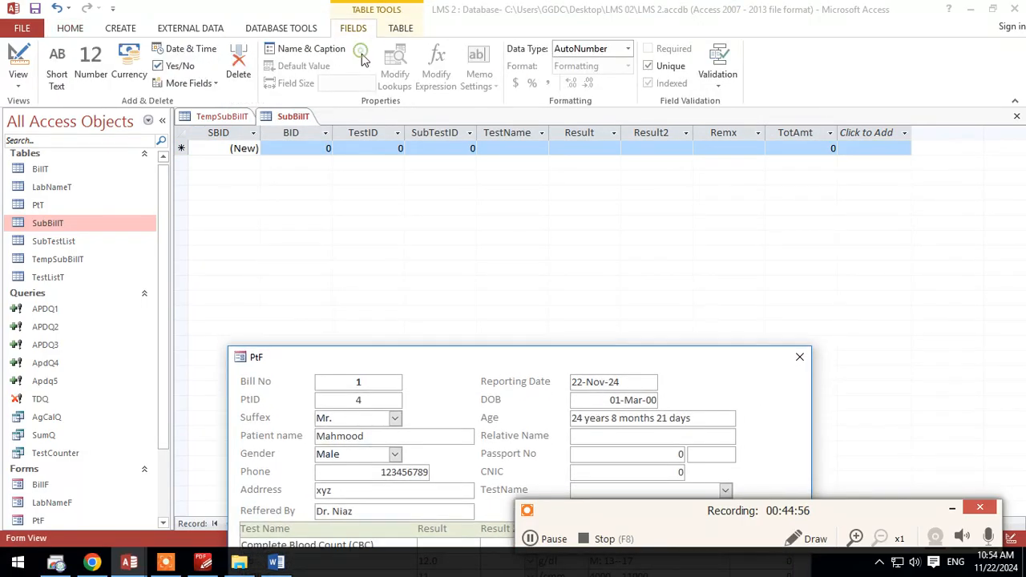
pyautogui.click(72, 31)
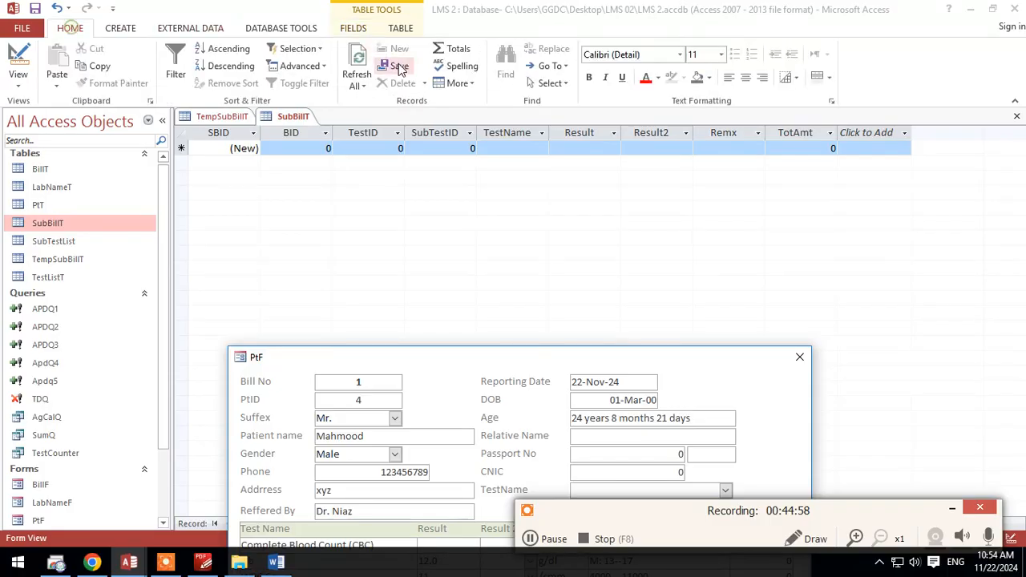
pyautogui.click(358, 79)
pyautogui.click(380, 103)
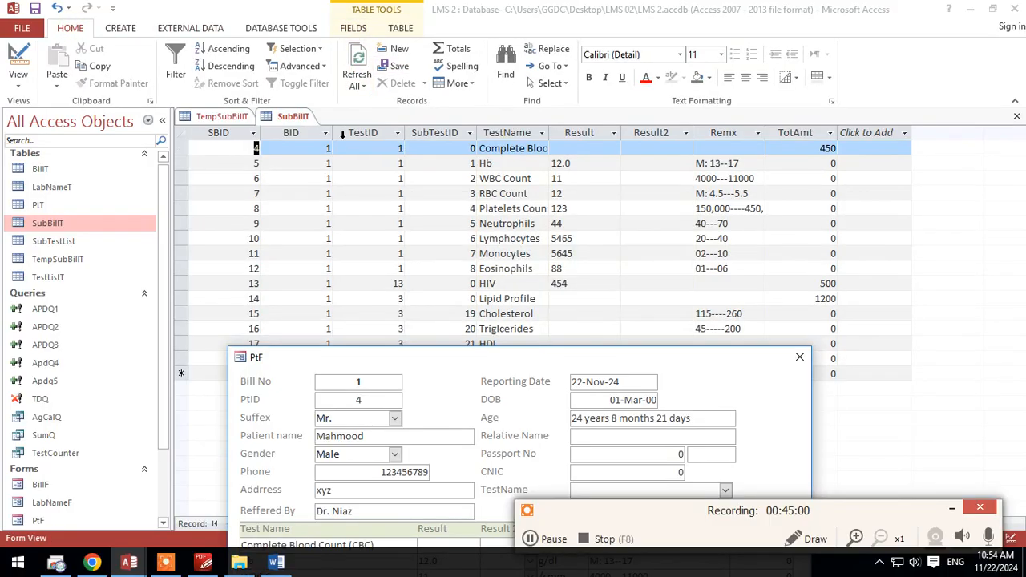
# Step: Compare the rows in SubBillT with TempSubBillT, and open table BillT to check the saved bill record
pyautogui.moveTo(420, 361); pyautogui.dragTo(441, 378)
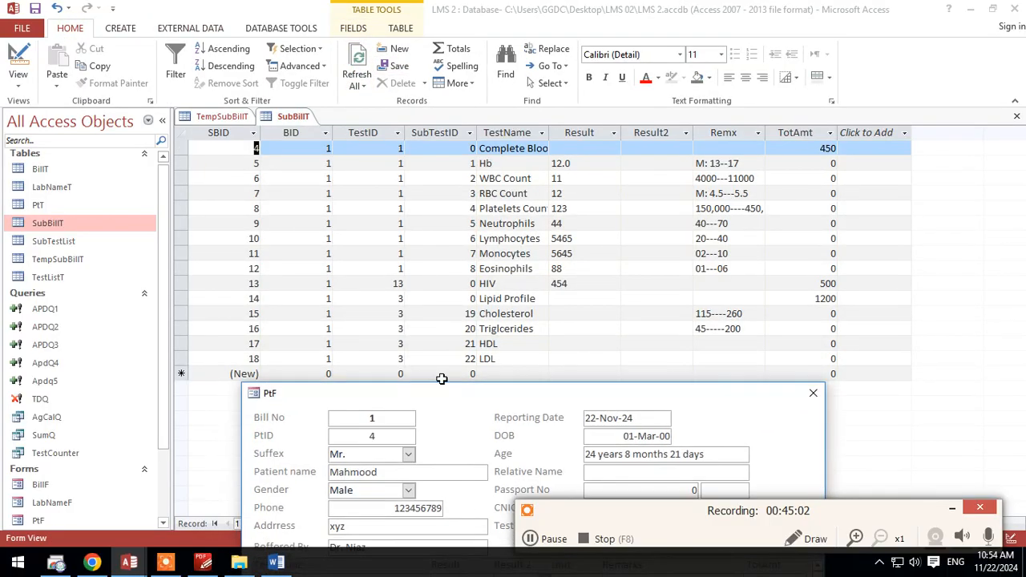
pyautogui.click(222, 116)
pyautogui.click(287, 117)
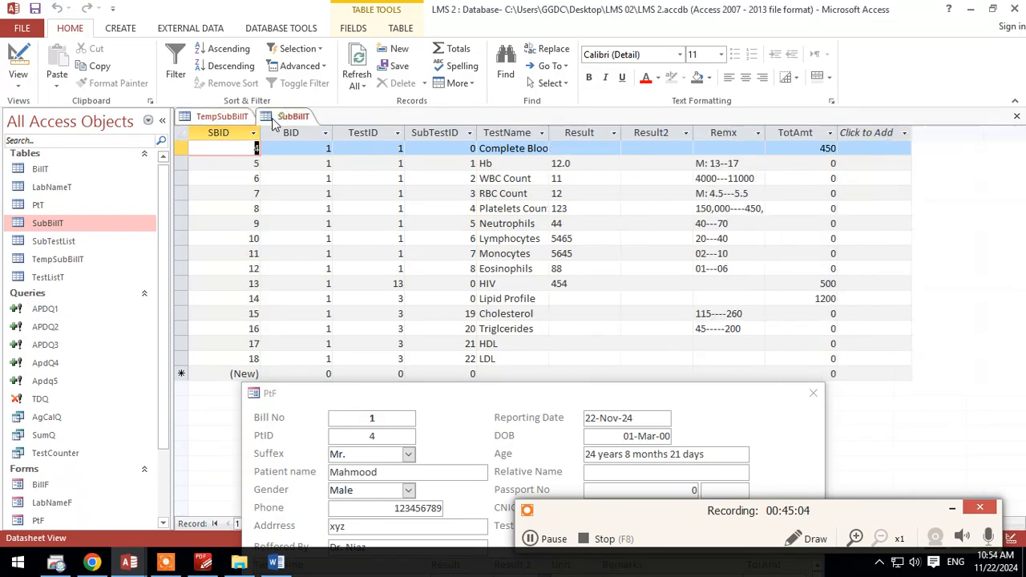
pyautogui.doubleClick(59, 170)
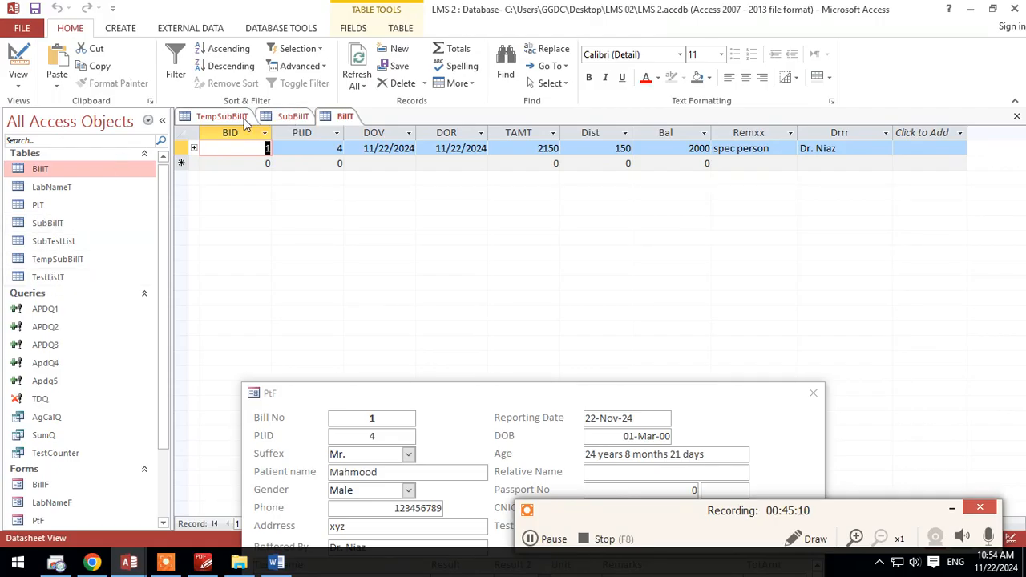
# Step: Open table PtT and expand the patient's record to inspect the linked bill and its test rows, collapsing the test rows when done
pyautogui.doubleClick(38, 206)
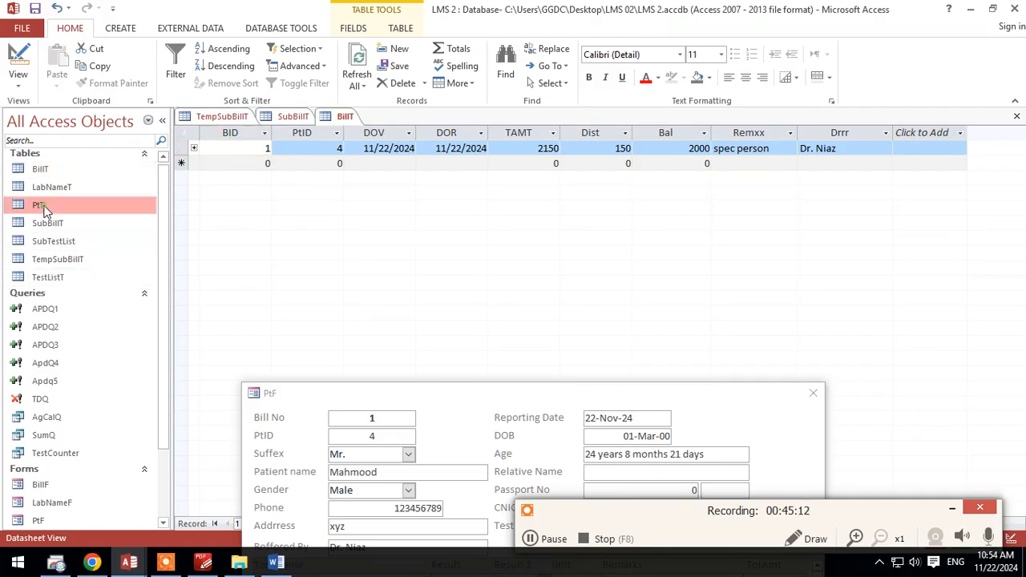
pyautogui.click(193, 148)
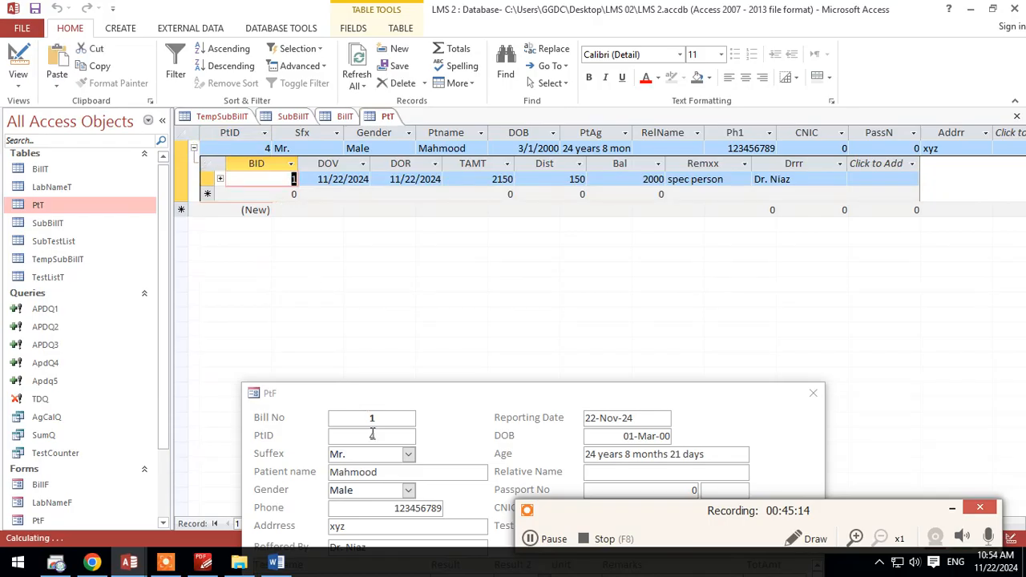
pyautogui.moveTo(390, 405); pyautogui.dragTo(374, 491)
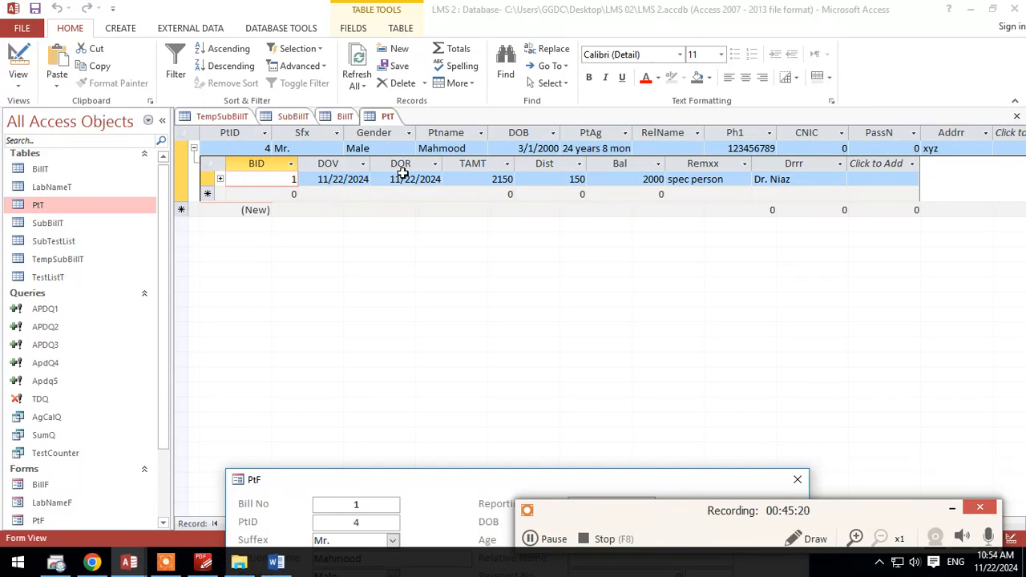
pyautogui.click(220, 179)
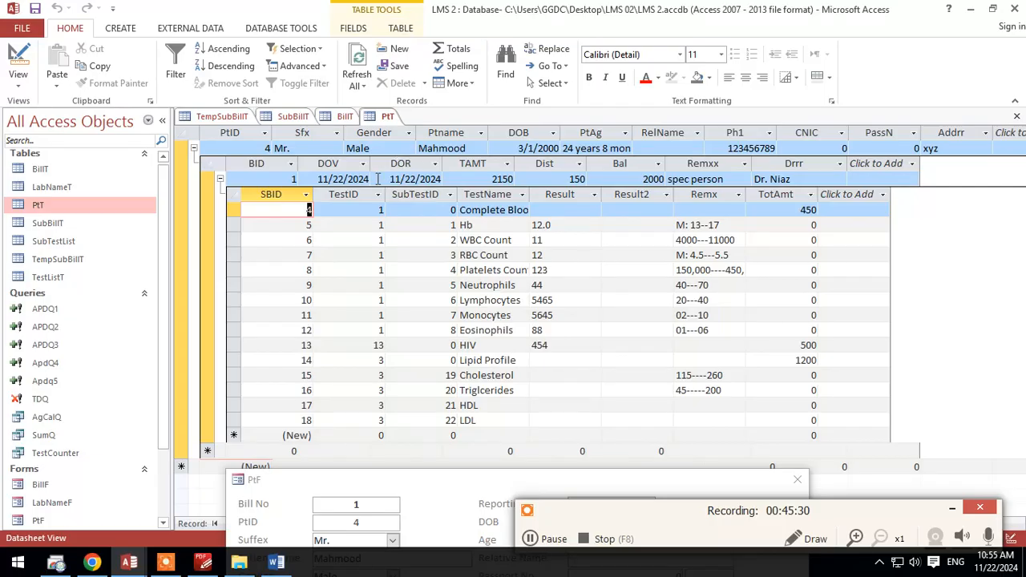
pyautogui.click(219, 178)
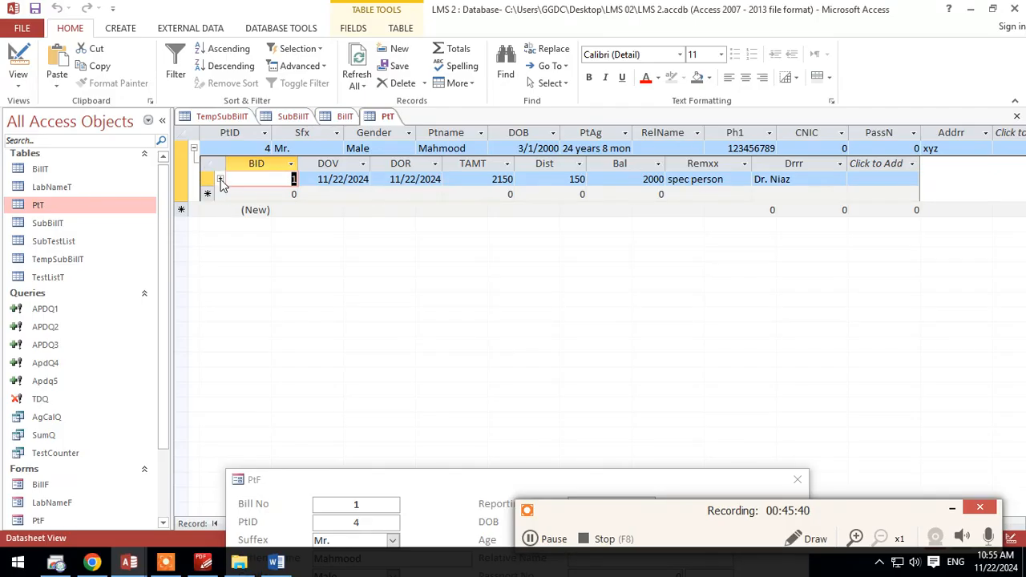
pyautogui.click(221, 180)
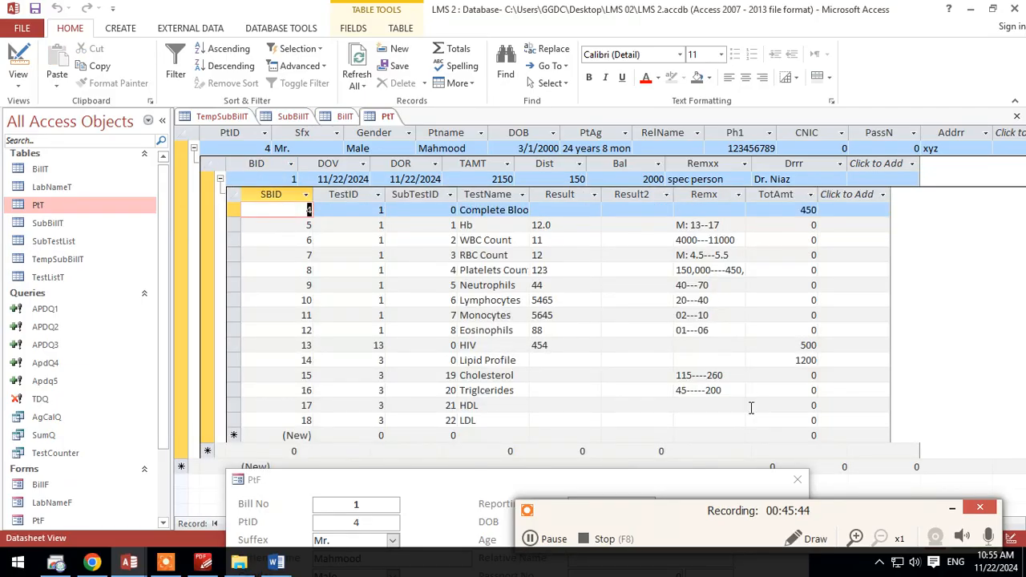
pyautogui.click(218, 178)
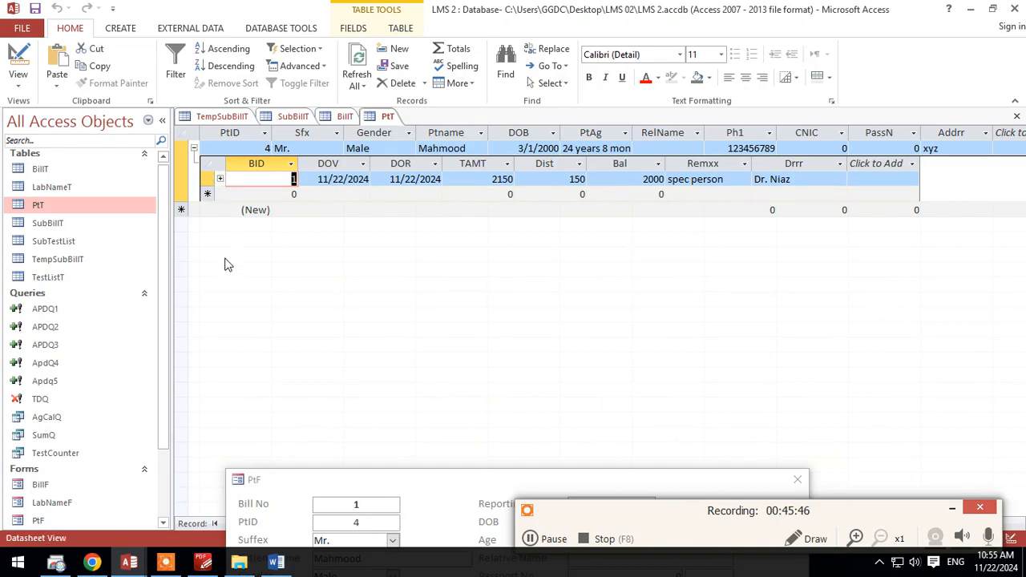
# Step: Close the PtT, BillT and SubBillT tables, leaving TempSubBillT open
pyautogui.rightClick(396, 118)
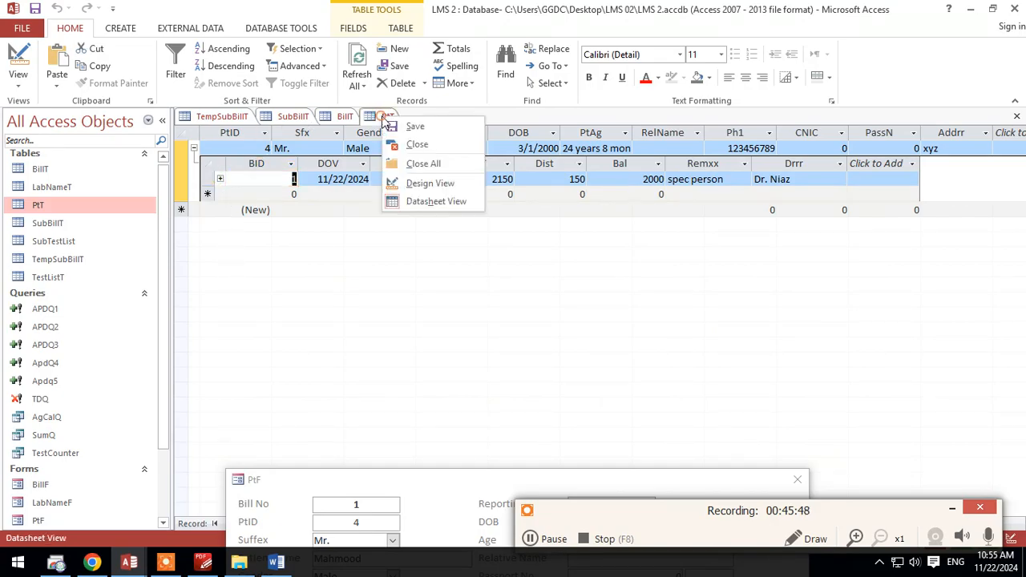
pyautogui.click(401, 124)
pyautogui.rightClick(391, 117)
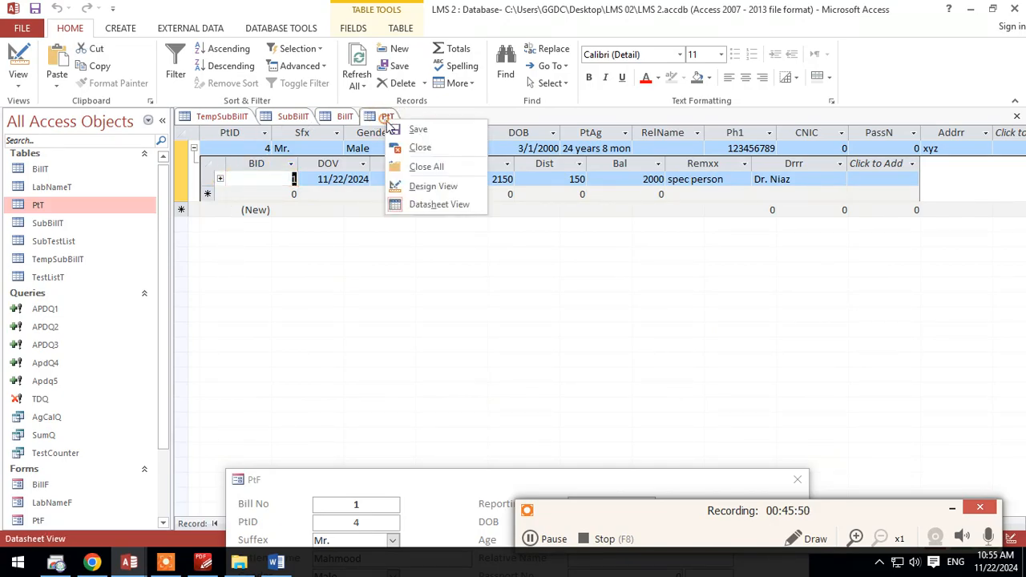
pyautogui.click(391, 117)
pyautogui.rightClick(393, 118)
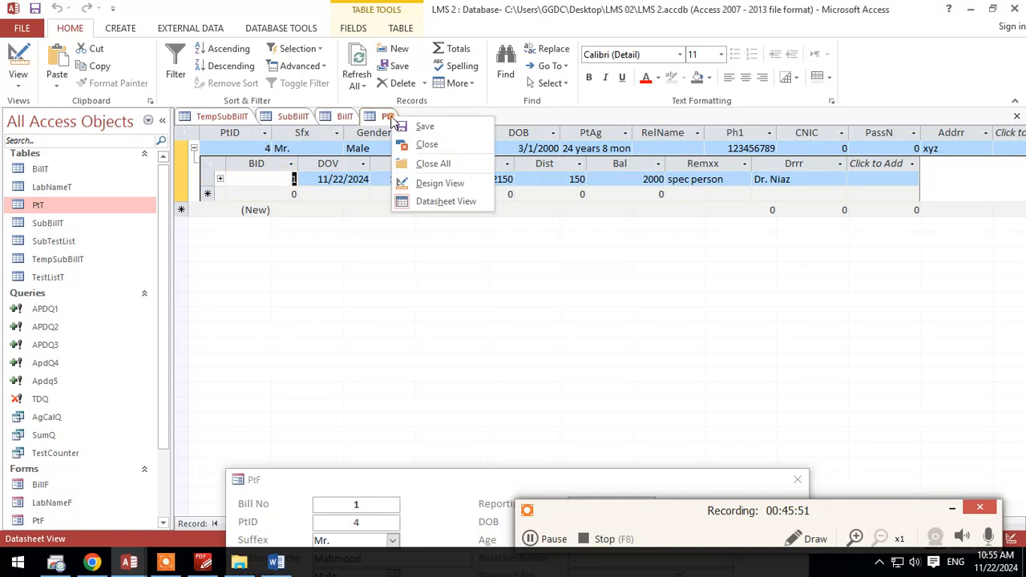
pyautogui.click(423, 152)
pyautogui.rightClick(336, 113)
pyautogui.click(343, 116)
pyautogui.rightClick(345, 110)
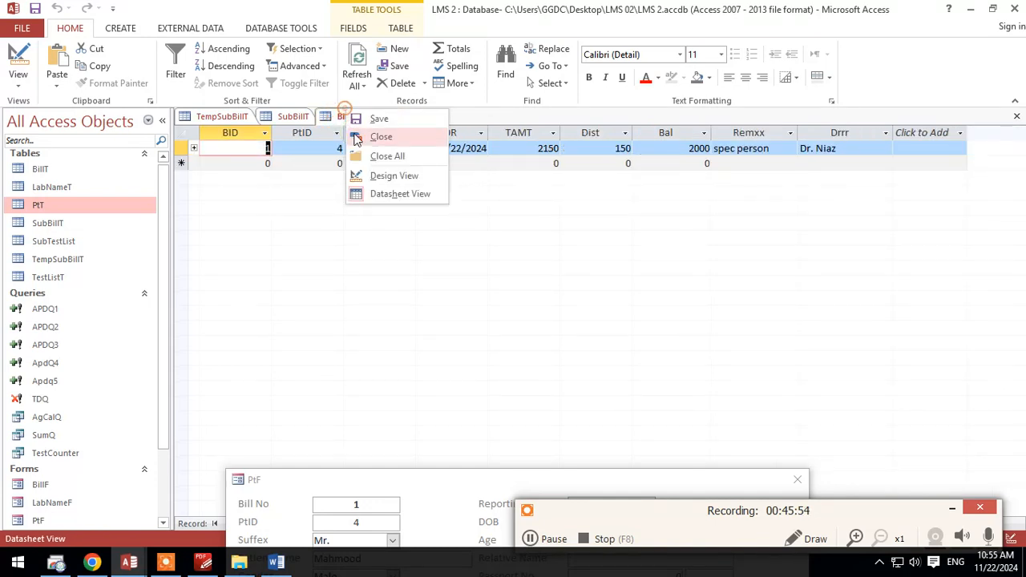
pyautogui.click(357, 138)
pyautogui.rightClick(290, 117)
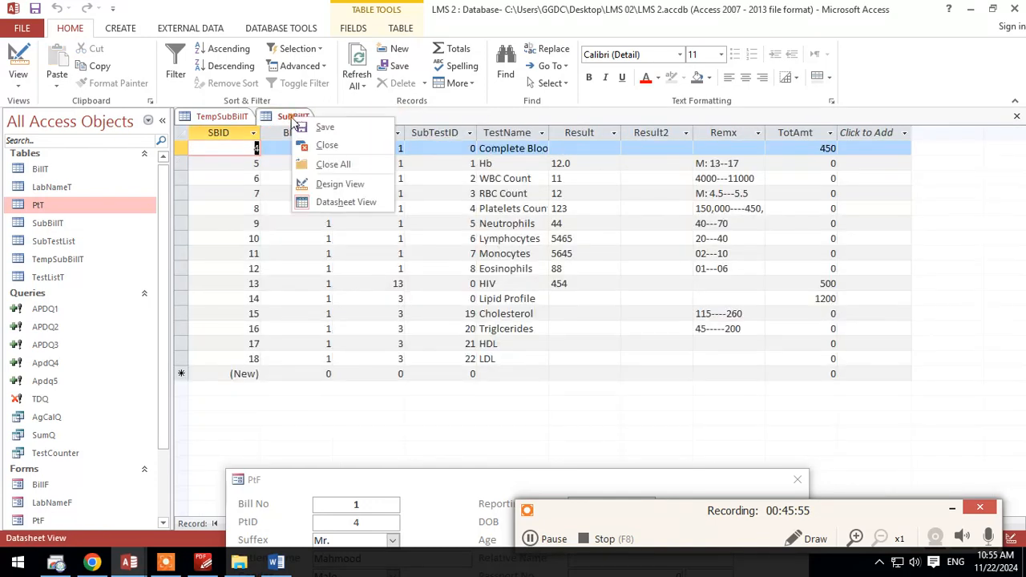
pyautogui.click(346, 148)
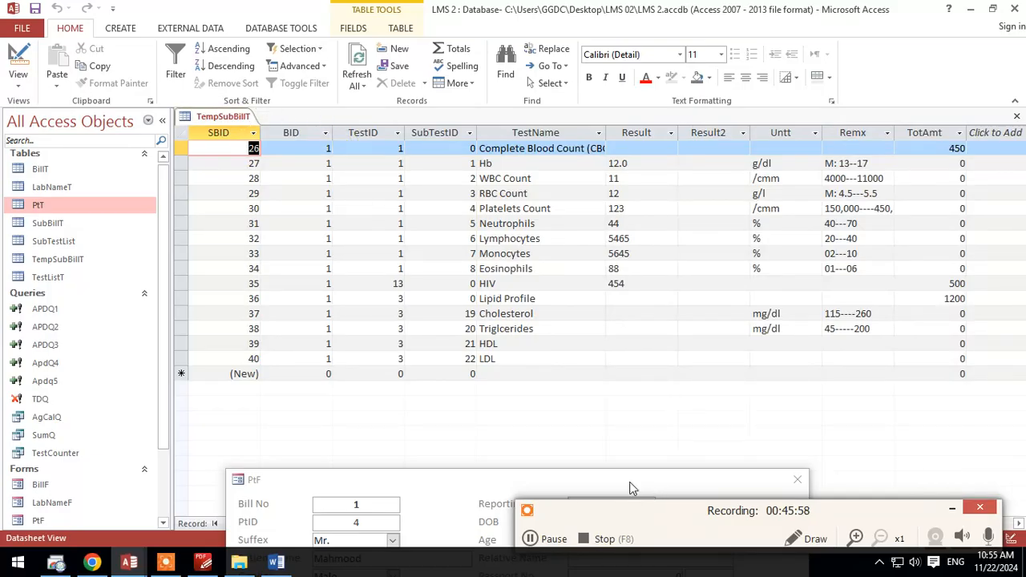